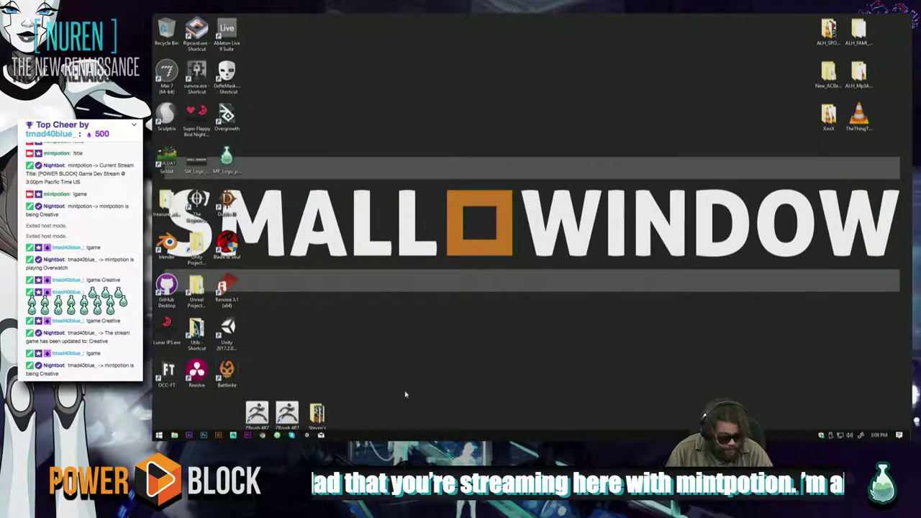
Launch Maya LT 2016
key("super")
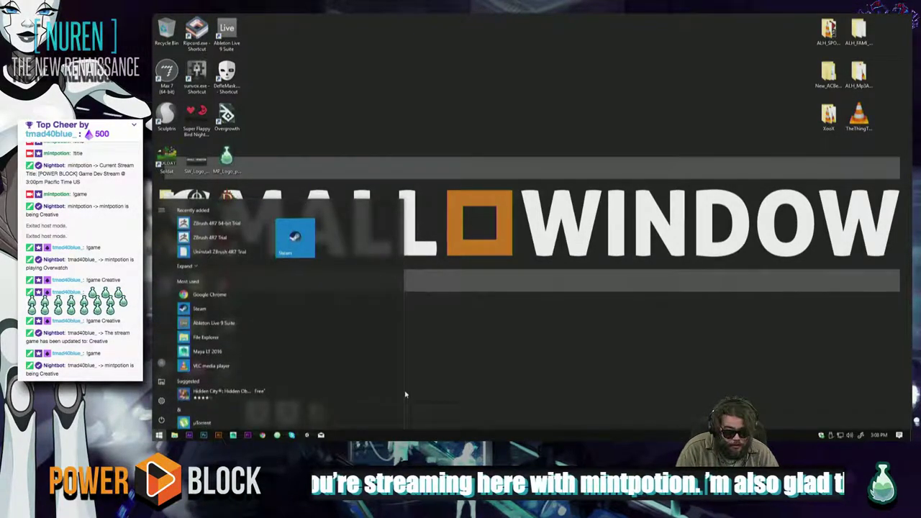
type("maya")
key("Return")
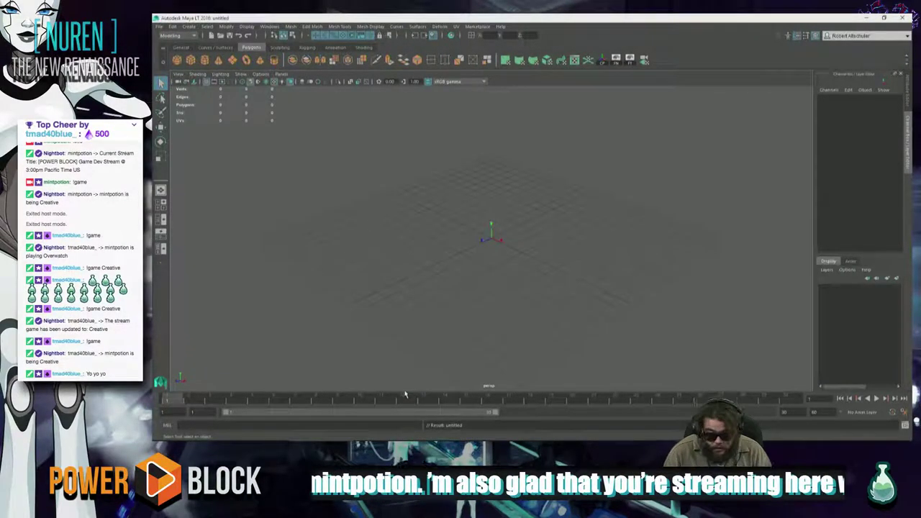
left_click(161, 26)
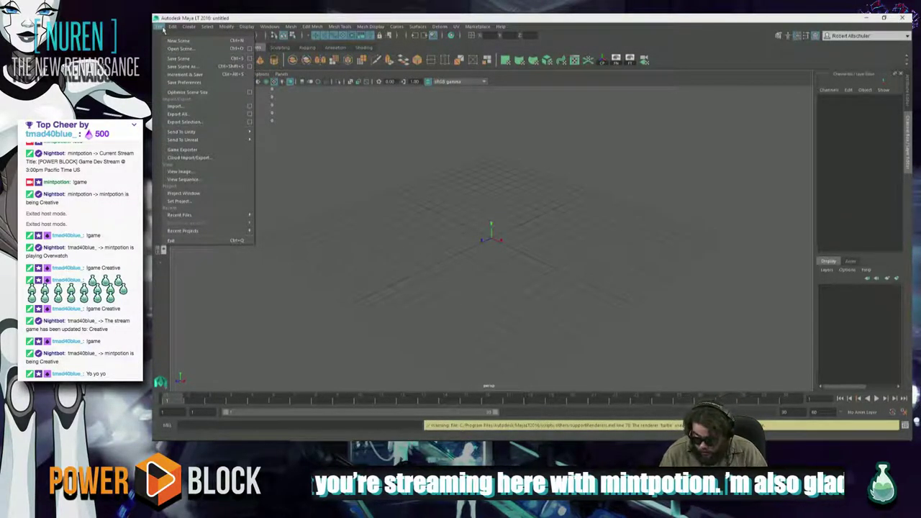
left_click(442, 281)
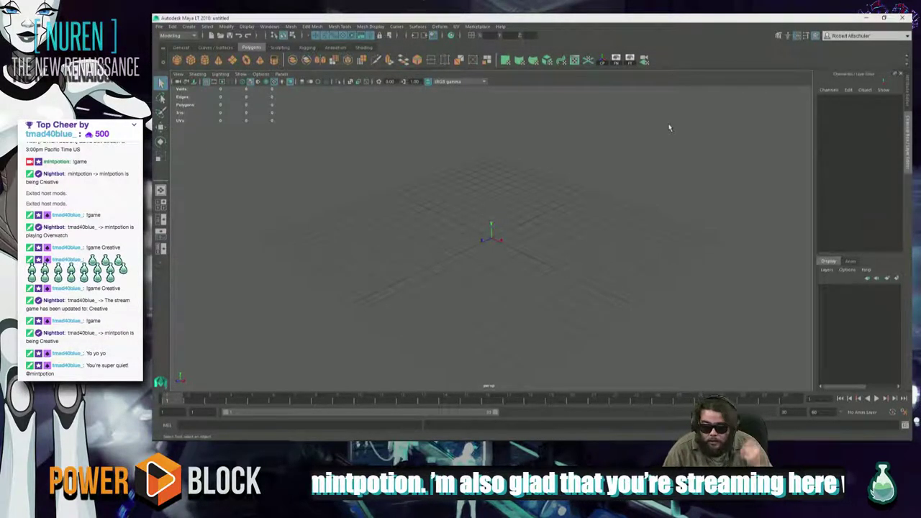
Minimize Maya LT, play TheThingTHAT_DID.wav from the desktop in VLC media player, and close the player
key("super")
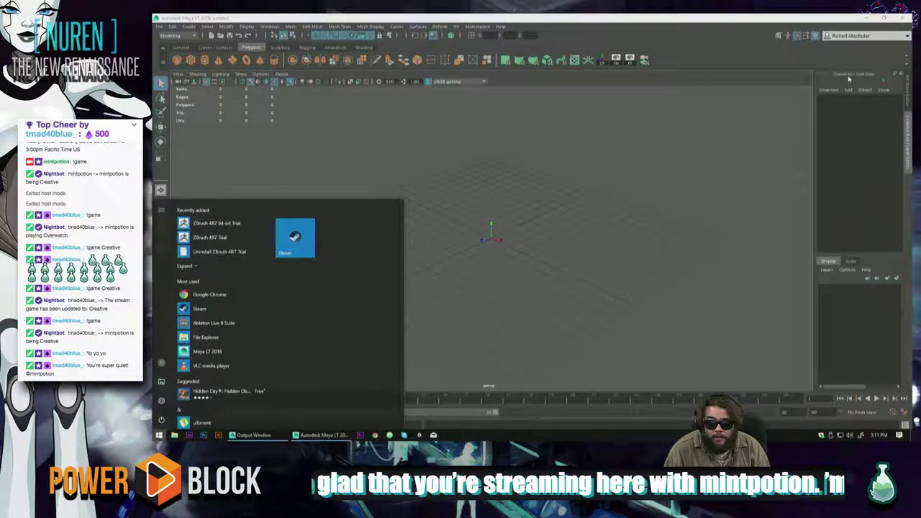
key("super")
left_click(865, 18)
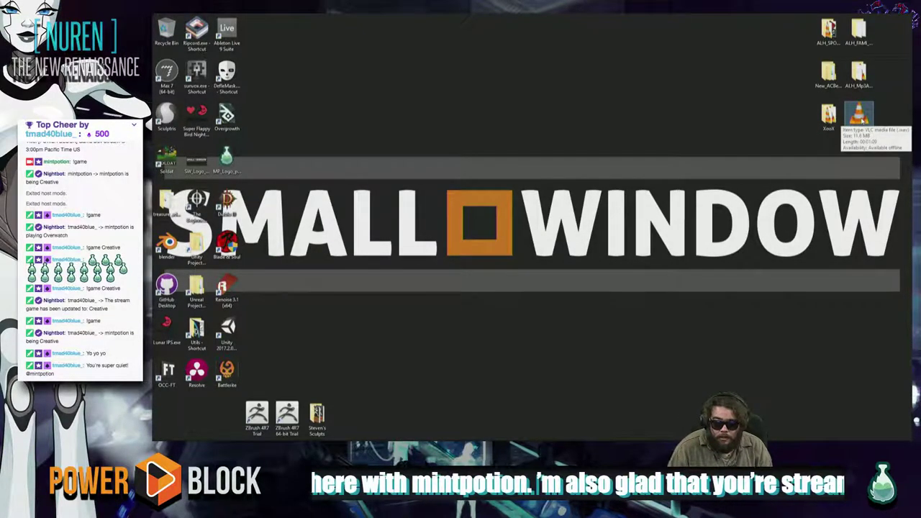
double_click(859, 117)
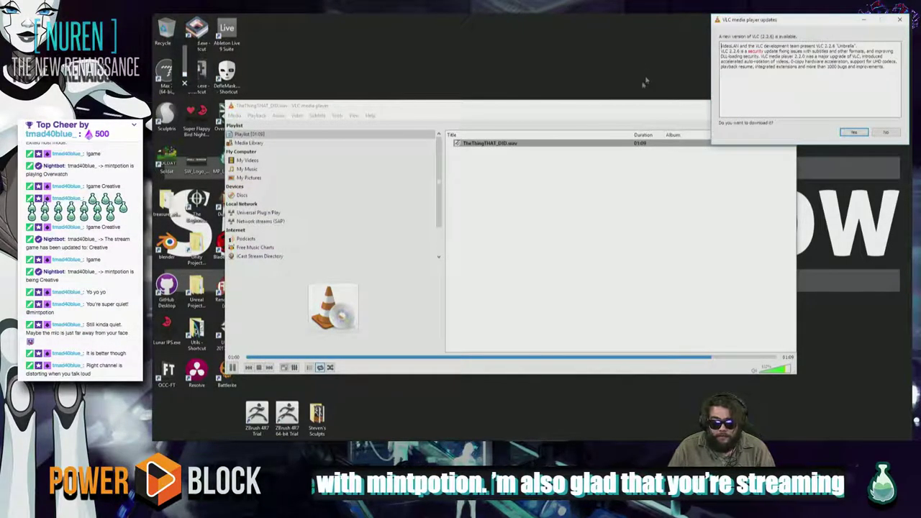
left_click(627, 105)
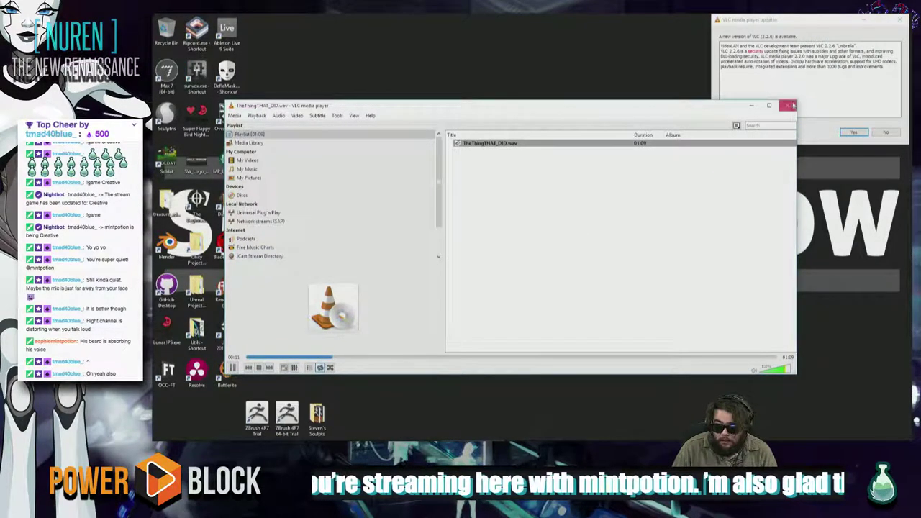
left_click(787, 105)
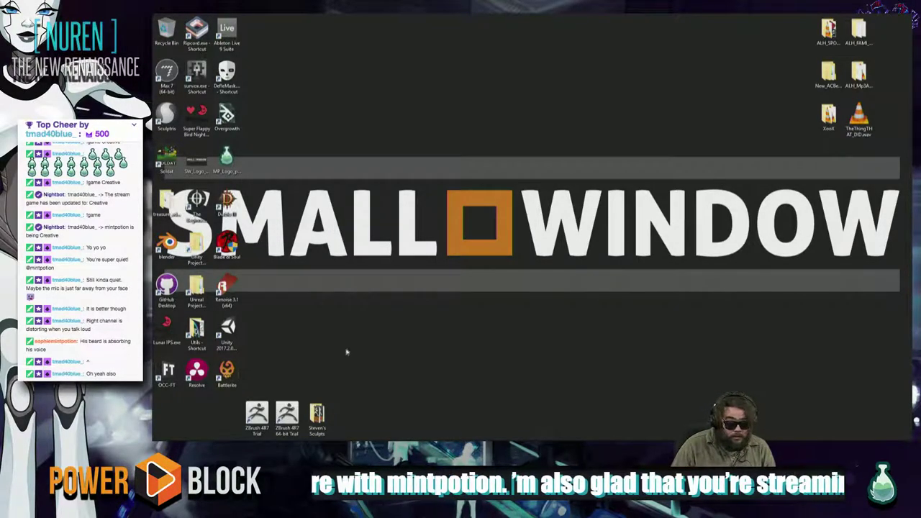
key("super")
type("rip")
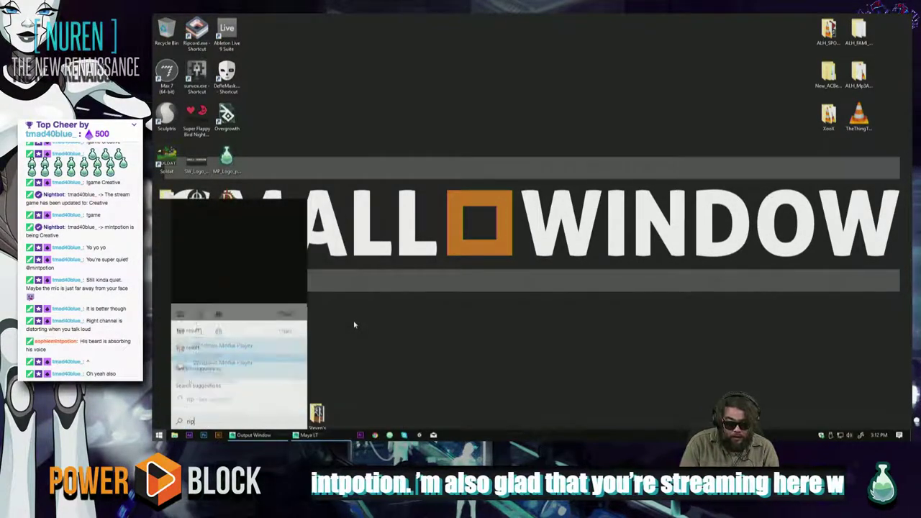
type("cord")
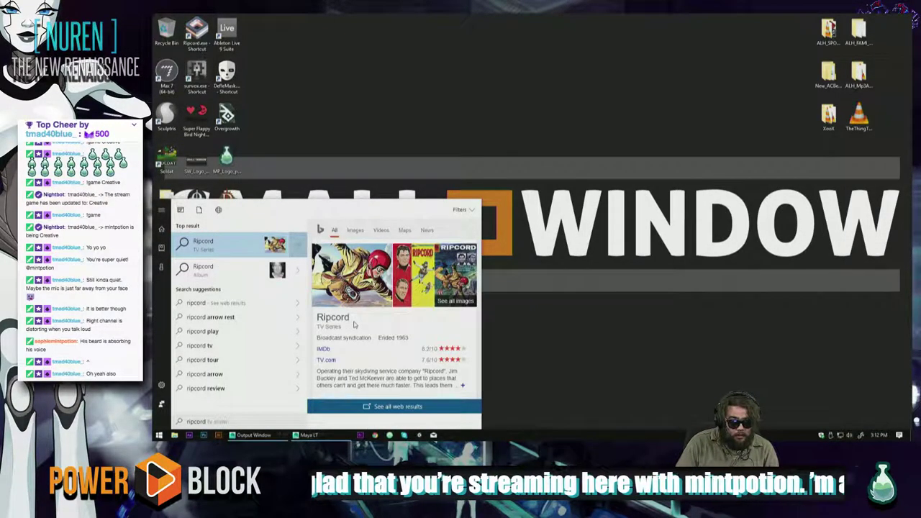
key("Escape")
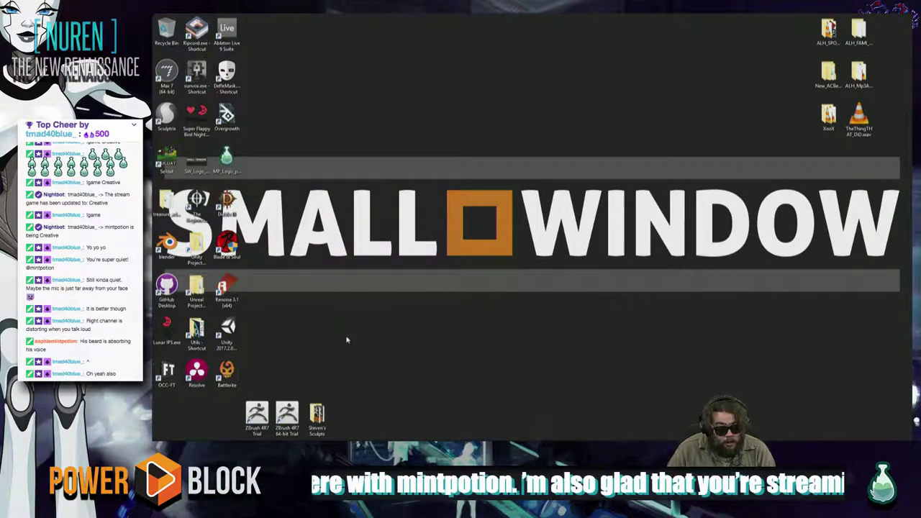
Return to Maya LT and open the recent scene Fab_Door_Stop.mlt from the FAB_Plant assets
mouse_move(305, 438)
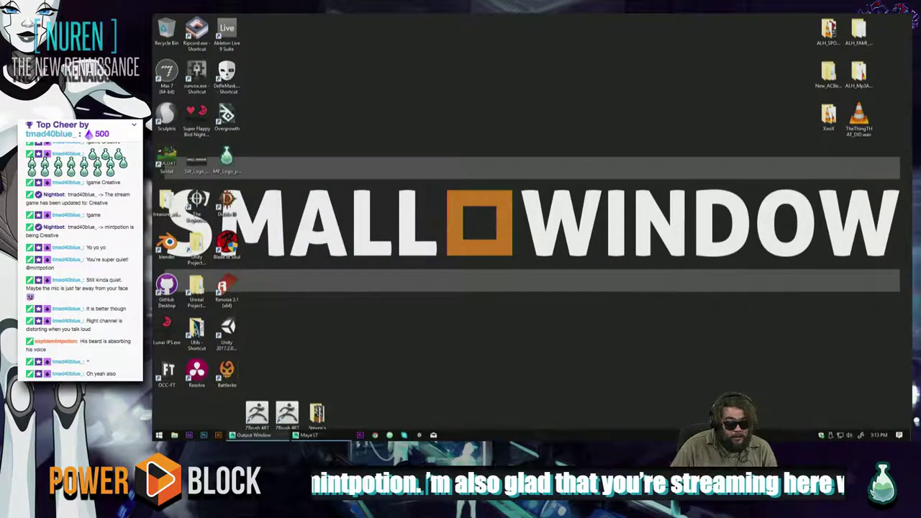
left_click(306, 436)
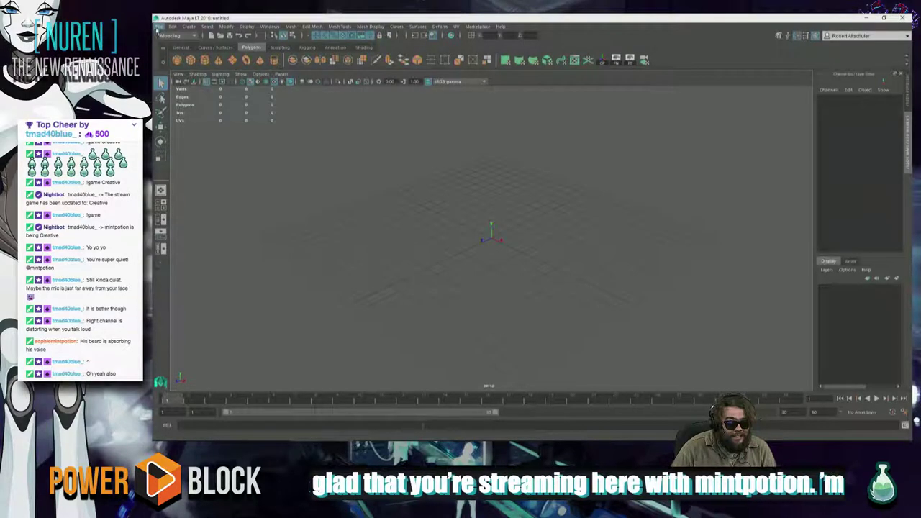
left_click(158, 27)
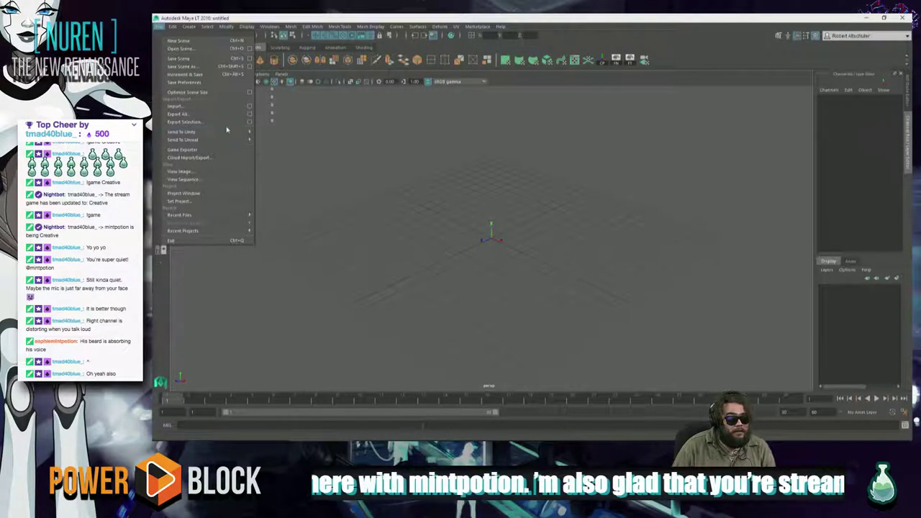
mouse_move(173, 28)
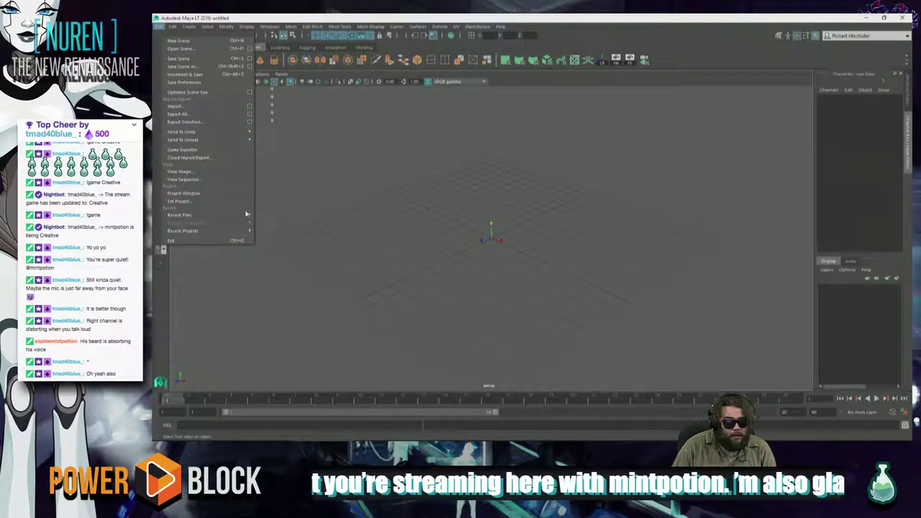
mouse_move(245, 214)
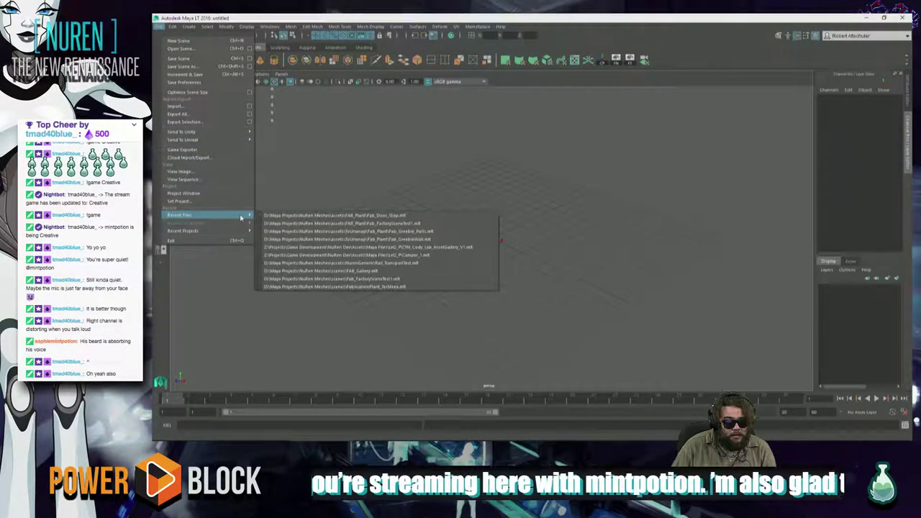
left_click(329, 215)
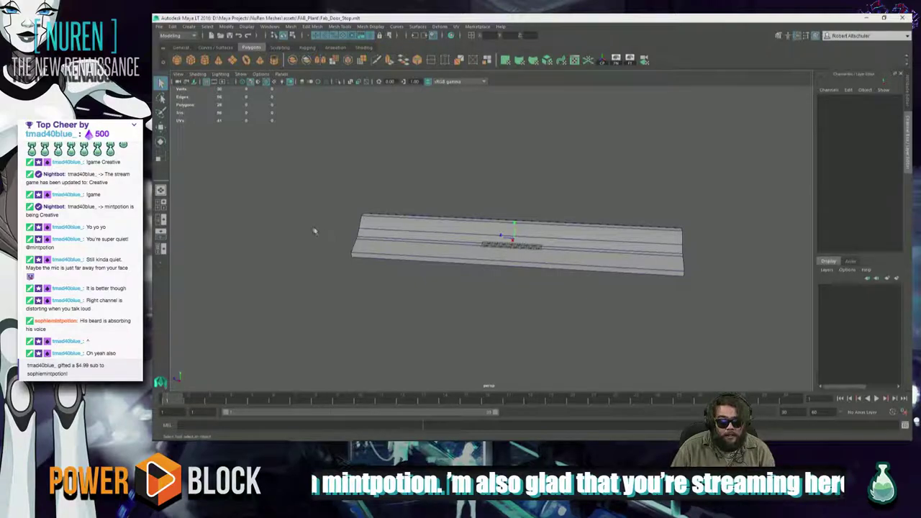
left_click_drag(315, 229, 571, 228, "alt")
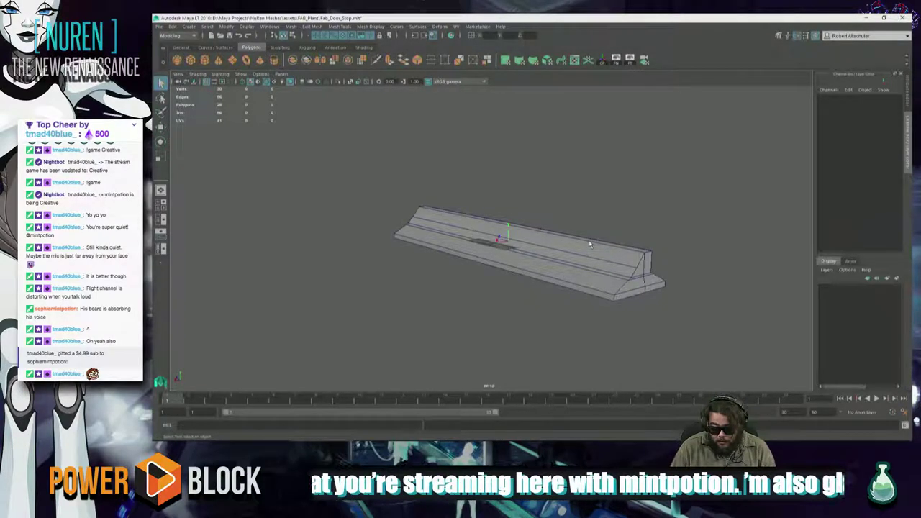
Switch to Google Chrome and close all tabs except the Google account sign-in page
key("alt+Tab")
key("alt+Tab")
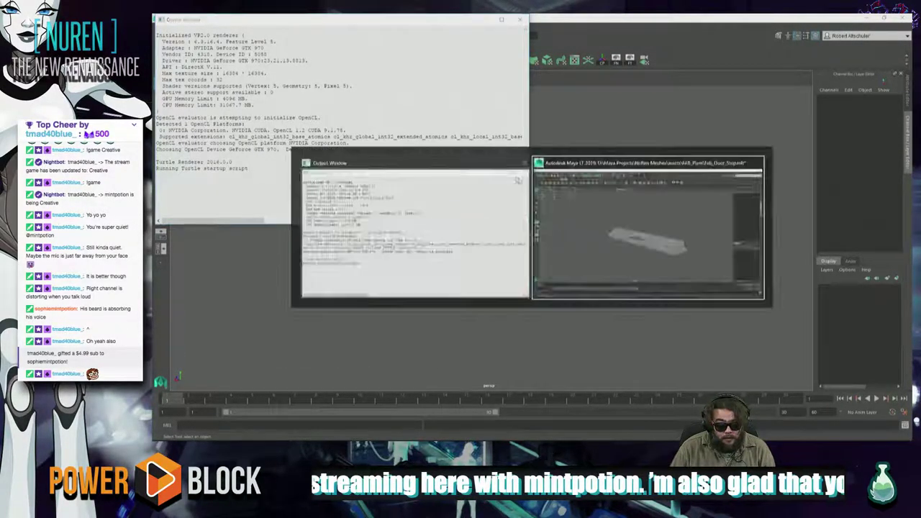
key("alt+Tab")
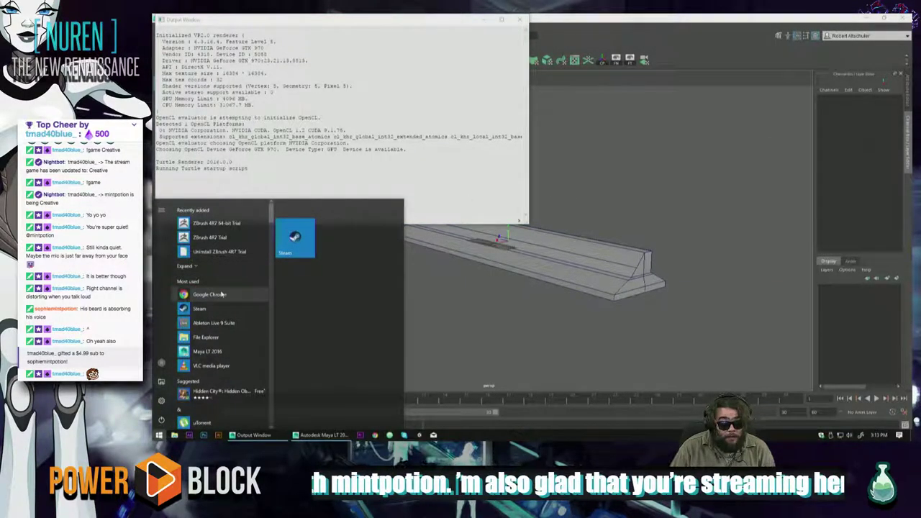
left_click(223, 295)
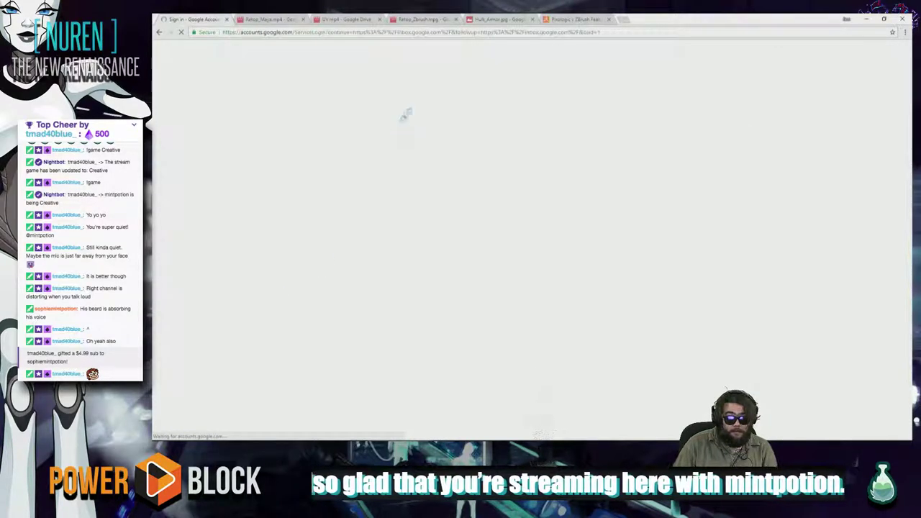
left_click(260, 21)
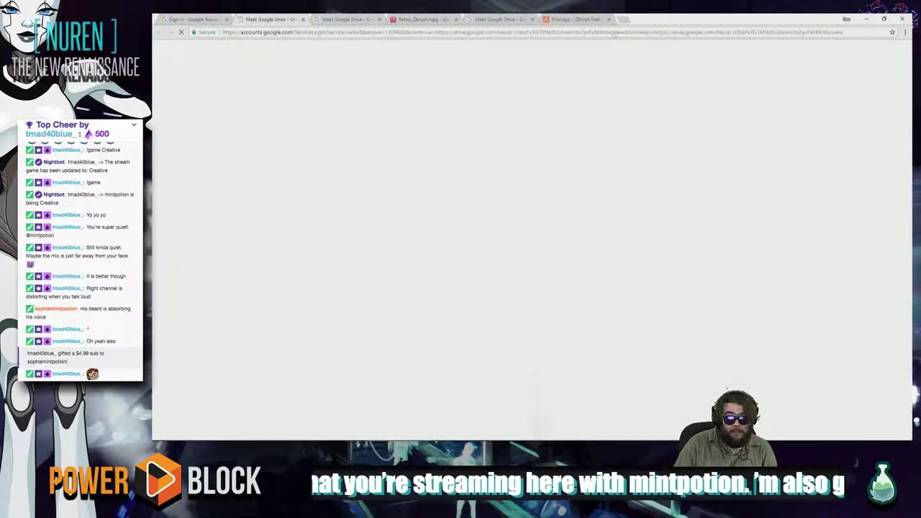
left_click(598, 20)
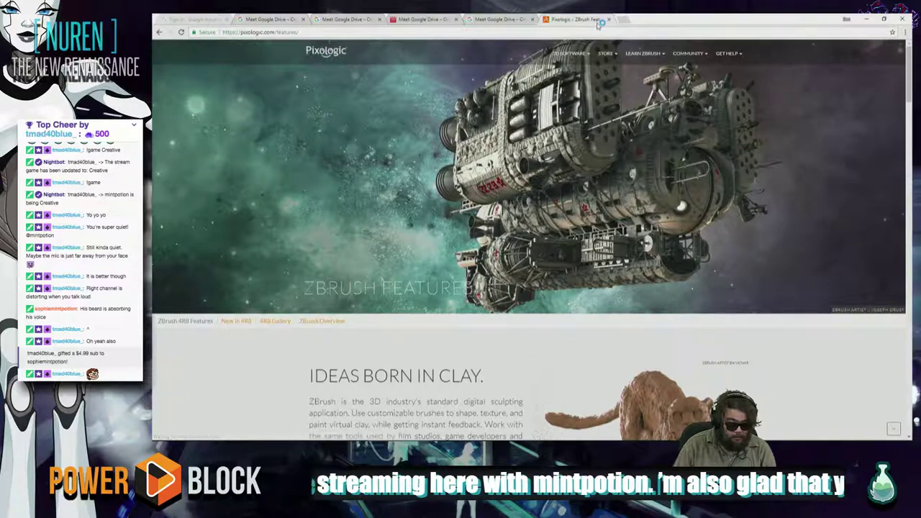
key("ctrl+w")
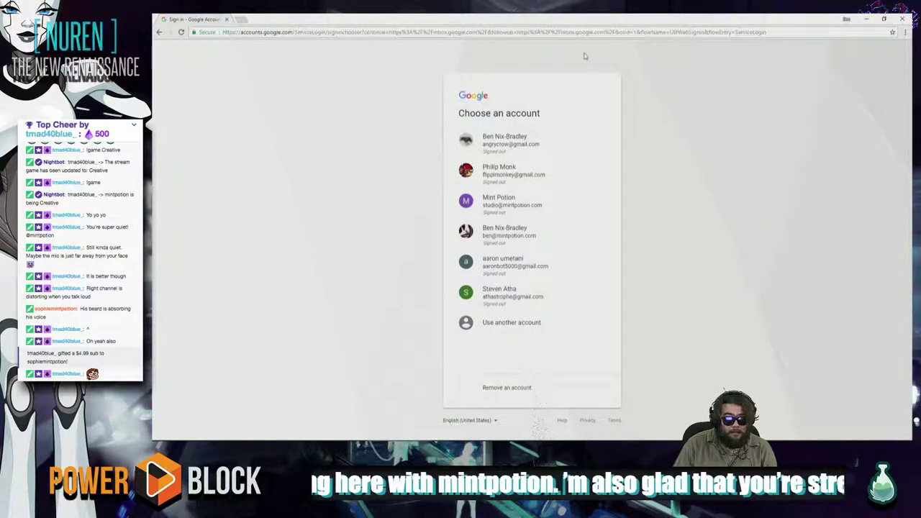
key("super")
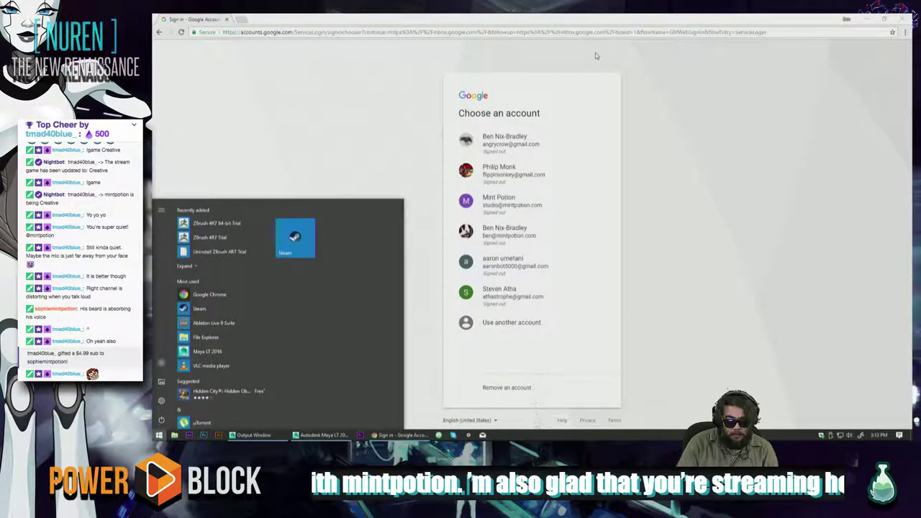
type("discor")
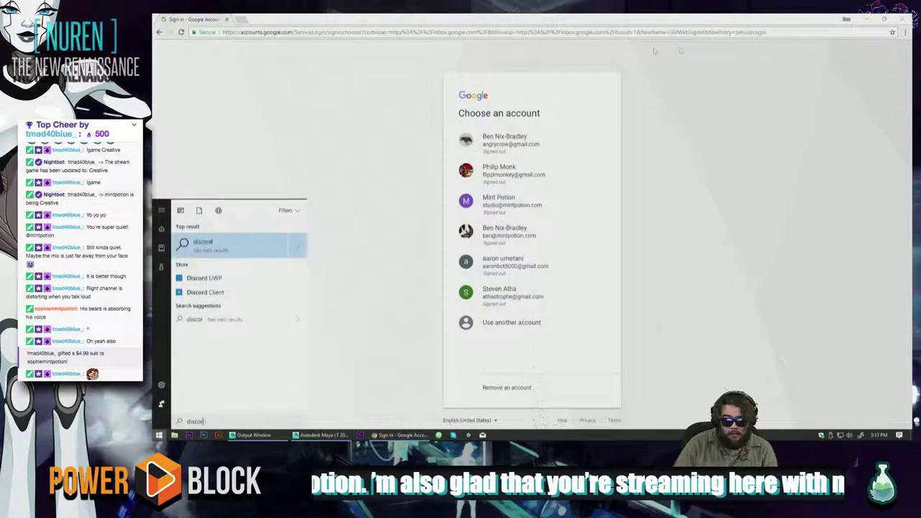
left_click(734, 93)
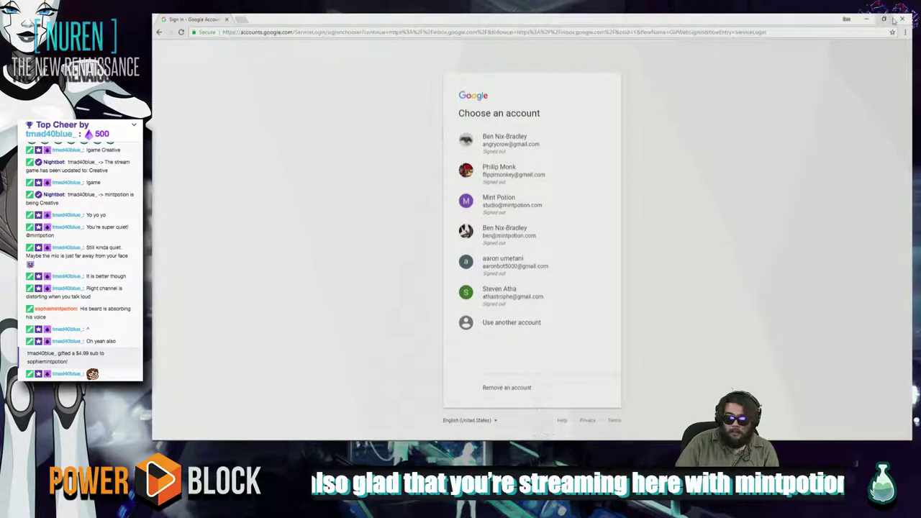
Load the Discord web app at discordapp.com in the remaining browser tab
left_click(274, 33)
type("discordapp.com/")
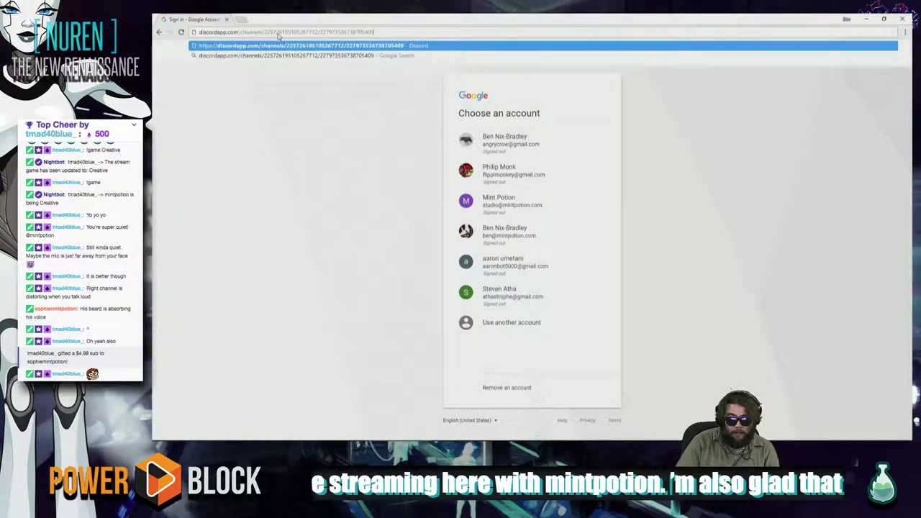
key("Return")
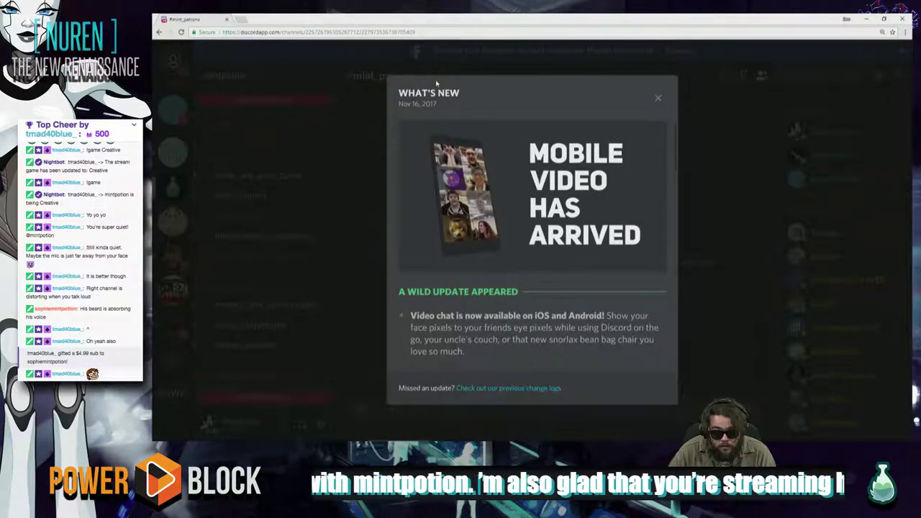
Dismiss the What's New notice and the Facebook connection banner, and reset the page zoom to its default
left_click(657, 98)
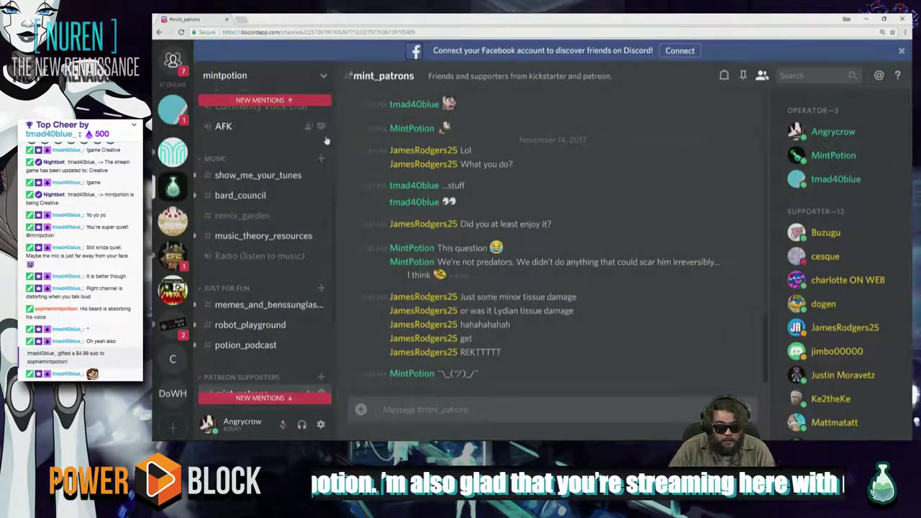
left_click(904, 50)
key("ctrl+0")
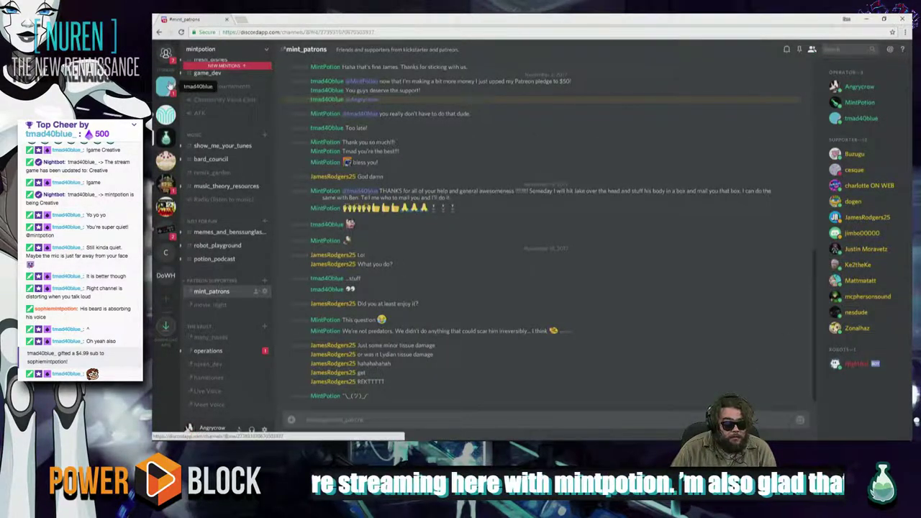
Open the unread direct message conversation and look back through its earlier messages and shared links
left_click(166, 87)
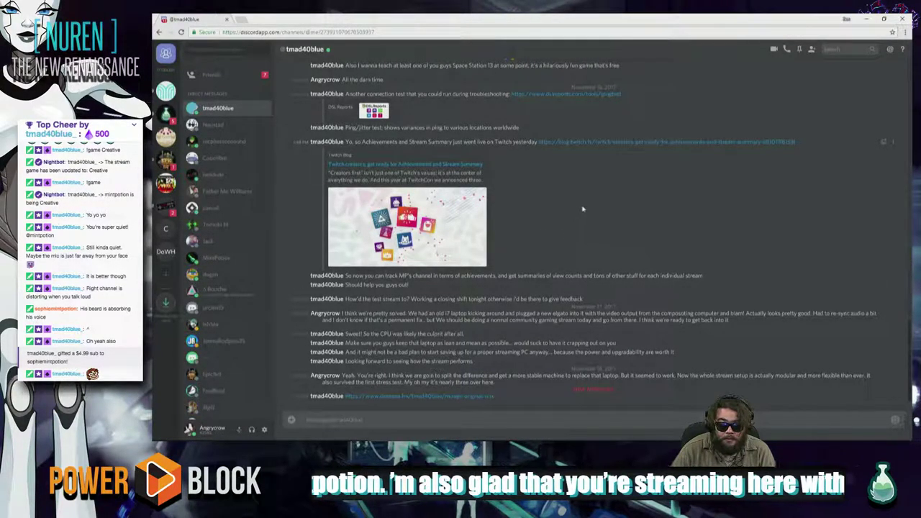
scroll(568, 241, "up", 3)
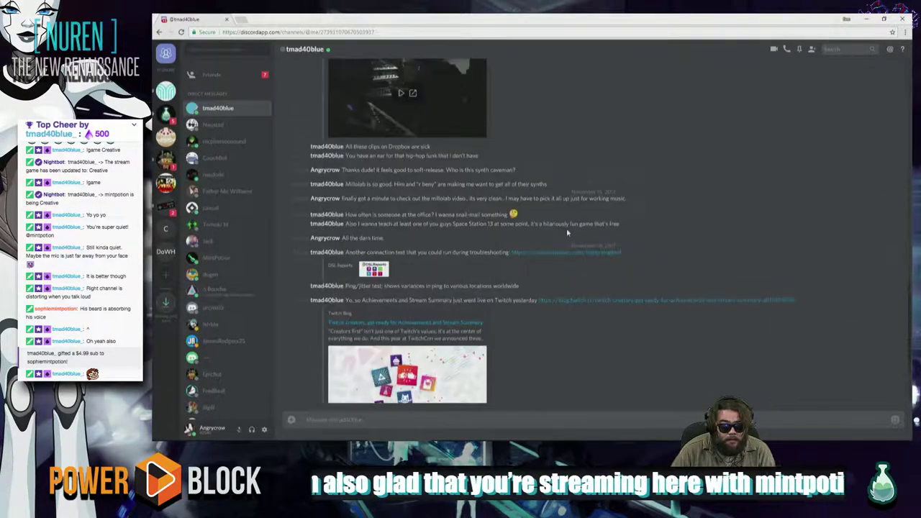
scroll(567, 231, "up", 3)
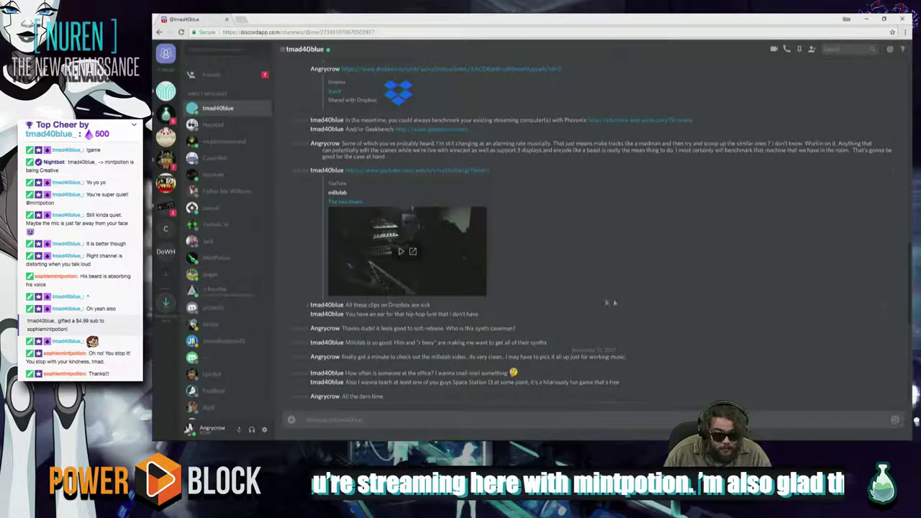
Open the YouTube video The two lovers from the shared message link and raise the system volume to about 70
left_click(405, 175)
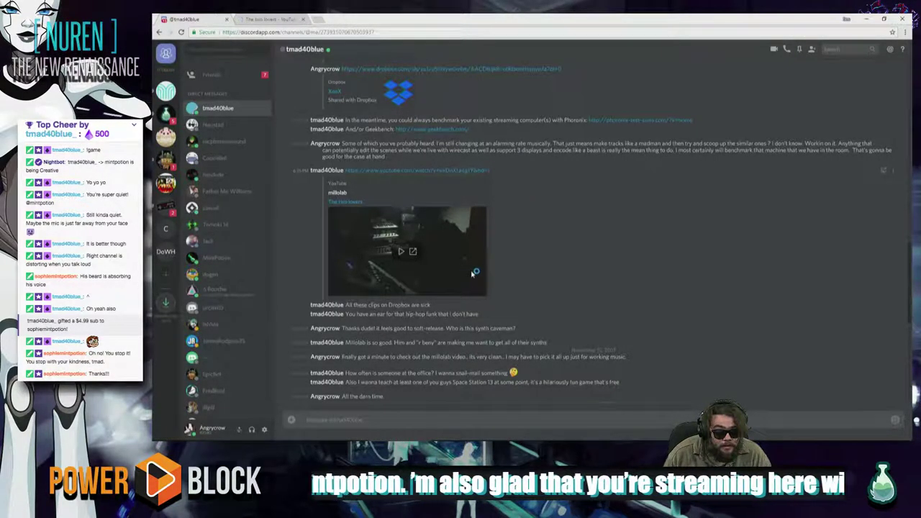
left_click(270, 19)
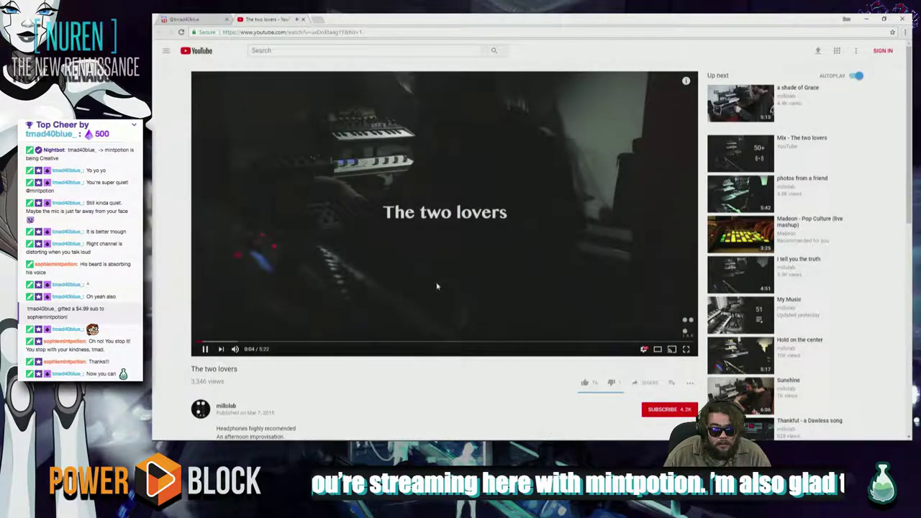
key("XF86AudioRaiseVolume")
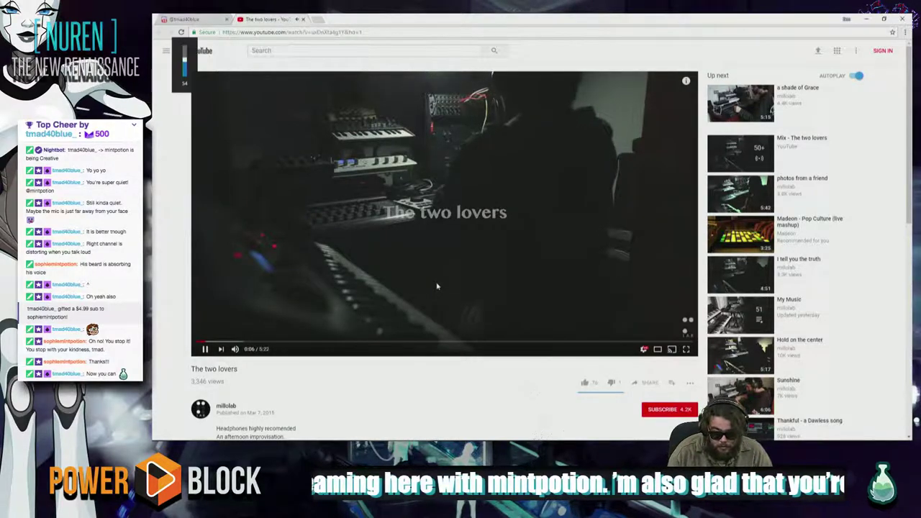
key("XF86AudioRaiseVolume")
key("XF86AudioRaiseVolume")
key("XF86AudioRaiseVolume")
key("XF86AudioRaiseVolume")
key("XF86AudioRaiseVolume")
key("XF86AudioRaiseVolume")
key("XF86AudioRaiseVolume")
key("XF86AudioRaiseVolume")
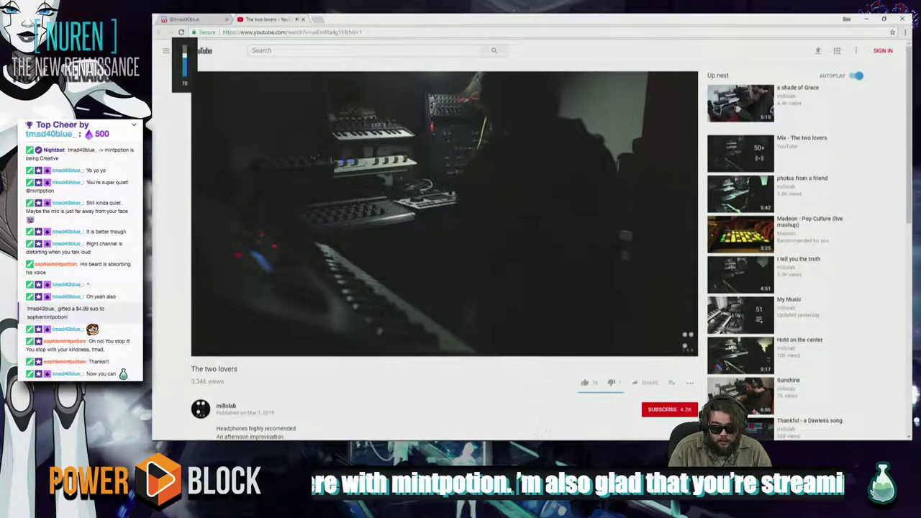
key("XF86AudioRaiseVolume")
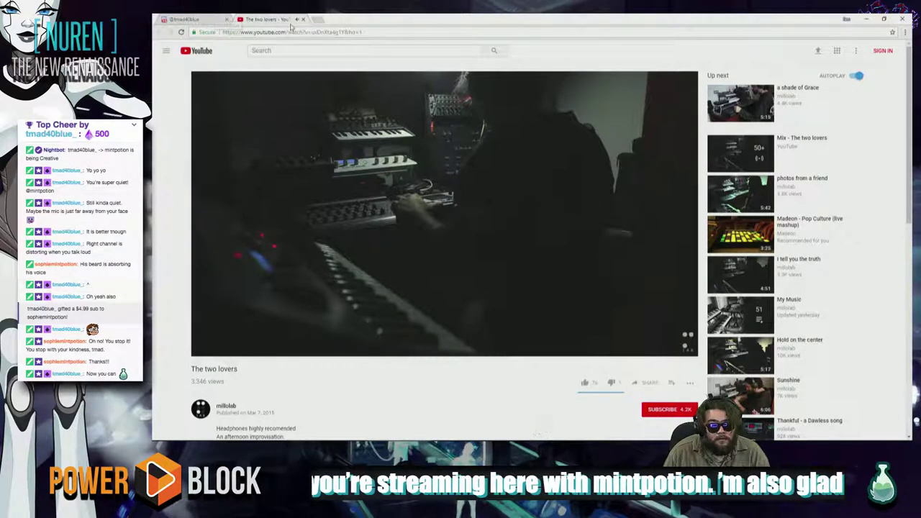
Load the mintpotion Twitch pop-out chat page in a new browser tab
left_click(316, 19)
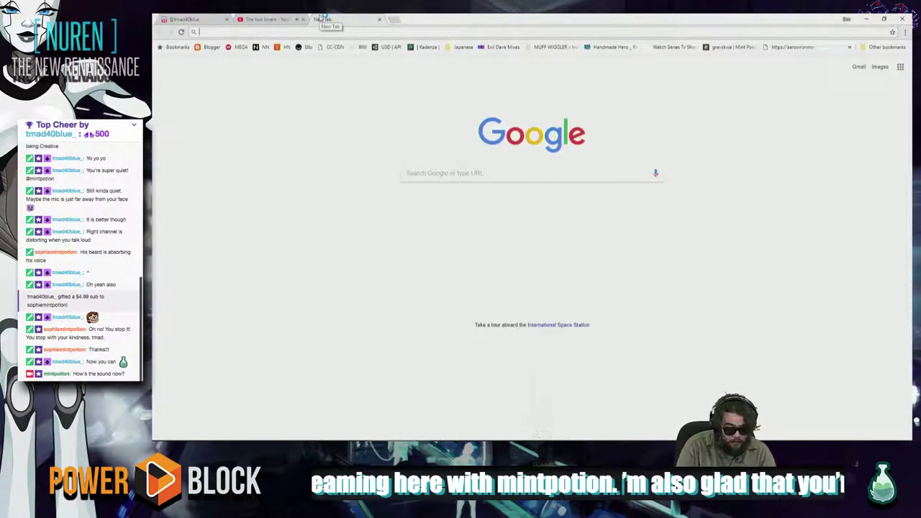
type("mintpotion")
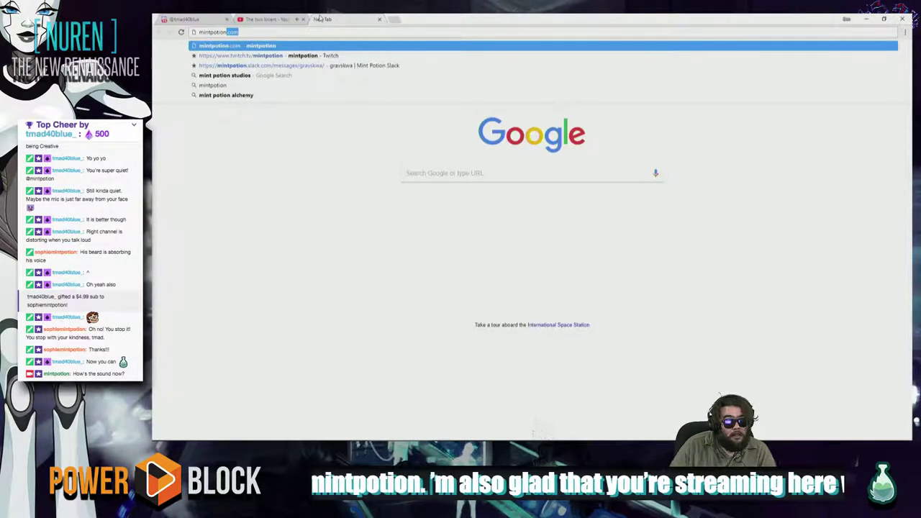
key("Down")
type("/chat?popout=")
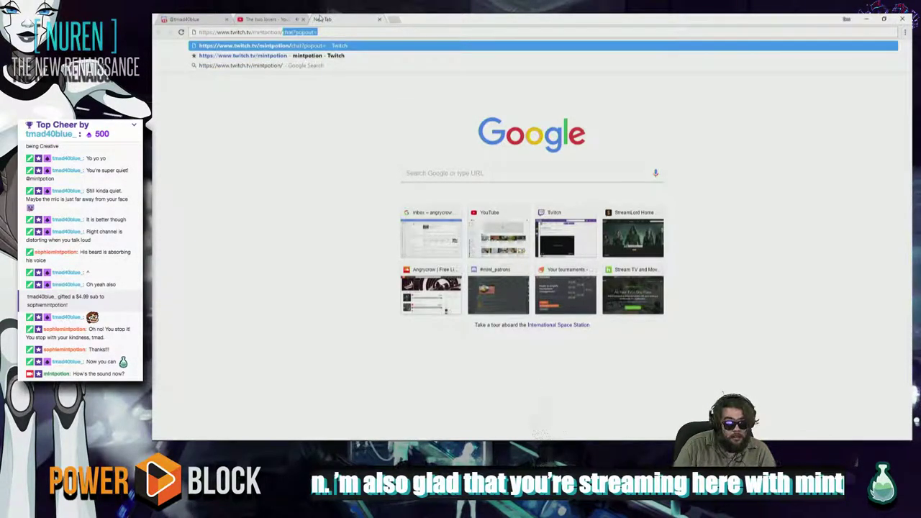
key("Return")
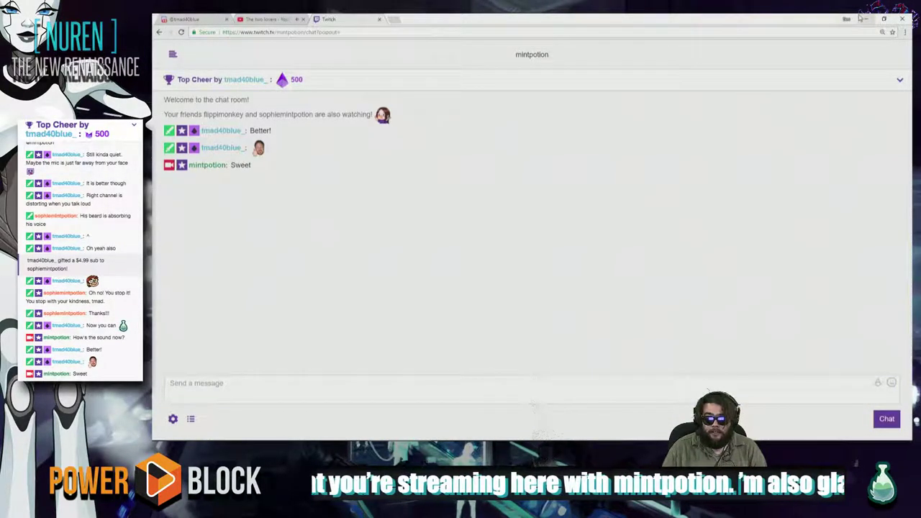
Minimize the browser to return to the Fab_Door_Stop scene in Maya LT and fine-tune the system volume
left_click(866, 20)
left_click(681, 165)
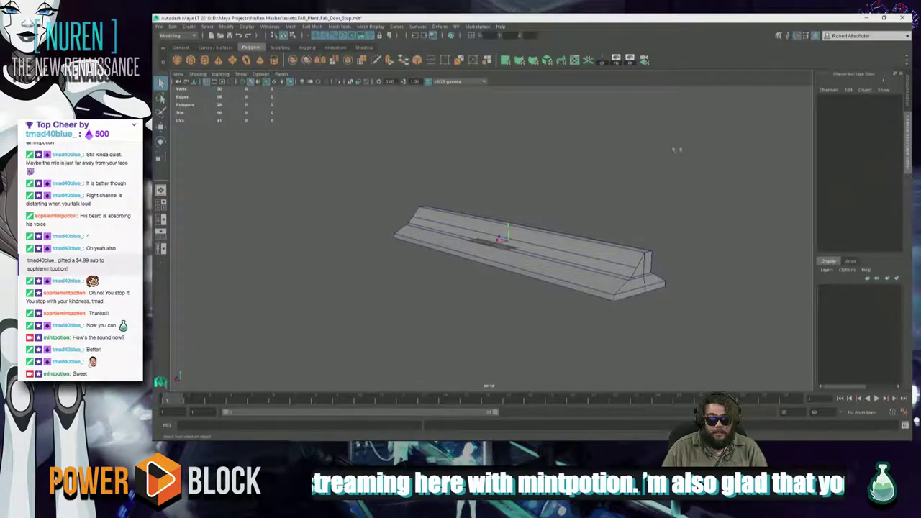
key("XF86AudioLowerVolume")
key("XF86AudioLowerVolume")
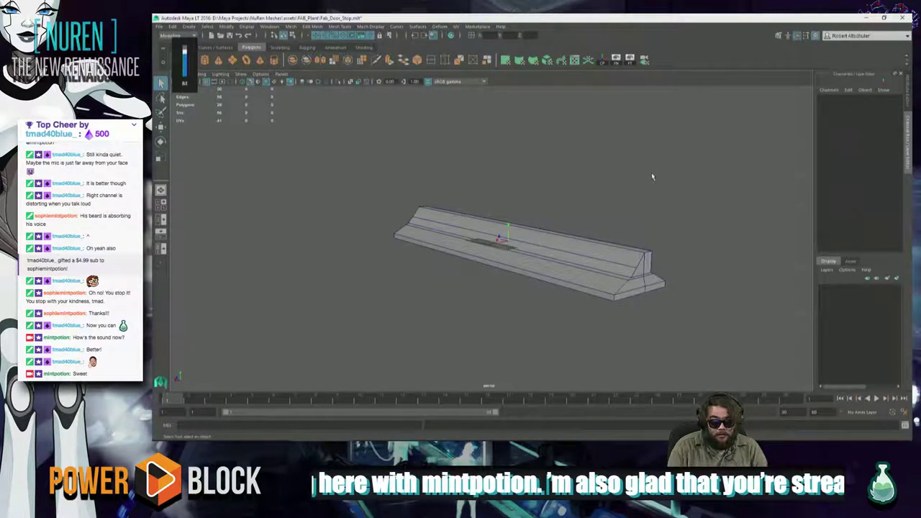
key("XF86AudioRaiseVolume")
key("XF86AudioRaiseVolume")
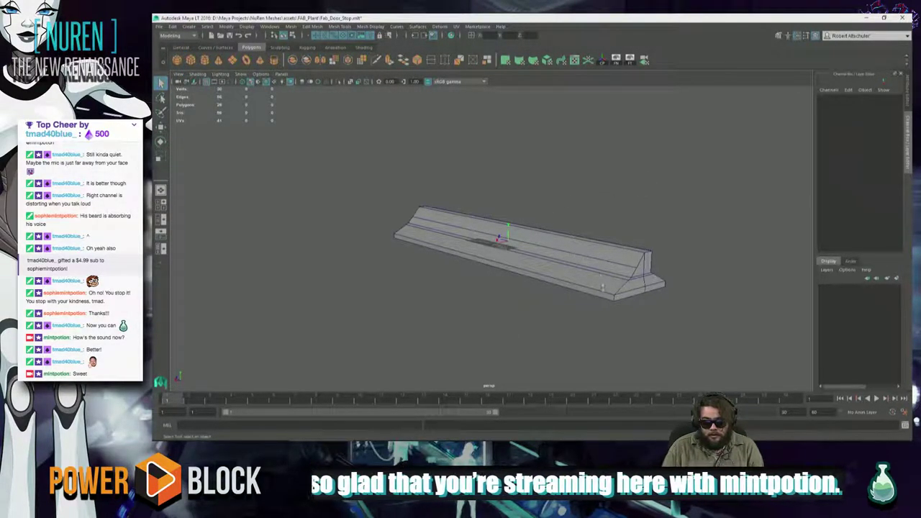
left_click_drag(506, 305, 405, 285, "alt")
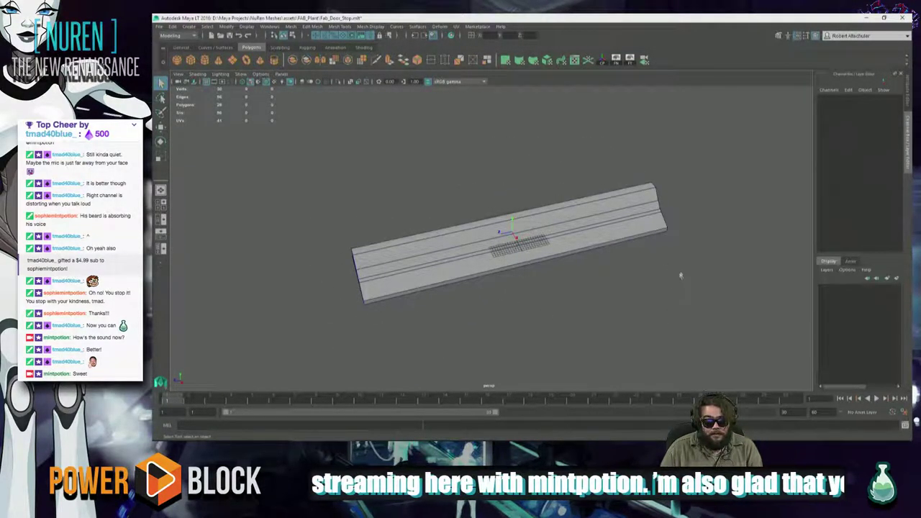
left_click(162, 26)
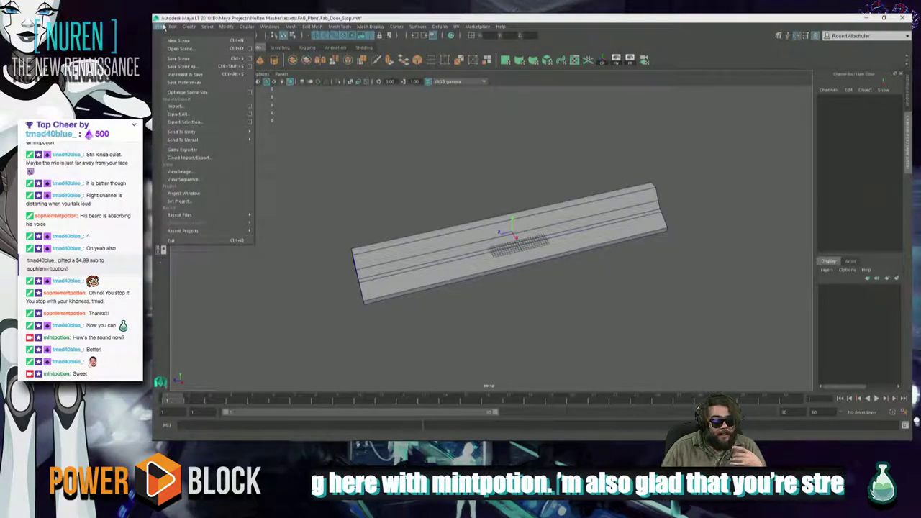
mouse_move(221, 141)
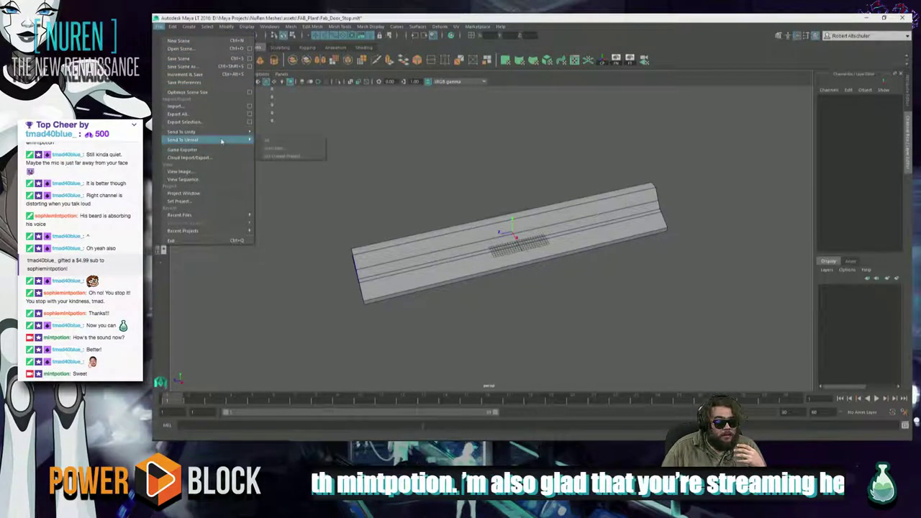
left_click(382, 164)
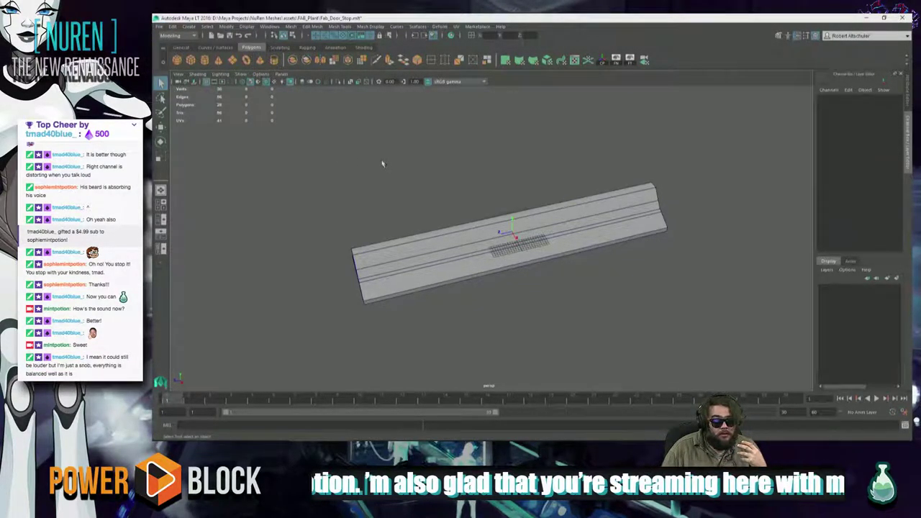
Open the FAB_Gallery scene from the project's scenes folder, saving the changes to Fab_Door_Stop
left_click(161, 26)
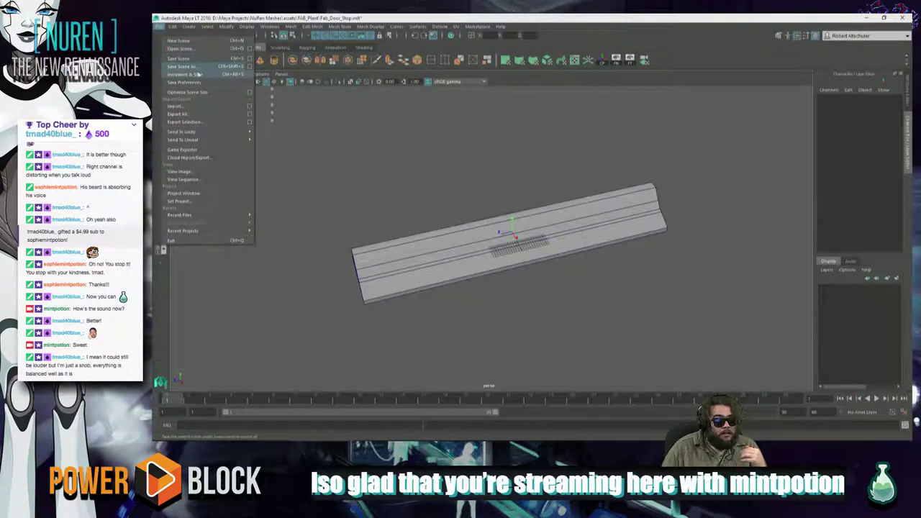
left_click(180, 48)
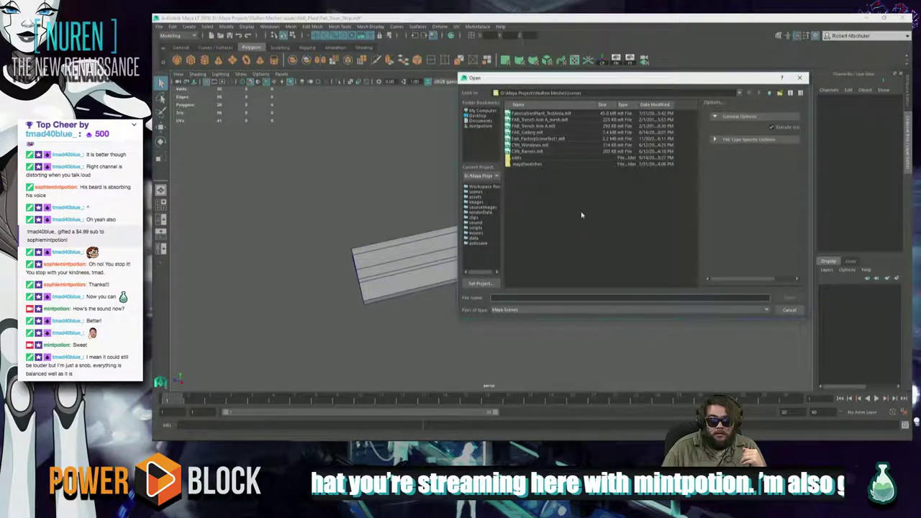
left_click(532, 132)
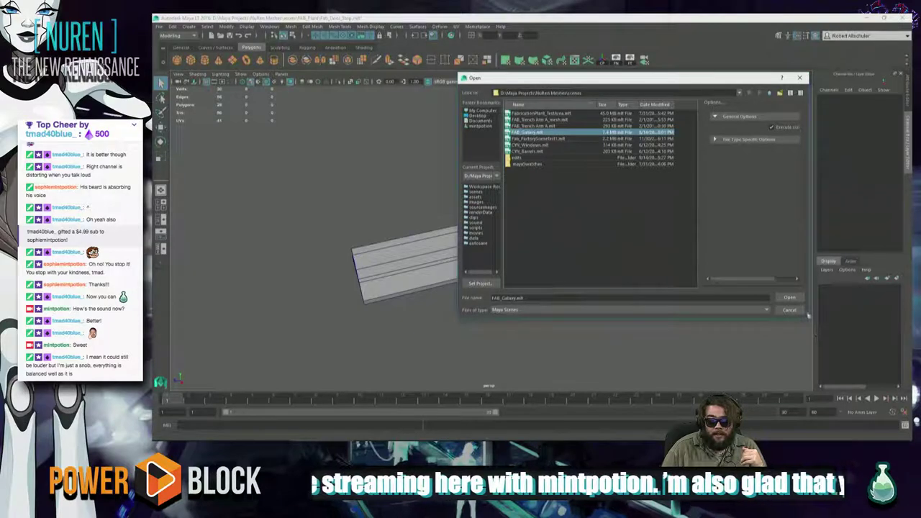
left_click(789, 297)
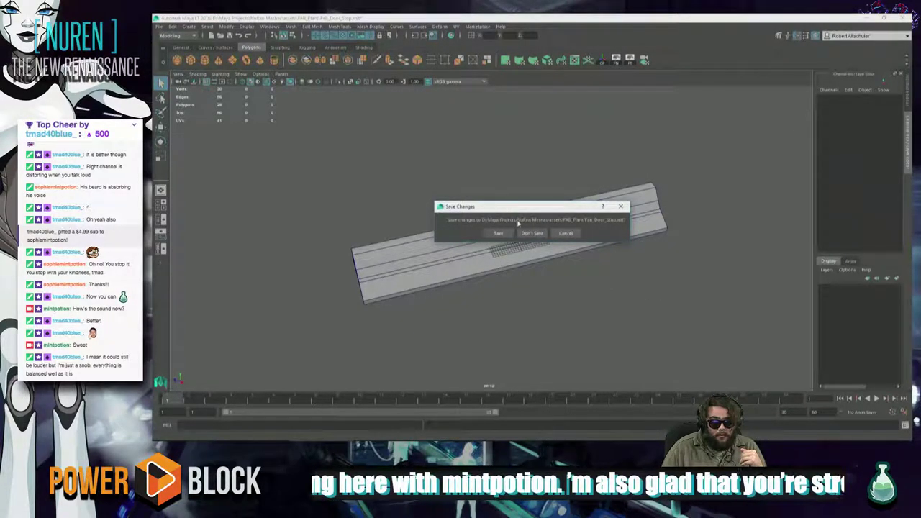
left_click(498, 234)
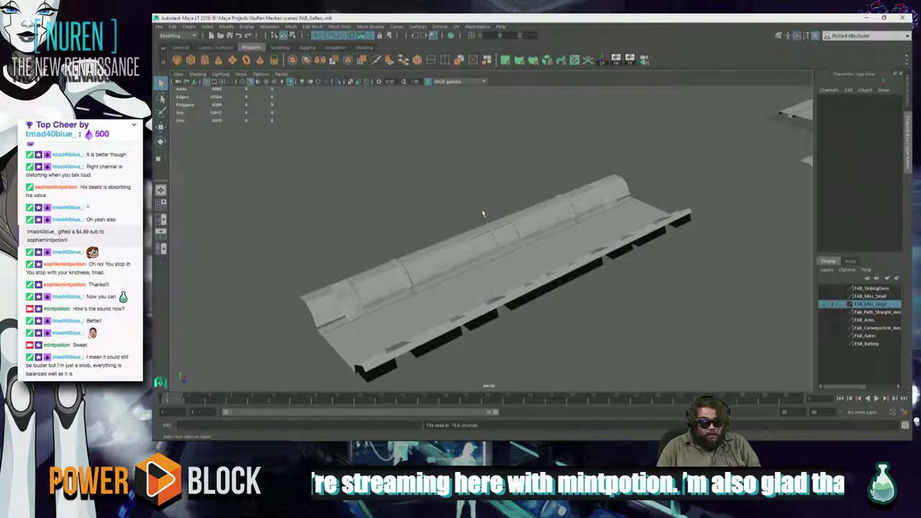
Turn on visibility for the FAB_SlidingDoor, FAB_Misc_Small, Fab_Path_Straight, FAB_Arms, FAB_Gates and FAB_Battery layers
left_click_drag(459, 245, 407, 225, "alt")
right_click_drag(444, 207, 376, 187, "alt")
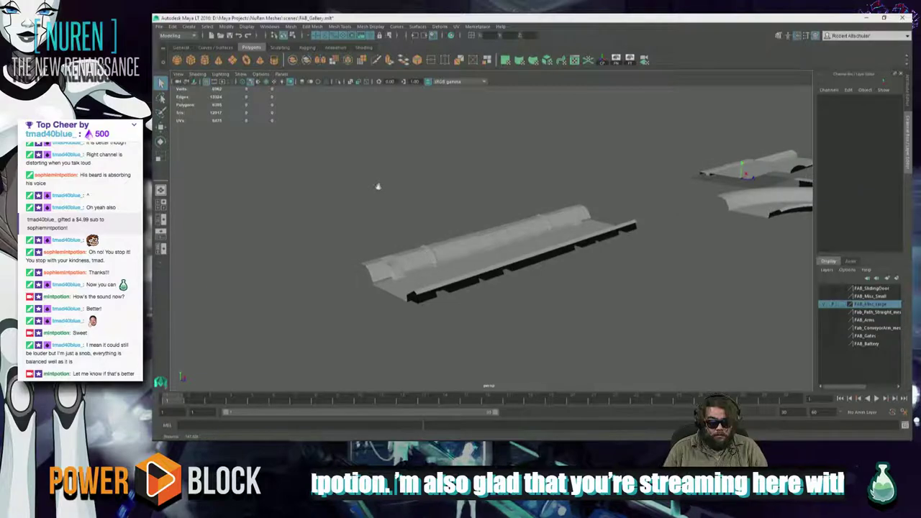
scroll(444, 211, "down", 12)
left_click_drag(454, 217, 558, 257, "alt")
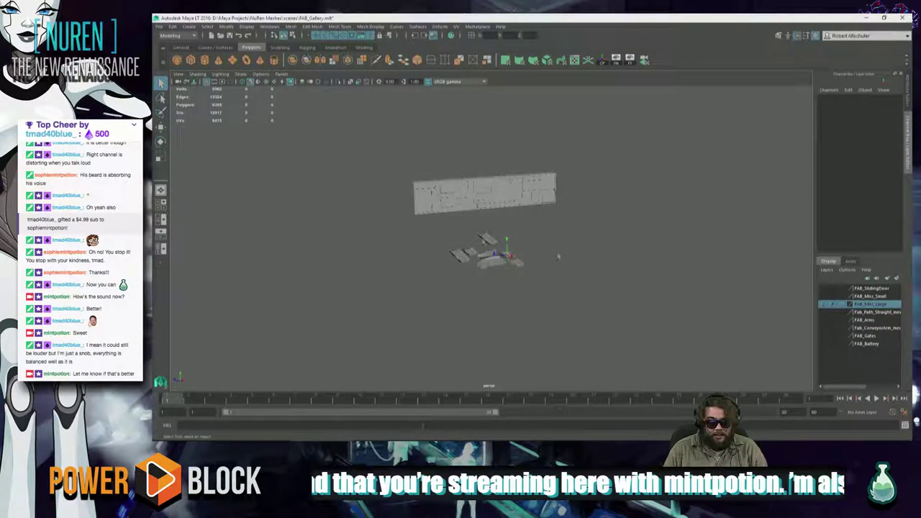
left_click(823, 296)
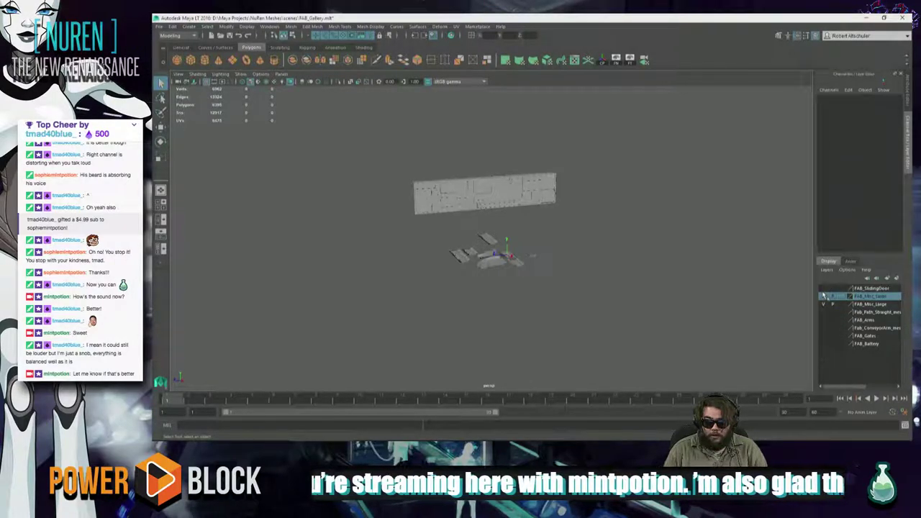
left_click(822, 288)
left_click(823, 305)
left_click(822, 305)
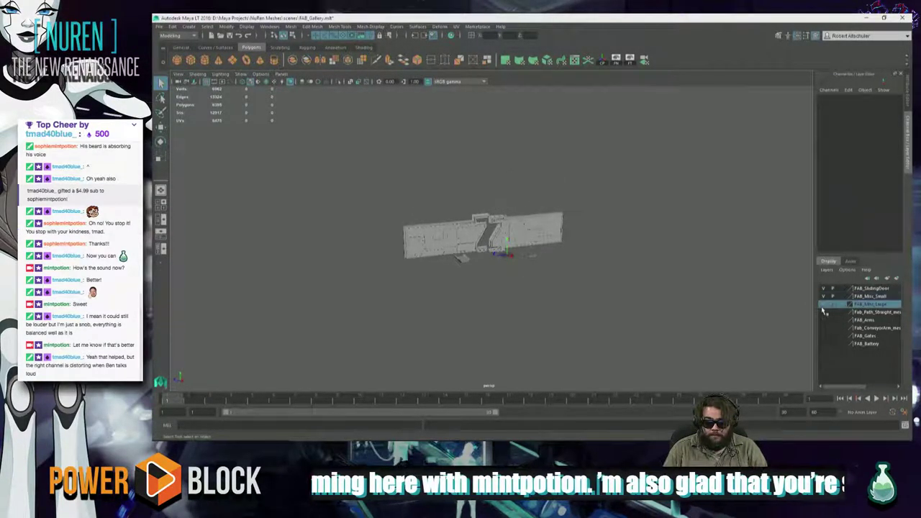
left_click(823, 312)
left_click(824, 320)
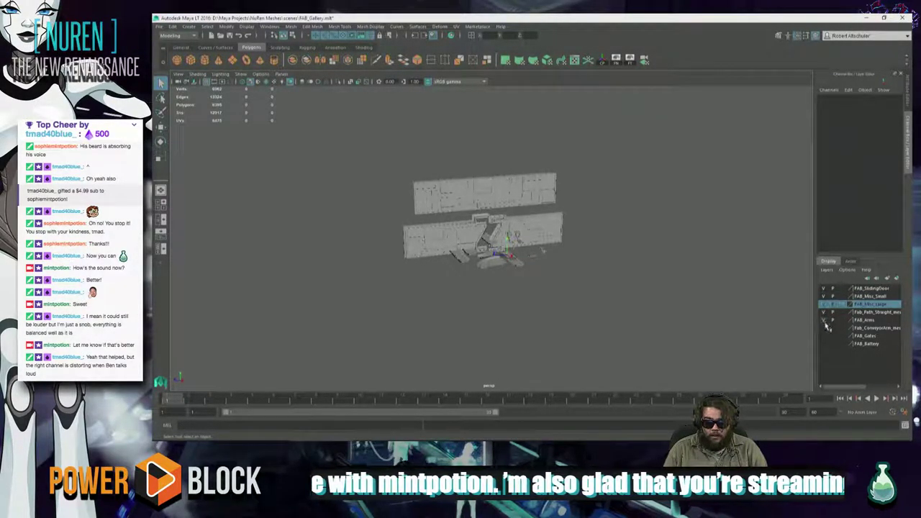
left_click(826, 328)
left_click(825, 336)
left_click(825, 344)
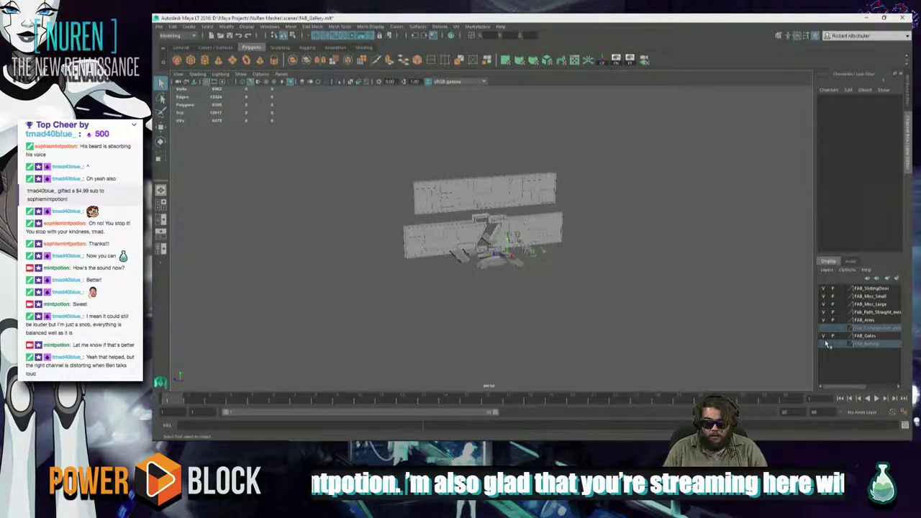
Move the straight path mesh out of the sliding doorway and place it beside the other straight path pieces
left_click_drag(652, 308, 656, 268, "alt")
scroll(606, 309, "up", 6)
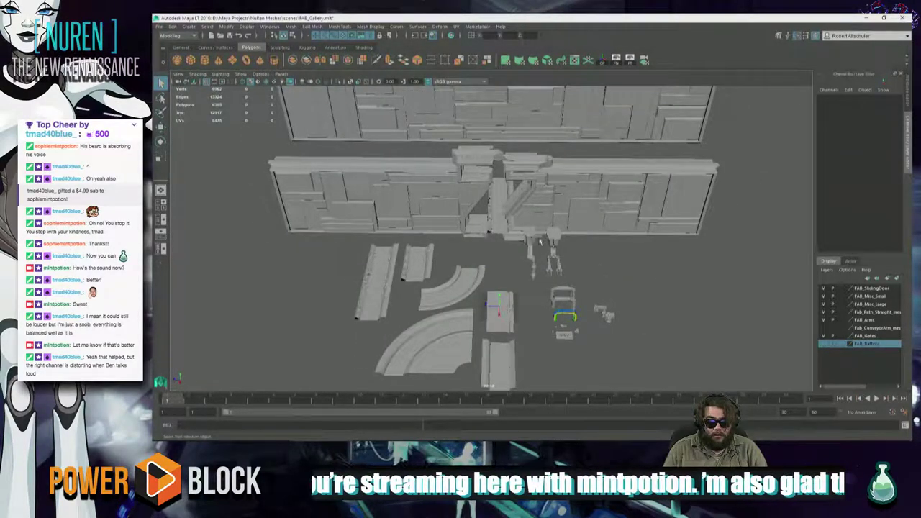
left_click(494, 218)
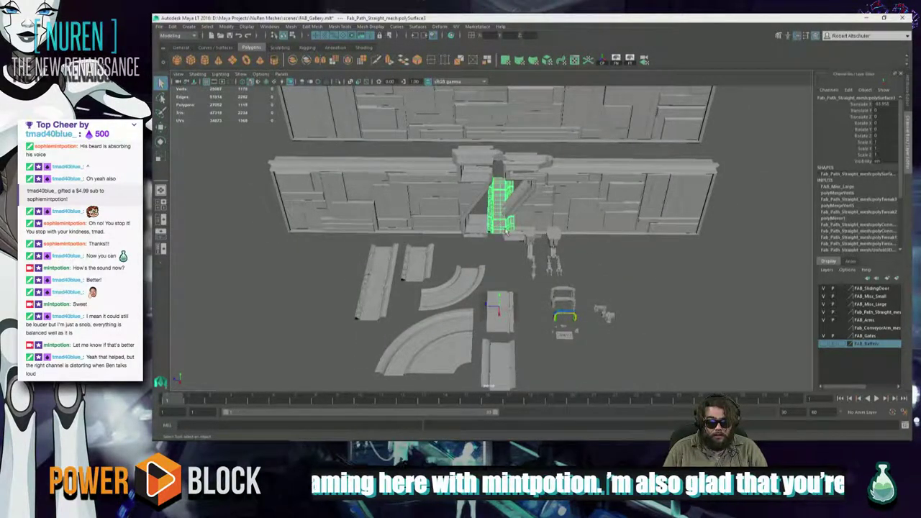
key("w")
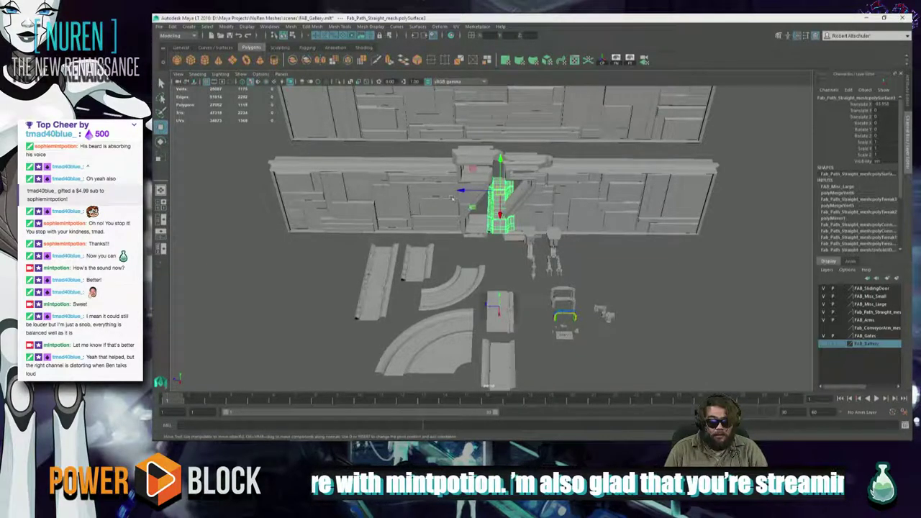
left_click_drag(498, 191, 300, 282)
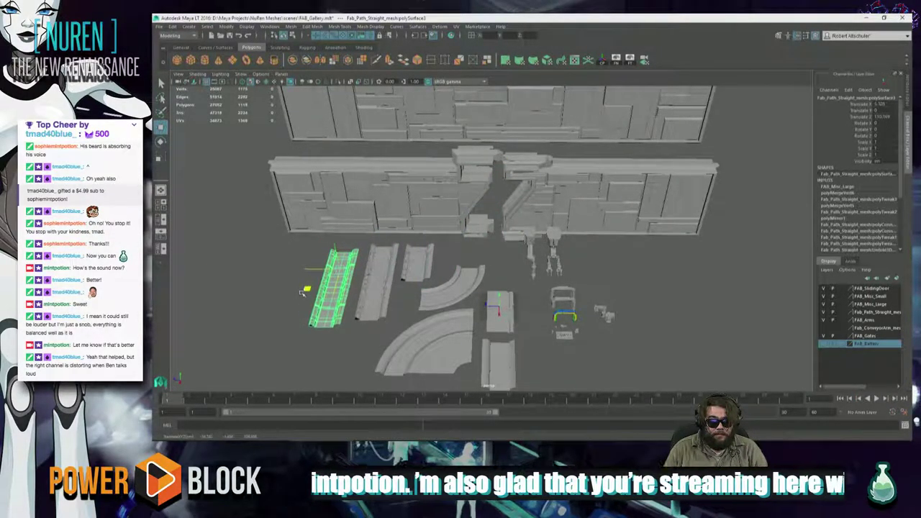
left_click(285, 318)
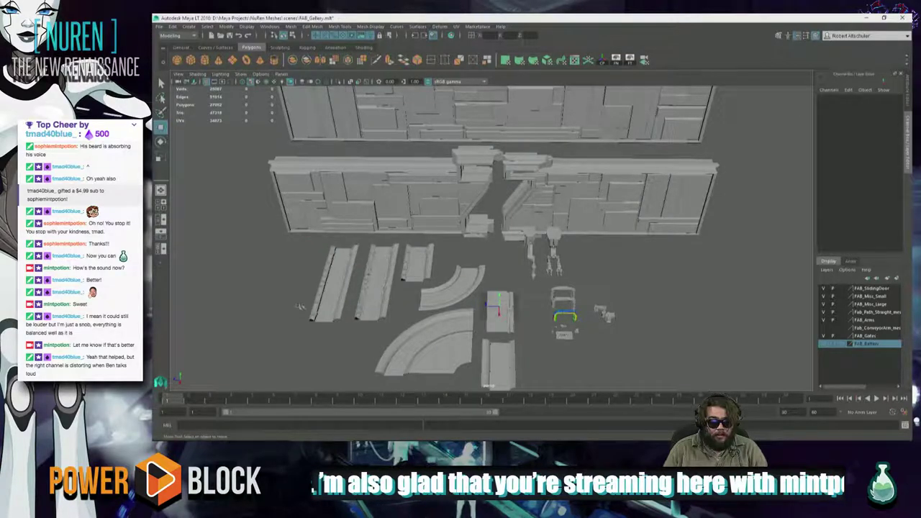
Frame the relocated straight path mesh and examine it together with the neighbouring path pieces
left_click(323, 296)
key("f")
left_click_drag(348, 304, 462, 294, "alt")
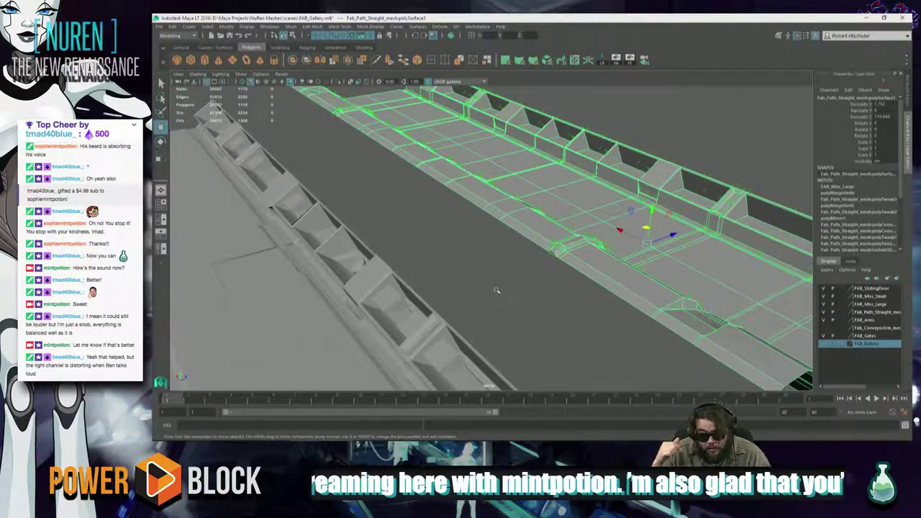
left_click(496, 291)
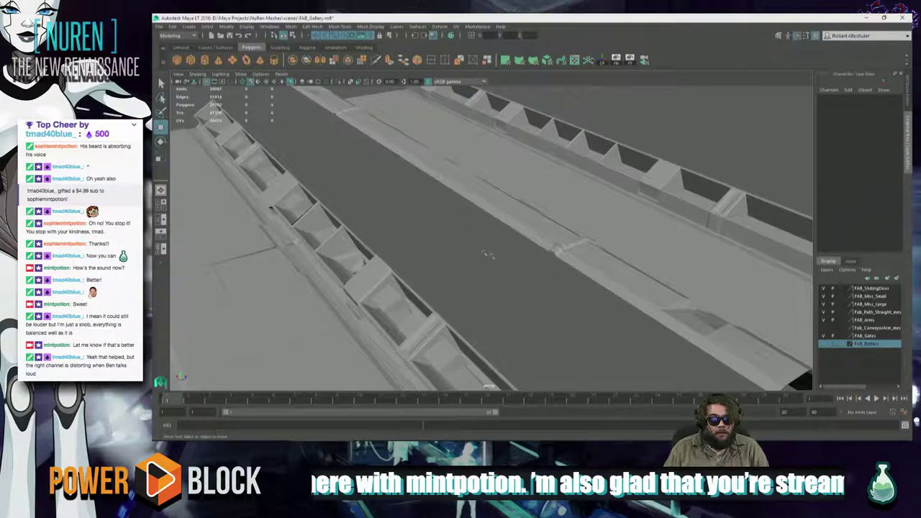
left_click_drag(548, 270, 467, 273, "alt")
scroll(454, 264, "down", 4)
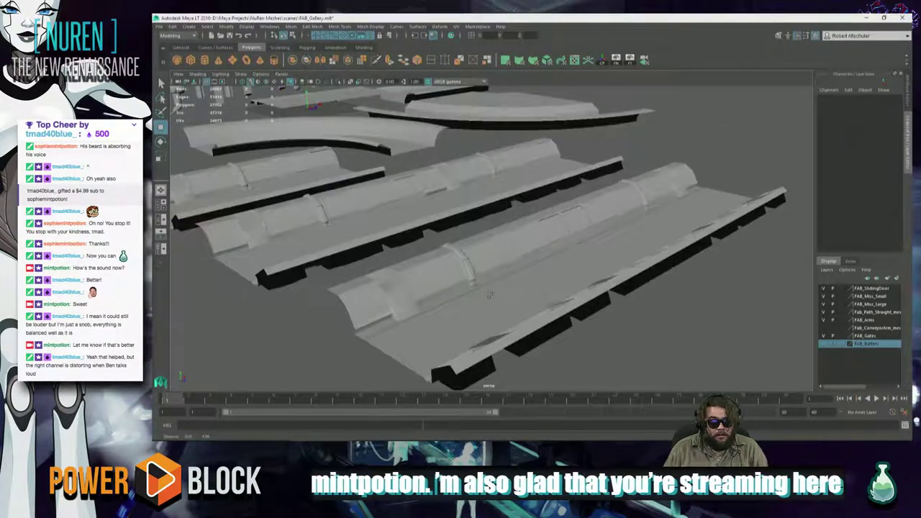
Frame the panelled straight path piece among the other path meshes and examine its rails and floor panels from several angles
middle_click_drag(468, 273, 516, 302, "alt")
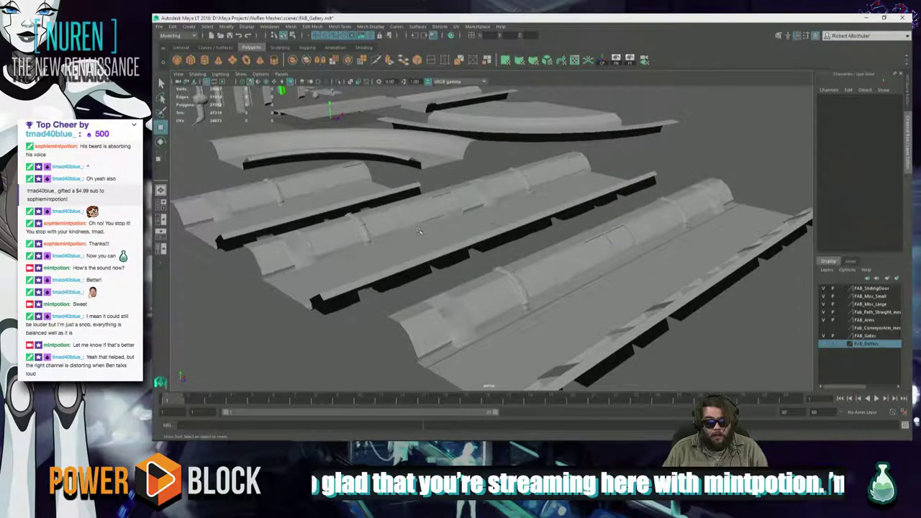
left_click_drag(346, 230, 331, 270, "alt")
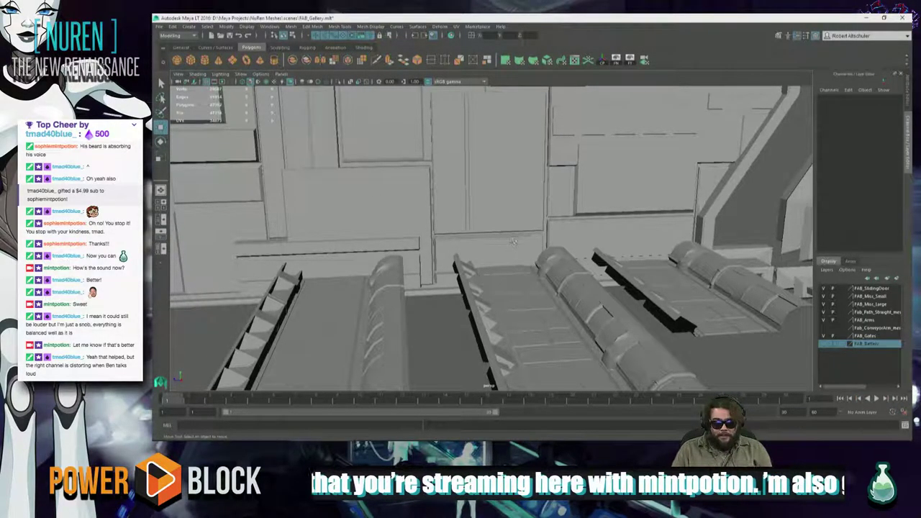
left_click_drag(528, 200, 475, 216, "alt")
scroll(461, 295, "down", 5)
left_click(494, 228)
key("w")
key("f")
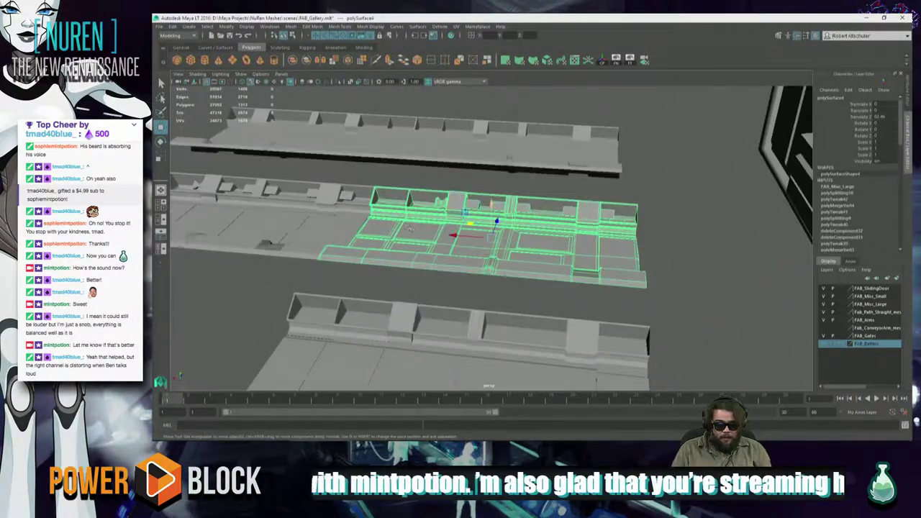
scroll(478, 215, "up", 5)
middle_click_drag(478, 214, 539, 265, "alt")
left_click_drag(540, 265, 374, 248, "alt")
left_click_drag(386, 193, 596, 253, "alt")
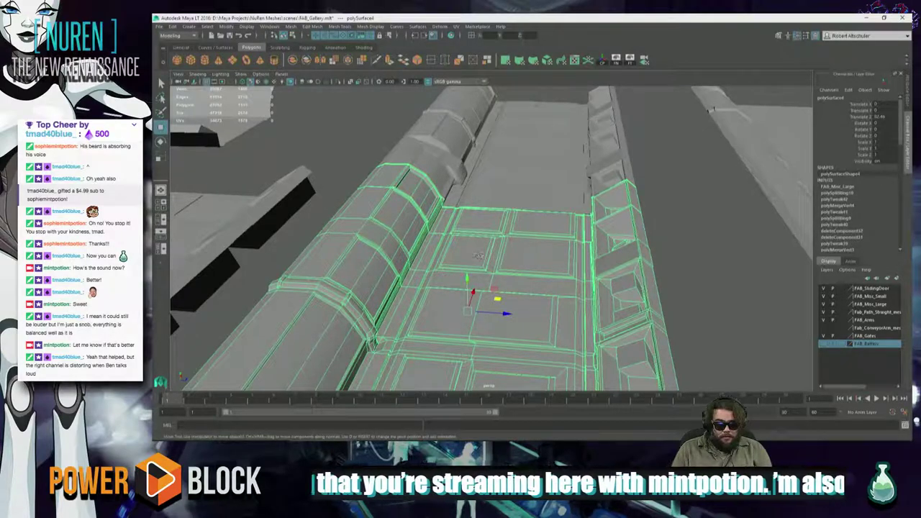
left_click_drag(485, 252, 374, 249, "alt")
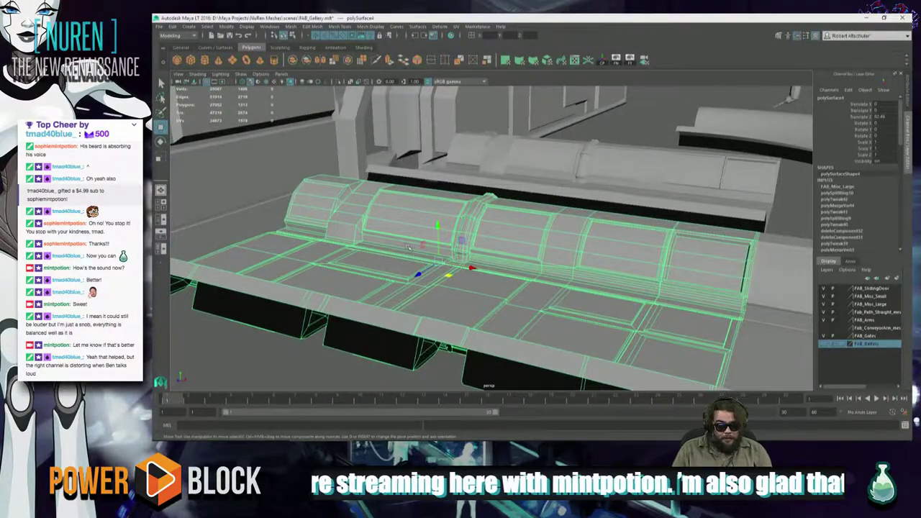
Compare the smoothed path piece in wireframe and shaded display, and inspect it unselected
key("4")
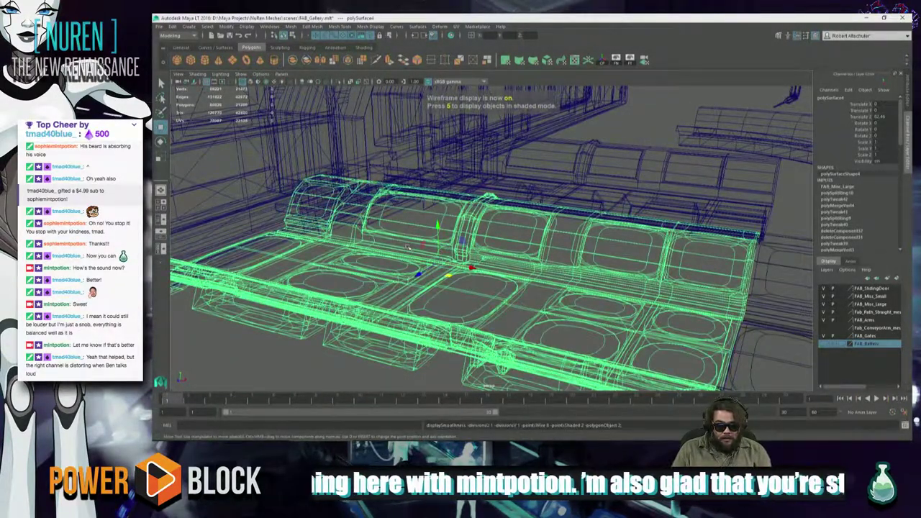
key("5")
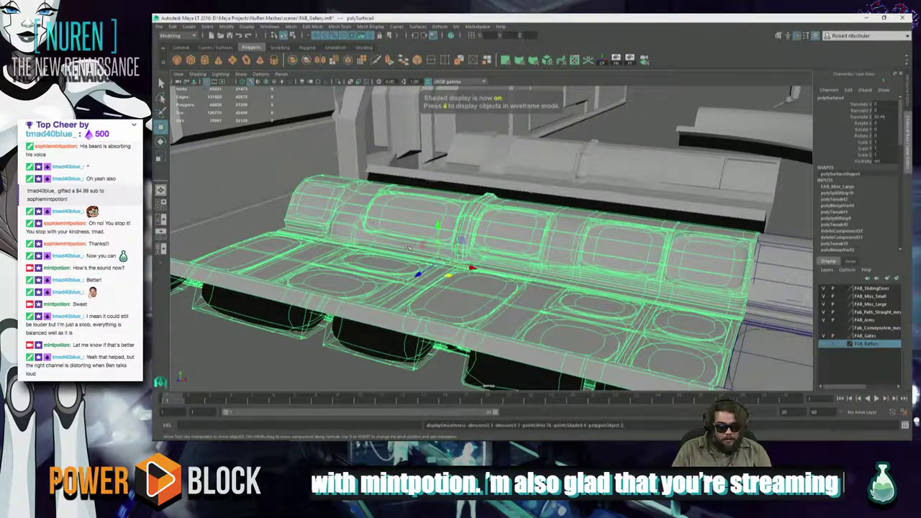
key("4")
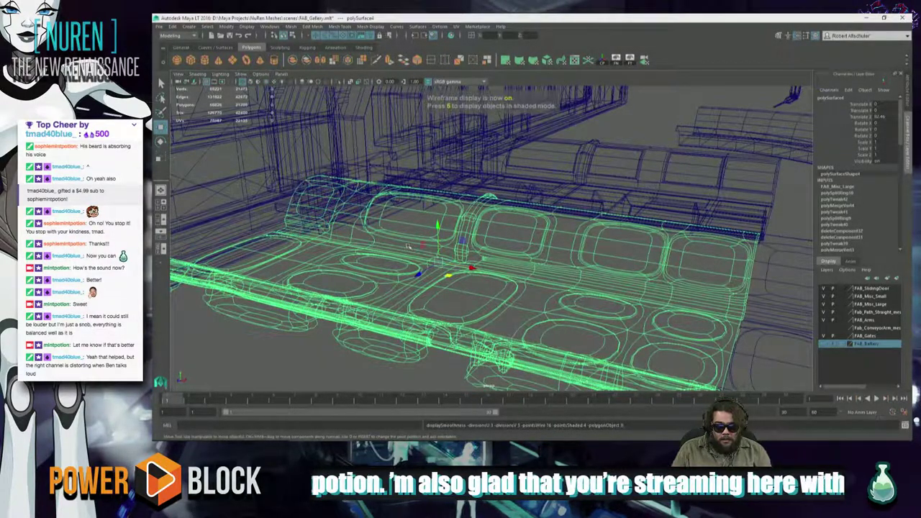
key("5")
left_click(790, 230)
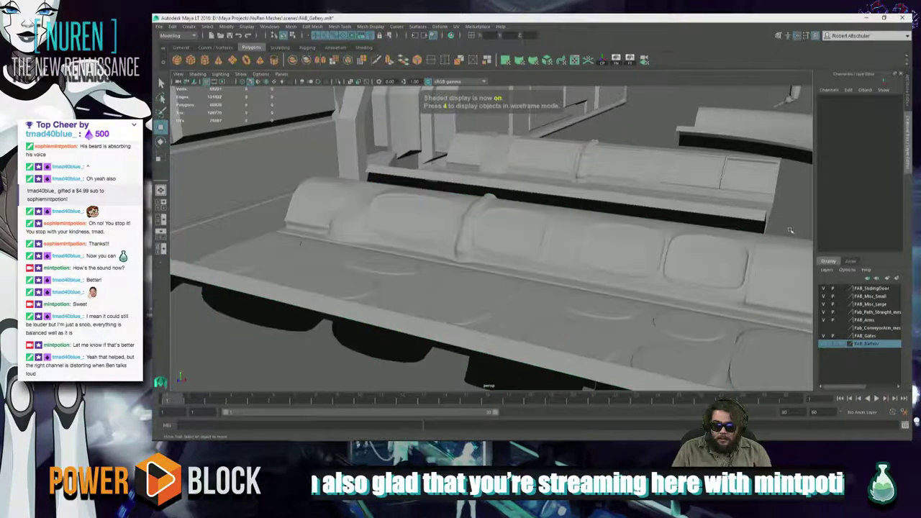
left_click_drag(538, 275, 419, 277, "alt")
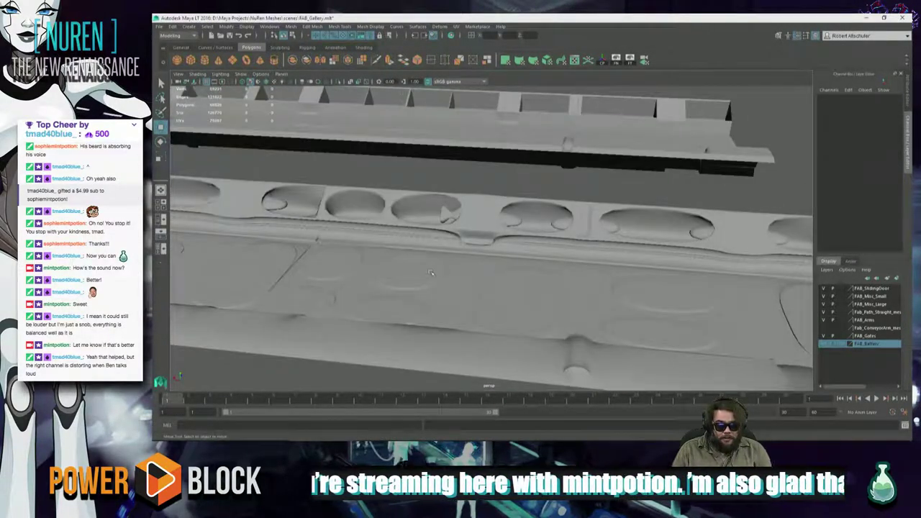
Reselect the panelled path piece and compare its original low-poly shape with the smooth mesh preview levels
left_click(451, 270)
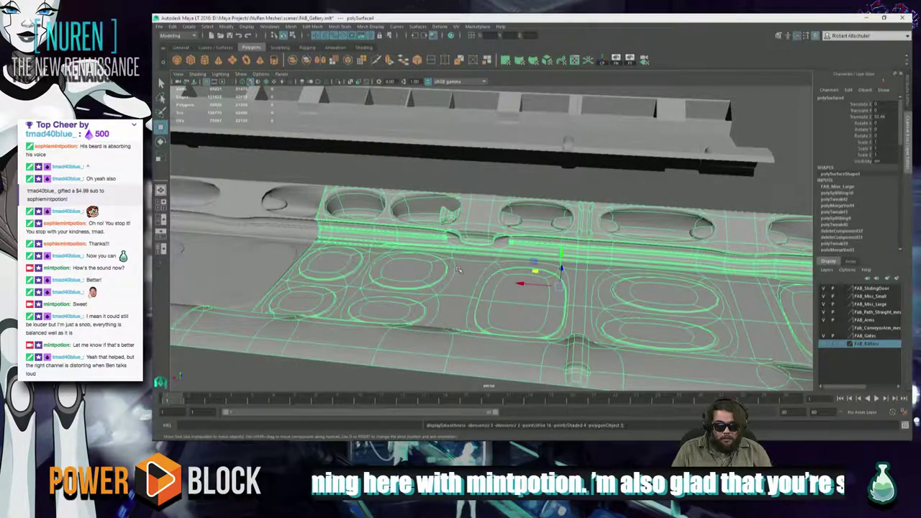
key("2")
key("1")
key("2")
key("3")
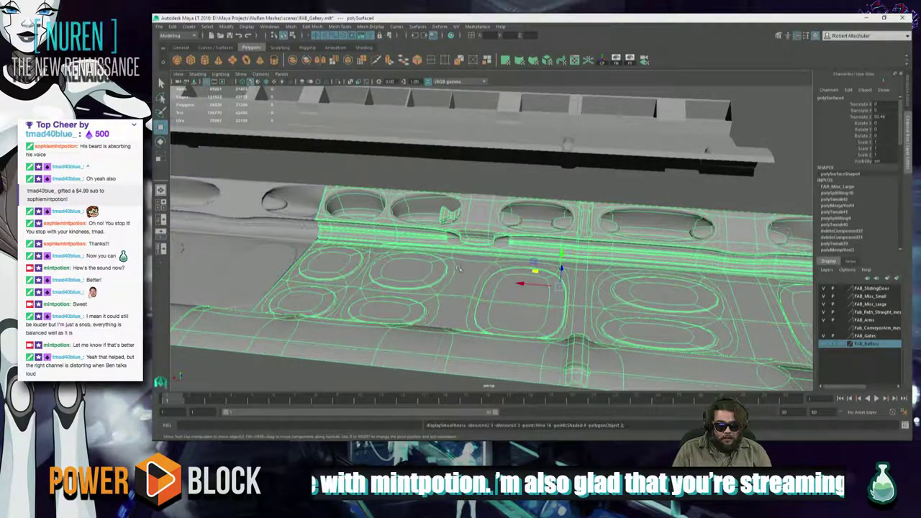
key("1")
key("2")
key("3")
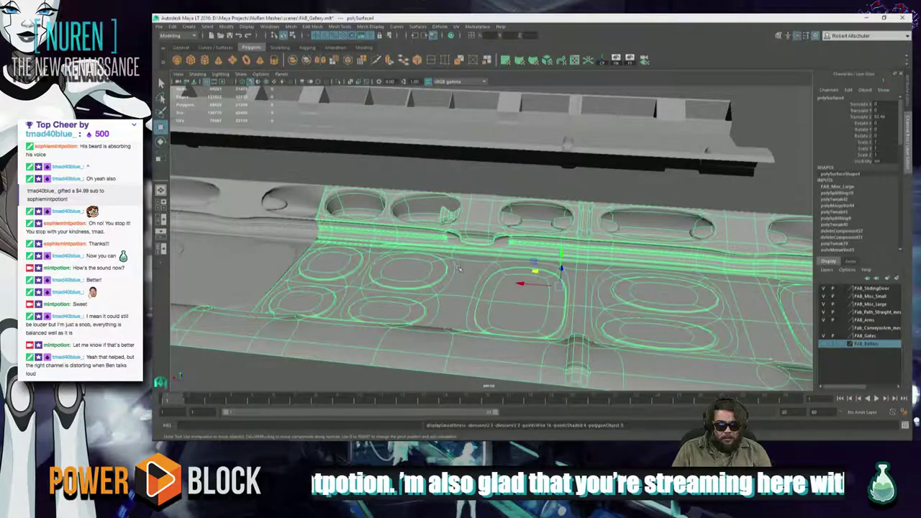
key("1")
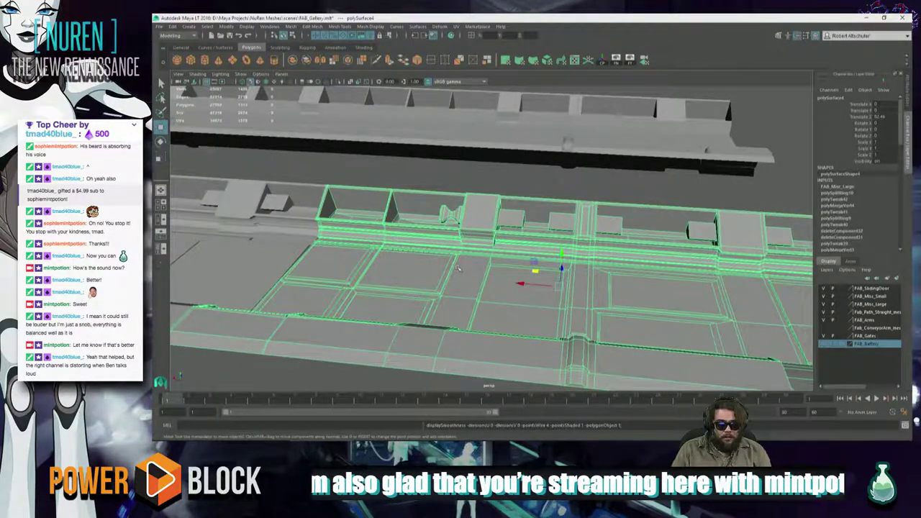
key("3")
Inspect the smoothed floor panels and side openings up close, and return the path piece to unsmoothed display
left_click_drag(454, 268, 471, 293, "alt")
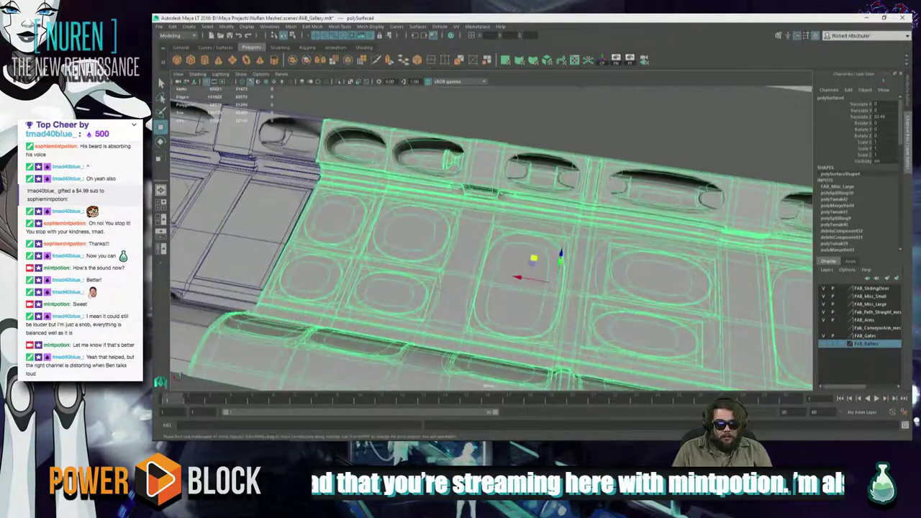
right_click_drag(471, 294, 545, 282, "alt")
left_click_drag(496, 250, 628, 314, "alt")
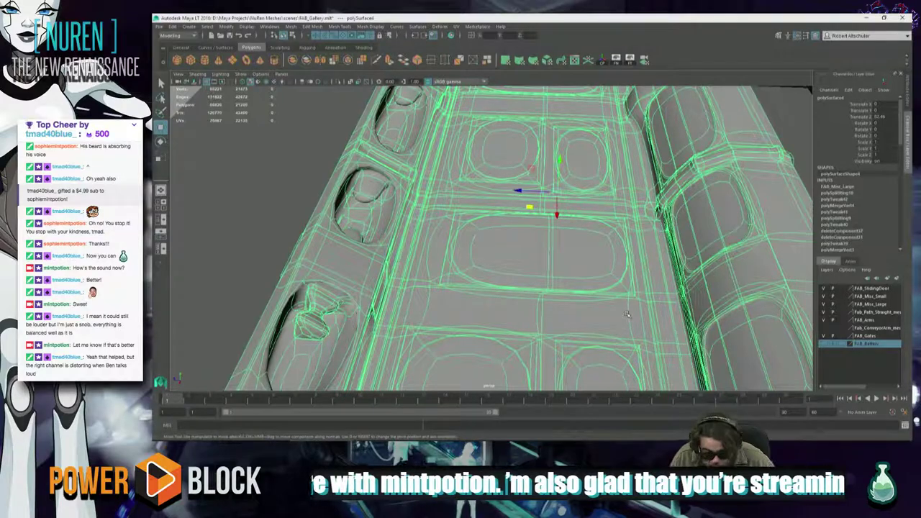
key("3")
key("1")
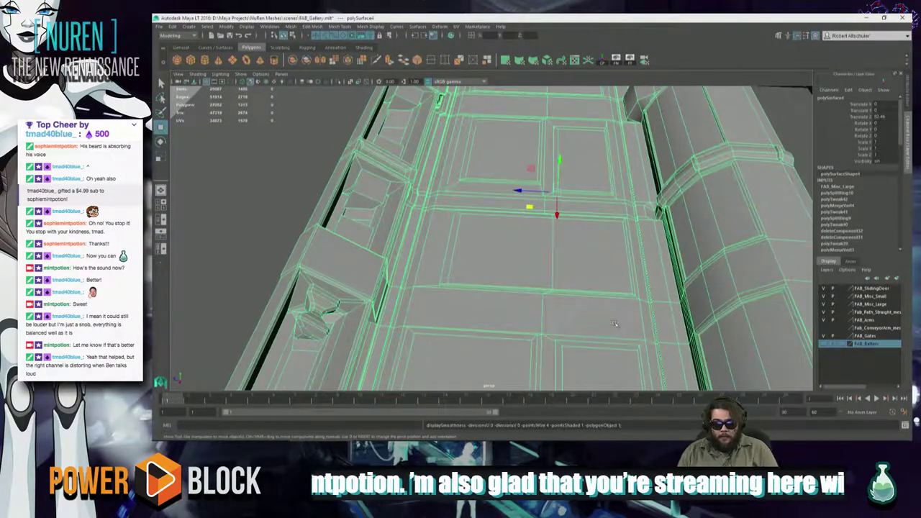
Survey the straight and curved path pieces across the gallery, over to the gates and arms
left_click_drag(615, 323, 607, 328, "alt")
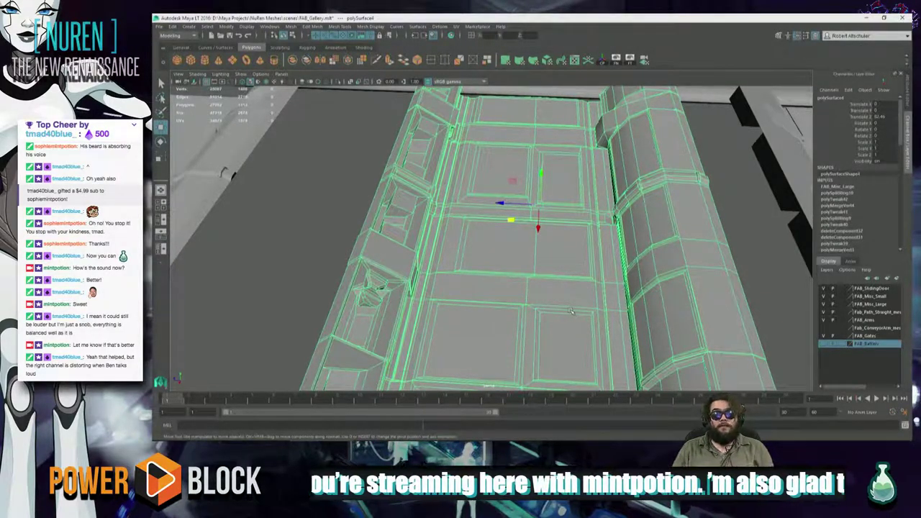
middle_click_drag(738, 273, 647, 267, "alt")
right_click_drag(647, 266, 530, 263, "alt")
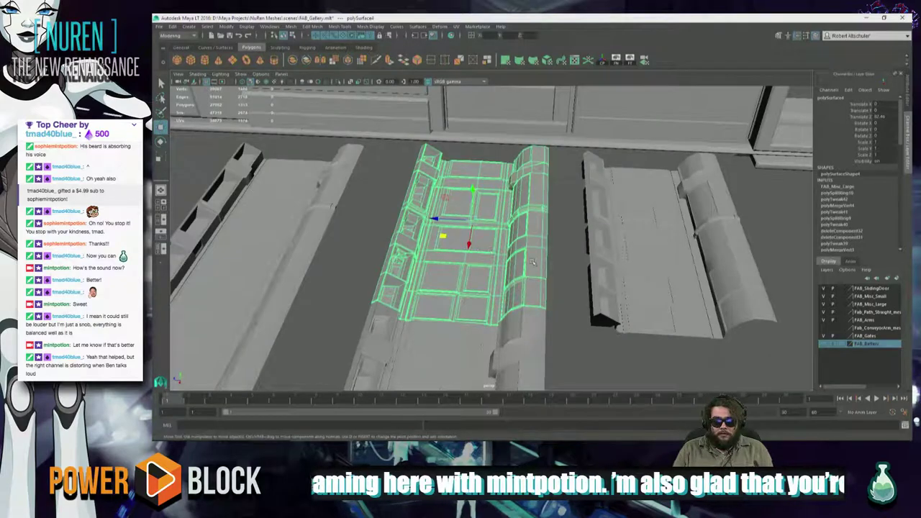
left_click_drag(619, 270, 538, 304, "alt")
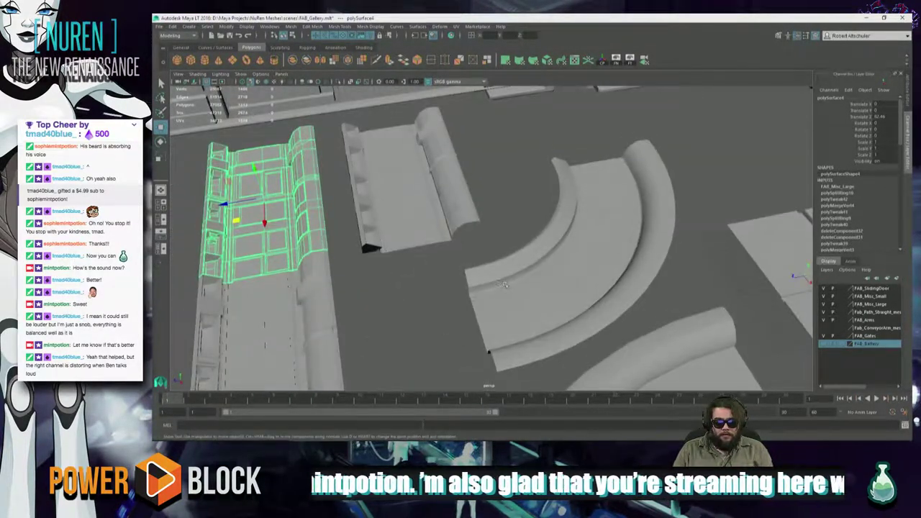
right_click_drag(538, 303, 507, 284, "alt")
middle_click_drag(507, 284, 469, 283, "alt")
left_click_drag(470, 282, 491, 281, "alt")
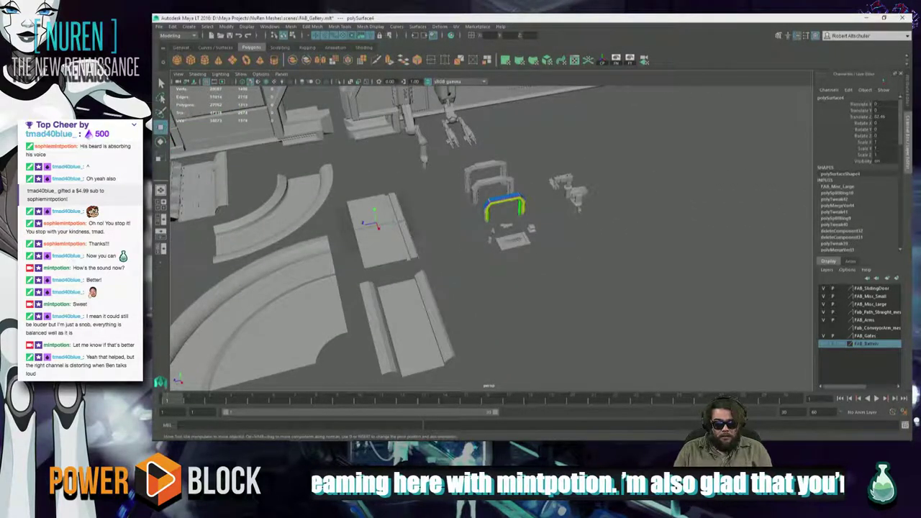
Frame the grabber arm standing near the gates and examine it from several angles
left_click(579, 196)
key("f")
left_click_drag(588, 245, 576, 282, "alt")
scroll(238, 236, "down", 5)
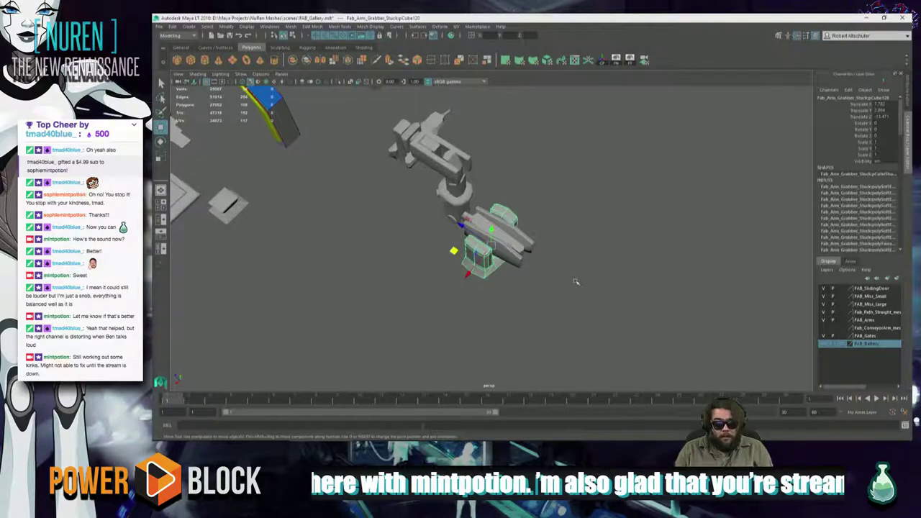
left_click(575, 281)
left_click_drag(573, 285, 571, 307, "alt")
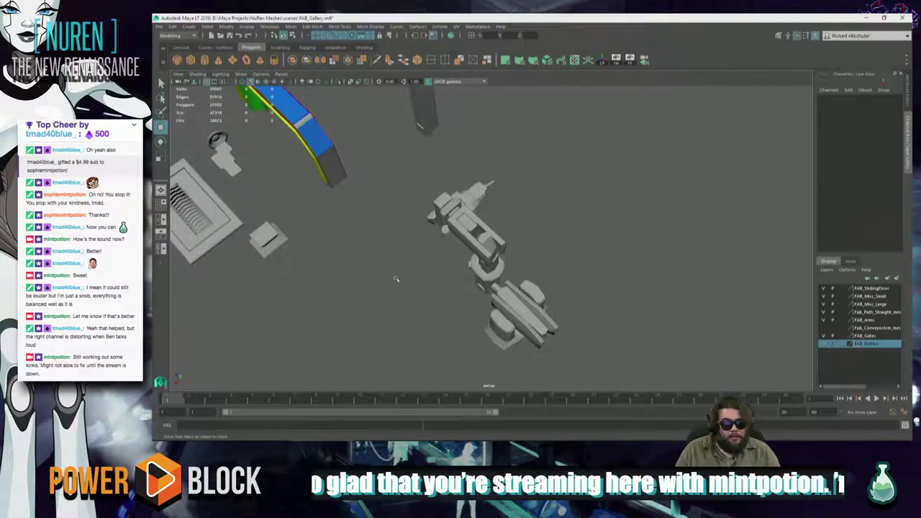
left_click_drag(362, 257, 321, 228, "alt")
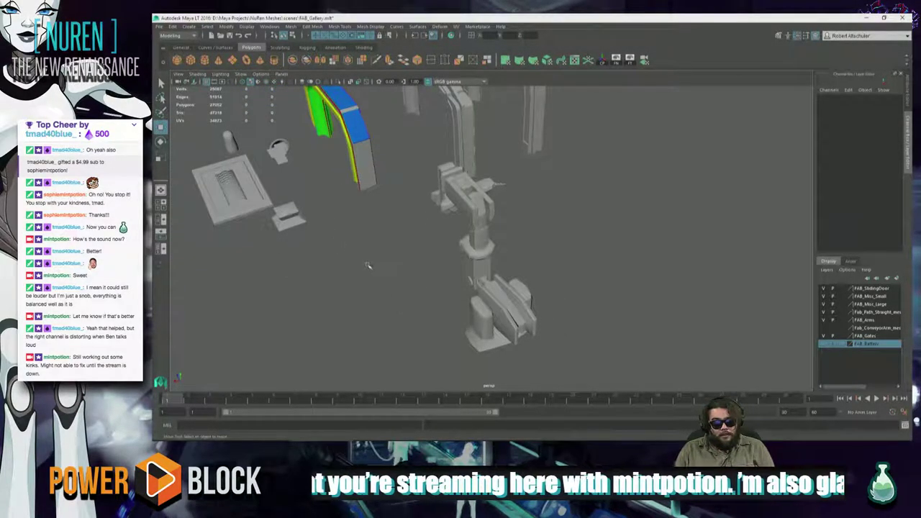
left_click_drag(368, 265, 344, 276, "alt")
Duplicate all parts of the grabber arm and place the copy beside the original
left_click_drag(401, 151, 554, 435)
left_click_drag(463, 273, 506, 245, "alt")
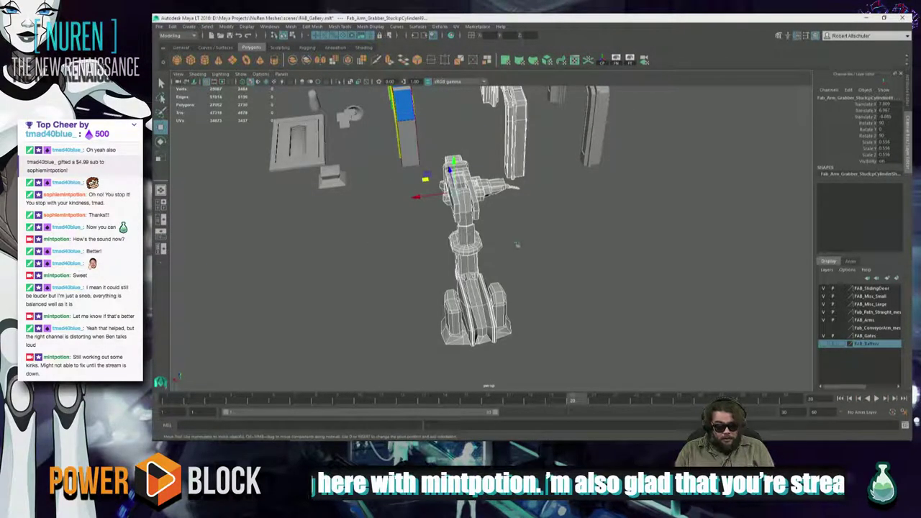
key("ctrl+d")
middle_click_drag(514, 238, 404, 241, "shift")
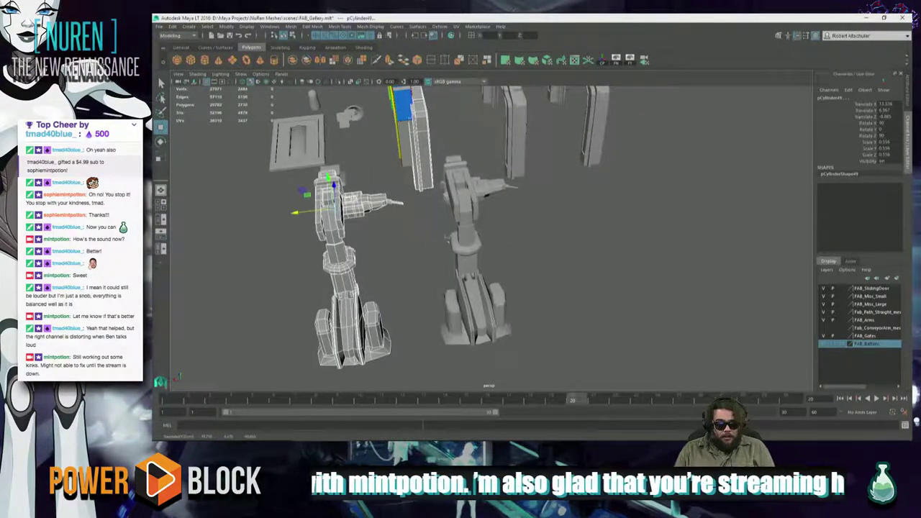
Delete the stray gate piece that was duplicated along with the grabber arm
left_click(433, 132)
left_click(430, 137)
key("Delete")
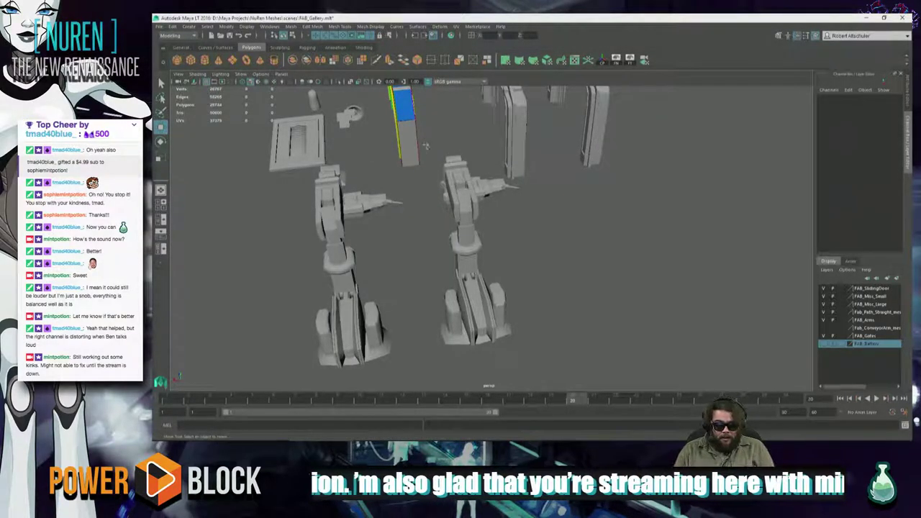
Select both grabber arms and open the Export Selection dialog for them
left_click_drag(425, 146, 530, 278, "alt")
left_click_drag(608, 159, 392, 297)
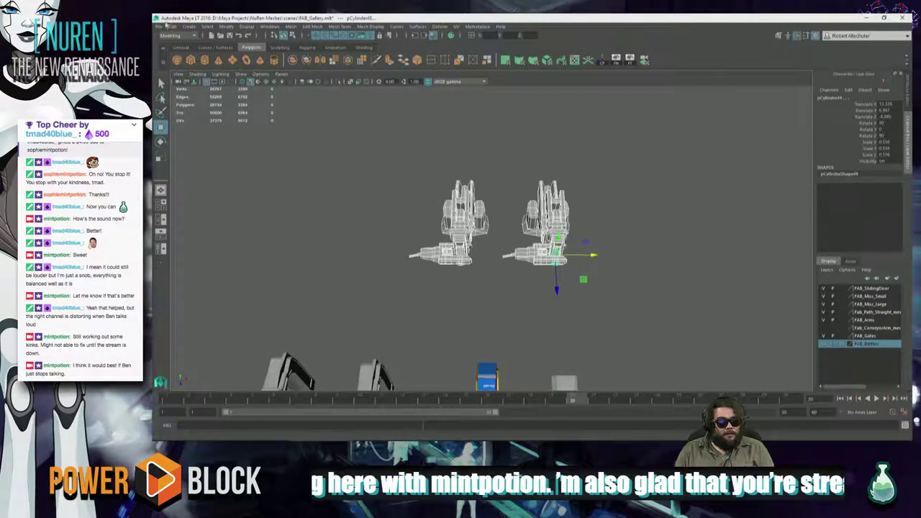
left_click(159, 26)
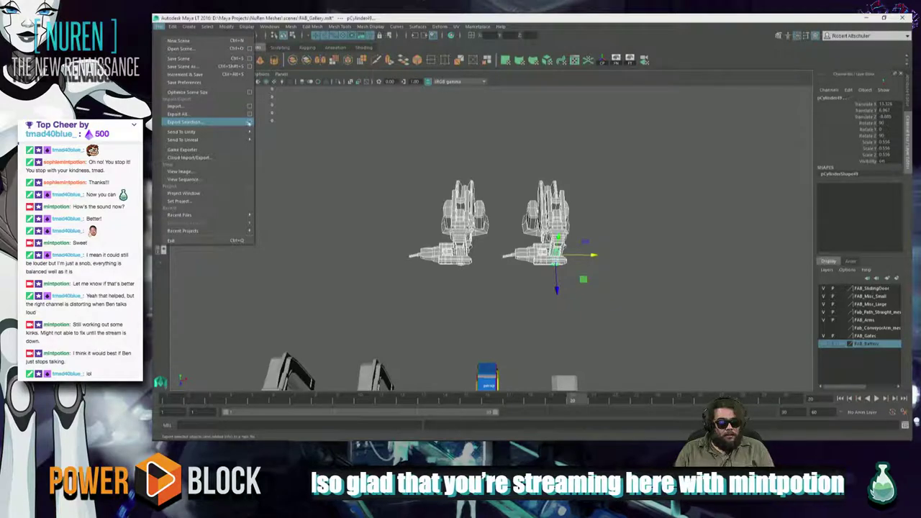
left_click(241, 124)
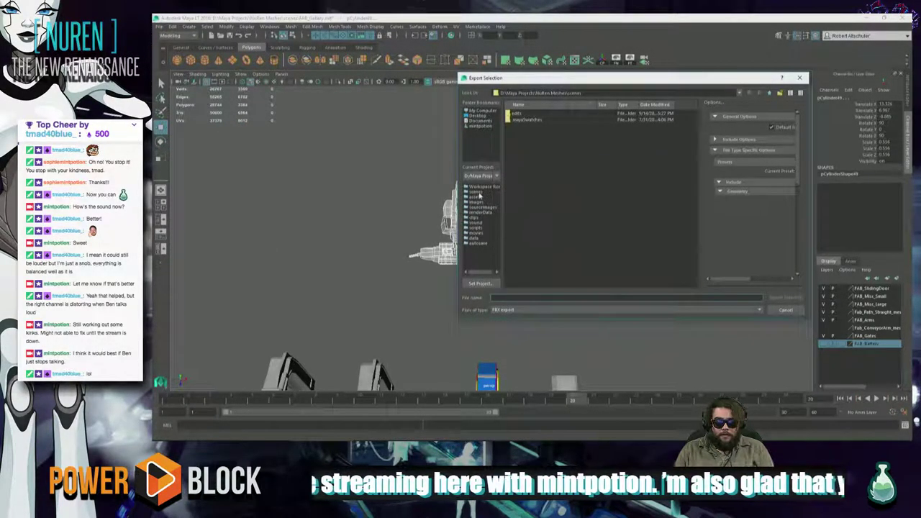
Set the export destination to the FAB_Plant folder in assets and the file type to Maya LT
left_click(499, 197)
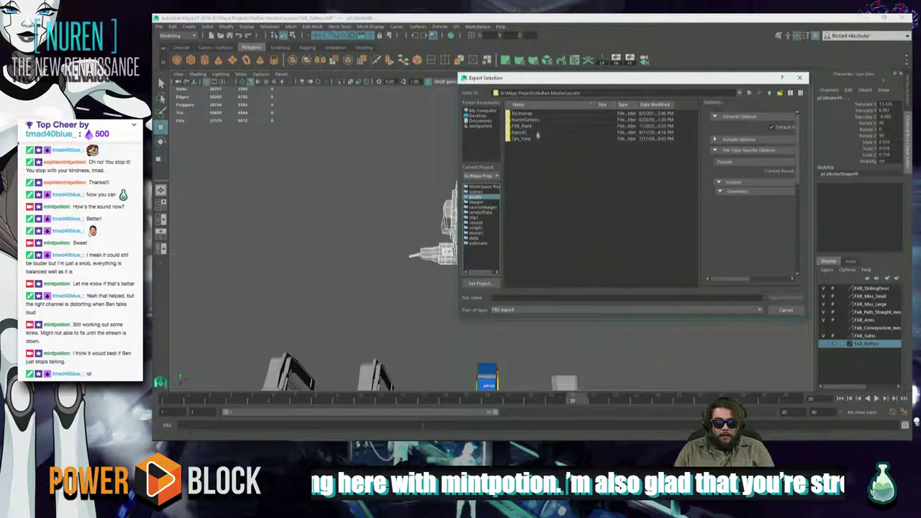
double_click(537, 126)
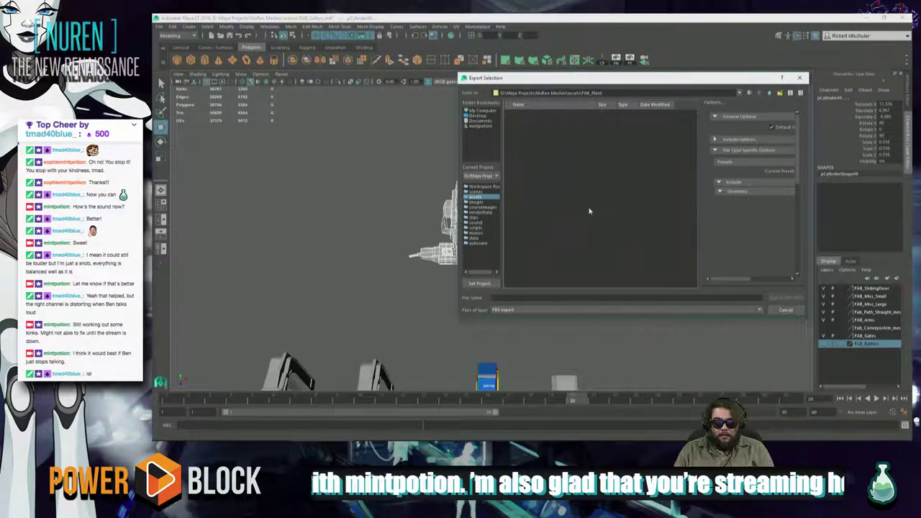
left_click(558, 311)
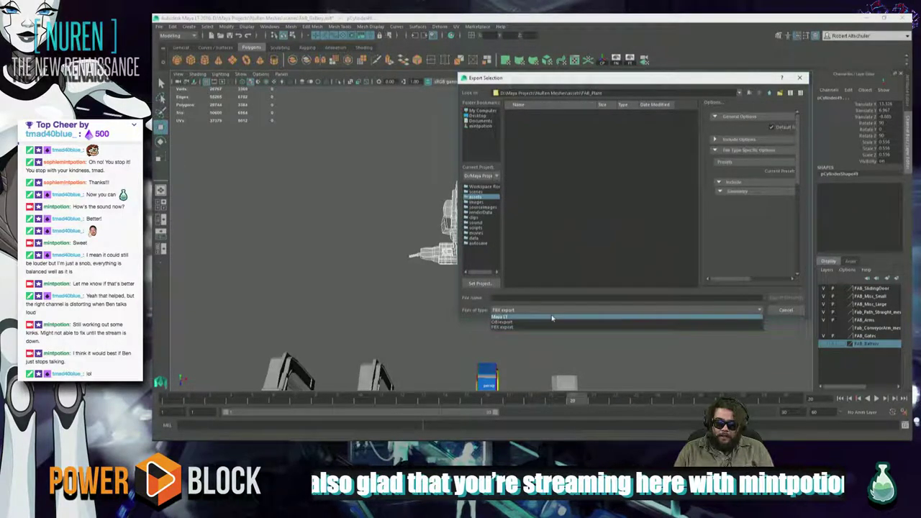
left_click(552, 317)
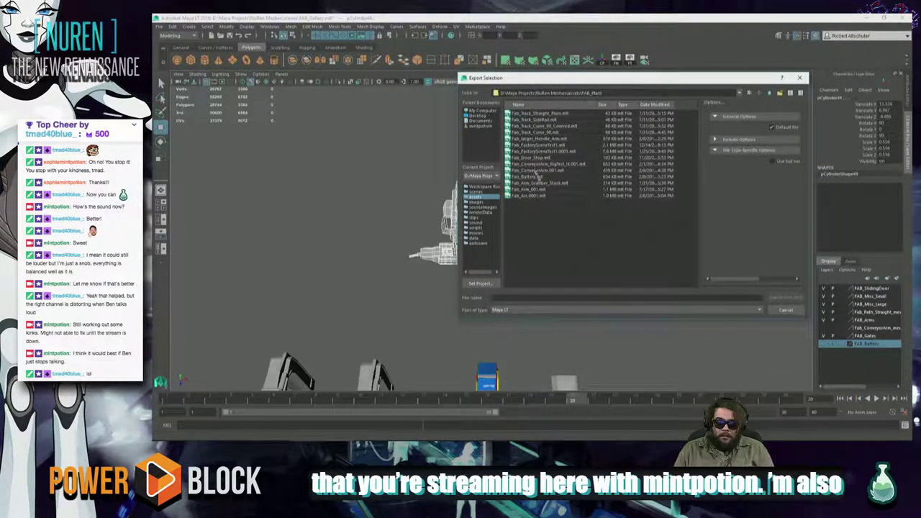
left_click(535, 299)
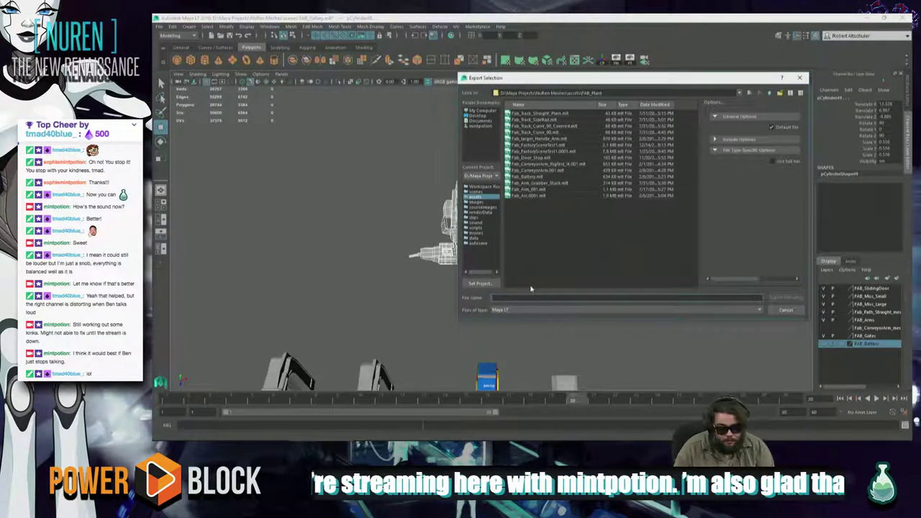
Switch to the browser, play millolab's My Music playlist on YouTube, raise the volume, and return to Maya LT
key("alt+Tab")
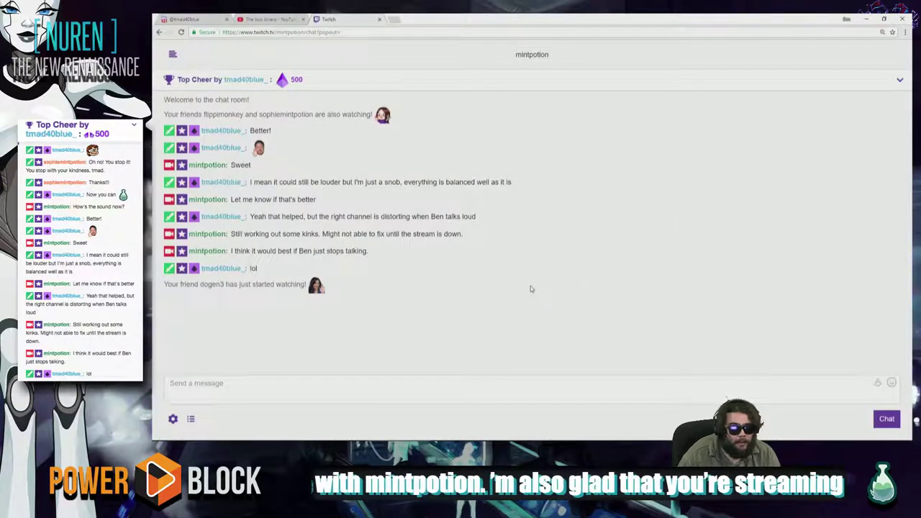
left_click(205, 22)
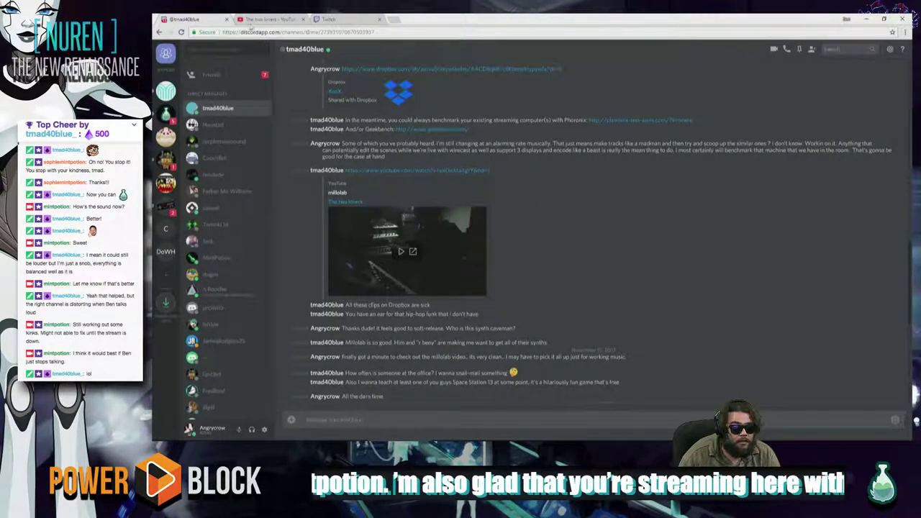
left_click(286, 19)
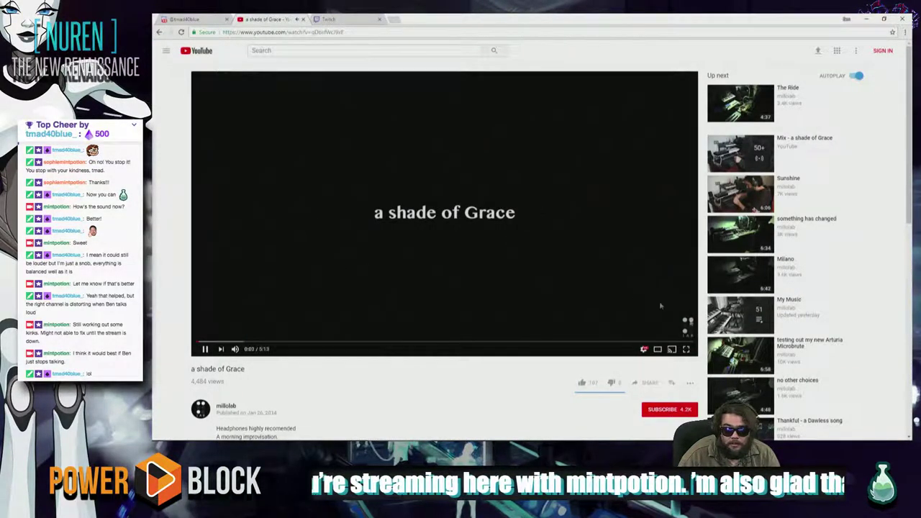
left_click(799, 302)
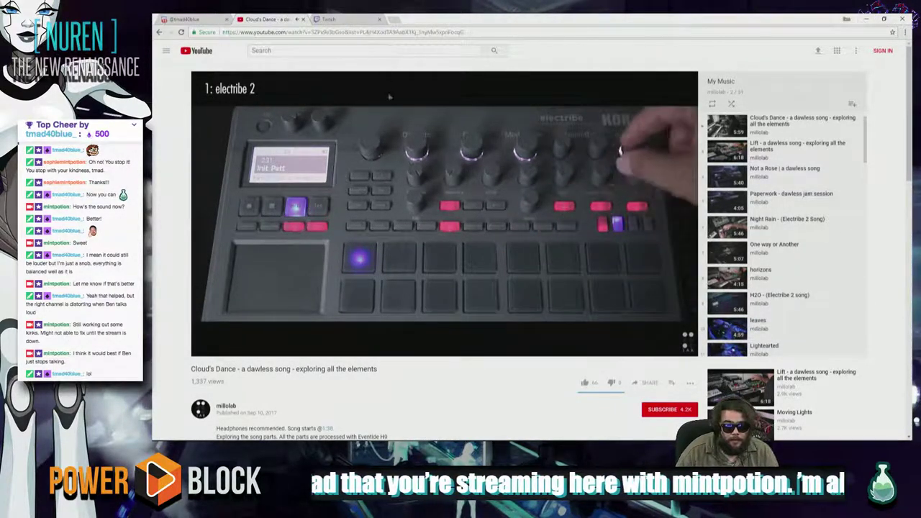
key("XF86AudioRaiseVolume")
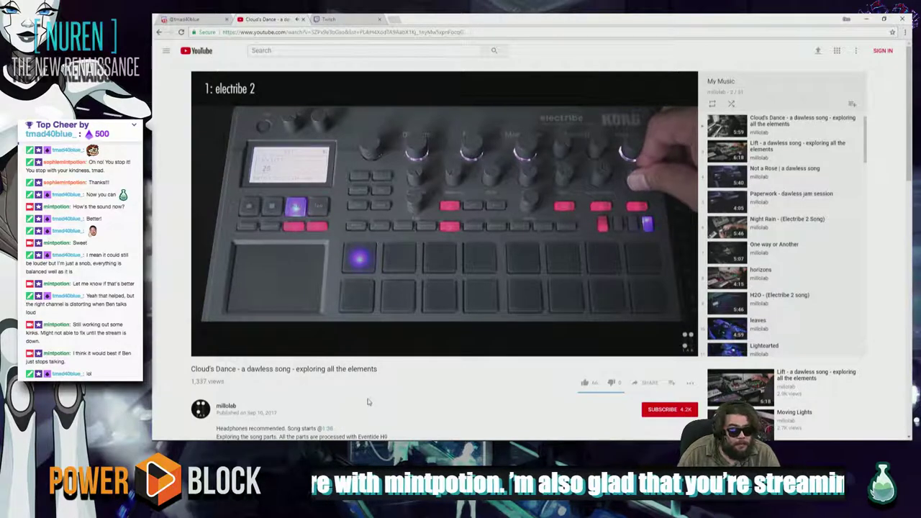
left_click(866, 19)
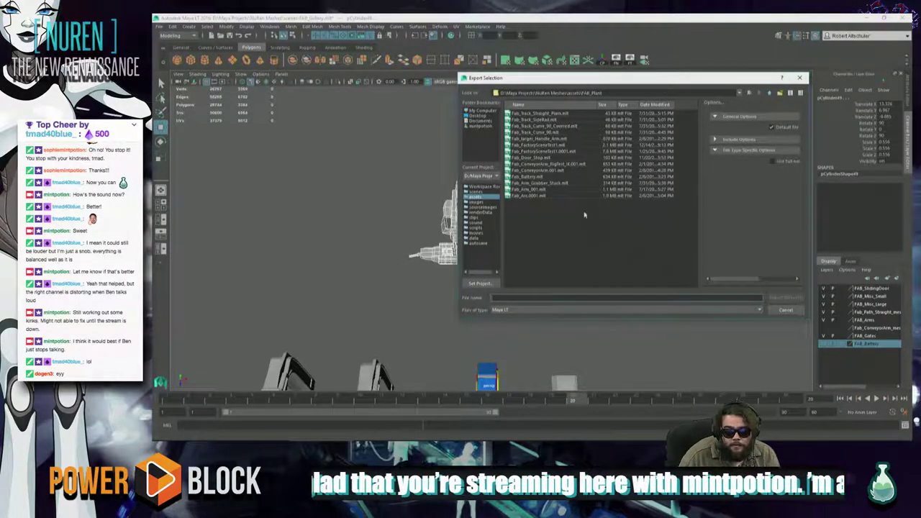
Export the selected grabber arms under the file name Fab_Arm_Light and clear the selection
left_click(515, 297)
type("f")
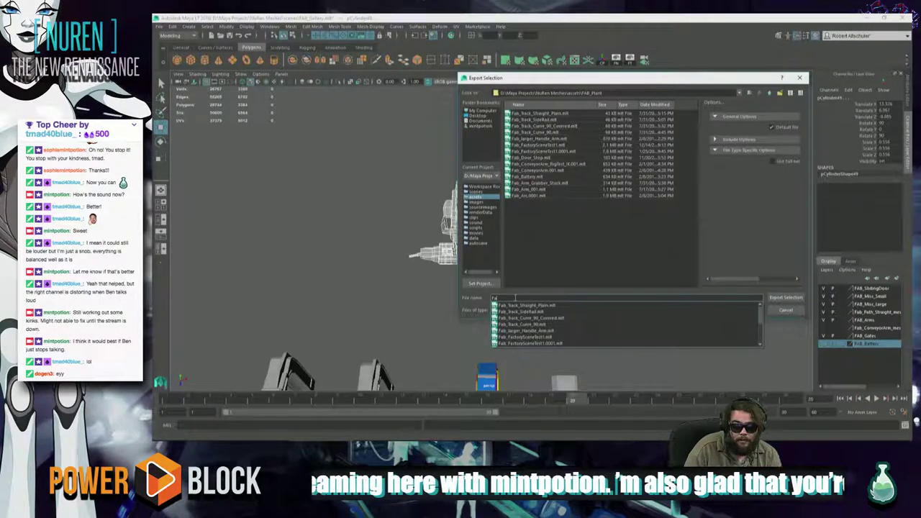
type("an_")
key("BackSpace")
key("BackSpace")
type("b")
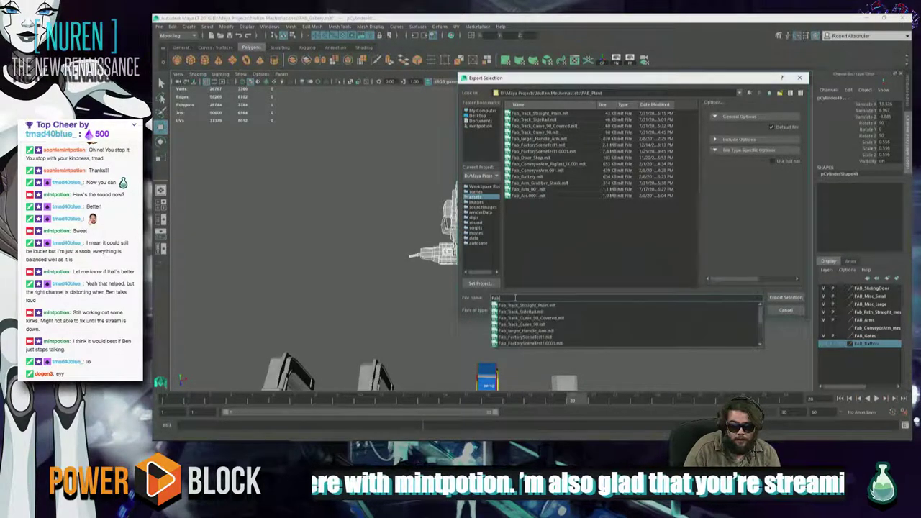
type("_Arm")
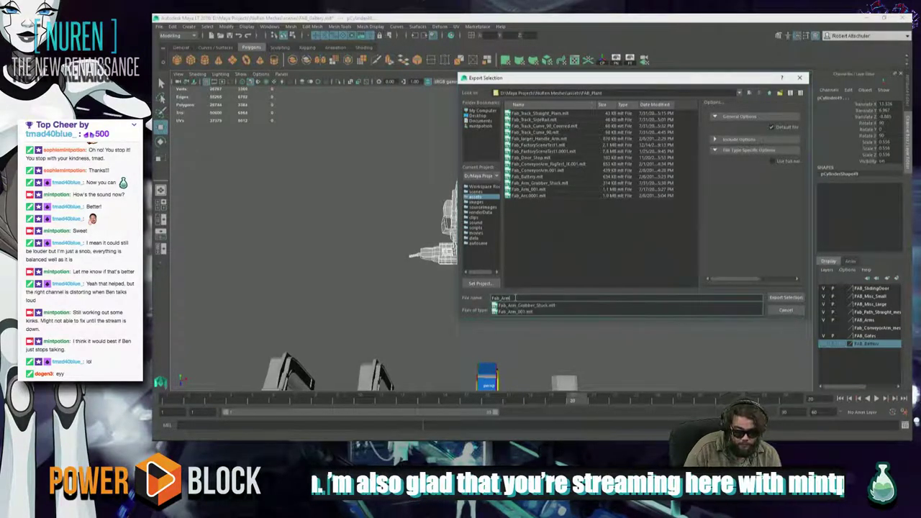
type("_Light")
key("Return")
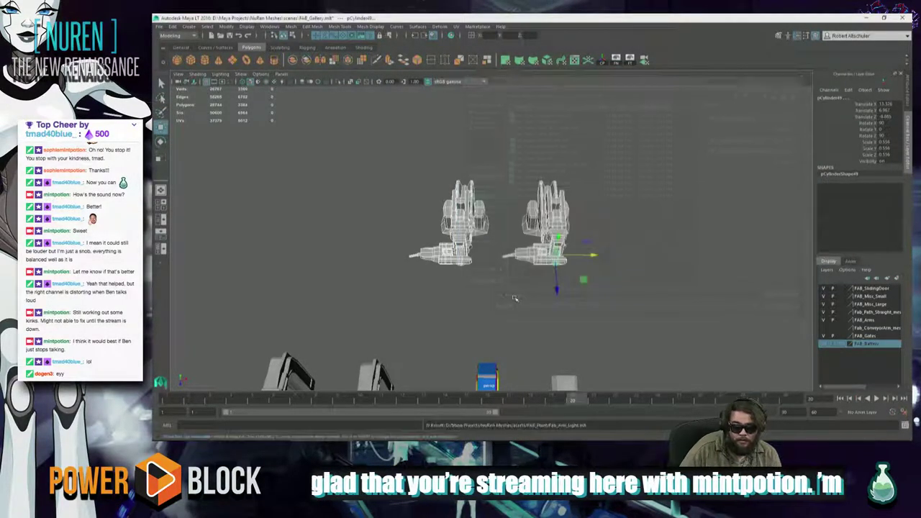
left_click(496, 305)
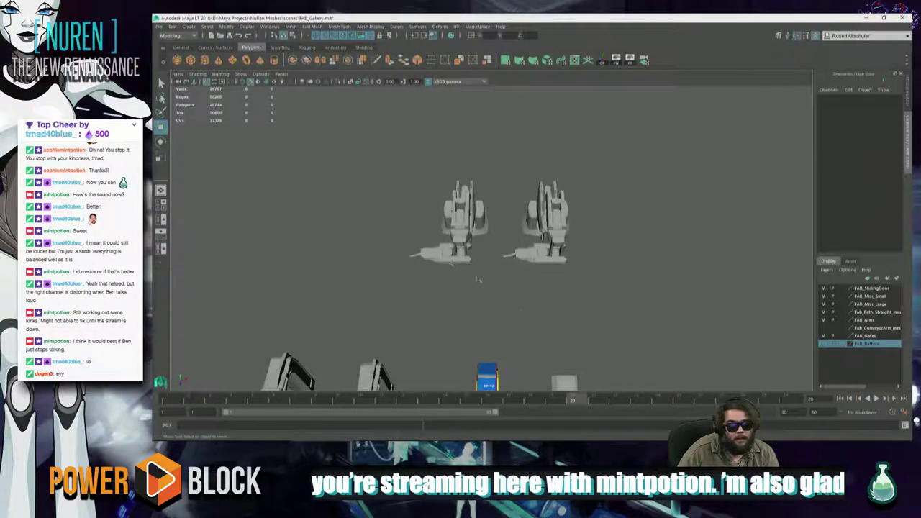
left_click(159, 27)
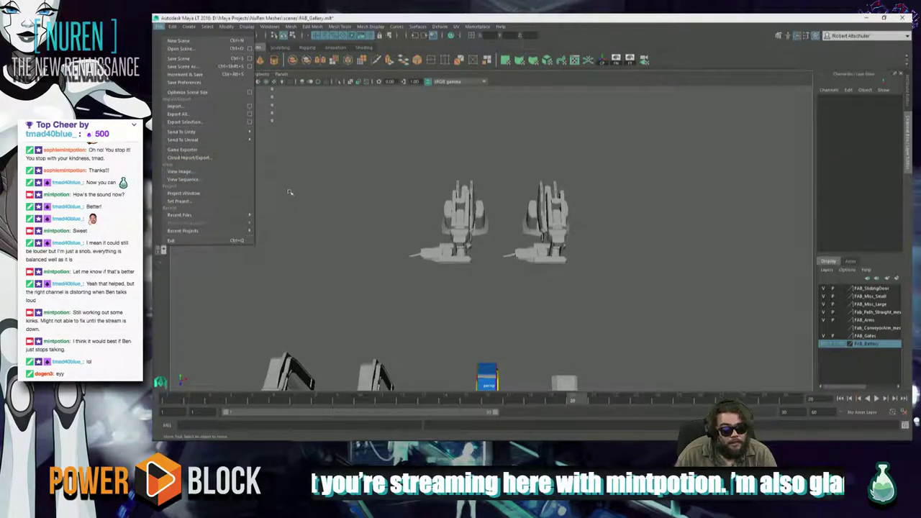
left_click(351, 230)
left_click_drag(501, 161, 604, 305)
left_click(302, 203)
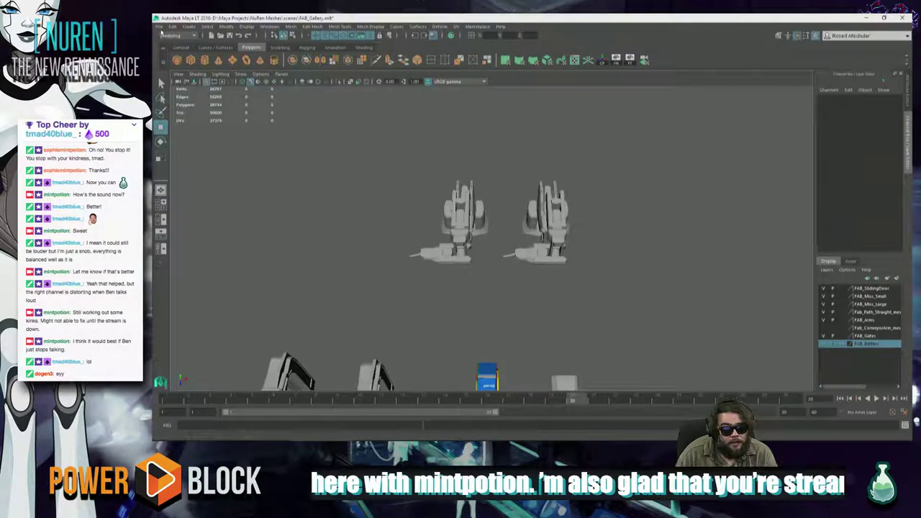
Open the Fab_Arm_Light.mlt scene from FAB_Plant, saving the changes to FAB_Gallery
left_click(159, 26)
left_click(181, 51)
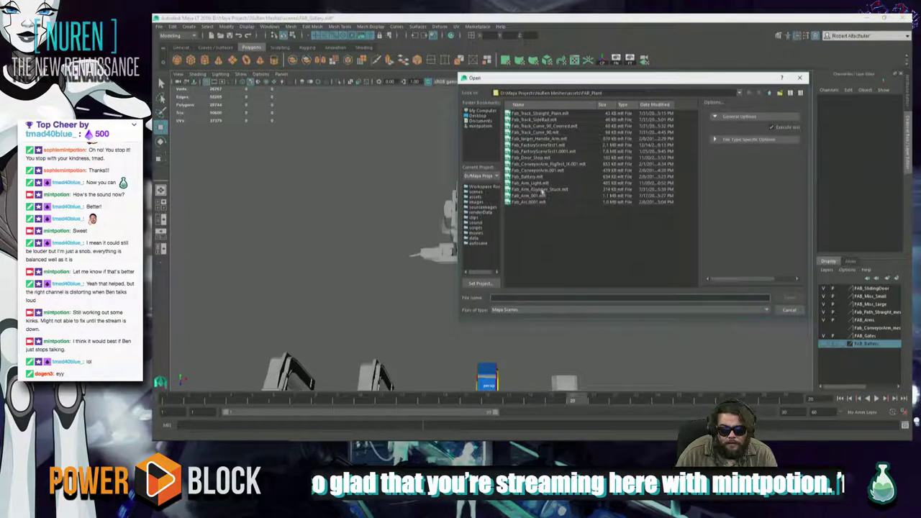
left_click(553, 184)
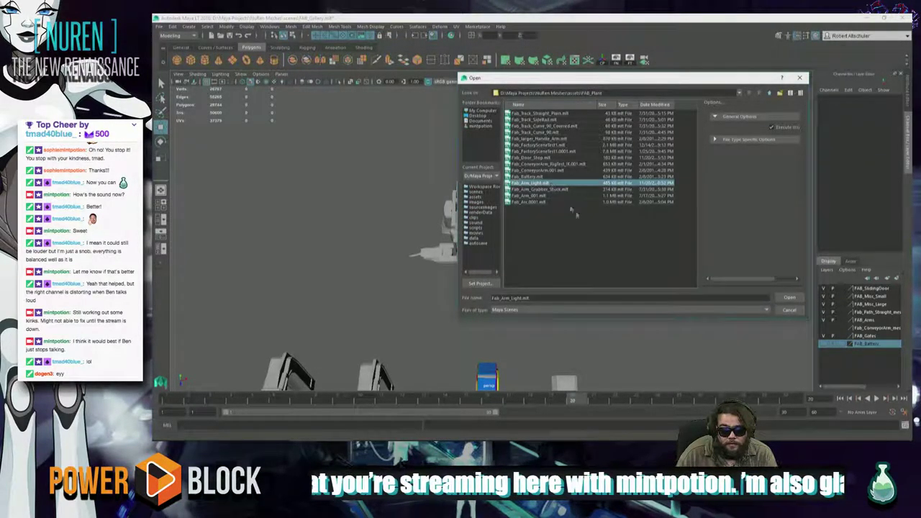
left_click(790, 299)
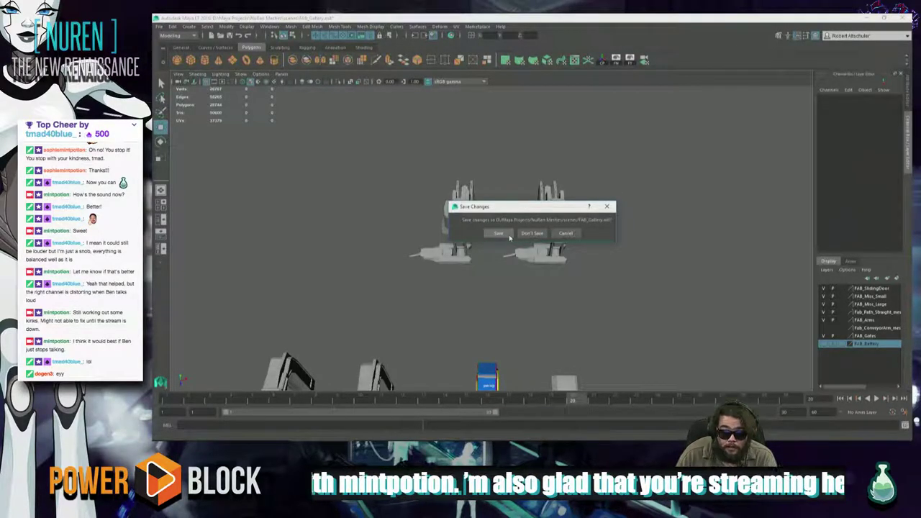
left_click(508, 237)
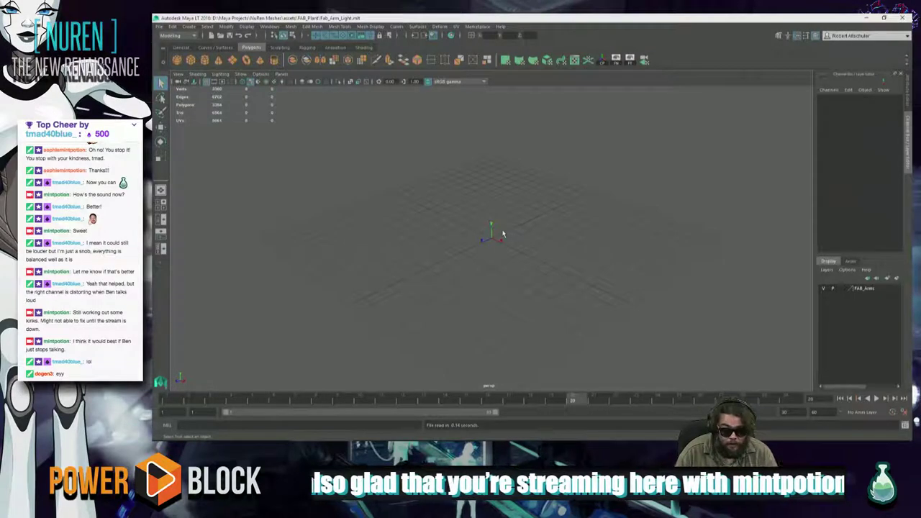
Try to group the parts of both grabber arms
scroll(592, 263, "down", 10)
scroll(592, 257, "up", 4)
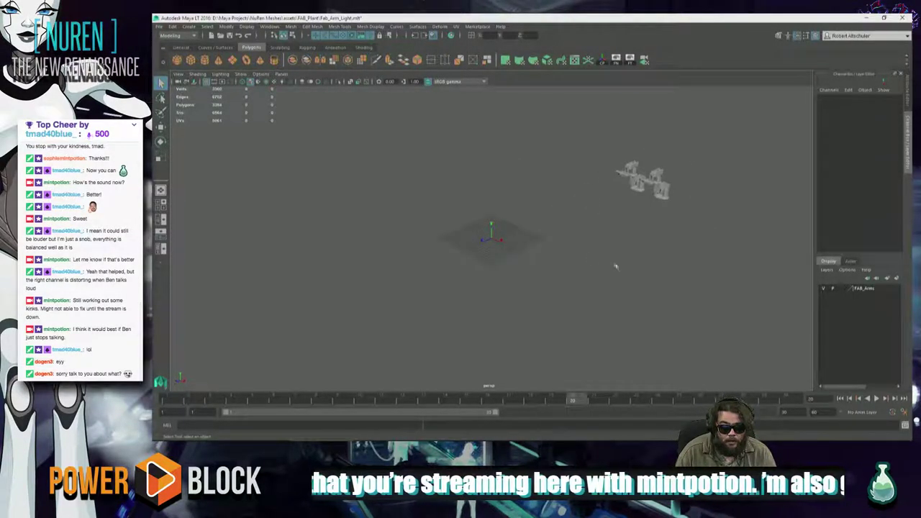
mouse_move(679, 220)
left_mouse_down()
mouse_move(619, 111)
mouse_move(591, 122)
left_mouse_up()
left_click(659, 222)
left_click_drag(708, 240, 557, 139)
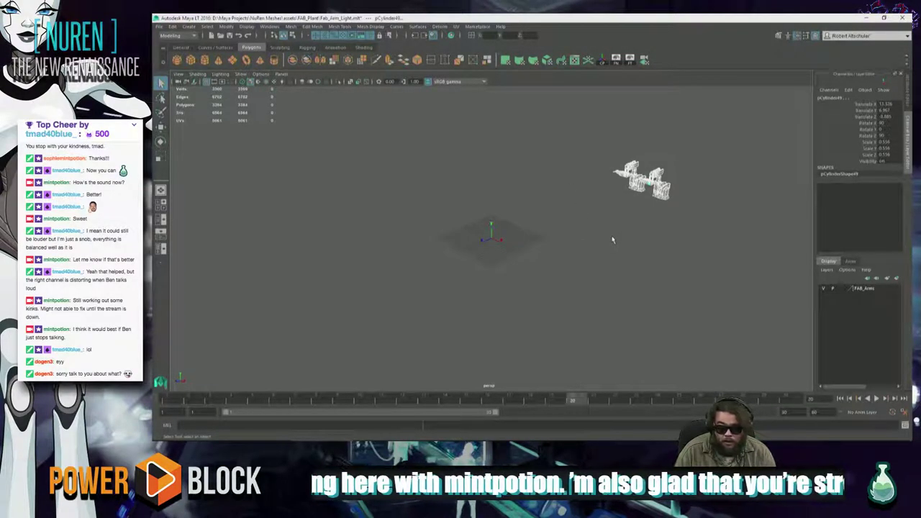
left_click(625, 242)
key("w")
key("ctrl+g")
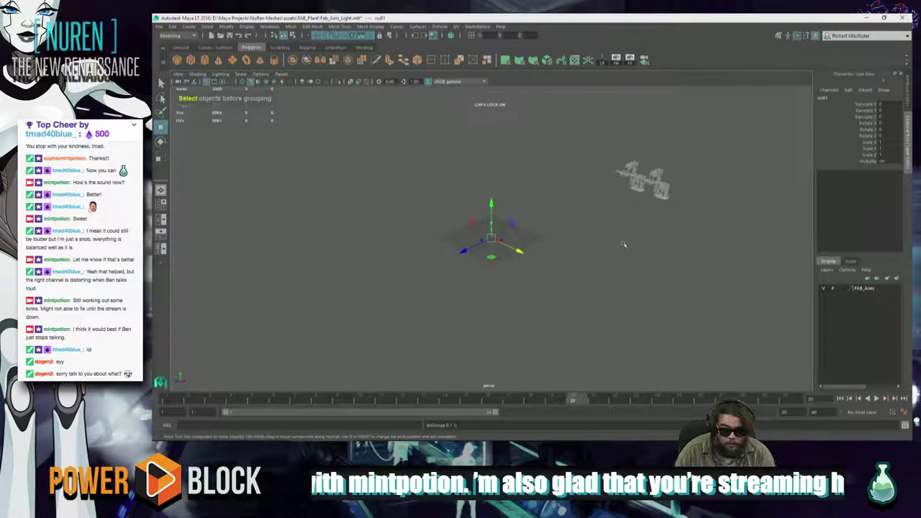
Select both grabber arms, move them to the grid origin and raise them to floor level
left_click_drag(683, 246, 599, 126)
key("Caps_Lock")
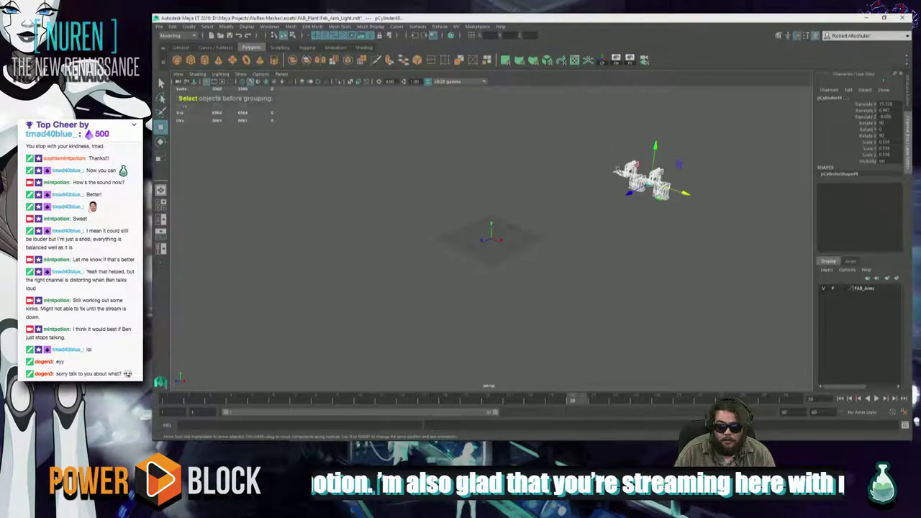
left_click_drag(657, 201, 619, 233)
scroll(476, 252, "up", 3)
key("f")
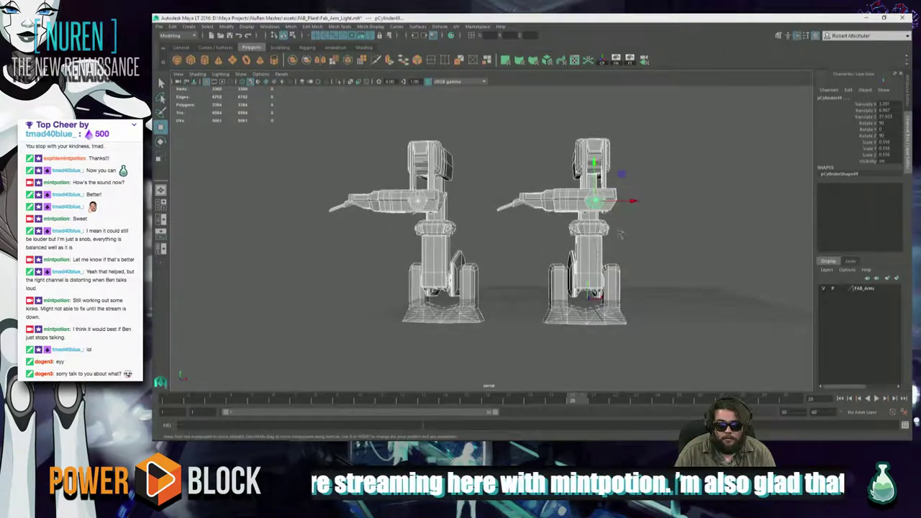
left_click_drag(595, 164, 595, 136)
left_click_drag(628, 245, 592, 310, "alt")
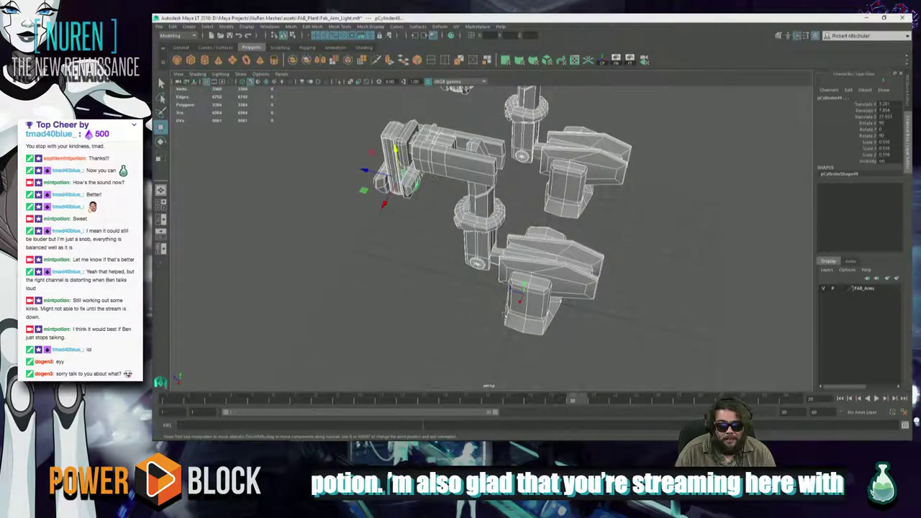
Select all parts of the grabber arm standing beside the origin and add them to the FAB_Arms layer
left_click(515, 316)
left_click_drag(475, 305, 549, 119, "alt")
scroll(586, 302, "down", 5)
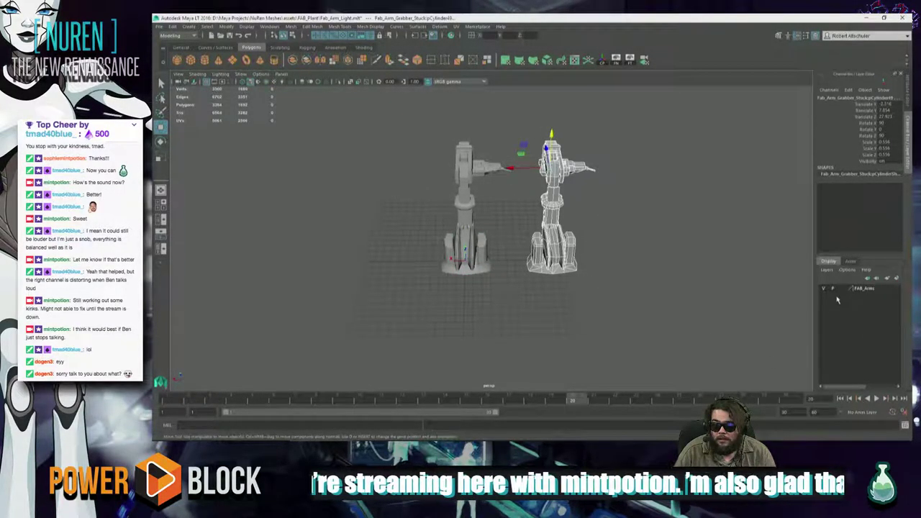
right_click(887, 293)
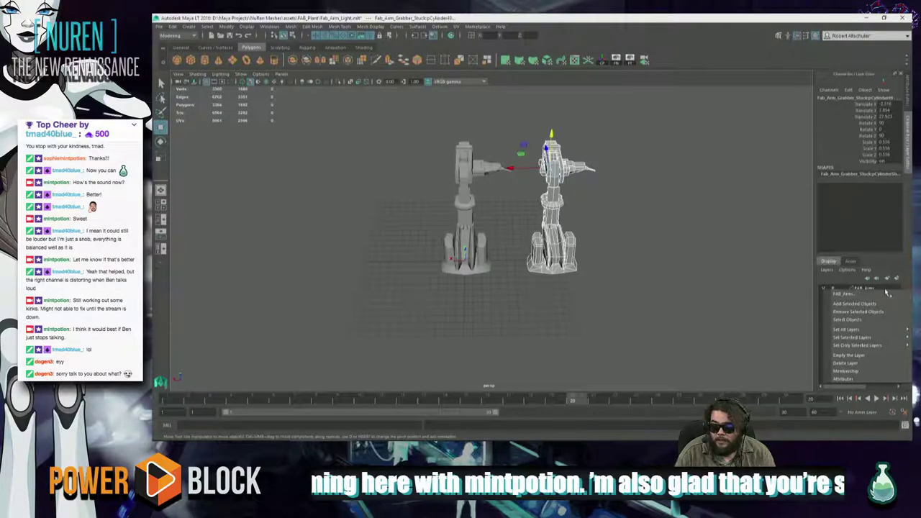
left_click(879, 306)
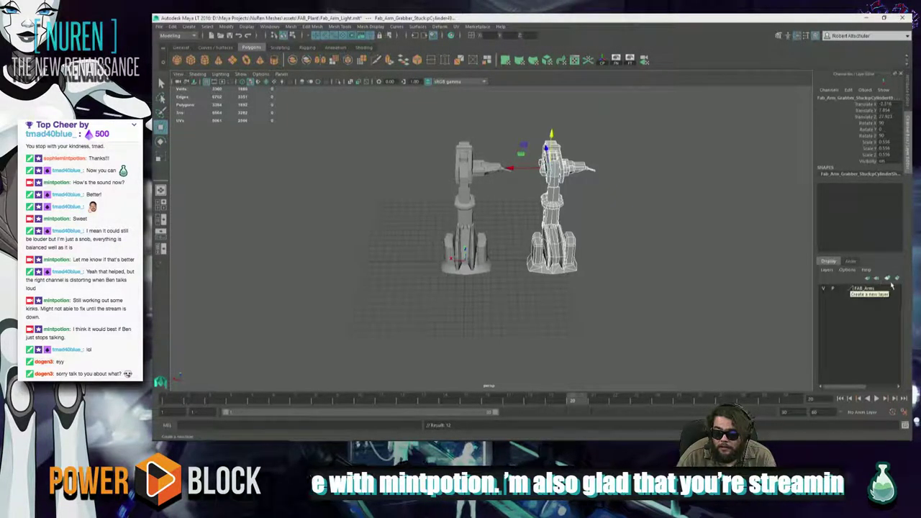
Create a new layer from the selected grabber arm beside the origin, name it LowPoly and give it a dark purple colour
left_click(895, 279)
double_click(863, 289)
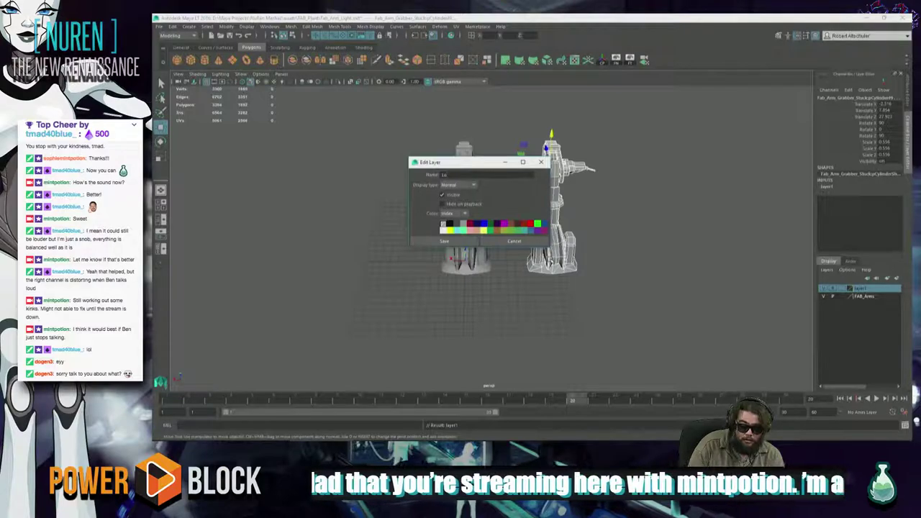
type("LowP")
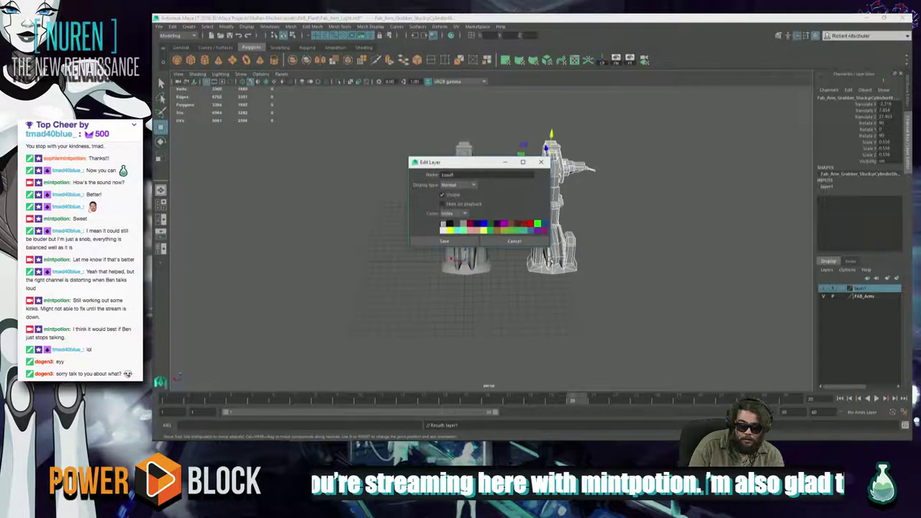
type("oly")
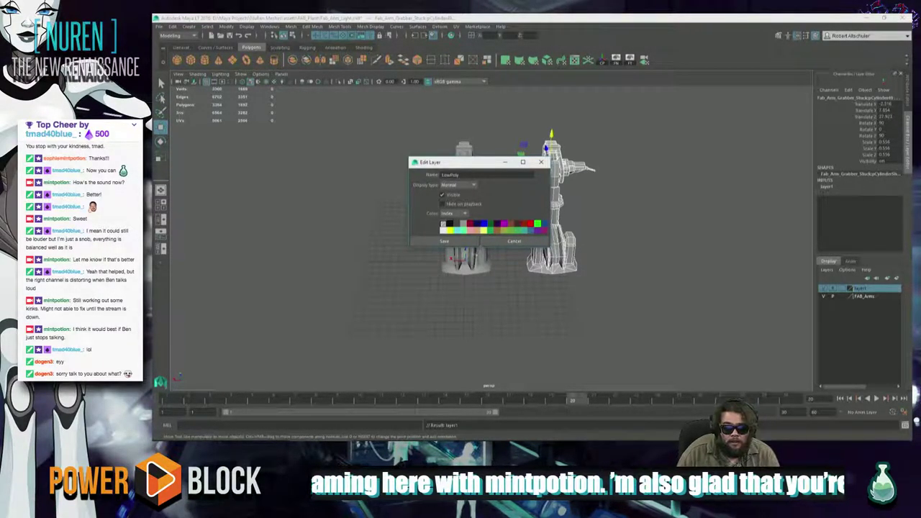
left_click(498, 226)
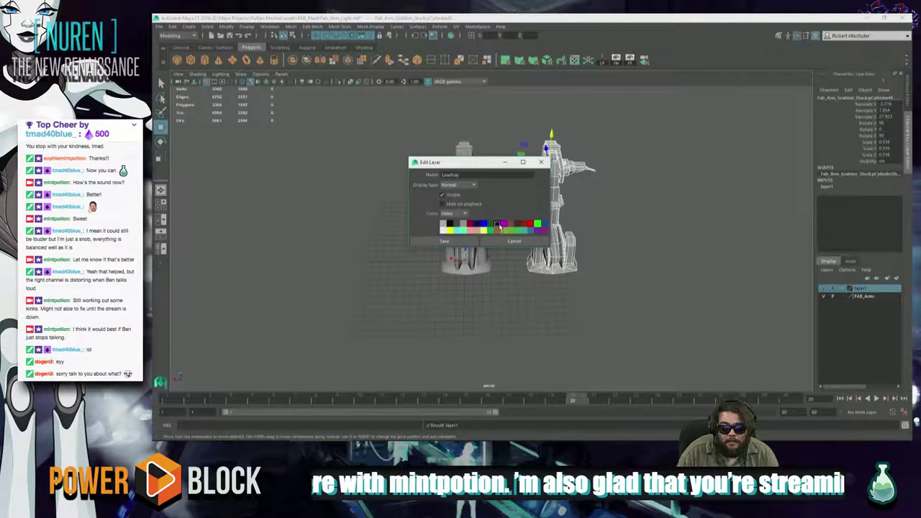
left_click(459, 241)
left_click(559, 311)
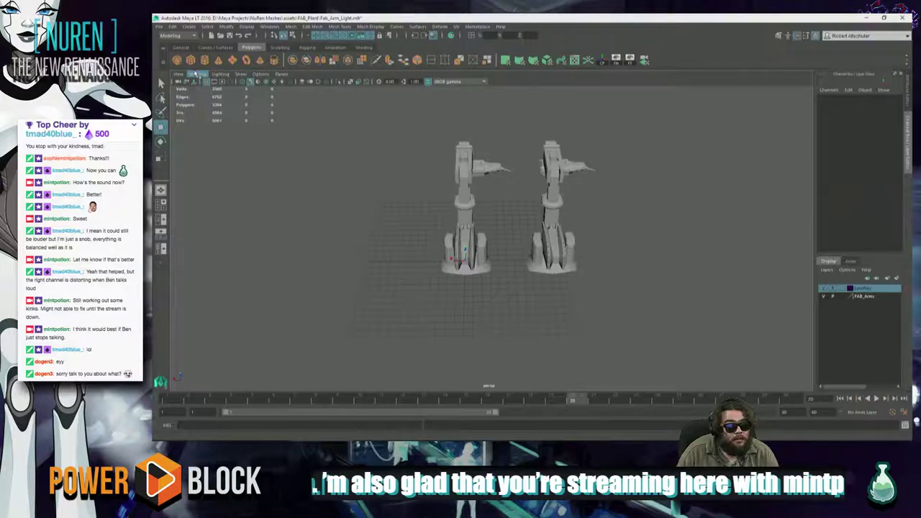
Turn on Wireframe on Shaded for the viewport and pick a base part of the arm beside the origin
left_click(193, 74)
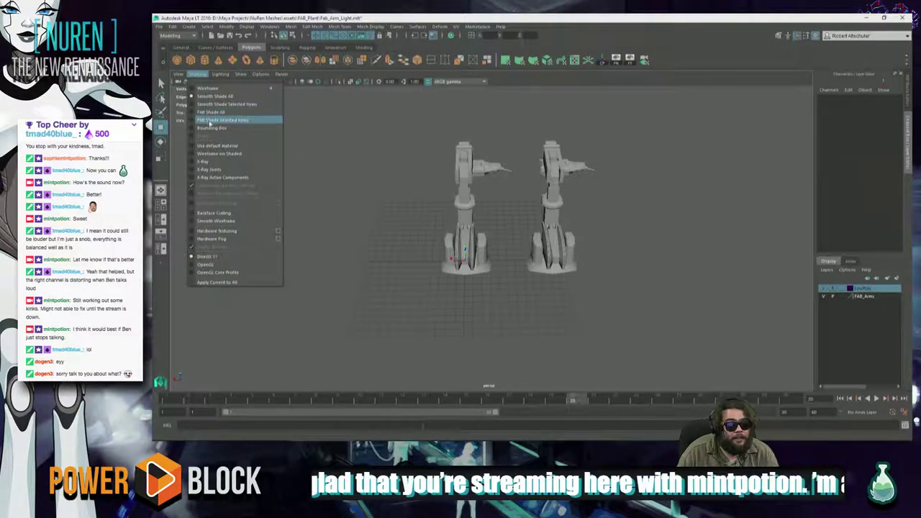
left_click(233, 154)
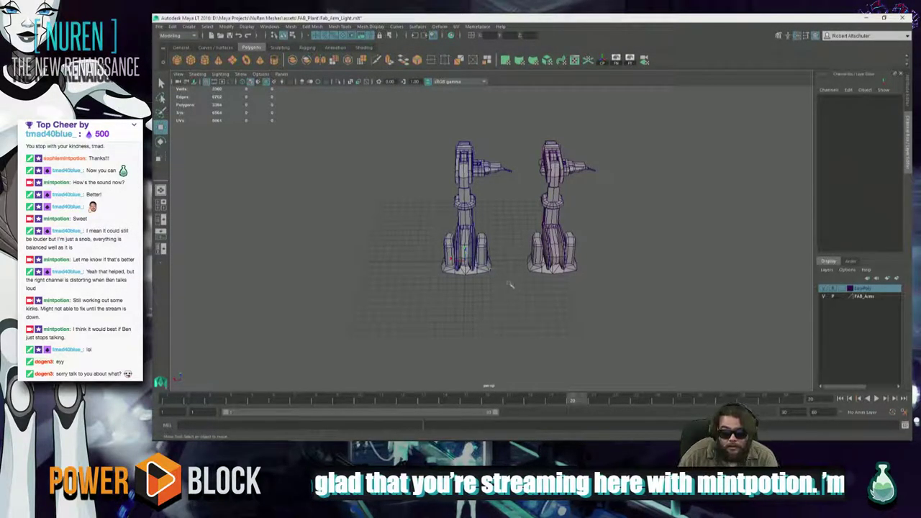
left_click(546, 267)
left_click(560, 284)
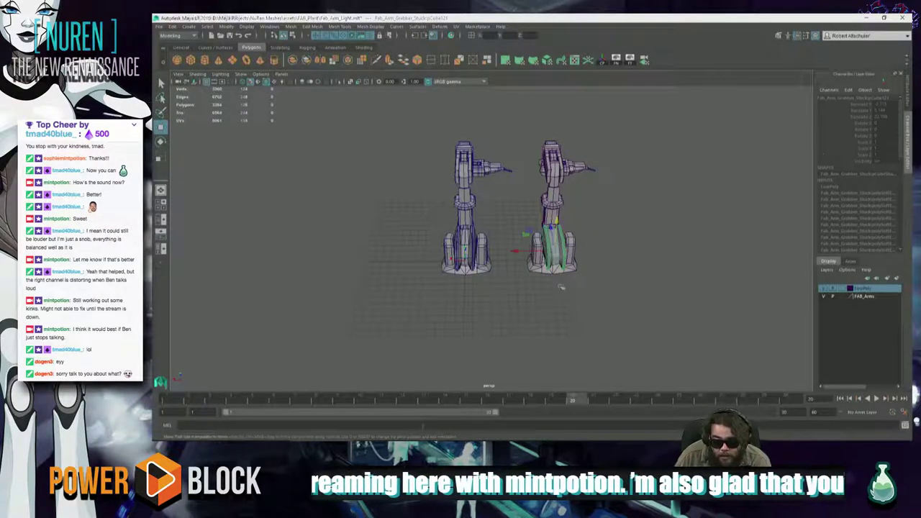
Select the whole arm beside the origin, check the LowPoly layer by toggling its visibility, and set that layer to template display
left_click_drag(627, 128, 529, 282)
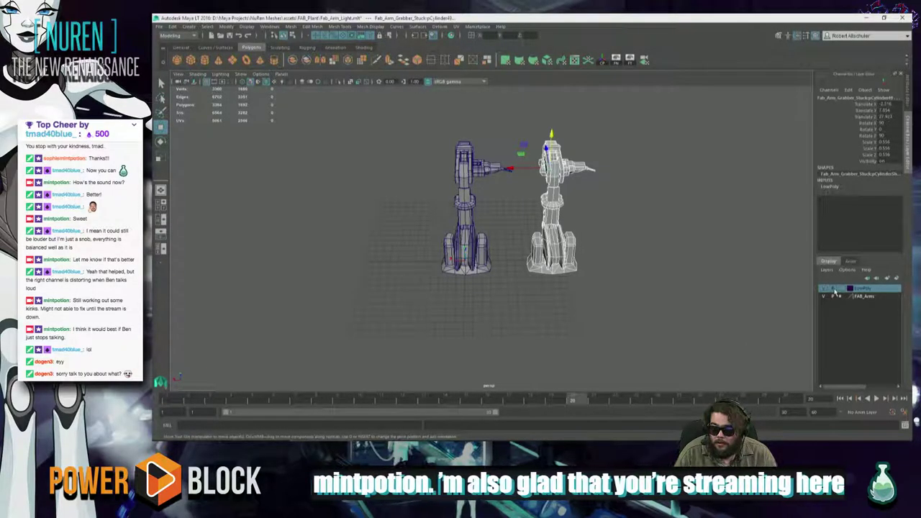
left_click(823, 289)
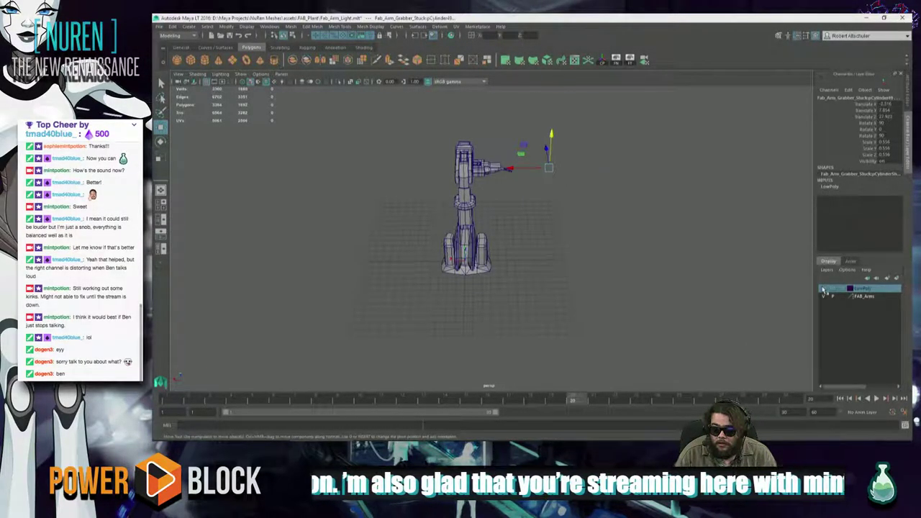
left_click(823, 289)
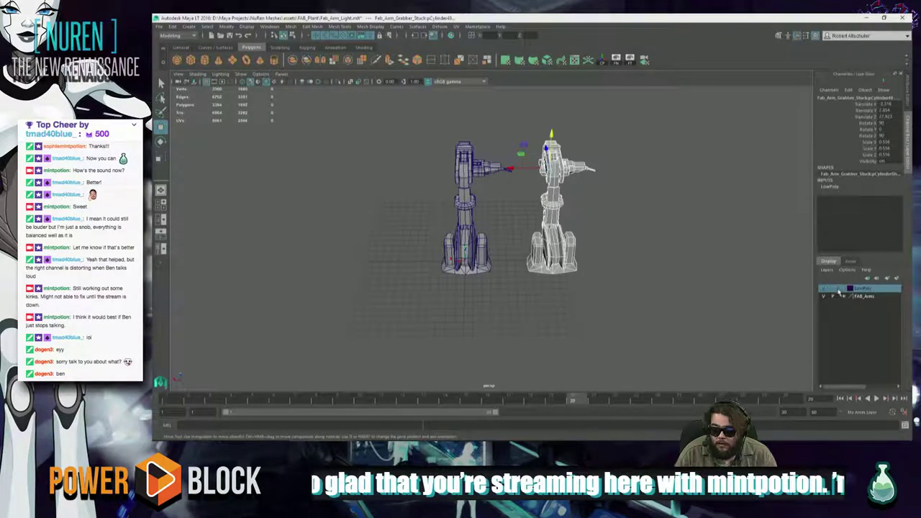
left_click(838, 289)
left_click(723, 276)
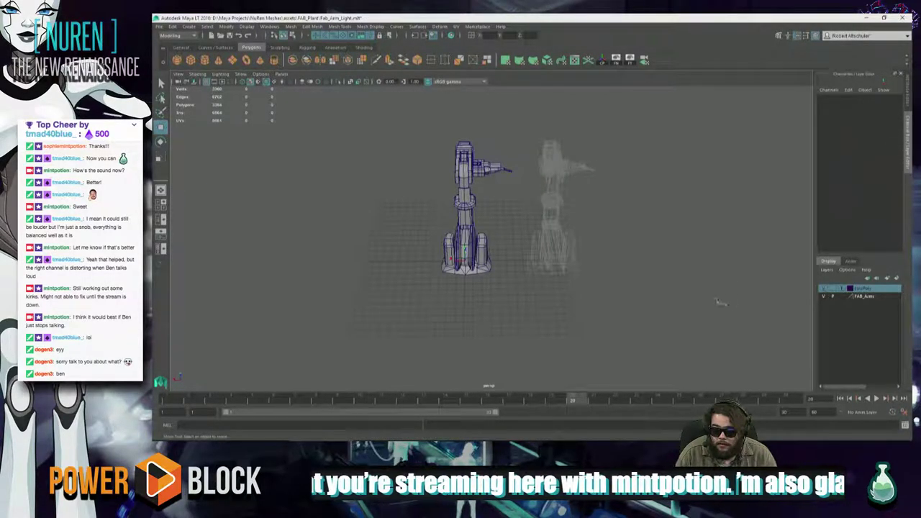
Select the thin rod at the tip of the origin arm's grabber, frame it and examine it from the front
left_click_drag(720, 302, 643, 274, "alt")
scroll(643, 273, "up", 3)
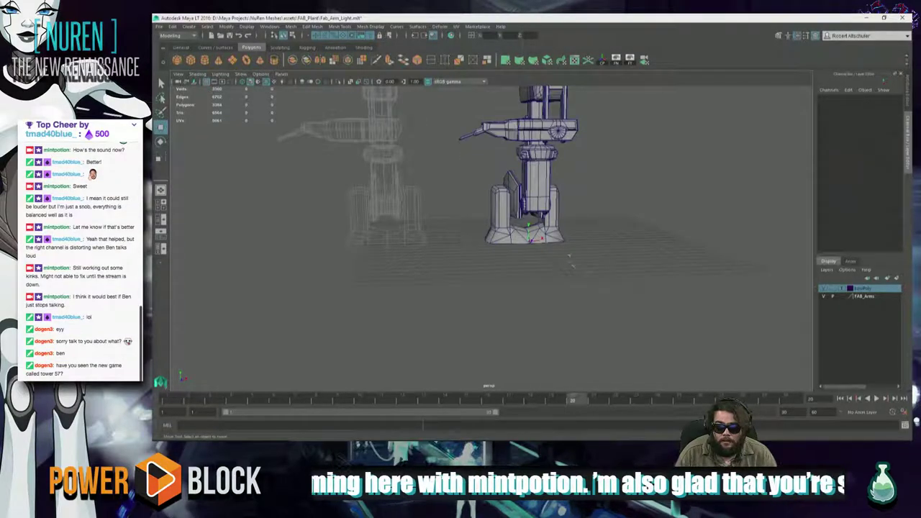
left_click(472, 136)
key("f")
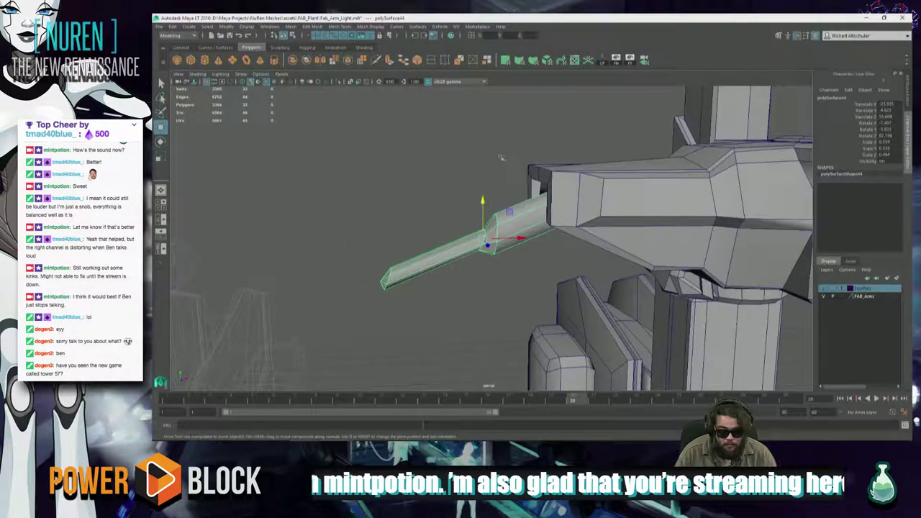
left_click_drag(502, 158, 590, 150, "alt")
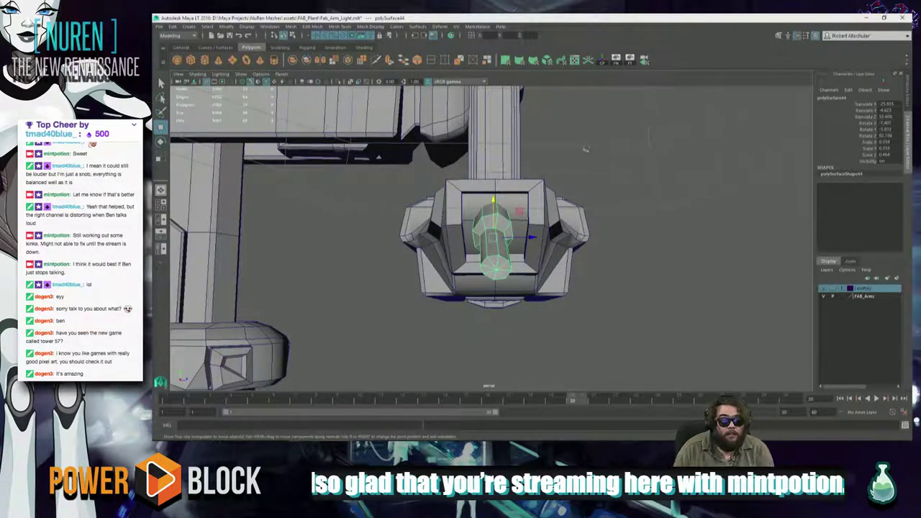
Switch to the Chrome browser and search Google for "tower 57" in a new tab
key("alt+Tab")
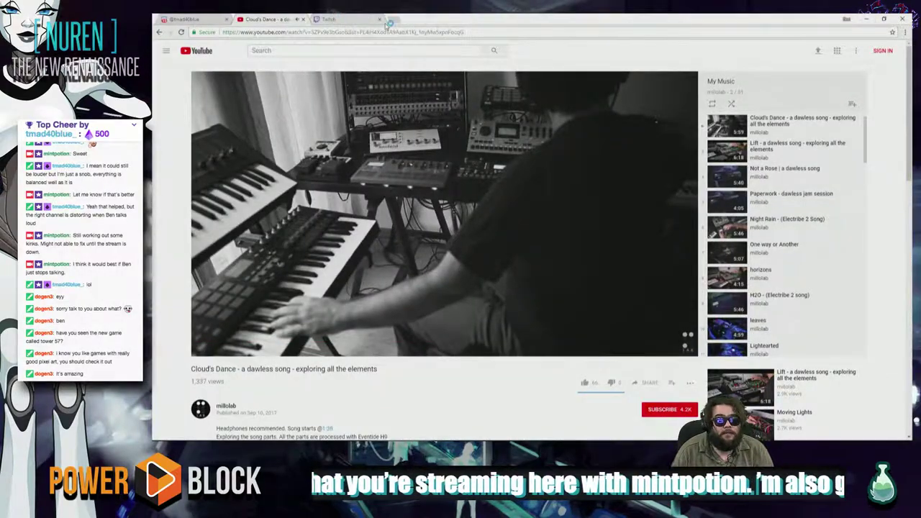
left_click(388, 20)
type("tower")
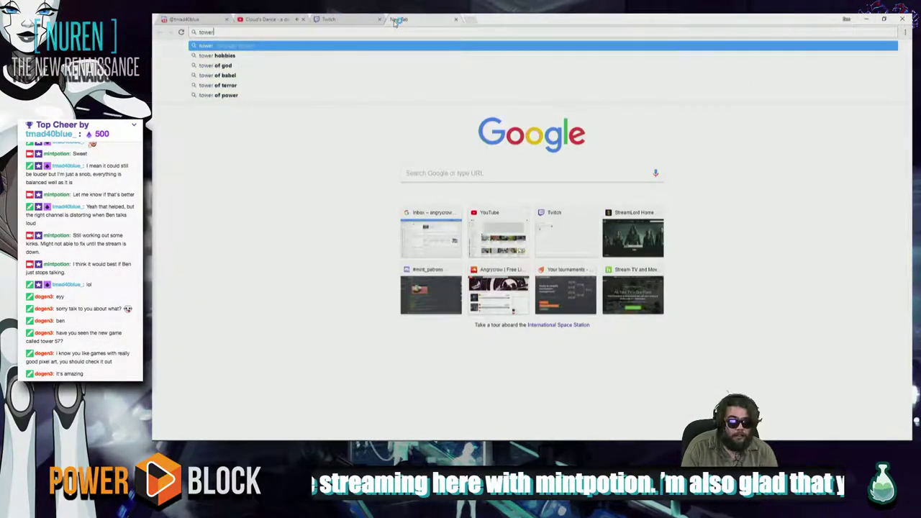
type(" 57")
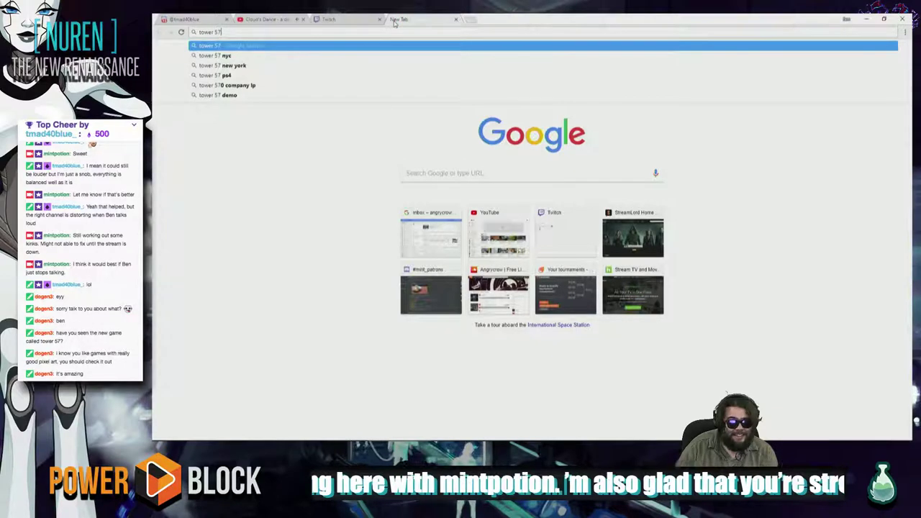
key("Return")
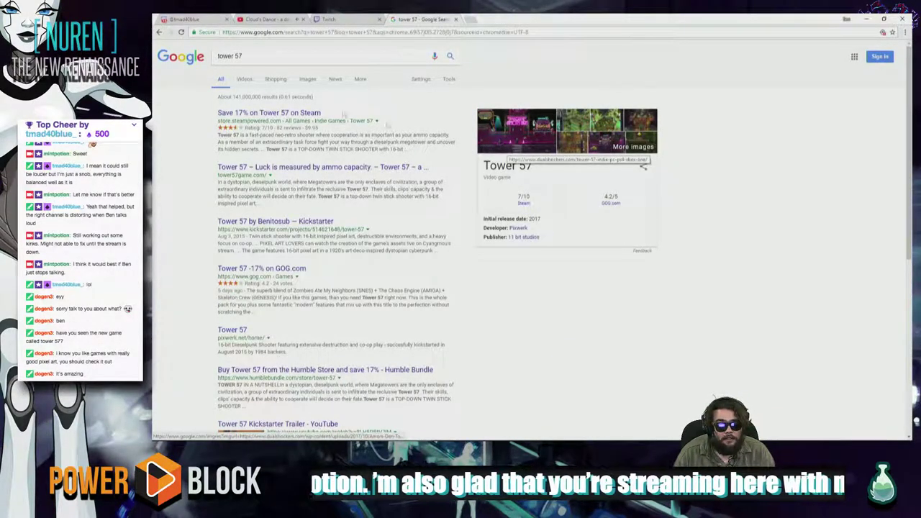
Look through the Tower 57 image result and its related images, and return to the search results
left_click(524, 142)
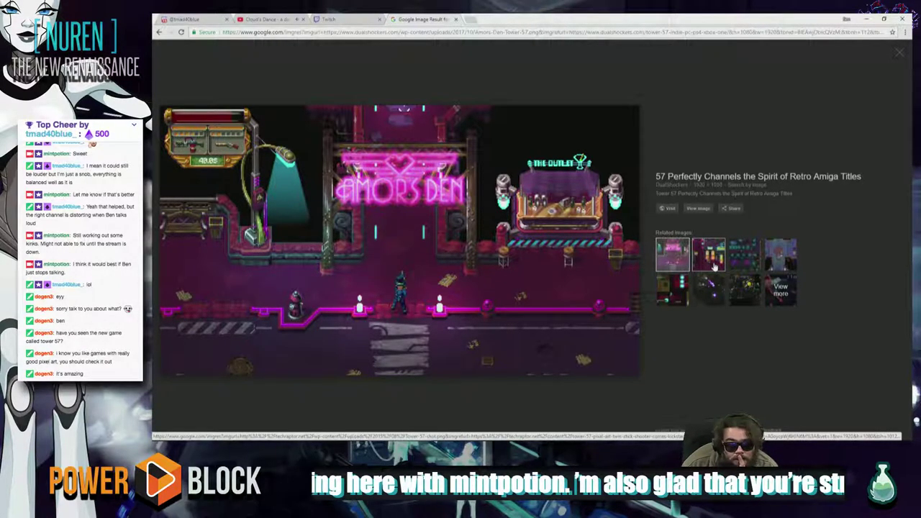
left_click(713, 266)
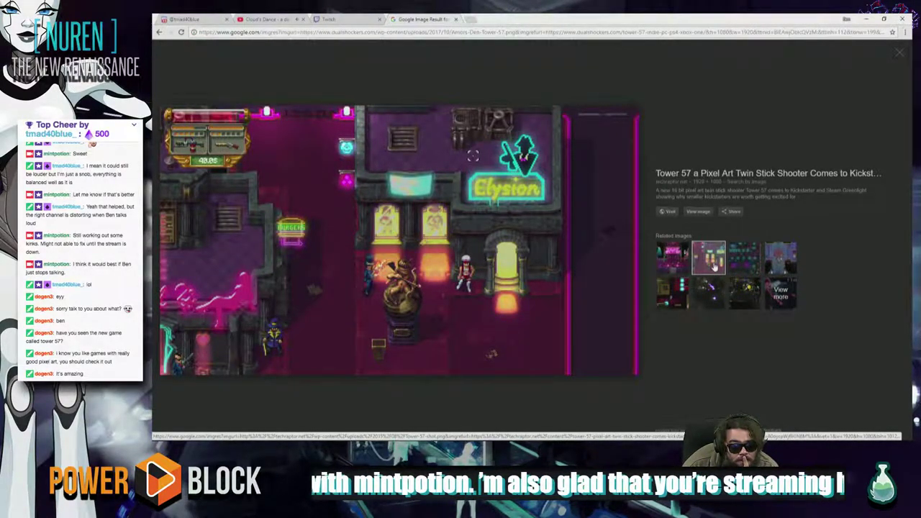
left_click(749, 267)
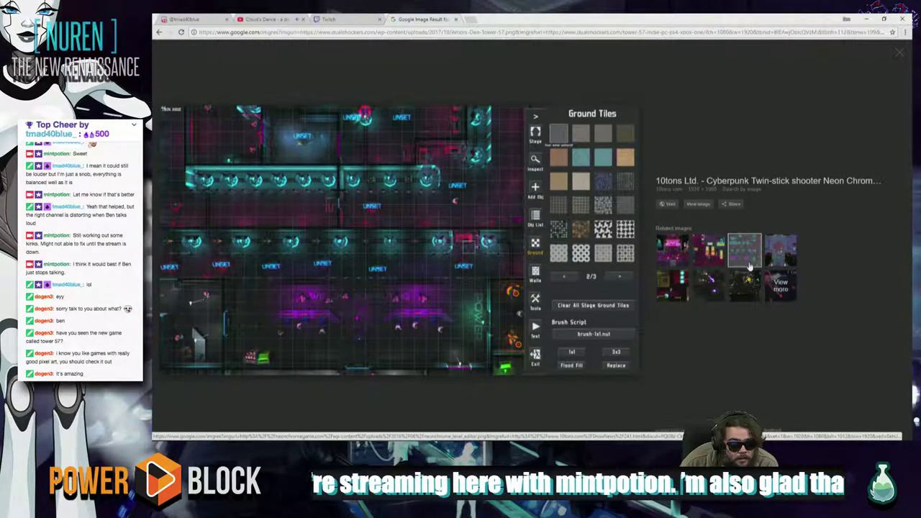
left_click(772, 263)
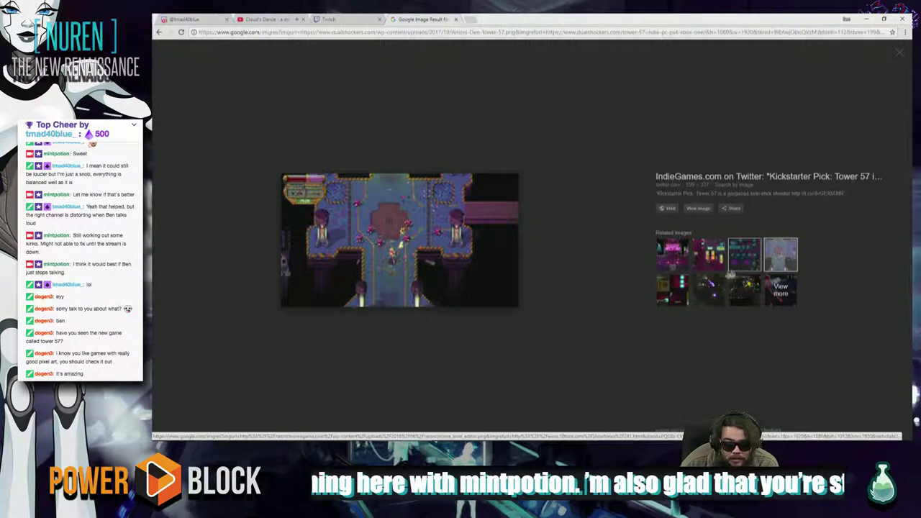
left_click(686, 287)
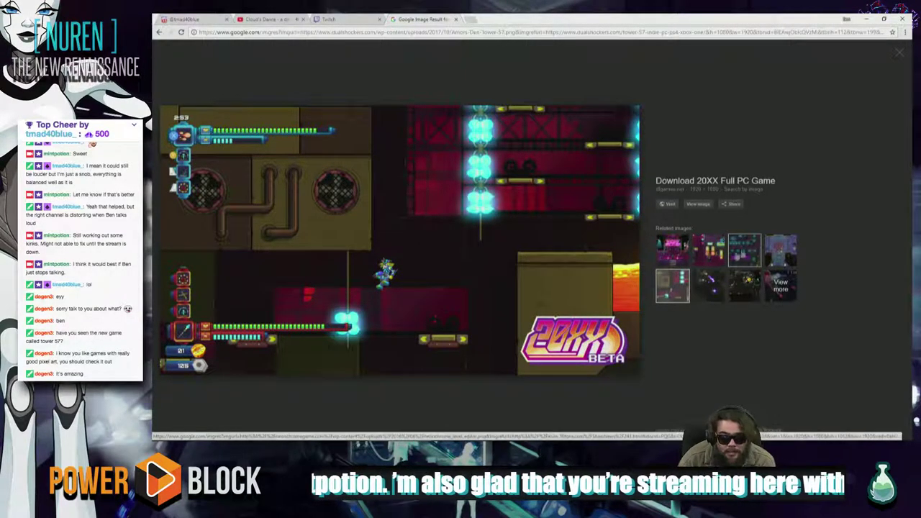
key("alt+Left")
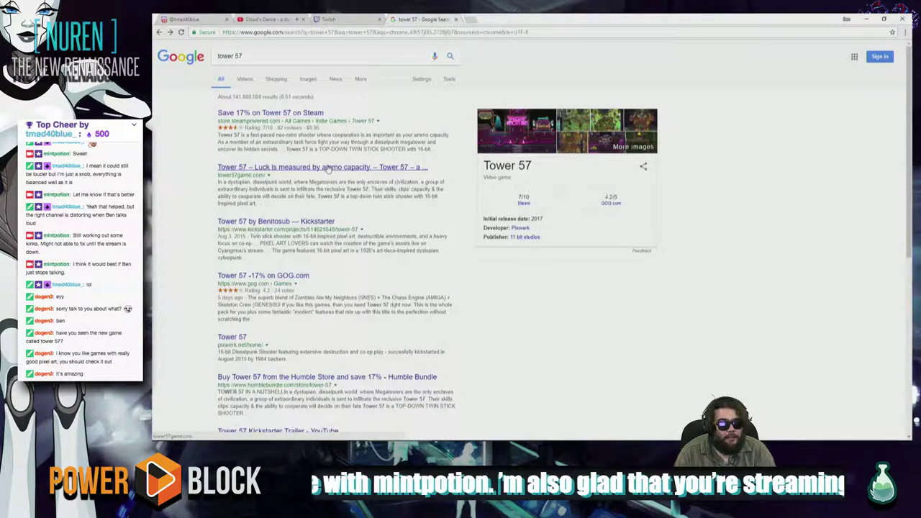
Open the official Tower 57 website, load its store page in a background tab and read through the description and features
left_click(328, 167)
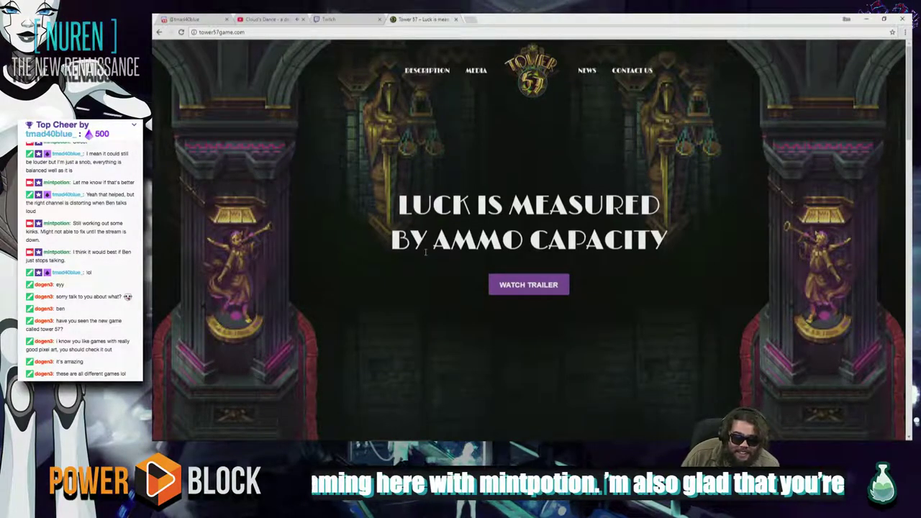
scroll(410, 265, "down", 2)
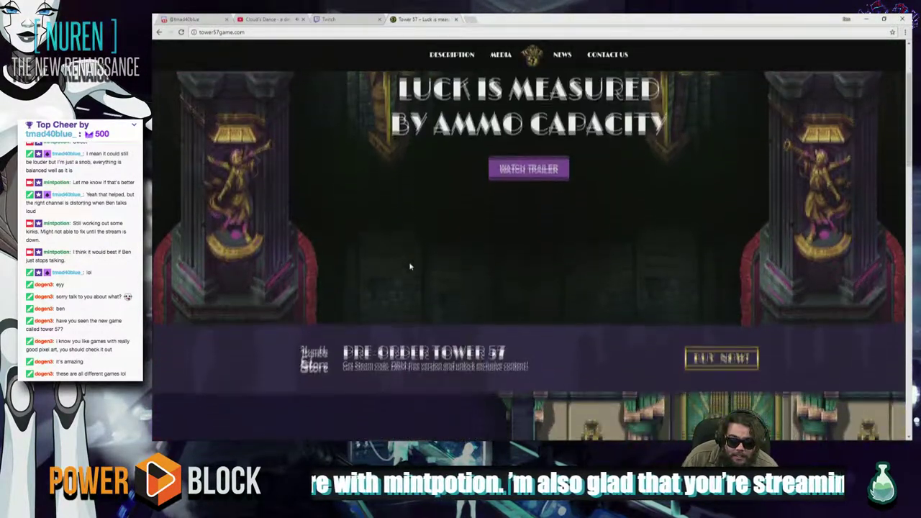
scroll(412, 266, "down", 3)
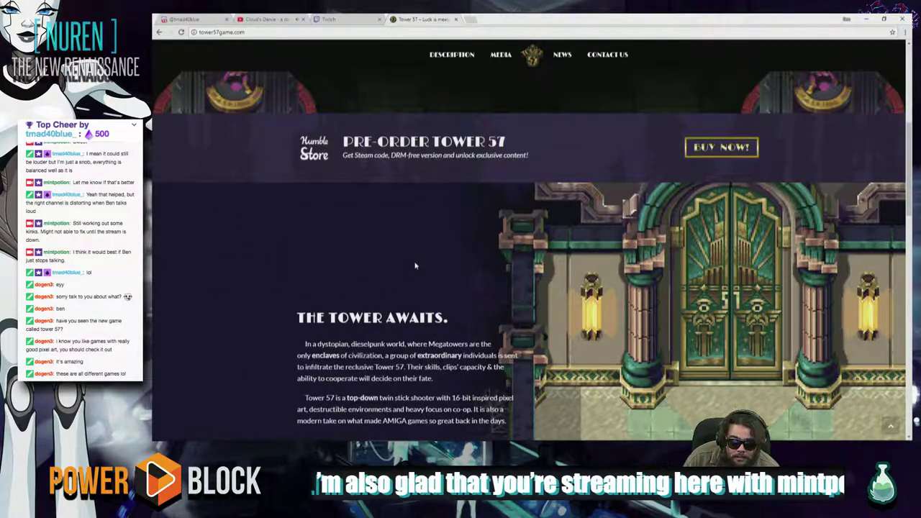
middle_click(717, 149)
scroll(482, 277, "down", 2)
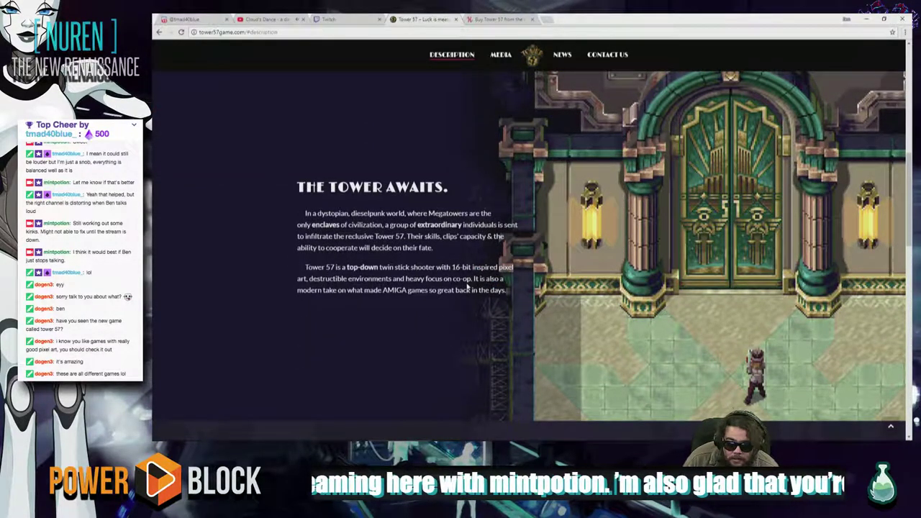
scroll(469, 283, "down", 1)
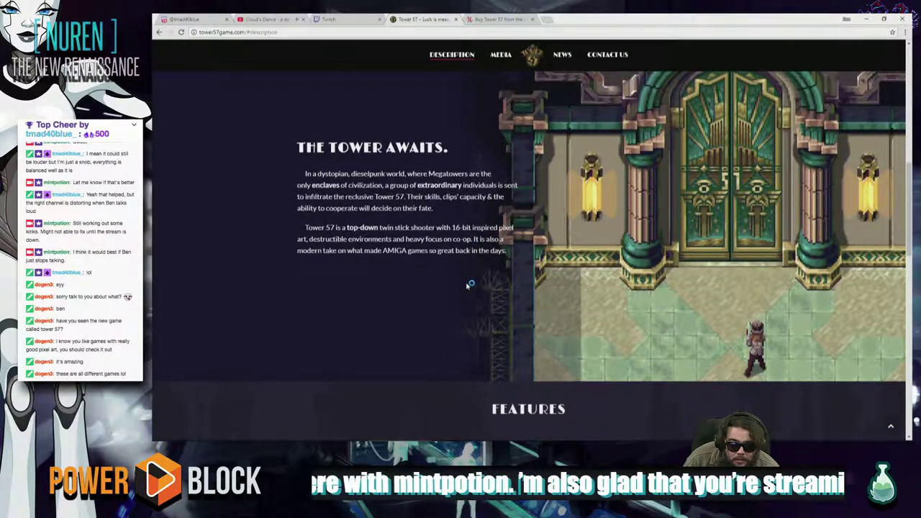
scroll(466, 285, "down", 3)
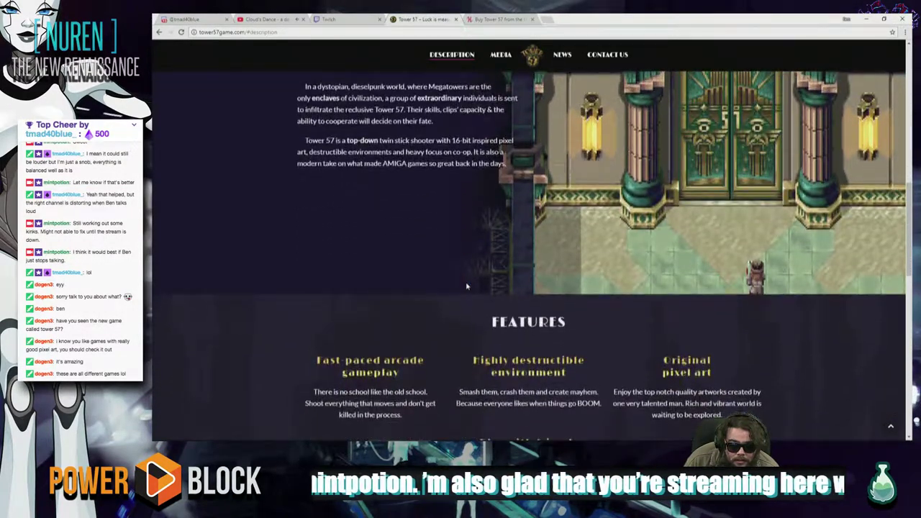
scroll(466, 285, "down", 3)
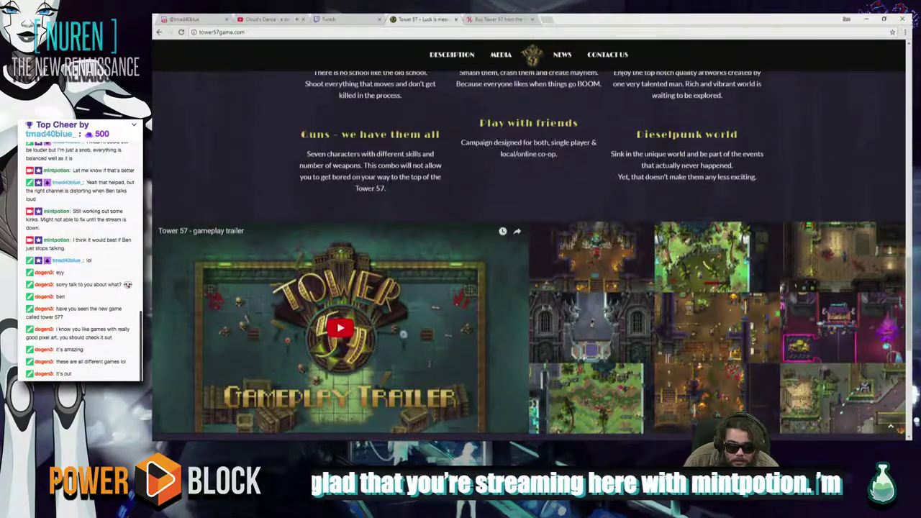
Open the first gameplay screenshot in the Tower 57 media gallery and view the following two images
mouse_move(570, 284)
left_click(589, 256)
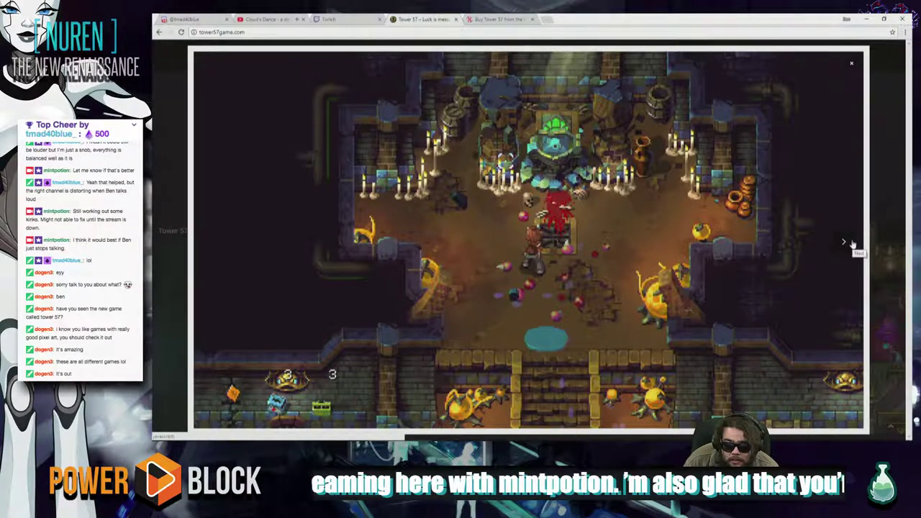
left_click(845, 242)
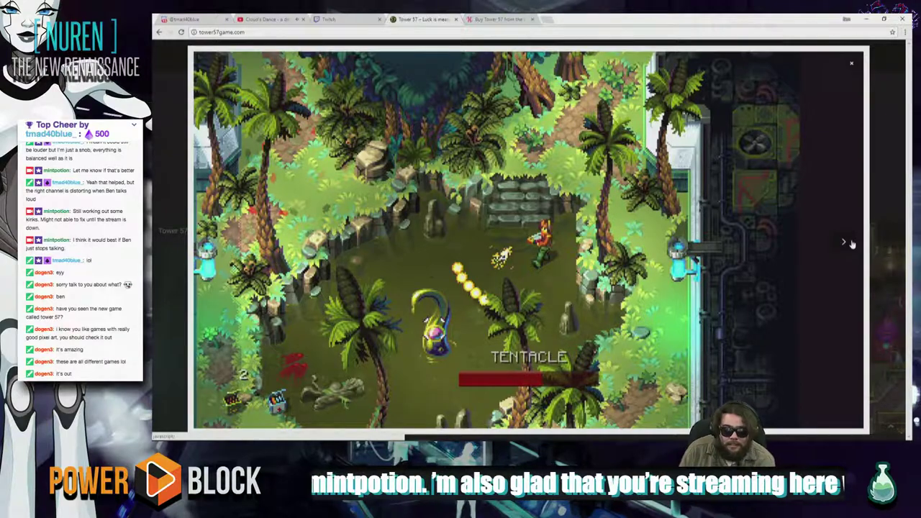
left_click(846, 243)
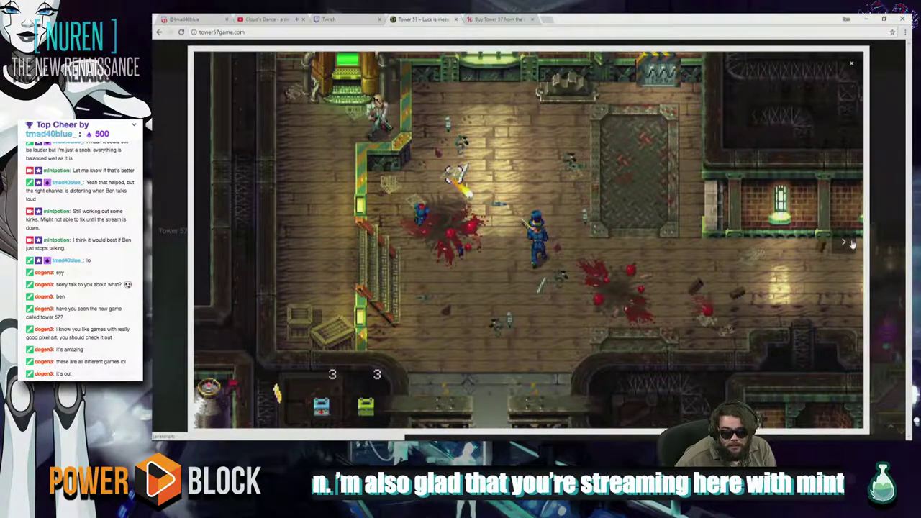
View the remaining gameplay screenshots in the Tower 57 gallery, close it and look over the rest of the page
left_click(850, 244)
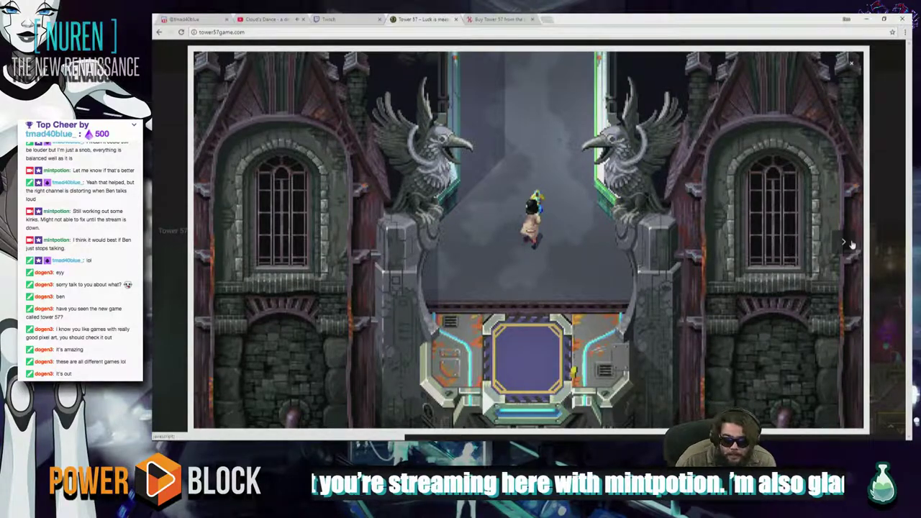
left_click(850, 244)
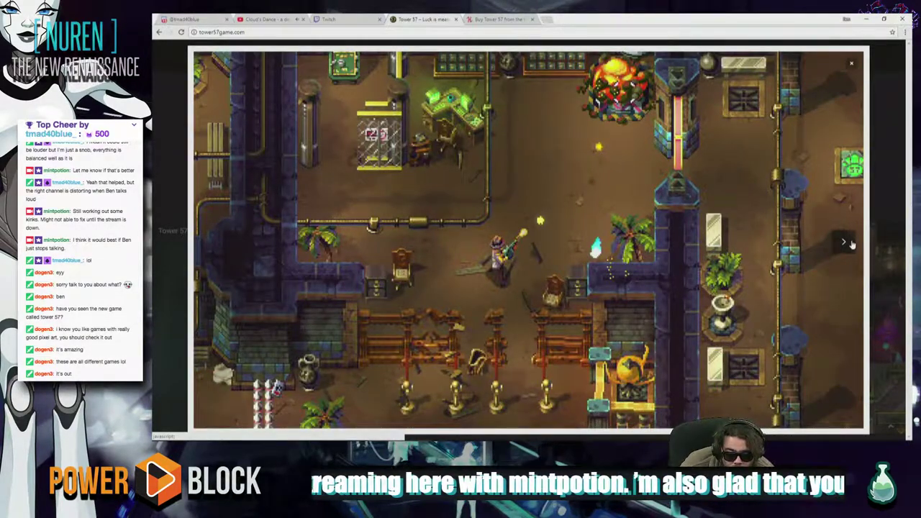
left_click(850, 244)
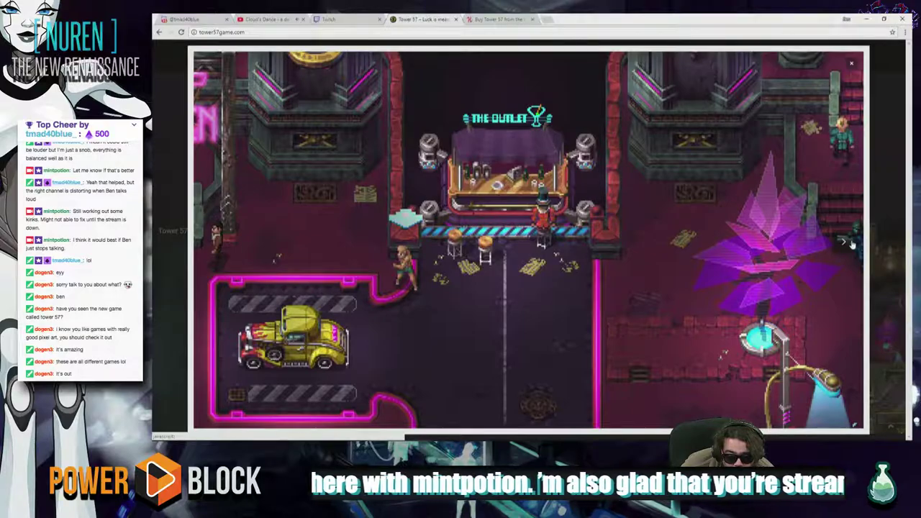
left_click(851, 244)
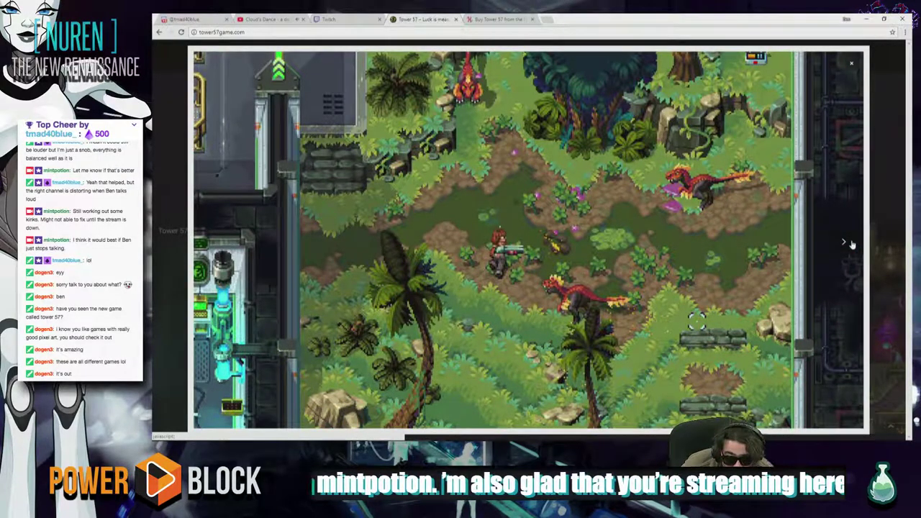
left_click(850, 244)
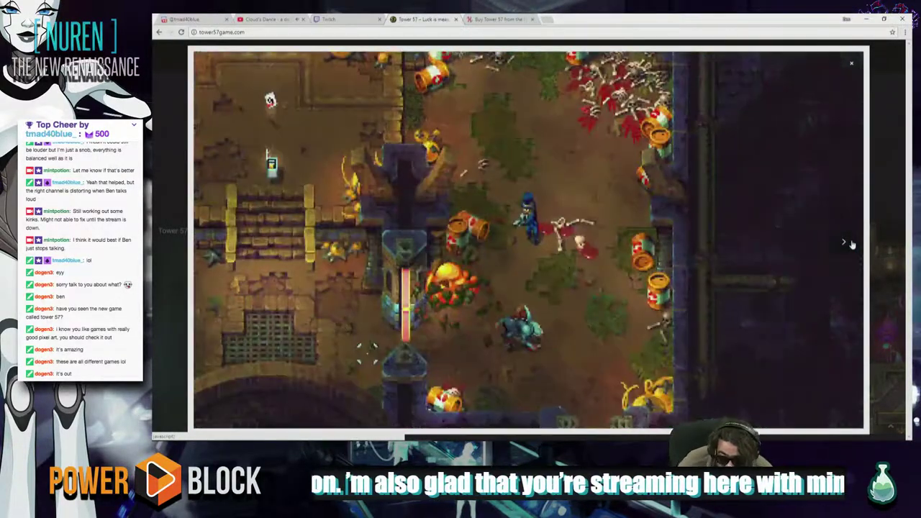
left_click(850, 243)
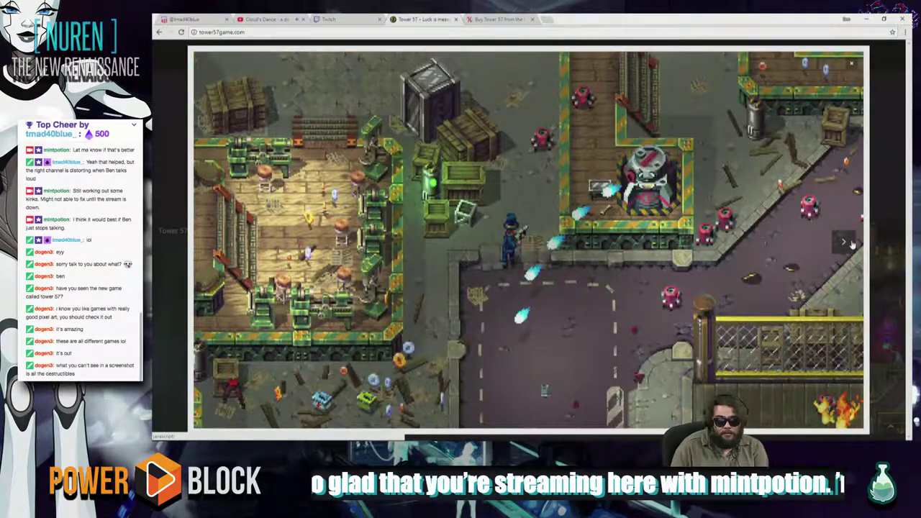
left_click(843, 243)
left_click(843, 243)
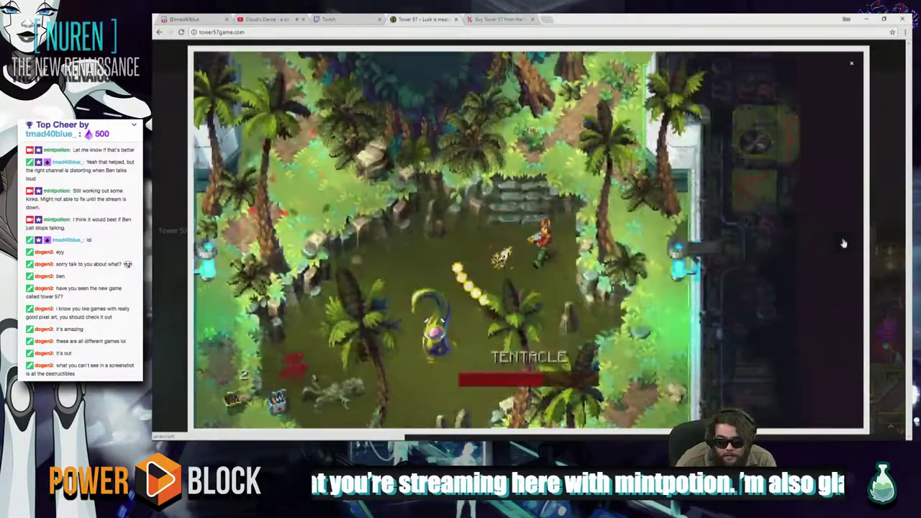
key("Escape")
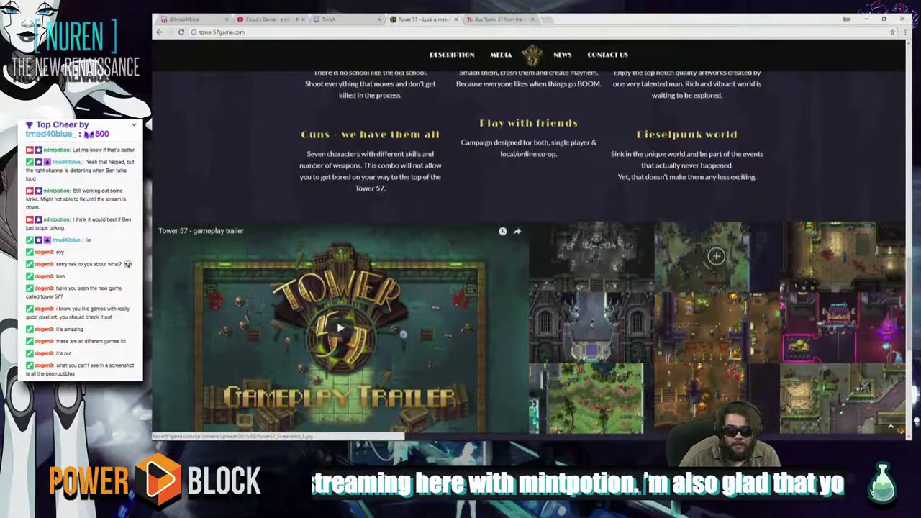
scroll(602, 249, "down", 6)
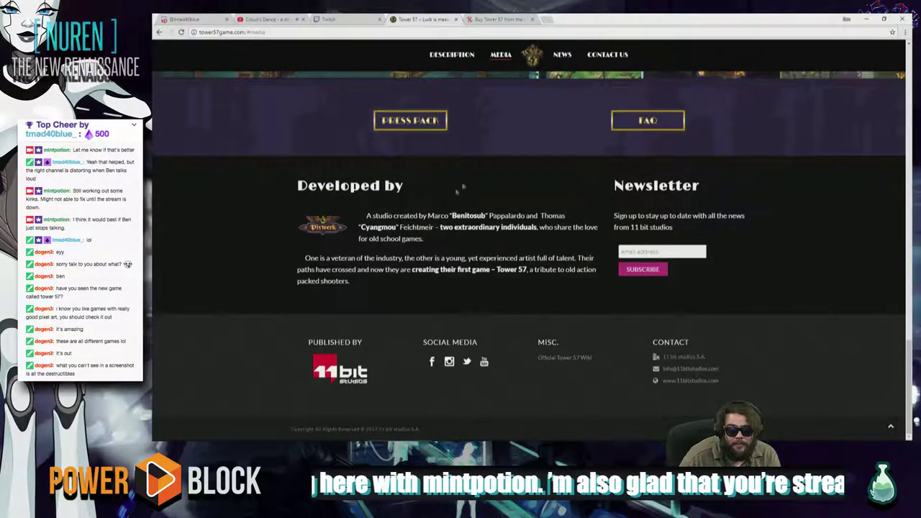
Add Tower 57 to the cart on its Humble store page and close the official Tower 57 website
left_click(493, 20)
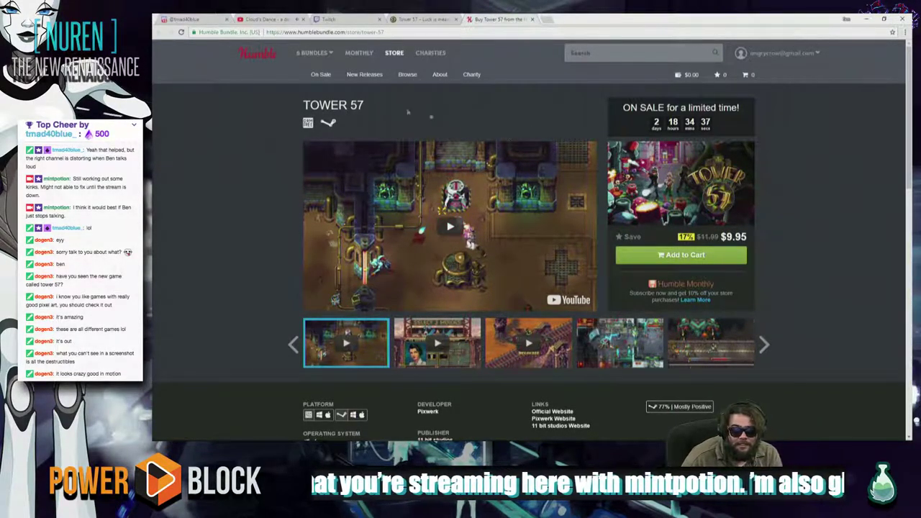
left_click(686, 256)
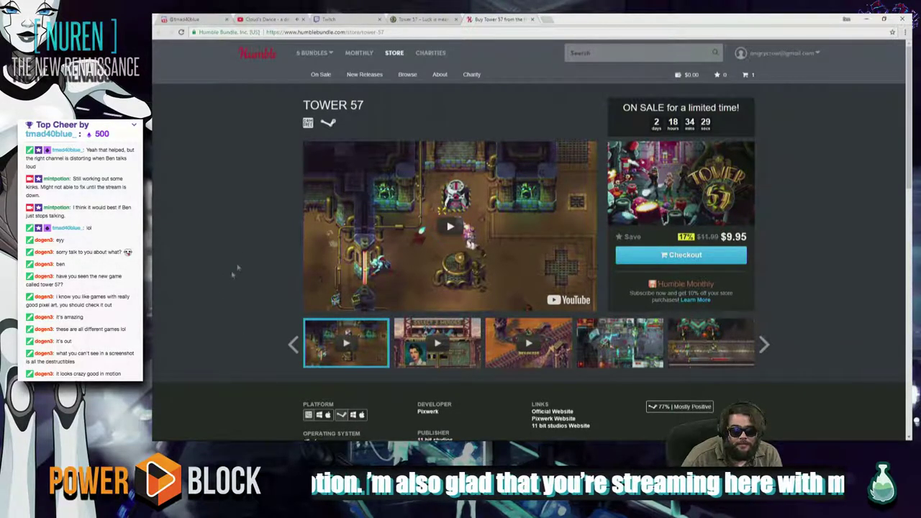
left_click(456, 16)
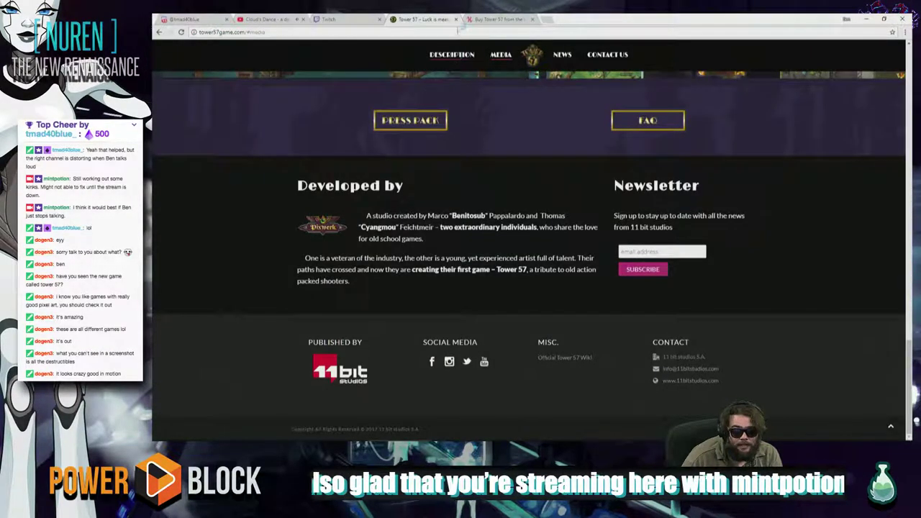
left_click(457, 19)
Check the Twitch chat, and watch the Humble Bundle Tower 57 trailer in full screen with the sound muted
left_click(356, 19)
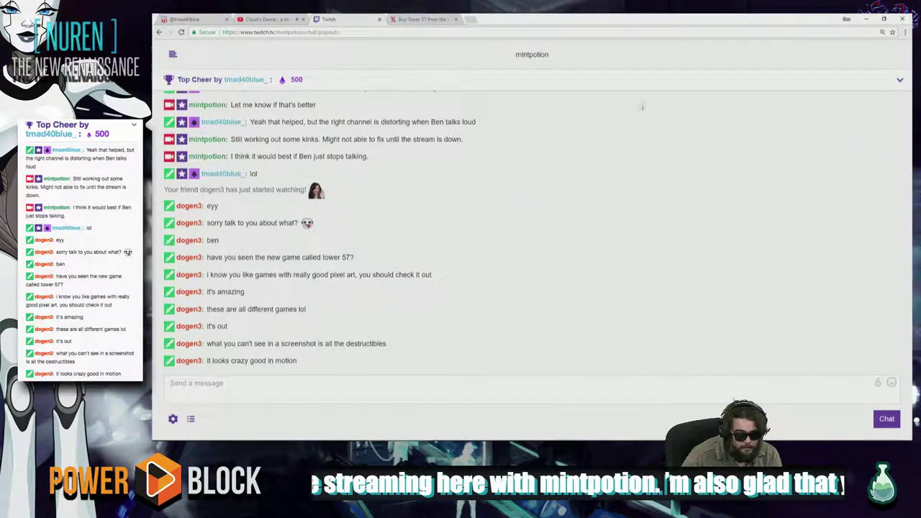
left_click(414, 24)
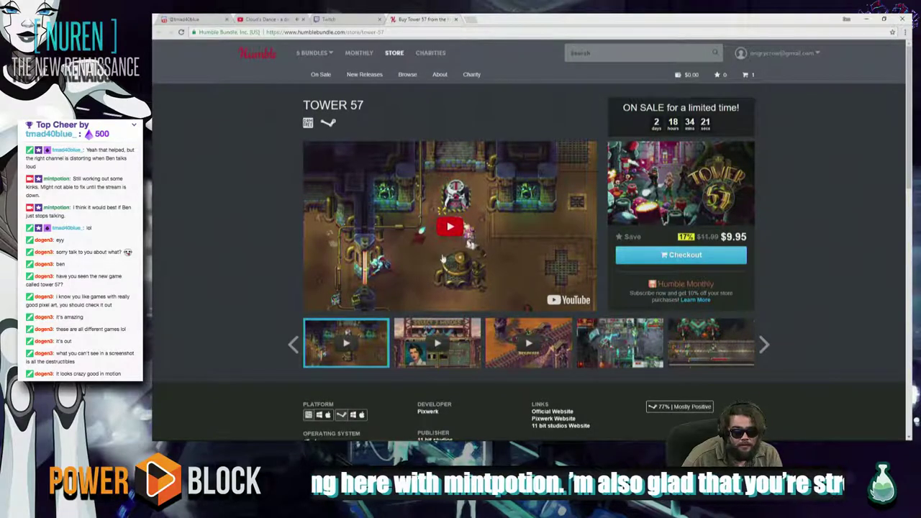
left_click(444, 256)
left_click(585, 304)
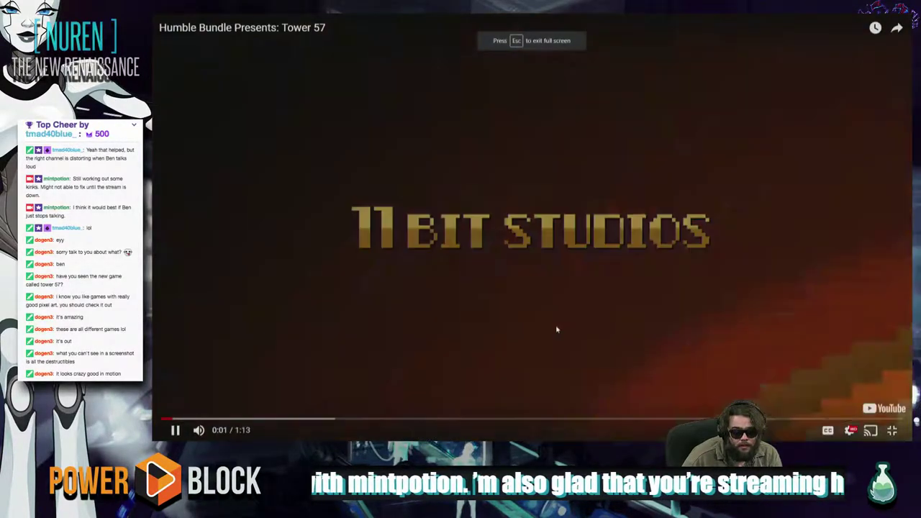
left_click(198, 429)
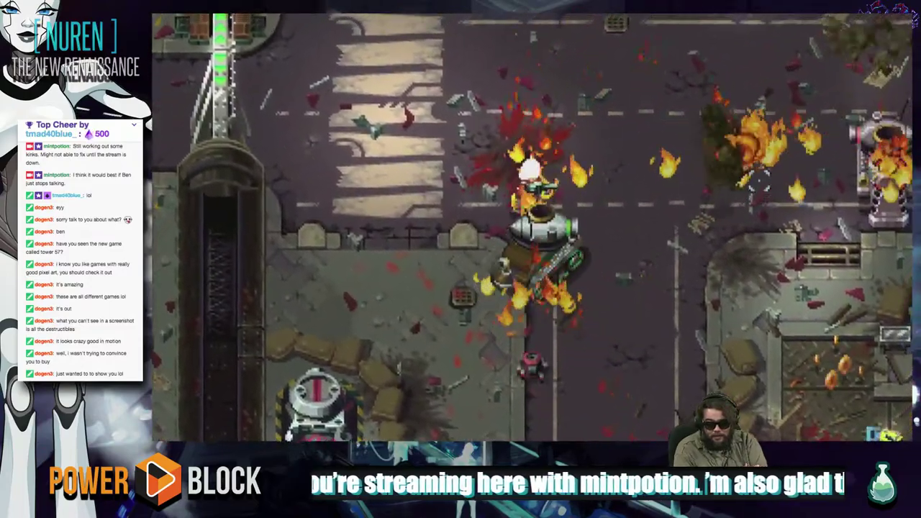
key("Escape")
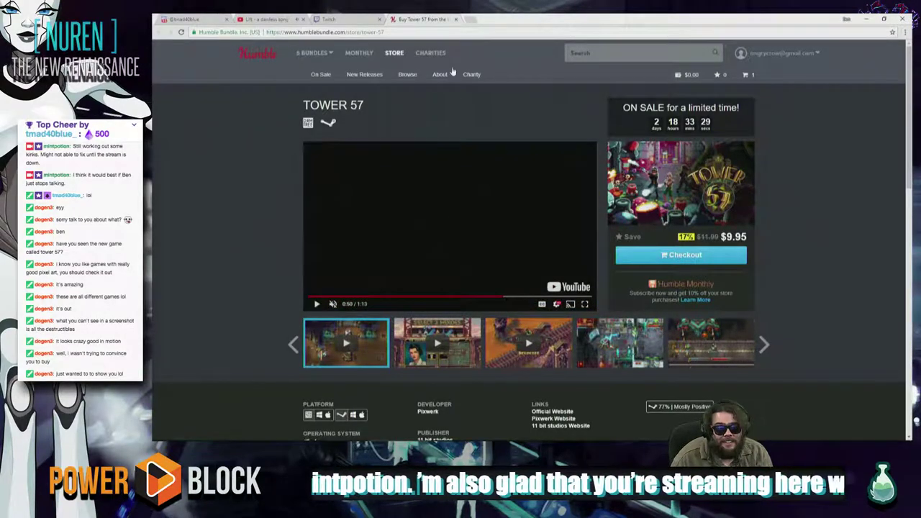
Close the Tower 57 store page, check the YouTube music playlist and return to Maya LT
left_click(456, 21)
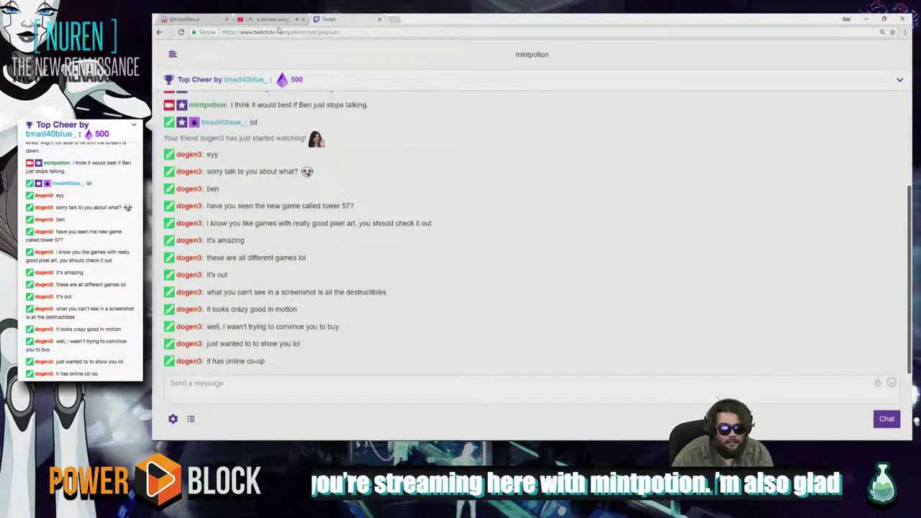
left_click(278, 19)
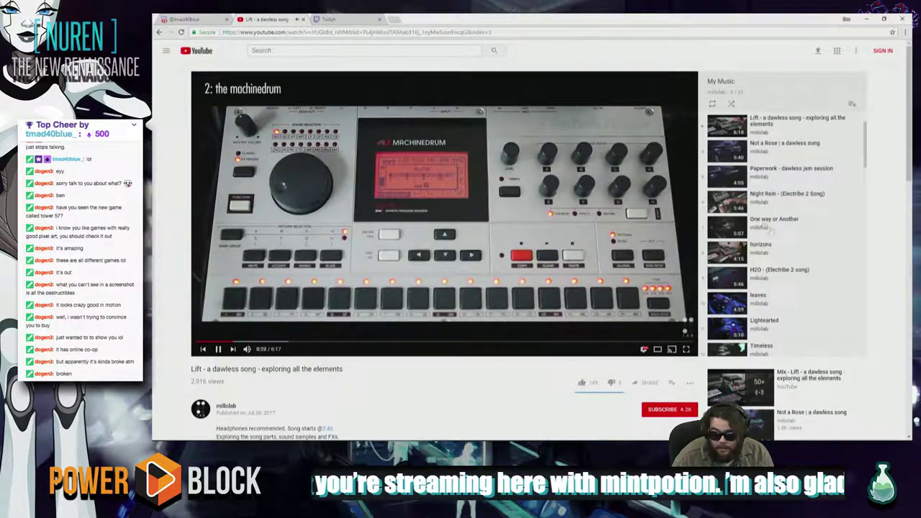
left_click(864, 20)
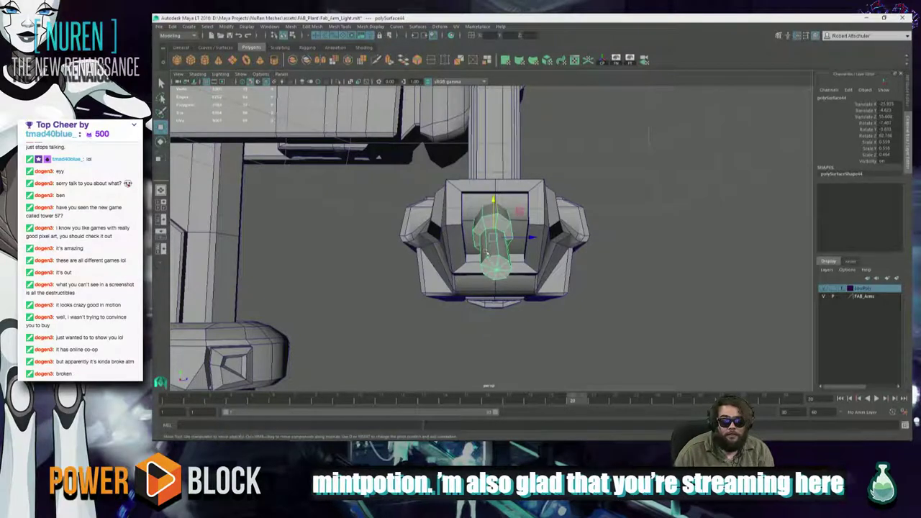
Nudge the selected tapered tube slightly down and sideways within the opening at the end of the grabber arm
scroll(509, 247, "up", 6)
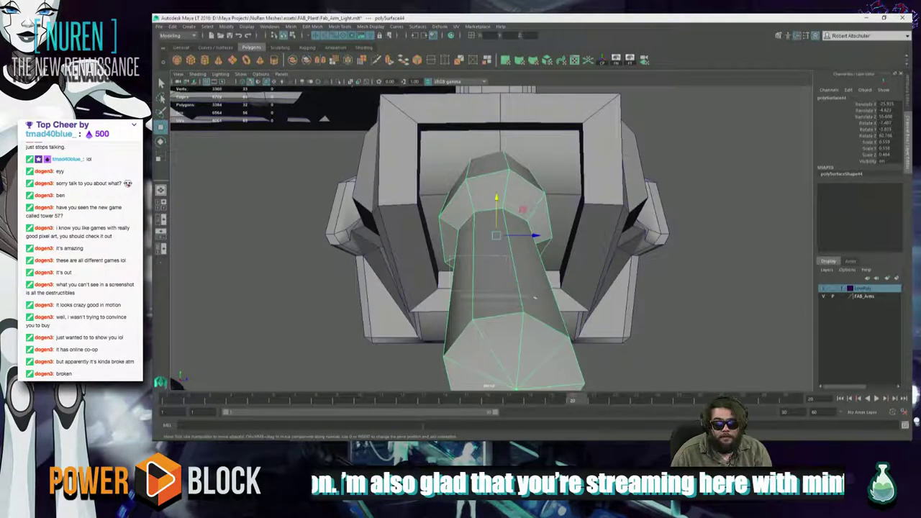
left_click_drag(487, 270, 494, 269)
scroll(493, 269, "down", 2)
scroll(493, 268, "down", 1)
left_click(712, 346)
left_click(493, 271)
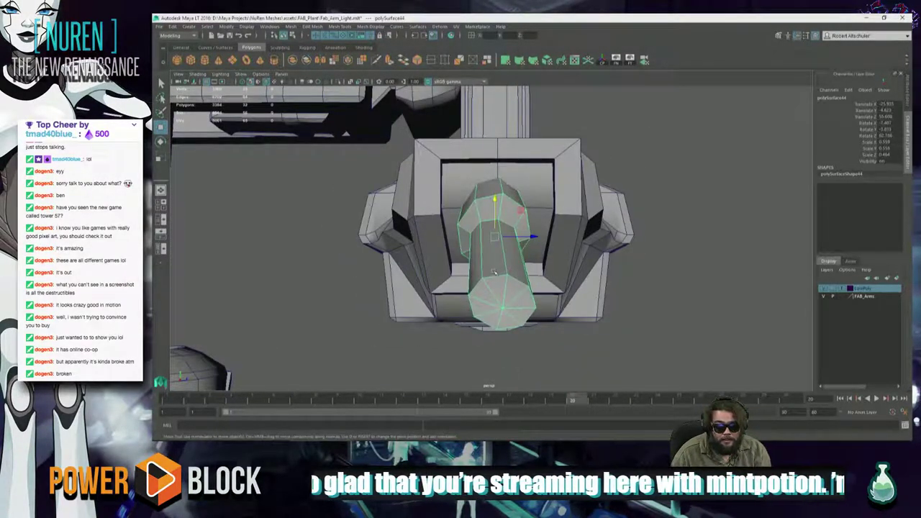
scroll(508, 286, "down", 2)
scroll(522, 297, "up", 1)
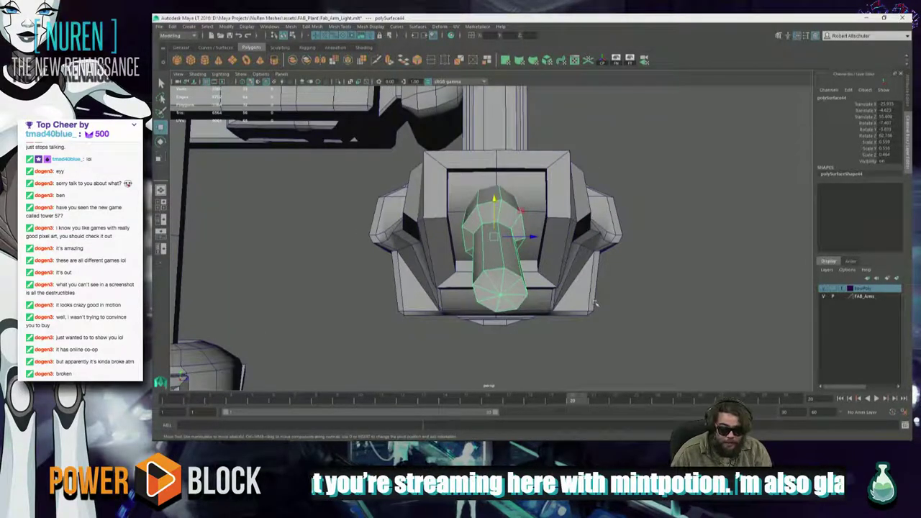
left_click(632, 310)
left_click(488, 249)
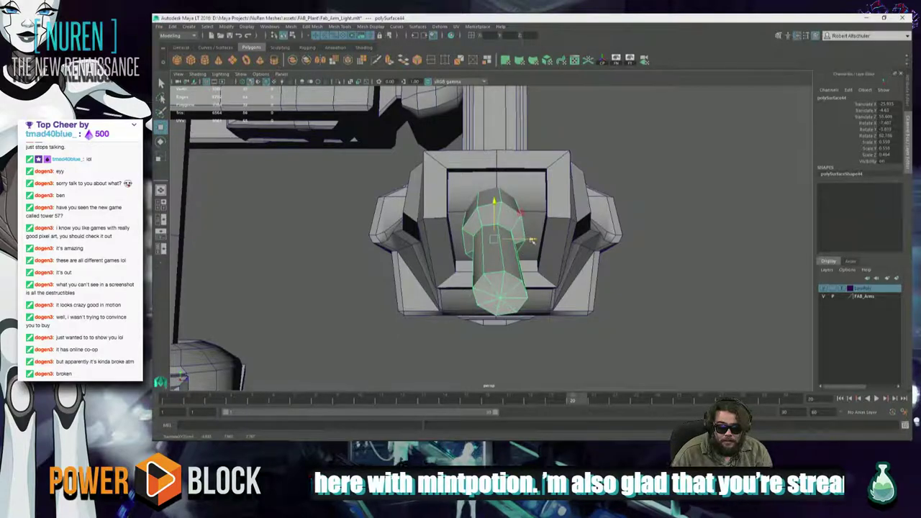
left_click_drag(531, 240, 695, 252)
left_click(628, 288)
left_click(502, 213)
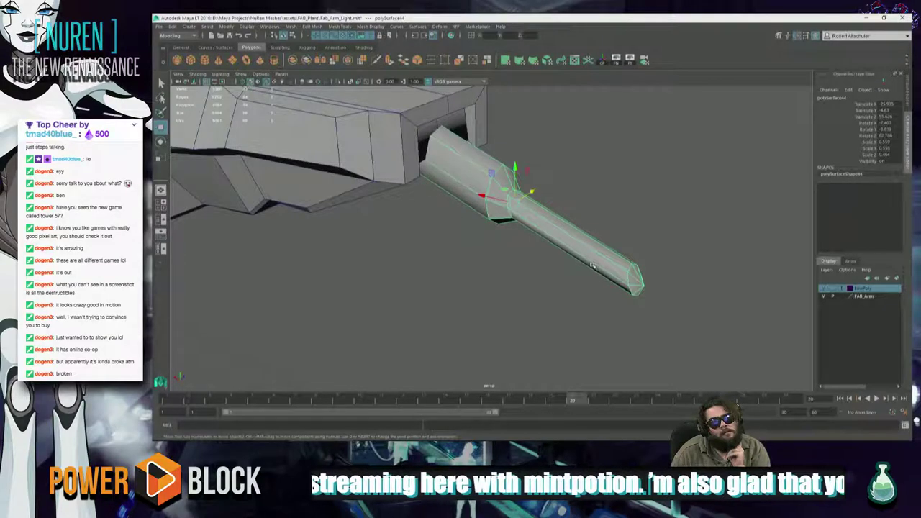
Turn on the smooth mesh preview for the tapered tube and inspect its rounded shape from several sides
key("3")
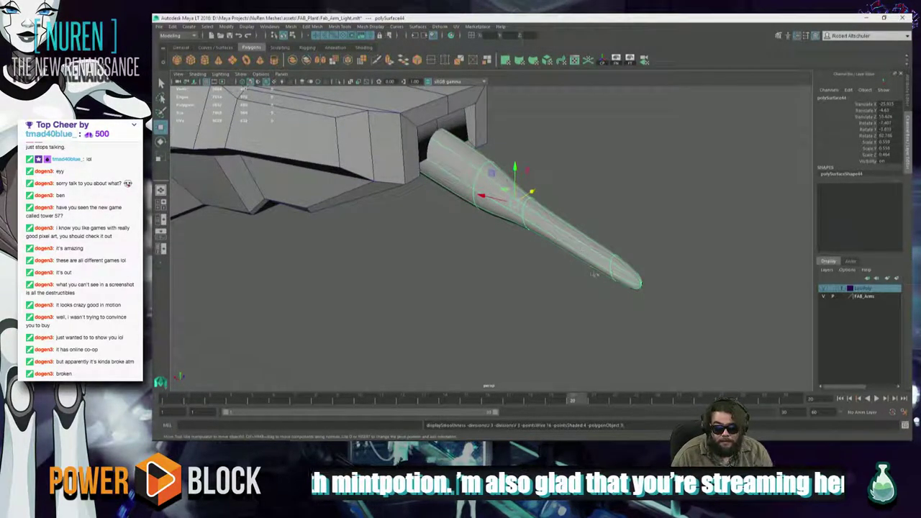
left_click_drag(570, 247, 443, 256, "alt")
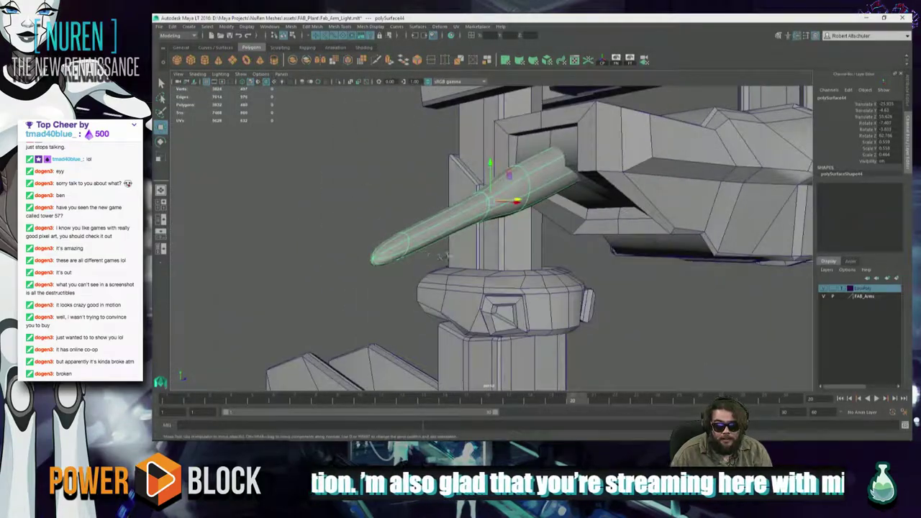
left_click_drag(565, 256, 523, 271, "alt")
left_click_drag(450, 255, 536, 293, "alt")
left_click(485, 241)
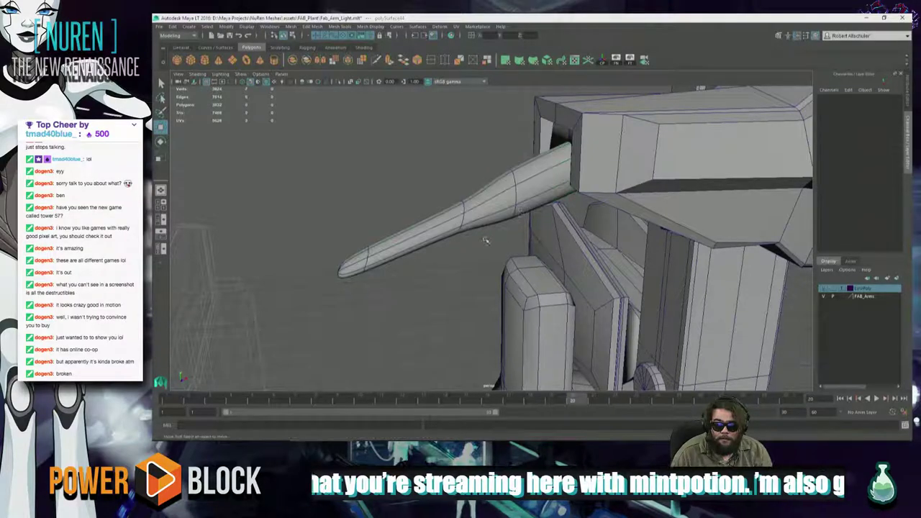
Set the Scale tool's axis orientation to World and narrow the smoothed tube along the Z axis
left_click(500, 192)
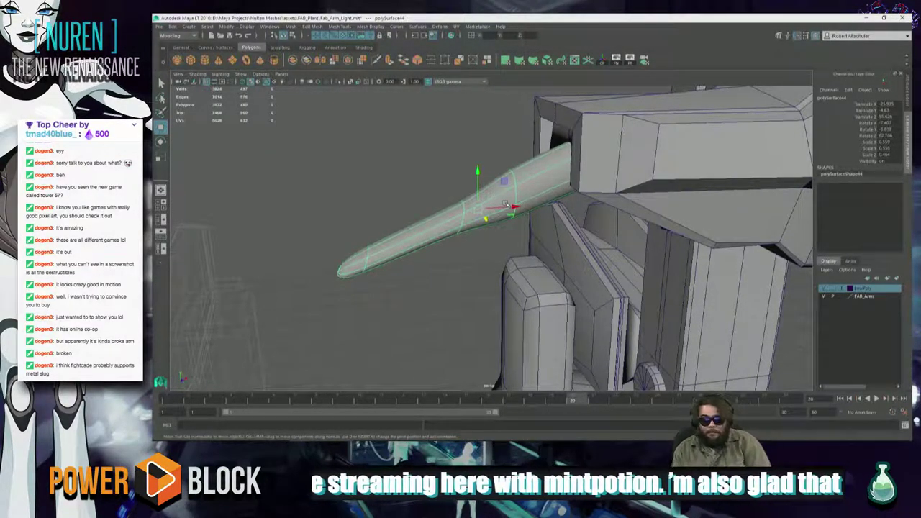
left_click_drag(471, 241, 554, 267, "alt")
key("r")
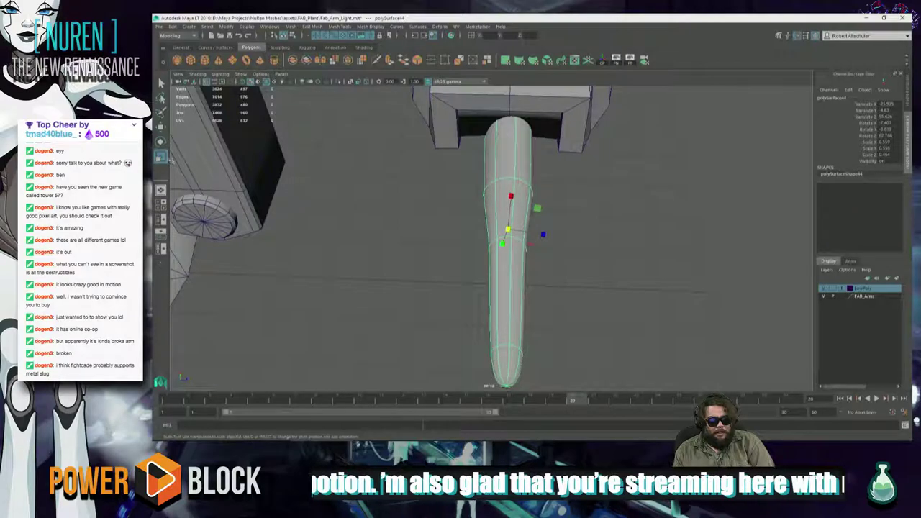
double_click(160, 156)
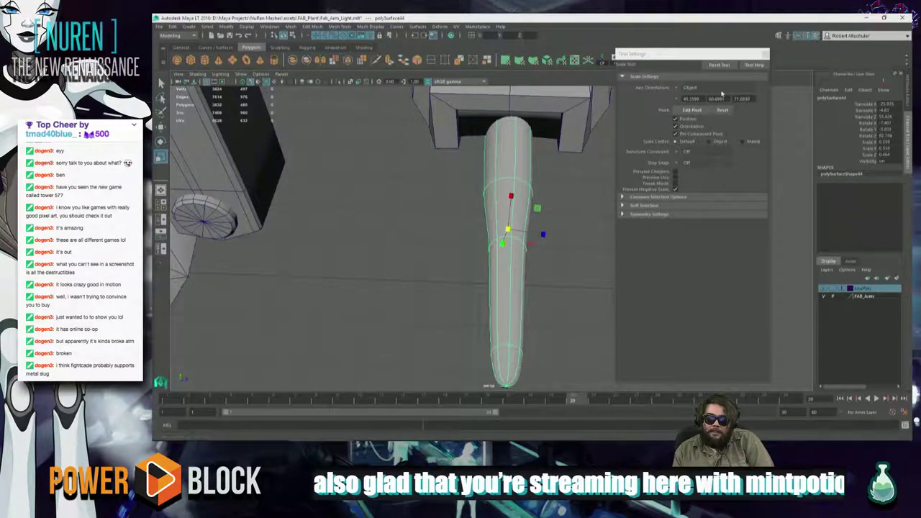
left_click(697, 90)
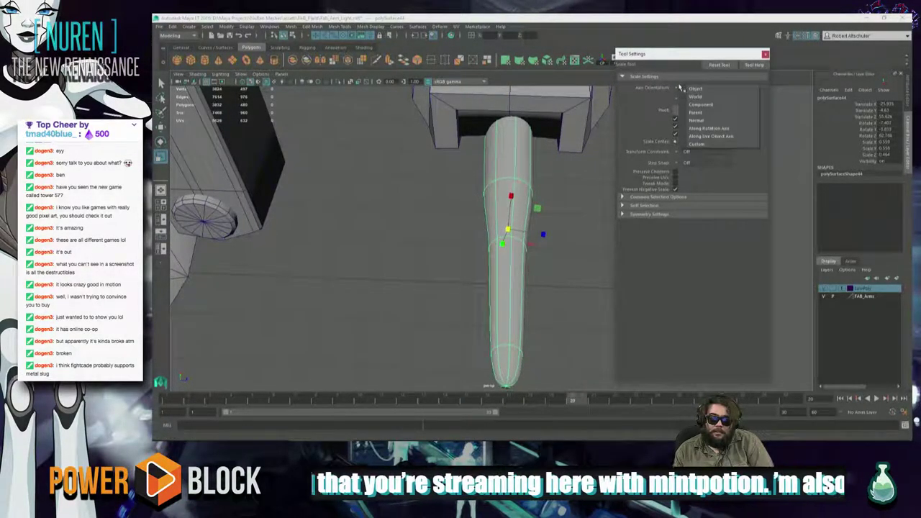
left_click(710, 99)
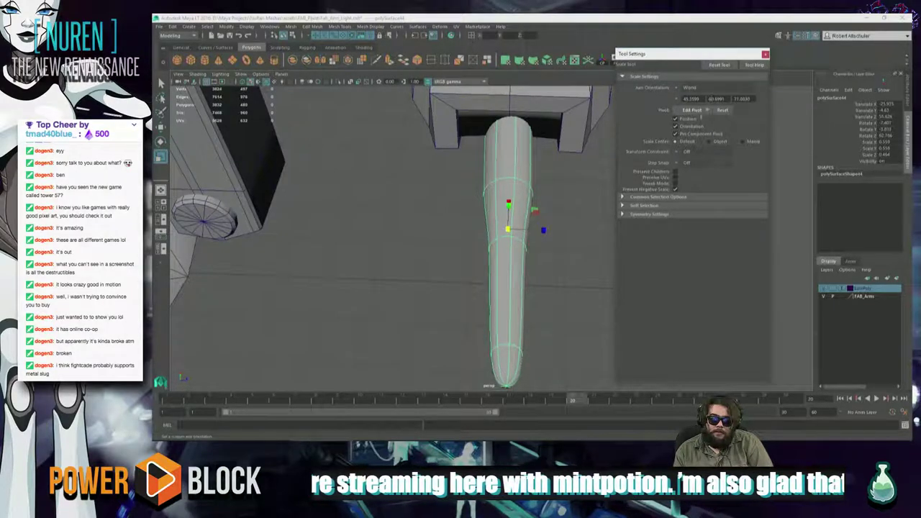
left_click_drag(543, 230, 543, 230)
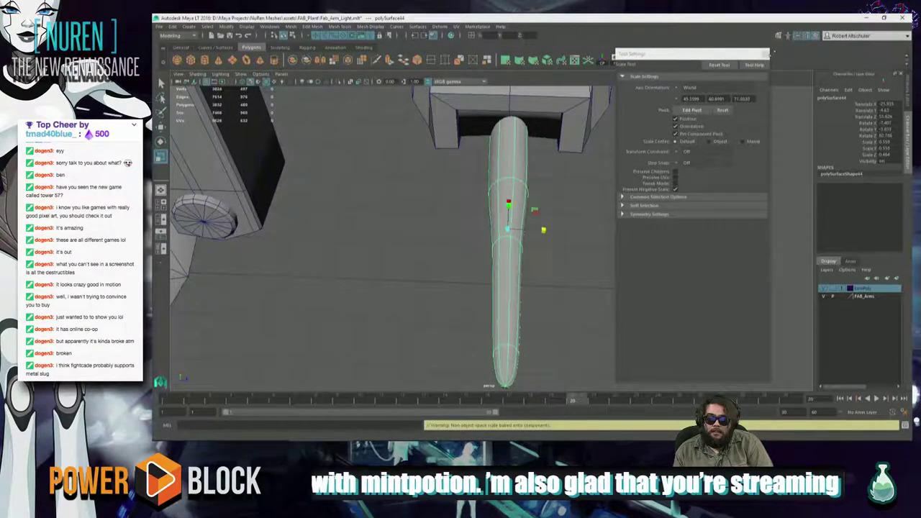
left_click(766, 55)
left_click(734, 228)
left_click_drag(615, 253, 476, 219, "alt")
left_click(472, 210)
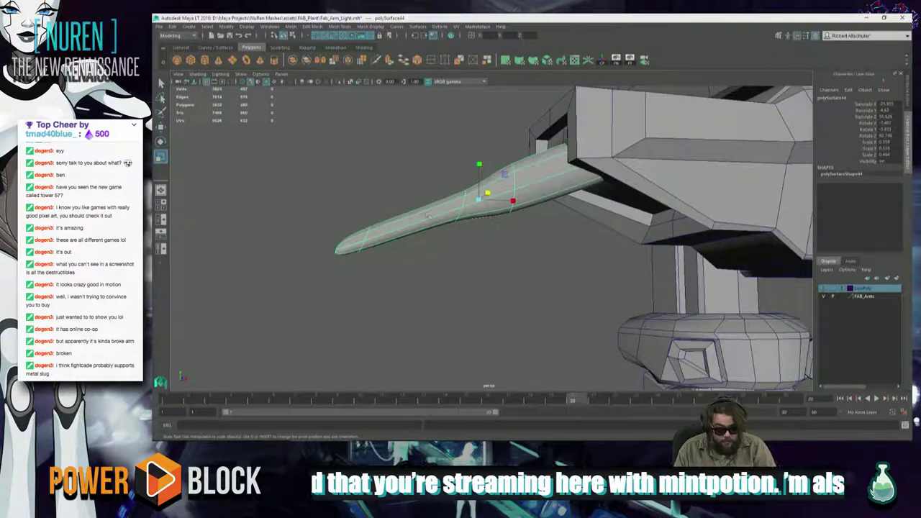
Insert an edge loop around the smoothed tube just behind its tip, using the Insert Edge Loop tool
mouse_move(428, 214)
right_mouse_down()
mouse_move(392, 215)
mouse_move(425, 202)
right_mouse_up()
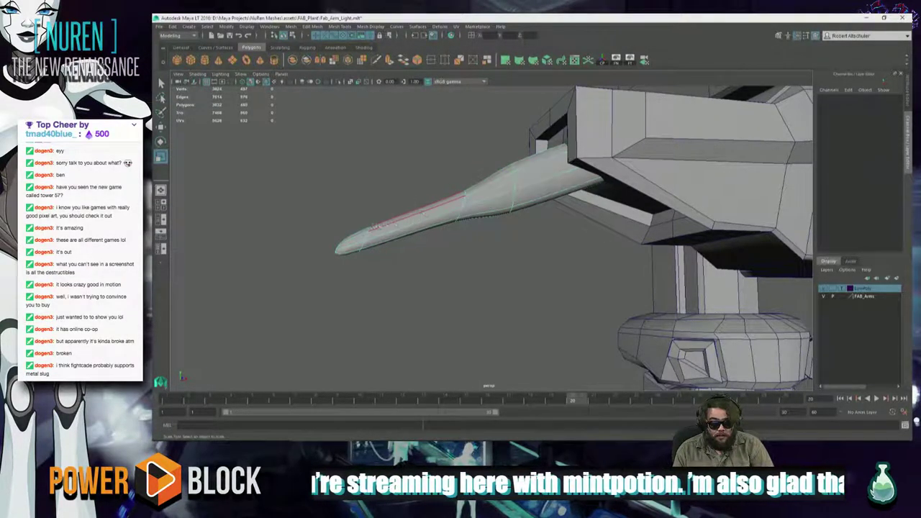
right_click_drag(366, 235, 366, 236)
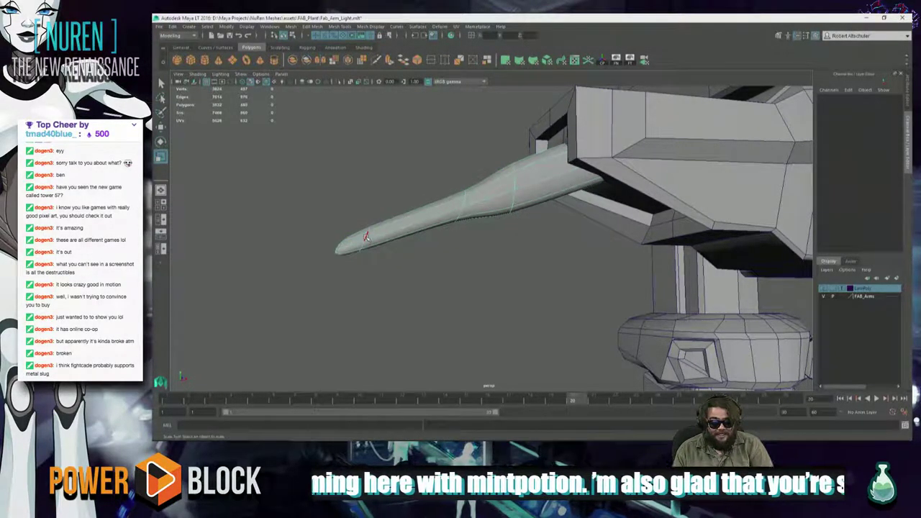
double_click(345, 243)
left_click_drag(384, 257, 596, 218, "alt")
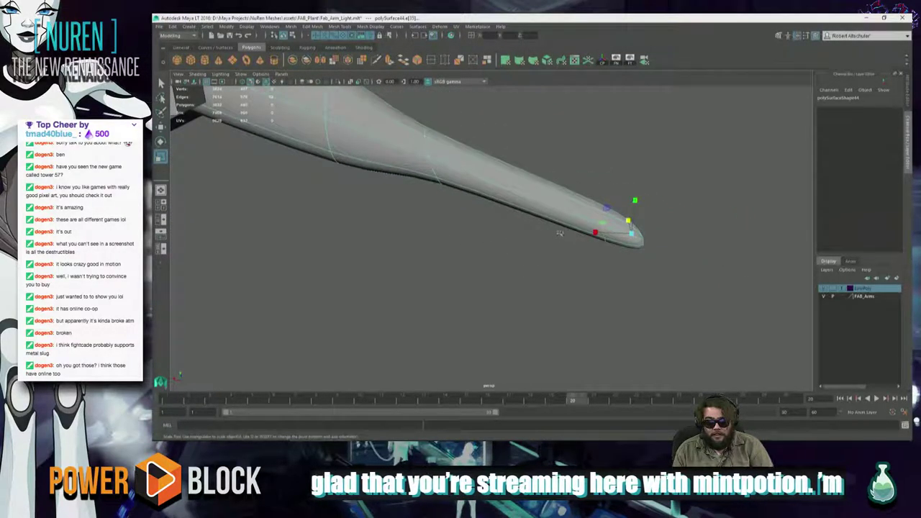
right_click(596, 218, "ctrl")
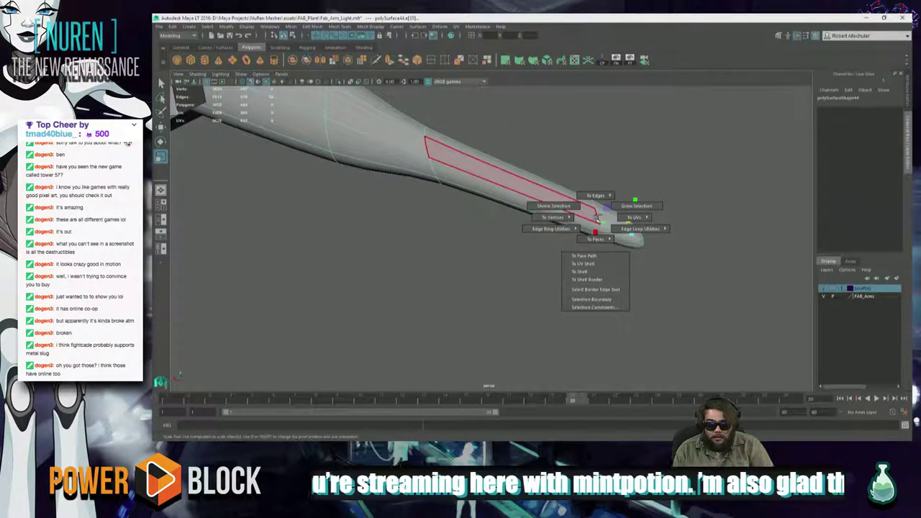
right_click(598, 216, "shift")
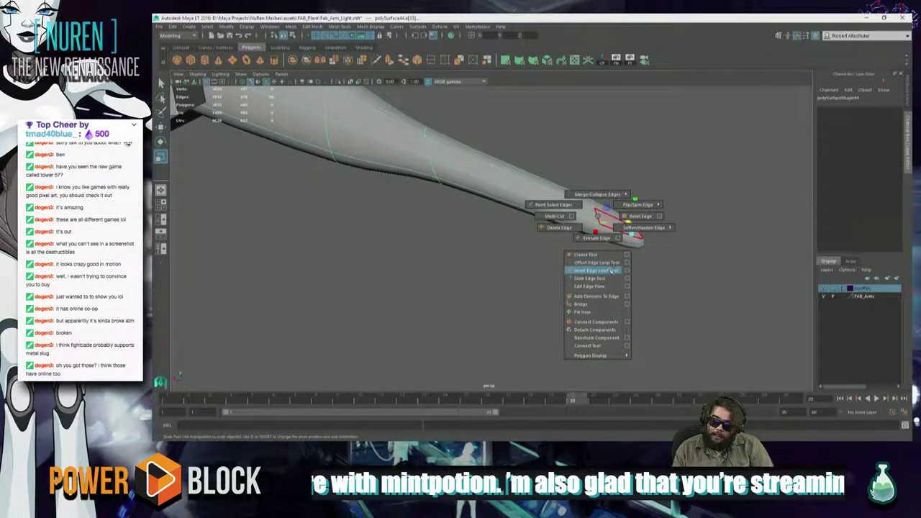
left_click(596, 270)
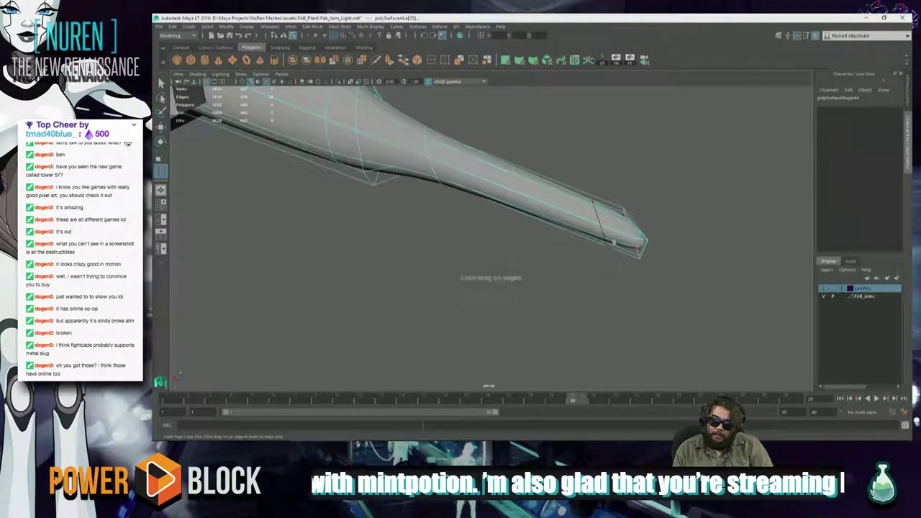
left_click(607, 205)
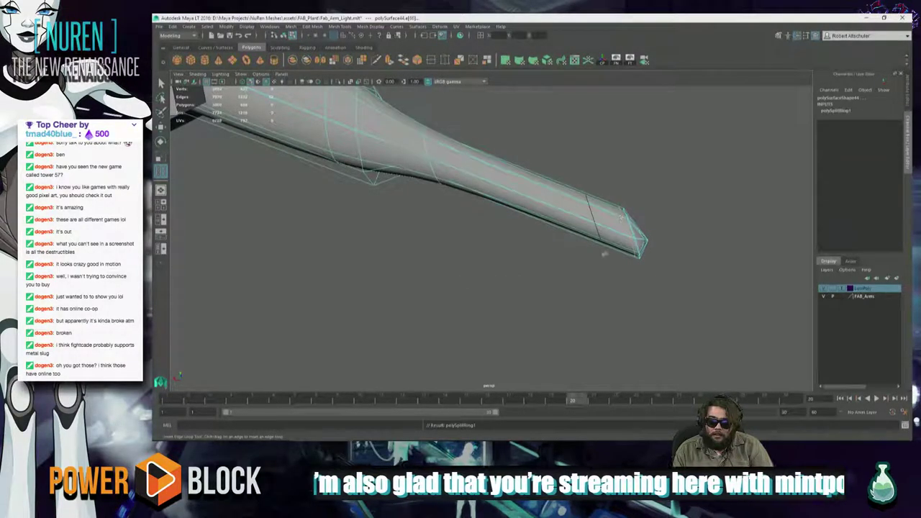
Try another edge loop right at the tube's tip and undo it
left_click_drag(617, 207, 405, 251, "alt")
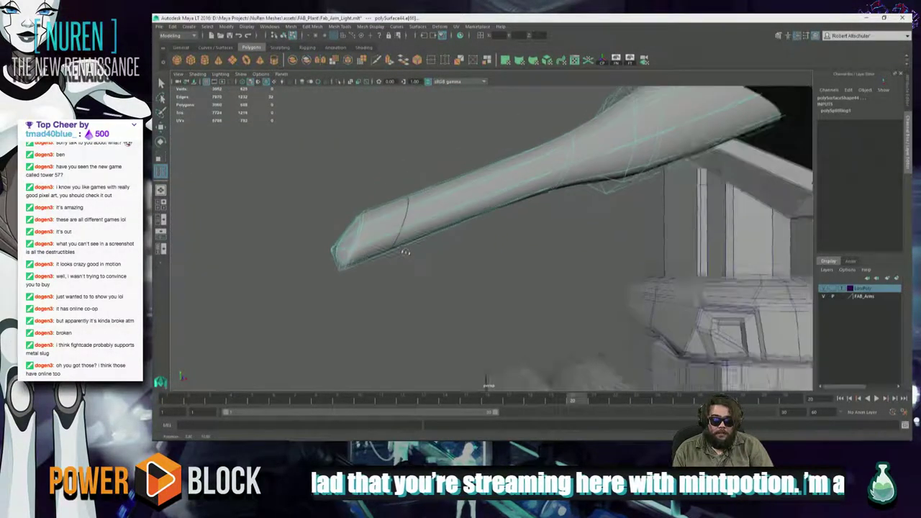
right_click_drag(405, 251, 519, 281, "alt")
left_click_drag(519, 281, 555, 249, "alt")
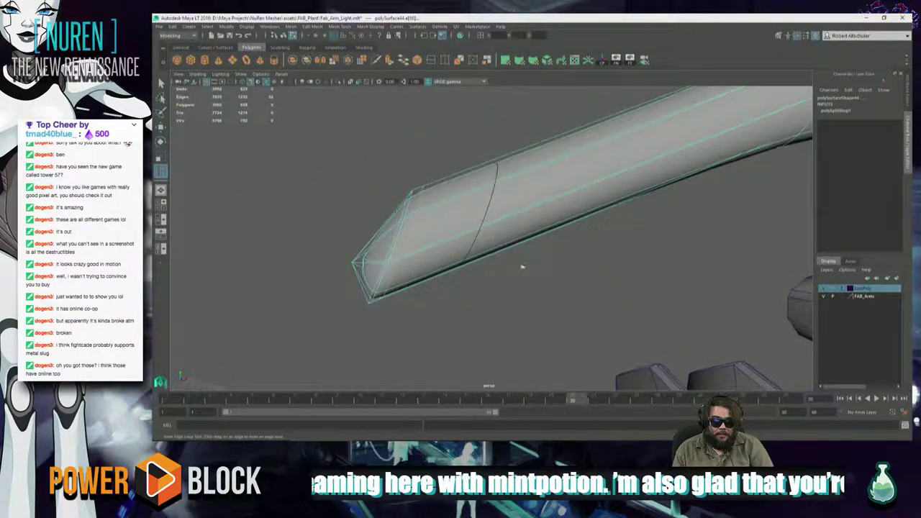
left_click_drag(385, 285, 474, 231, "alt")
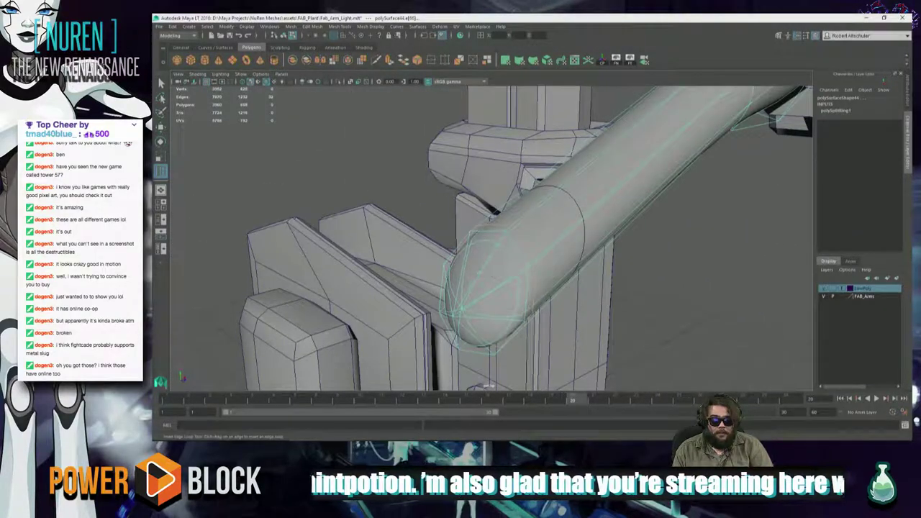
right_click_drag(474, 230, 452, 329)
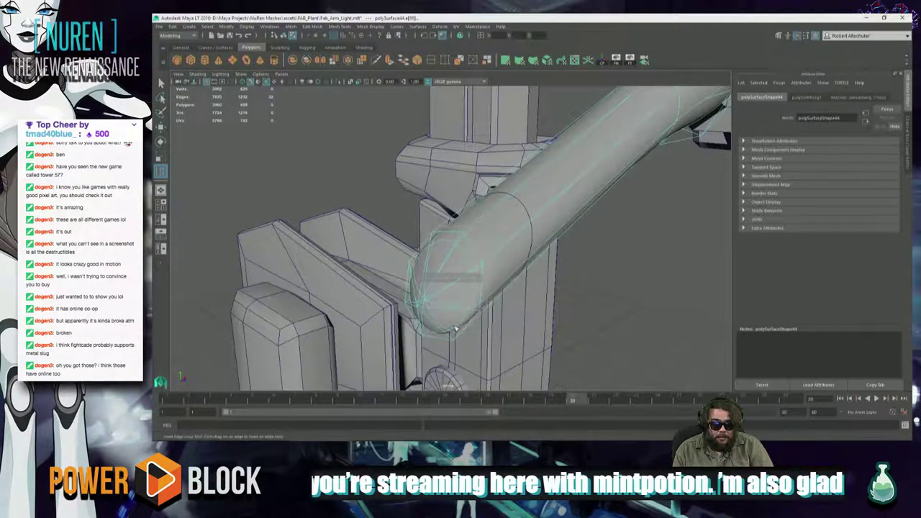
left_click_drag(450, 310, 405, 304)
left_click(449, 312)
key("ctrl+z")
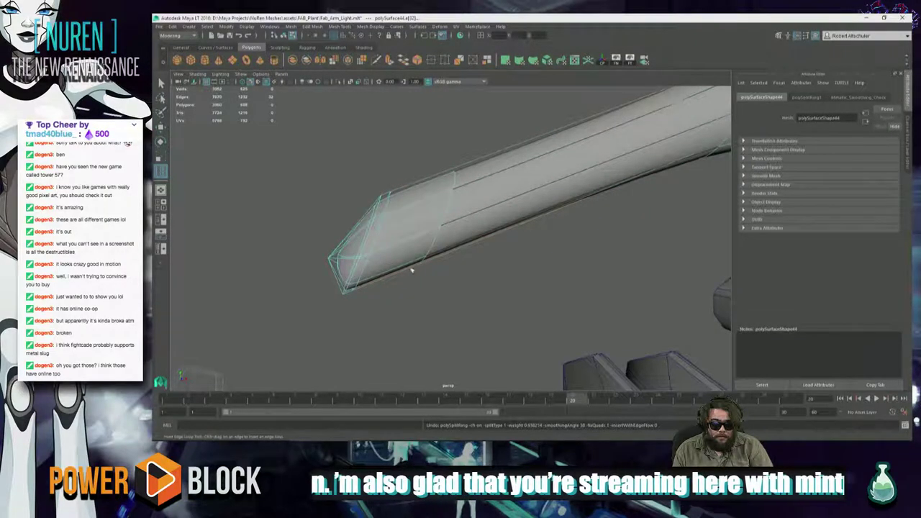
Switch to vertex selection and shift the centre vertex of the tube's end cap slightly along the Z axis
left_click_drag(411, 269, 461, 272, "alt")
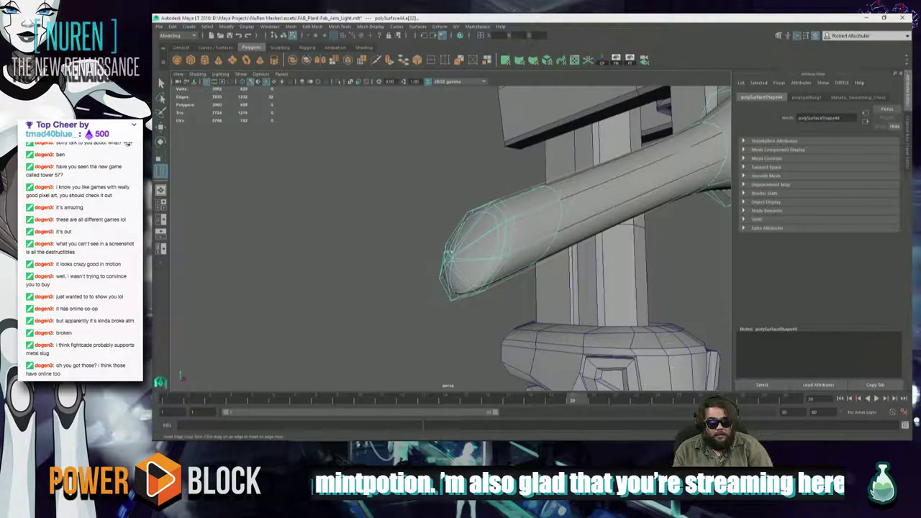
key("q")
right_click_drag(463, 230, 430, 231)
left_click(451, 261)
left_click_drag(450, 264, 476, 240, "alt")
key("w")
left_click_drag(425, 257, 516, 265, "alt")
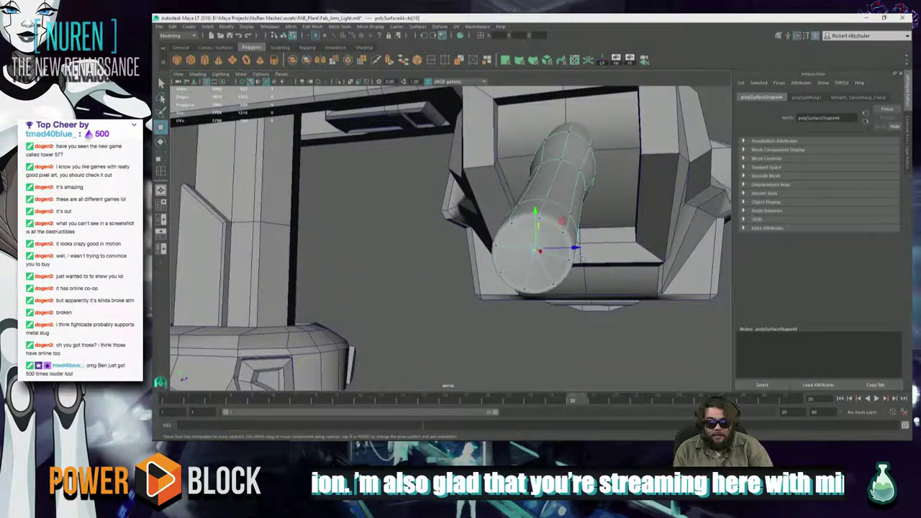
left_click_drag(576, 249, 571, 248)
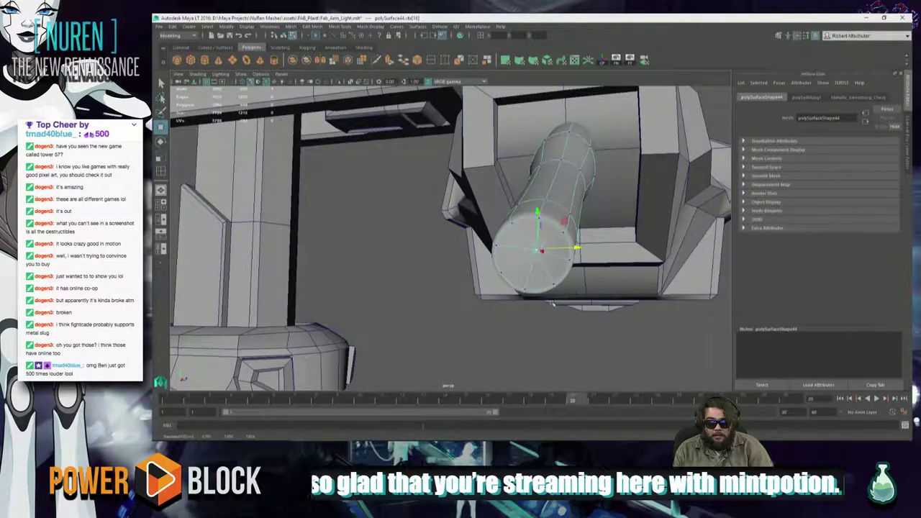
Push the end cap's centre vertex into the tube and pull it back out past the rim to form a pointed tip
left_click_drag(552, 304, 520, 331, "alt")
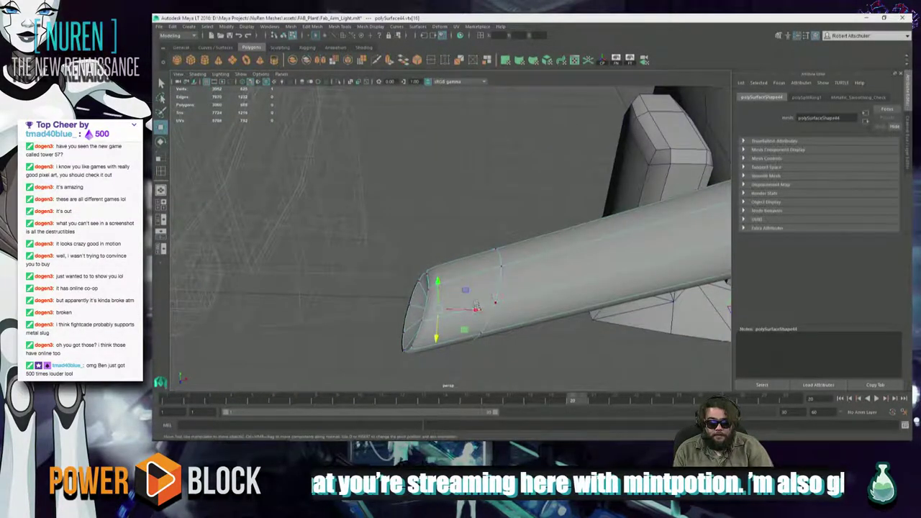
left_click_drag(477, 307, 510, 295, "alt")
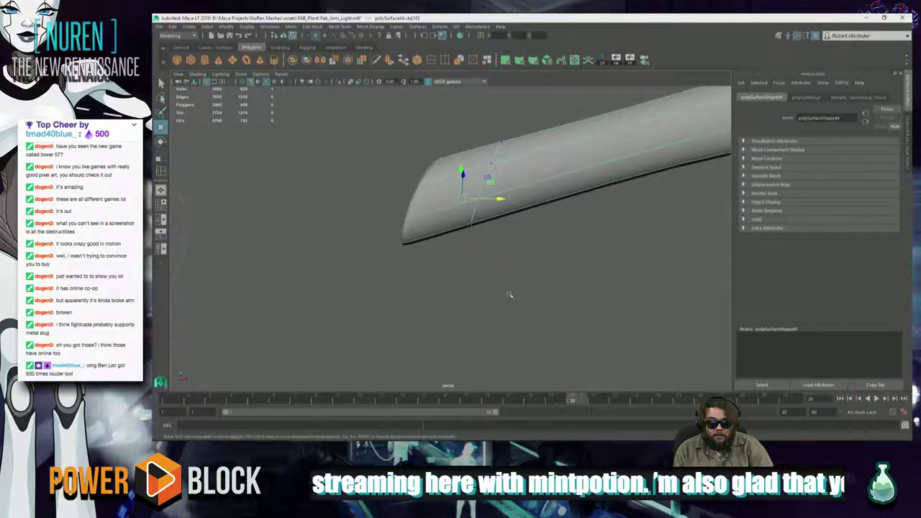
left_click_drag(498, 177, 605, 302, "alt")
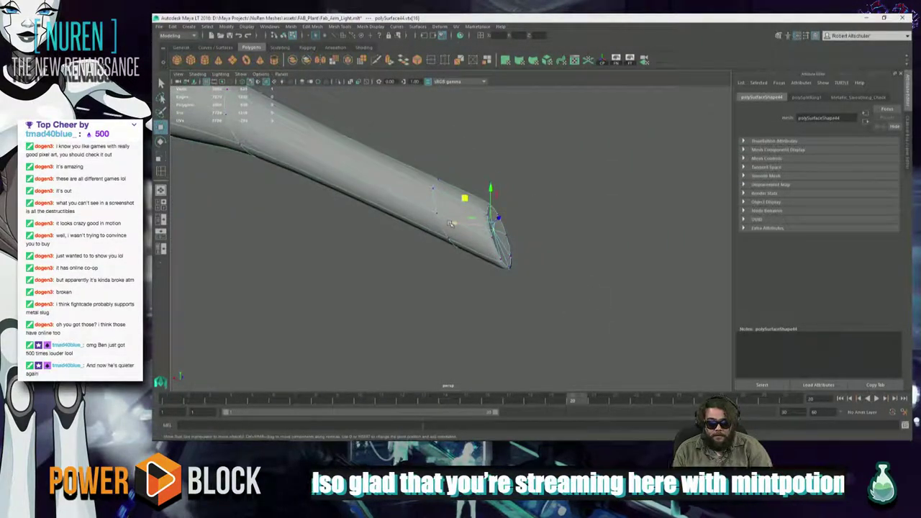
left_click_drag(464, 199, 439, 273)
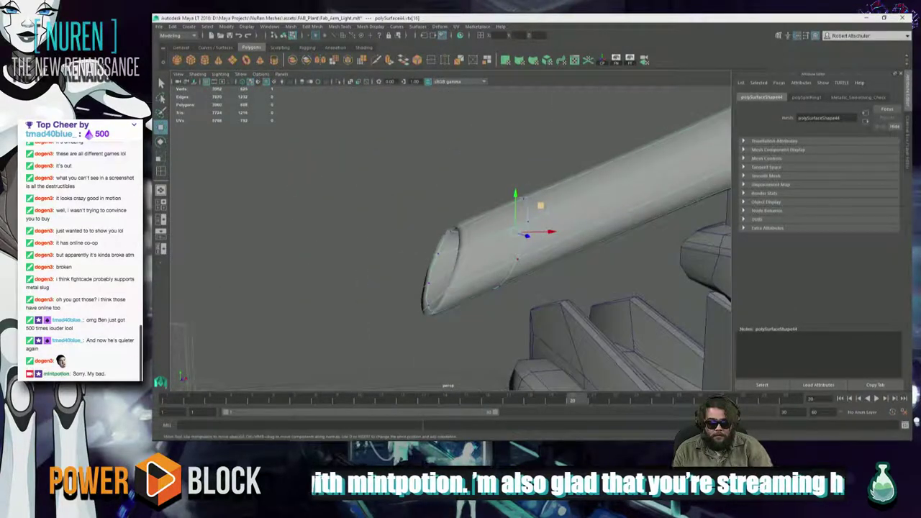
left_click_drag(540, 205, 424, 224)
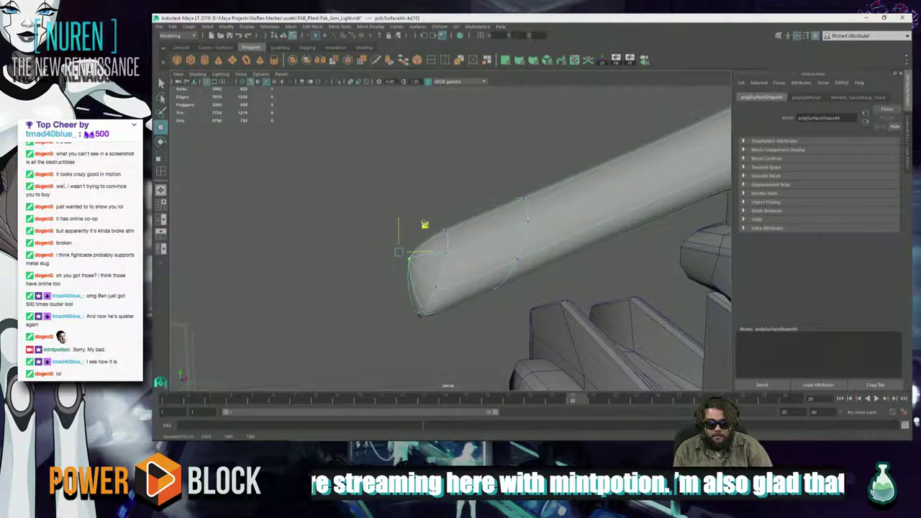
left_click(388, 311)
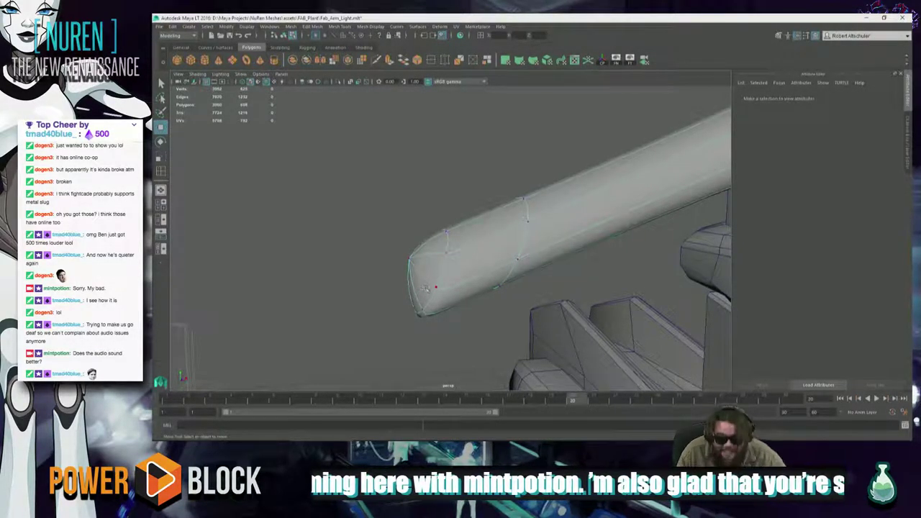
left_click(413, 259)
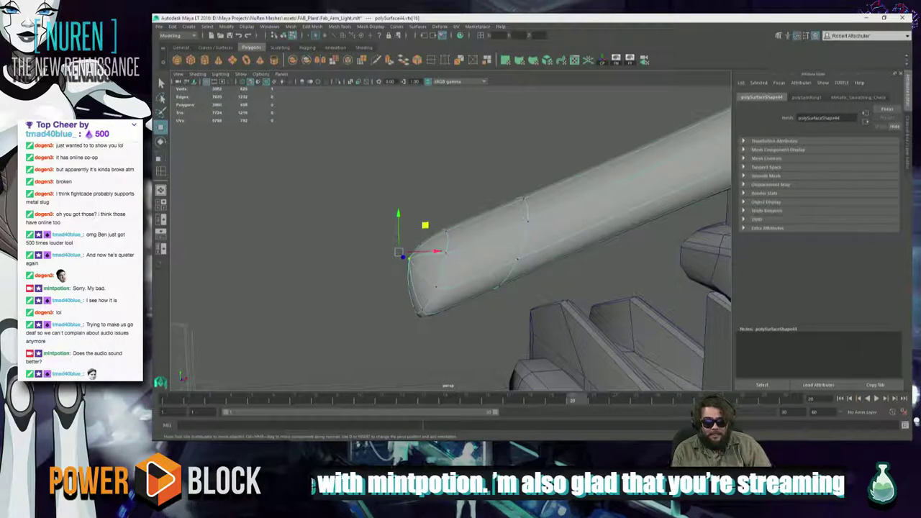
Try to reposition an edge on the side of the tube's tip with the Slide Edge tool and undo the slide
left_click_drag(391, 297, 425, 276, "alt")
right_click(421, 278)
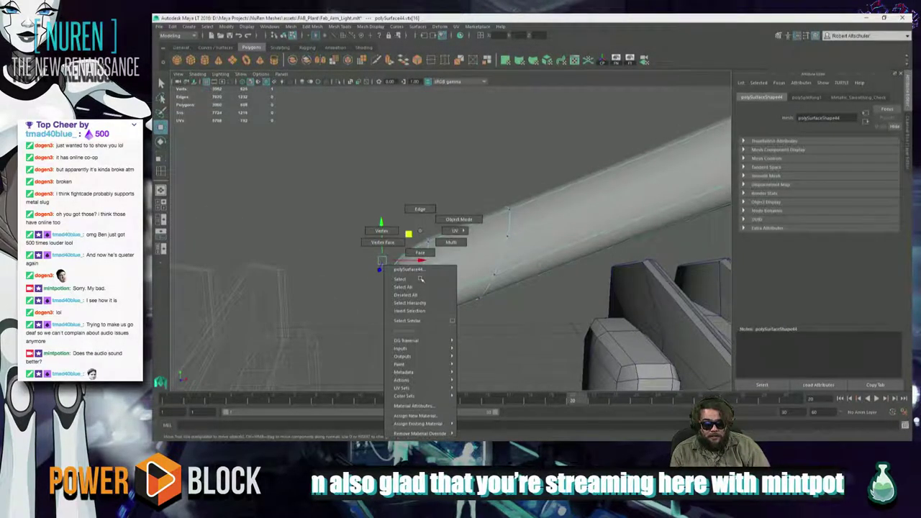
left_click(421, 279)
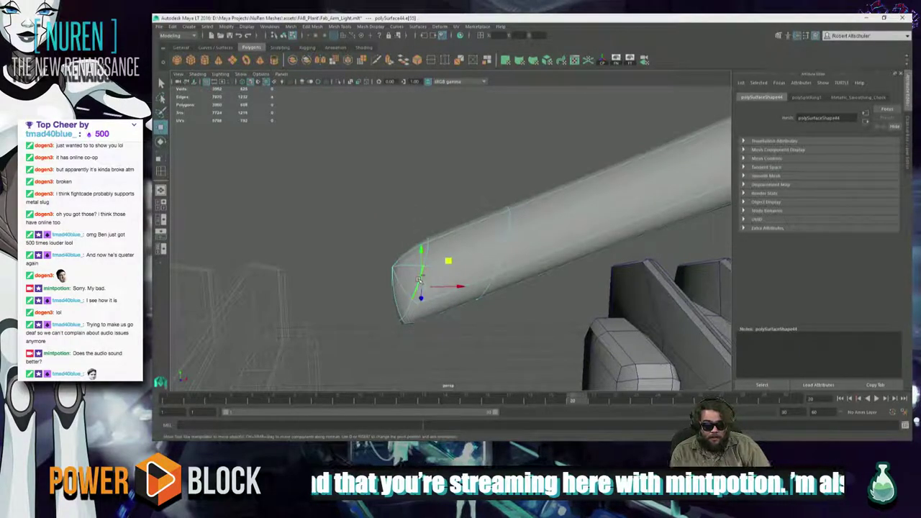
right_click(420, 279, "shift")
right_click(421, 279, "shift")
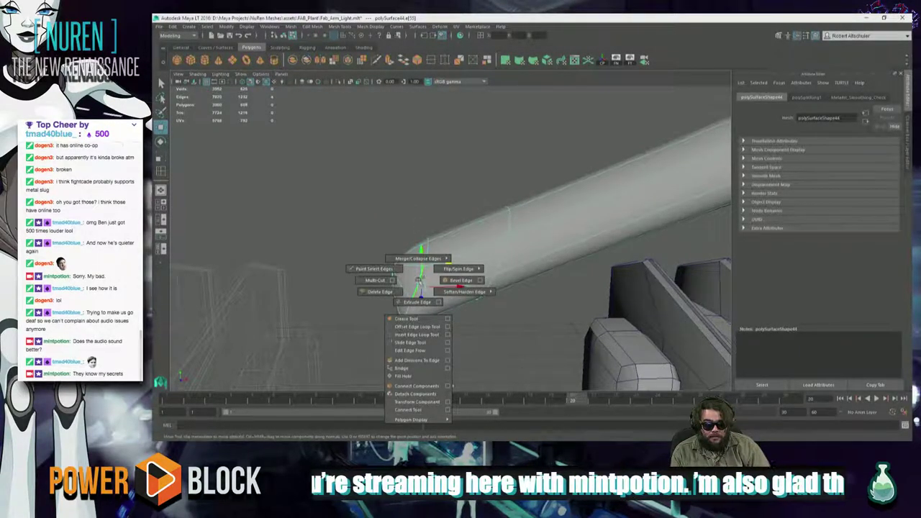
left_click(410, 342)
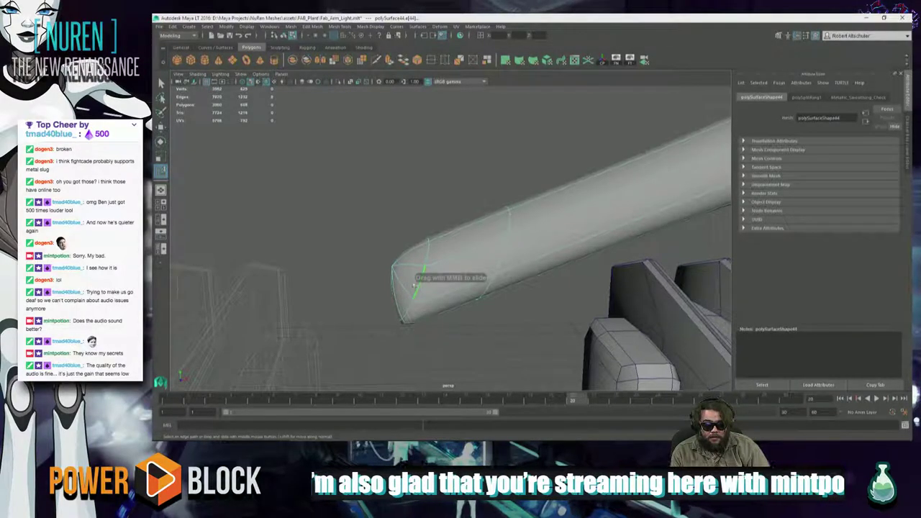
key("ctrl+z")
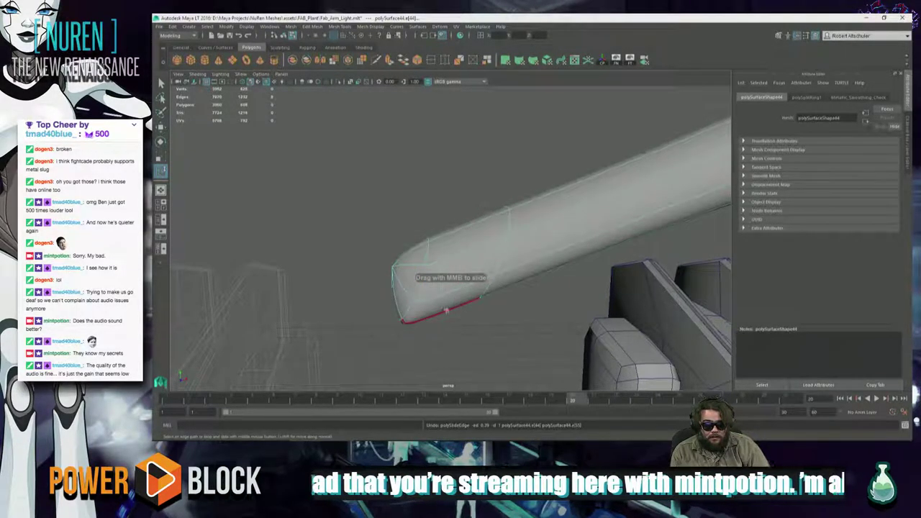
left_click(374, 302)
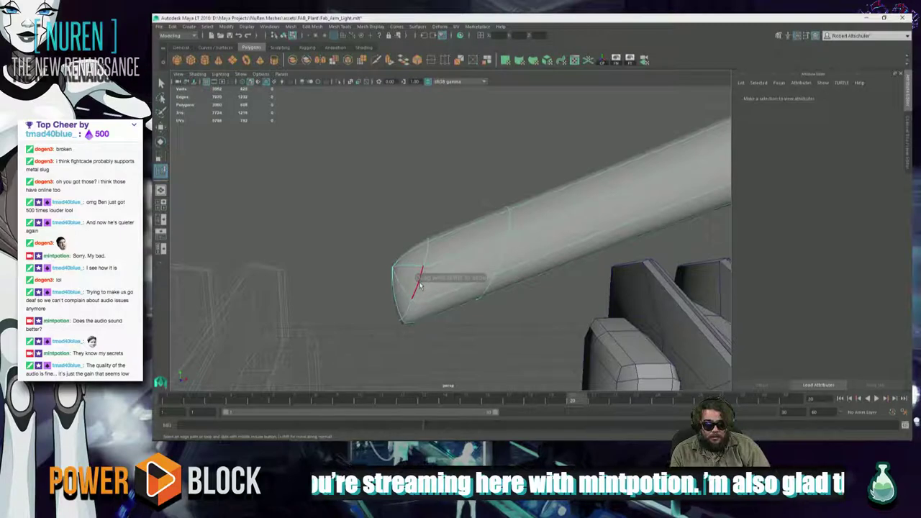
left_click(403, 285)
left_click(369, 317)
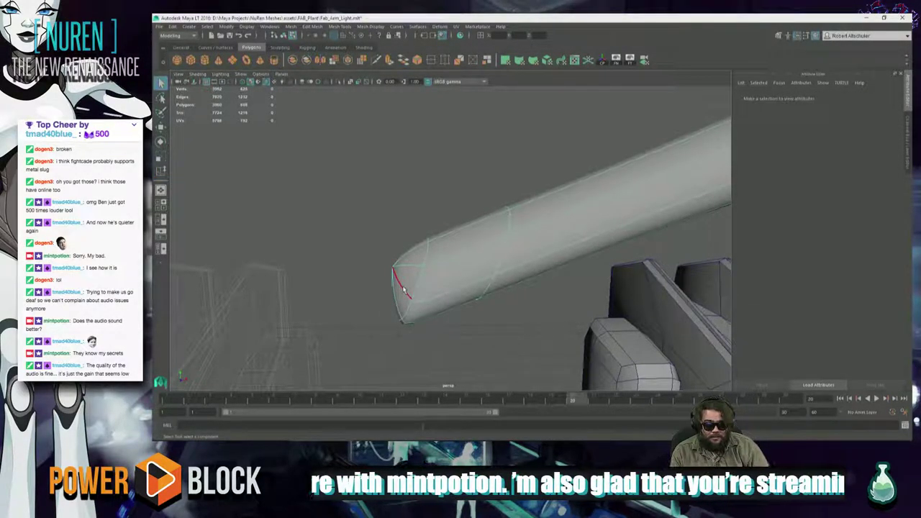
Select the end-cap faces at the tube's tip and extrude them
left_click(416, 286)
right_click(415, 287)
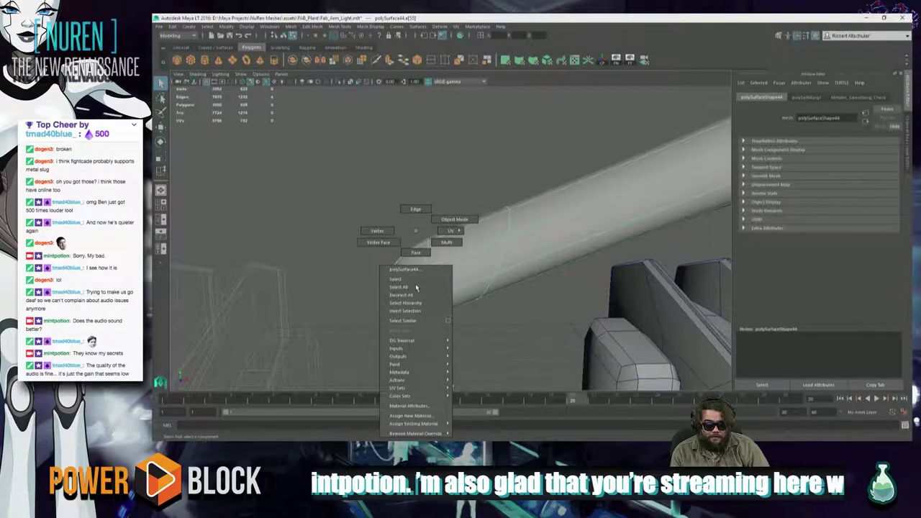
left_click(380, 303)
left_click_drag(380, 303, 385, 302, "alt")
left_click(397, 301)
right_click_drag(398, 301, 397, 254)
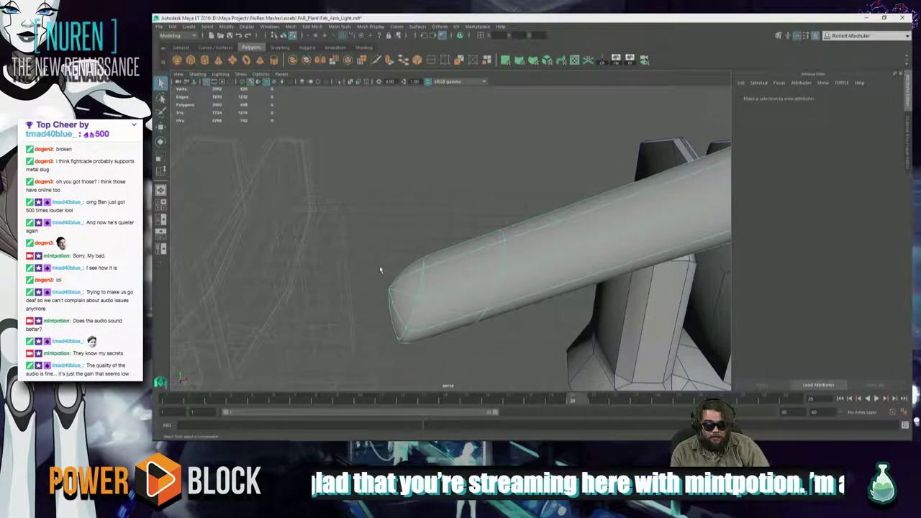
left_click_drag(396, 303, 485, 272)
right_click_drag(487, 267, 481, 299, "shift")
left_click_drag(481, 300, 370, 265, "alt")
key("r")
key("ctrl+z")
Move the extruded end-cap faces inward so they sit recessed within the tube's rim
right_click_drag(363, 266, 392, 270, "alt")
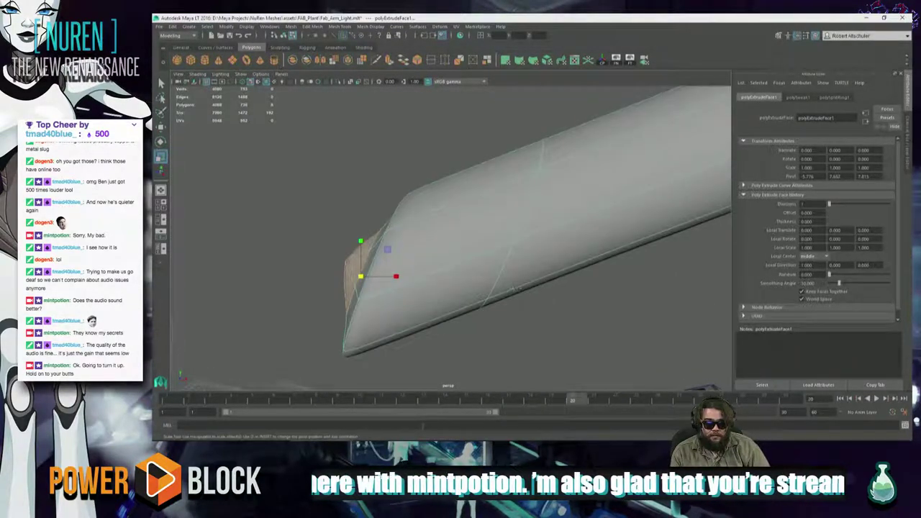
middle_click_drag(381, 270, 517, 272, "alt")
right_click_drag(516, 272, 572, 282, "alt")
middle_click_drag(572, 282, 530, 267, "alt")
right_click_drag(530, 267, 511, 267, "alt")
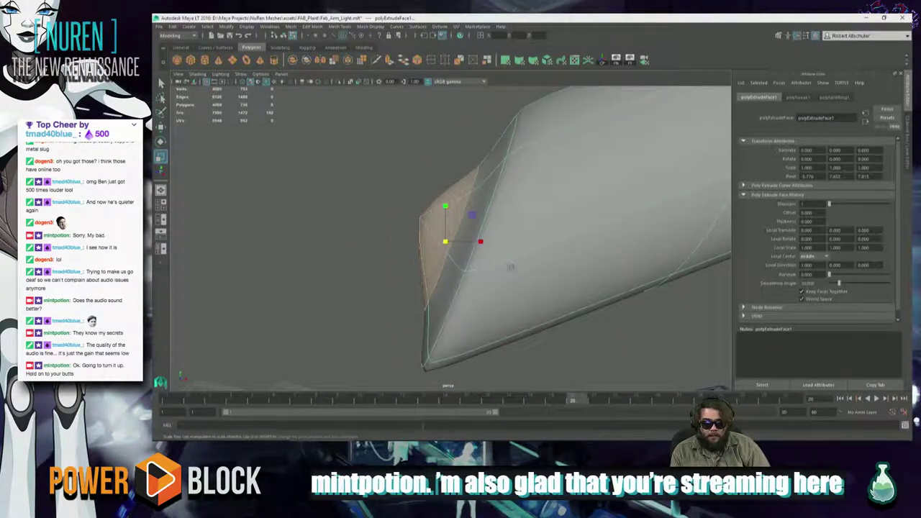
middle_click_drag(511, 267, 522, 286, "alt")
key("w")
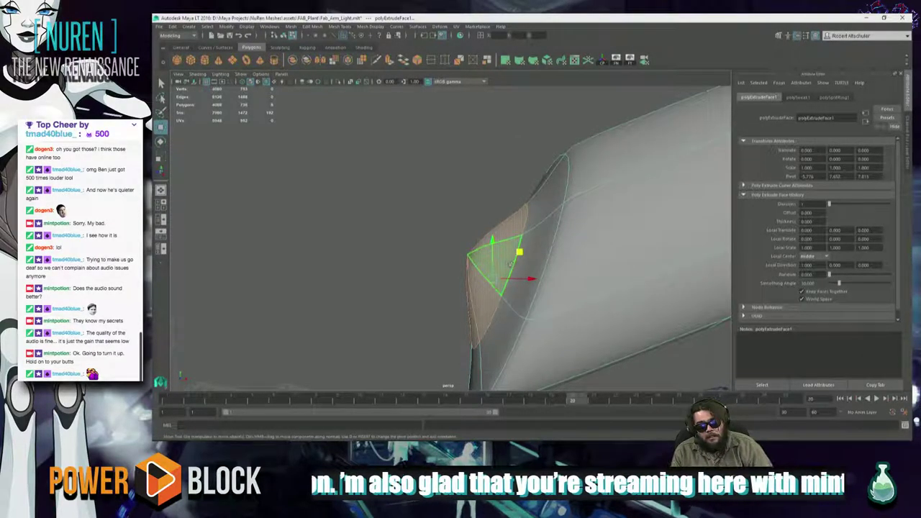
left_click_drag(518, 251, 546, 255)
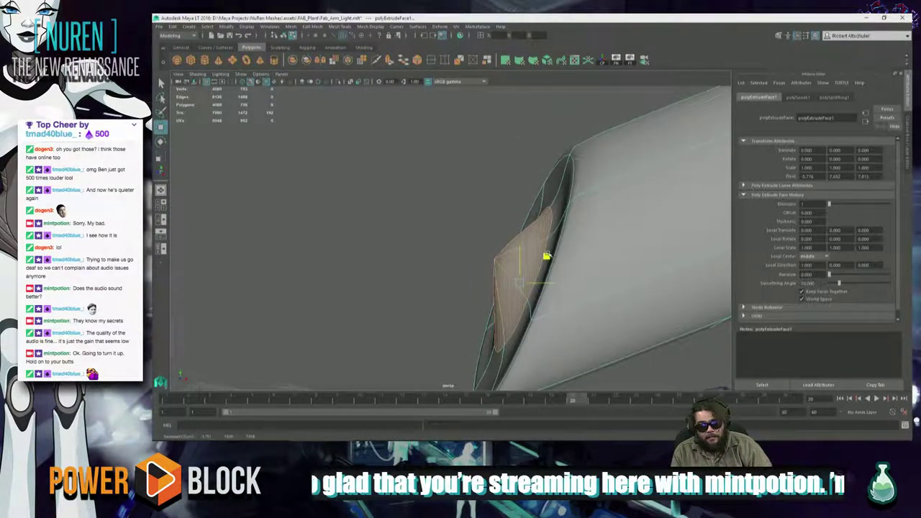
Extrude the recessed end-cap faces at the tube's tip again and pull them out past the rim
mouse_move(444, 296)
left_mouse_down("alt")
mouse_move(564, 296)
mouse_move(448, 312)
mouse_move(492, 285)
mouse_move(444, 285)
left_mouse_up("alt")
scroll(493, 284, "down", 1)
key("f")
scroll(444, 283, "down", 5)
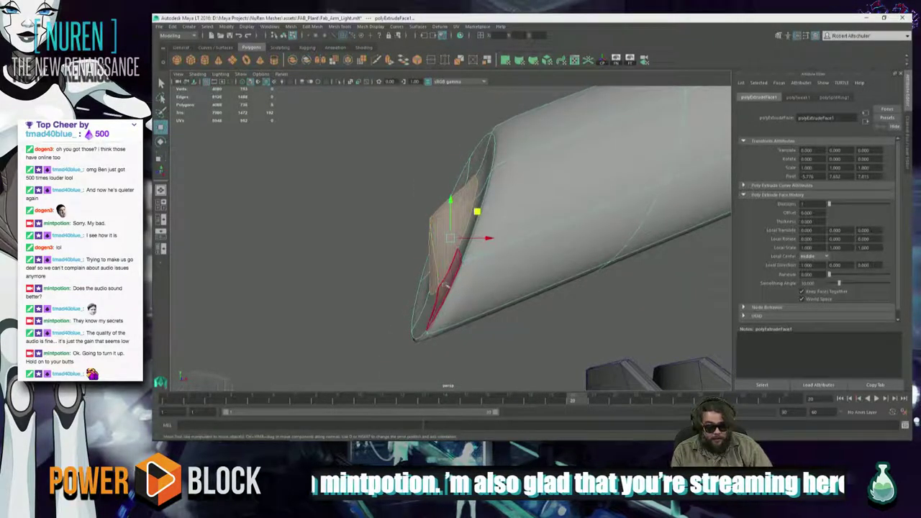
key("ctrl+e")
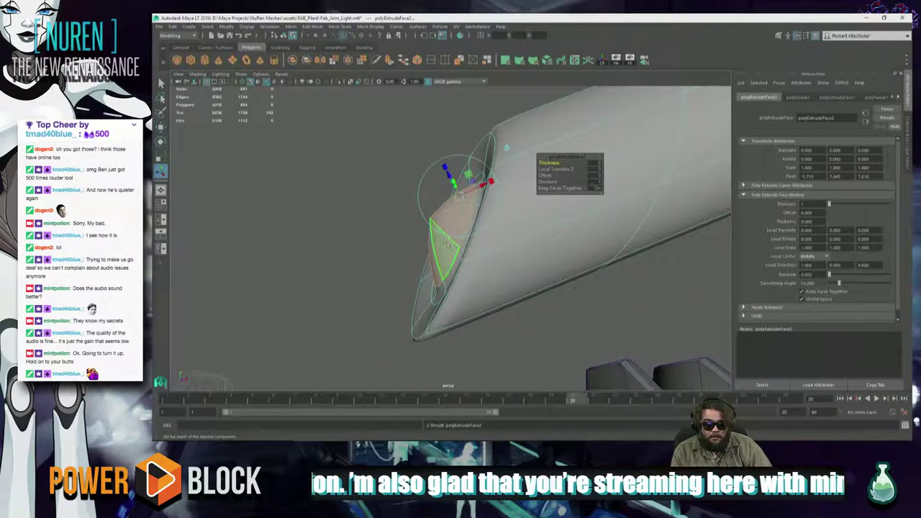
key("e")
key("w")
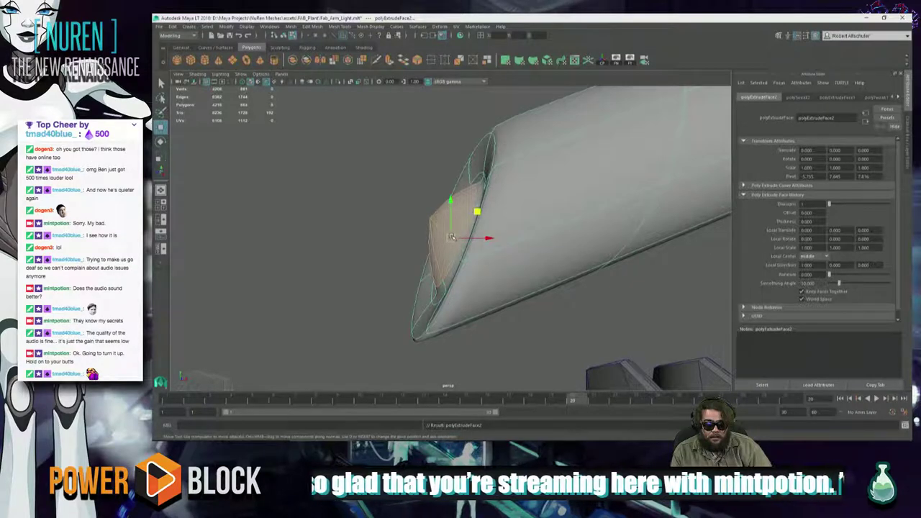
left_click_drag(447, 238, 392, 222)
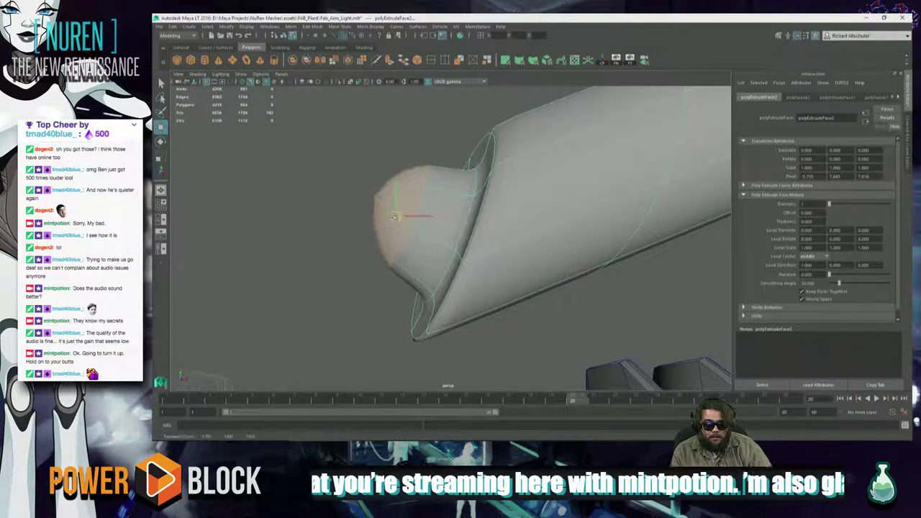
Scale down the protruding end faces and shift them to taper the extrusion towards a point
key("r")
middle_click_drag(410, 260, 312, 243)
left_click_drag(333, 254, 518, 279, "alt")
key("q")
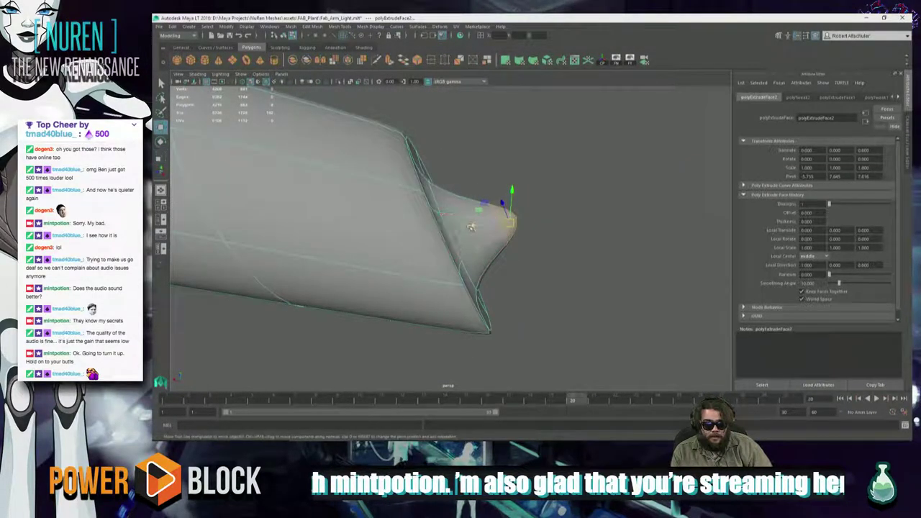
left_click_drag(466, 226, 561, 220)
Adjust the height of the tip's end faces and scale them smaller to sharpen the point
left_click_drag(575, 255, 405, 251, "alt")
scroll(525, 262, "down", 8)
key("e")
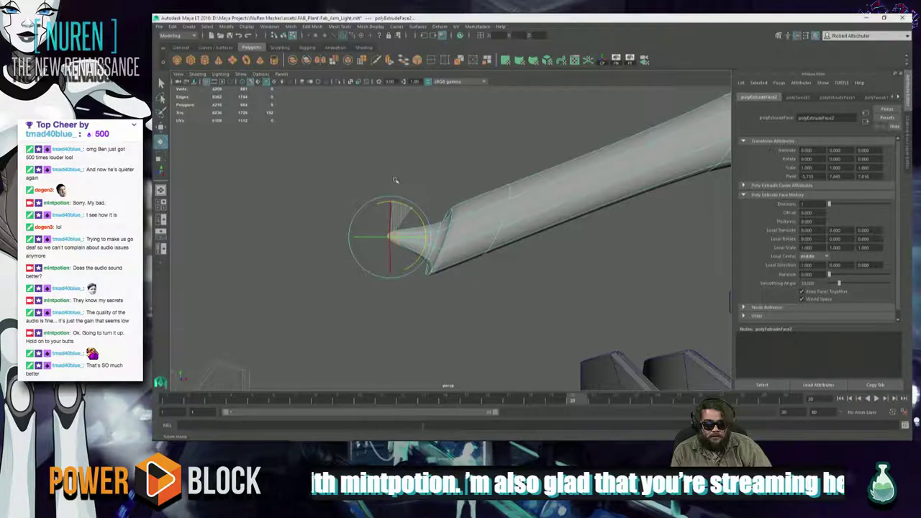
key("w")
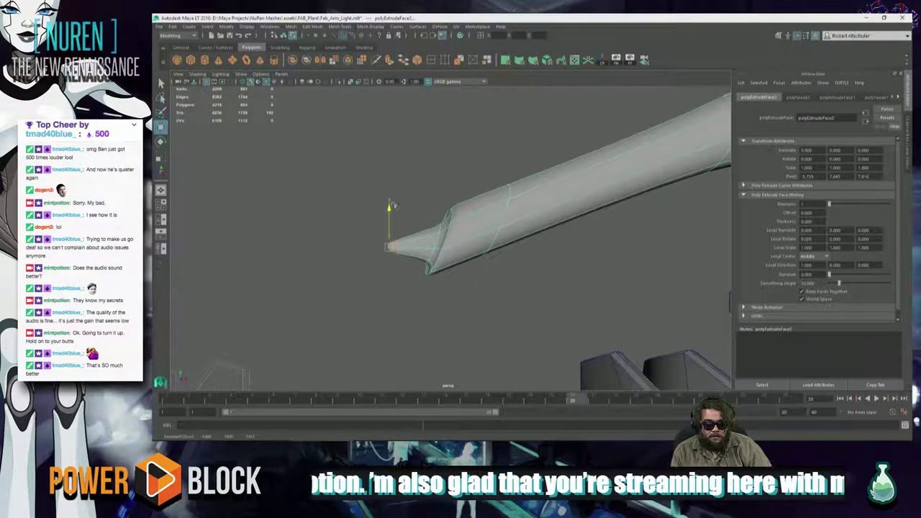
mouse_move(389, 197)
left_mouse_down()
mouse_move(392, 210)
mouse_move(403, 185)
left_mouse_up()
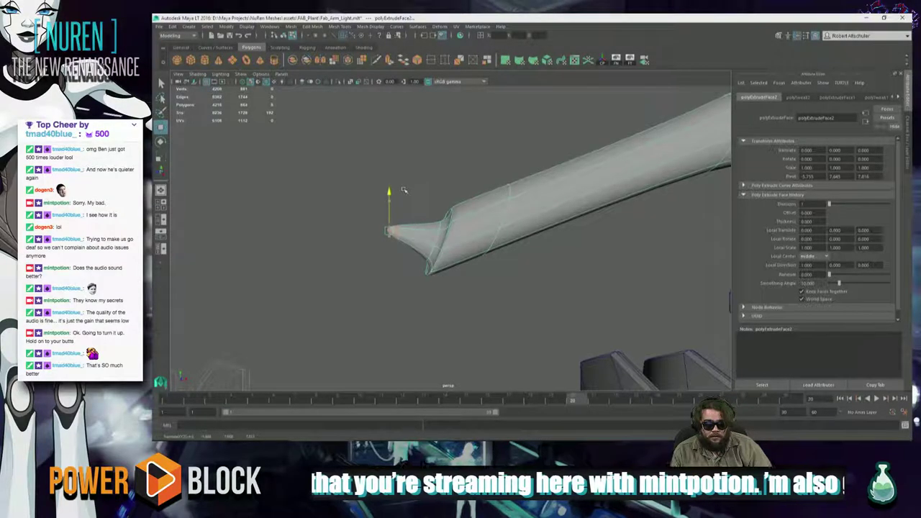
key("e")
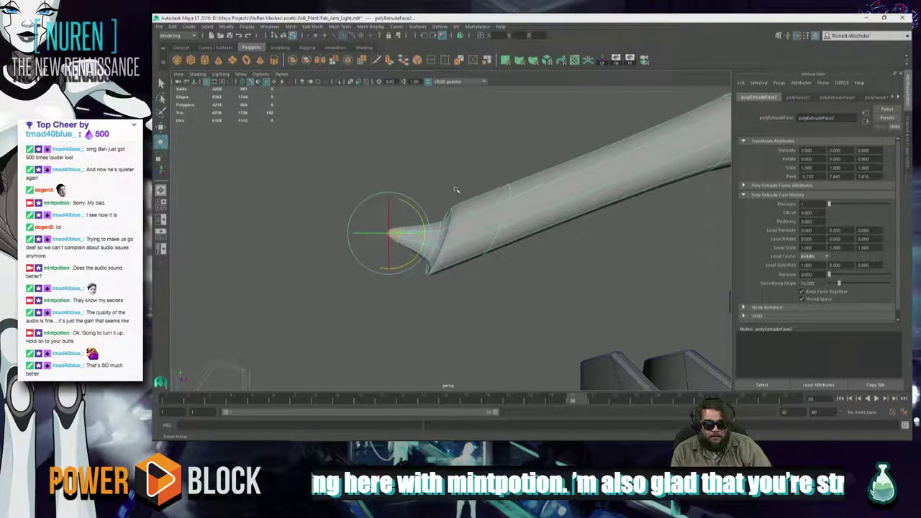
key("r")
middle_click_drag(433, 214, 399, 217)
left_click_drag(399, 217, 489, 209)
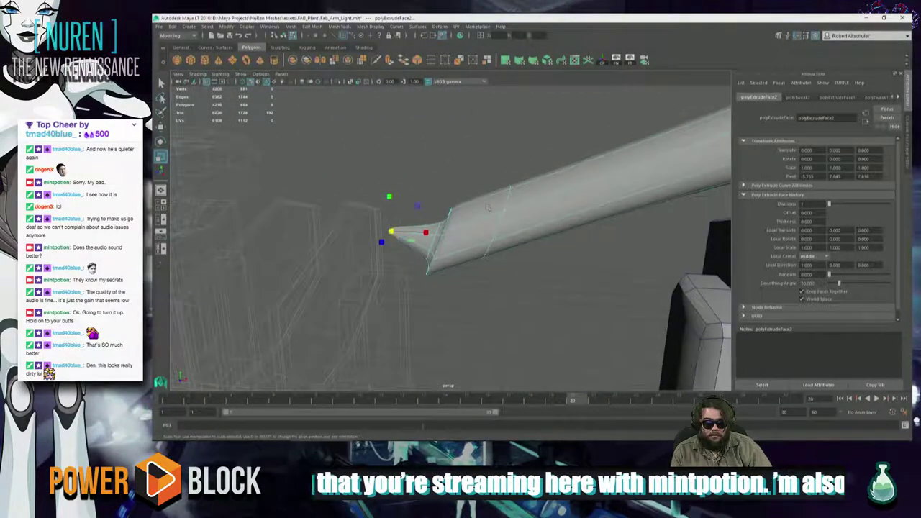
Try to add edge loops around the tube near its tip with the Offset Edge Loop tool and undo them
left_click(509, 206)
mouse_move(512, 203)
right_mouse_down()
mouse_move(511, 185)
mouse_move(509, 196)
mouse_move(556, 222)
mouse_move(508, 197)
right_mouse_up()
left_click(510, 200)
double_click(511, 200)
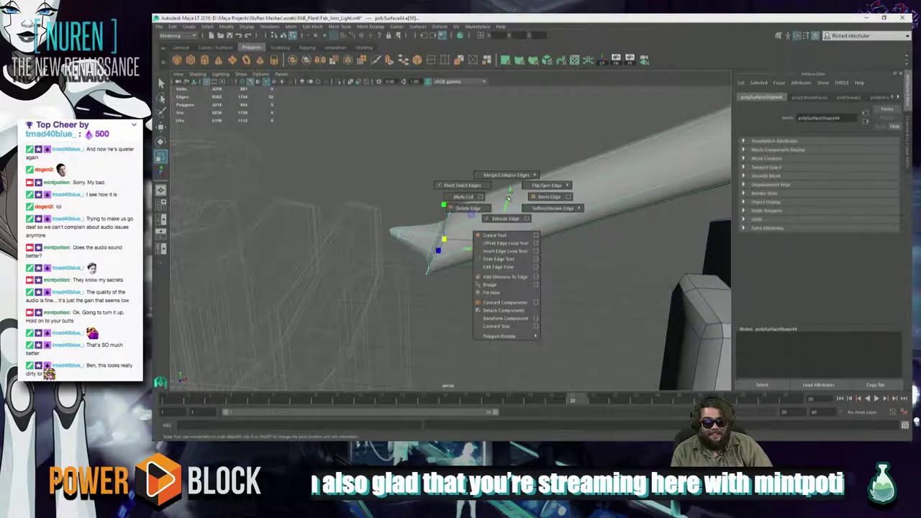
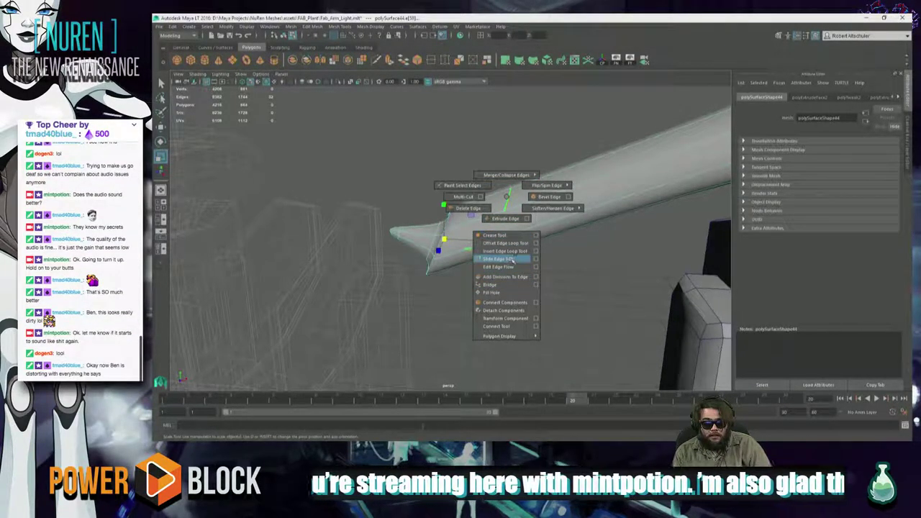
left_click(508, 251)
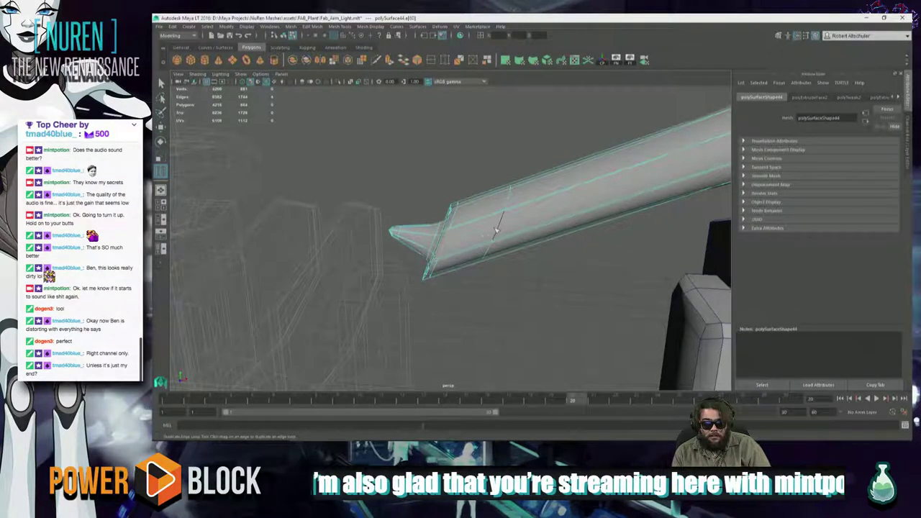
left_click(491, 246)
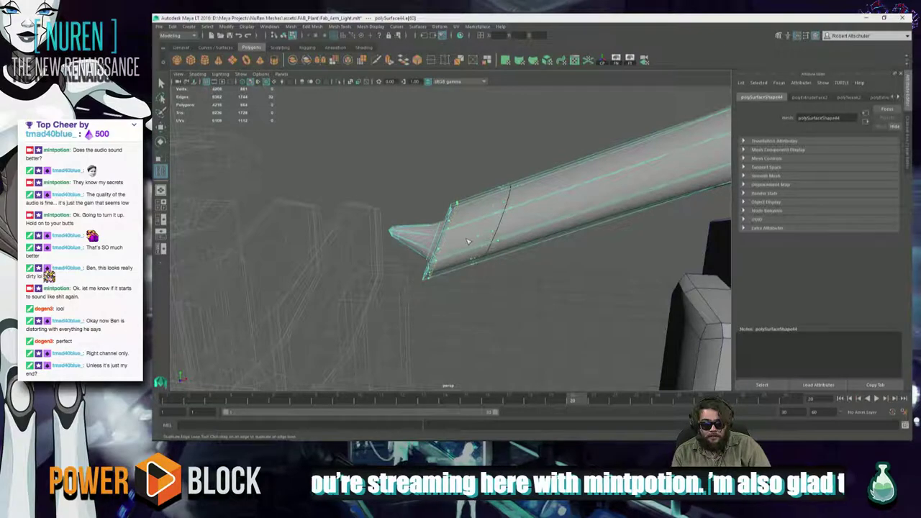
key("ctrl+z")
left_click_drag(591, 196, 603, 207, "alt")
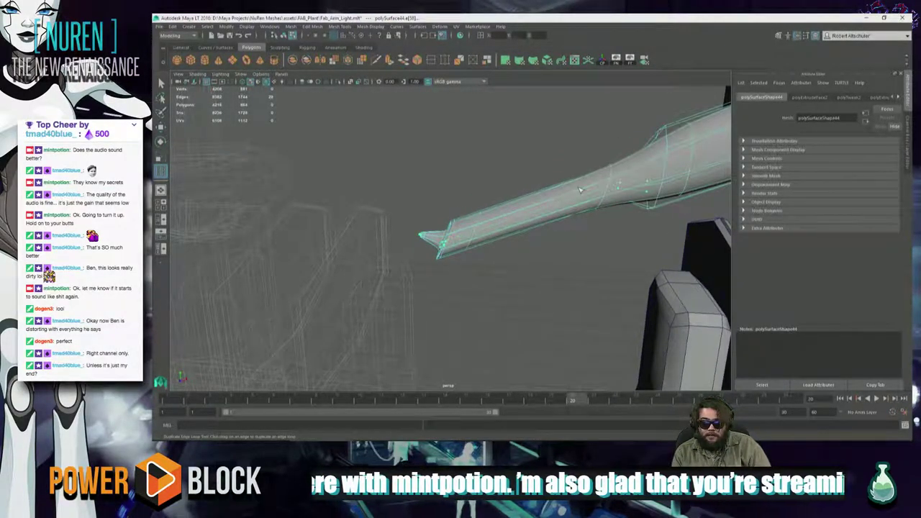
key("ctrl+z")
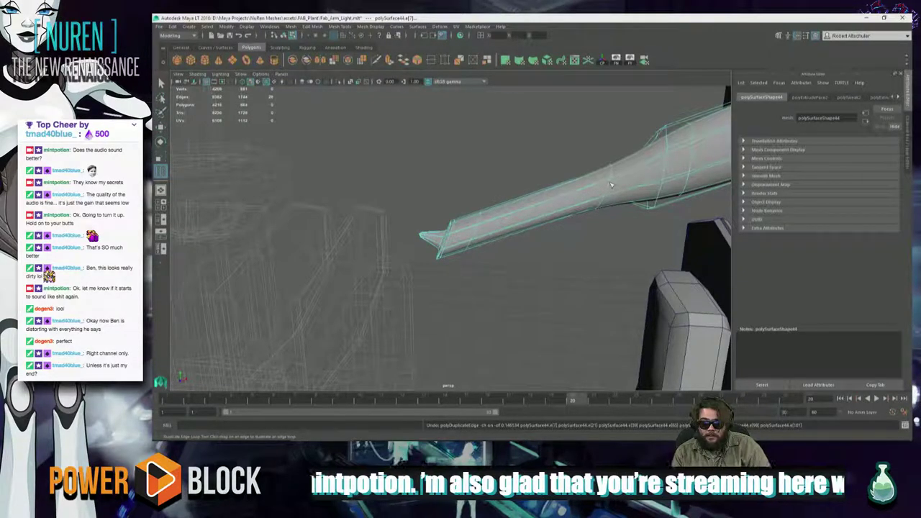
left_click(610, 187)
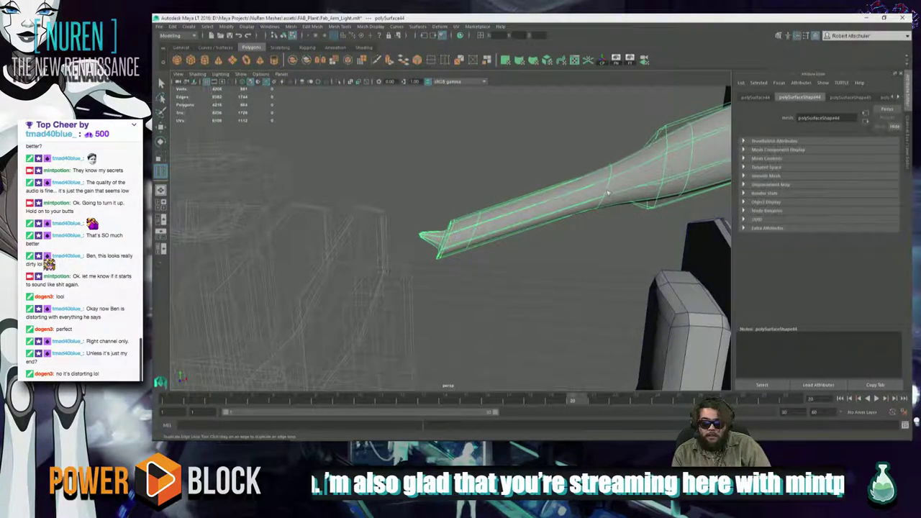
key("q")
Insert several edge loops around the tube's shaft just behind the slanted rim with the Insert Edge Loop tool
key("F10")
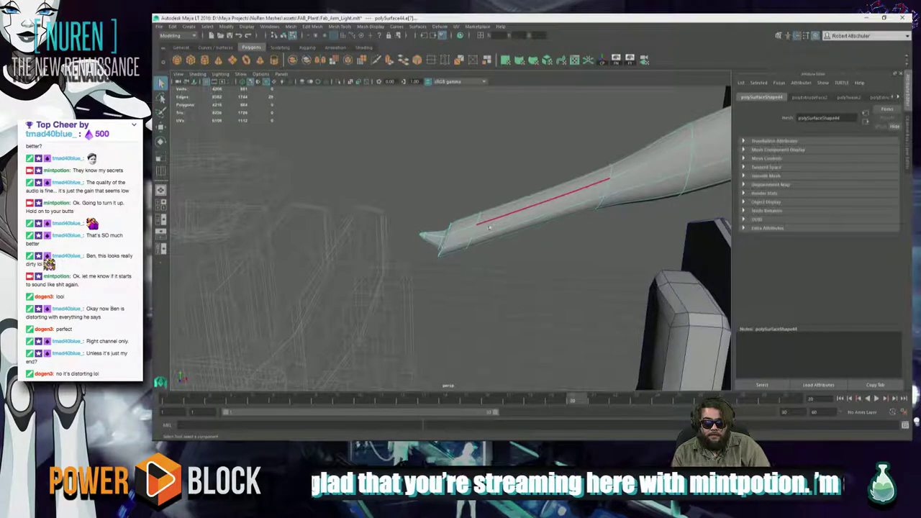
scroll(467, 234, "up", 3)
double_click(549, 200)
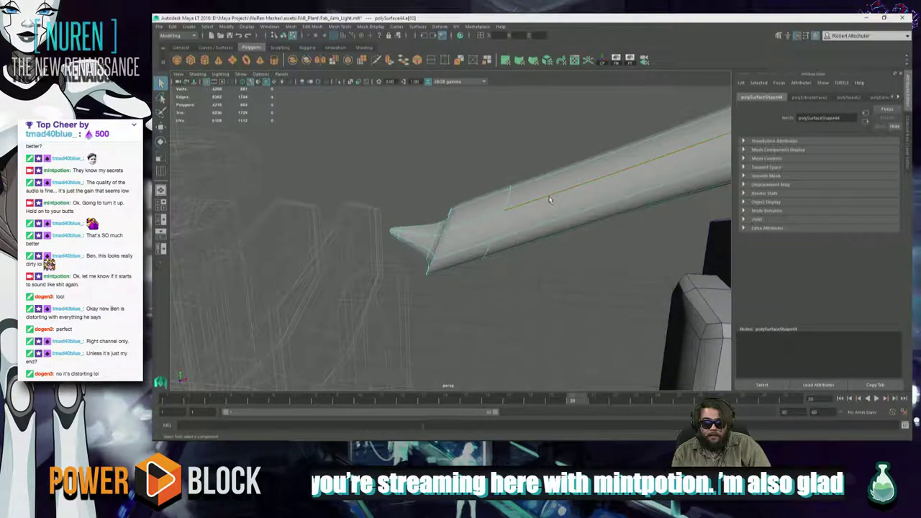
right_click(548, 200)
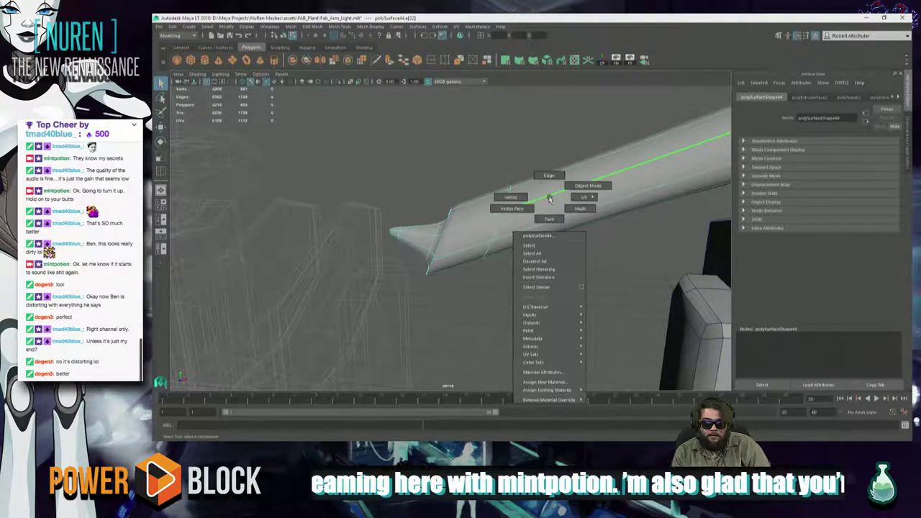
right_click(549, 195, "shift")
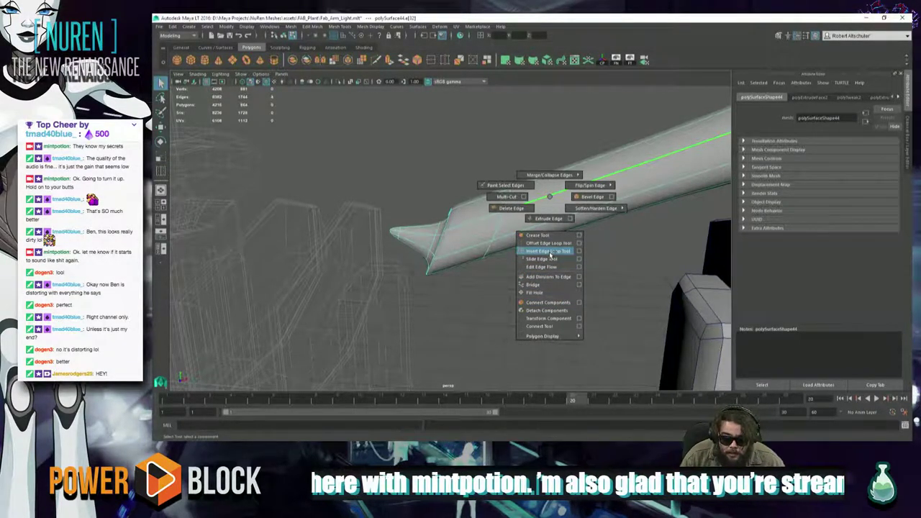
left_click(551, 252)
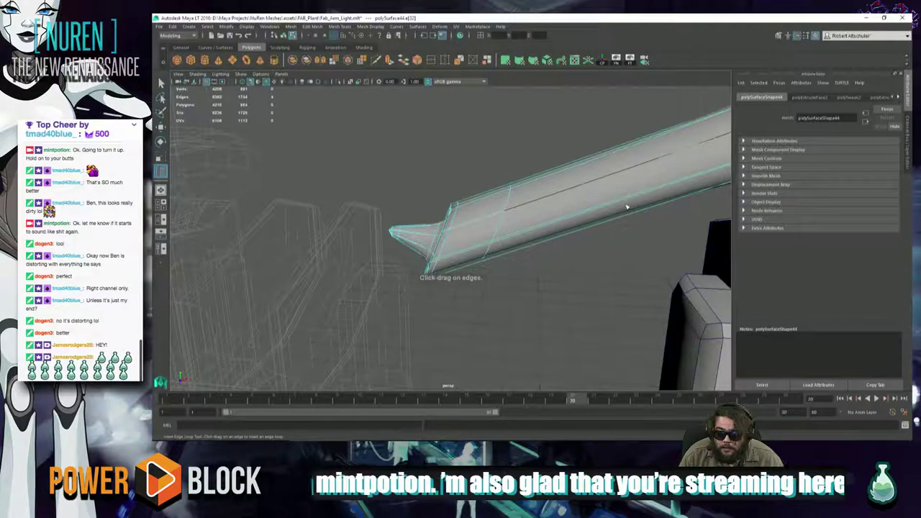
left_click_drag(564, 195, 514, 216)
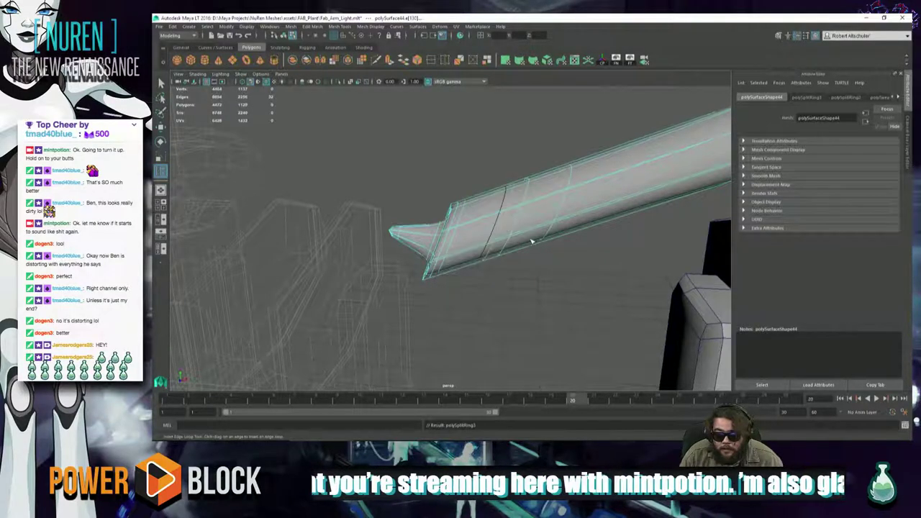
scroll(530, 232, "up", 2)
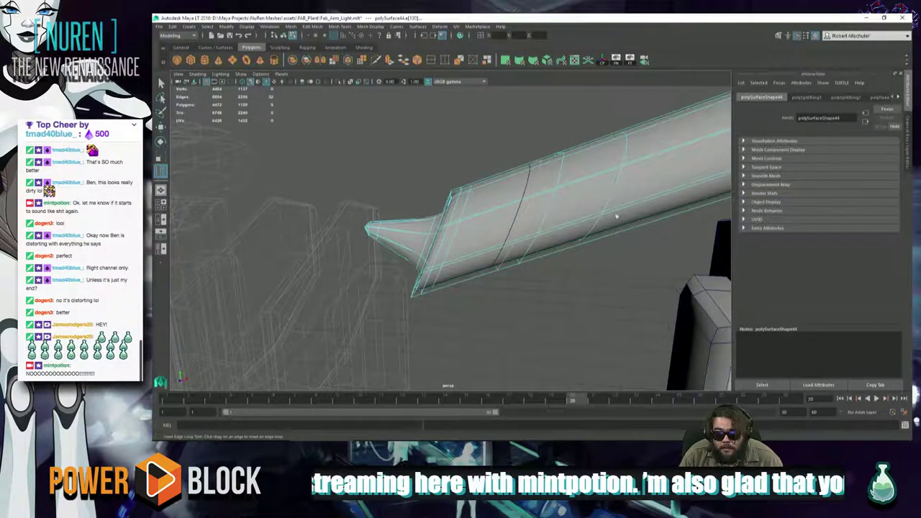
left_click_drag(576, 181, 579, 184)
scroll(571, 204, "up", 5)
scroll(571, 203, "down", 5)
key("w")
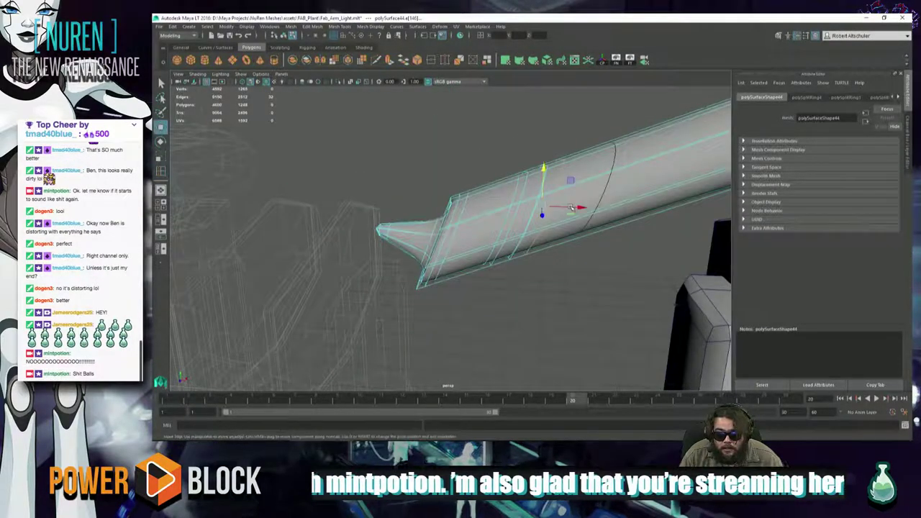
Set the Scale tool's axis orientation to Component and scale up an inserted edge loop behind the tip into a flared ridge
key("q")
double_click(545, 179)
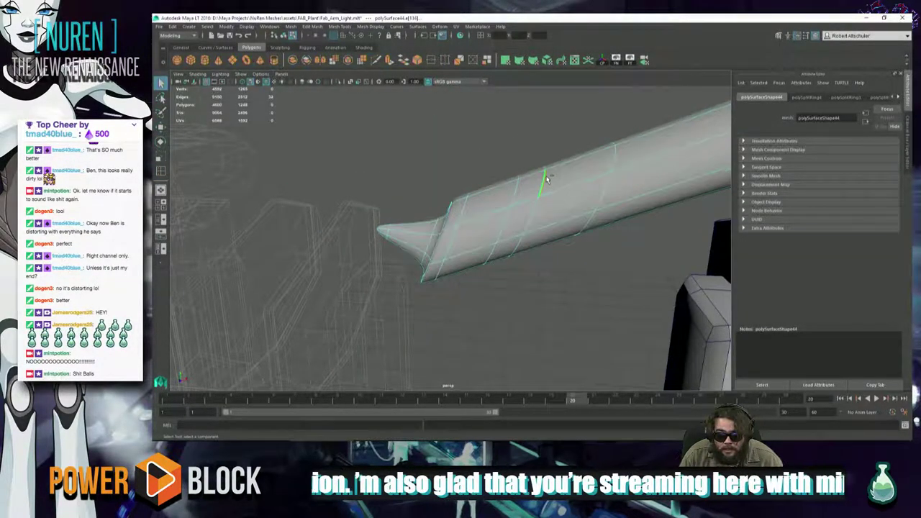
key("r")
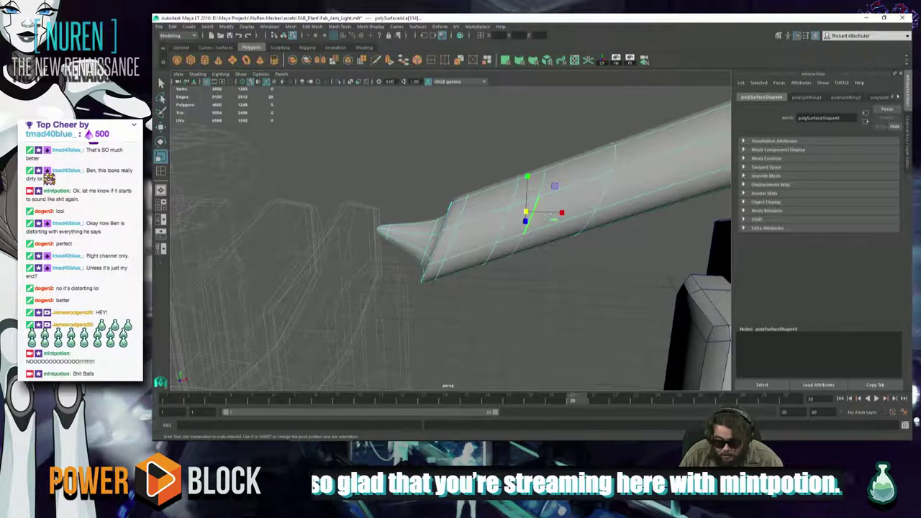
right_click(564, 236)
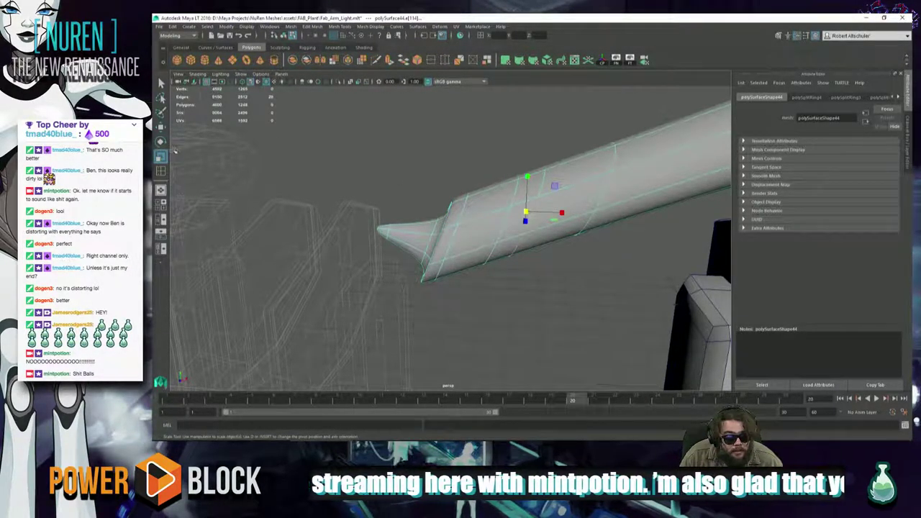
double_click(161, 156)
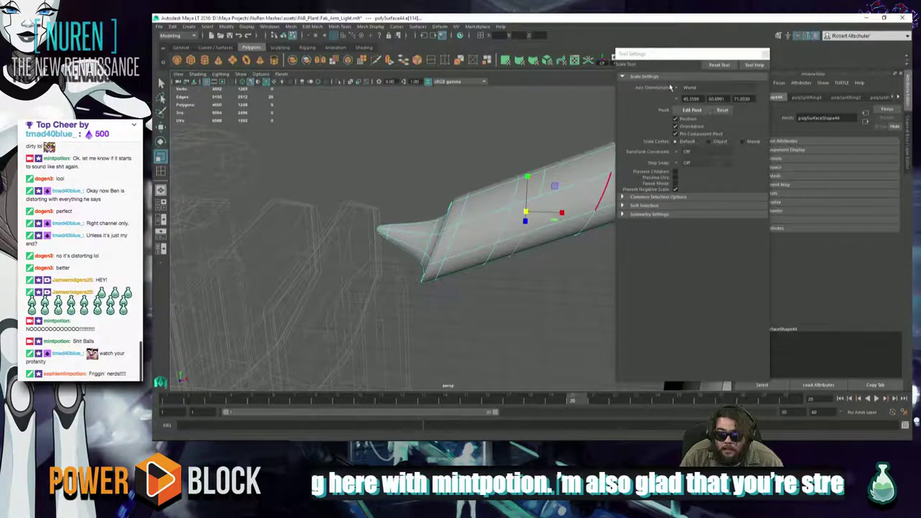
left_click(687, 87)
left_click(690, 104)
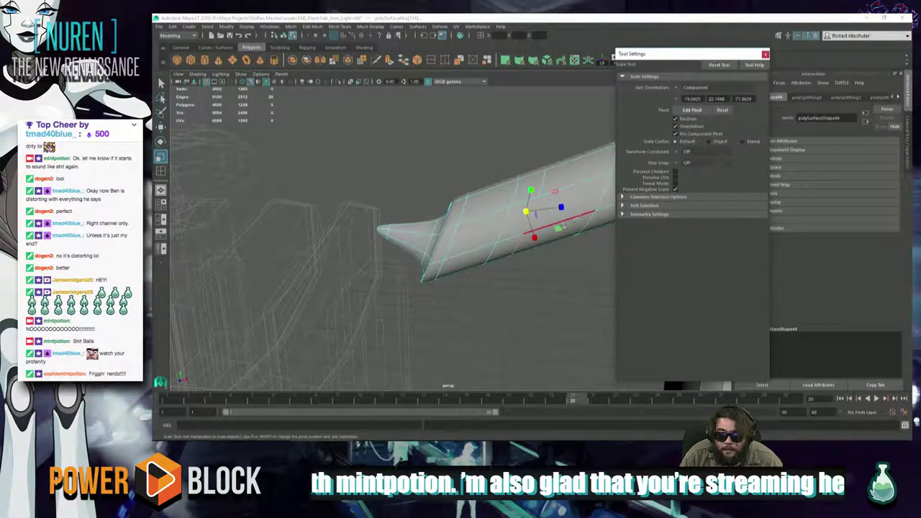
left_click_drag(526, 212, 558, 215)
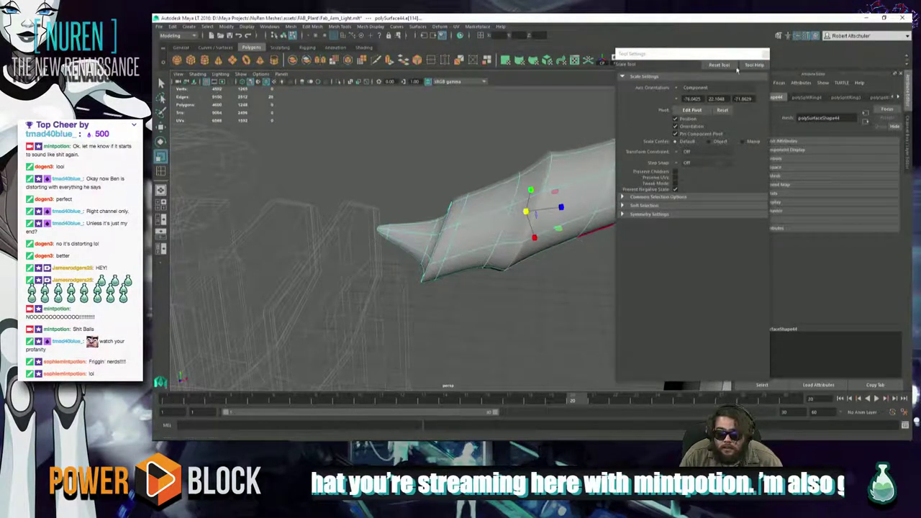
left_click(765, 54)
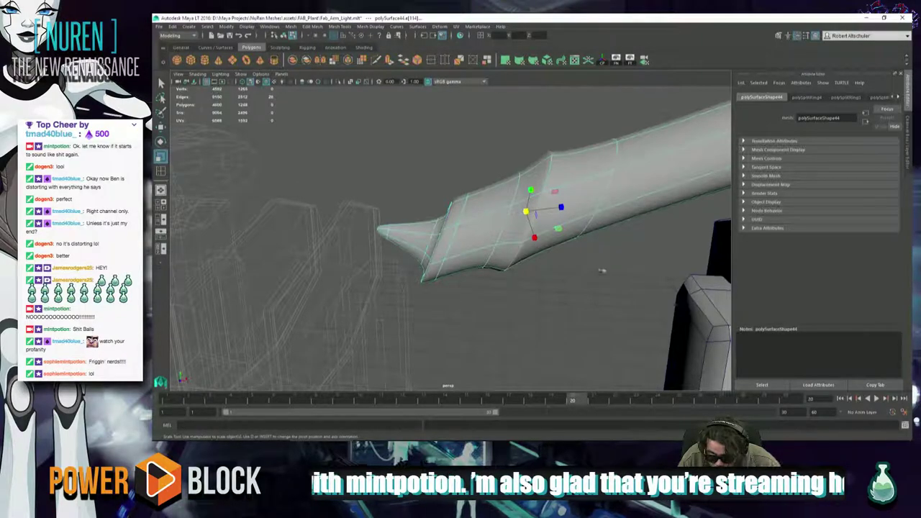
Rotate the flared edge loop behind the tip so its ridge stands more upright
left_click_drag(602, 266, 530, 273, "alt")
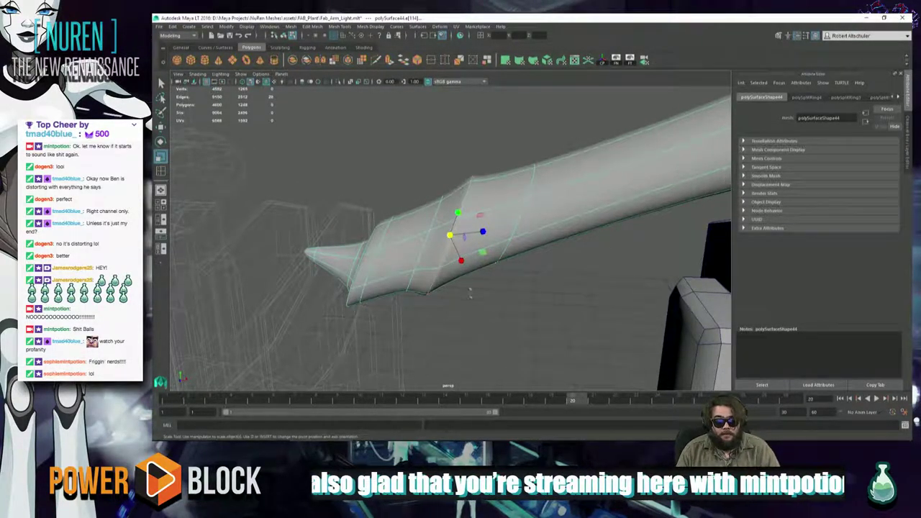
key("w")
left_click_drag(473, 247, 612, 305, "alt")
left_click_drag(486, 309, 499, 272, "alt")
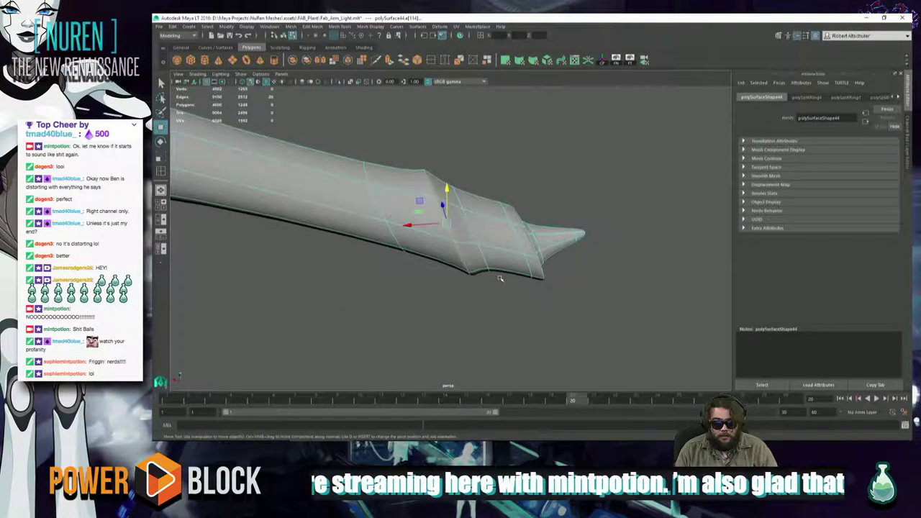
key("e")
left_click_drag(435, 277, 491, 289, "alt")
key("w")
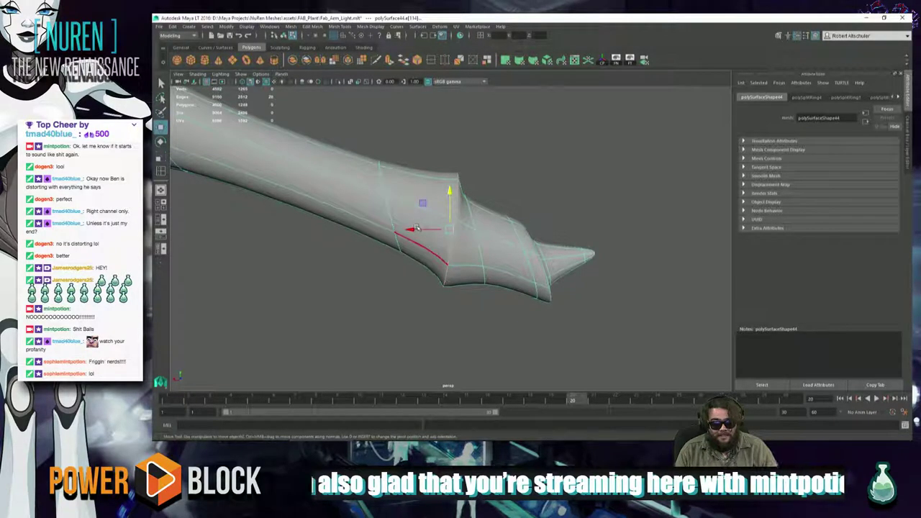
Move the flared edge loop behind the tip back along the shaft, away from the tip, and clear the selection
left_click_drag(411, 229, 377, 225)
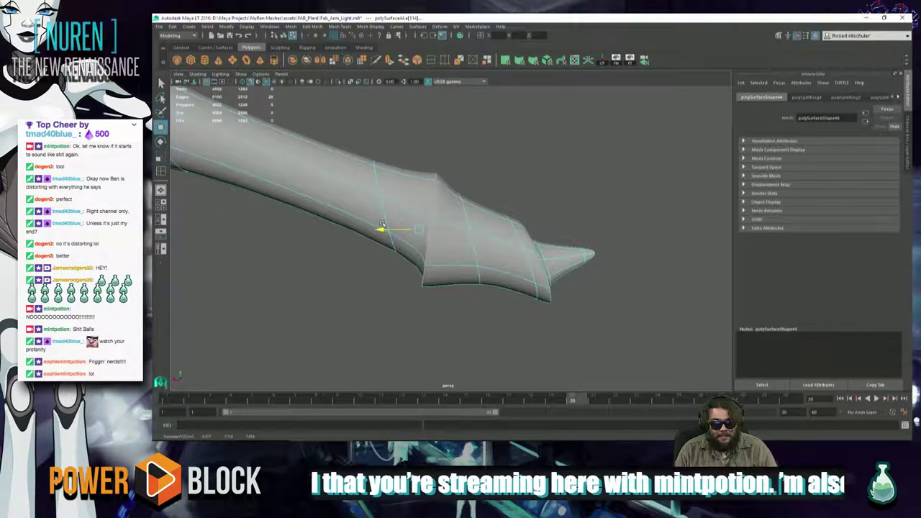
left_click_drag(364, 269, 637, 326, "alt")
scroll(462, 296, "down", 3)
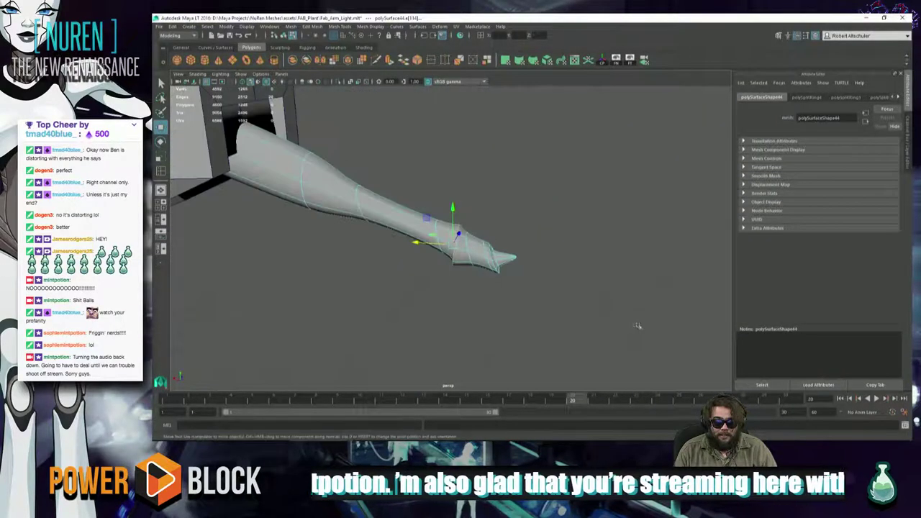
middle_click_drag(353, 260, 528, 330, "alt")
left_click_drag(528, 331, 370, 273, "alt")
left_click(387, 335)
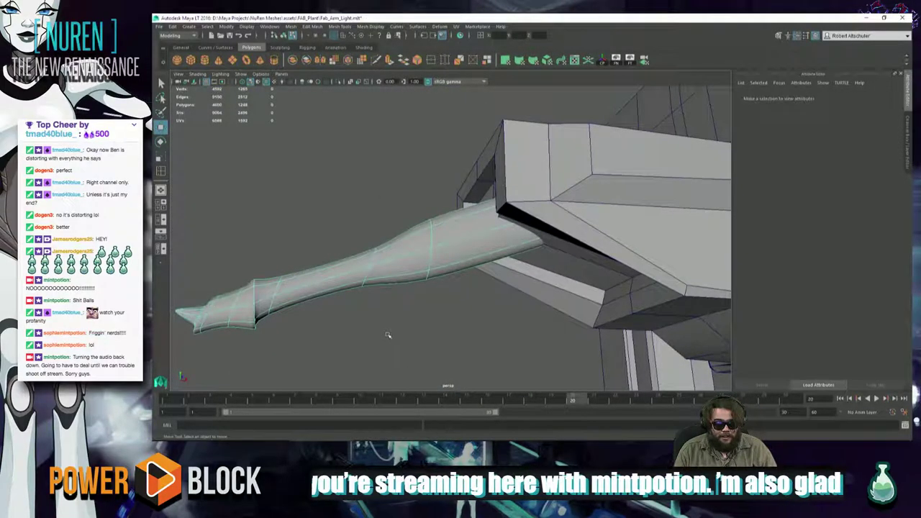
Select the lengthwise edge loops that run along the tube from its base to its tip
left_click(413, 256)
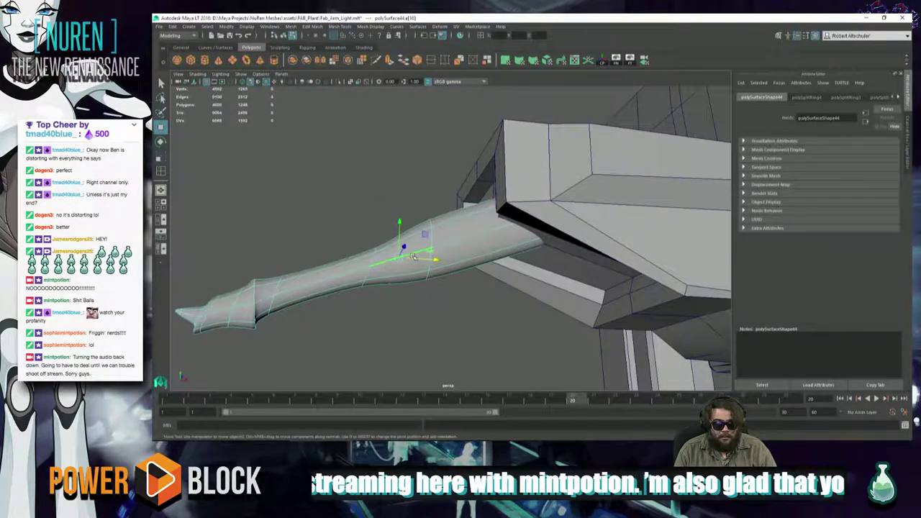
double_click(467, 240)
left_click(387, 287)
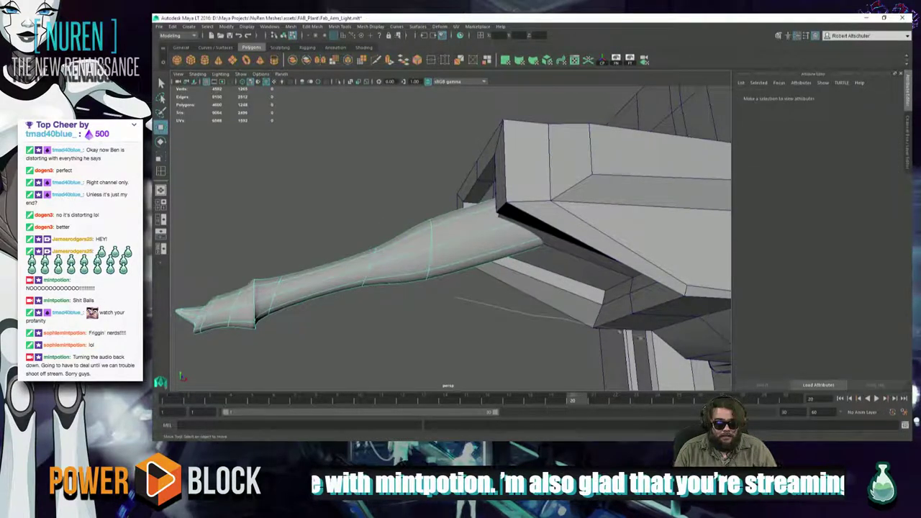
double_click(472, 239)
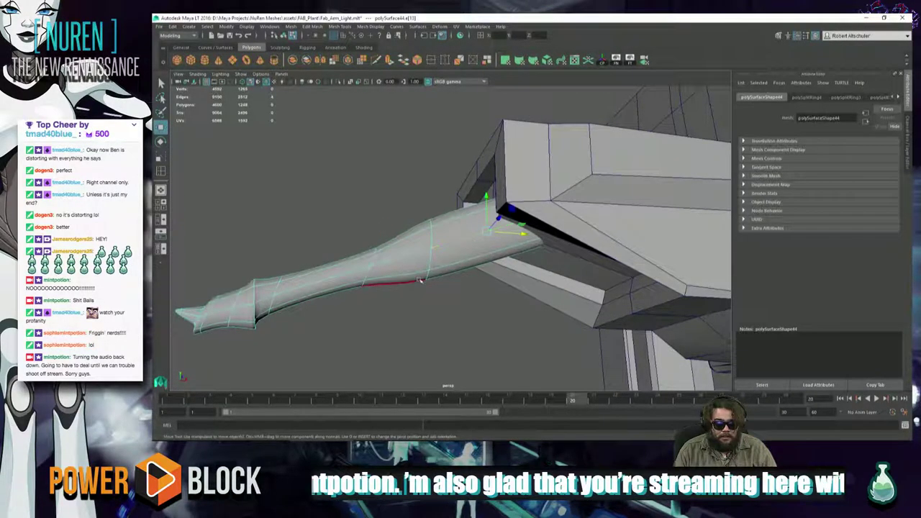
double_click(452, 247)
right_click_drag(405, 296, 416, 224, "alt")
left_click(415, 258)
left_click(420, 260)
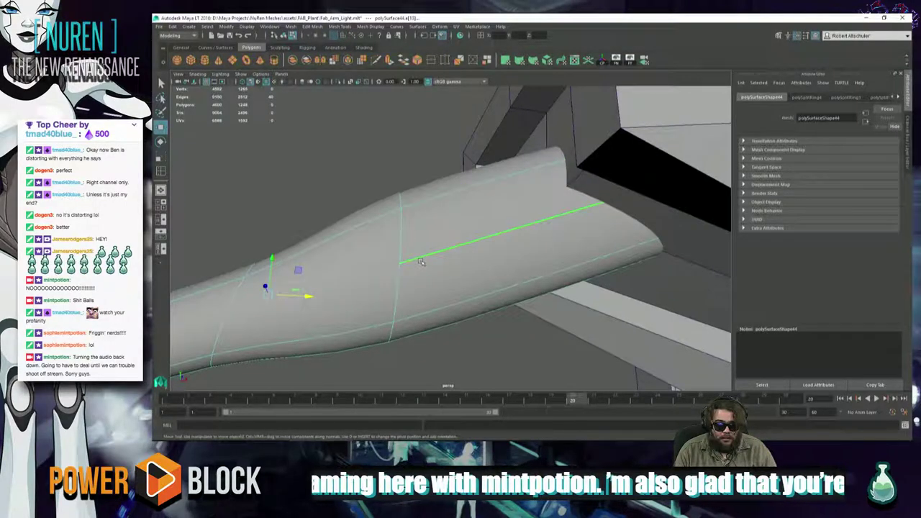
right_click_drag(427, 259, 439, 210)
left_click(441, 248)
left_click(443, 255)
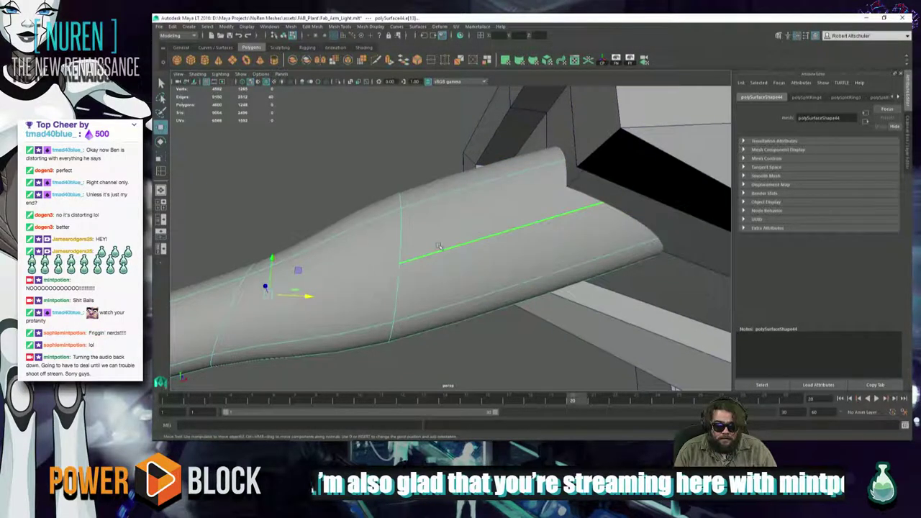
mouse_move(440, 252)
right_mouse_down()
mouse_move(438, 237)
mouse_move(445, 246)
right_mouse_up()
left_click(446, 248)
left_click(446, 248)
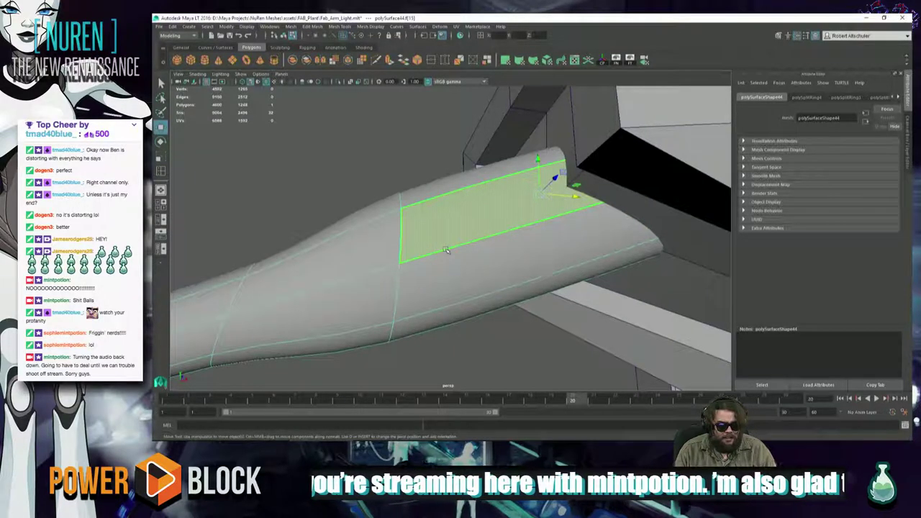
left_click(446, 248)
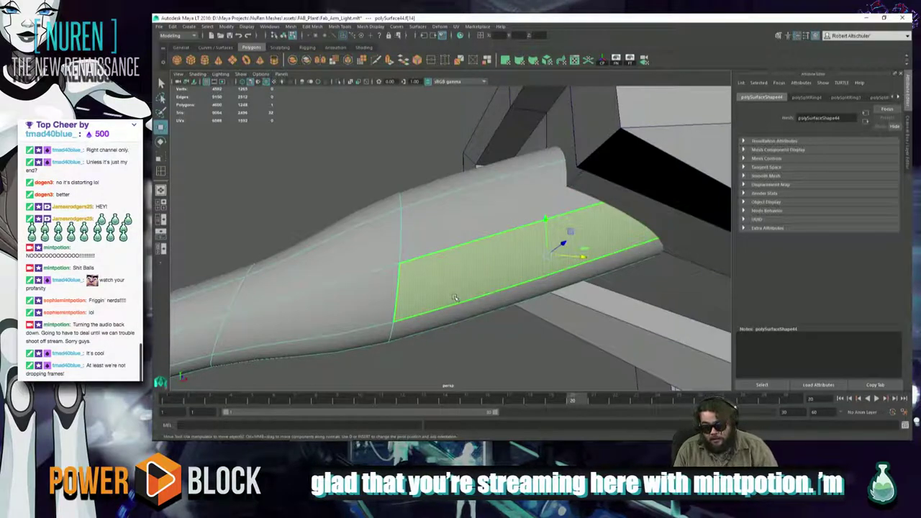
left_click(480, 330)
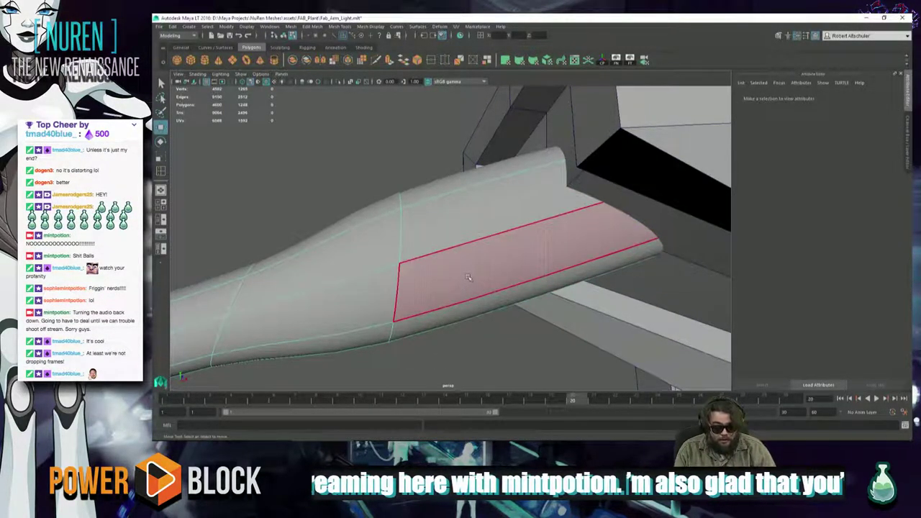
Return the tube mesh to edge selection and bevel its selected lengthwise edge loops
right_click_drag(456, 230, 456, 259)
left_click(466, 247)
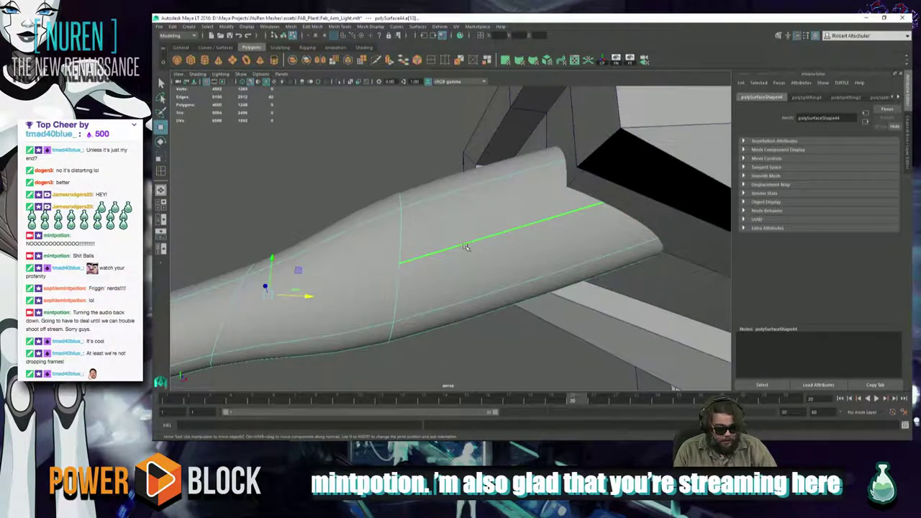
right_click(466, 247, "ctrl")
right_click(466, 246, "ctrl+shift")
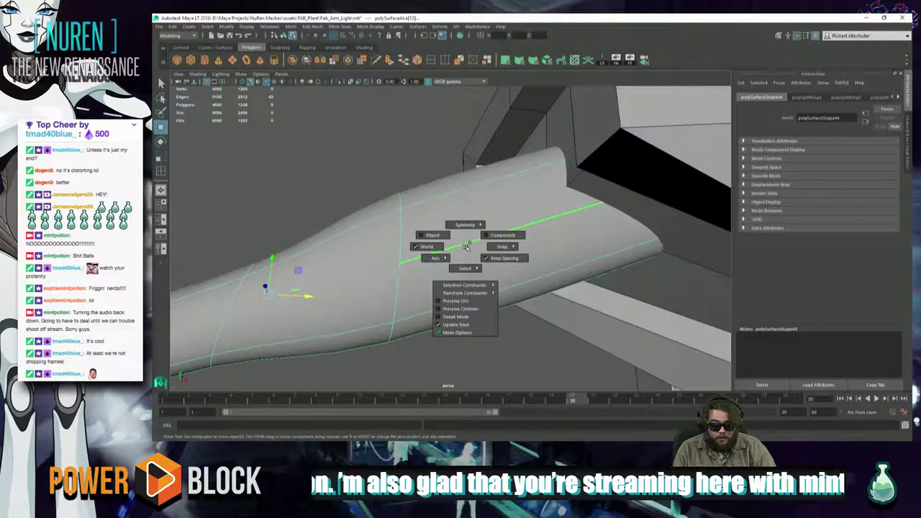
left_click_drag(466, 246, 466, 247)
right_click_drag(466, 247, 466, 247, "shift")
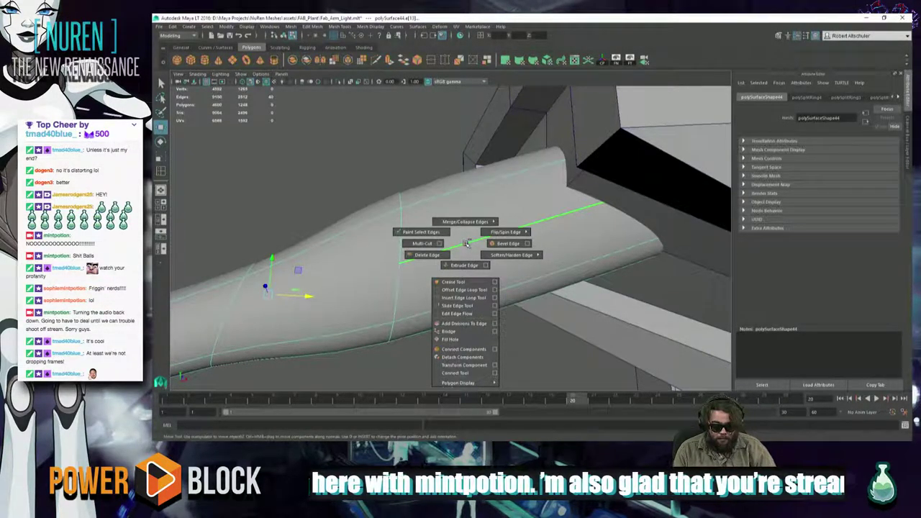
right_click_drag(466, 245, 507, 244, "shift")
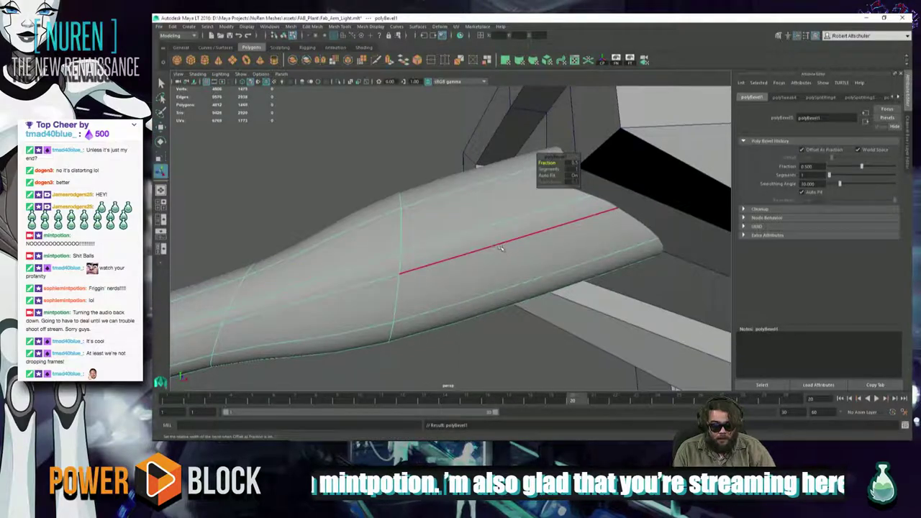
Set the lengthwise bevel to 3 segments with a fraction of 1, and deselect the tube's components
mouse_move(353, 286)
left_mouse_down("alt")
mouse_move(388, 288)
mouse_move(361, 301)
left_mouse_up("alt")
left_click_drag(415, 261, 571, 166, "alt")
mouse_move(420, 241)
left_mouse_down("alt")
mouse_move(335, 251)
mouse_move(539, 209)
mouse_move(466, 244)
mouse_move(417, 251)
left_mouse_up("alt")
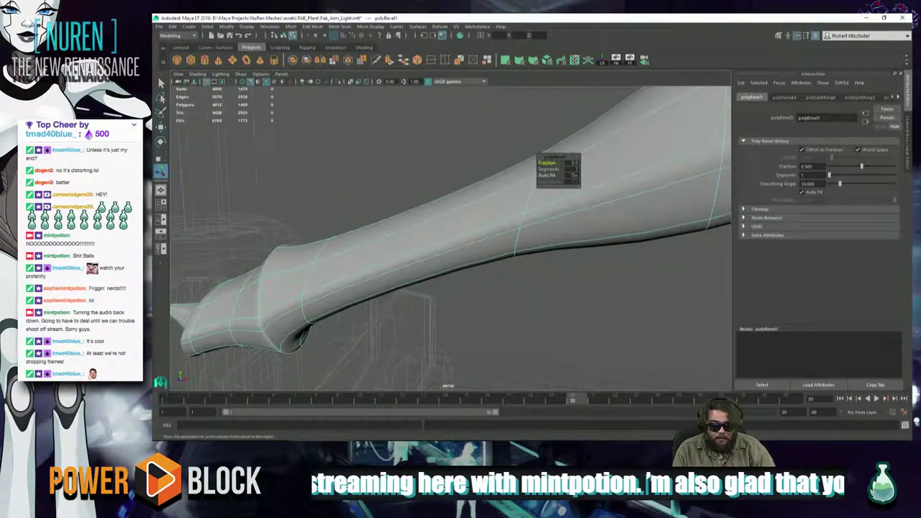
left_click(548, 169)
left_click_drag(553, 169, 555, 169)
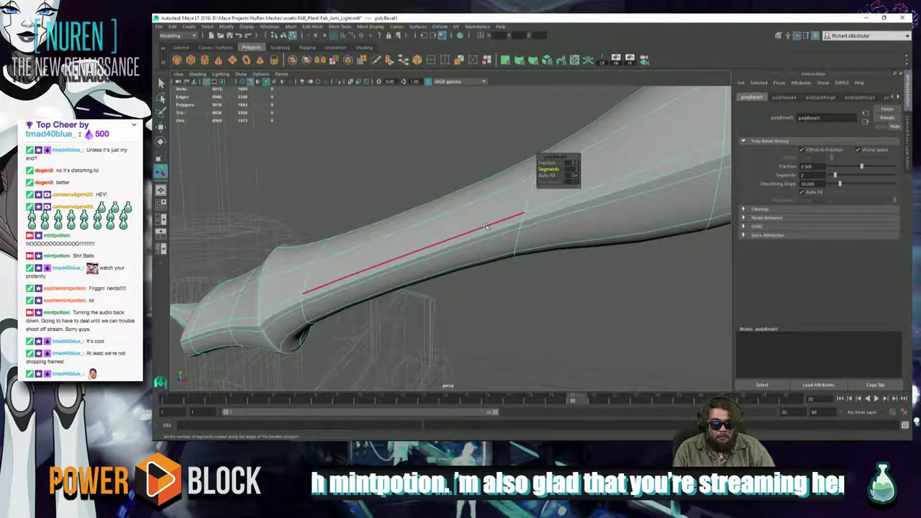
middle_click_drag(438, 237, 309, 252, "alt")
left_click_drag(320, 223, 459, 235, "alt")
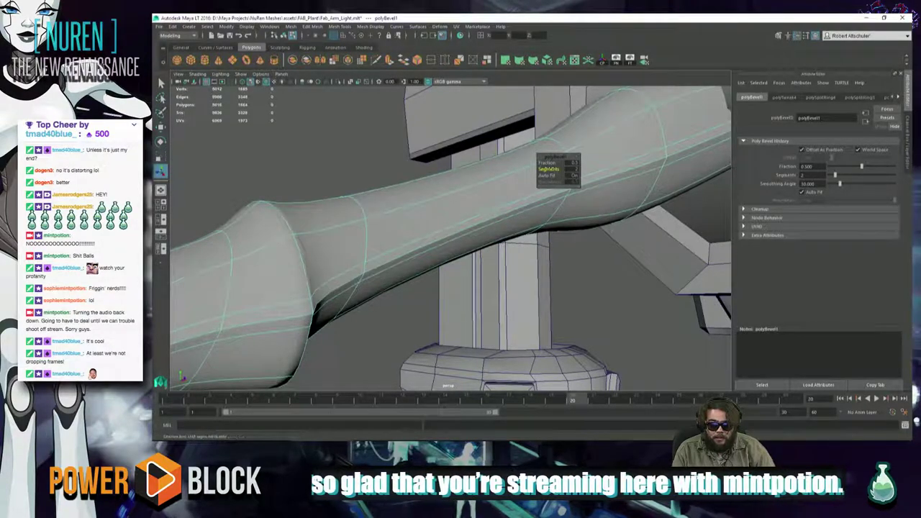
left_click_drag(553, 169, 555, 163)
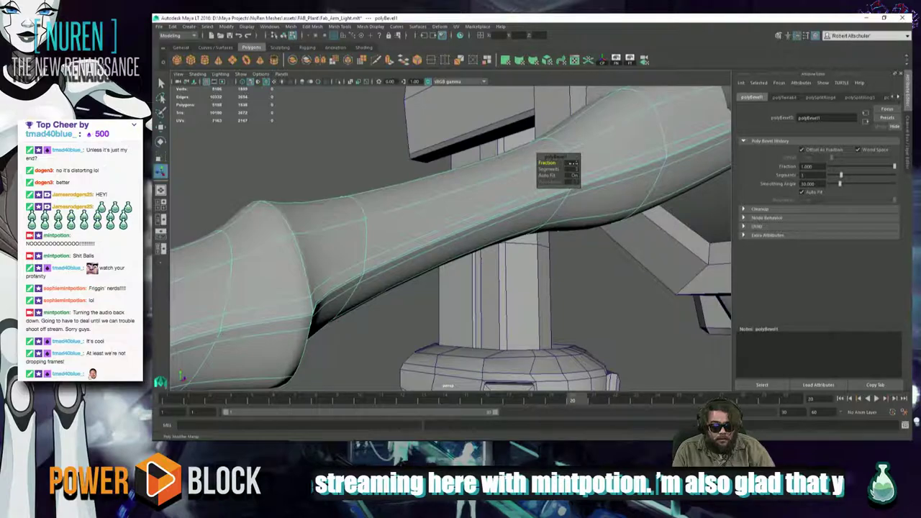
left_click(399, 157)
scroll(386, 272, "up", 2)
scroll(387, 272, "down", 1)
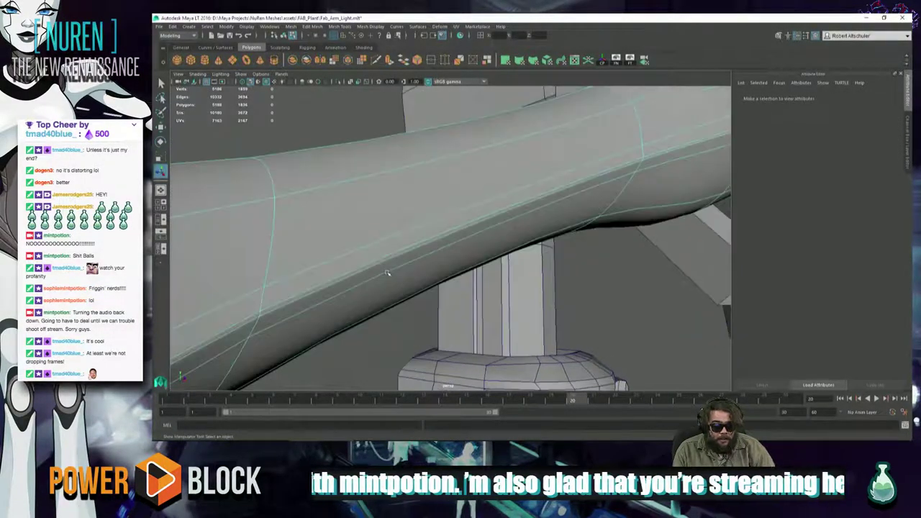
scroll(391, 278, "down", 2)
left_click_drag(393, 281, 474, 241, "alt")
right_click_drag(474, 240, 577, 251, "alt")
left_click_drag(578, 251, 541, 245, "alt")
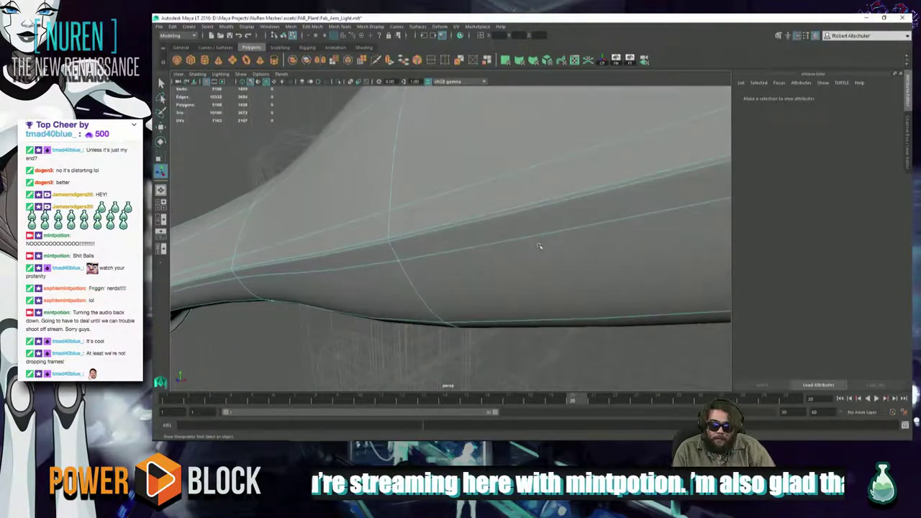
right_click(489, 214)
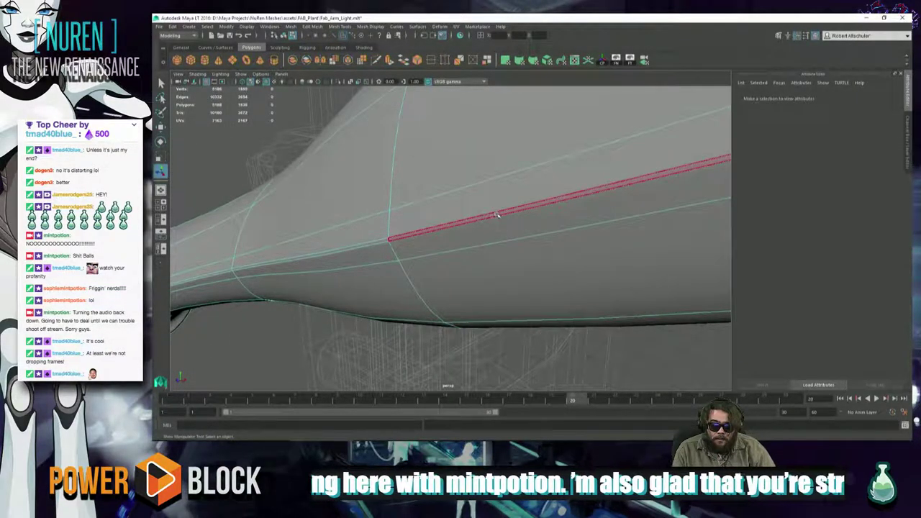
left_click(495, 214)
left_click(364, 244, "shift")
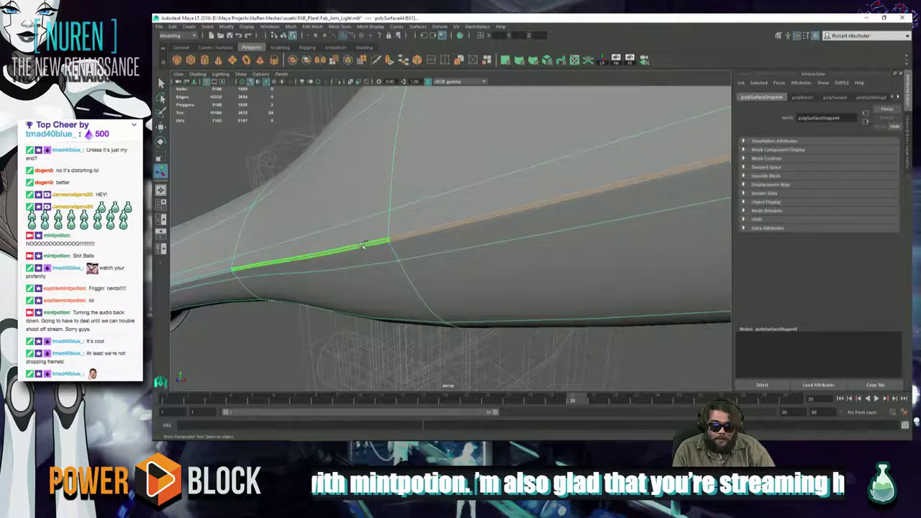
left_click_drag(368, 239, 479, 226, "alt")
left_click(411, 244, "shift")
scroll(463, 219, "up", 5)
scroll(438, 231, "up", 4)
scroll(438, 230, "down", 4)
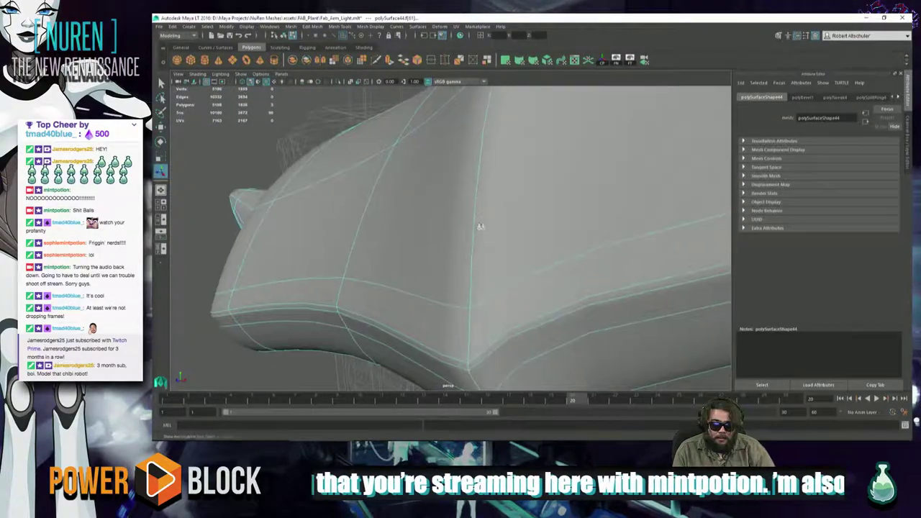
scroll(479, 226, "down", 5)
left_click_drag(407, 234, 461, 287, "alt")
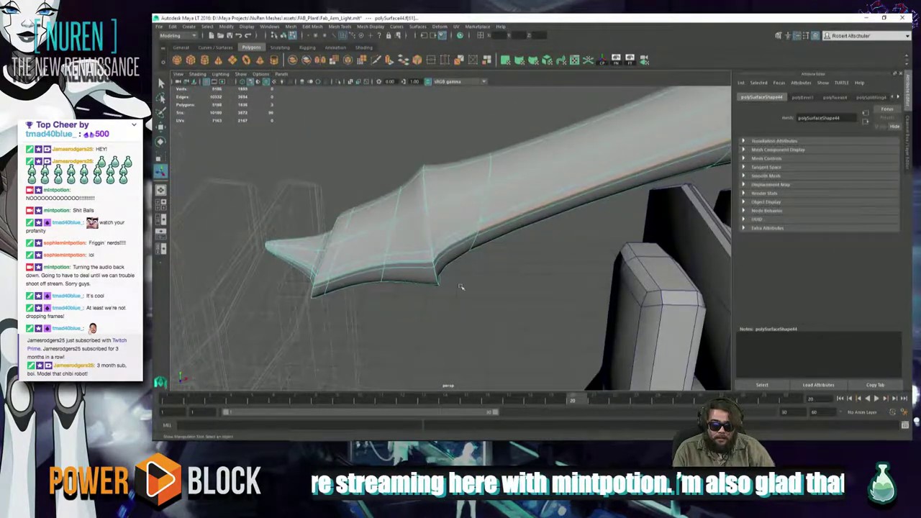
left_click(485, 299)
Switch the tube mesh to edge selection
right_click(482, 203)
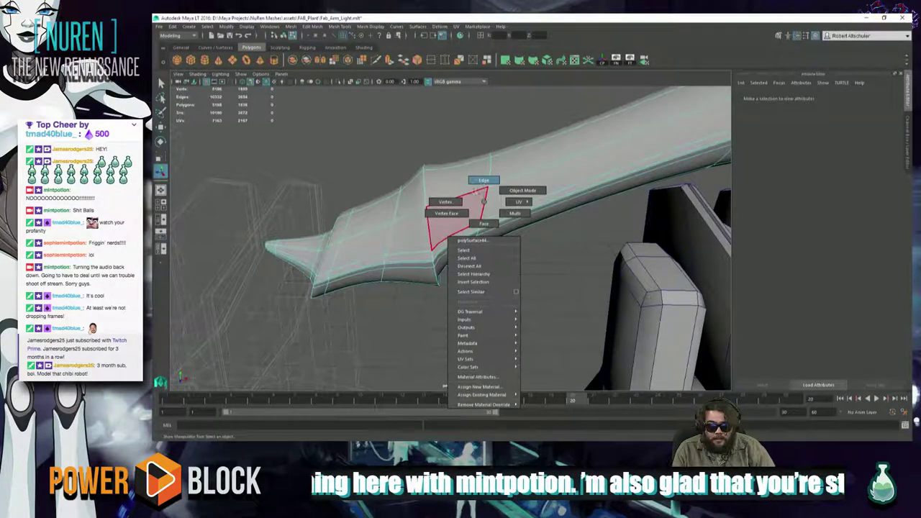
left_click(483, 180)
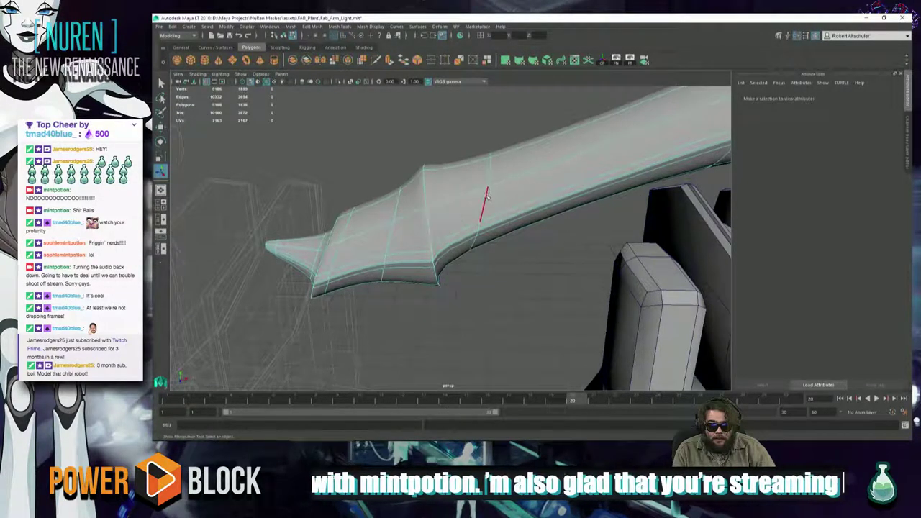
Try to bevel the edge loop just behind the arm's wrist flare, then undo the bevel
left_click(487, 195)
double_click(486, 196)
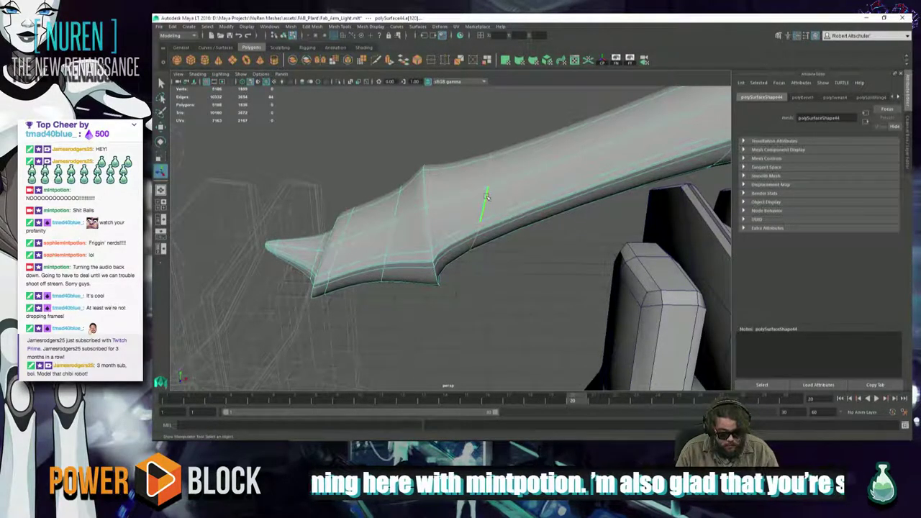
key("ctrl+b")
left_click_drag(500, 268, 464, 264, "alt")
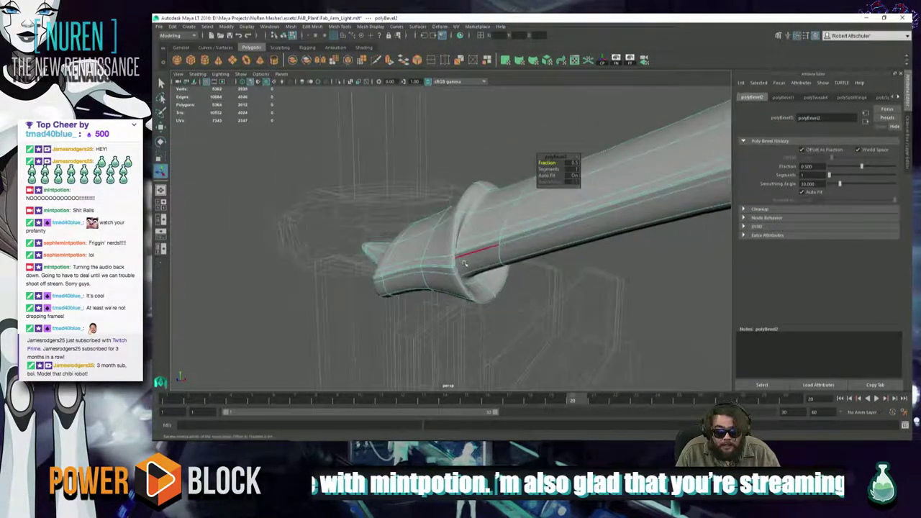
key("ctrl+z")
mouse_move(495, 237)
left_mouse_down("alt")
mouse_move(510, 255)
mouse_move(489, 246)
left_mouse_up("alt")
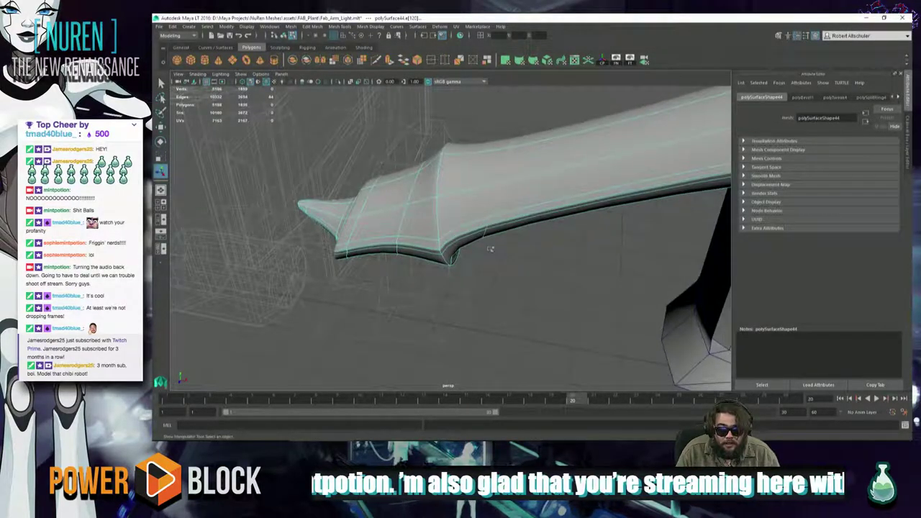
Insert a new edge loop around the forearm a short distance behind the wrist flare
key("e")
mouse_move(464, 174)
left_mouse_down()
mouse_move(437, 165)
mouse_move(456, 166)
left_mouse_up()
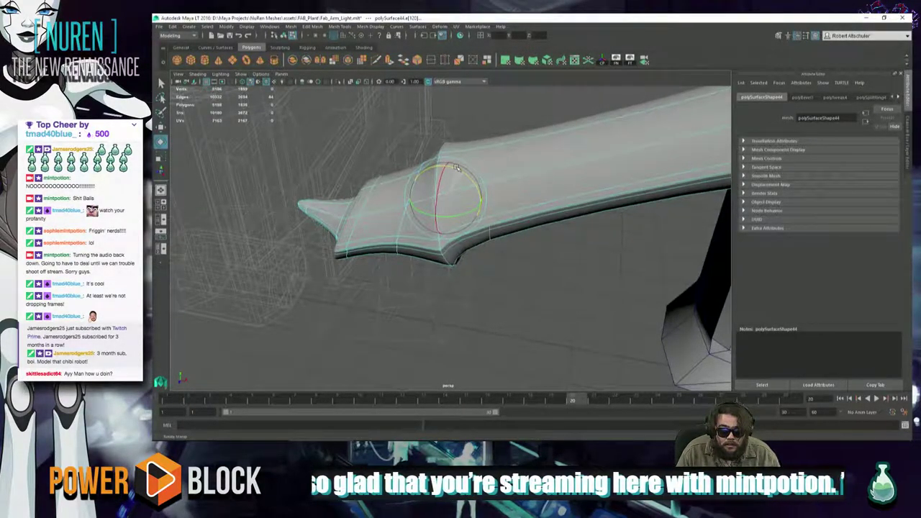
right_click(532, 182)
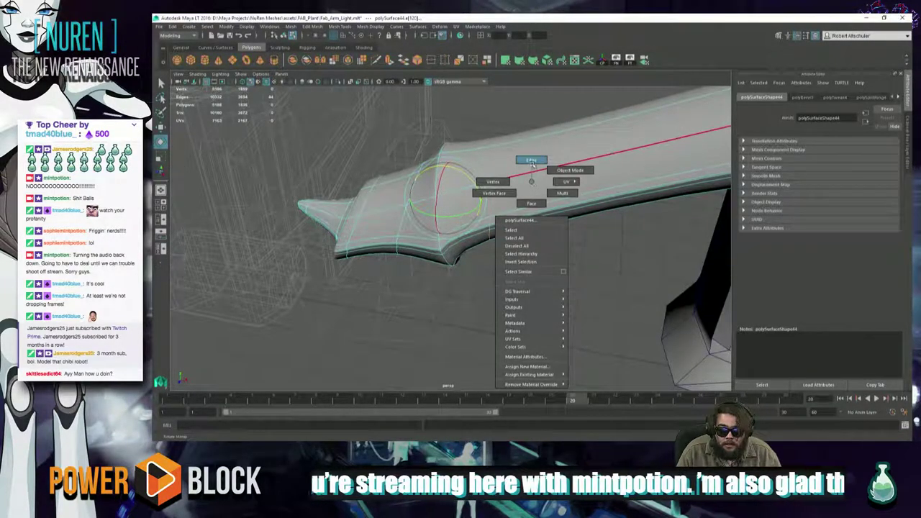
left_click(556, 170)
left_click(557, 164)
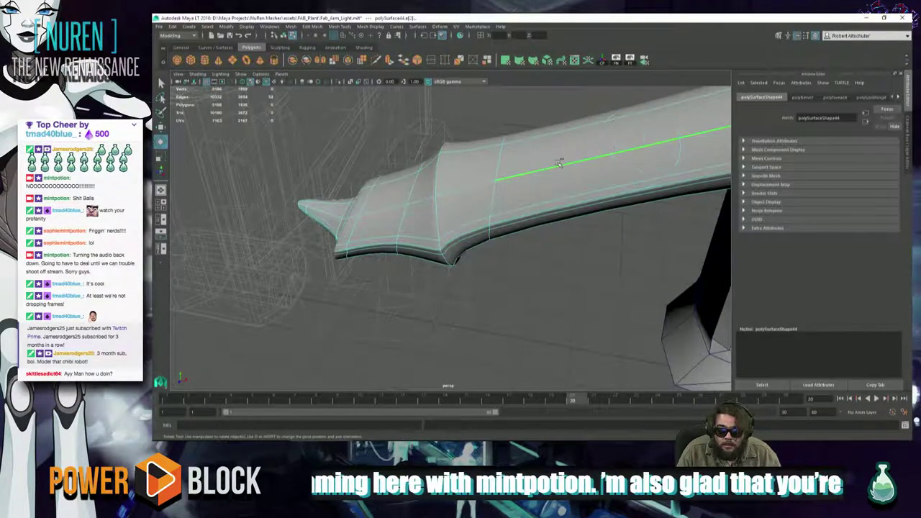
right_click(557, 162)
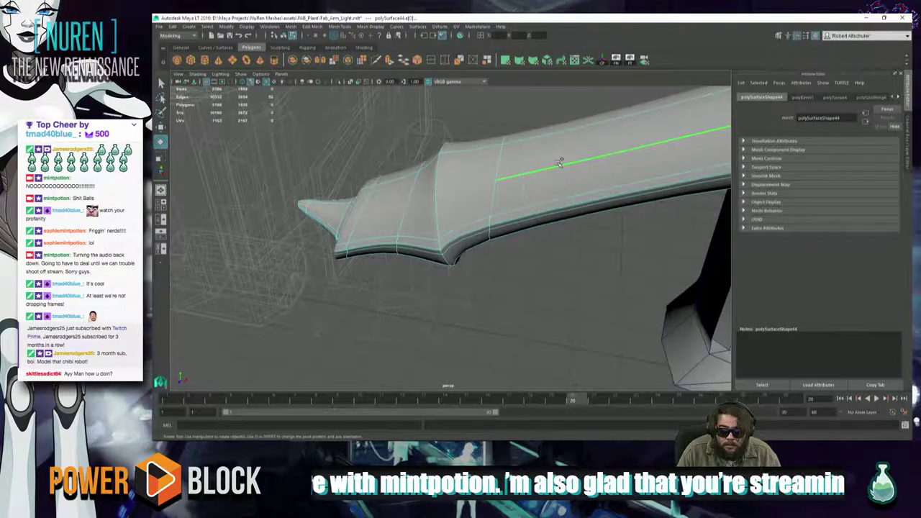
left_click(551, 229)
right_click_drag(552, 191, 554, 222)
left_click(555, 168)
right_click(554, 168, "ctrl")
left_click_drag(540, 170, 522, 236)
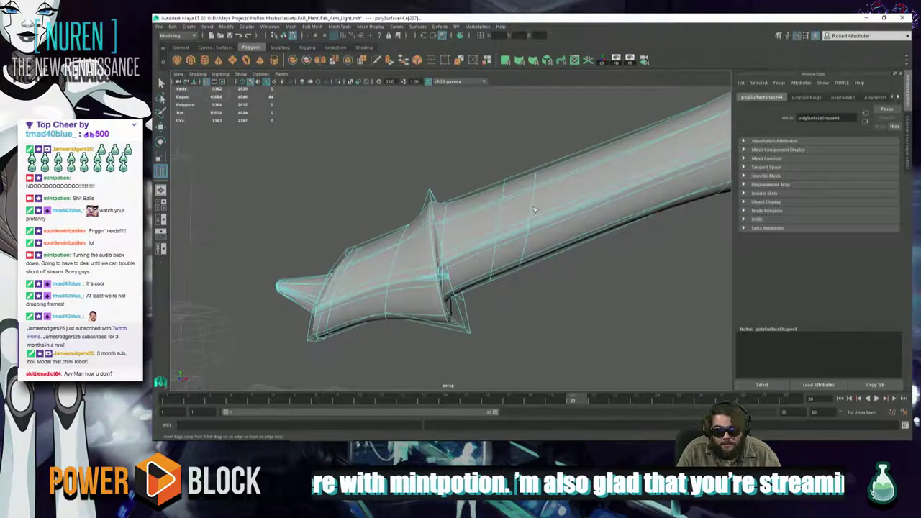
Move the new edge loop and the loop just behind the wrist flare farther up the forearm
key("q")
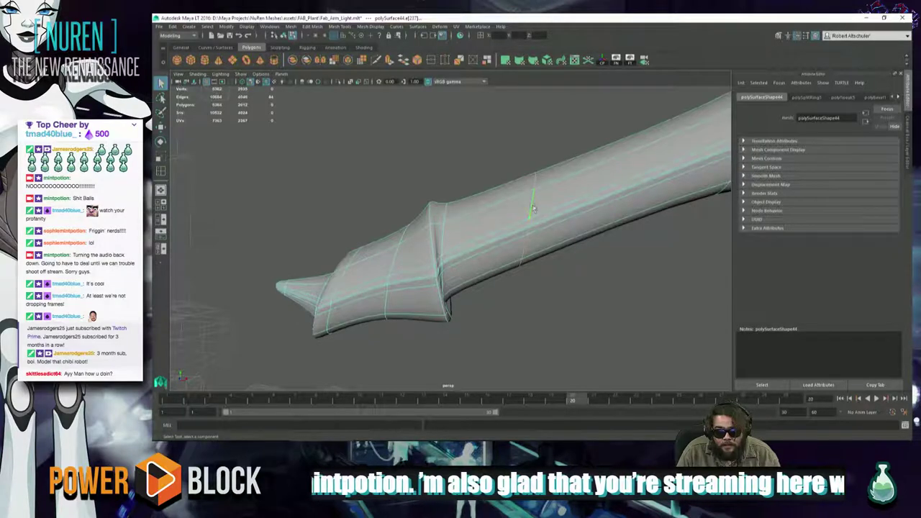
double_click(532, 209)
key("e")
key("w")
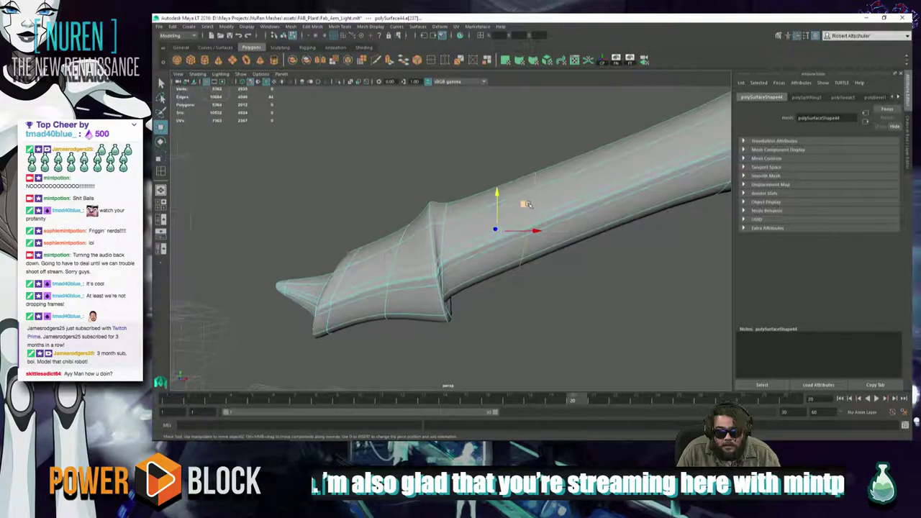
left_click_drag(525, 206, 573, 194)
double_click(437, 246)
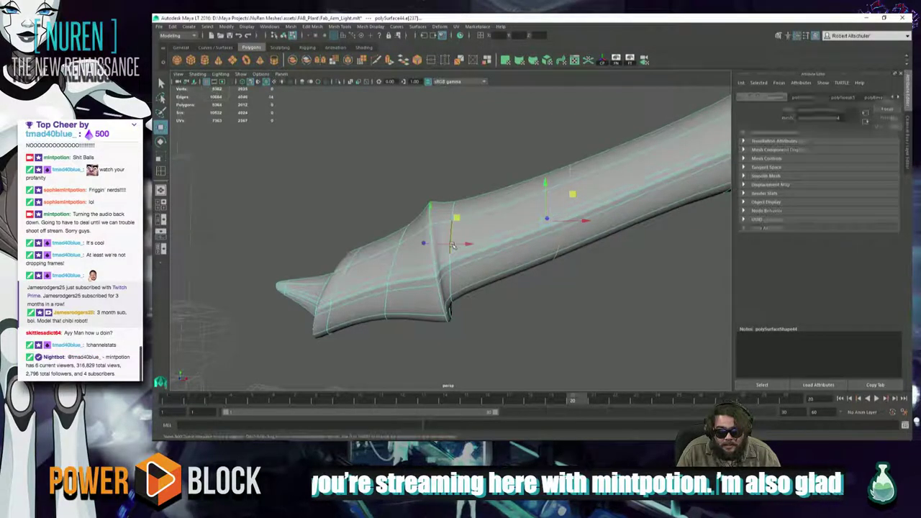
left_click_drag(464, 230, 517, 211)
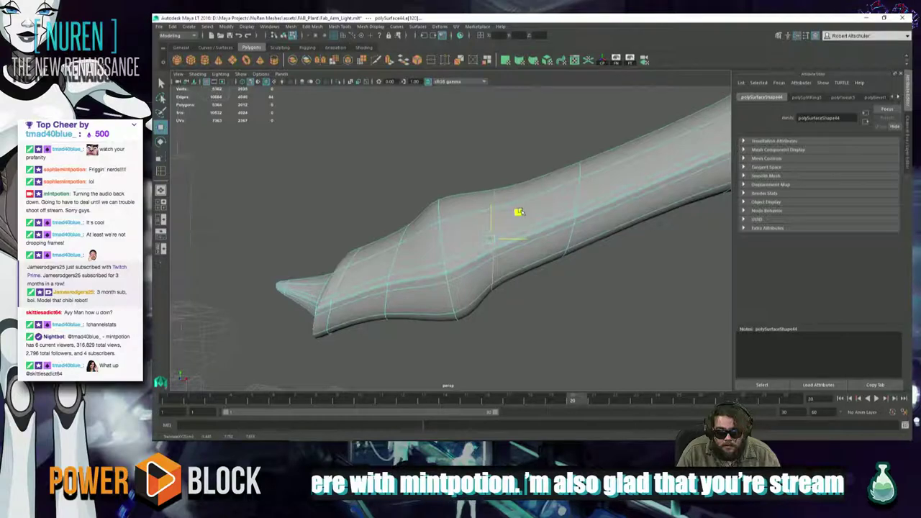
Reposition the edge loops at the arm's open end and on the pointed spike
left_click_drag(499, 330, 503, 284, "alt")
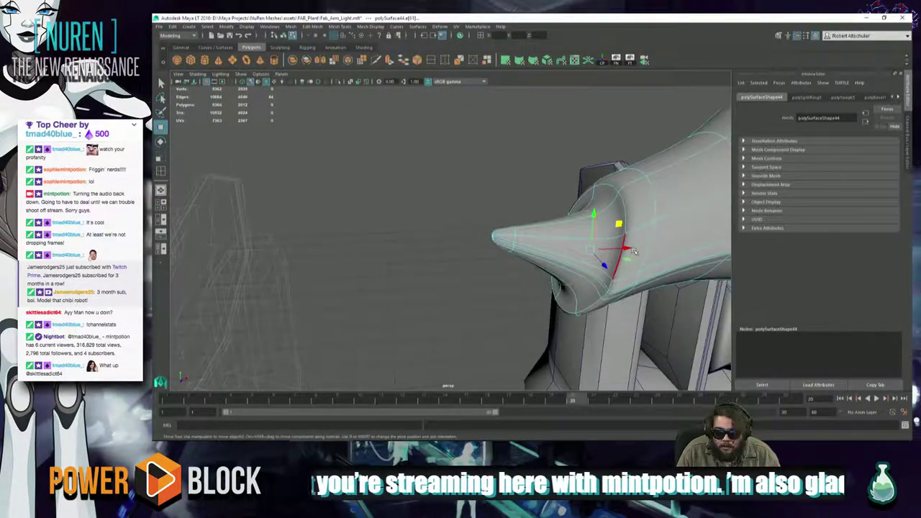
left_click_drag(628, 248, 585, 261)
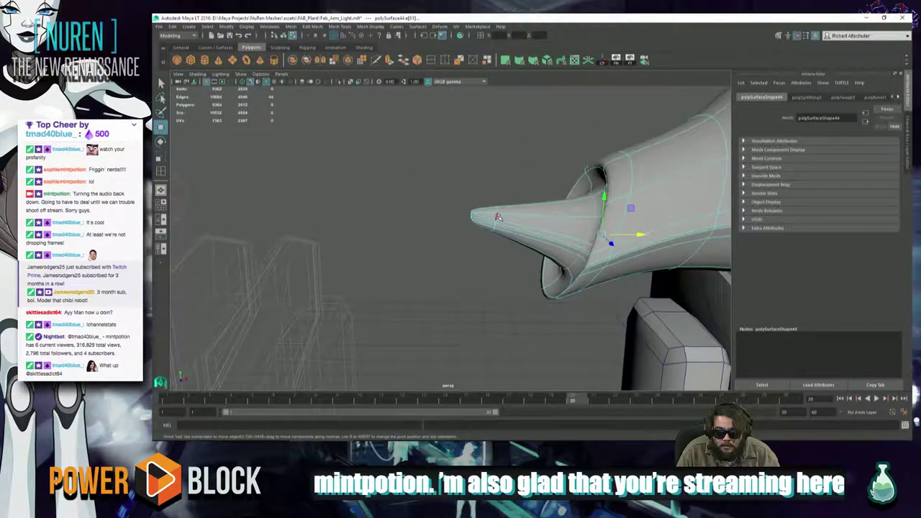
mouse_move(515, 216)
left_mouse_down()
mouse_move(552, 219)
mouse_move(579, 205)
mouse_move(602, 269)
mouse_move(531, 249)
mouse_move(568, 253)
mouse_move(461, 291)
mouse_move(448, 265)
mouse_move(400, 259)
mouse_move(386, 271)
mouse_move(432, 248)
mouse_move(437, 263)
mouse_move(397, 249)
mouse_move(516, 295)
mouse_move(448, 319)
mouse_move(297, 293)
mouse_move(455, 296)
mouse_move(501, 223)
left_mouse_up()
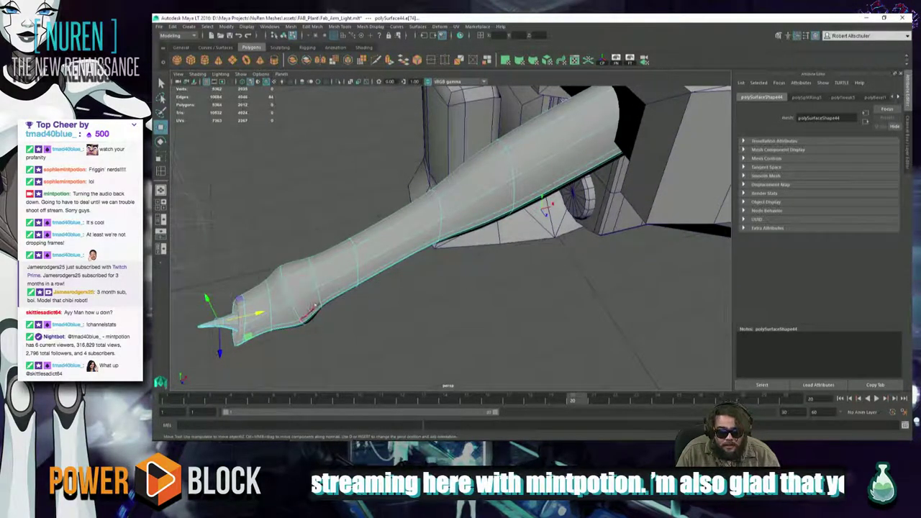
Bevel the edge loop just behind the wrist flare with 3 segments
left_click_drag(314, 306, 506, 291, "alt")
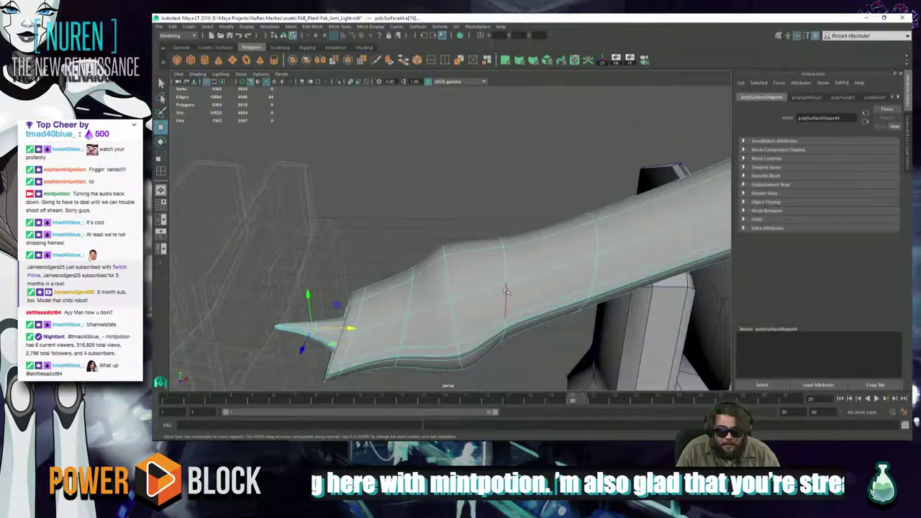
left_click(506, 289)
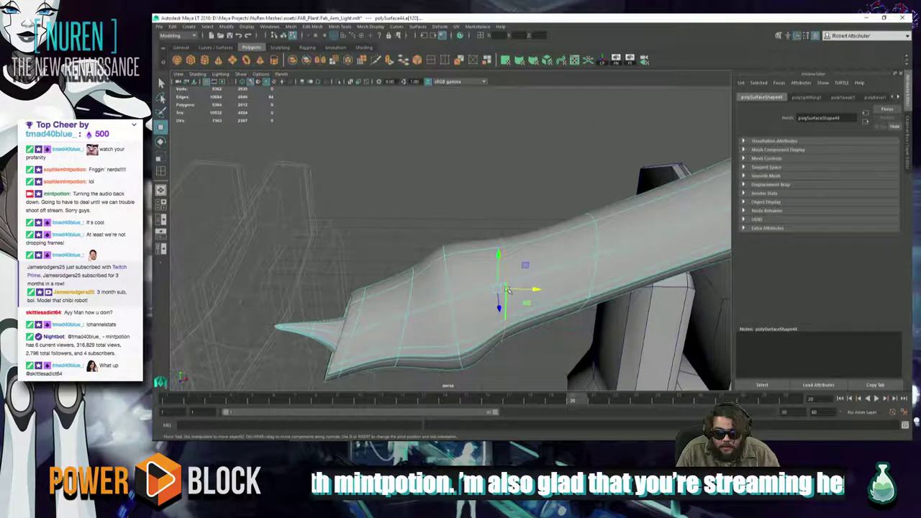
right_click_drag(506, 289, 545, 287, "shift")
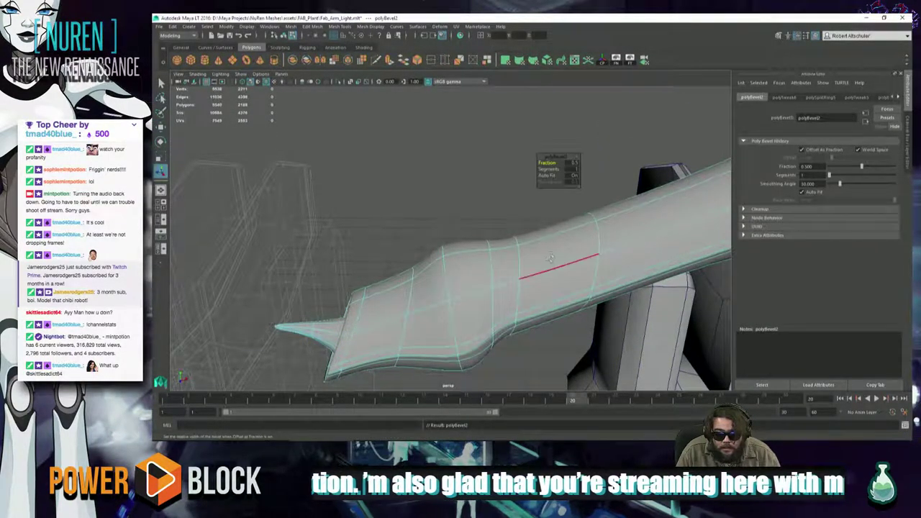
left_click_drag(548, 169, 558, 169)
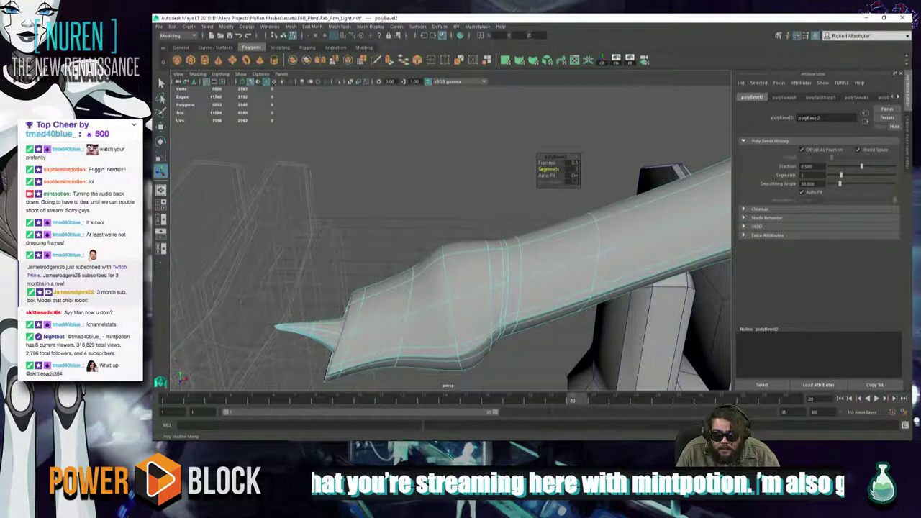
left_click_drag(514, 252, 499, 228, "alt")
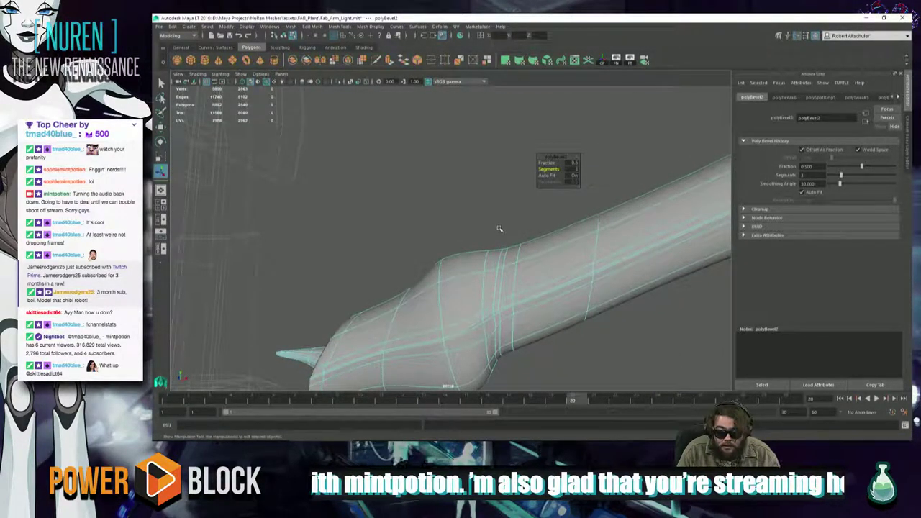
left_click(512, 239)
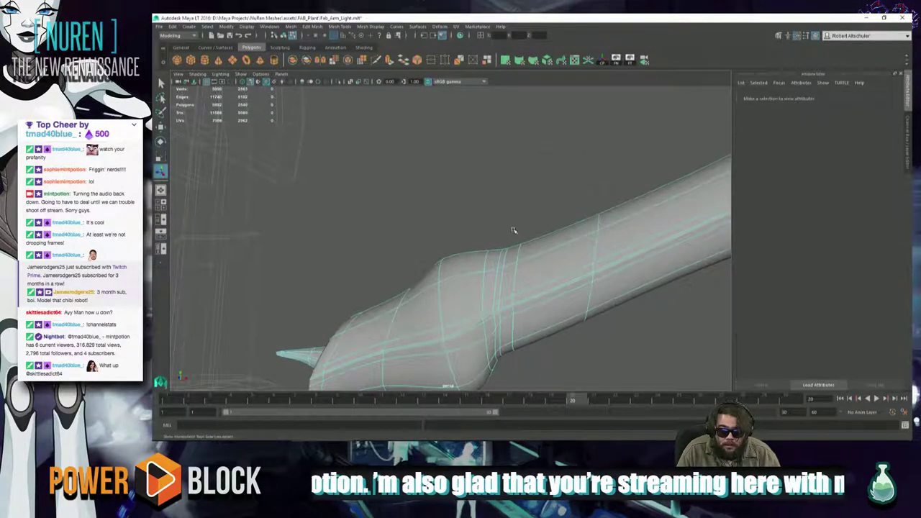
Bevel the edge loop running lengthwise along the forearm
left_click_drag(514, 232, 430, 267, "alt")
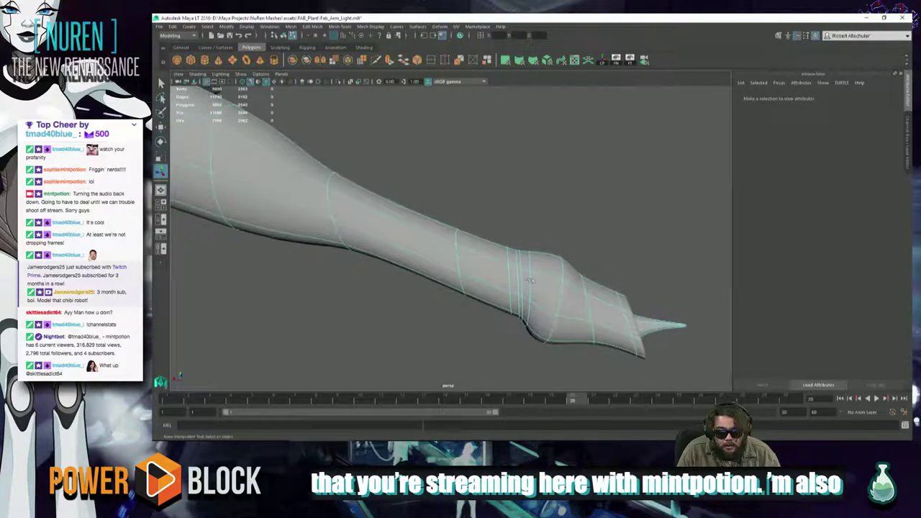
left_click(429, 264)
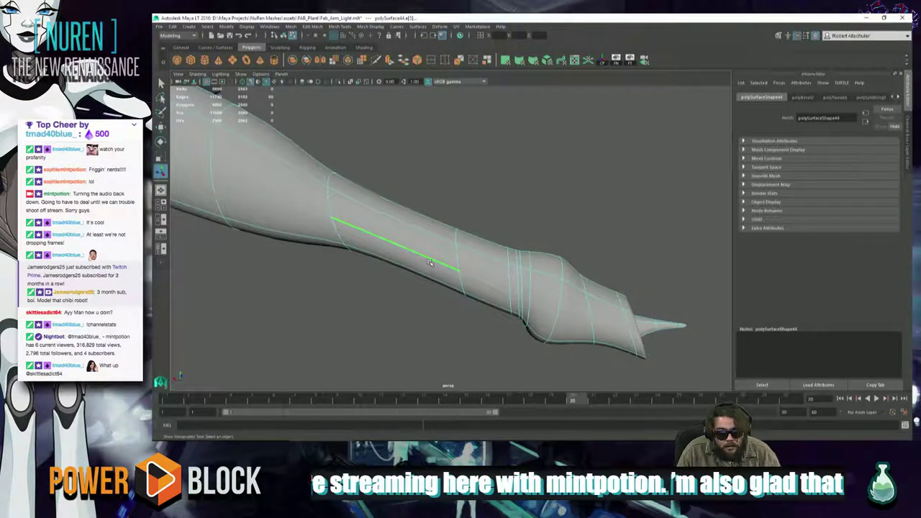
key("ctrl+b")
left_click_drag(429, 263, 541, 203, "alt")
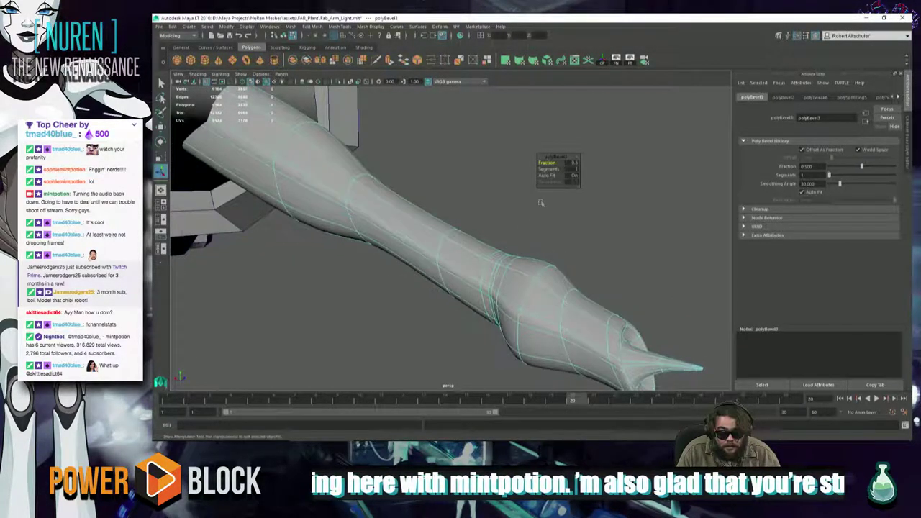
left_click_drag(550, 170, 553, 171)
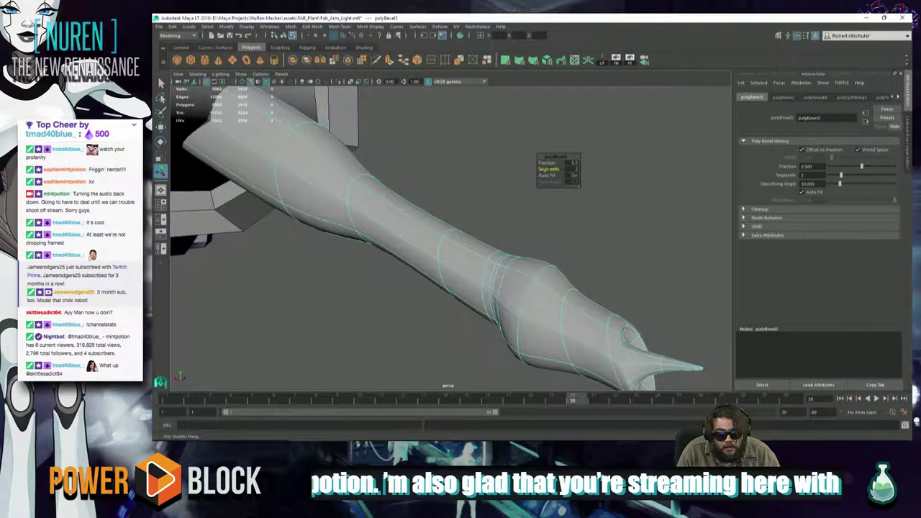
left_click_drag(518, 251, 453, 309, "alt")
left_click(373, 164)
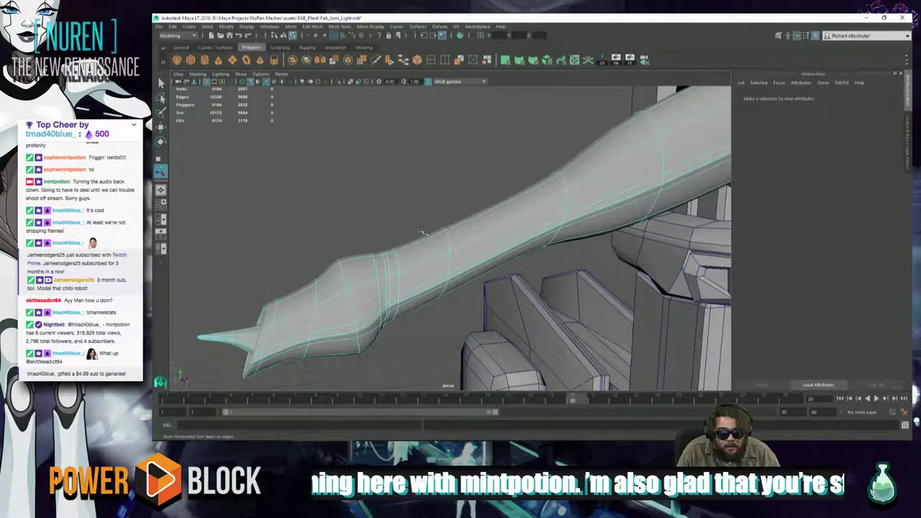
Switch the arm mesh to face selection and frame the bevelled band behind the wrist flare
left_click_drag(445, 243, 598, 235, "alt")
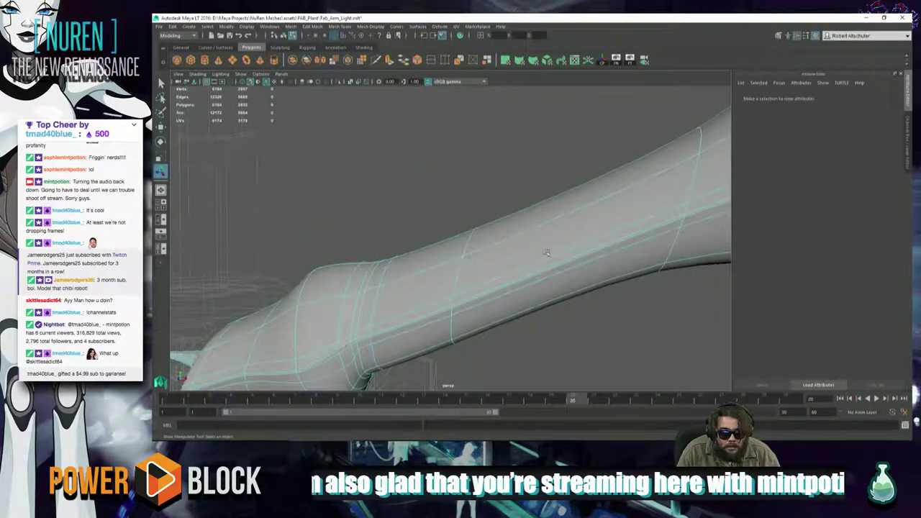
left_click_drag(547, 253, 534, 276, "alt")
left_click(533, 279)
right_click_drag(551, 268, 552, 252)
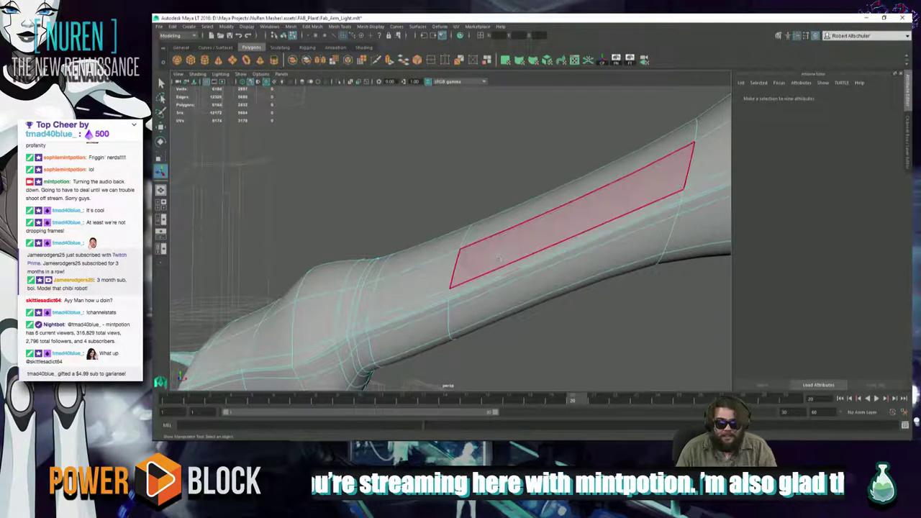
scroll(435, 262, "up", 5)
scroll(416, 261, "down", 3)
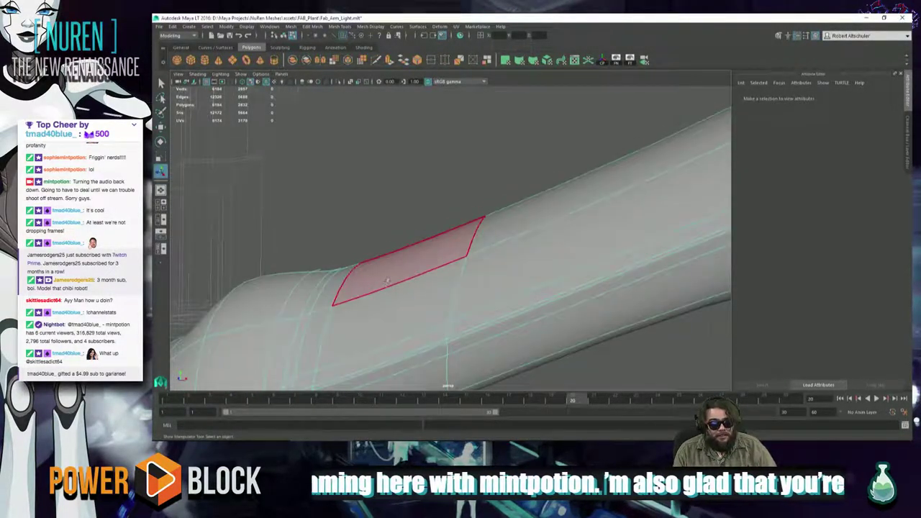
left_click_drag(404, 290, 529, 167, "alt")
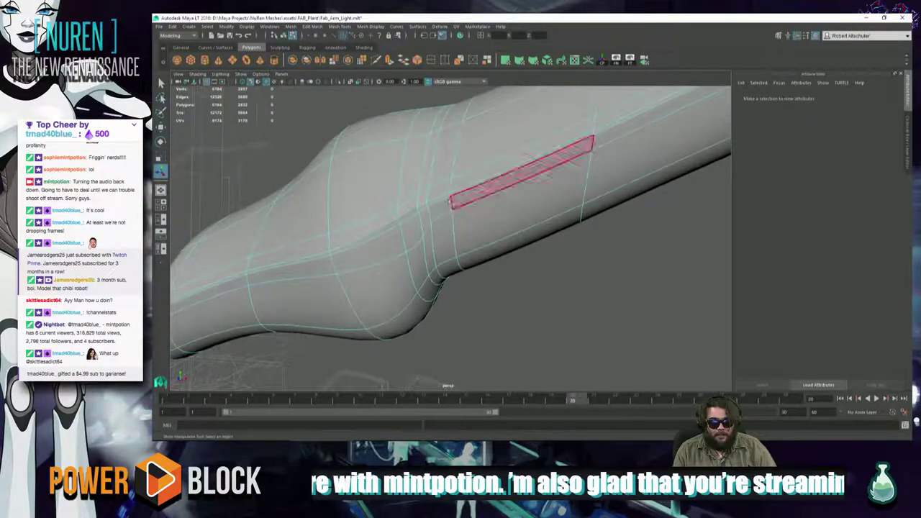
Select the first faces of the narrow bevelled ring just behind the wrist flare
left_click(424, 207)
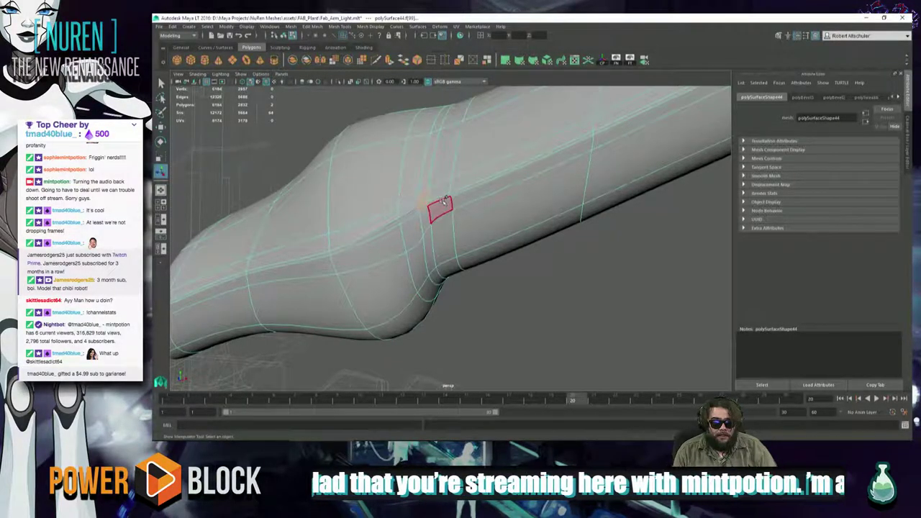
double_click(443, 198)
left_click(442, 227)
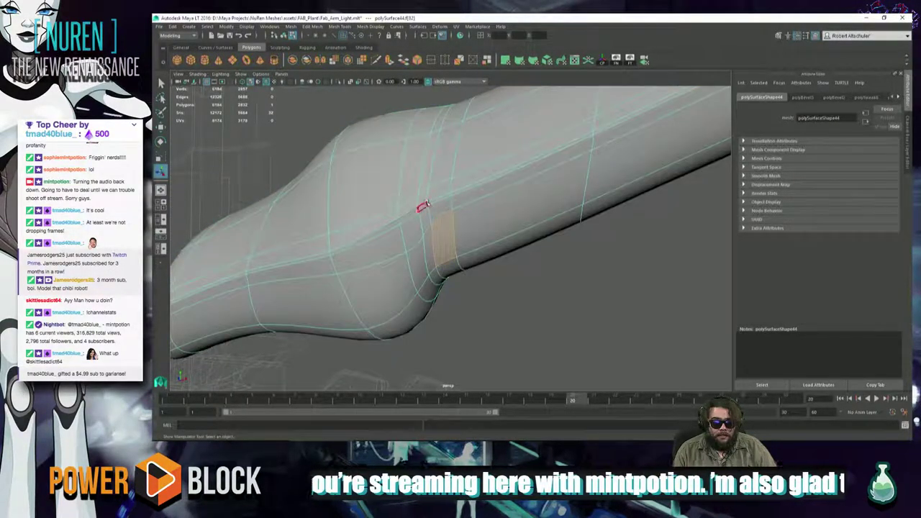
left_click(427, 240)
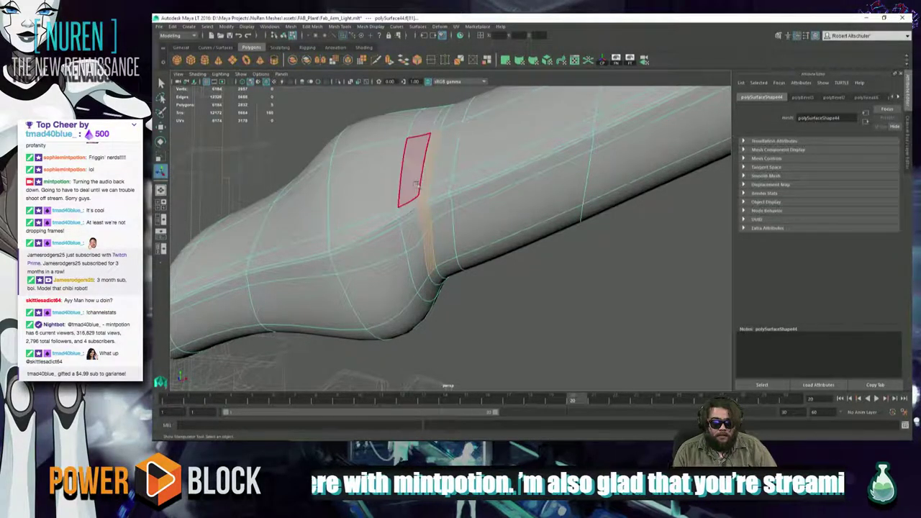
Add the remaining faces of the narrow bevelled ring to the selection all the way around the wrist
left_click_drag(421, 144, 433, 231, "alt")
double_click(480, 243, "shift")
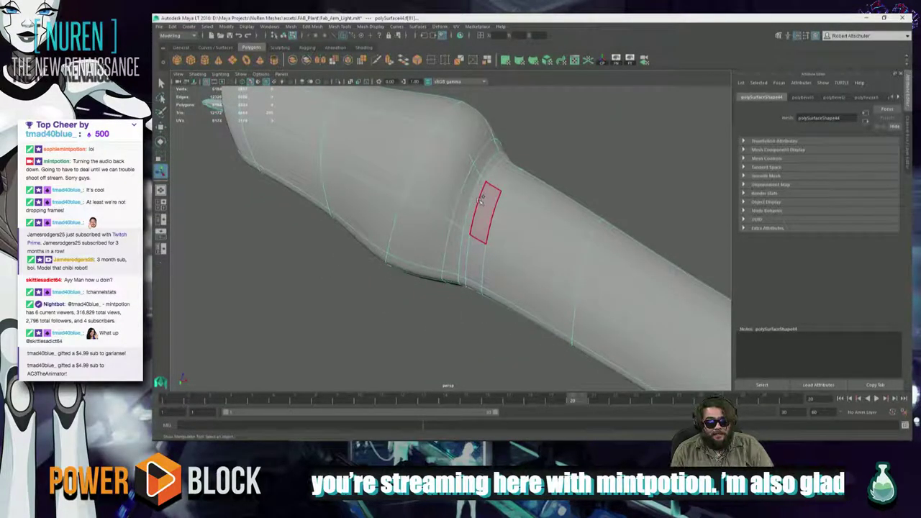
double_click(481, 200, "shift")
key("ctrl+z")
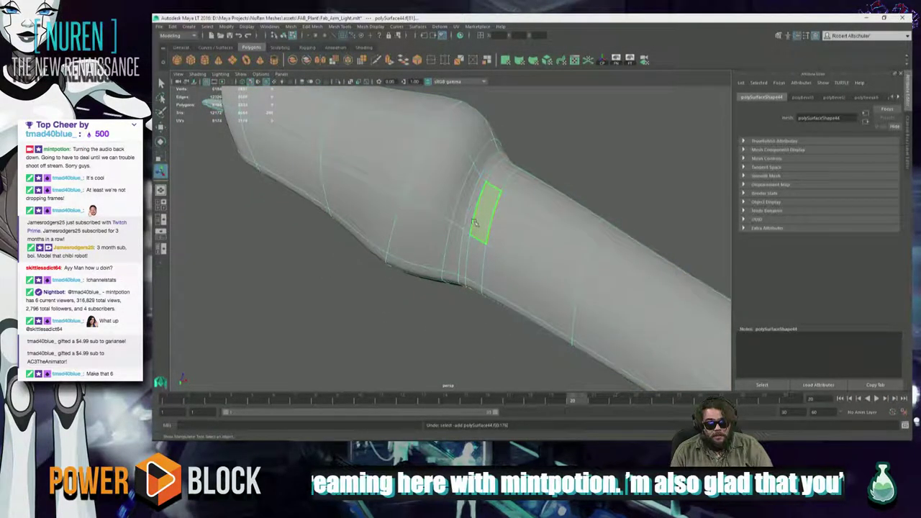
double_click(472, 215, "shift")
key("ctrl+z")
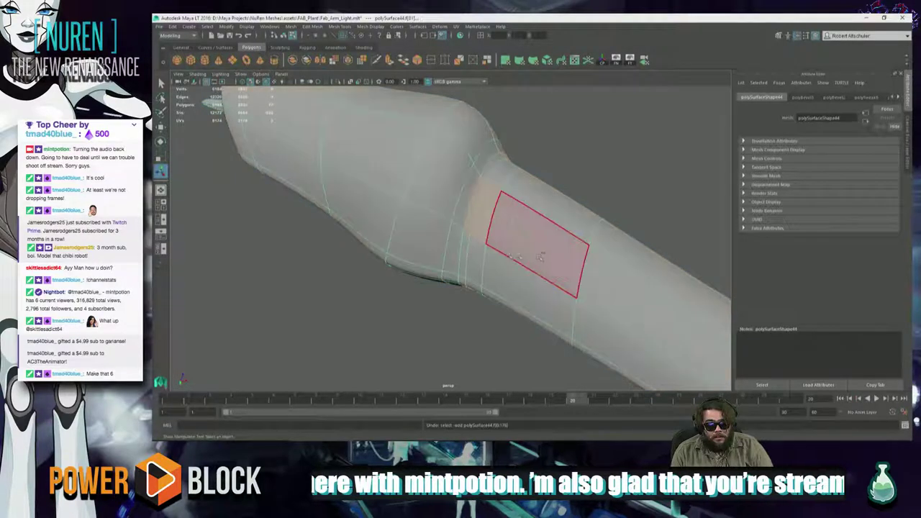
left_click_drag(477, 256, 487, 221, "alt")
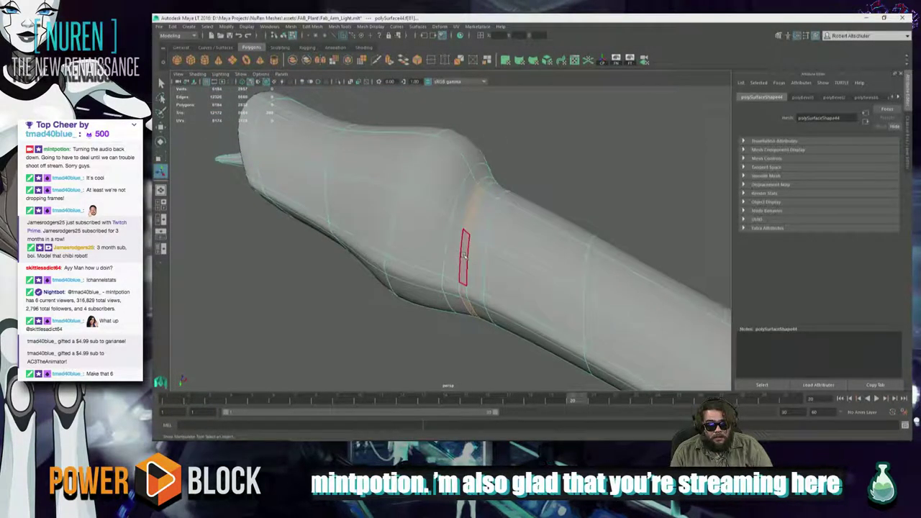
left_click(464, 264, "shift")
left_click_drag(464, 264, 466, 252, "alt")
left_click(463, 294, "shift")
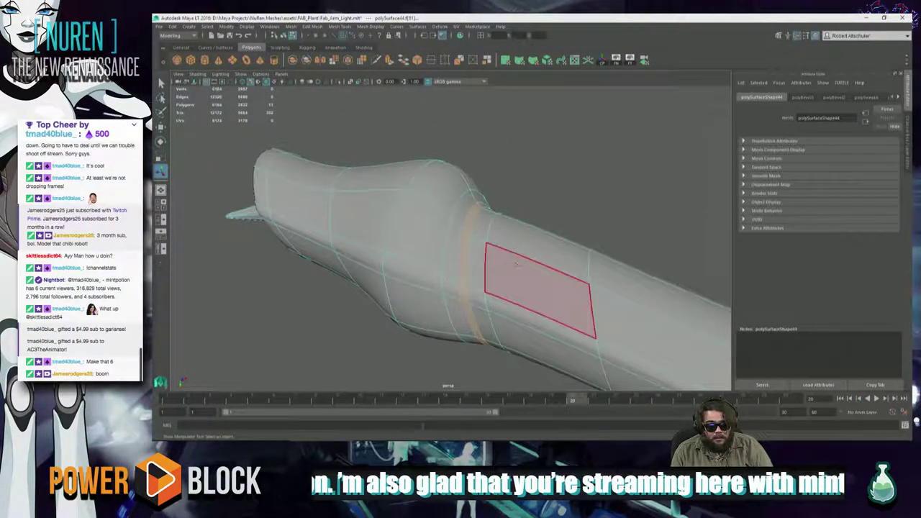
left_click_drag(536, 288, 435, 293, "alt")
left_click(499, 243, "shift")
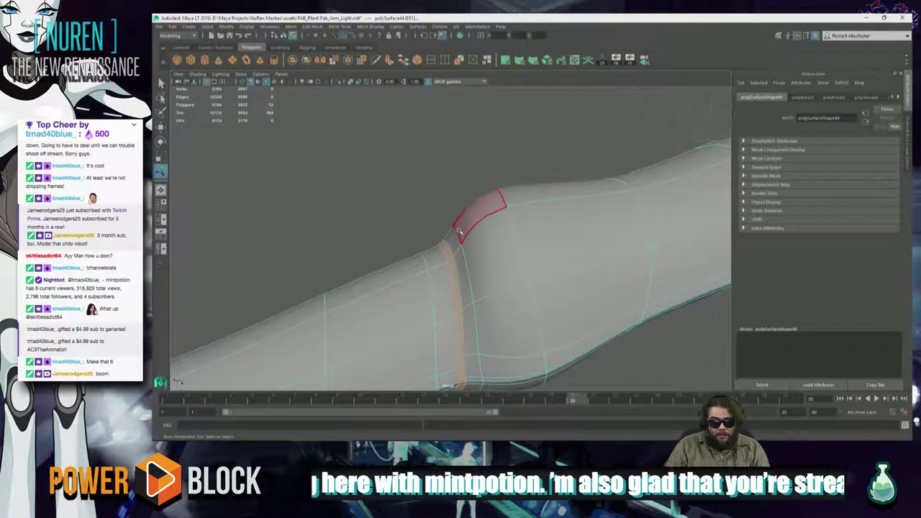
Try to extend the face selection from the wrist ring along the lengthwise strip towards the hand
mouse_move(479, 234)
left_mouse_down("alt")
mouse_move(512, 226)
mouse_move(480, 218)
left_mouse_up("alt")
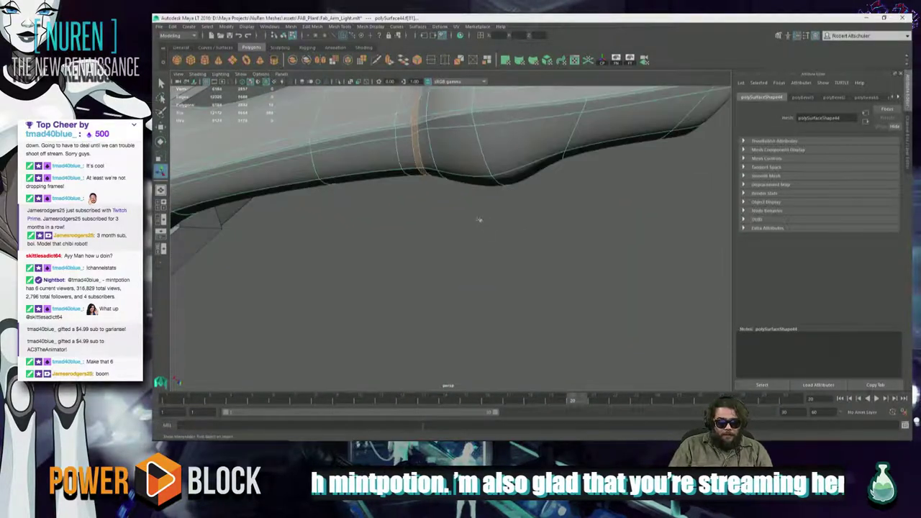
middle_click_drag(481, 218, 437, 324, "alt")
right_click_drag(438, 323, 453, 238, "alt")
left_click_drag(453, 240, 476, 231, "alt")
right_click_drag(388, 239, 467, 247, "alt")
left_click_drag(369, 240, 426, 236, "alt")
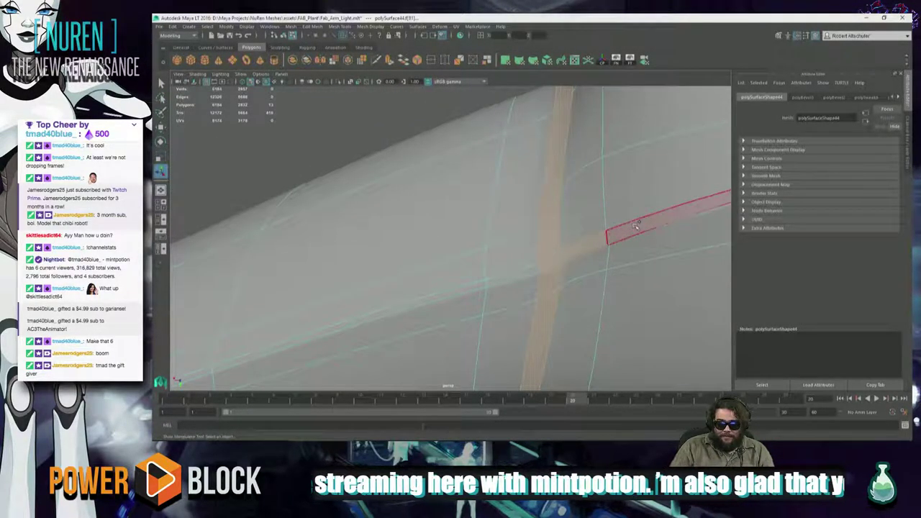
scroll(569, 277, "down", 3)
left_click_drag(569, 277, 513, 274, "alt")
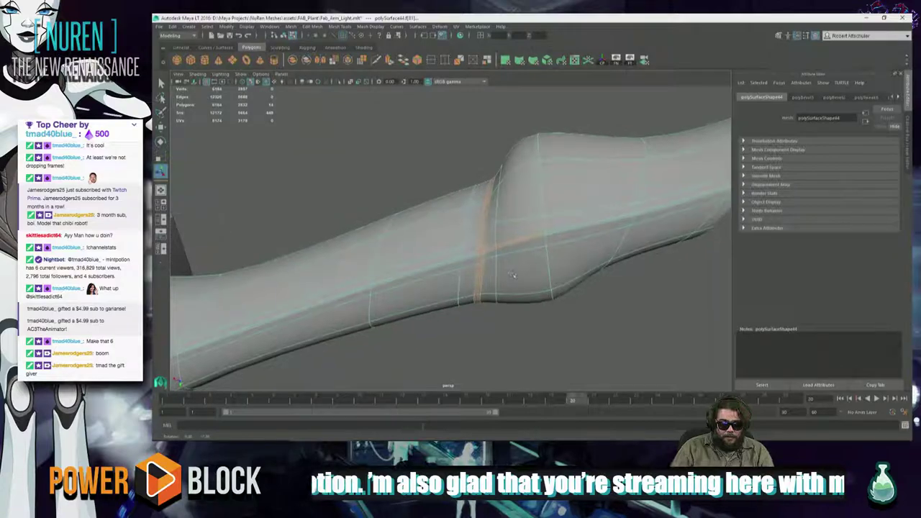
left_click_drag(532, 225, 532, 236, "alt")
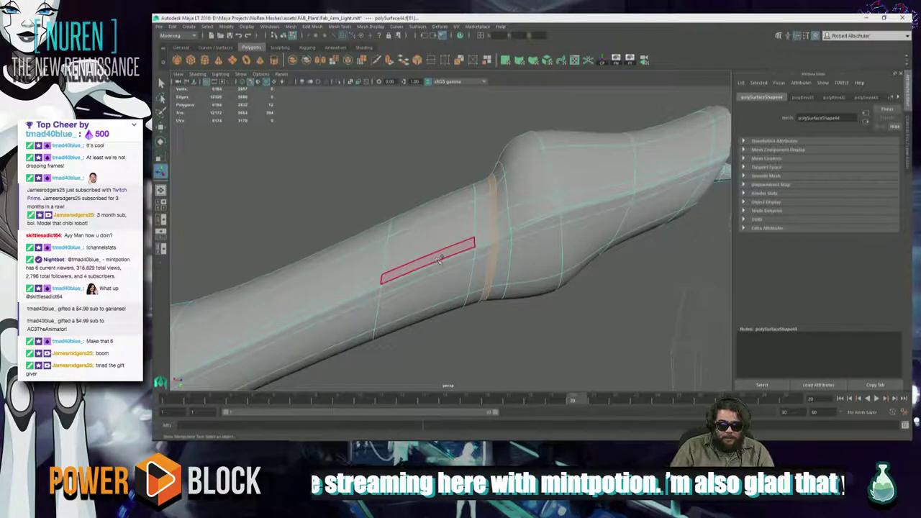
Add the thin lengthwise strip of faces running from the wrist ring back along the forearm to the selection
left_click(440, 261)
key("ctrl+z")
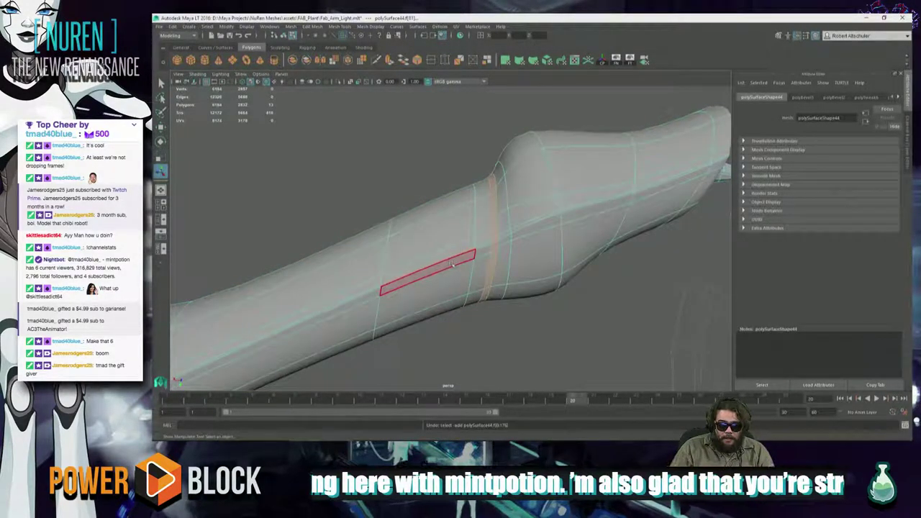
left_click(487, 245, "shift")
middle_click_drag(426, 266, 669, 184, "alt")
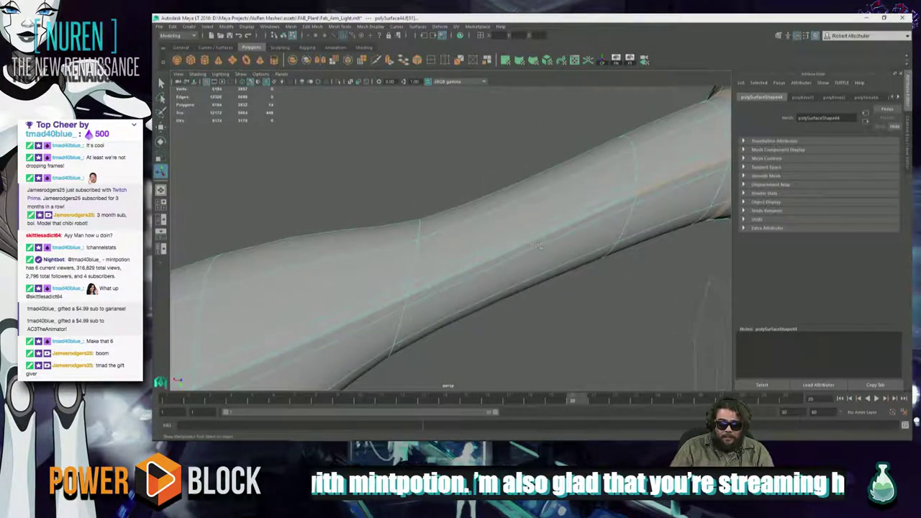
scroll(506, 251, "up", 1)
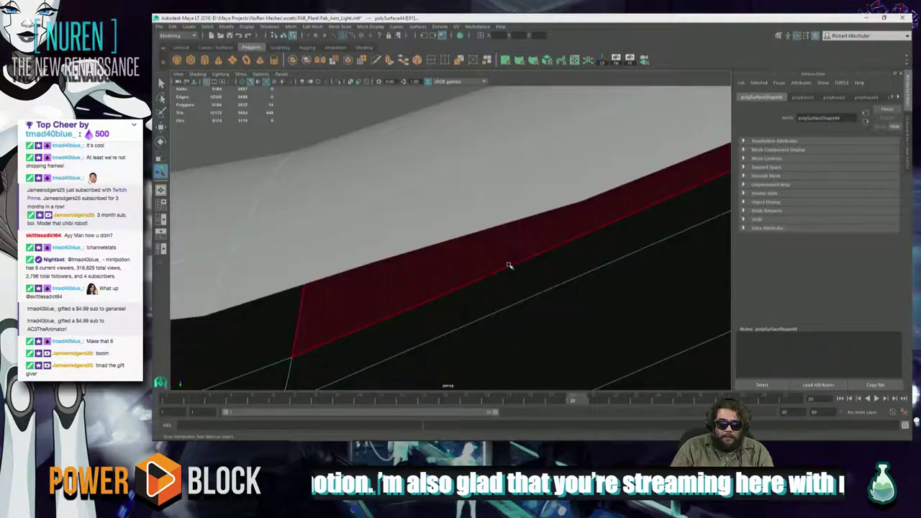
scroll(509, 265, "down", 1)
left_click(491, 267, "shift")
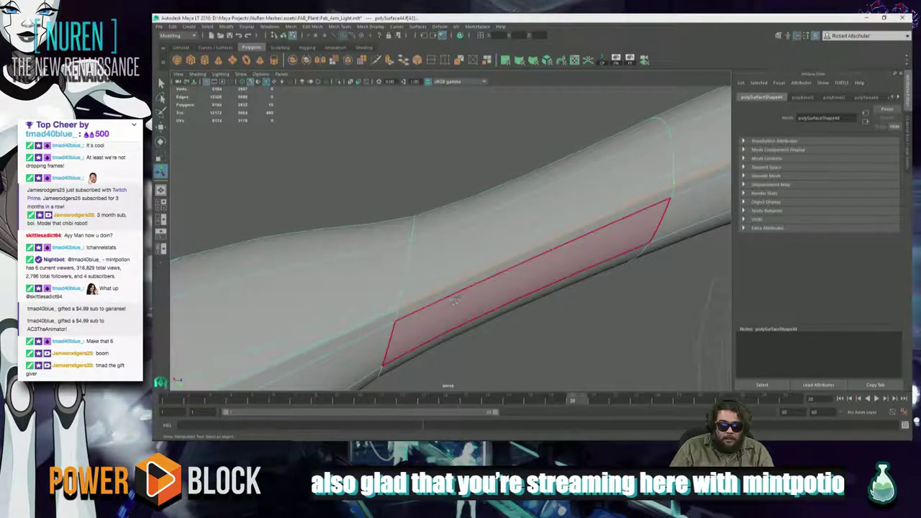
Continue the lengthwise strip's face selection along the upper arm to its shoulder end
middle_click_drag(457, 302, 581, 205, "alt")
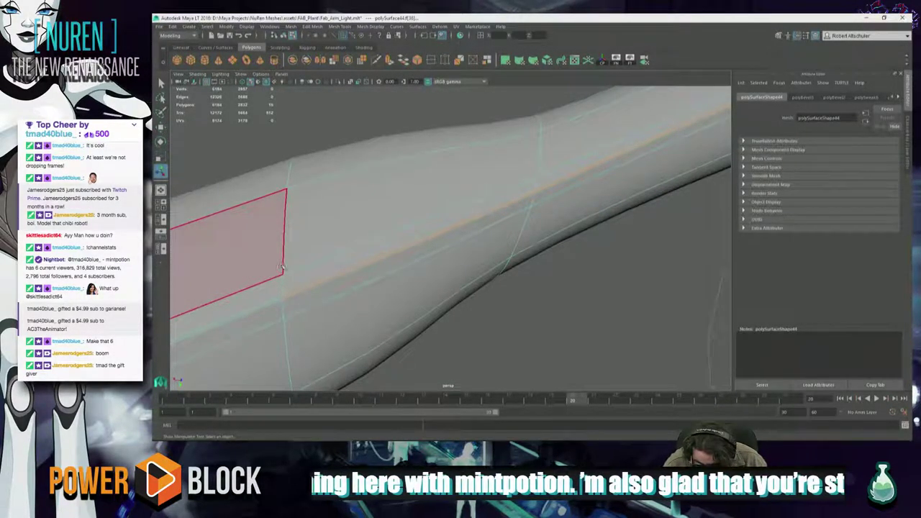
left_click_drag(364, 299, 469, 264, "alt")
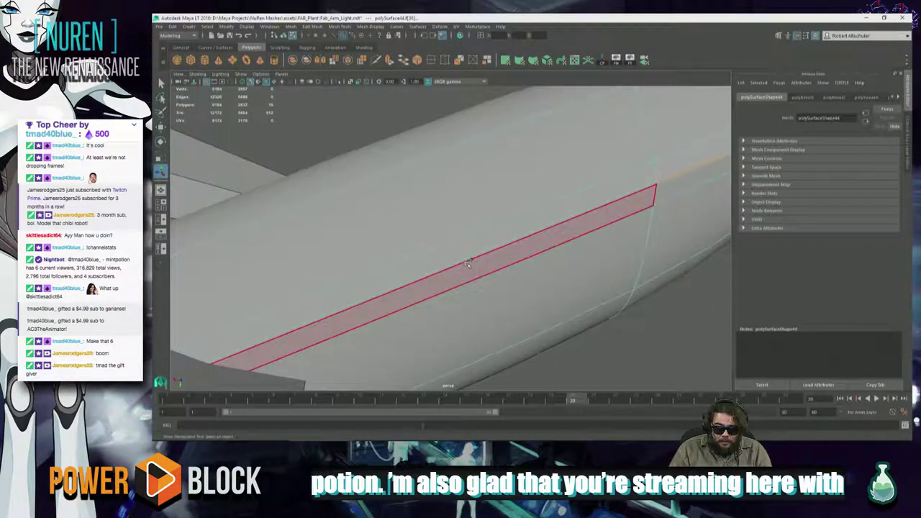
left_click_drag(473, 259, 446, 331, "alt")
right_click_drag(446, 331, 511, 324, "alt")
left_click_drag(511, 324, 507, 289, "alt")
scroll(518, 302, "down", 5)
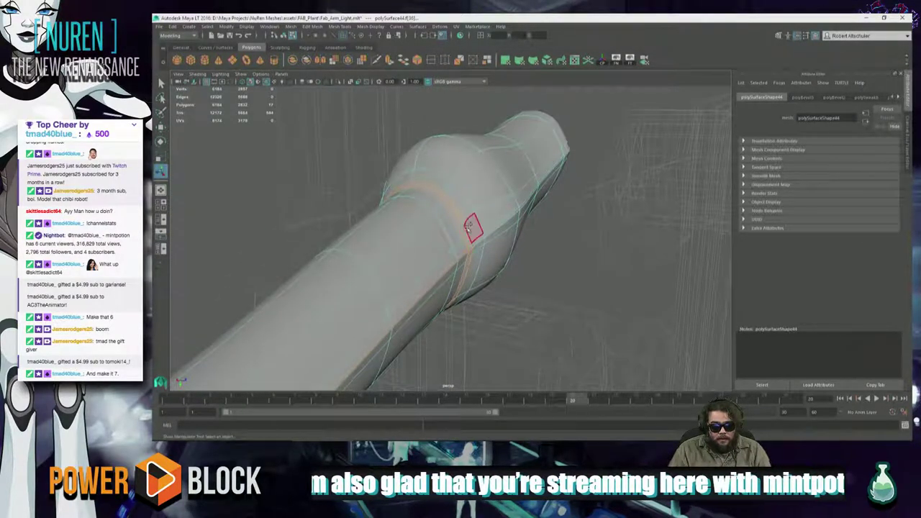
Extrude the selected wrist ring and arm strip faces inward with a local Z translation of about -0.004
right_click_drag(458, 221, 446, 294, "shift")
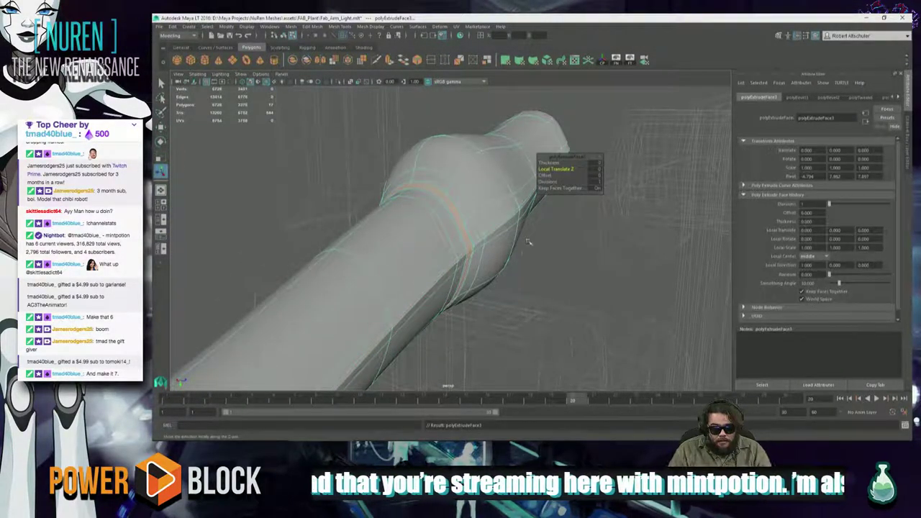
left_click_drag(446, 292, 543, 296, "alt")
left_click_drag(431, 216, 489, 275, "alt")
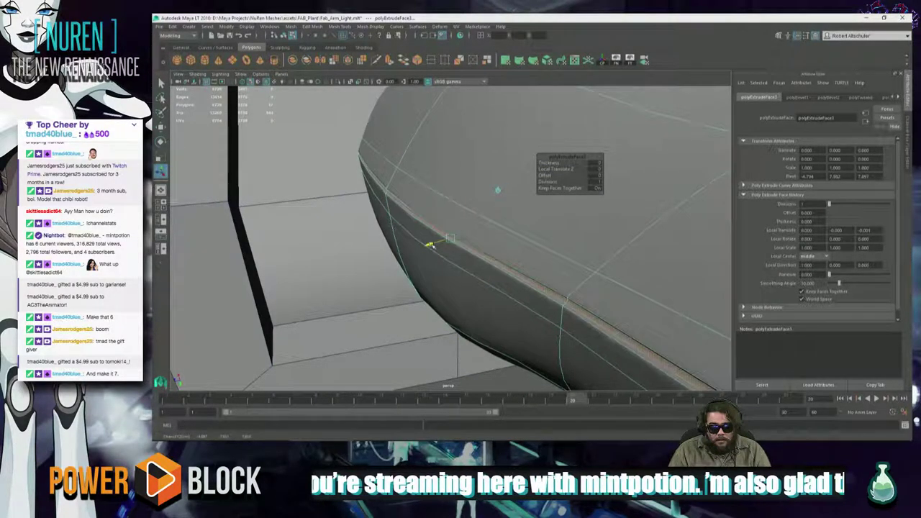
left_click_drag(501, 188, 476, 288, "alt")
right_click_drag(476, 288, 412, 296, "alt")
left_click_drag(411, 309, 368, 225, "alt")
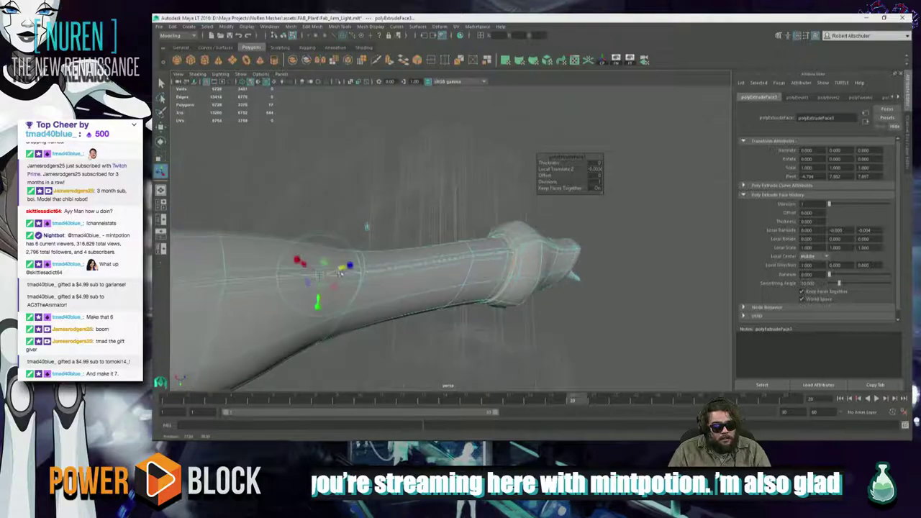
Check the extruded groove along the arm and fine-tune its depth to a local Z translation of about -0.004
right_click_drag(367, 225, 458, 292, "alt")
middle_click_drag(458, 292, 602, 219, "alt")
left_click_drag(602, 218, 532, 268, "alt")
right_click_drag(532, 268, 507, 290, "alt")
left_click_drag(508, 289, 483, 276, "alt")
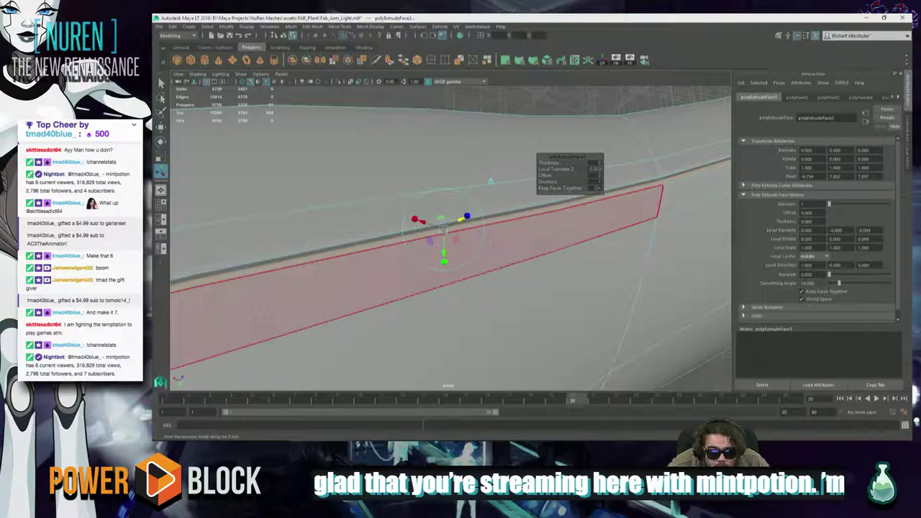
left_click_drag(462, 271, 444, 274, "alt")
middle_click_drag(444, 273, 540, 240, "alt")
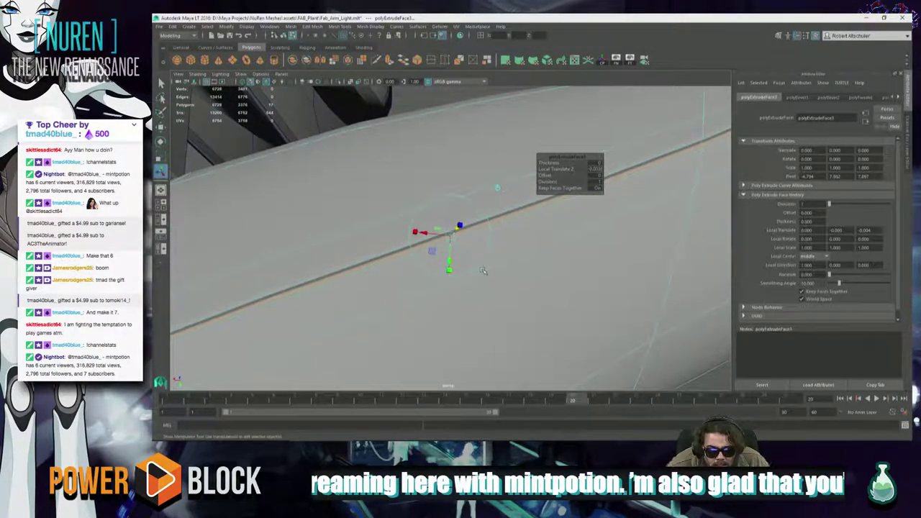
right_click_drag(483, 270, 506, 272, "alt")
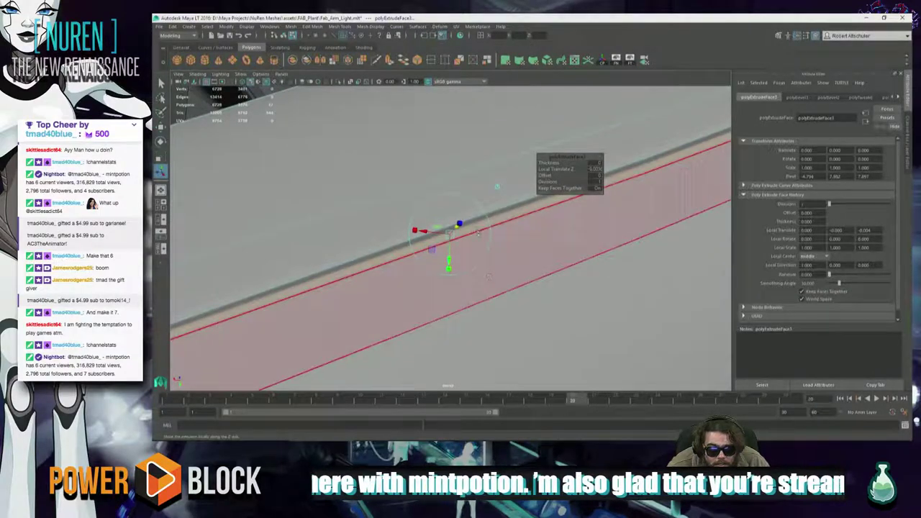
left_click_drag(494, 272, 493, 297, "alt")
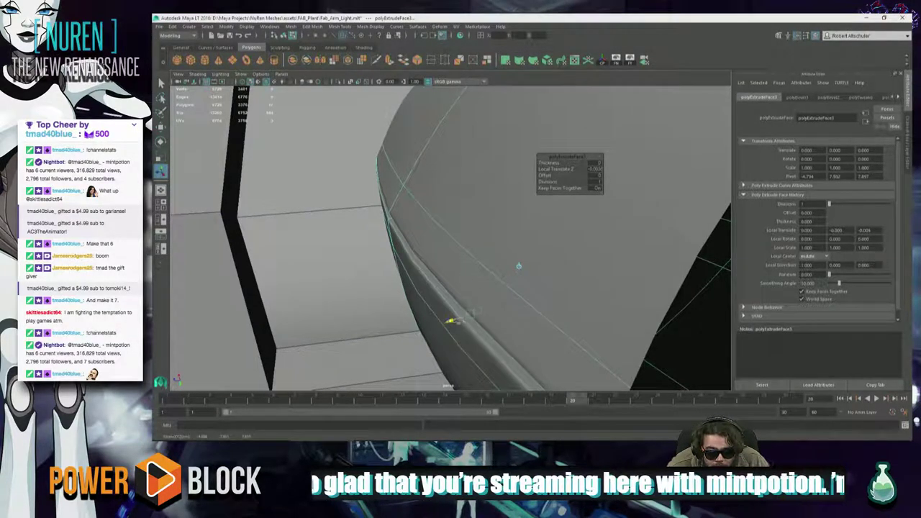
left_click_drag(457, 320, 446, 321)
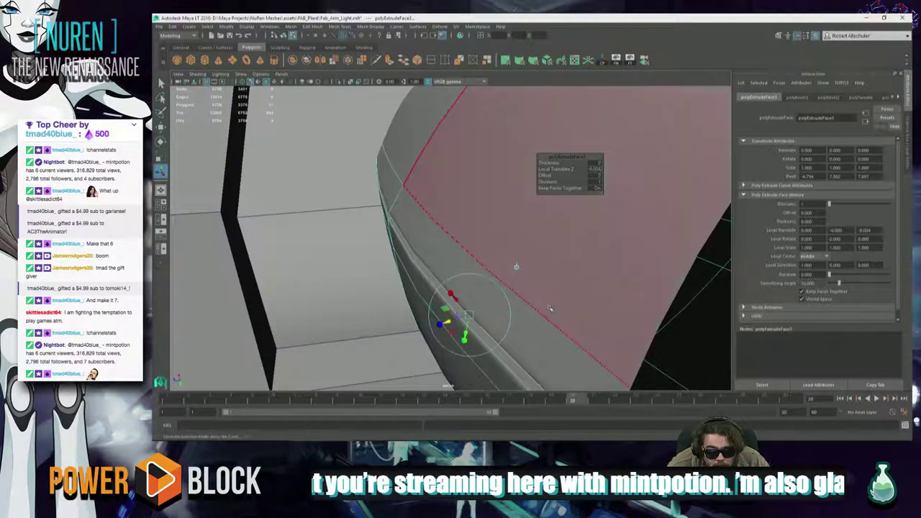
Return the arm mesh to object mode and clear the selection
key("F8")
scroll(539, 306, "down", 8)
left_click(472, 315, "shift")
left_click_drag(472, 315, 422, 370, "alt")
left_click_drag(339, 228, 399, 316, "alt")
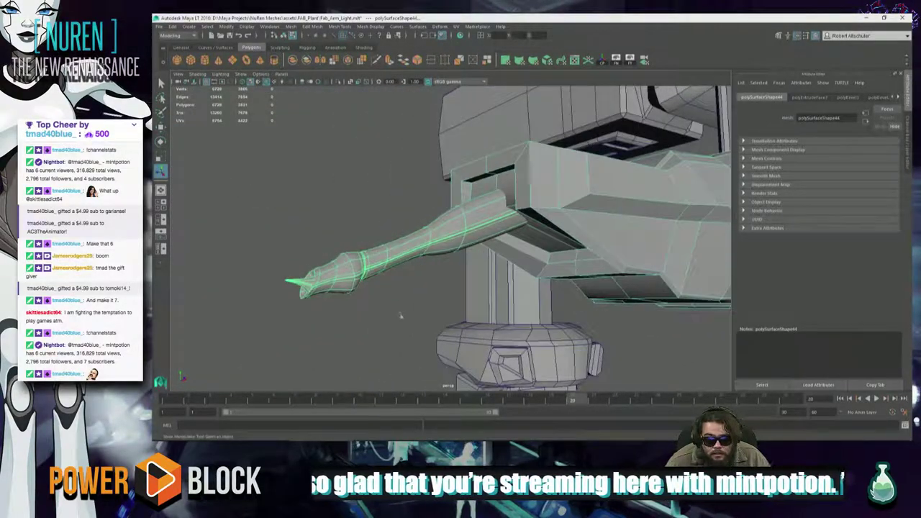
left_click(402, 312)
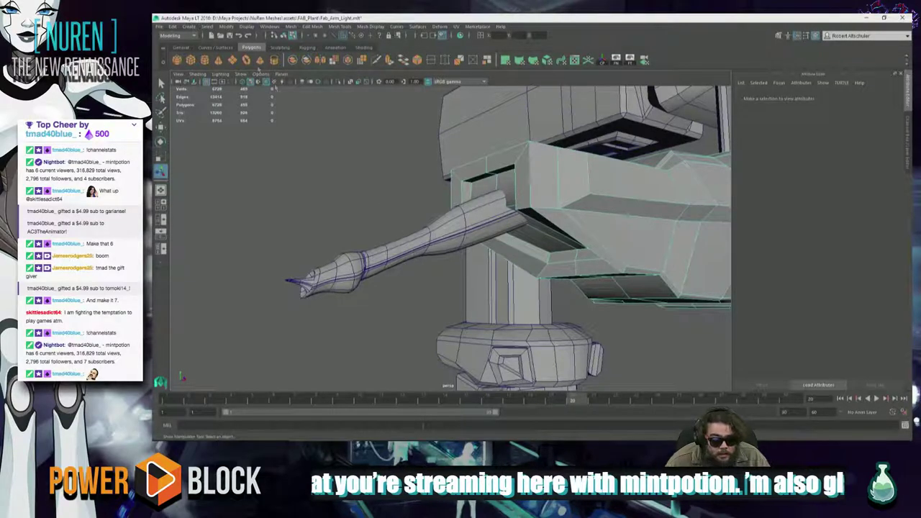
Turn off the Wireframe on Shaded display in the viewport
left_click(220, 74)
mouse_move(197, 74)
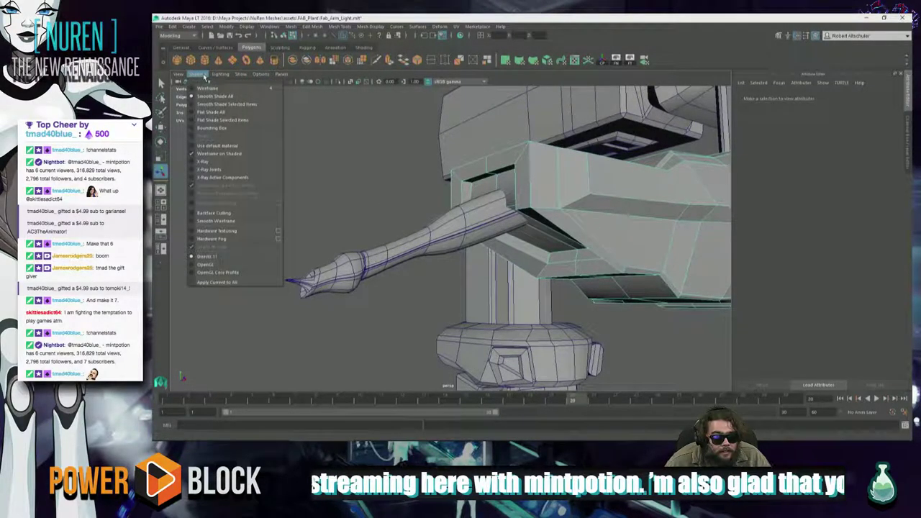
left_click(223, 154)
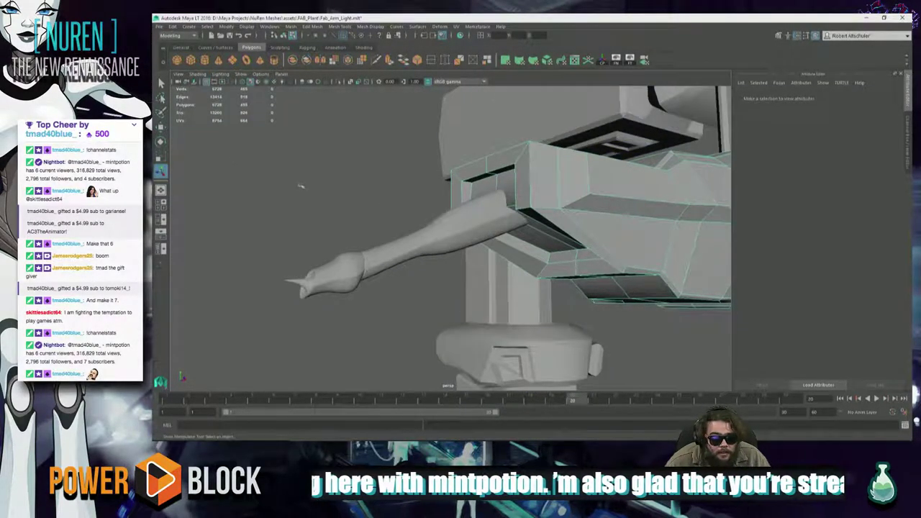
Examine the shaded arm's lengthwise groove, wrist ring and open hand end from several angles
right_click_drag(300, 186, 589, 209, "alt")
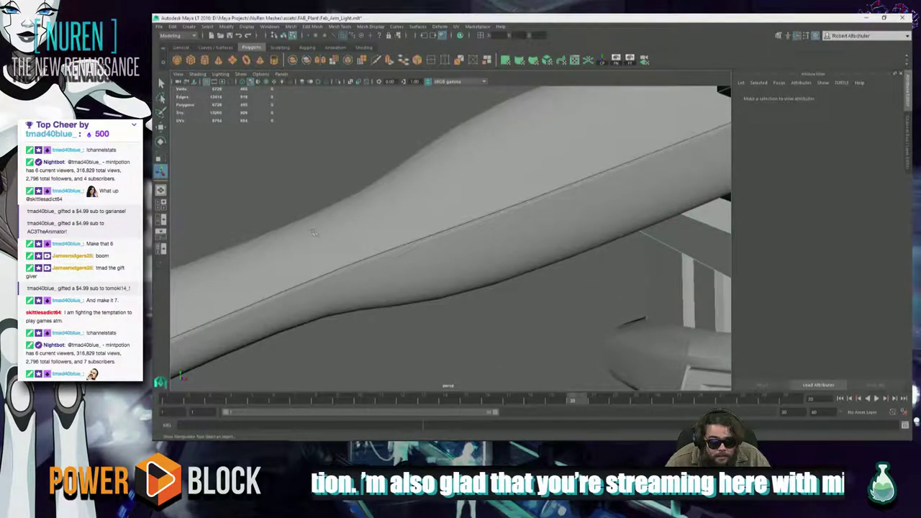
middle_click_drag(314, 233, 611, 128, "alt")
left_click_drag(327, 288, 283, 272, "alt")
left_click_drag(432, 268, 214, 273, "alt")
middle_click_drag(410, 264, 314, 234, "alt")
left_click_drag(313, 234, 396, 149, "alt")
right_click_drag(396, 149, 592, 372, "alt")
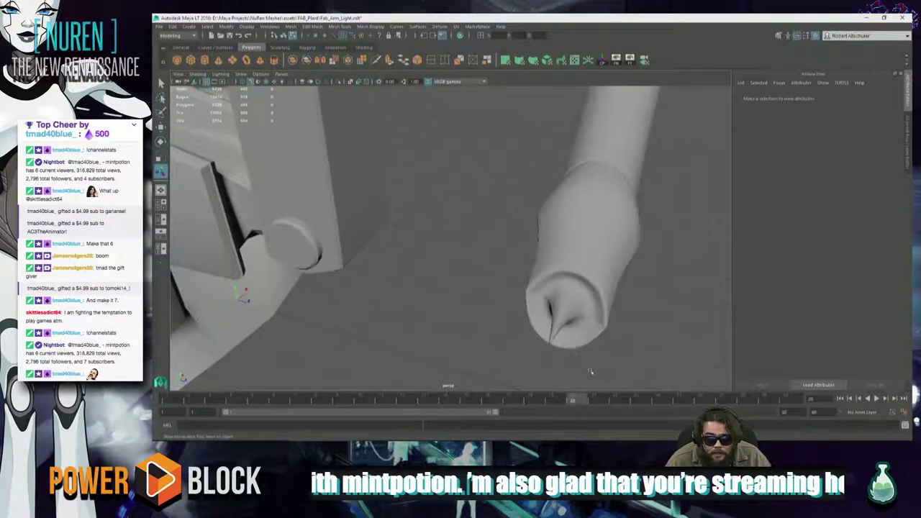
middle_click_drag(592, 372, 510, 274, "alt")
Examine the faces around the arm's open hand end and its inner spike up close and from different angles
right_click_drag(512, 240, 503, 248)
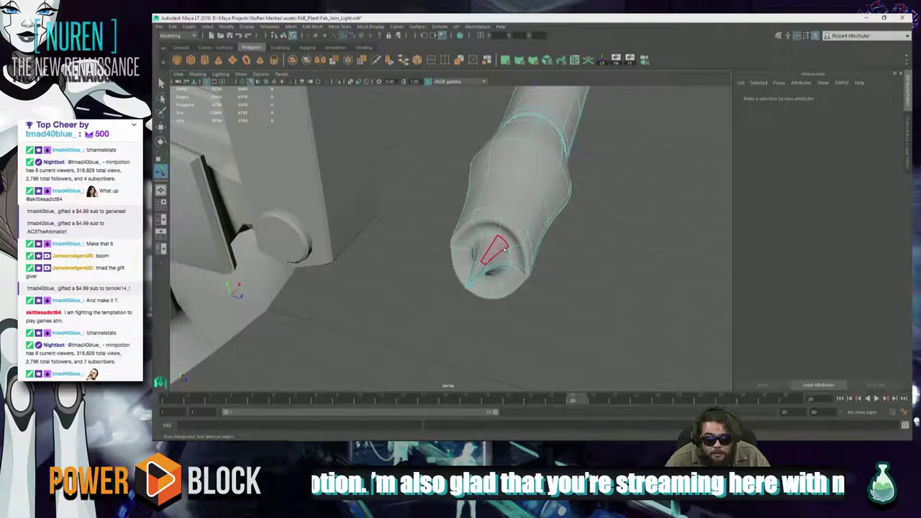
scroll(513, 249, "up", 5)
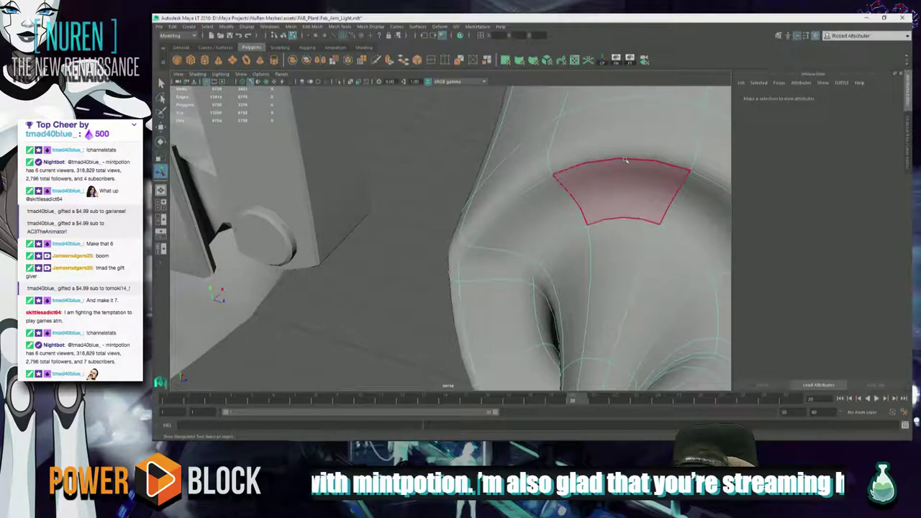
key("ctrl+z")
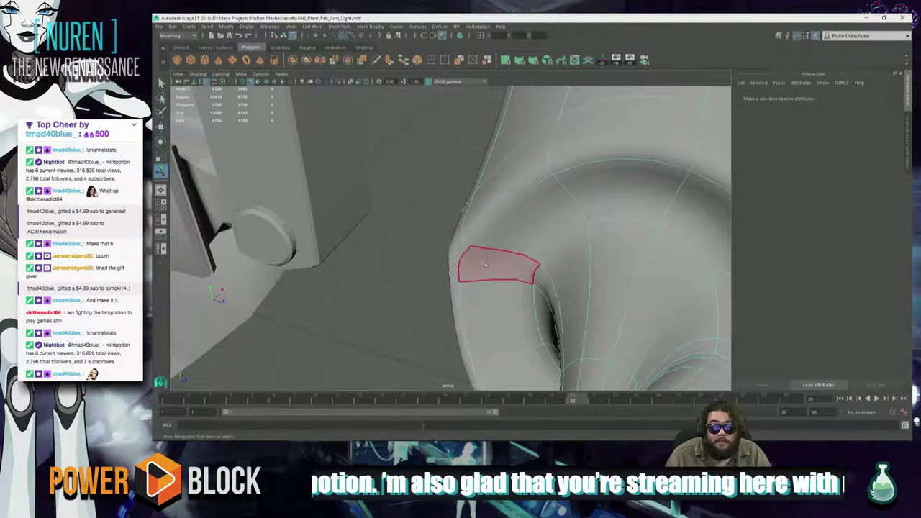
key("ctrl+z")
key("ctrl+z")
key("ctrl+z")
key("ctrl+z")
key("ctrl+z")
key("ctrl+z")
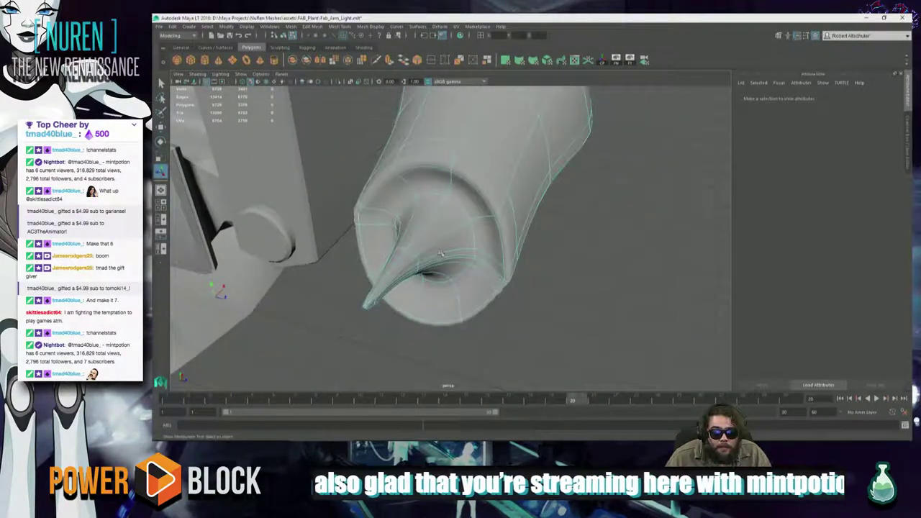
left_click_drag(447, 219, 460, 262, "alt")
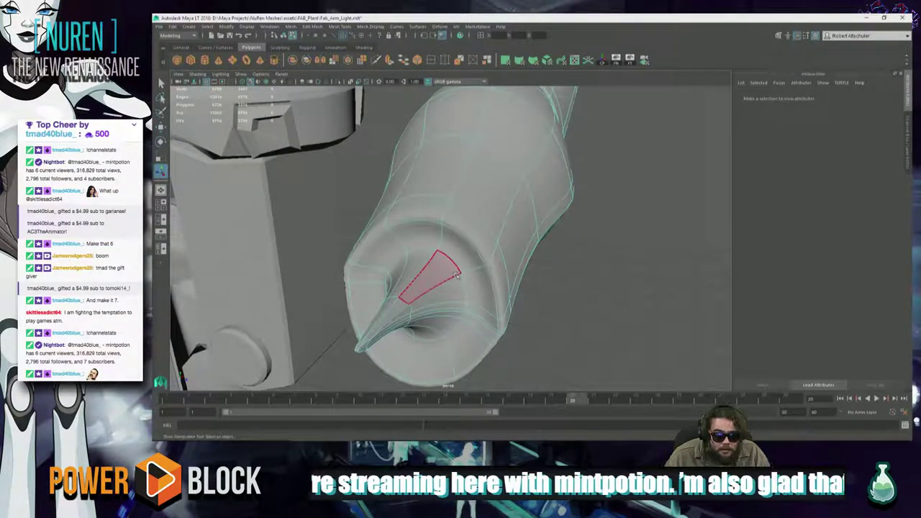
Select the edge loop around the inner rim of the hand opening and bevel it
right_click_drag(456, 275, 455, 248)
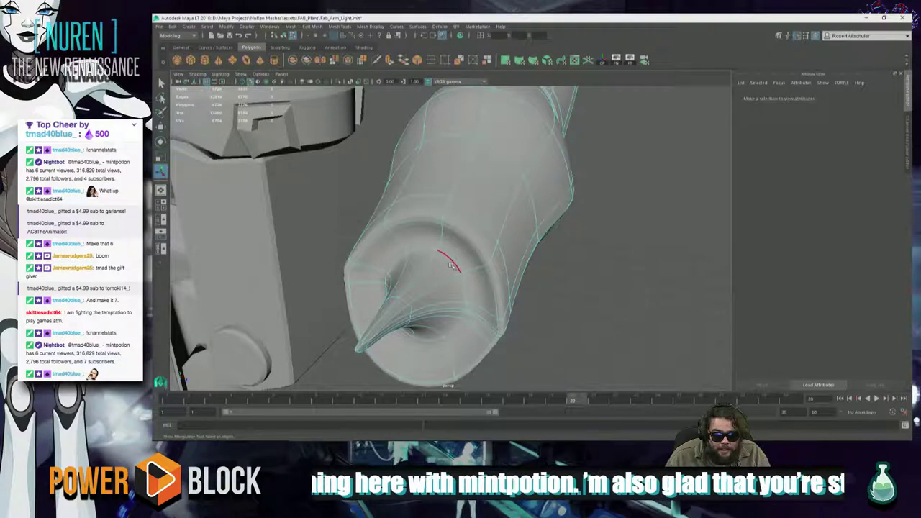
left_click(450, 263)
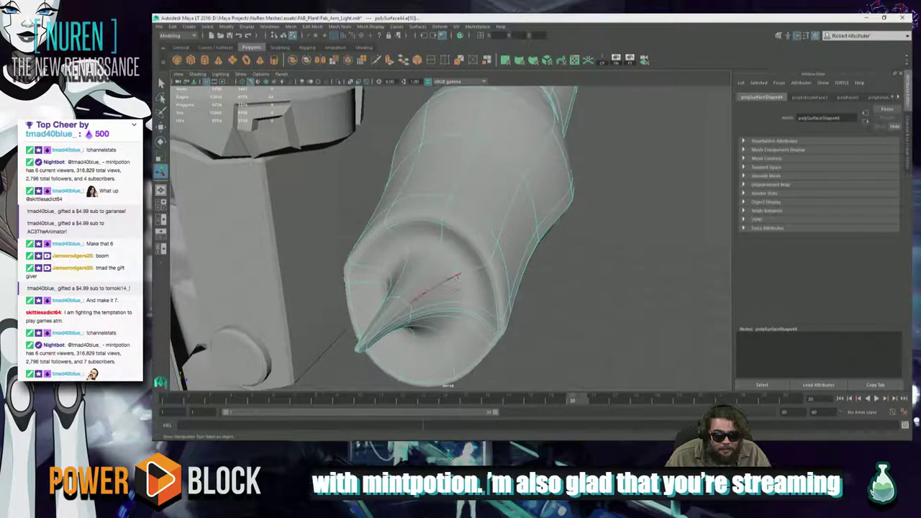
scroll(442, 311, "up", 5)
scroll(449, 305, "down", 5)
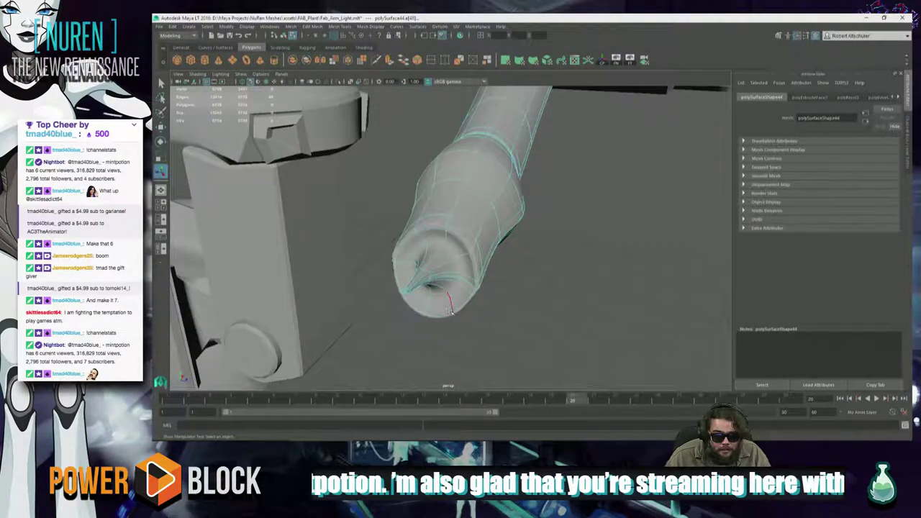
key("ctrl+z")
left_click_drag(451, 303, 515, 300, "alt")
scroll(515, 300, "up", 3)
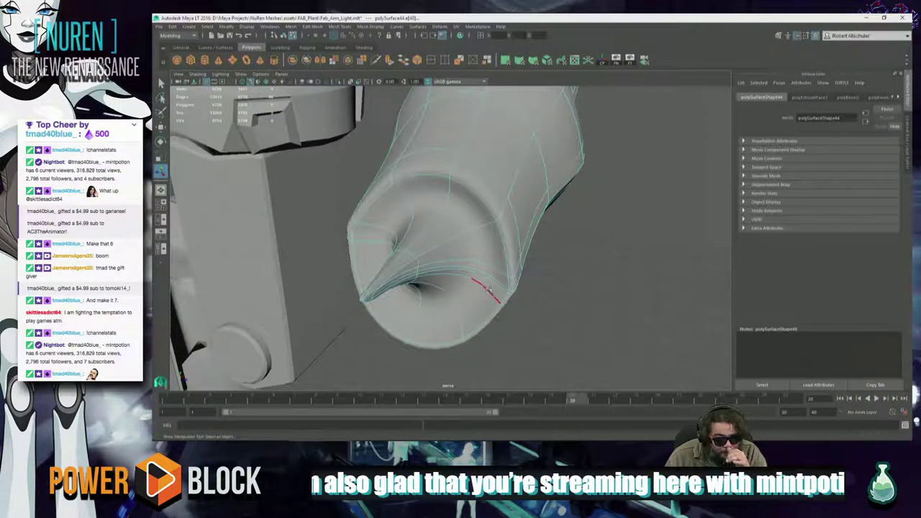
right_click(482, 250, "shift")
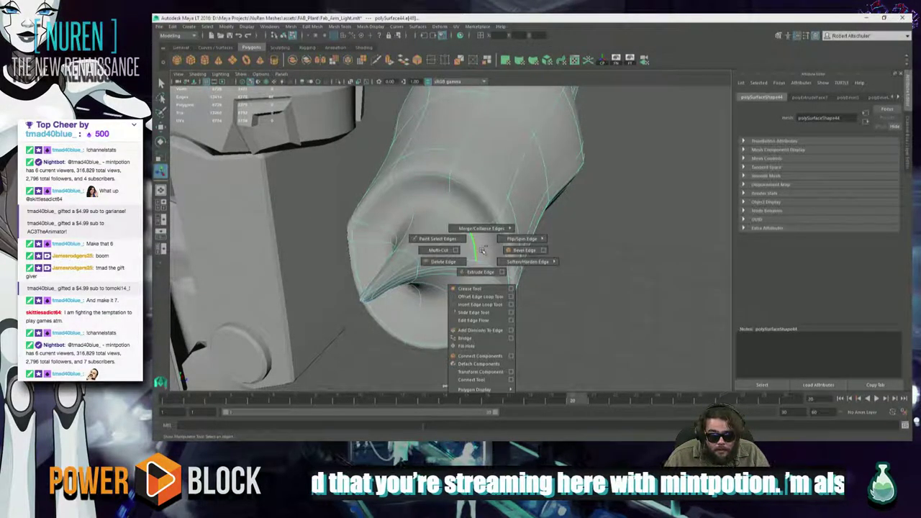
right_click_drag(483, 249, 524, 250, "shift")
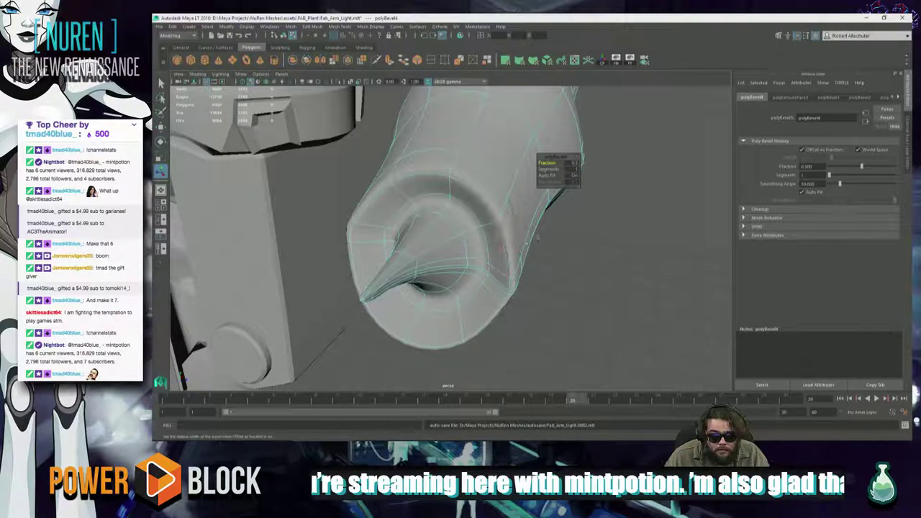
Set the rim bevel's fraction to 0.2 and its segments to 2, check it up close and clear the selection
left_click_drag(556, 164, 553, 165)
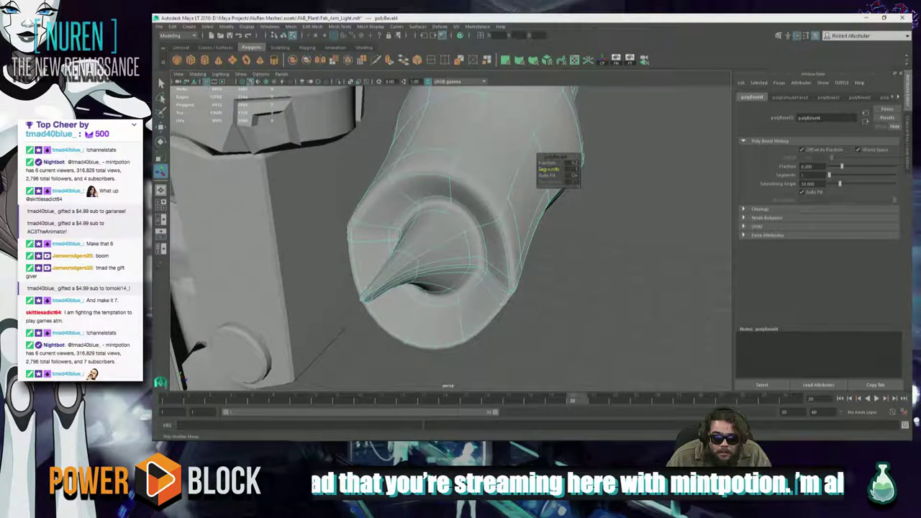
mouse_move(570, 170)
middle_mouse_down()
mouse_move(603, 176)
mouse_move(574, 173)
middle_mouse_up()
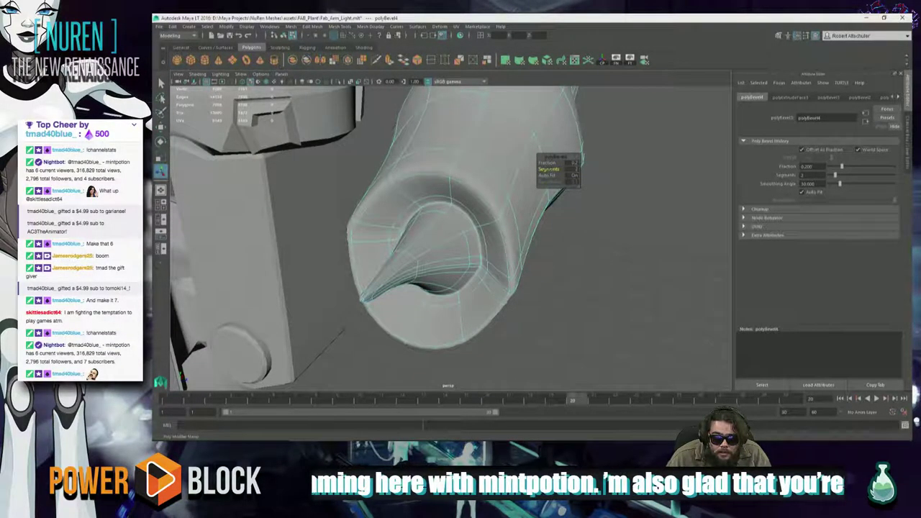
left_click_drag(454, 223, 463, 195, "alt")
right_click_drag(463, 195, 377, 198, "alt")
left_click_drag(388, 196, 451, 225, "alt")
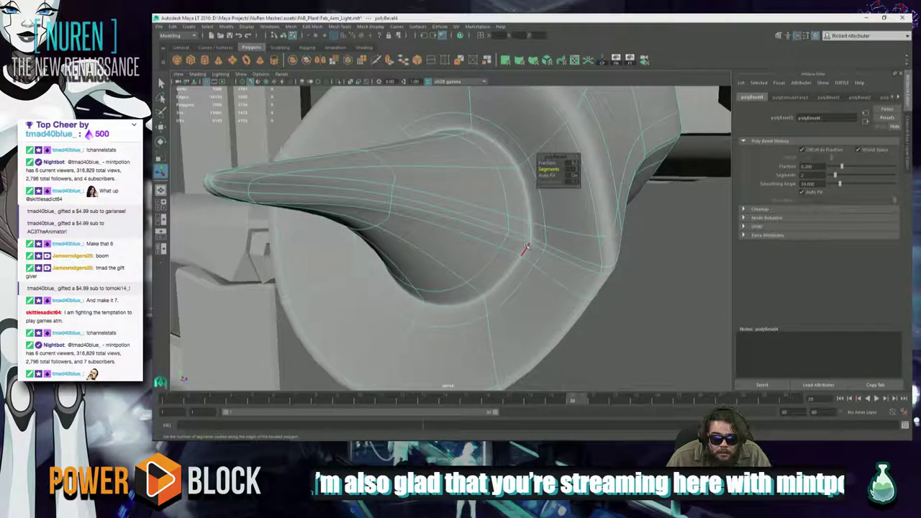
left_click(632, 310)
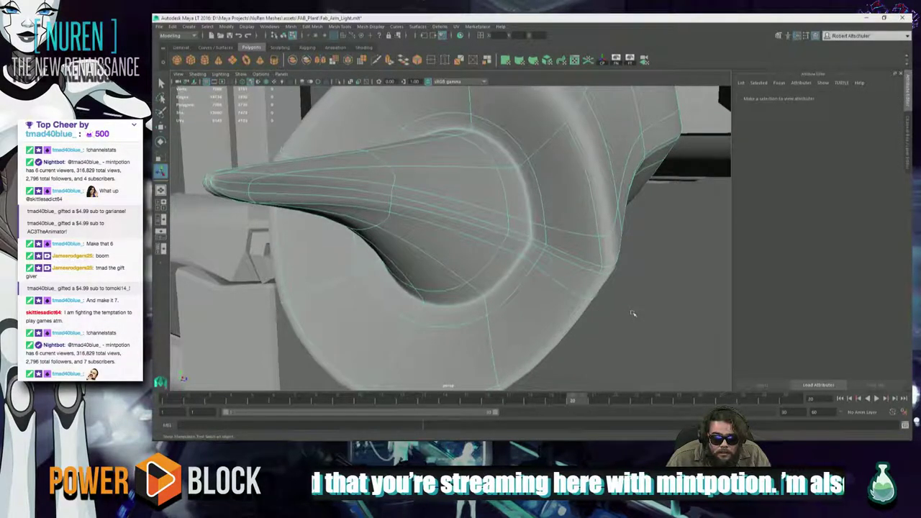
Select an edge loop along the bevelled rim of the hand opening and adjust it slightly with the Scale tool
left_click(527, 204)
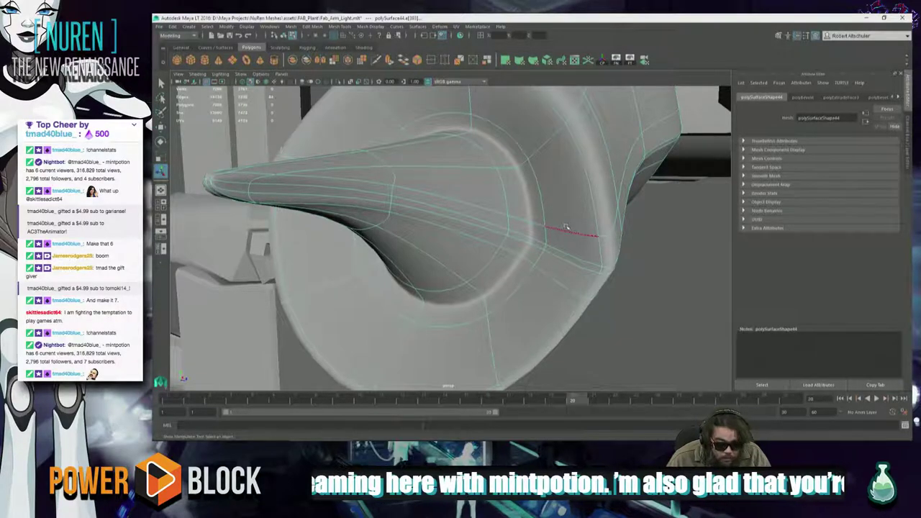
key("w")
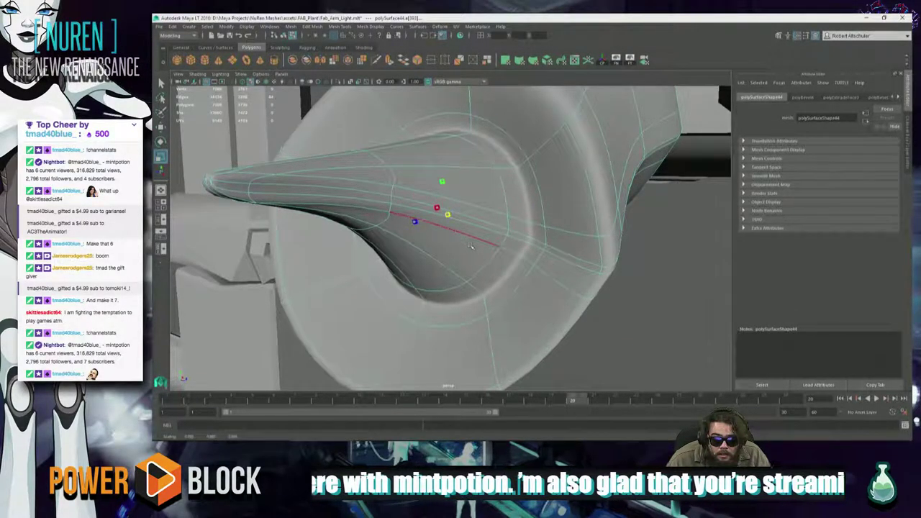
left_click_drag(470, 246, 518, 238)
scroll(443, 226, "down", 5)
scroll(522, 255, "up", 3)
mouse_move(567, 277)
middle_mouse_down()
mouse_move(540, 272)
mouse_move(580, 278)
mouse_move(554, 270)
middle_mouse_up()
left_click(591, 302)
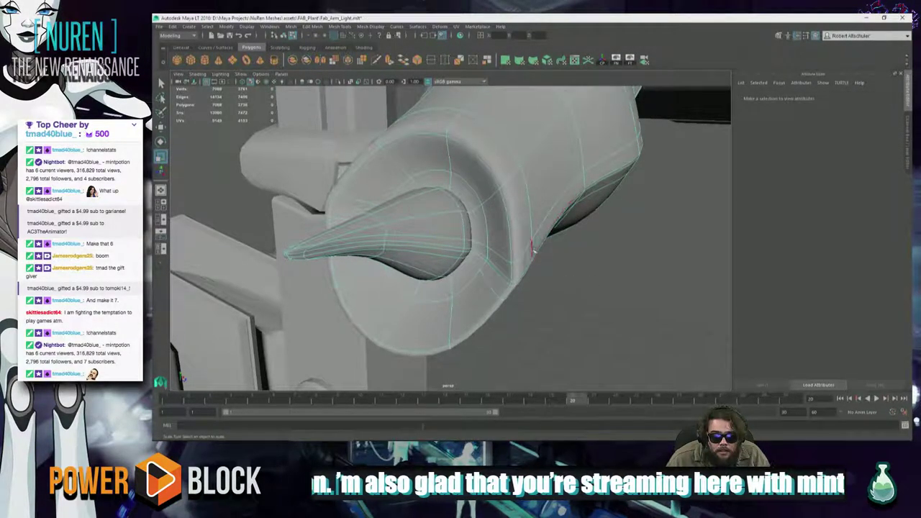
Select the outer edge loop of the bevel around the hand opening, fine-tune its scale and deselect it
scroll(539, 280, "down", 5)
left_click_drag(540, 281, 563, 273, "alt")
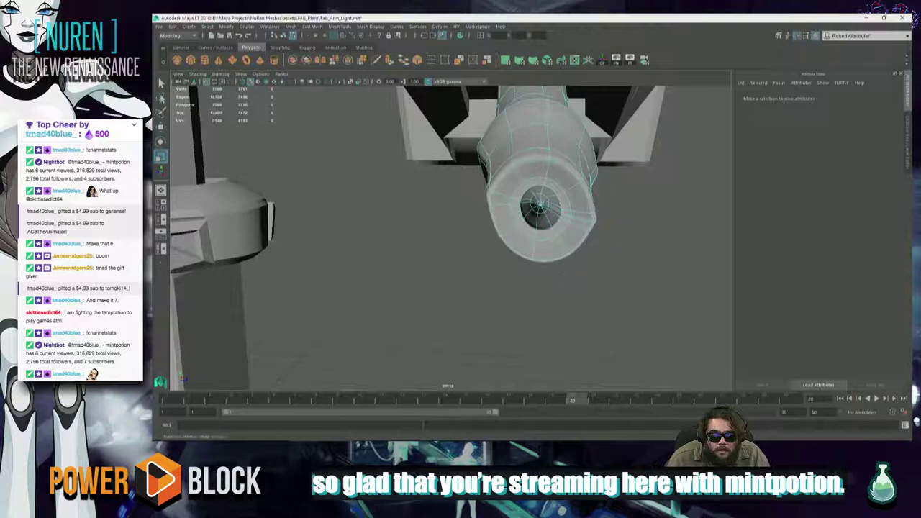
left_click(569, 203)
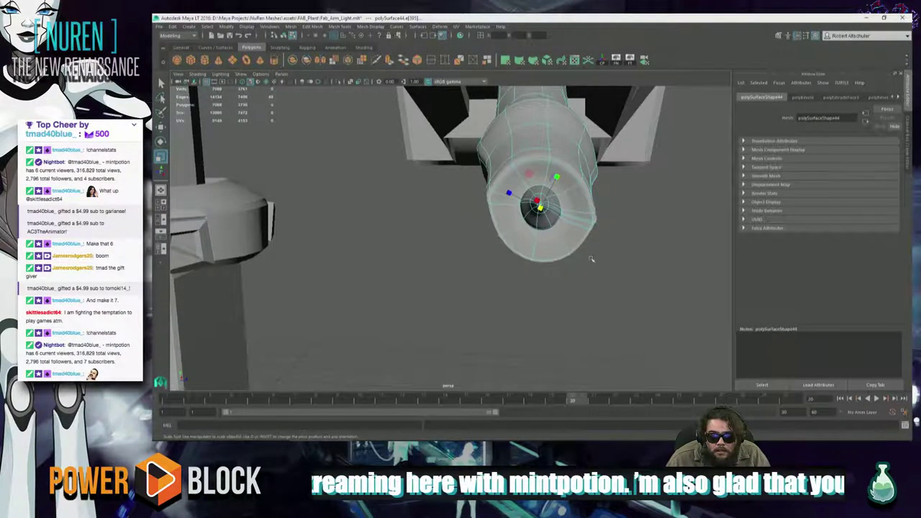
mouse_move(591, 259)
middle_mouse_down()
mouse_move(614, 257)
mouse_move(595, 251)
middle_mouse_up()
left_click_drag(595, 251, 571, 256, "alt")
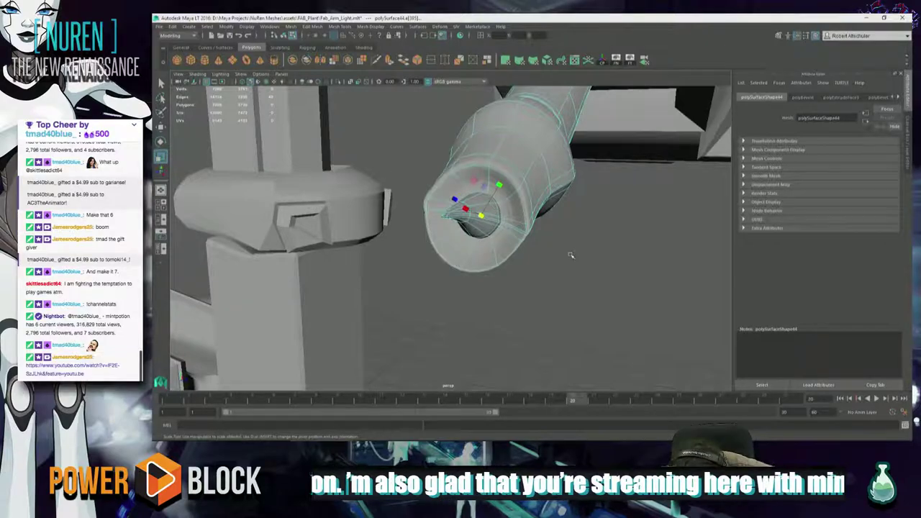
left_click(590, 269)
Return the arm mesh to object mode, select the whole arm and open the Scale tool's settings
scroll(592, 229, "down", 1)
left_click_drag(579, 250, 550, 254, "alt")
left_click(547, 137)
right_click_drag(547, 137, 574, 127)
left_click(573, 126)
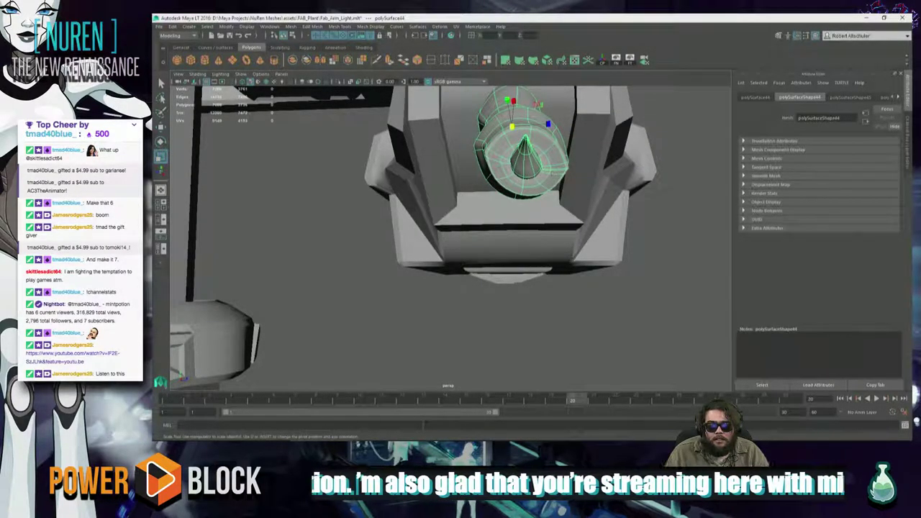
double_click(161, 158)
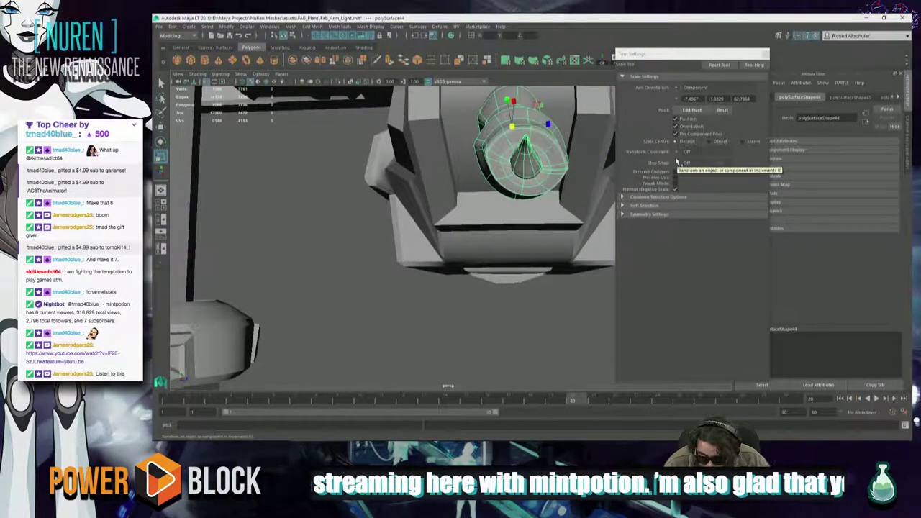
Switch to the browser, open the YouTube link posted in the Twitch chat, and return to Maya
key("alt+Tab")
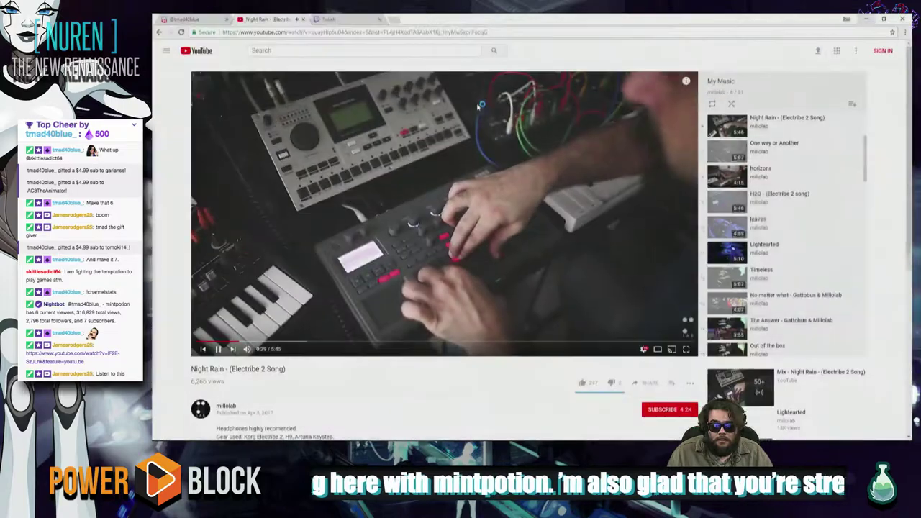
left_click(341, 20)
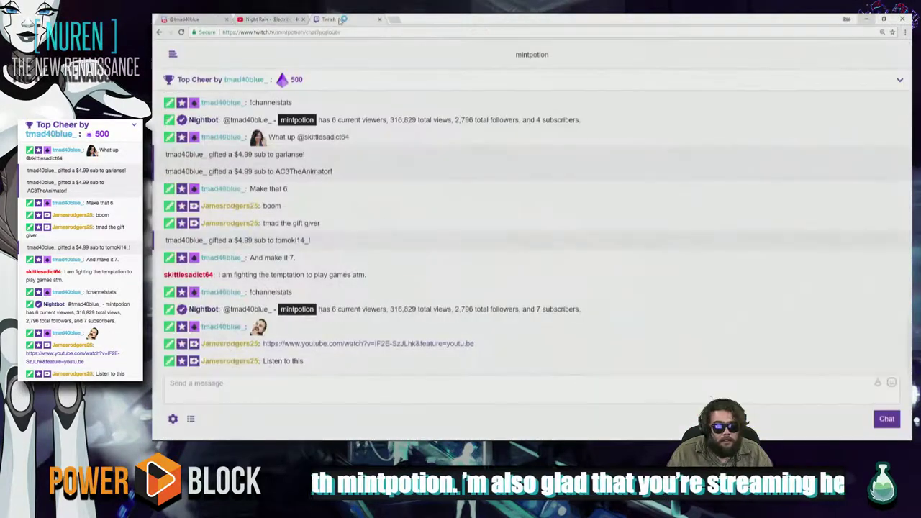
left_click(424, 344)
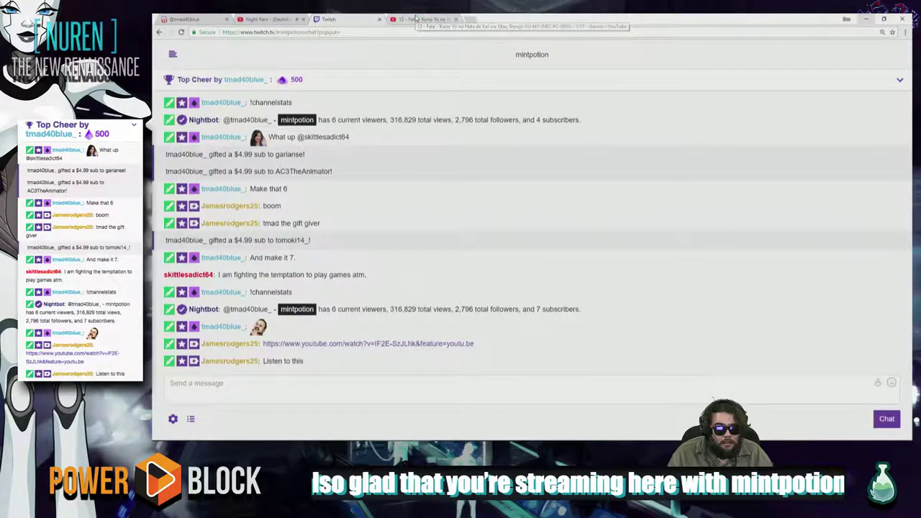
key("alt+Tab")
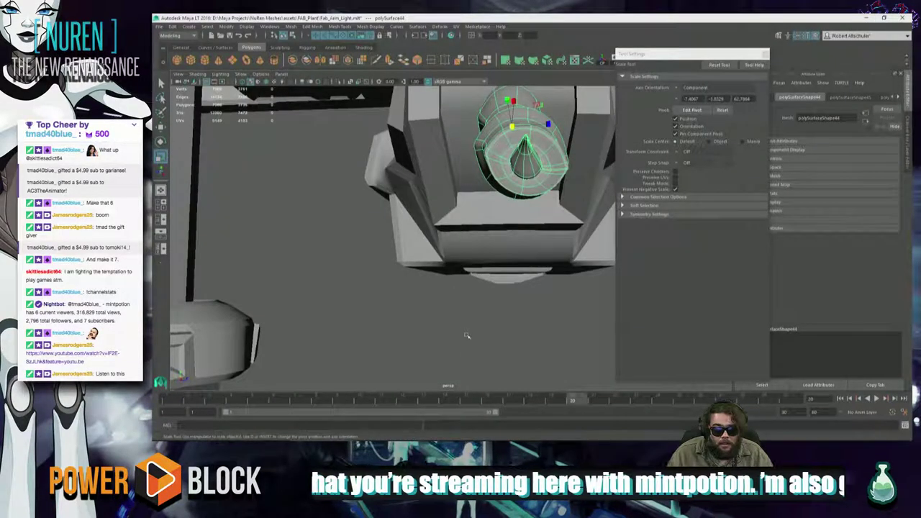
Examine the arm against the torso housing and the full robot assembly from several angles, leaving nothing selected
left_click_drag(467, 336, 494, 327, "alt")
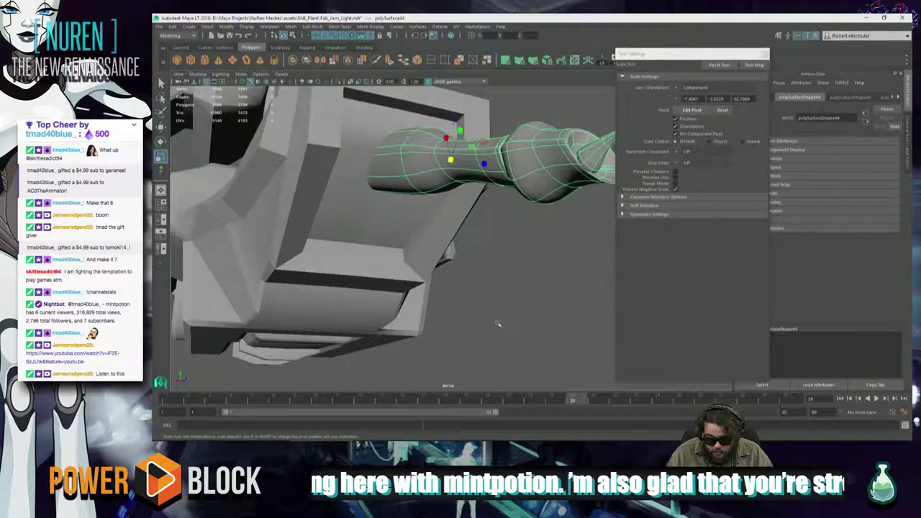
left_click_drag(516, 325, 384, 308, "alt")
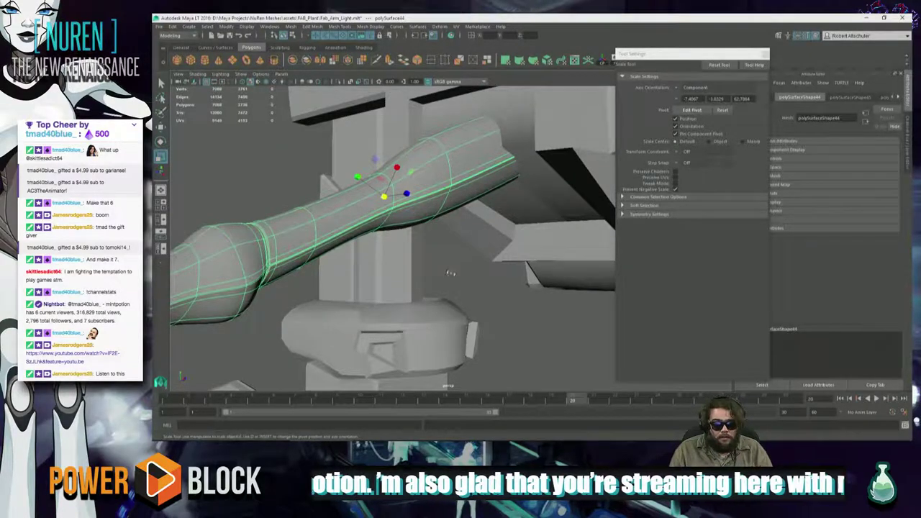
left_click_drag(450, 272, 455, 251, "alt")
left_click(309, 120)
left_click(455, 251)
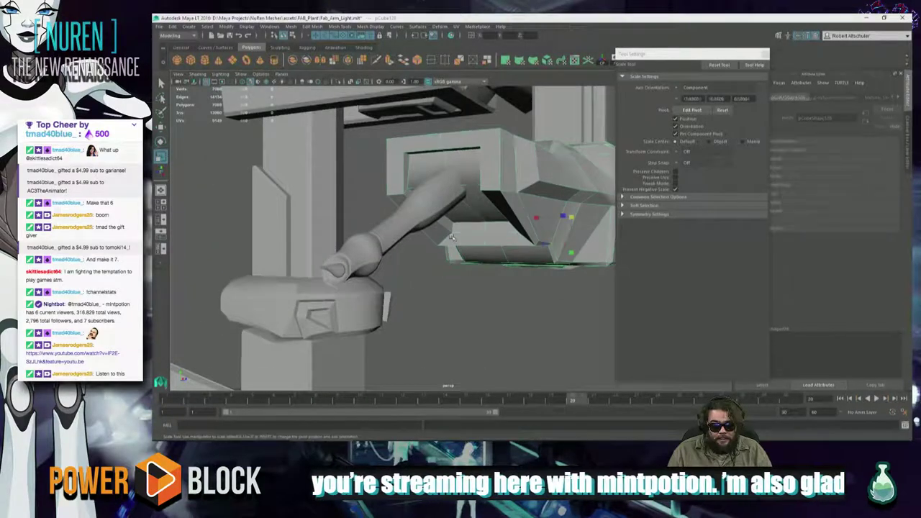
left_click(493, 375)
left_click_drag(453, 308, 305, 253, "alt")
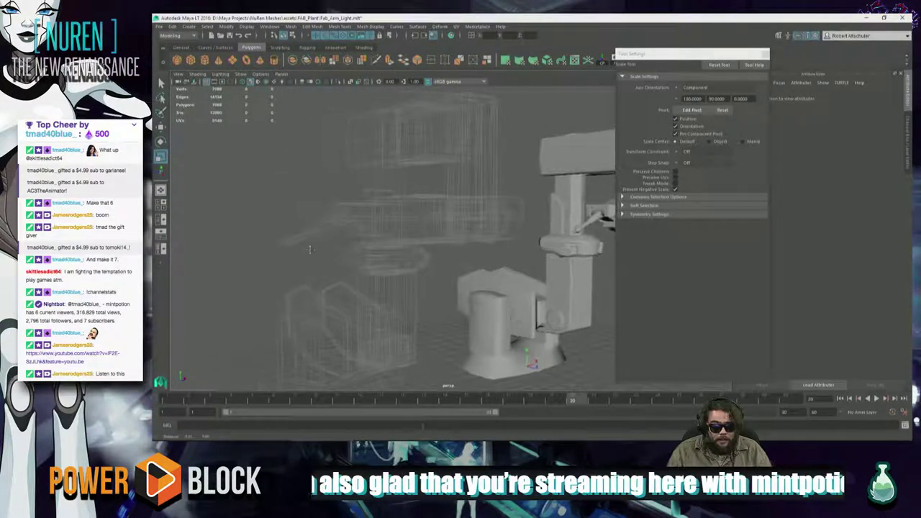
mouse_move(298, 253)
right_mouse_down("alt")
mouse_move(403, 263)
mouse_move(306, 256)
right_mouse_up("alt")
scroll(293, 256, "down", 5)
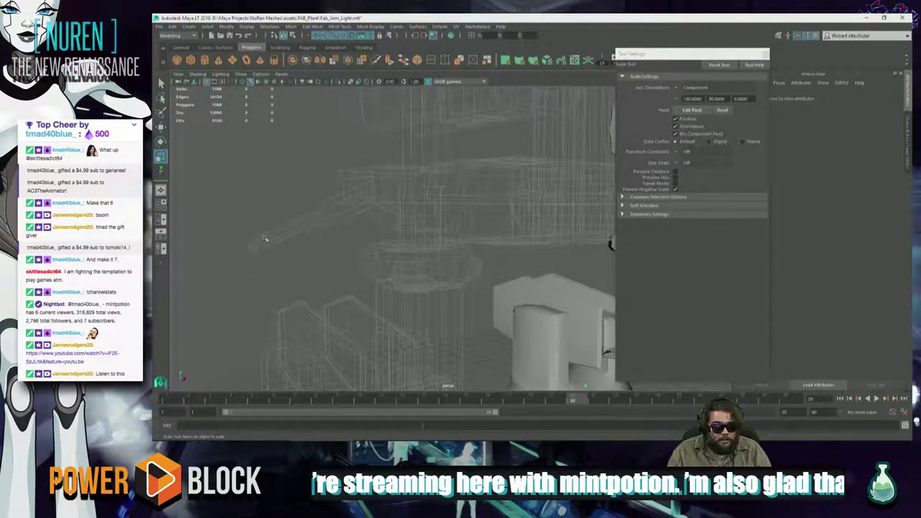
left_click_drag(387, 251, 489, 277, "alt")
right_click_drag(489, 277, 608, 309, "alt")
middle_click_drag(482, 281, 538, 285, "alt")
left_click_drag(374, 289, 396, 290, "alt")
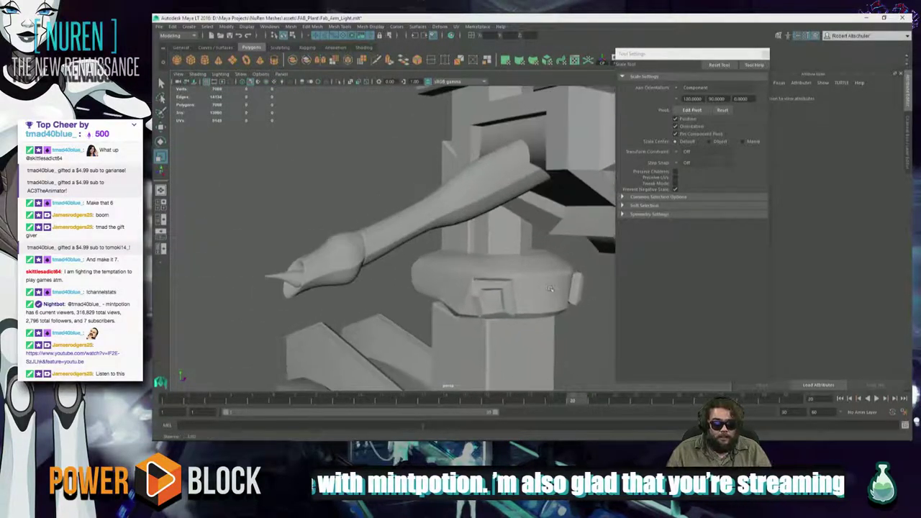
left_click(375, 257)
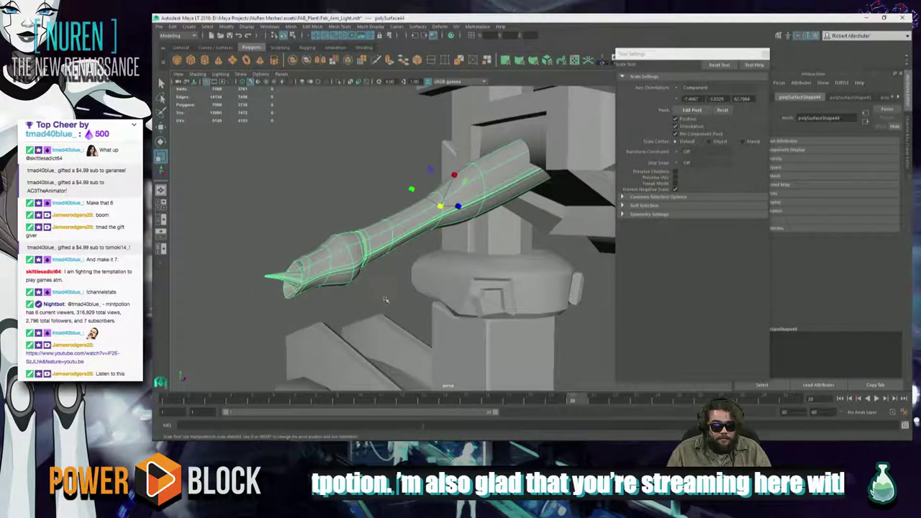
left_click(381, 320)
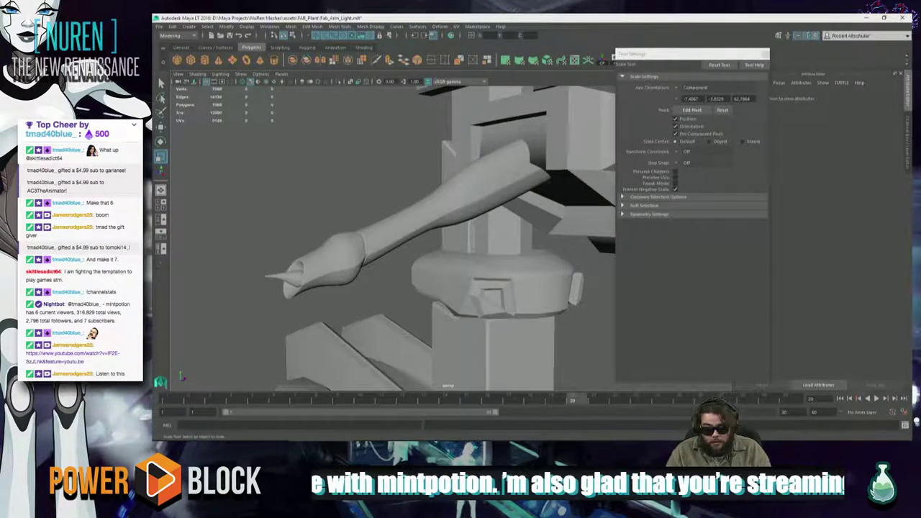
Select the torso housing mesh, check individual edges around its front opening and return it to object mode
left_click(526, 132)
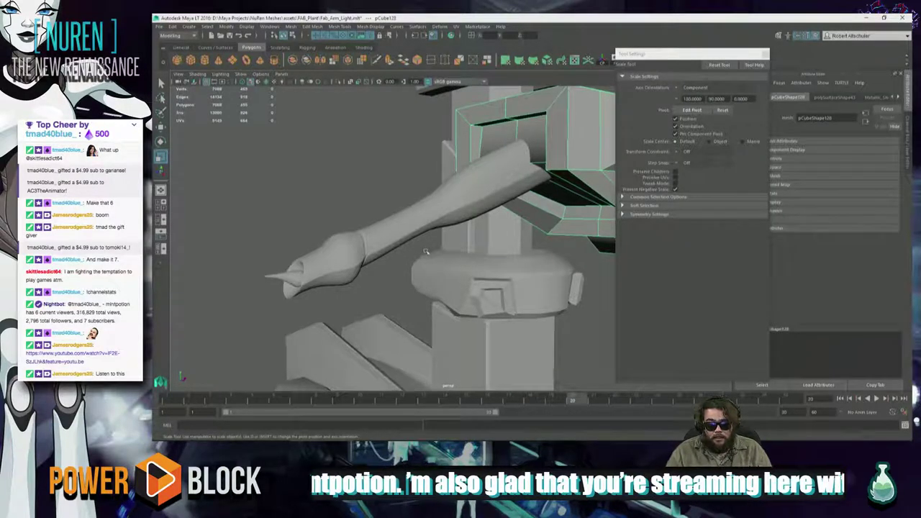
left_click_drag(425, 251, 423, 205, "alt")
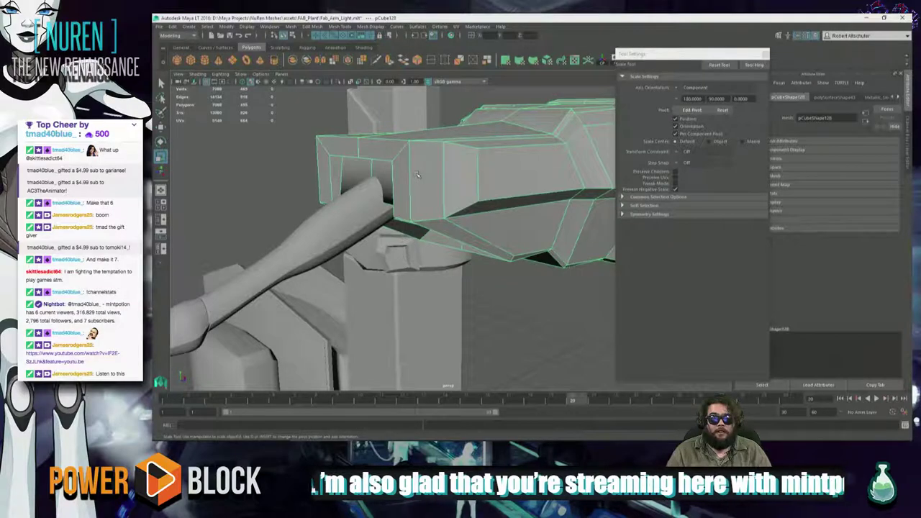
right_click_drag(416, 174, 416, 154)
left_click(410, 171)
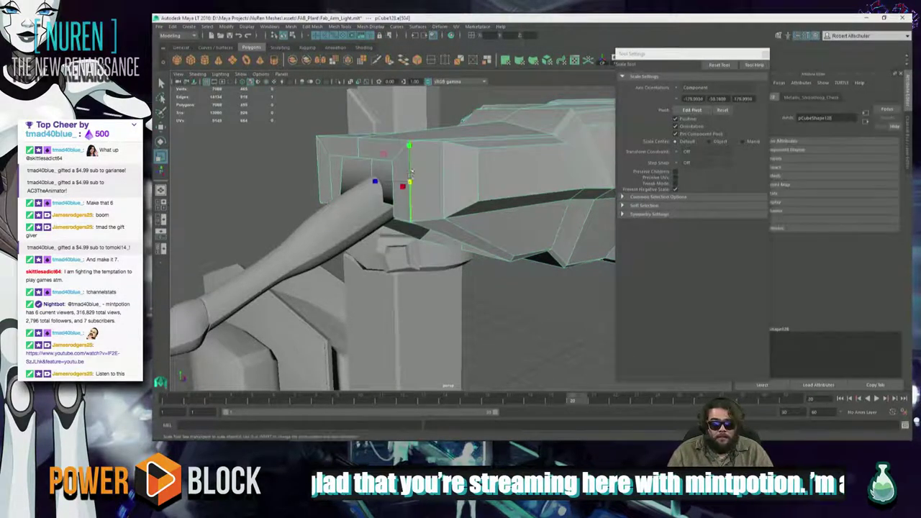
left_click(534, 313)
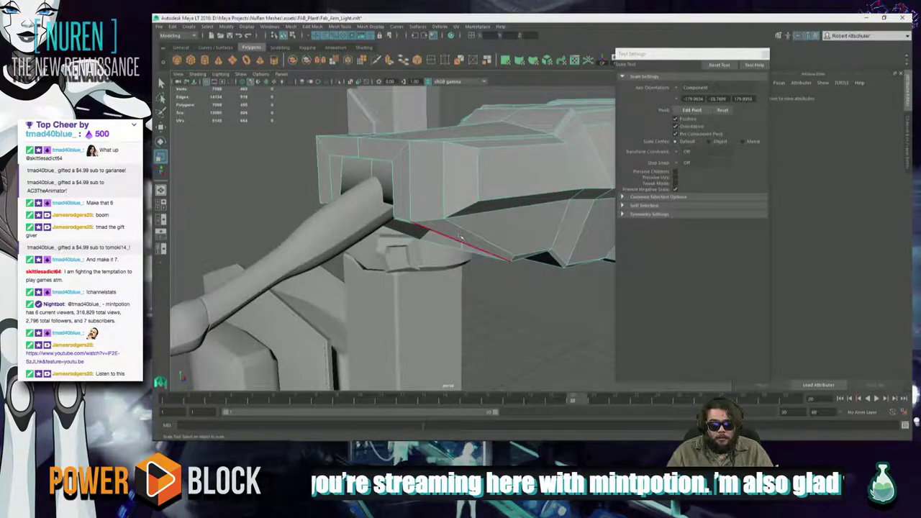
left_click_drag(294, 189, 374, 229, "alt")
left_click(364, 227)
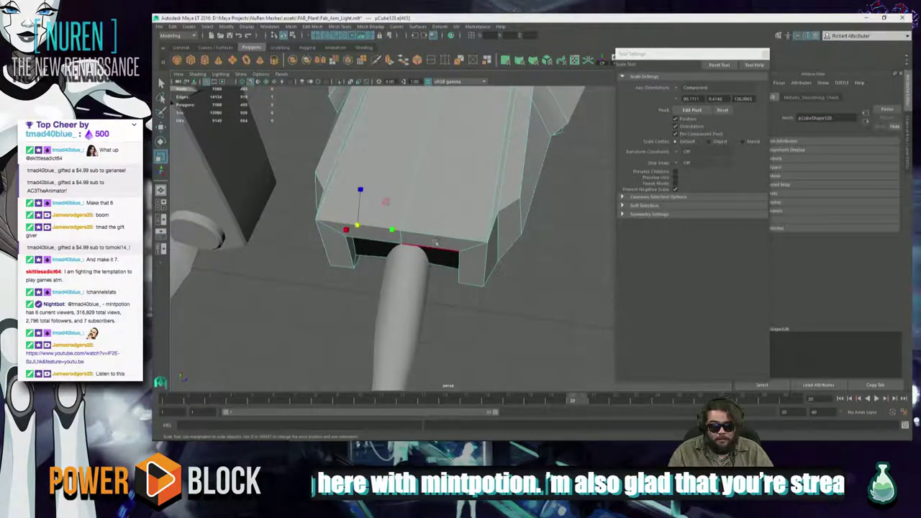
left_click(521, 300)
right_click_drag(456, 215, 480, 202)
left_click(472, 210)
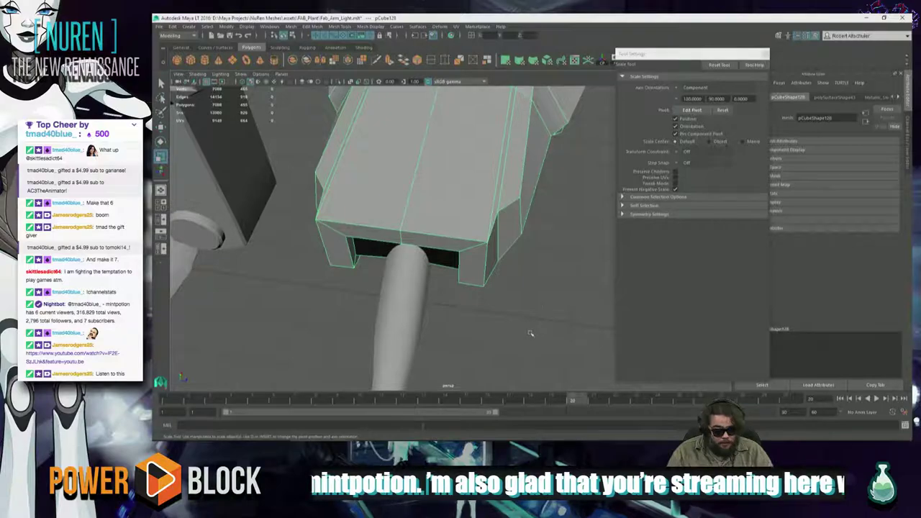
Preview the torso housing smoothed and return it to its unsmoothed display
key("3")
left_click_drag(507, 310, 351, 303, "alt")
scroll(557, 286, "down", 5)
key("1")
right_click_drag(351, 304, 543, 335, "alt")
left_click_drag(543, 335, 381, 230, "alt")
Switch the housing to edge selection with the Move tool active and inspect the edges around its front opening, leaving none selected
right_click_drag(378, 227, 378, 205)
left_click(358, 263)
key("w")
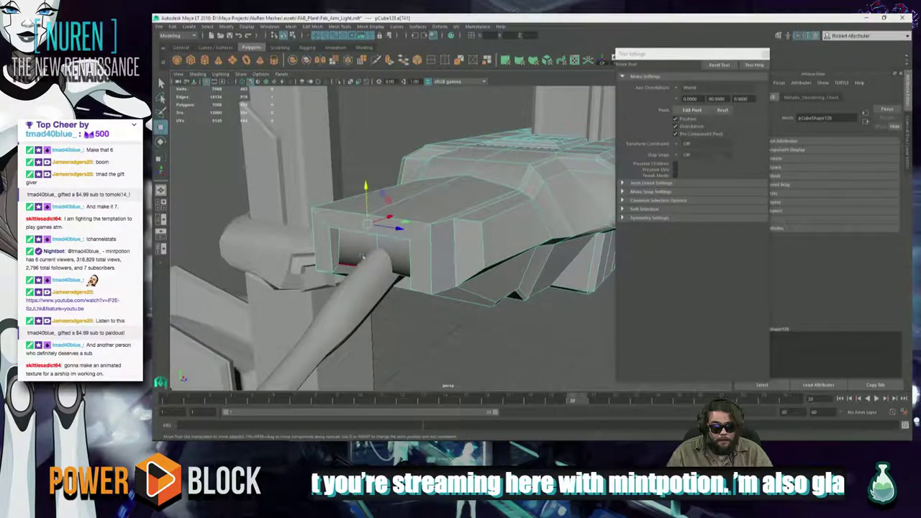
left_click_drag(388, 215, 449, 264, "alt")
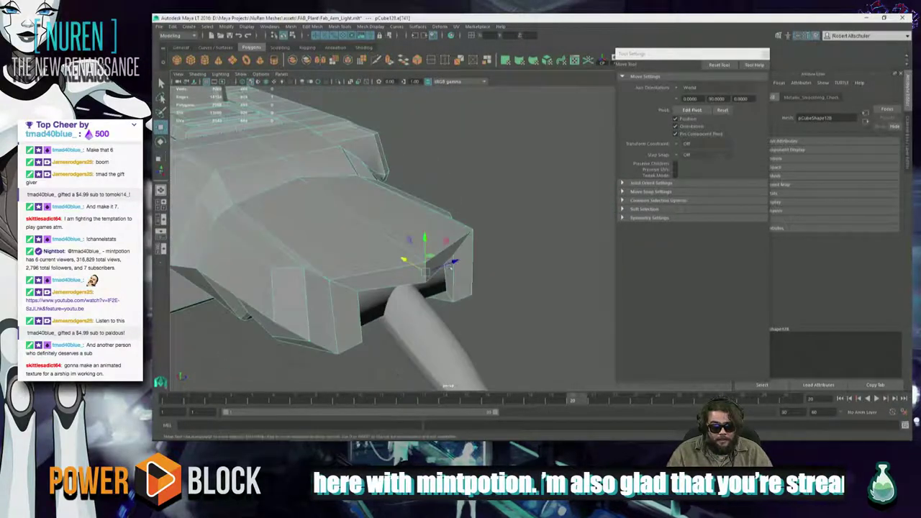
left_click(518, 295)
left_click_drag(518, 295, 497, 308, "alt")
left_click_drag(362, 285, 421, 276, "alt")
Select the outer and inner edges framing the housing's front opening and bevel them
left_click(384, 305)
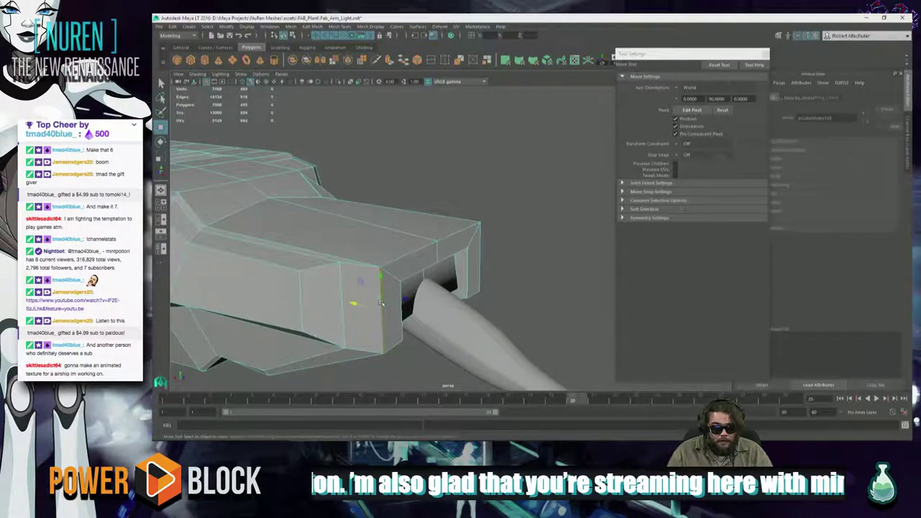
left_click(439, 252, "shift")
left_click(462, 231, "shift")
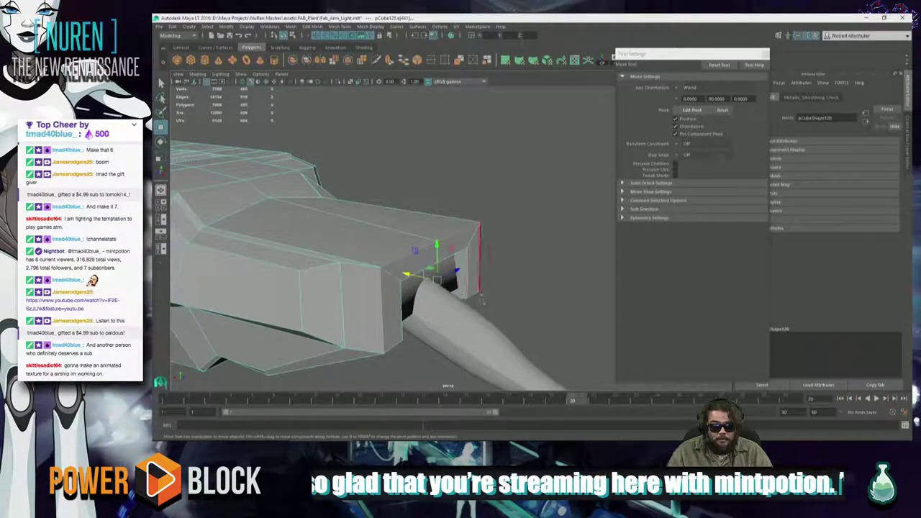
mouse_move(474, 277)
left_mouse_down("alt")
mouse_move(408, 297)
mouse_move(468, 275)
left_mouse_up("alt")
left_click_drag(405, 295, 445, 277, "alt")
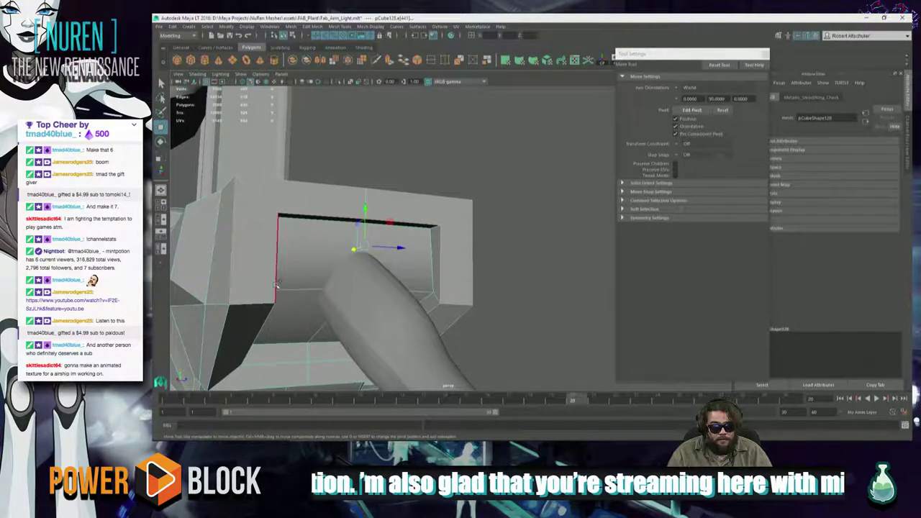
left_click_drag(277, 285, 431, 329, "alt")
right_click_drag(419, 276, 457, 277, "shift")
left_click_drag(457, 277, 586, 226, "alt")
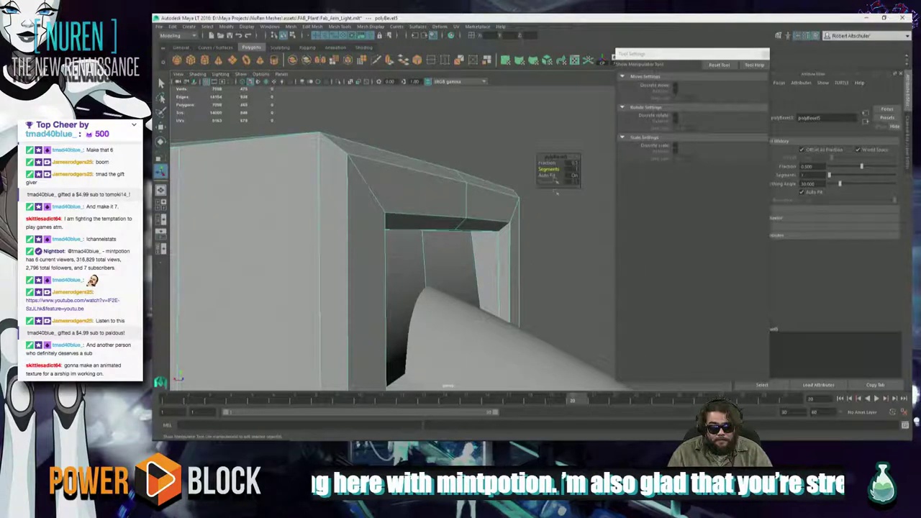
Set the opening bevel's fraction to 0.4 and raise its segment count, comparing the smoothed and unsmoothed display
mouse_move(551, 162)
left_mouse_down()
mouse_move(530, 162)
mouse_move(545, 165)
left_mouse_up()
key("3")
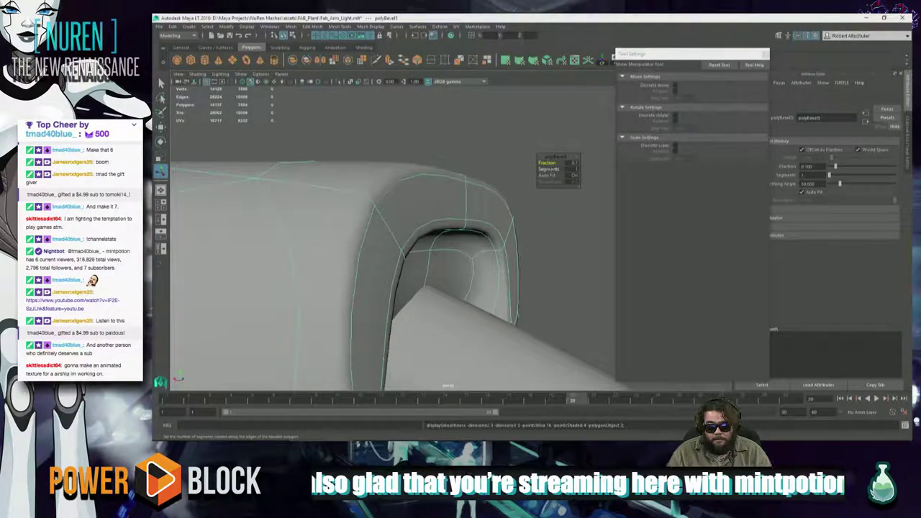
key("1")
key("3")
key("1")
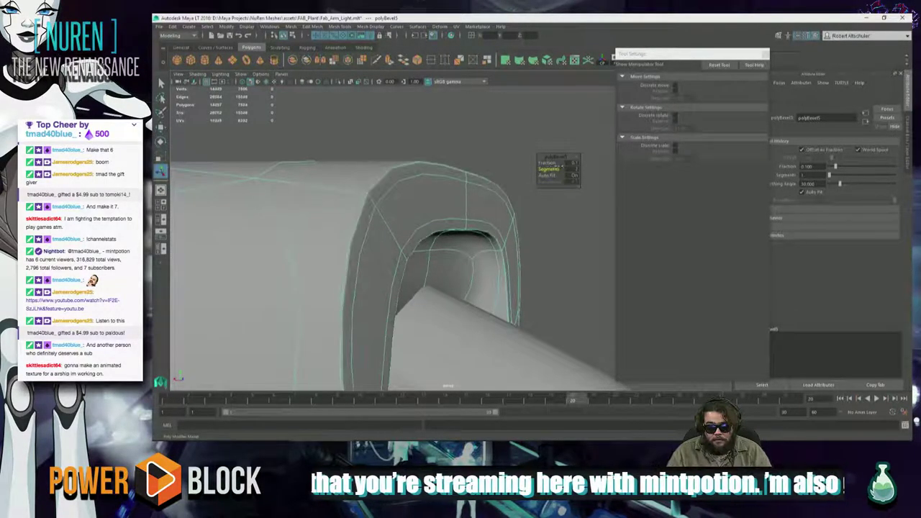
mouse_move(558, 166)
left_mouse_down()
mouse_move(570, 165)
mouse_move(512, 163)
mouse_move(559, 163)
mouse_move(544, 163)
mouse_move(554, 170)
left_mouse_up()
key("1")
key("3")
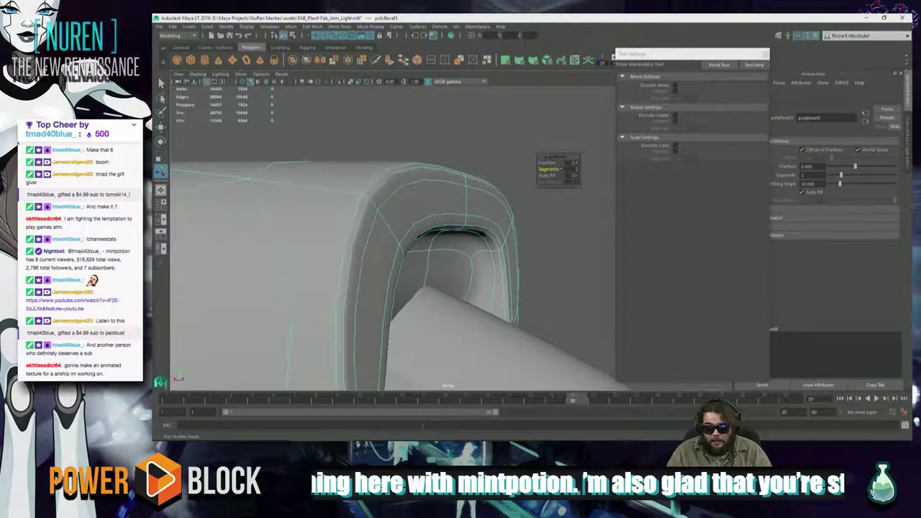
Examine the smoothed bevel around the housing opening and its fit with the arm and full robot from several angles
left_click_drag(557, 174, 353, 259, "alt")
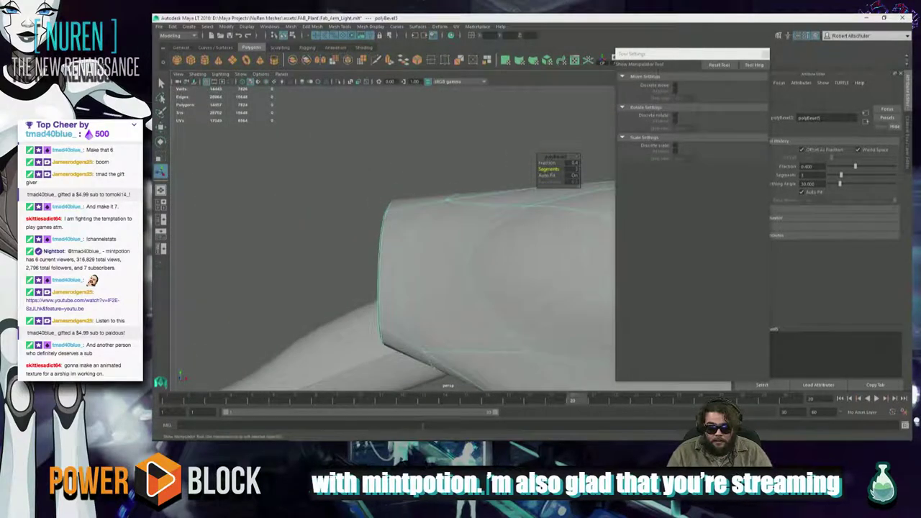
left_click_drag(419, 174, 402, 209, "alt")
left_click_drag(367, 262, 387, 231, "alt")
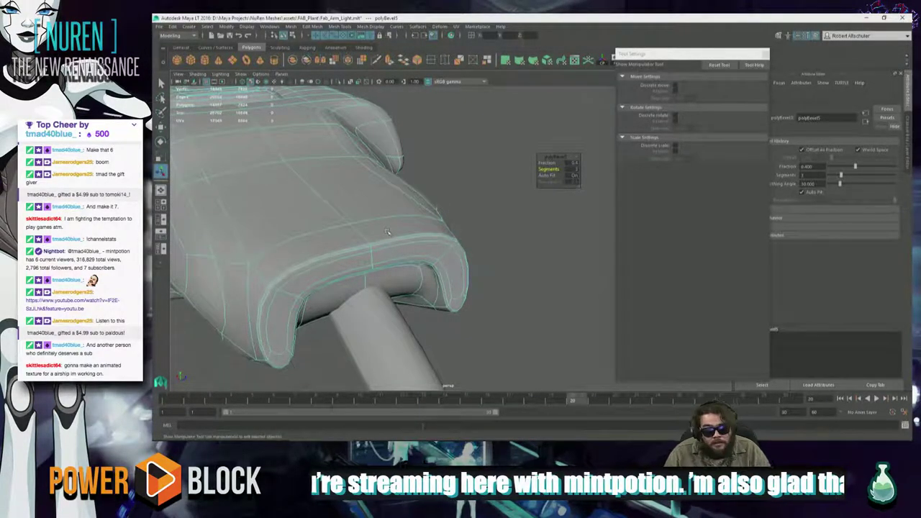
scroll(387, 231, "down", 12)
left_click_drag(396, 249, 283, 280, "alt")
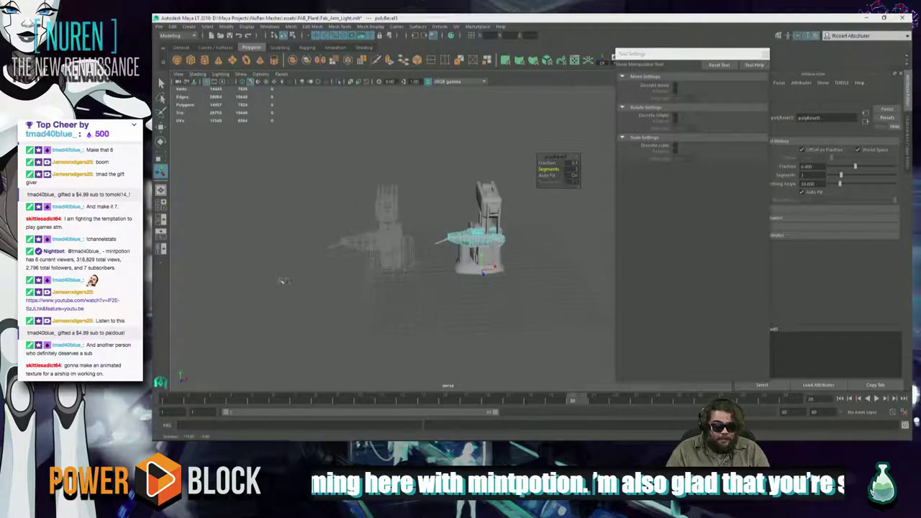
left_click_drag(365, 270, 465, 296, "alt")
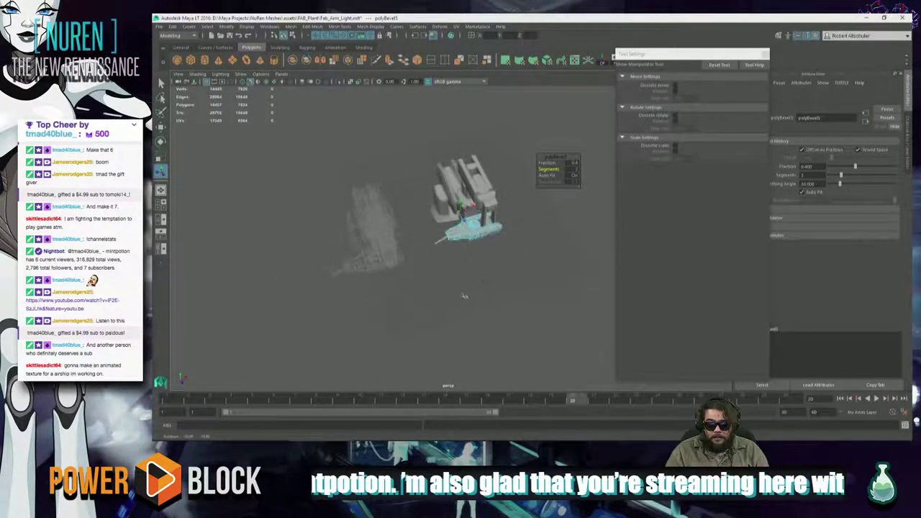
right_click_drag(464, 295, 755, 310, "alt")
left_click_drag(580, 295, 579, 269, "alt")
mouse_move(519, 265)
left_mouse_down("alt")
mouse_move(480, 232)
mouse_move(468, 237)
mouse_move(507, 253)
left_mouse_up("alt")
right_click_drag(507, 253, 869, 298, "alt")
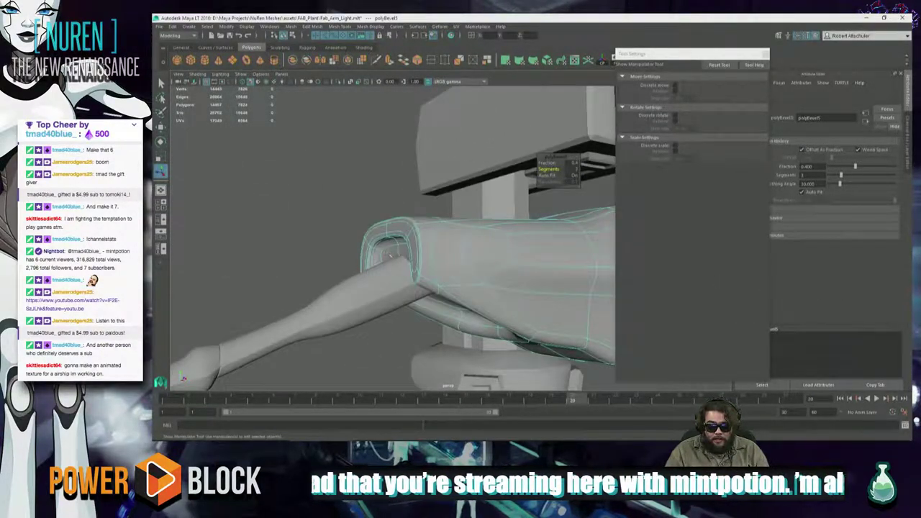
left_click_drag(389, 256, 483, 267, "alt")
right_click_drag(483, 267, 612, 277, "alt")
left_click_drag(503, 277, 475, 292, "alt")
right_click_drag(475, 292, 410, 277, "alt")
left_click_drag(409, 277, 389, 246, "alt")
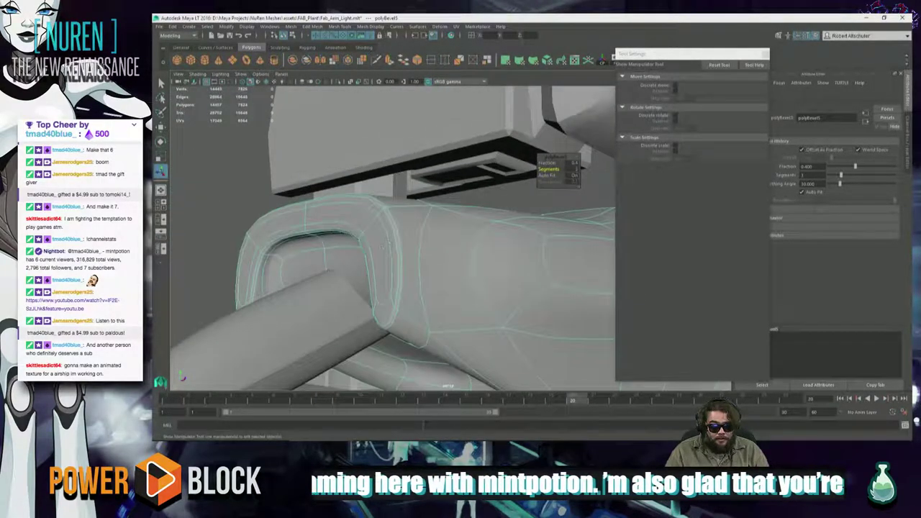
left_click(480, 203)
left_click_drag(481, 204, 440, 228, "alt")
double_click(469, 255)
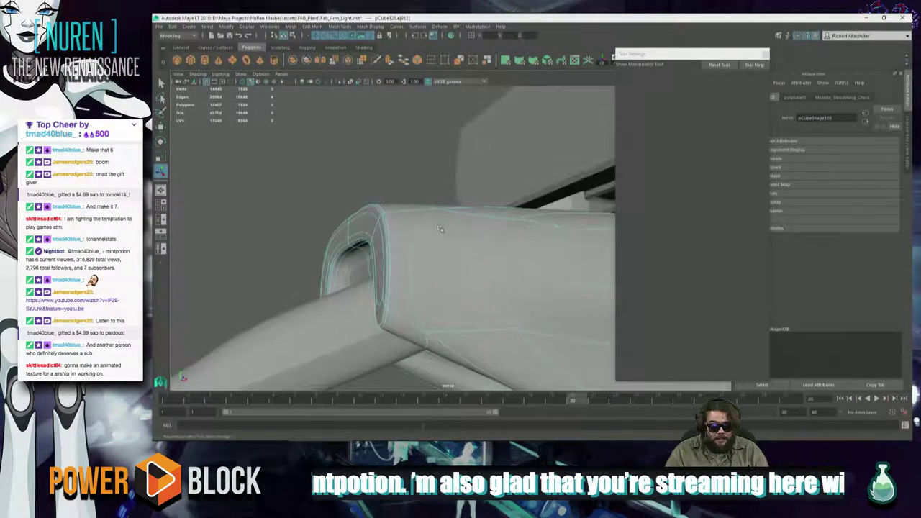
left_click(261, 213)
Select the four front faces of the opening's rim, ready them for moving, inspect the rim and clear the selection
left_click_drag(291, 226, 417, 245, "alt")
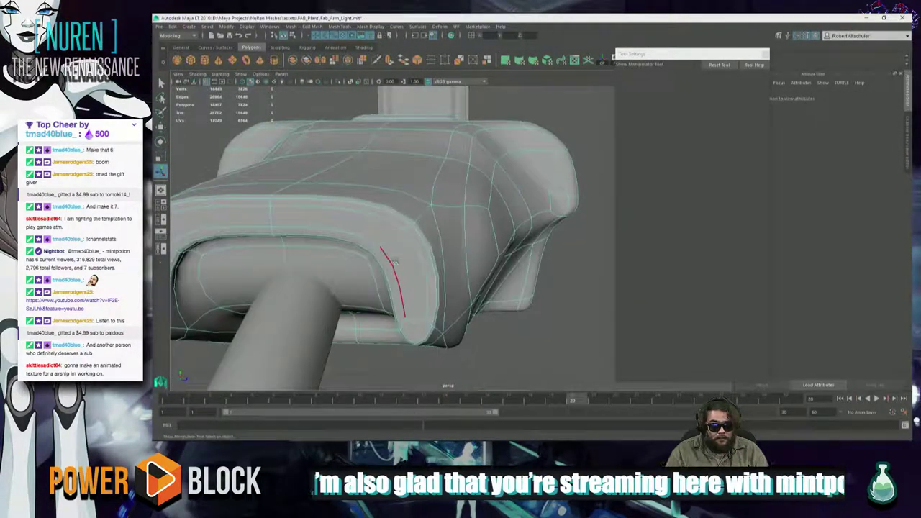
right_click_drag(415, 230, 417, 271)
left_click(423, 254)
left_click(316, 219, "shift")
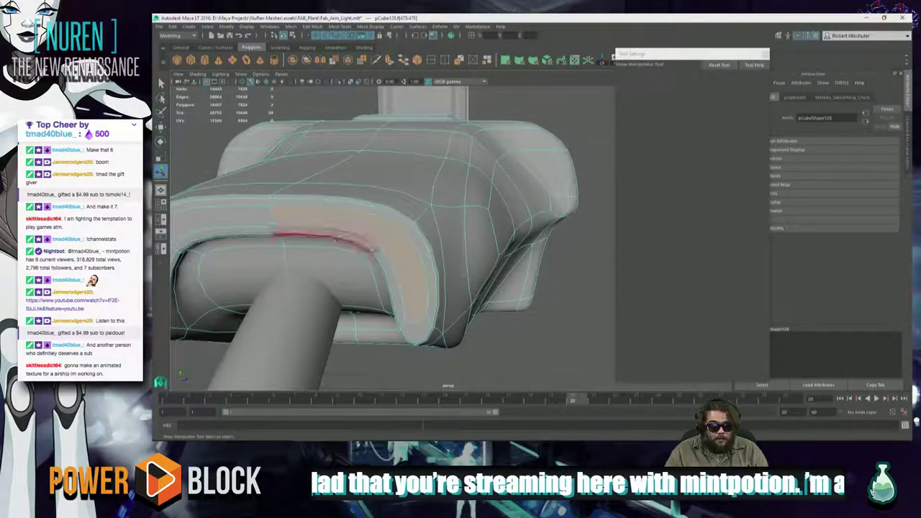
left_click_drag(324, 236, 410, 231, "alt")
left_click(304, 272, "shift")
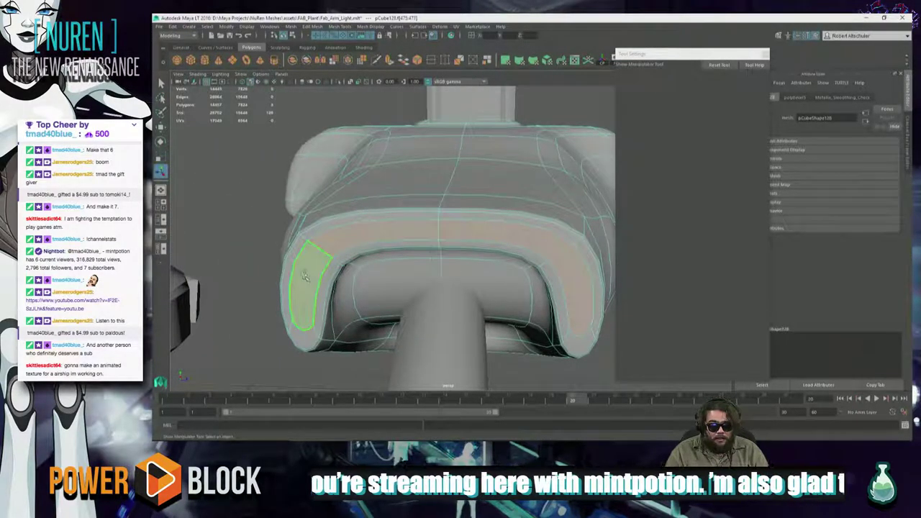
left_click_drag(424, 277, 302, 294, "alt")
right_click_drag(302, 294, 389, 307, "alt")
key("w")
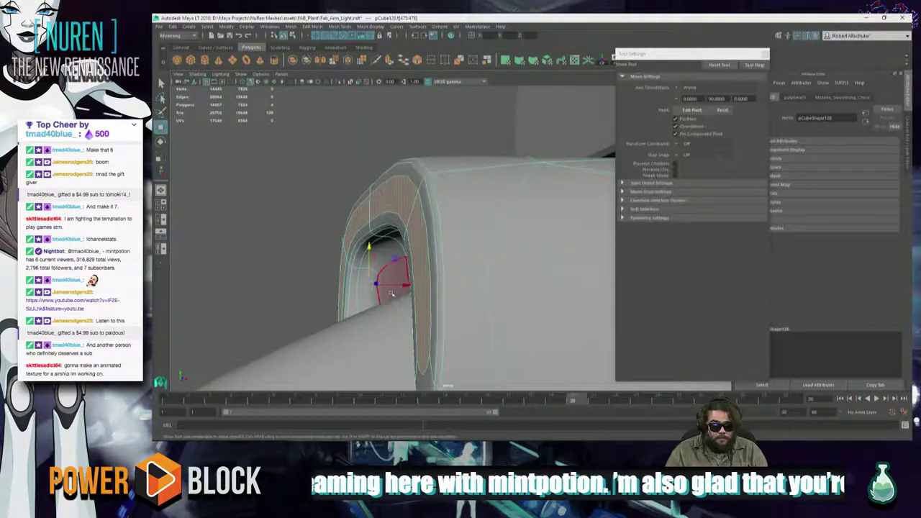
left_click_drag(388, 307, 417, 290, "alt")
left_click_drag(363, 310, 321, 317, "alt")
left_click(433, 357)
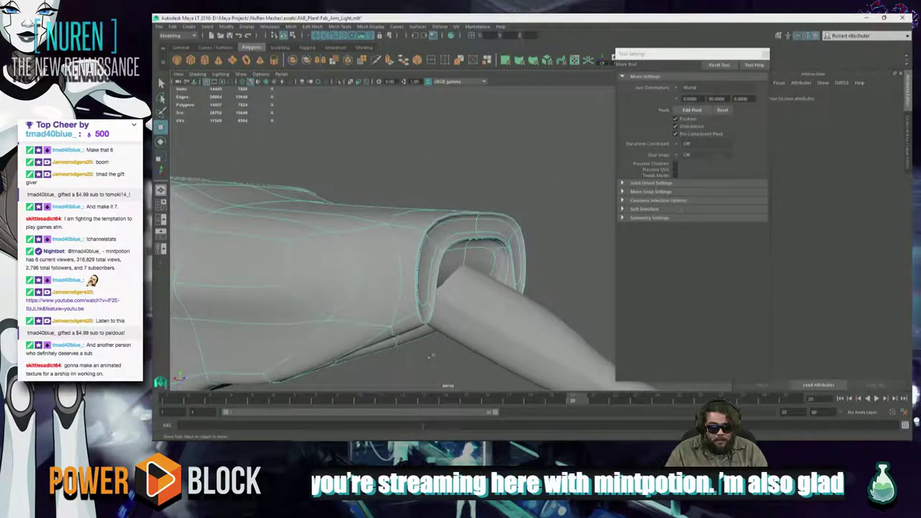
left_click_drag(444, 346, 401, 295, "alt")
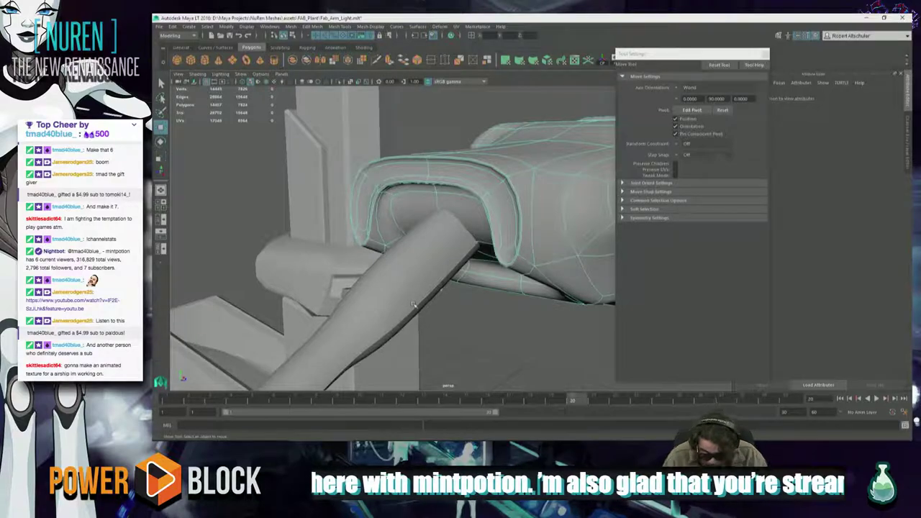
Switch to the browser, check the Twitch chat and the YouTube page playing Night Rain, and return to Maya
left_click(372, 436)
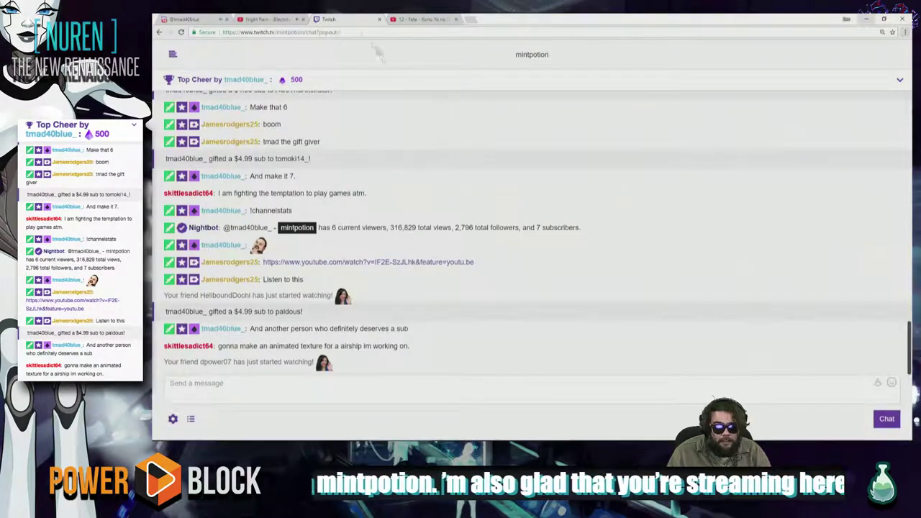
left_click(265, 17)
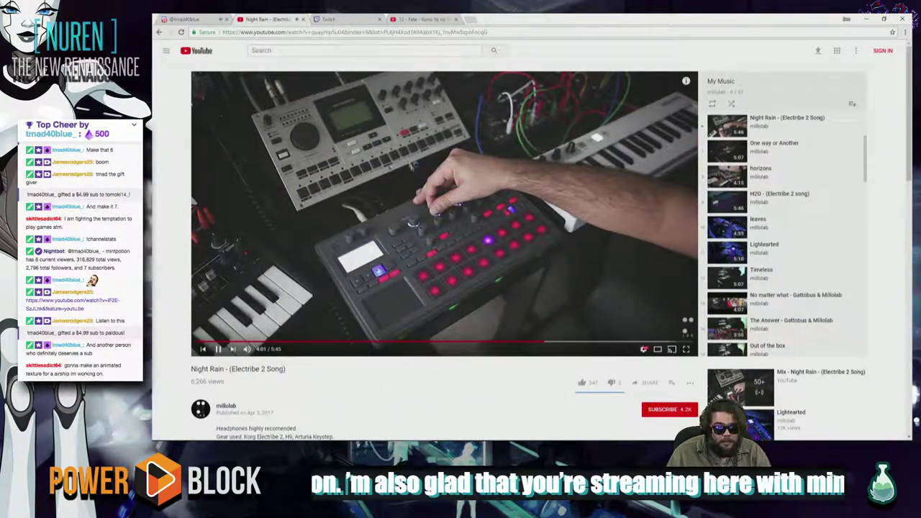
key("alt+Tab")
Select the edge running across the recessed panel inside the housing opening and lower it slightly
left_click_drag(465, 325, 460, 295, "alt")
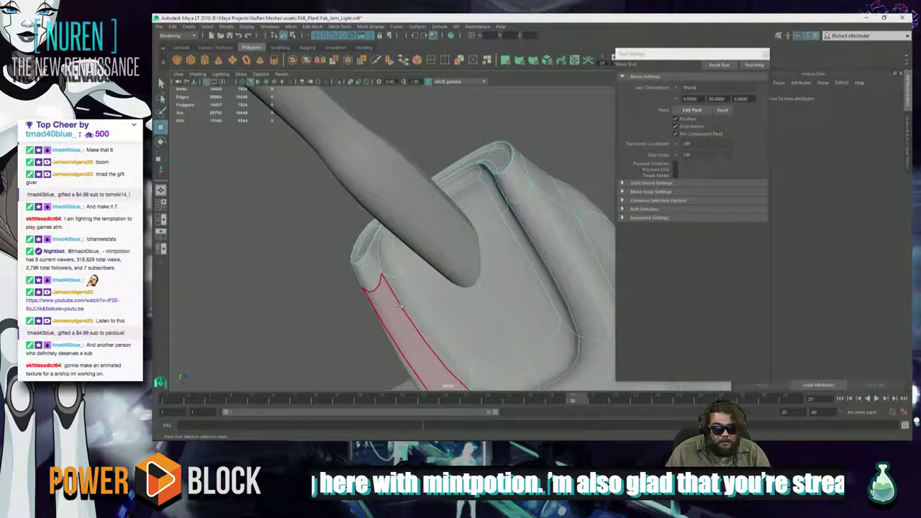
right_click_drag(390, 284, 382, 171)
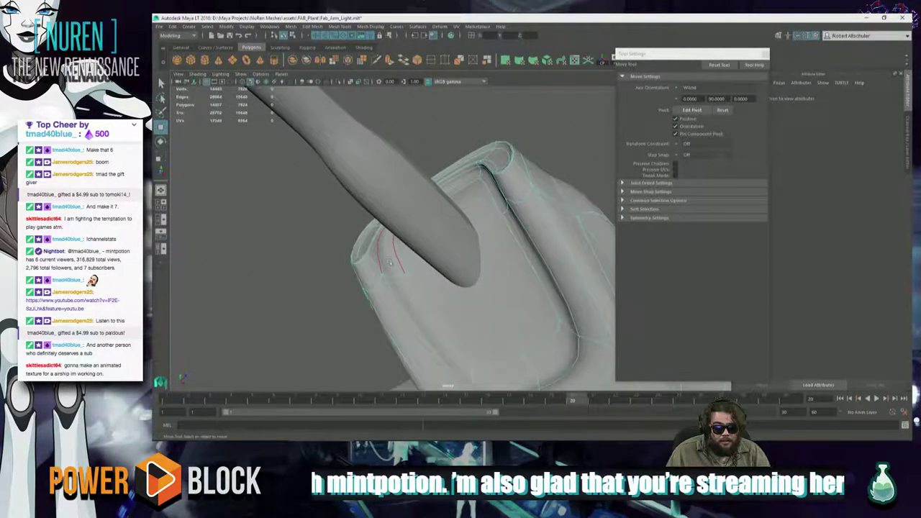
double_click(383, 257)
left_click_drag(498, 279, 402, 289, "alt")
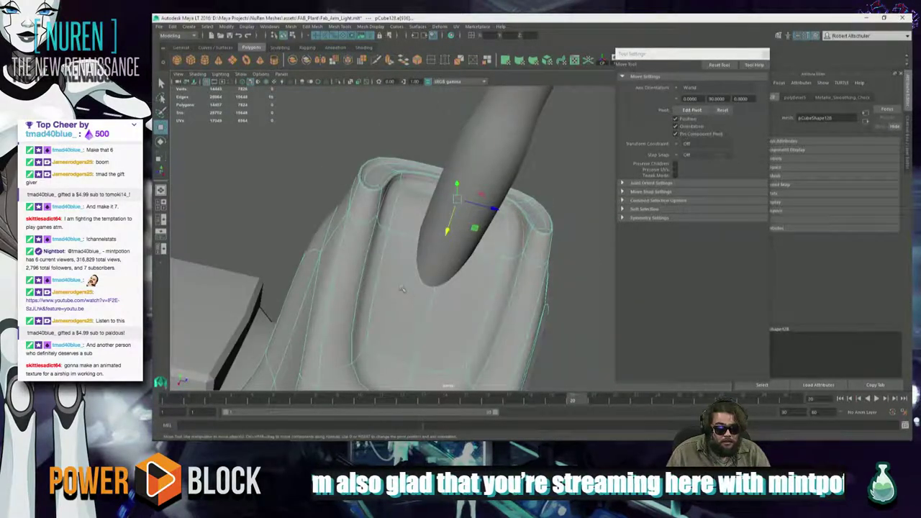
double_click(509, 295)
left_click_drag(423, 338, 370, 266, "alt")
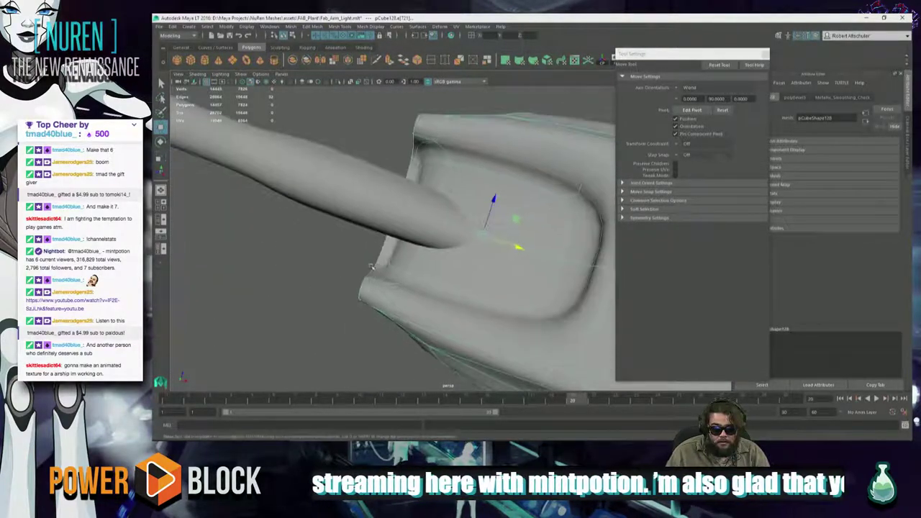
left_click_drag(517, 247, 461, 336)
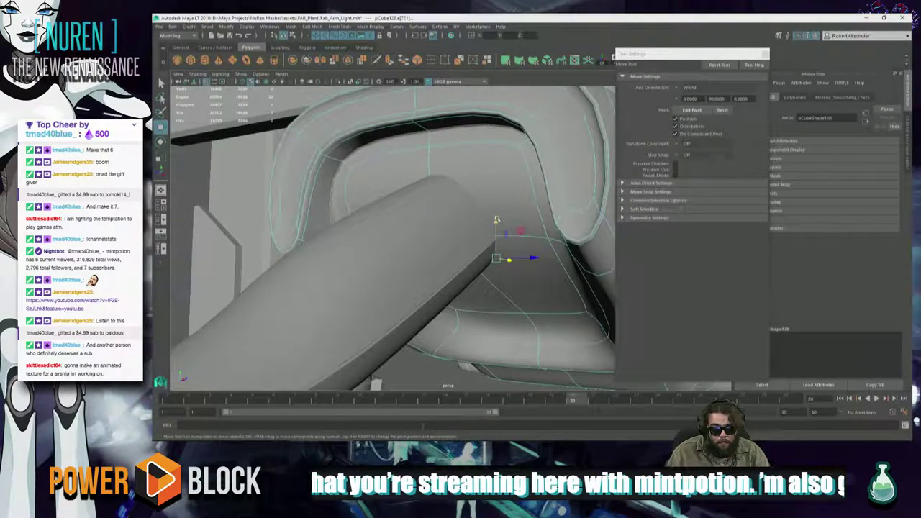
left_click_drag(496, 219, 496, 224)
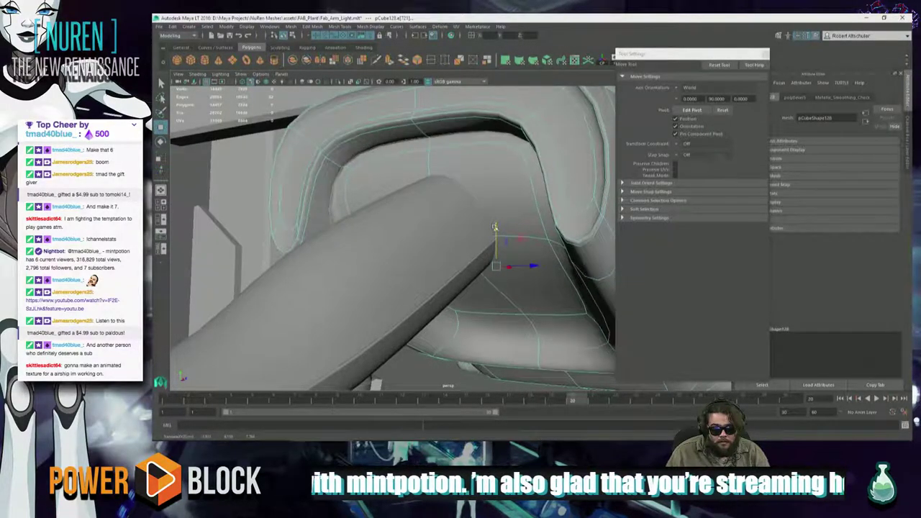
left_click_drag(495, 227, 525, 266, "alt")
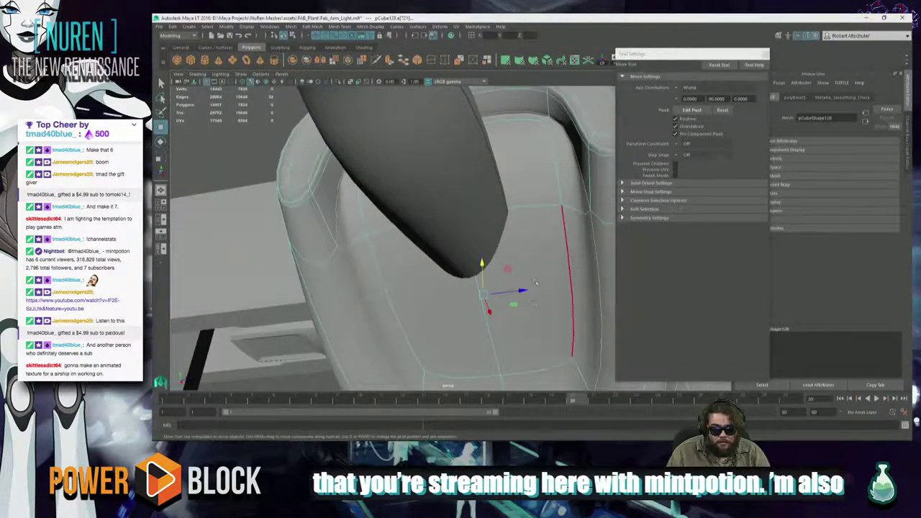
Select the faces of the recessed panel inside the housing opening, around the arm's end
right_click_drag(535, 282, 534, 253)
left_click(535, 268)
left_click(459, 314, "shift")
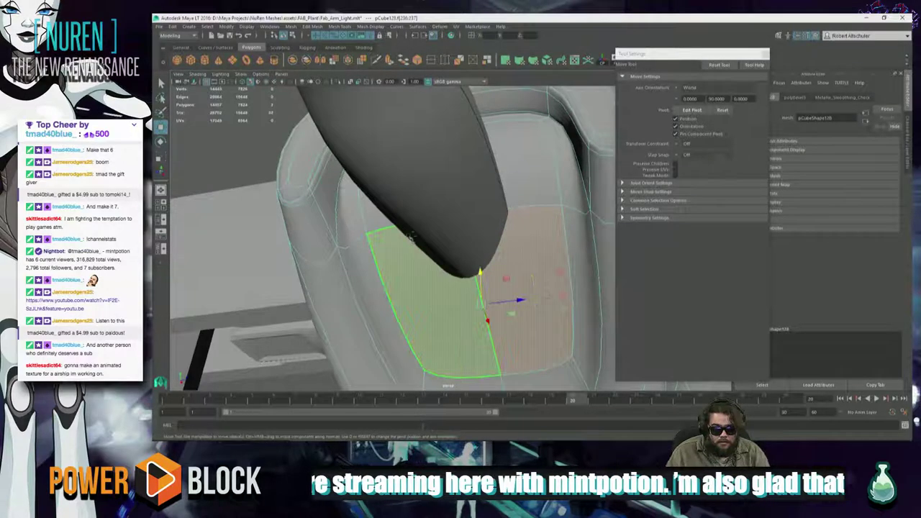
left_click(533, 184)
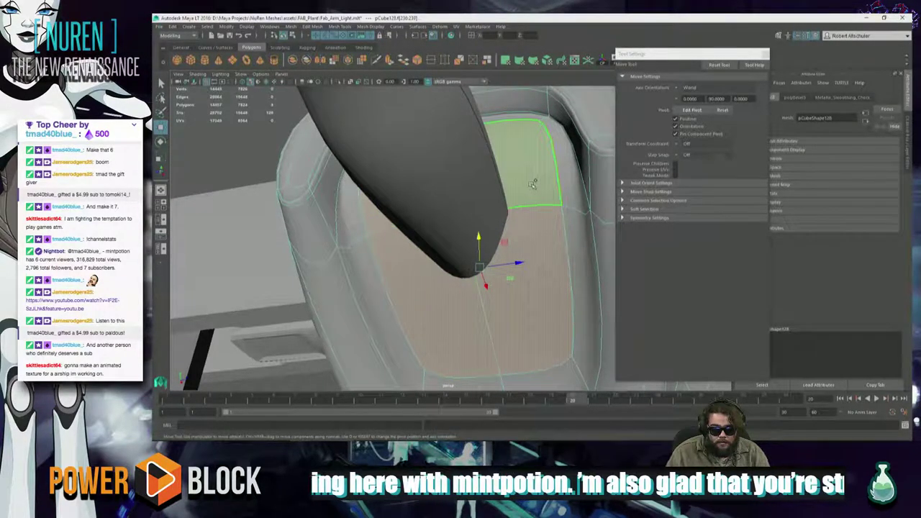
left_click_drag(532, 184, 540, 223, "alt")
Select the recessed panel's central edge behind the arm, adjust its position, and check the panel's shape around the arm
right_click_drag(546, 214, 545, 194)
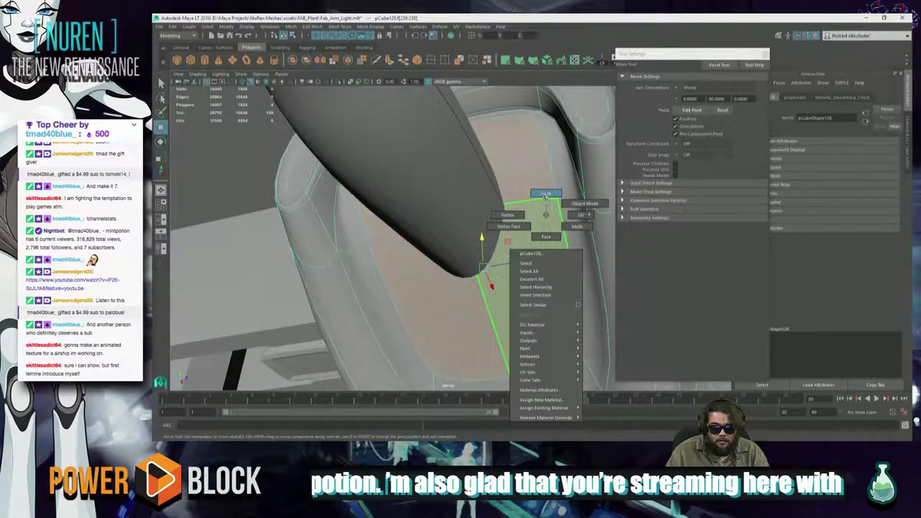
left_click(401, 227)
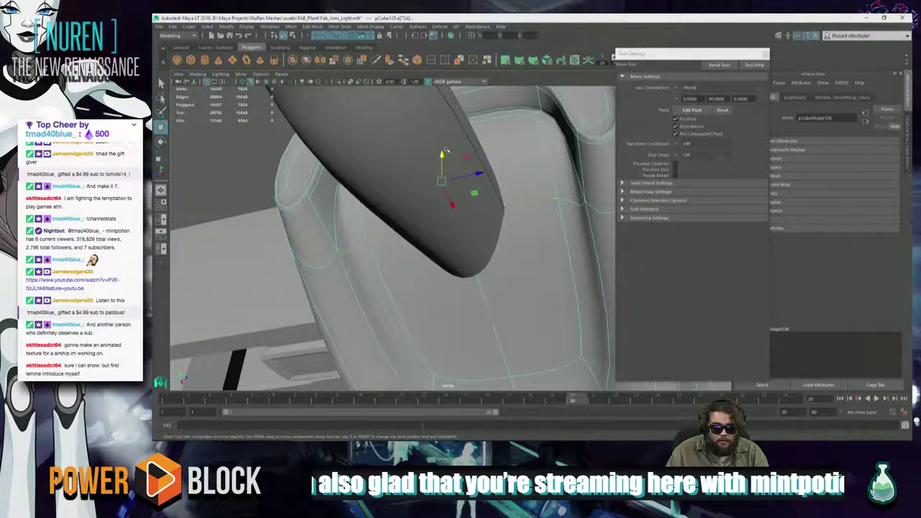
left_click_drag(445, 155, 459, 184)
left_click_drag(495, 231, 497, 286, "alt")
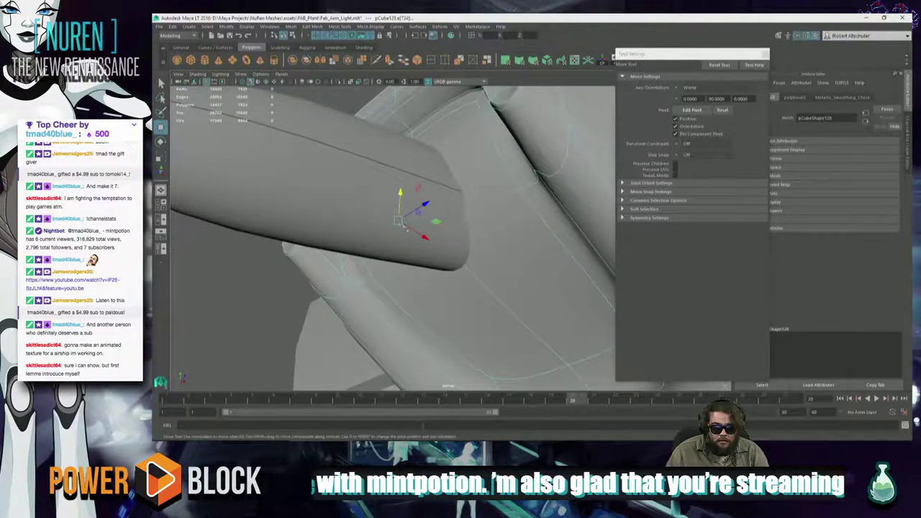
left_click_drag(422, 215, 440, 280)
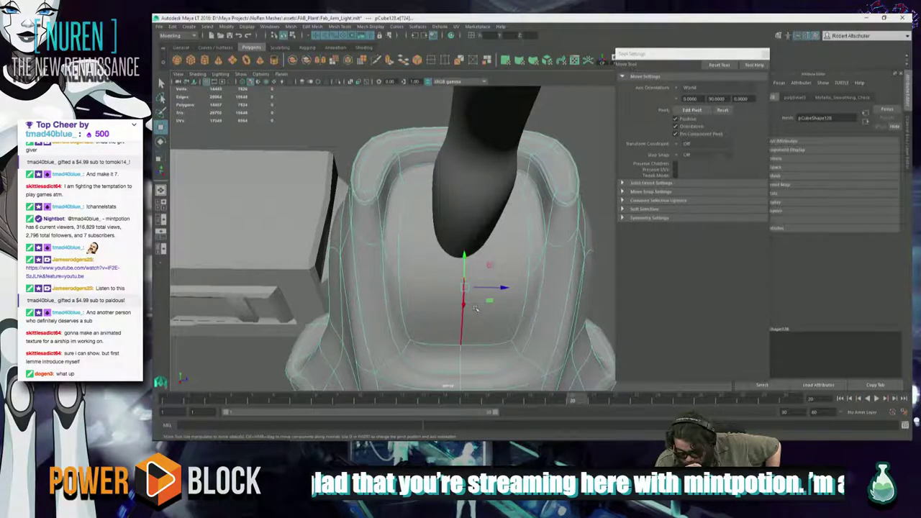
left_click_drag(459, 224, 490, 188, "alt")
left_click_drag(461, 281, 508, 297, "alt")
Select the torso housing and pick faces of its recessed panel around the arm's end
left_click(509, 304)
left_click(504, 248)
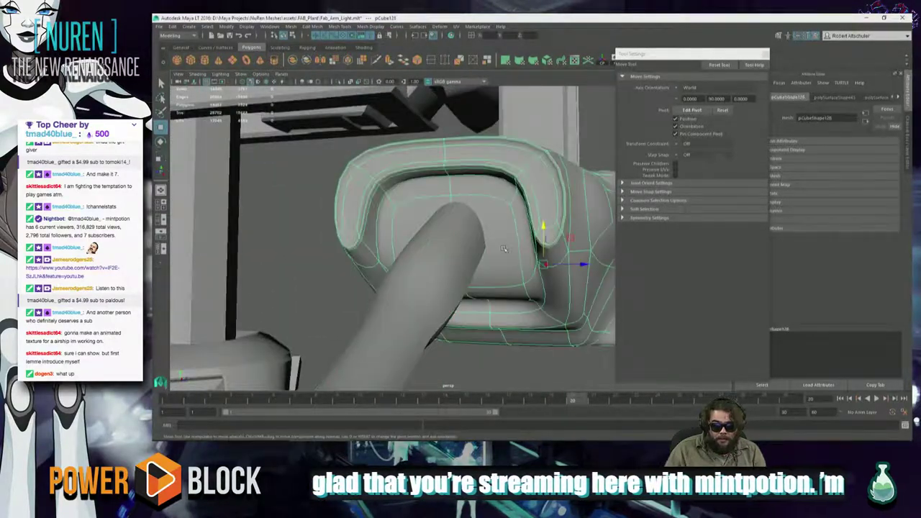
right_click_drag(502, 234, 507, 251)
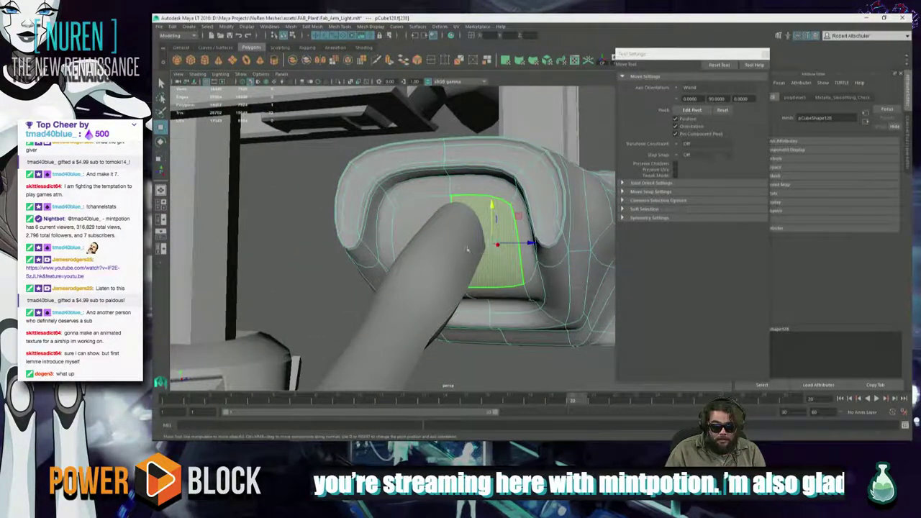
left_click(409, 221, "shift")
left_click_drag(409, 220, 472, 255, "alt")
left_click(506, 221, "shift")
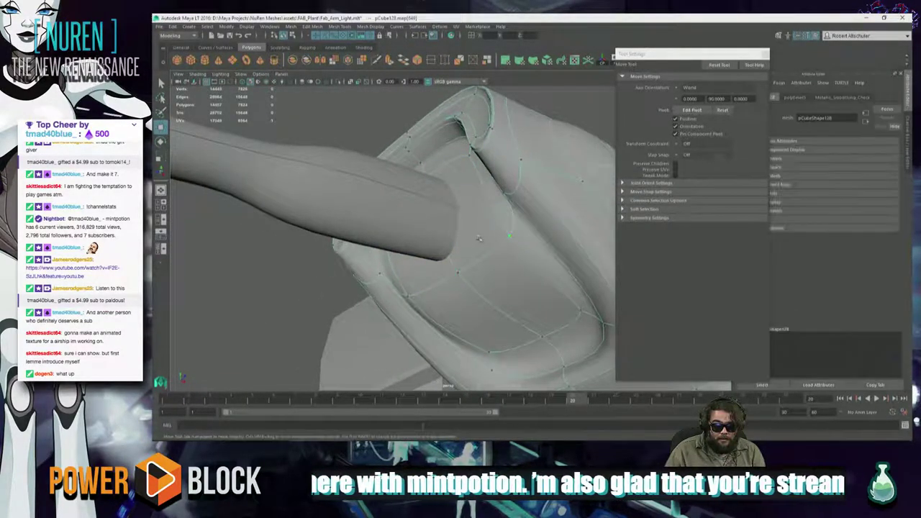
right_click_drag(477, 230, 477, 253)
left_click(479, 239)
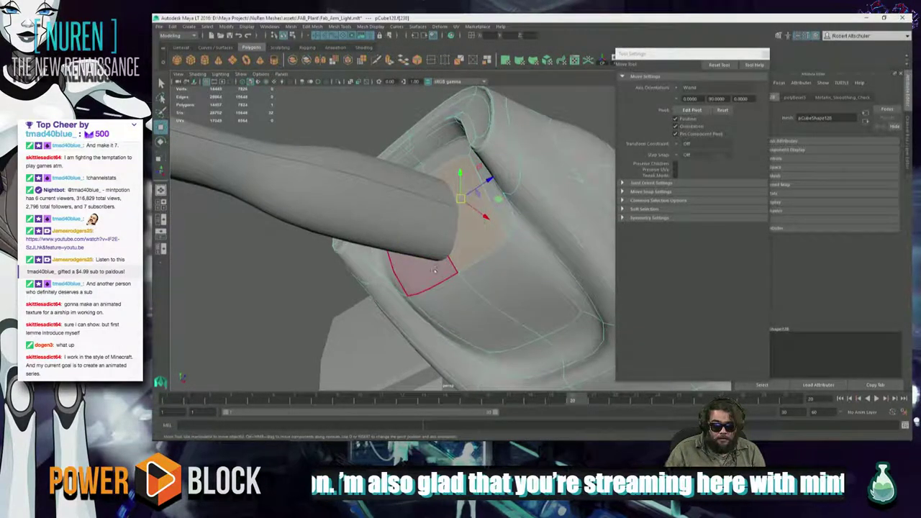
Try to move the panel face beneath the arm's end, then undo the move and restore the four-face panel selection
left_click(435, 270)
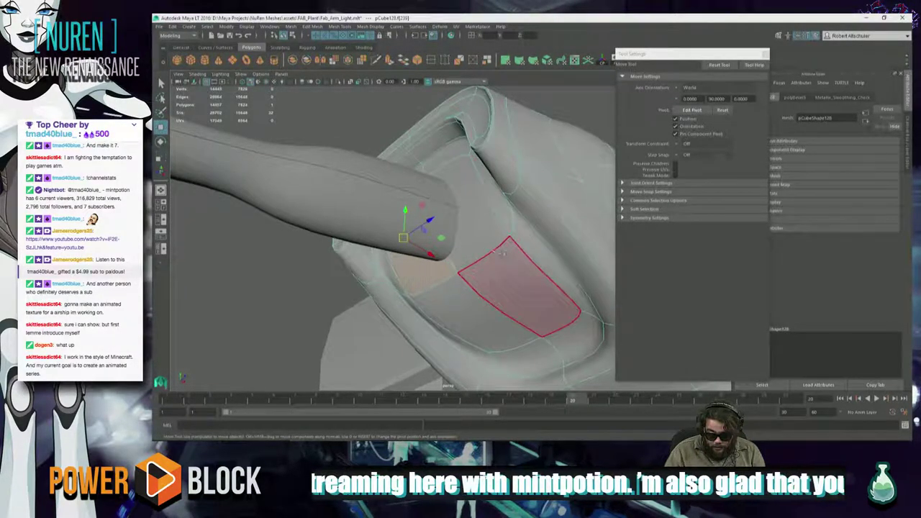
middle_click_drag(450, 271, 494, 302)
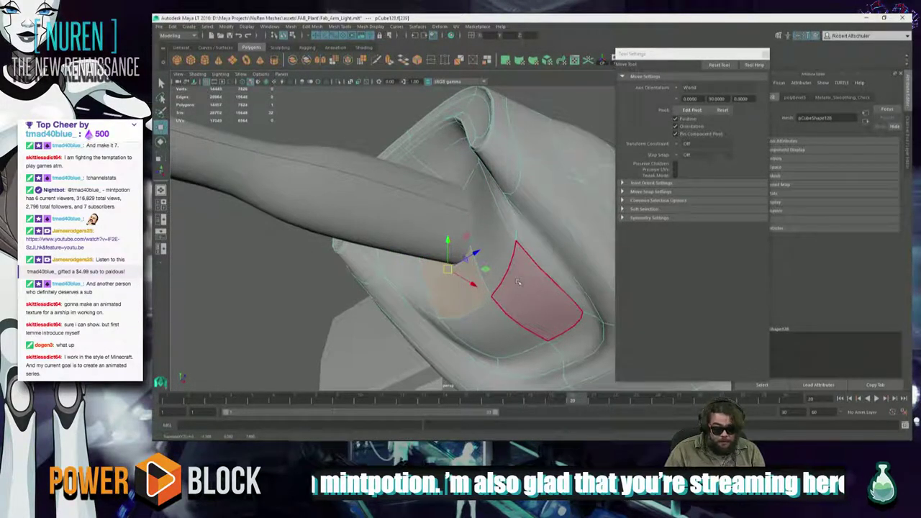
left_click(324, 286)
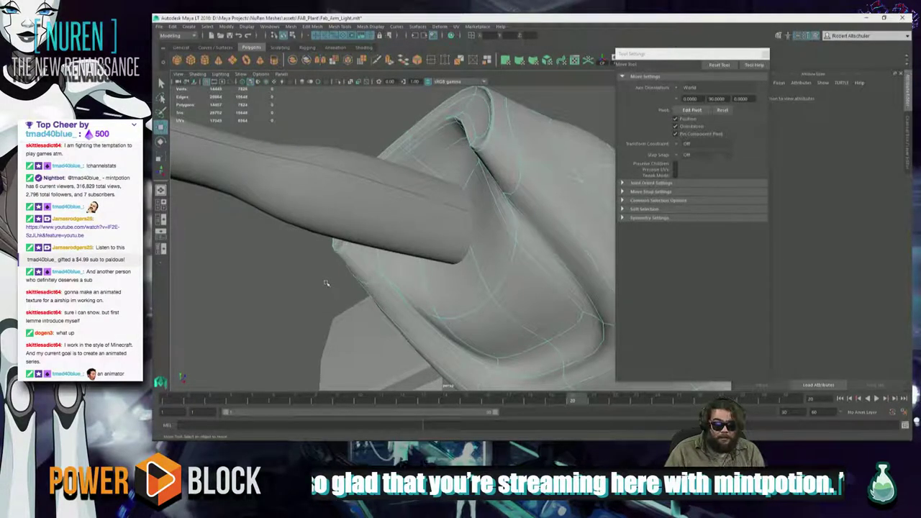
left_click_drag(302, 286, 378, 328)
left_click(290, 284)
left_click_drag(278, 308, 274, 277)
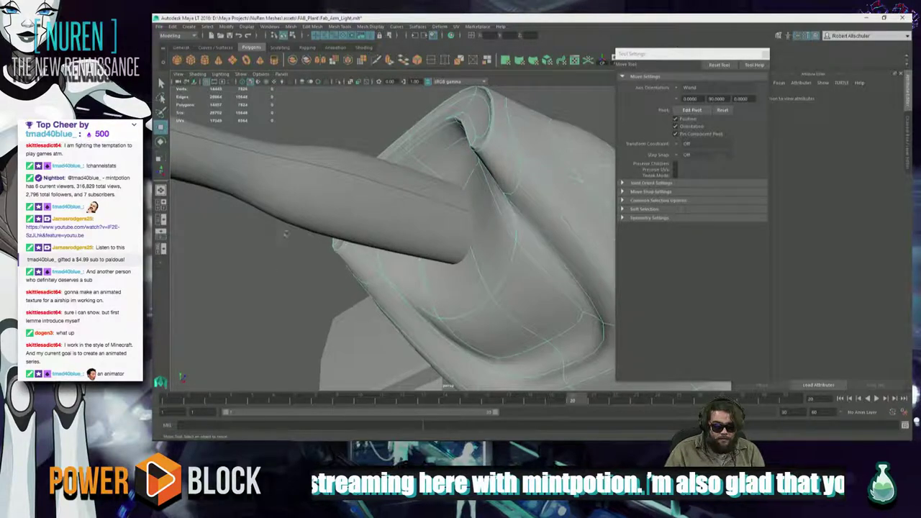
key("ctrl+z")
left_click(237, 297)
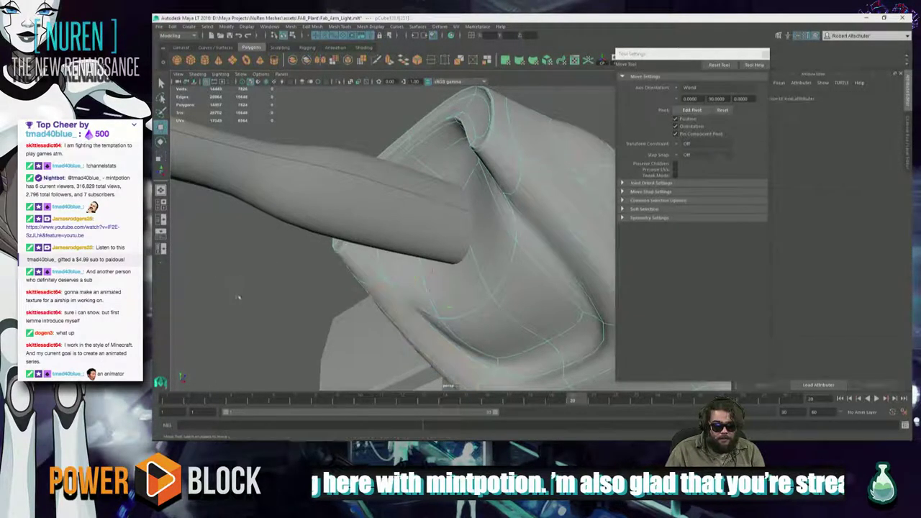
key("ctrl+z")
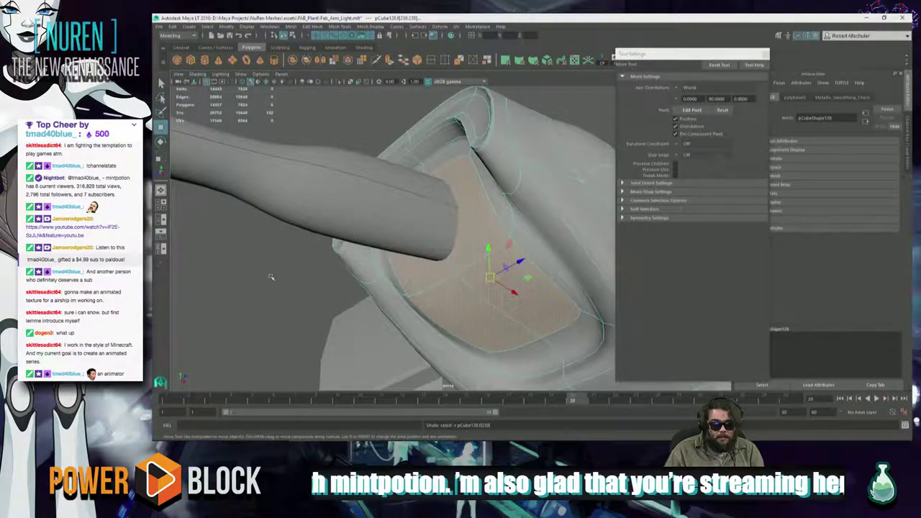
left_click(270, 277)
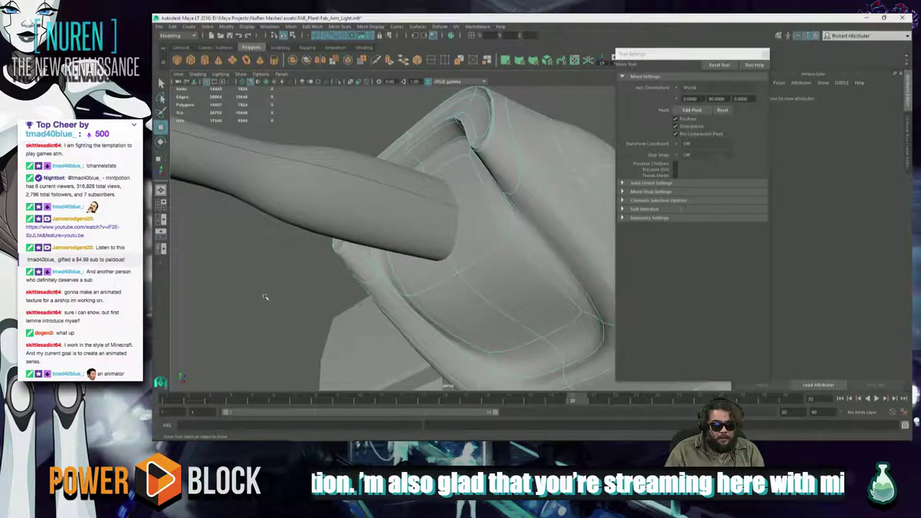
key("ctrl+z")
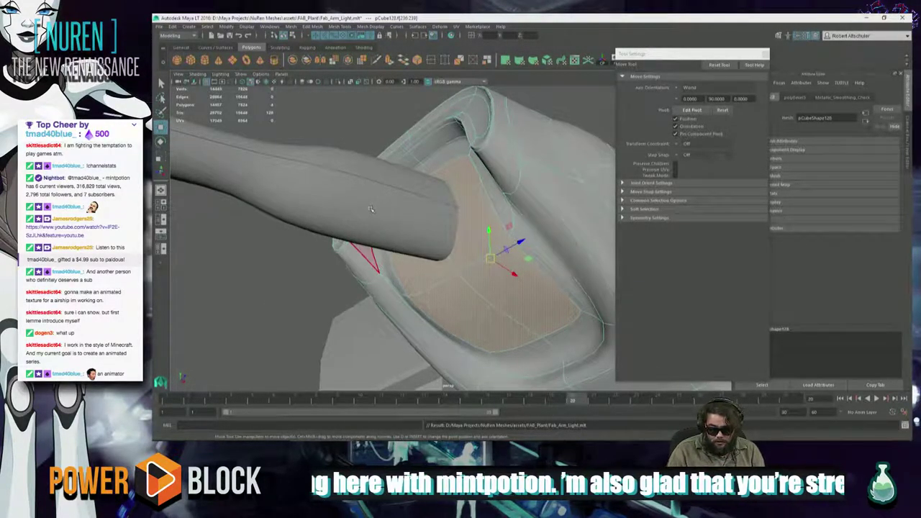
Switch to the browser, play the YU-NO soundtrack video "12 - Fate" unmuted from its start, and return to Maya
key("alt+Tab")
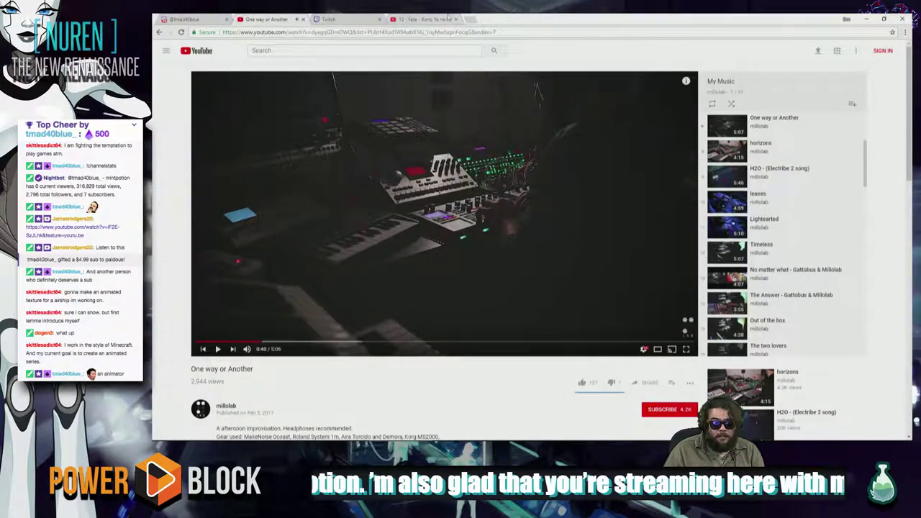
left_click(426, 20)
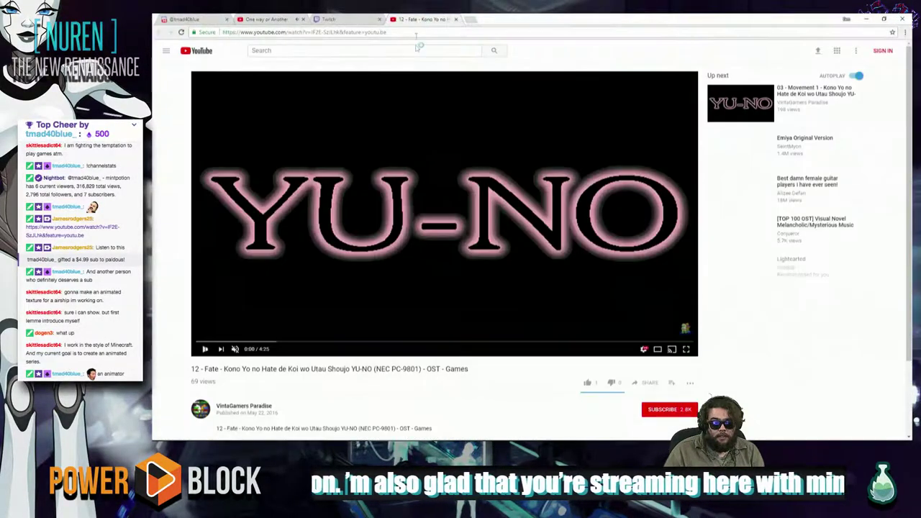
left_click(234, 349)
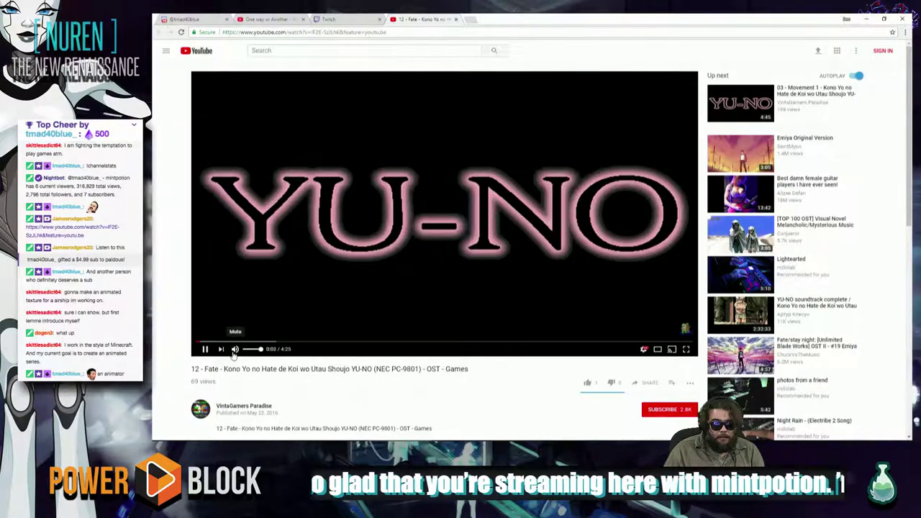
left_click(193, 343)
left_click(205, 349)
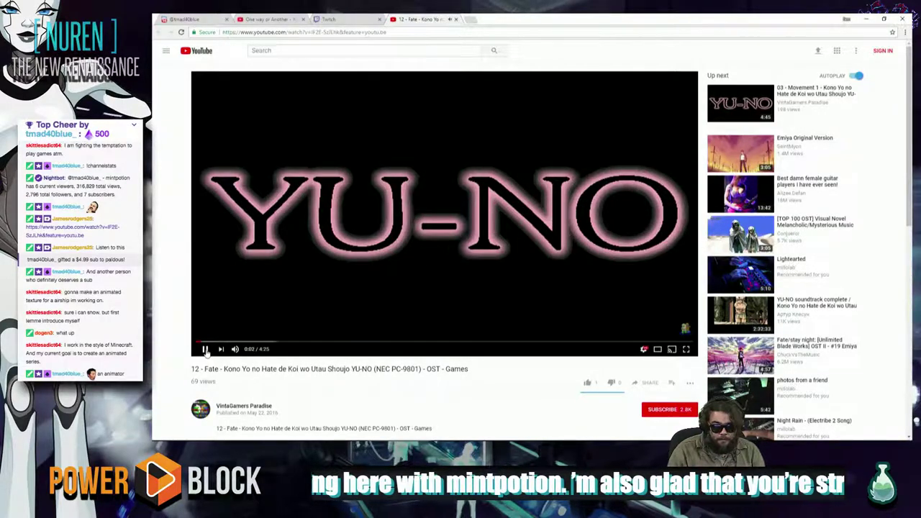
key("XF86AudioRaiseVolume")
mouse_move(256, 352)
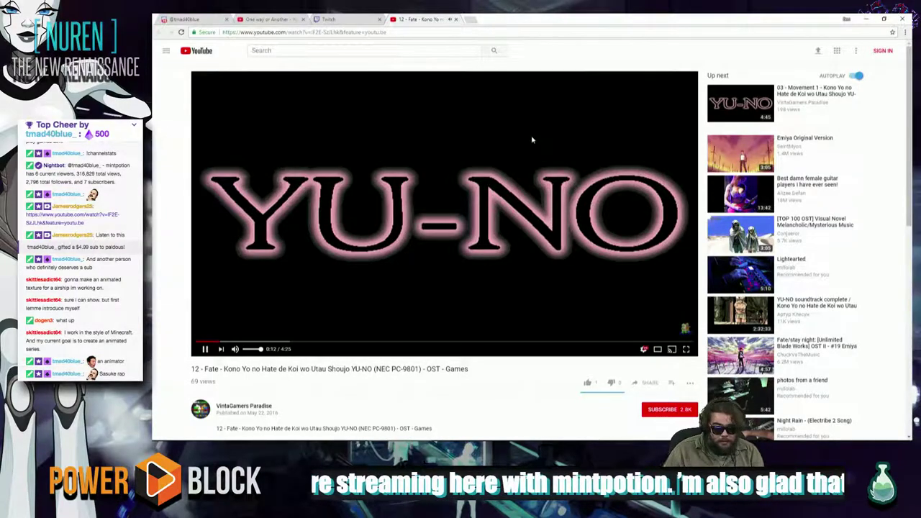
key("alt+Tab")
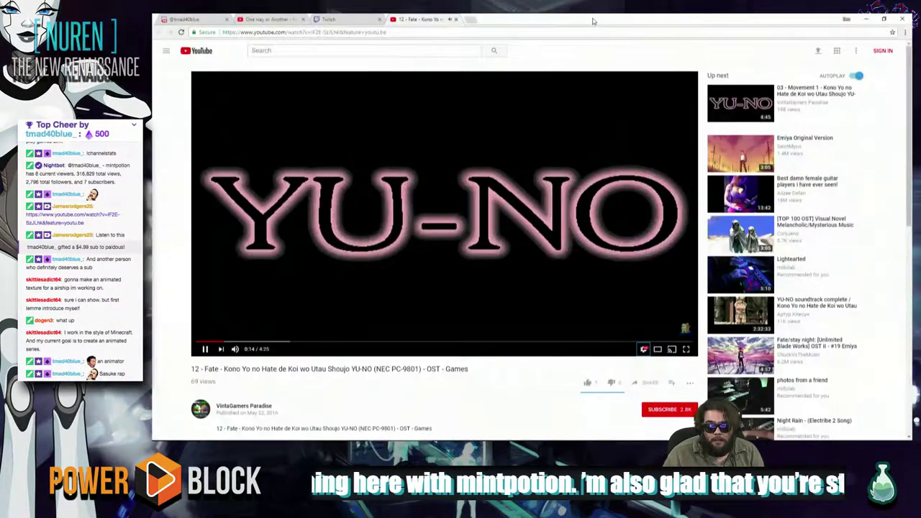
left_click(866, 19)
left_click(308, 299)
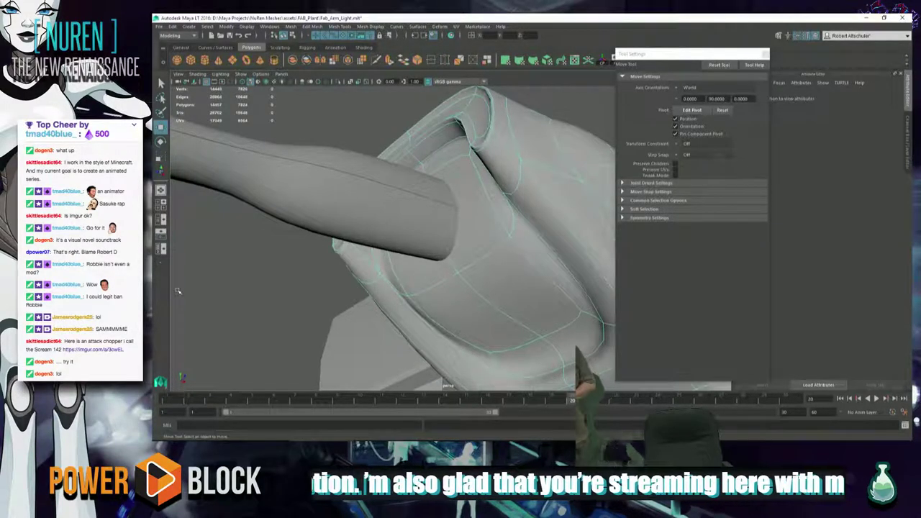
key("super")
key("super")
key("super")
key("super")
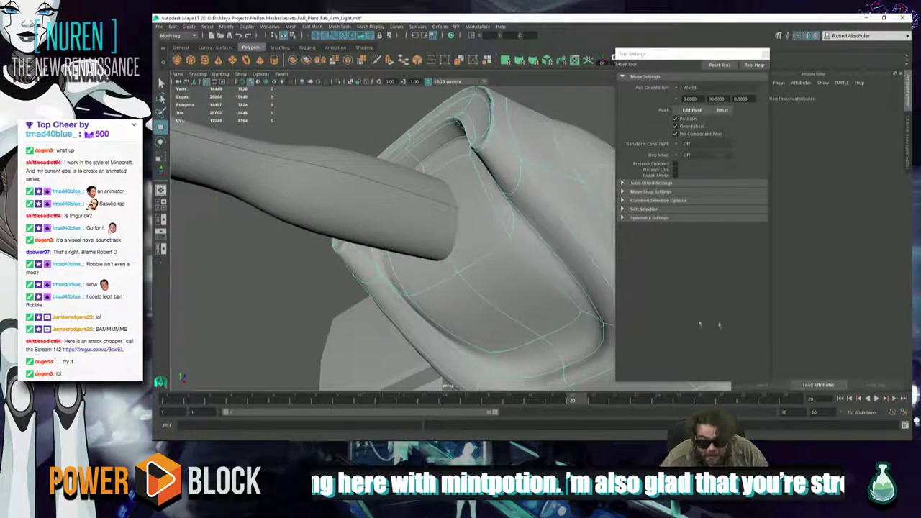
Switch to the browser's YU-NO soundtrack video and raise the playback volume
key("alt+Tab")
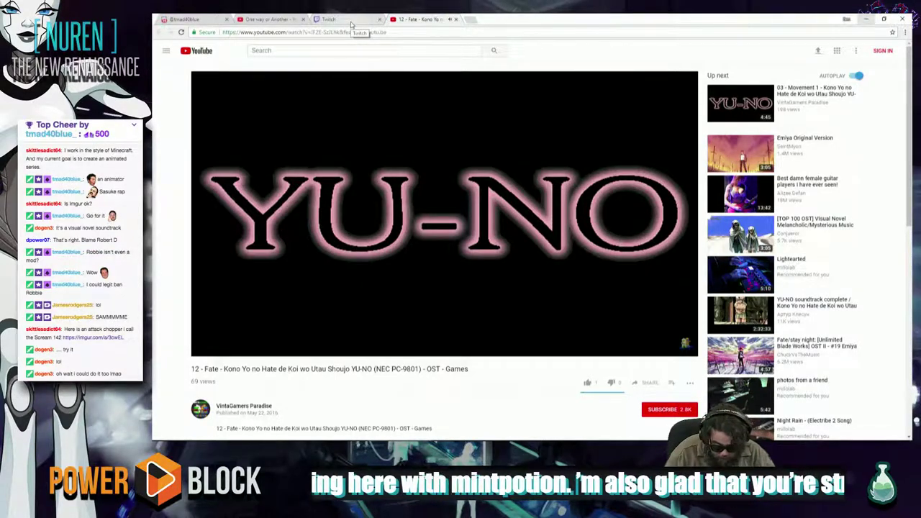
key("XF86AudioRaiseVolume")
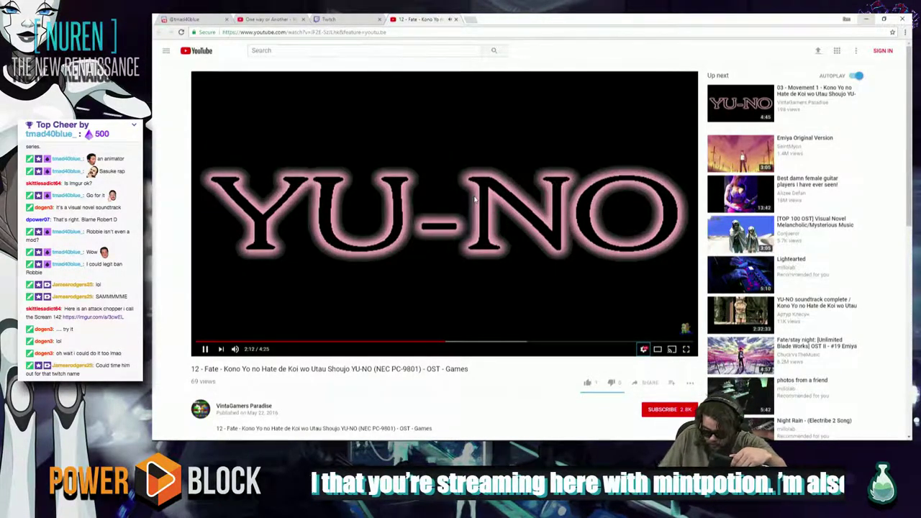
Lower the YU-NO video's playback volume and open the attack chopper's imgur link from the Twitch chat in a new tab
key("XF86AudioLowerVolume")
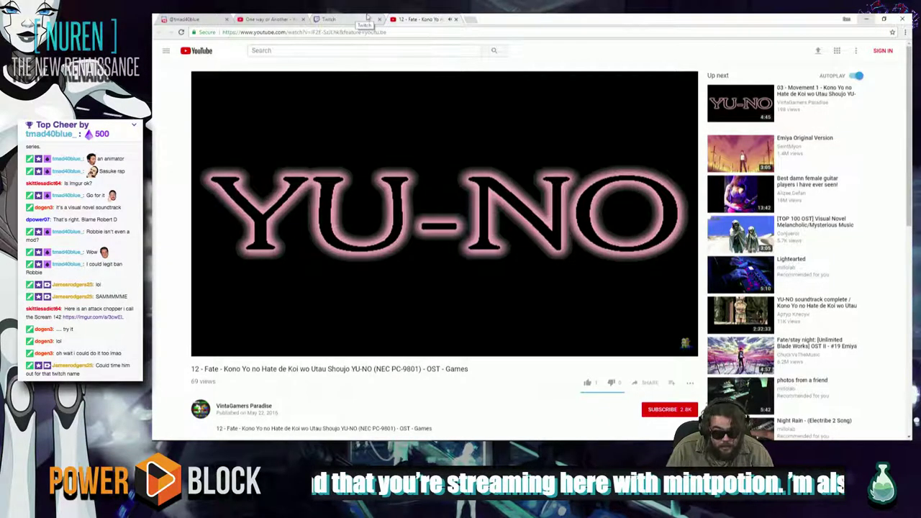
left_click(363, 18)
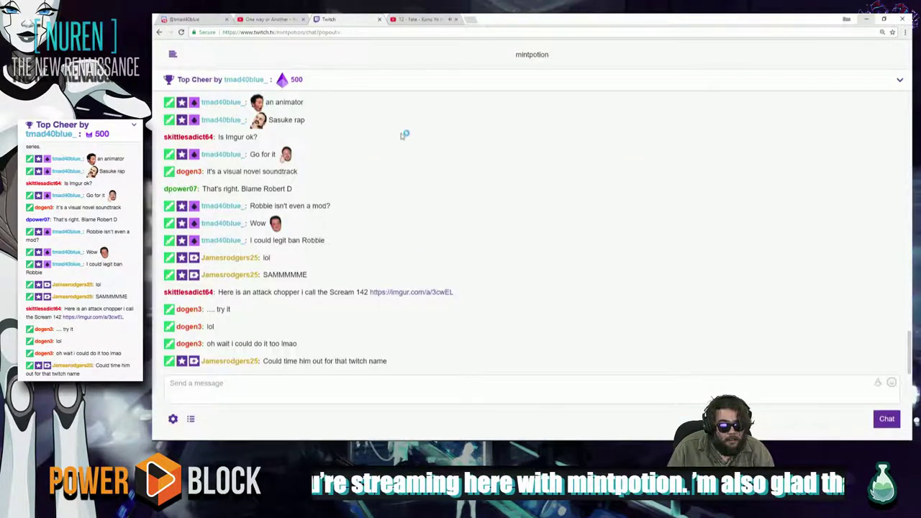
middle_click(414, 291)
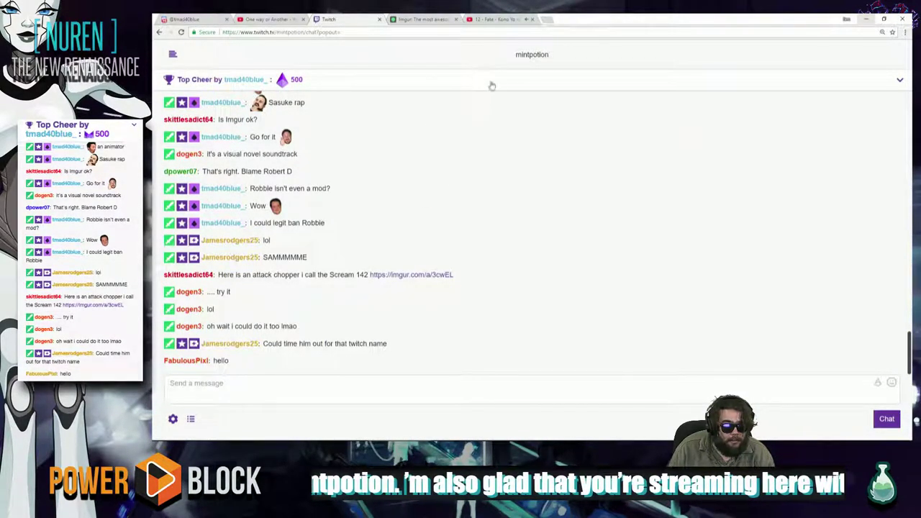
left_click(426, 20)
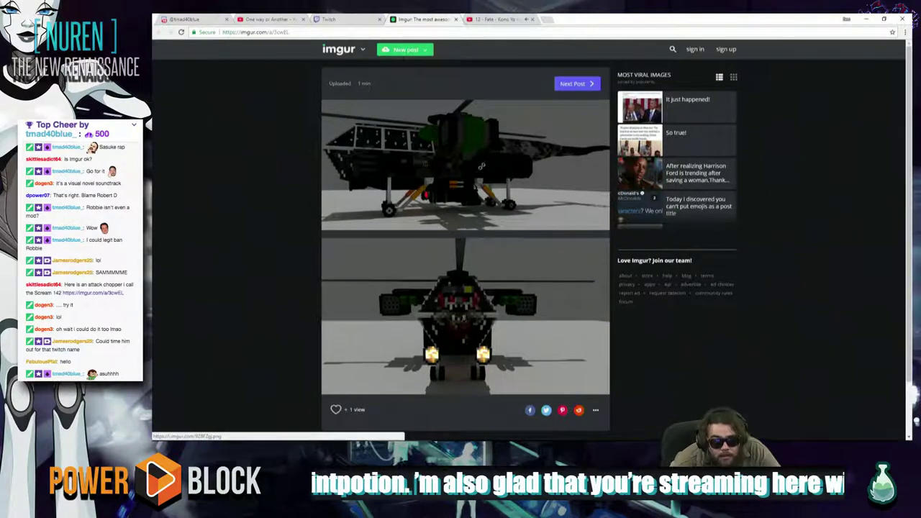
Examine the side and front images of the attack chopper enlarged, and return to Maya by way of the Twitch chat
left_click(486, 171)
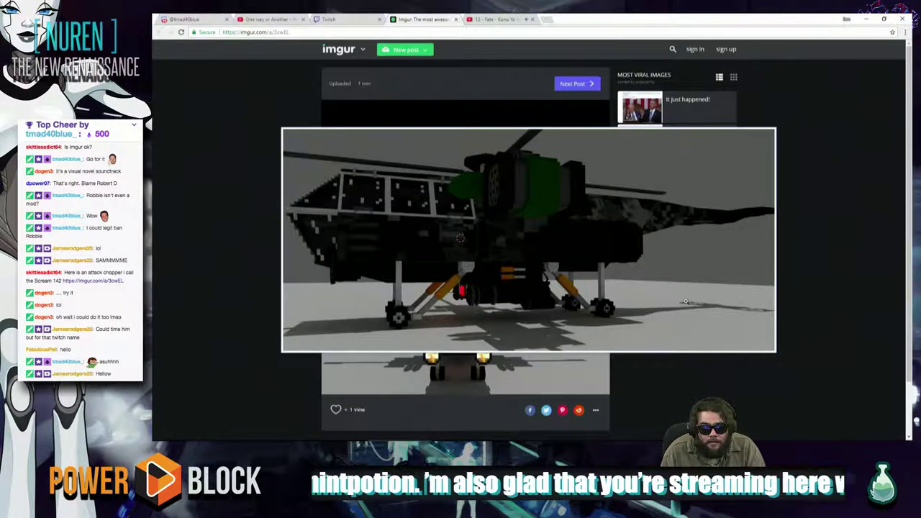
left_click(685, 302)
left_click(462, 328)
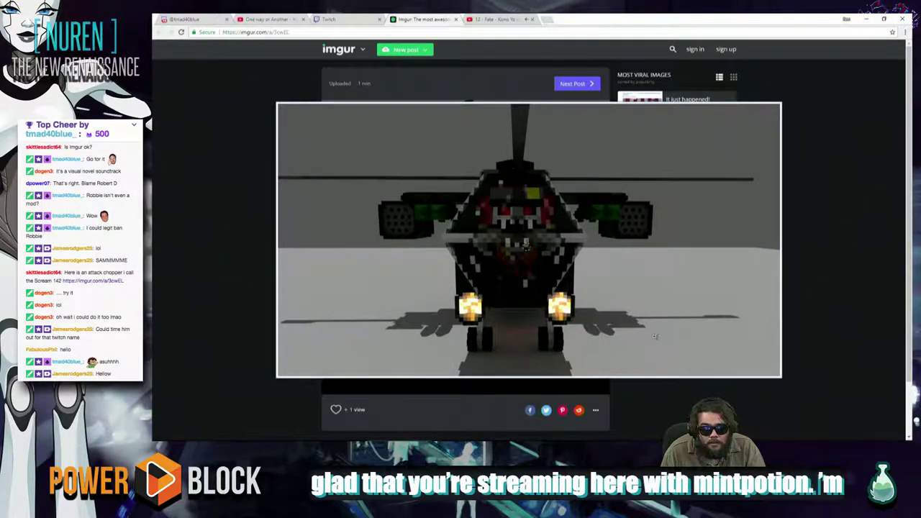
left_click(657, 334)
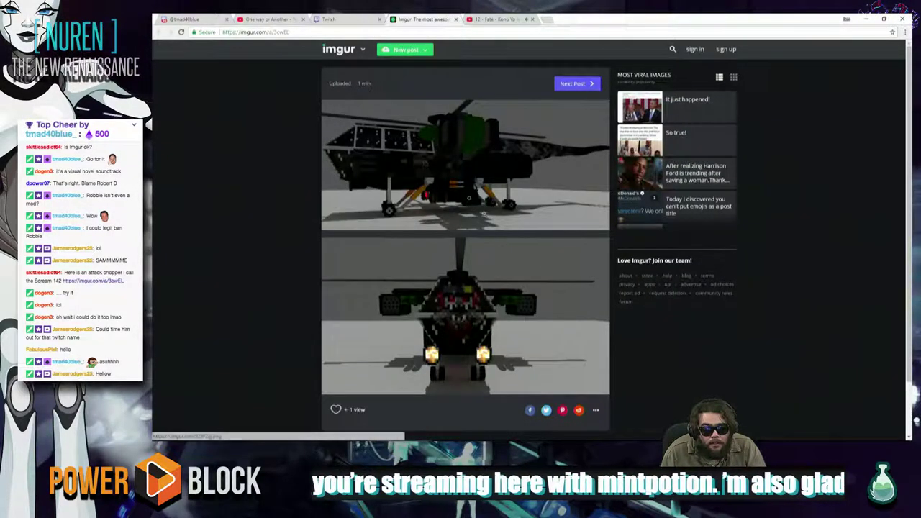
left_click(444, 177)
left_click(444, 177)
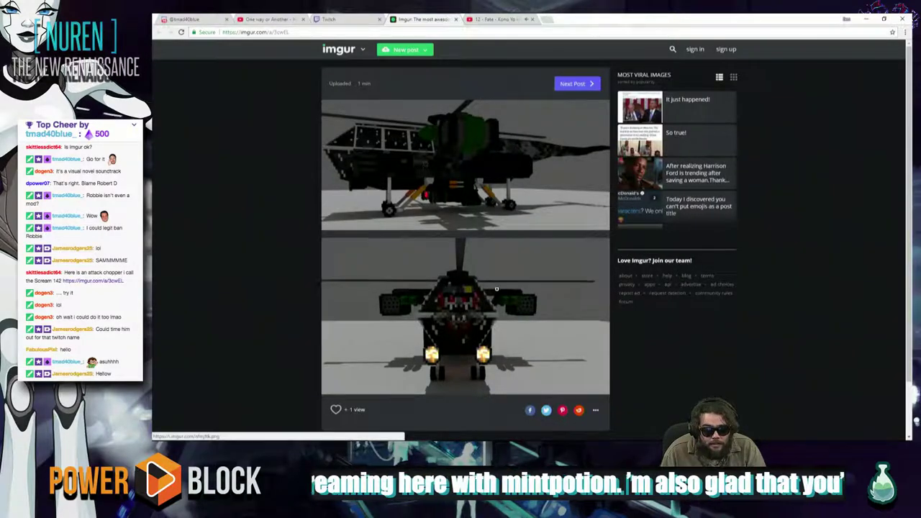
left_click(558, 288)
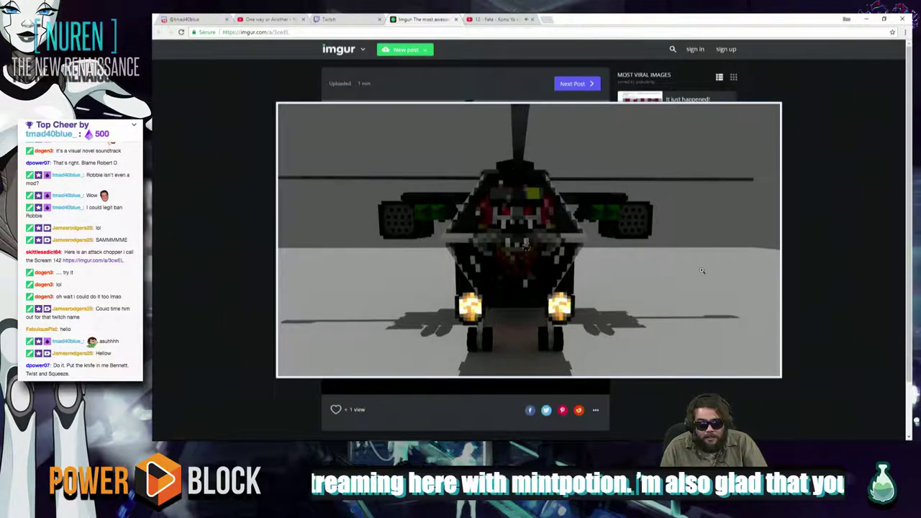
left_click(701, 271)
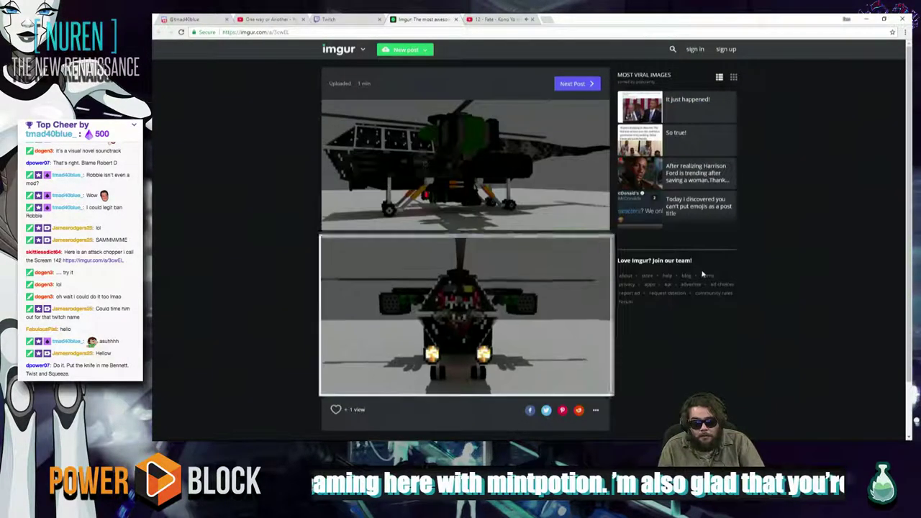
left_click(353, 20)
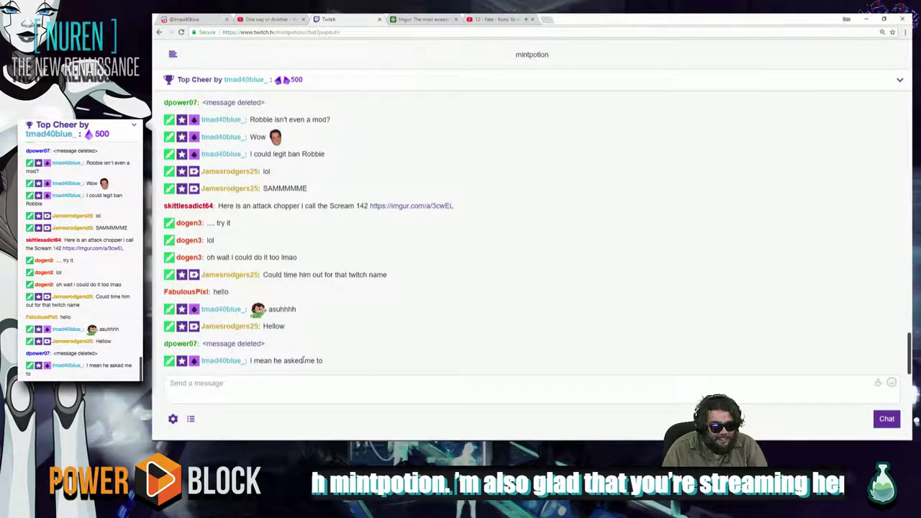
key("alt+Tab")
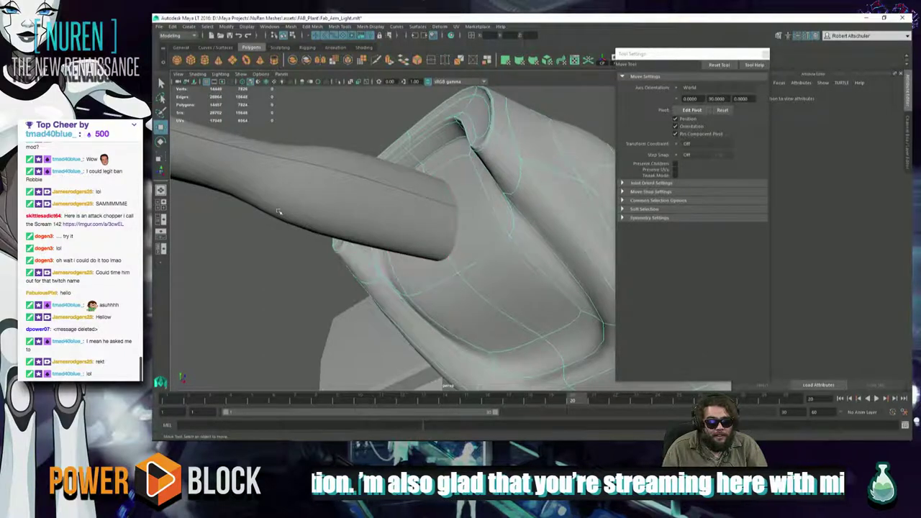
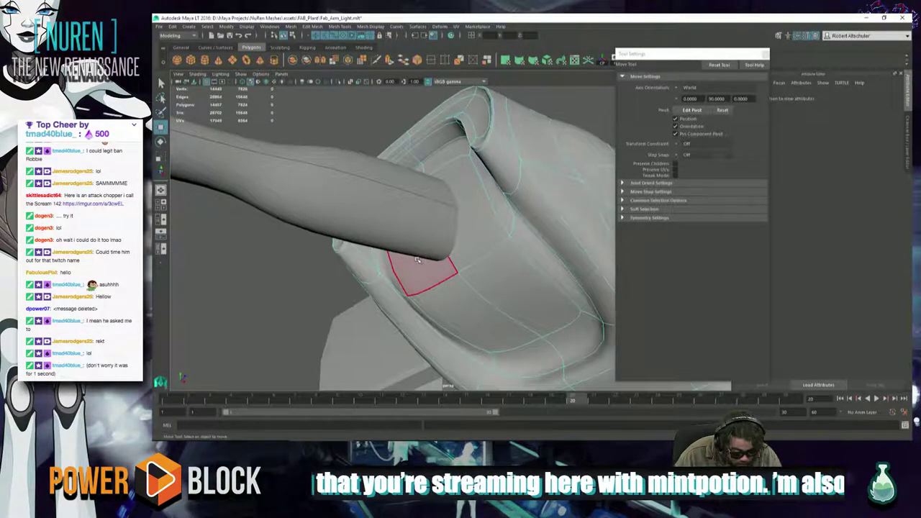
Select the two recessed panel edges beside the arm's end and adjust their position
left_click(469, 209)
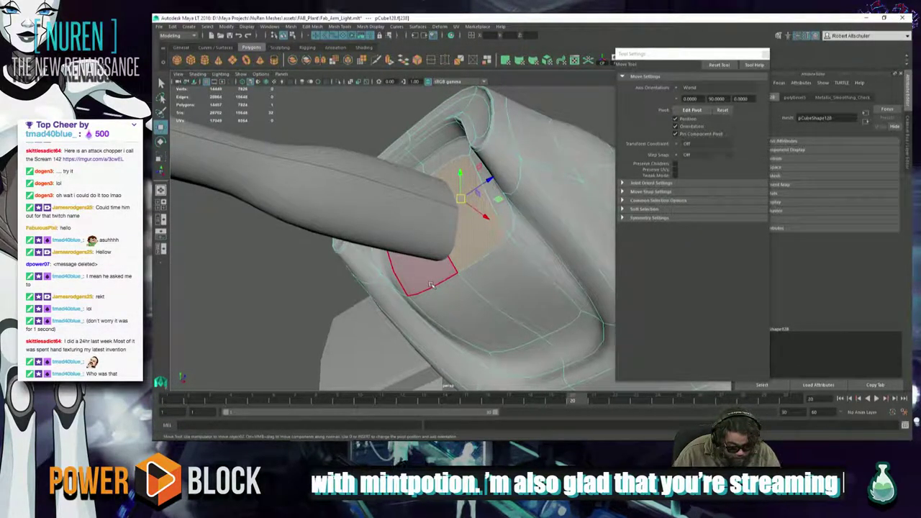
left_click(440, 288)
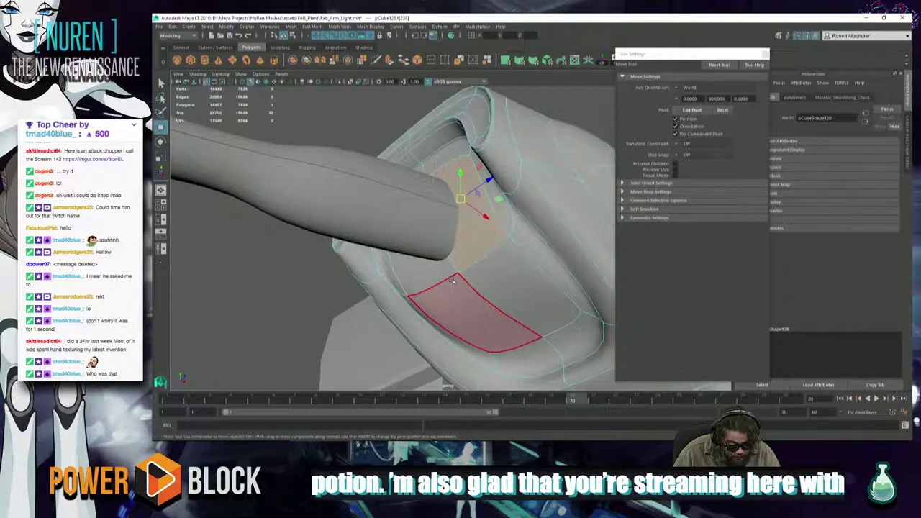
left_click(430, 269, "shift")
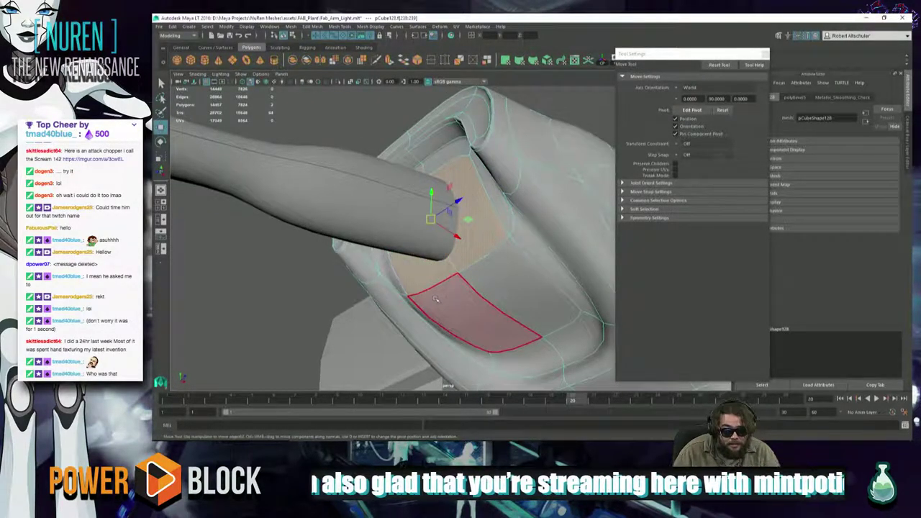
left_click_drag(433, 294, 380, 277, "alt")
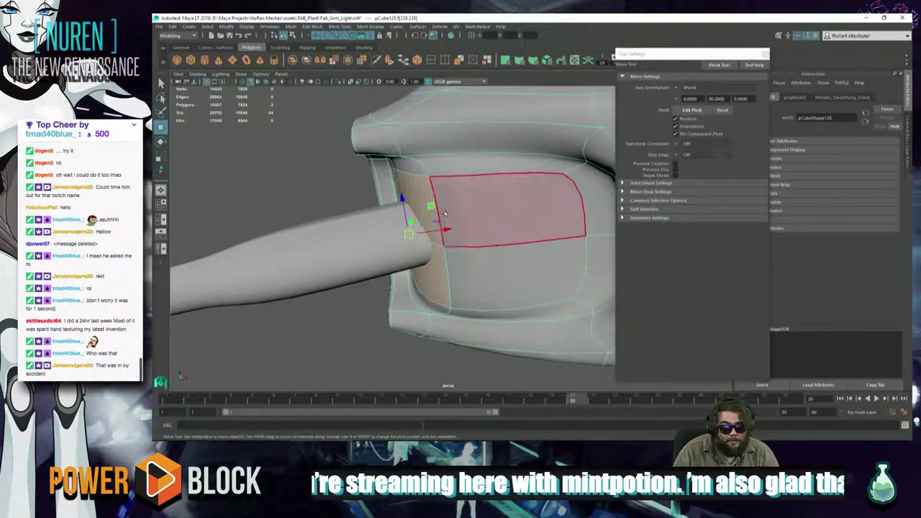
right_click(443, 211)
left_click(443, 190)
left_click(433, 209)
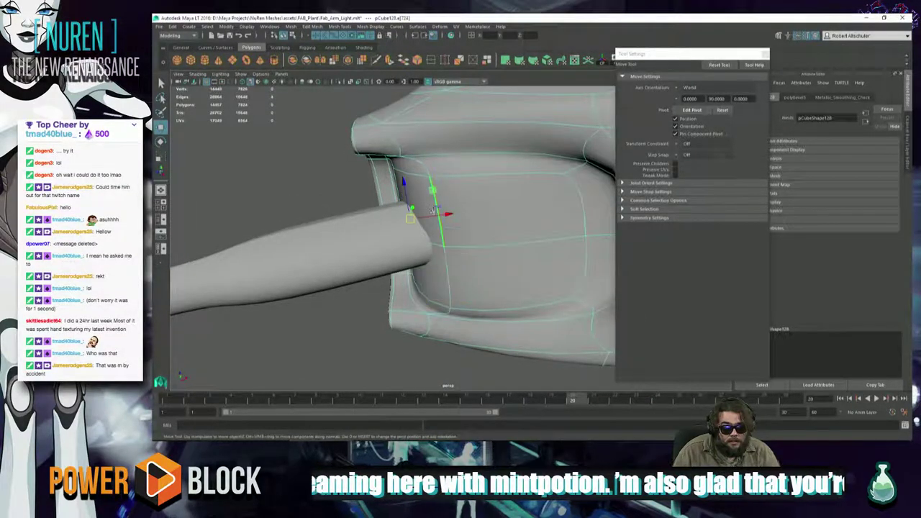
left_click(444, 266)
left_click_drag(454, 258, 433, 225)
Select the two recessed panel faces around the arm's end and extrude them together
right_click(433, 225)
right_click_drag(435, 238, 433, 245)
left_click(432, 242)
left_click_drag(432, 241, 492, 245, "alt")
left_click(493, 246, "shift")
right_click(492, 246, "shift")
right_click_drag(494, 246, 495, 267, "shift")
left_click_drag(496, 268, 486, 248, "alt")
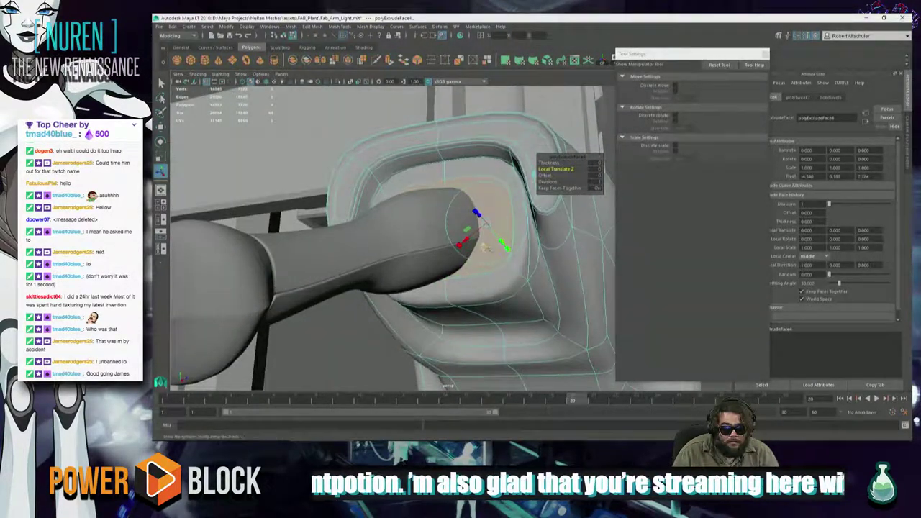
Scale the extruded panel faces inward to form an inset border around the arm's end, comparing the cage and smooth previews
key("r")
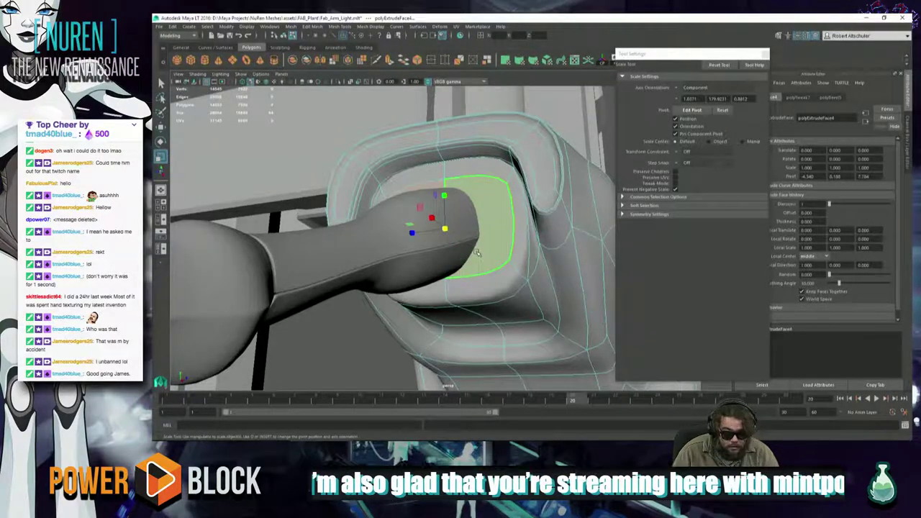
middle_click_drag(461, 265, 442, 259)
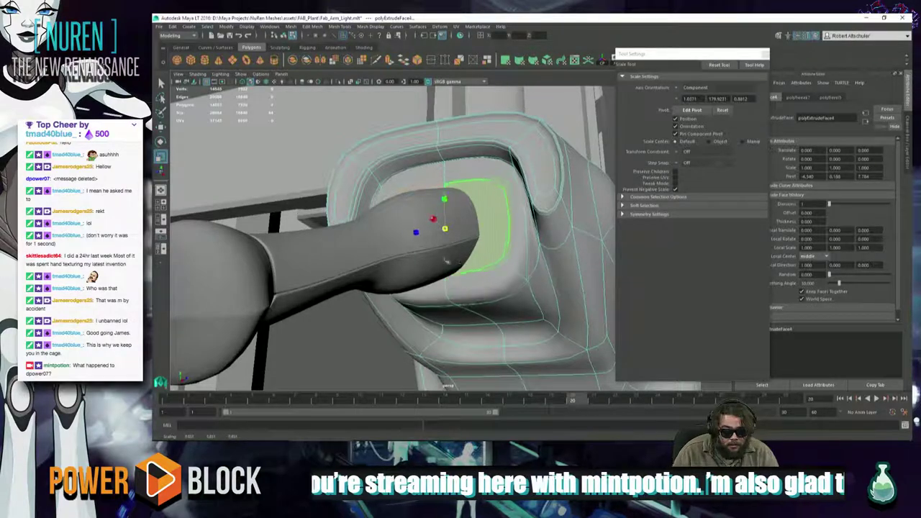
left_click_drag(473, 266, 423, 257, "alt")
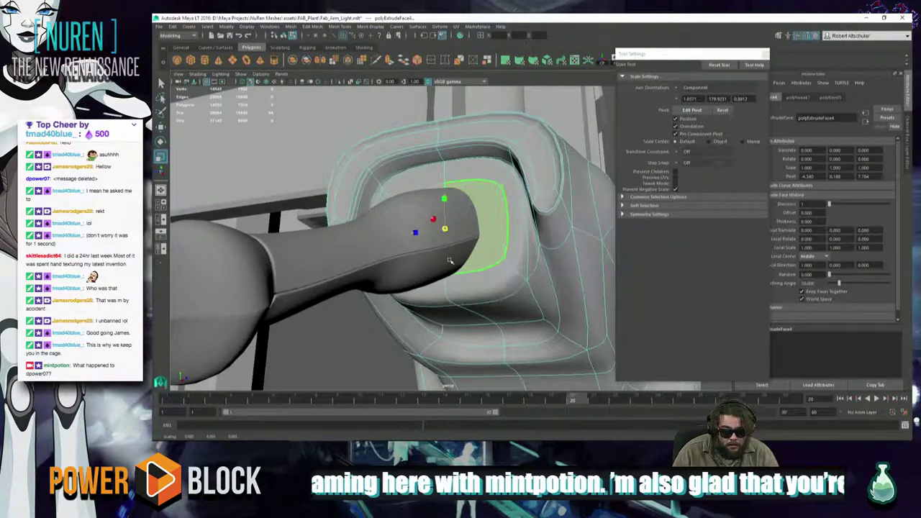
key("2")
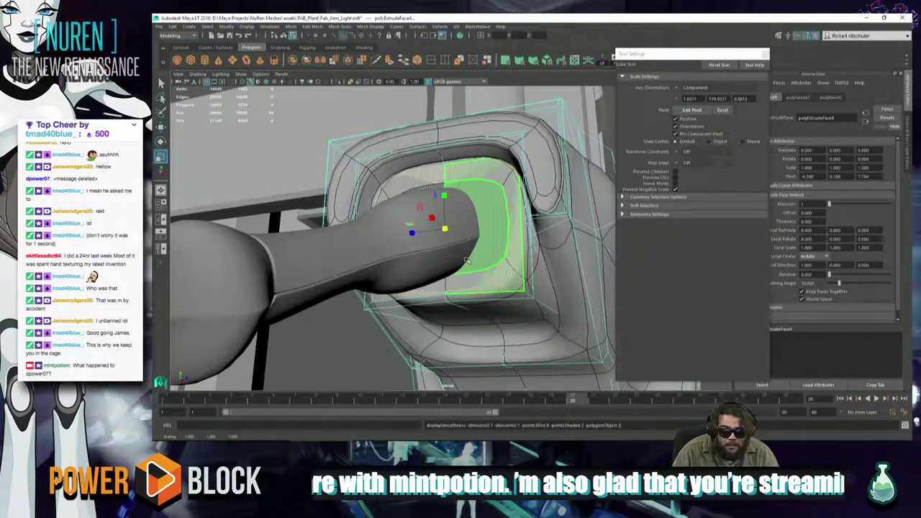
mouse_move(458, 261)
middle_mouse_down()
mouse_move(441, 263)
mouse_move(473, 267)
middle_mouse_up()
key("3")
key("2")
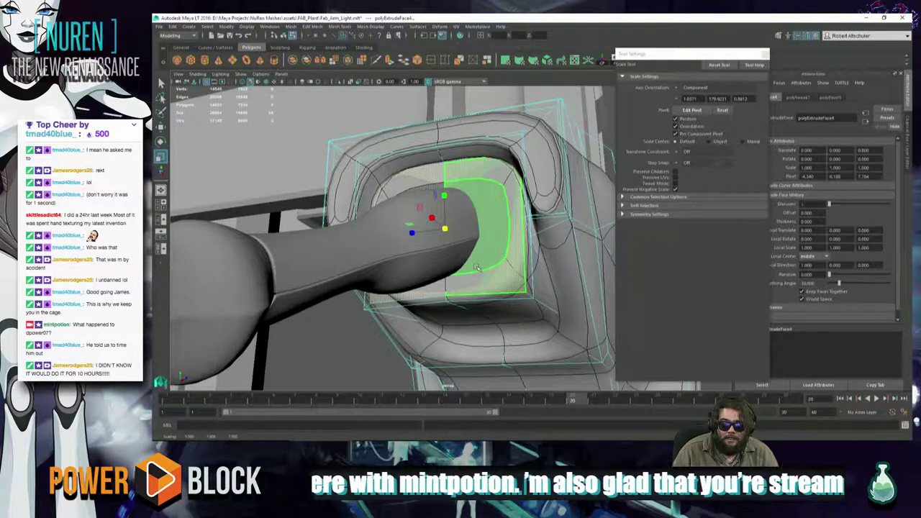
key("3")
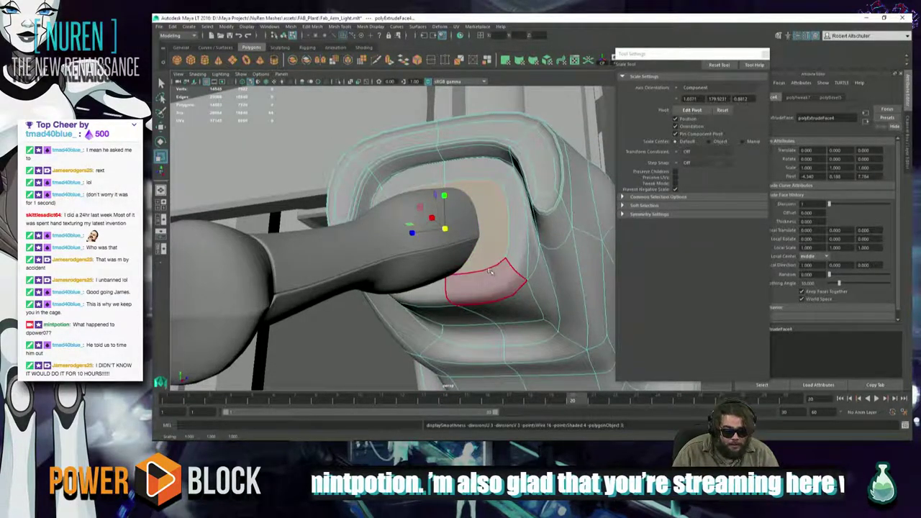
mouse_move(468, 292)
left_mouse_down("alt")
mouse_move(467, 282)
mouse_move(468, 295)
left_mouse_up("alt")
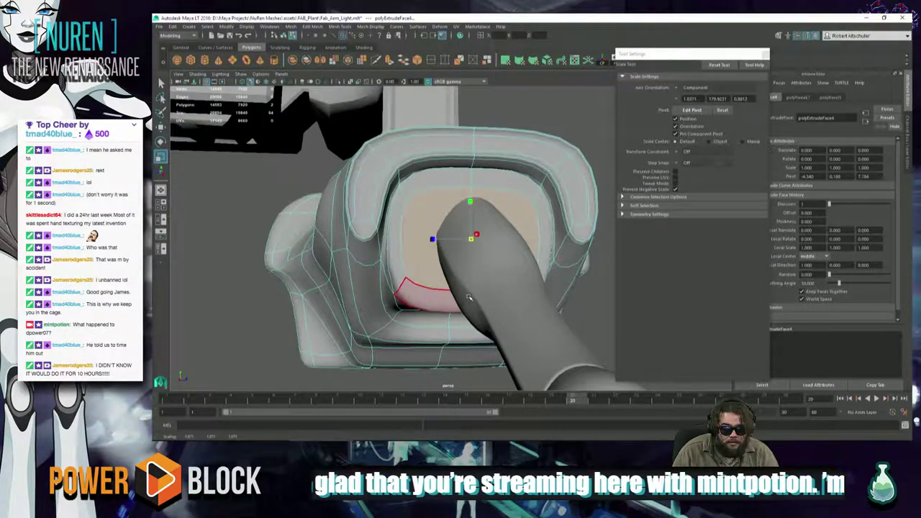
middle_click_drag(469, 297, 468, 298)
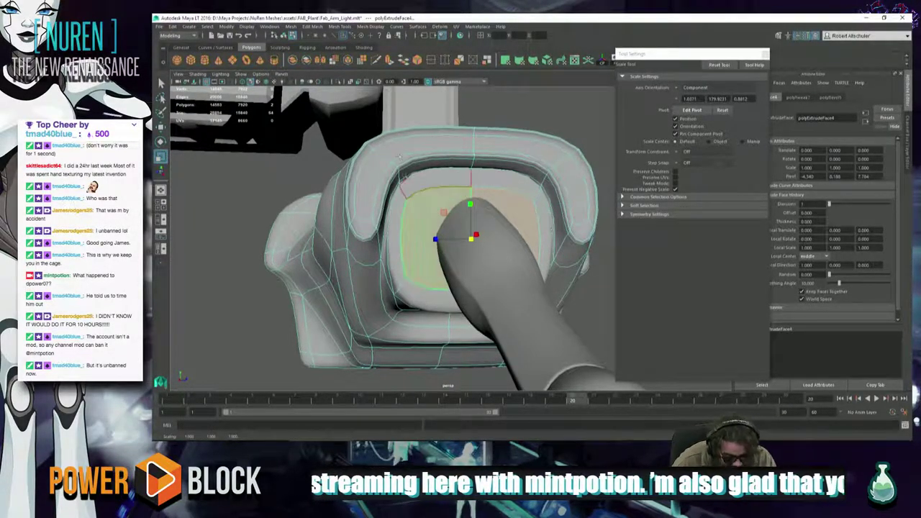
Extrude the two inset panel faces again, try moving them into the housing, and undo that move
mouse_move(400, 284)
left_mouse_down("alt")
mouse_move(361, 253)
mouse_move(344, 268)
mouse_move(403, 277)
mouse_move(378, 226)
mouse_move(382, 213)
mouse_move(366, 215)
mouse_move(392, 216)
mouse_move(388, 205)
mouse_move(411, 171)
mouse_move(378, 191)
mouse_move(365, 182)
mouse_move(348, 227)
left_mouse_up("alt")
key("w")
key("ctrl+e")
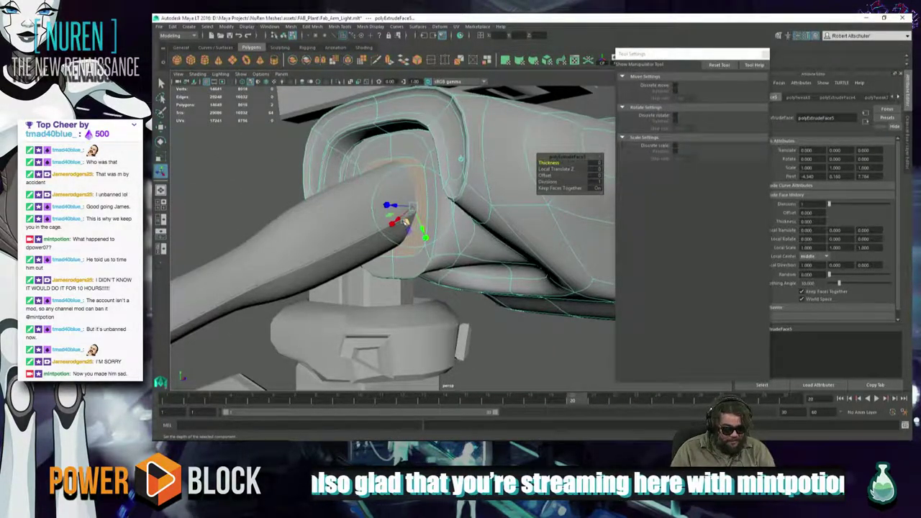
key("w")
left_click_drag(417, 210, 421, 212)
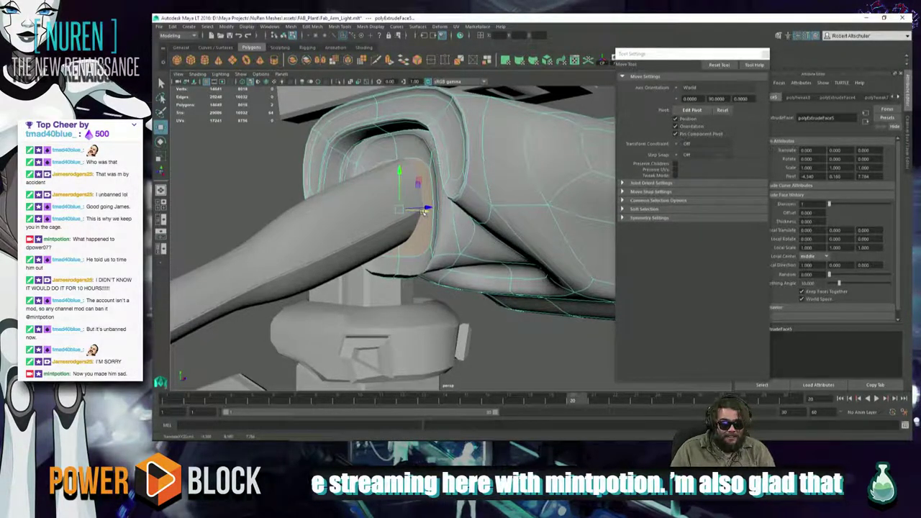
left_click_drag(419, 224, 464, 209, "alt")
key("ctrl+z")
Scale the newly extruded panel faces uniformly down behind the arm's end
key("r")
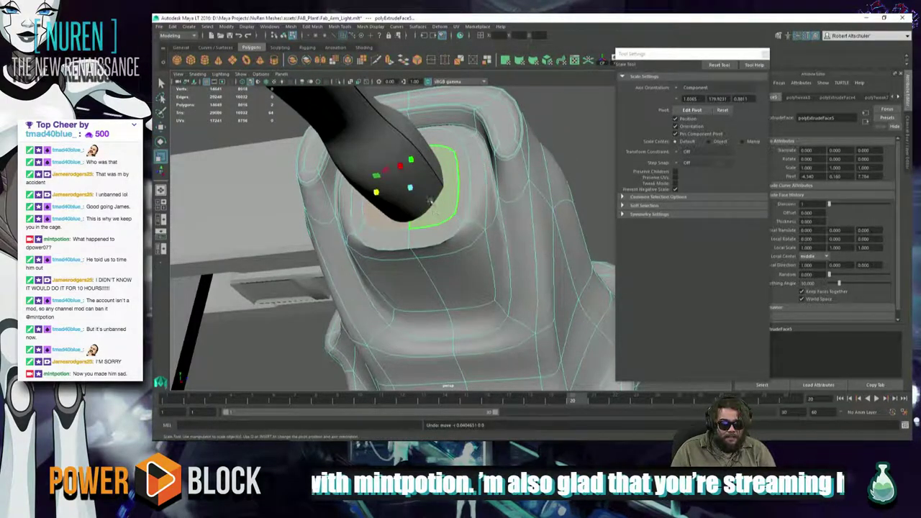
left_click_drag(413, 190, 402, 184)
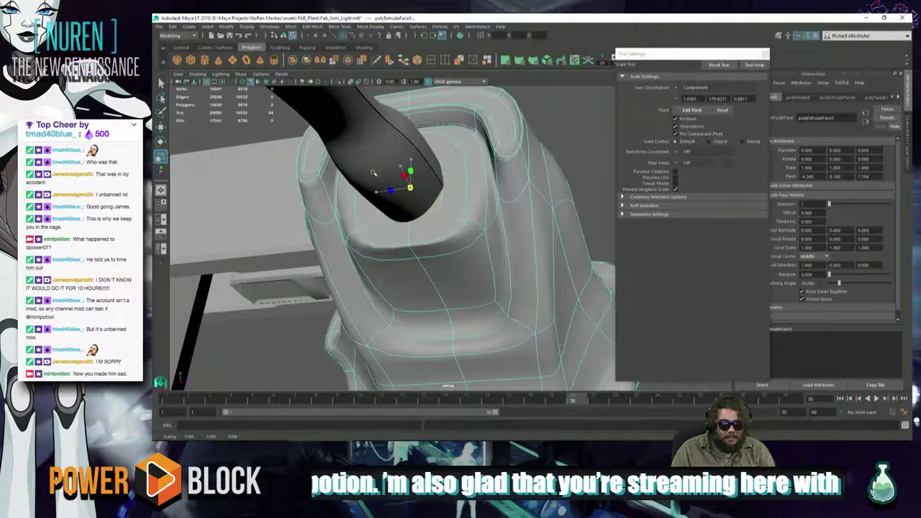
left_click(374, 174)
left_click(445, 204)
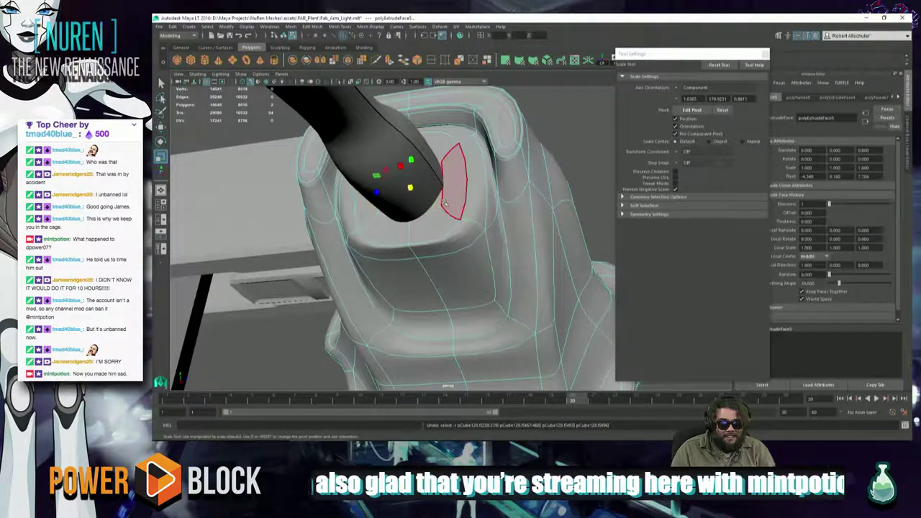
left_click_drag(411, 189, 409, 185)
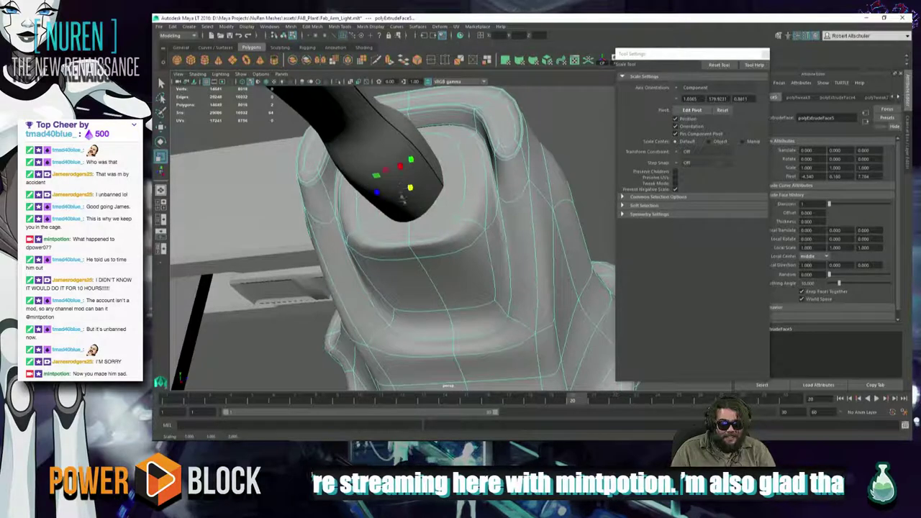
Move the extruded inner panel faces upward behind the arm's end, fine-tuning their height from the front view
left_click_drag(403, 200, 424, 210, "alt")
key("w")
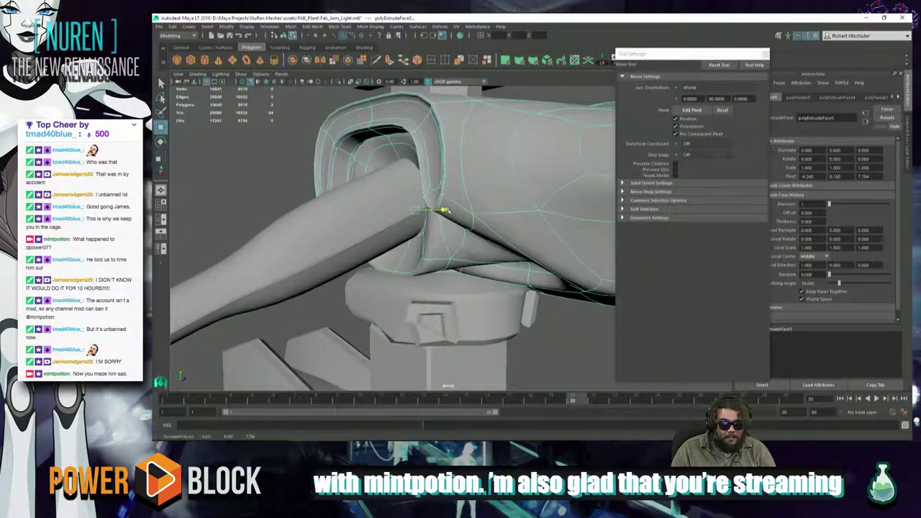
left_click_drag(446, 209, 434, 245, "alt")
key("e")
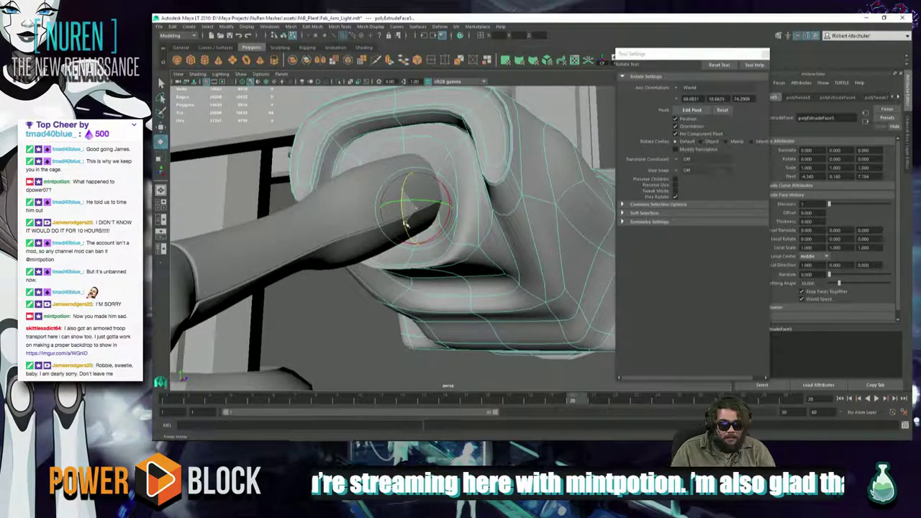
key("w")
left_click_drag(416, 171, 420, 145)
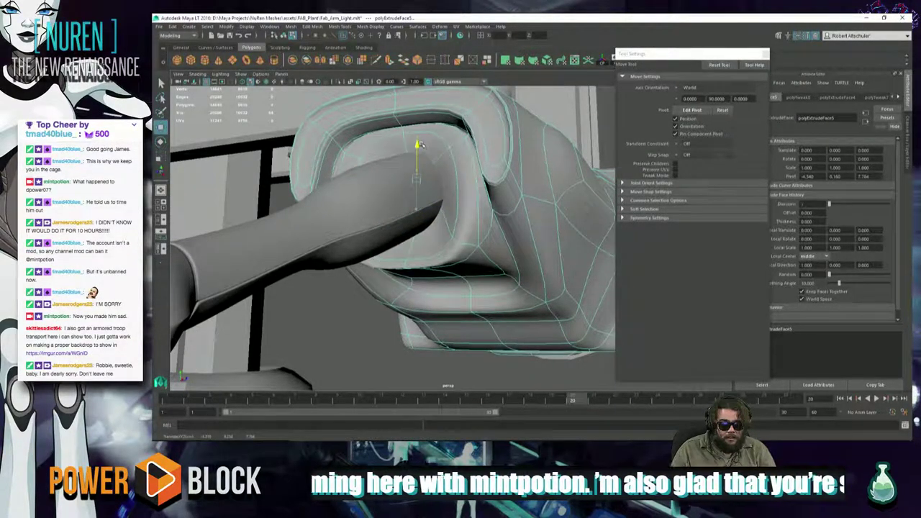
left_click_drag(387, 219, 407, 207, "alt")
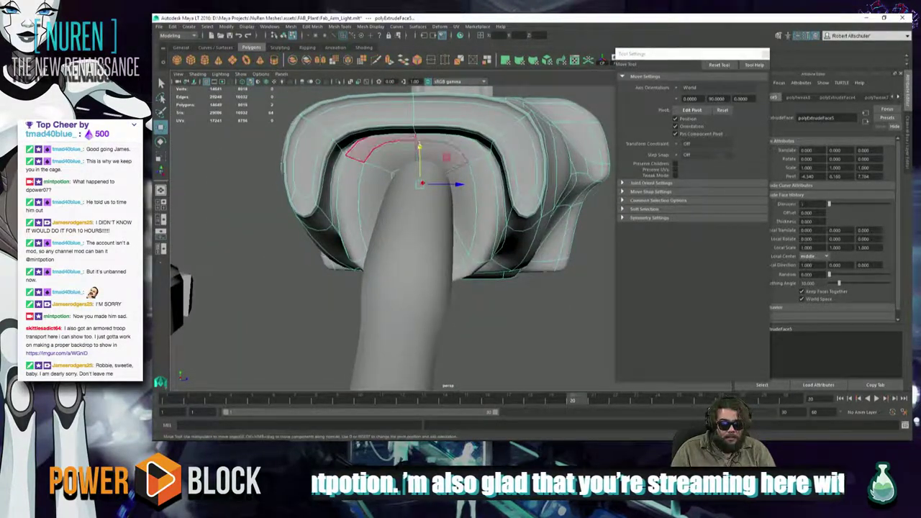
left_click_drag(420, 146, 421, 151)
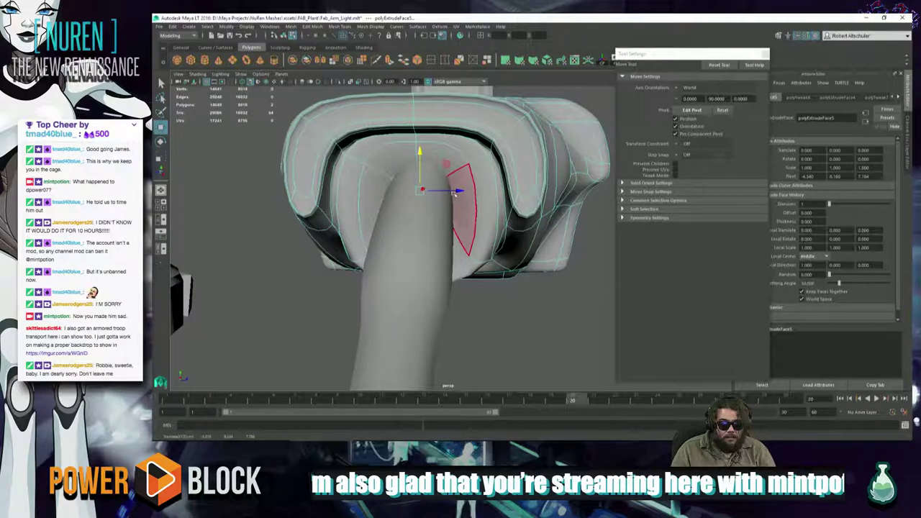
left_click_drag(454, 193, 455, 210, "alt")
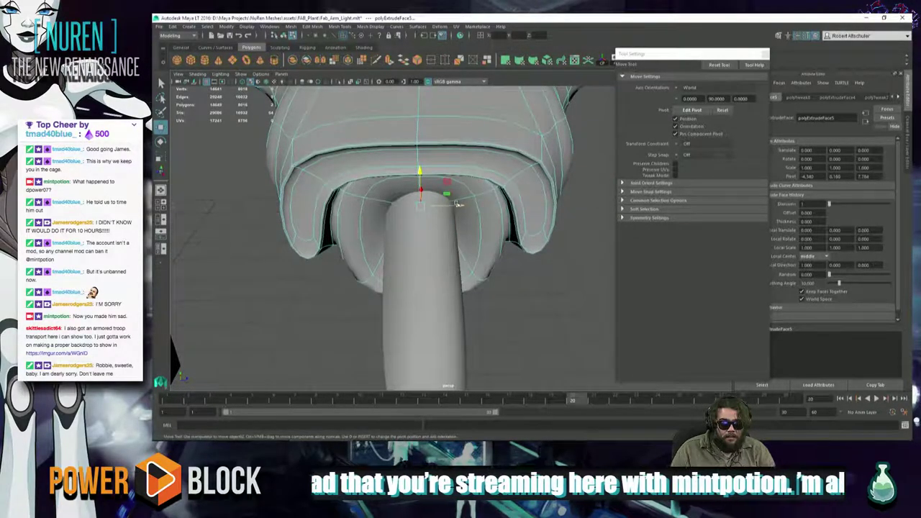
key("e")
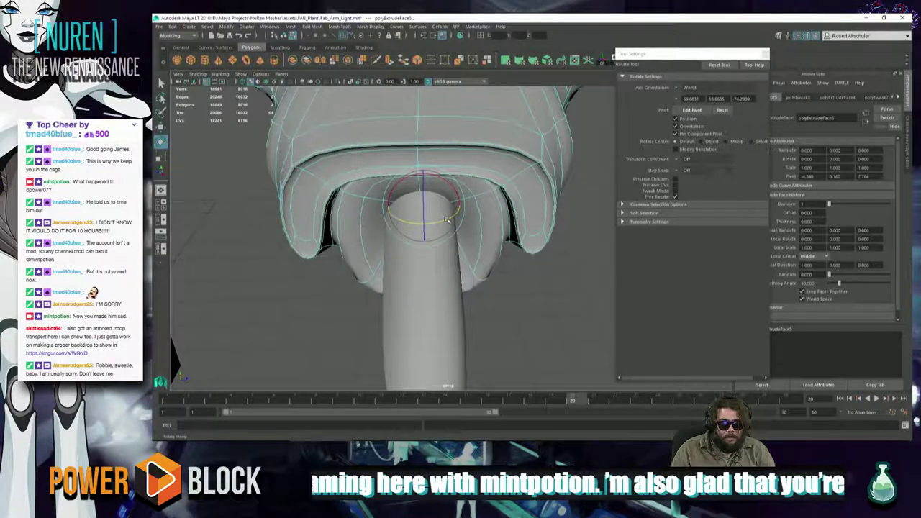
Switch to edge selection and select the edges along both sides of the groove beside the recessed panel
left_click(534, 326)
left_click_drag(489, 321, 503, 249, "alt")
left_click(502, 249)
right_click(503, 249)
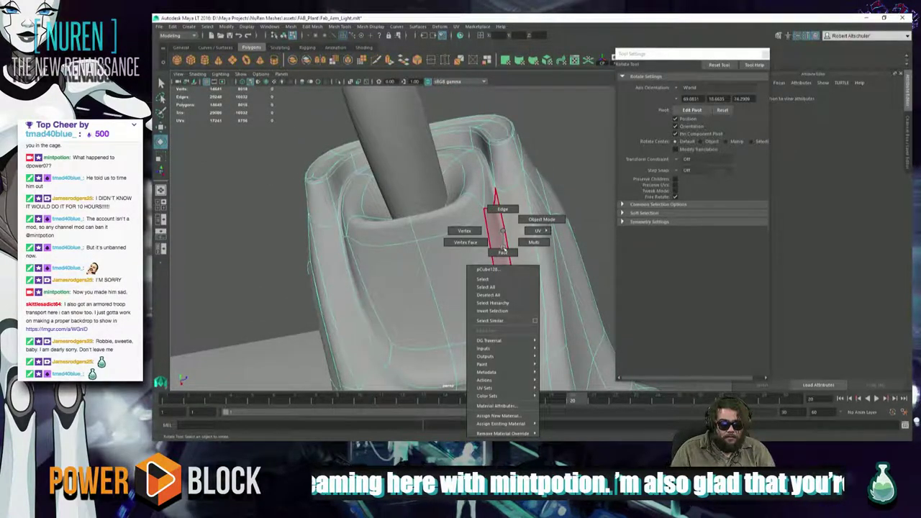
left_click(503, 249)
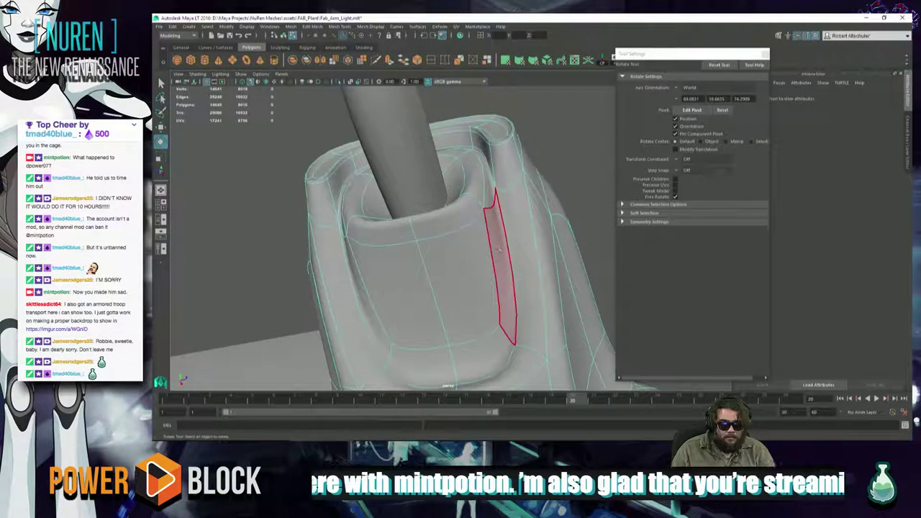
right_click_drag(500, 221, 502, 200)
left_click(501, 218)
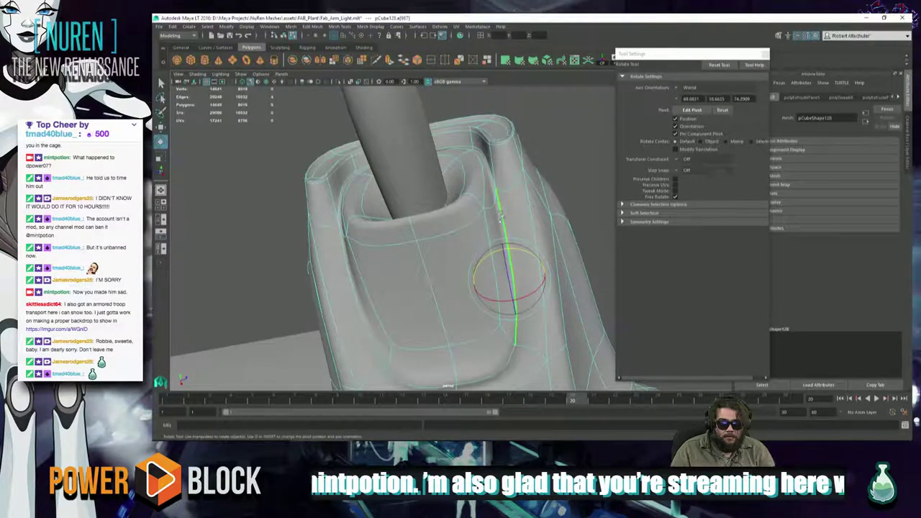
left_click_drag(501, 217, 408, 166, "alt")
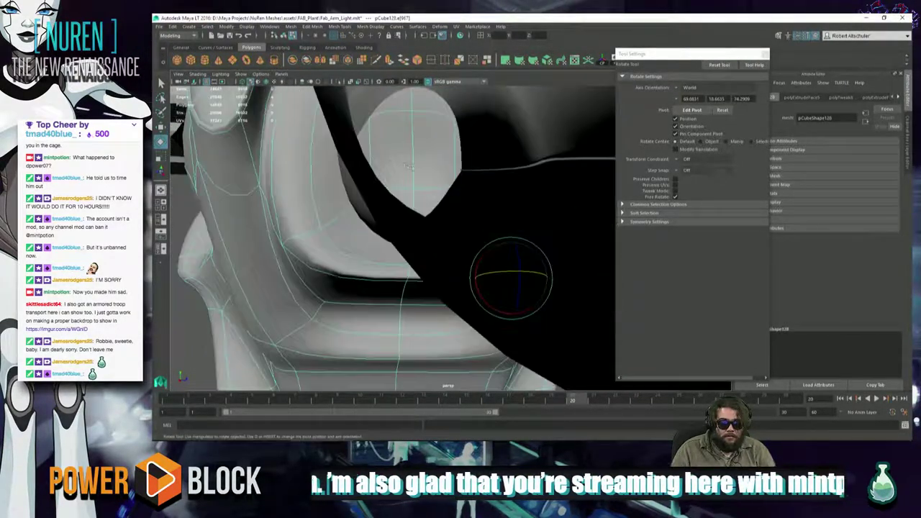
left_click_drag(291, 183, 264, 173, "alt")
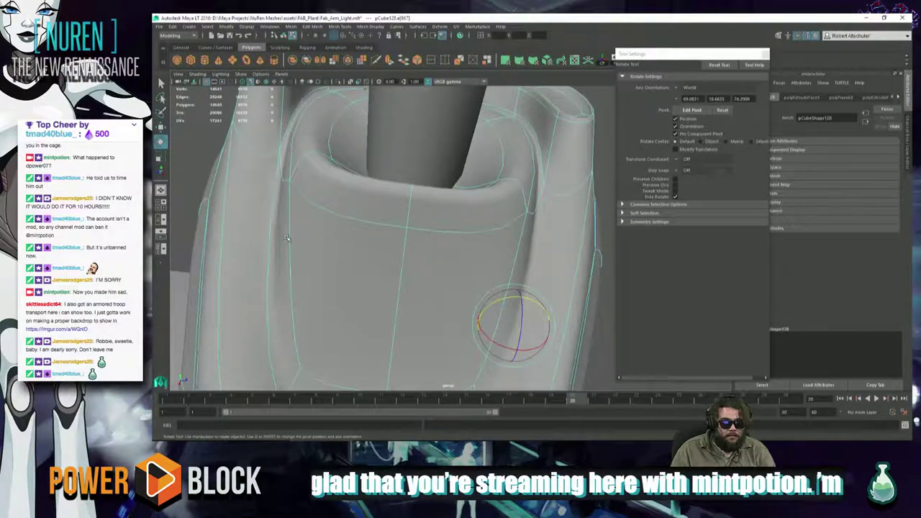
left_click(273, 203, "shift")
middle_click_drag(411, 284, 417, 195, "alt")
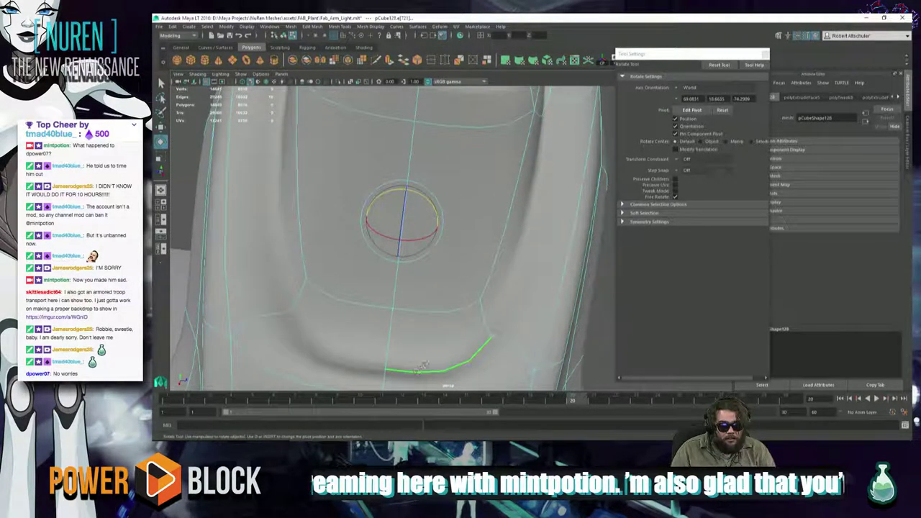
Extend the edge selection around the rest of the groove, including the curved lower edges and the rim above the arm
left_click_drag(423, 367, 437, 266, "alt")
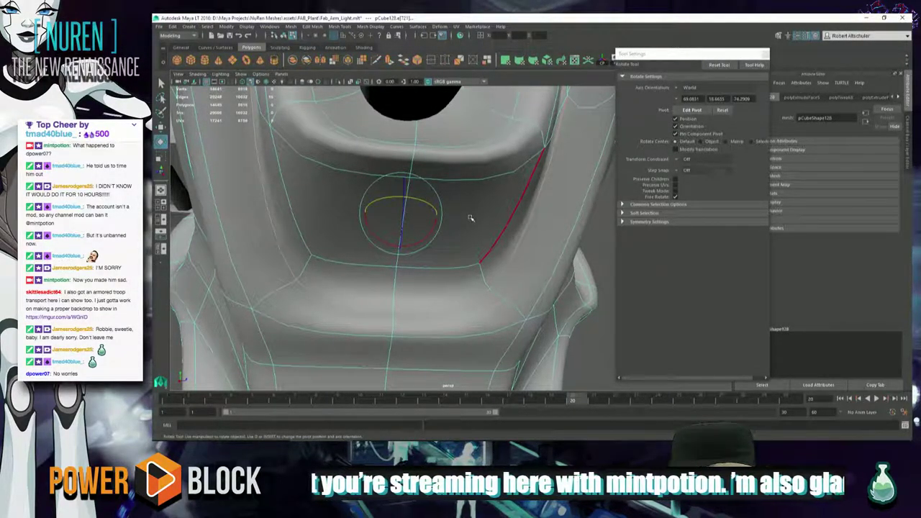
left_click(469, 218)
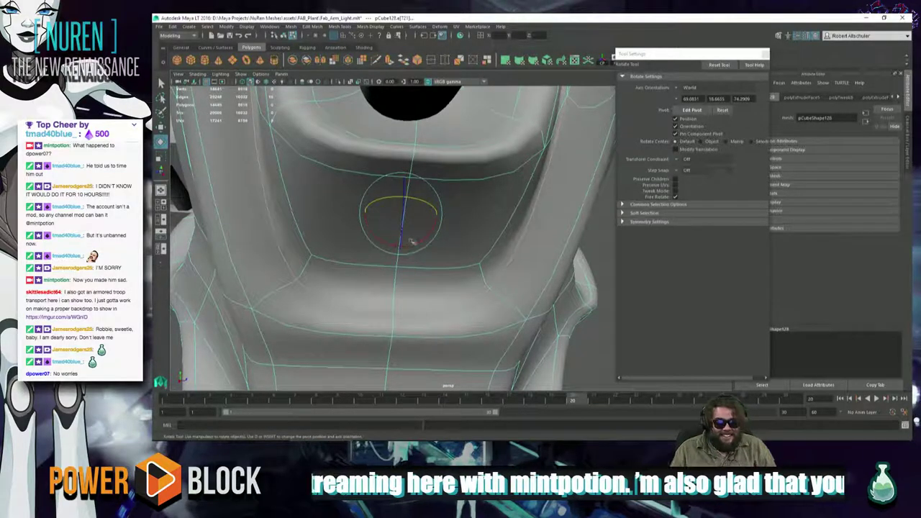
left_click(353, 260)
left_click_drag(348, 233, 345, 175, "alt")
left_click(340, 184)
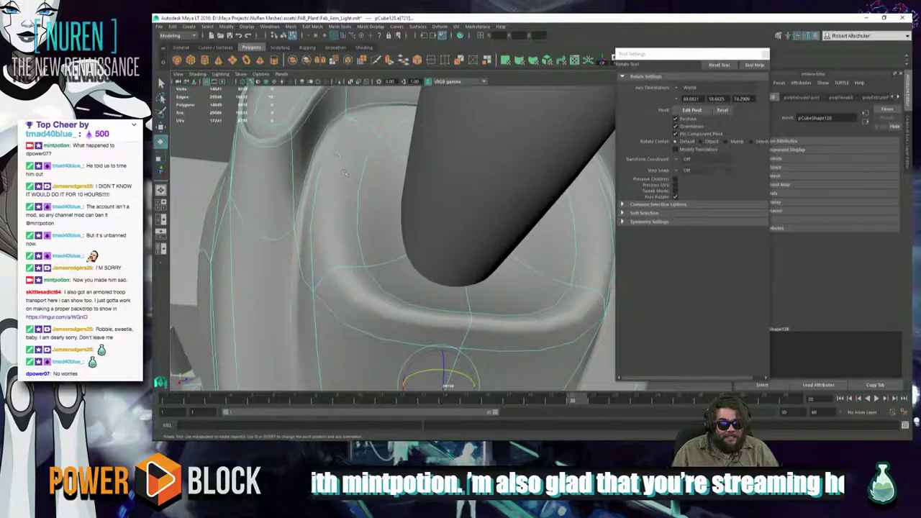
left_click(323, 138, "shift")
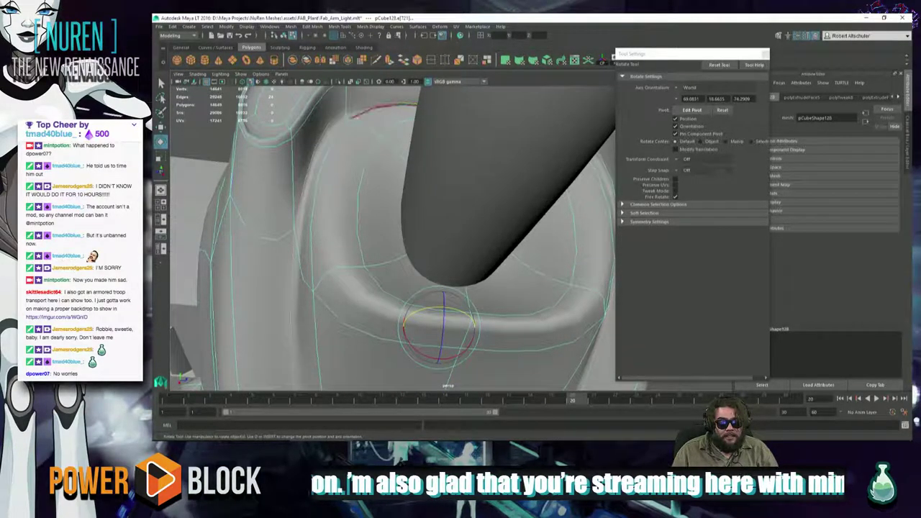
left_click_drag(384, 108, 341, 149, "alt")
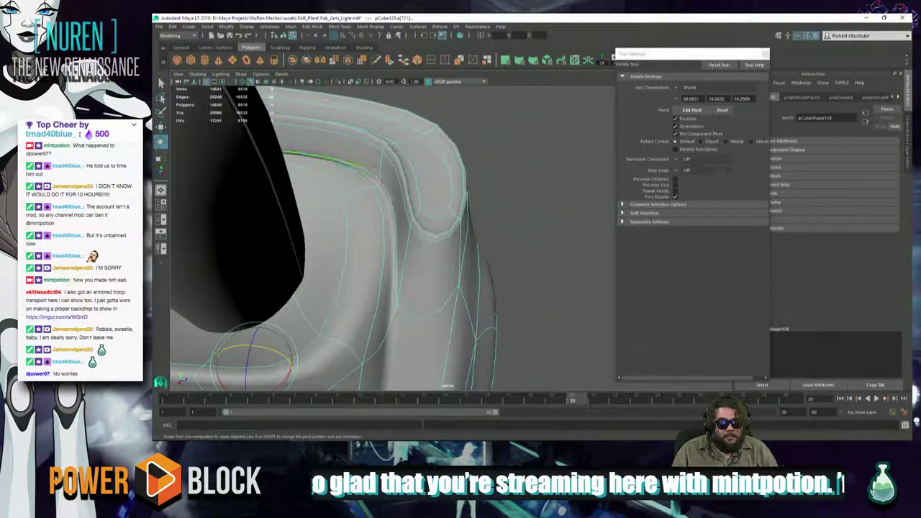
Bevel the selected groove edges around the recessed panel with a fraction of 0.5 and 2 segments
left_click_drag(335, 325, 370, 274, "alt")
key("w")
middle_click_drag(368, 274, 369, 268)
left_click_drag(370, 268, 393, 329, "alt")
middle_click_drag(395, 330, 505, 297, "alt")
right_click_drag(505, 298, 403, 302, "alt")
left_click_drag(403, 302, 438, 330, "alt")
middle_click_drag(438, 330, 432, 276, "alt")
right_click_drag(431, 276, 557, 295, "alt")
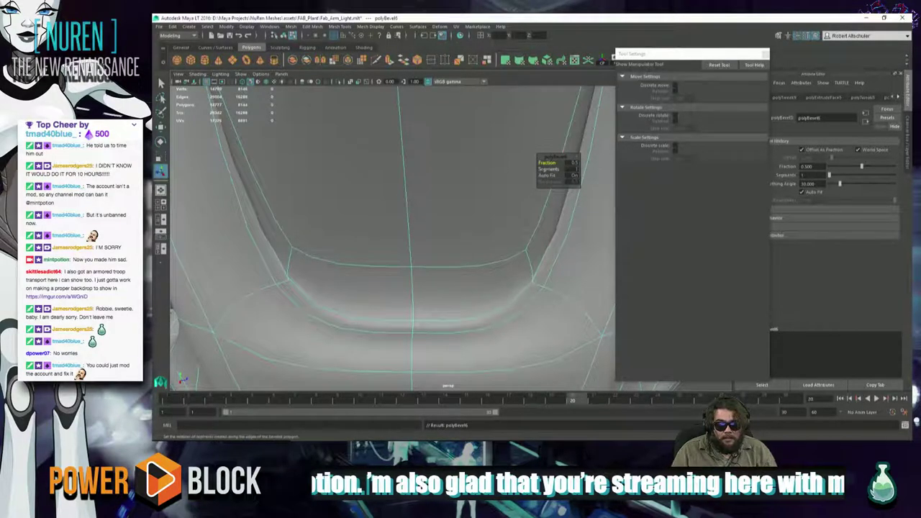
left_click_drag(547, 169, 549, 169)
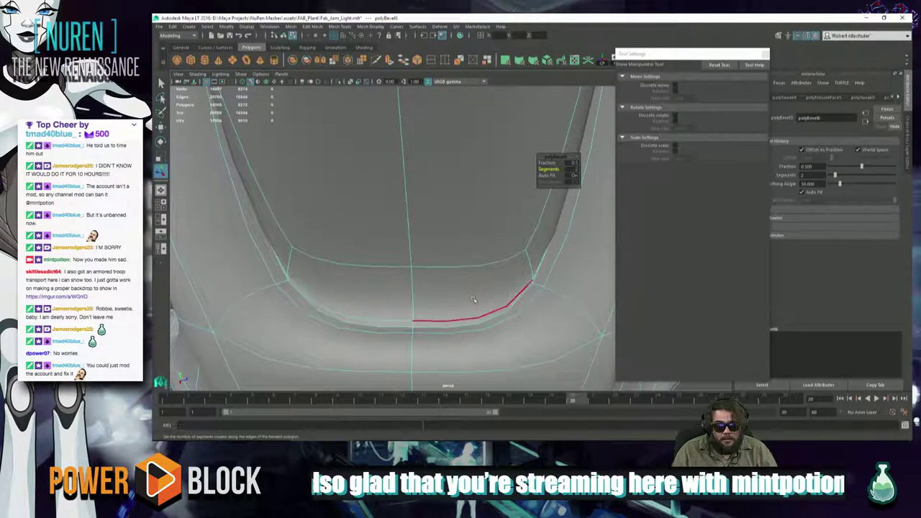
Return the housing to object mode and examine its shape around the arm socket from several angles
scroll(472, 302, "down", 8)
left_click_drag(473, 303, 388, 310, "alt")
left_click(381, 312)
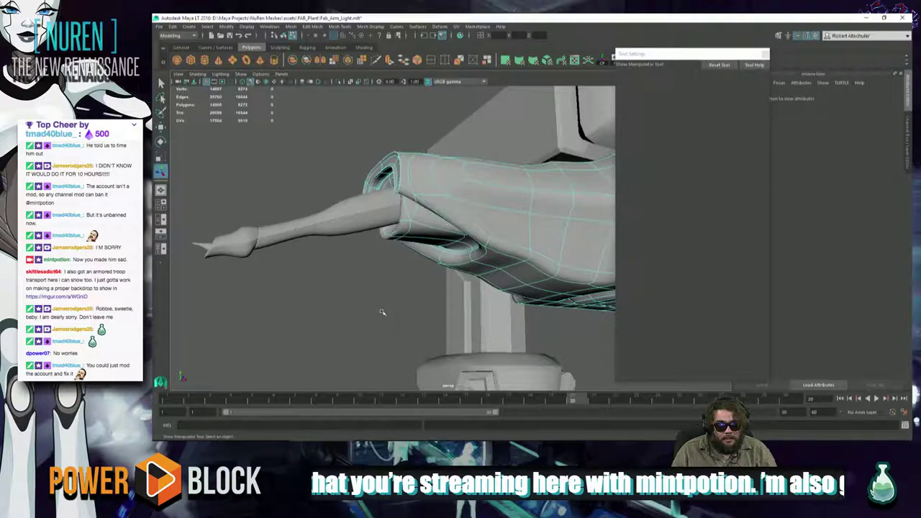
right_click_drag(483, 212, 519, 200)
left_click(405, 276)
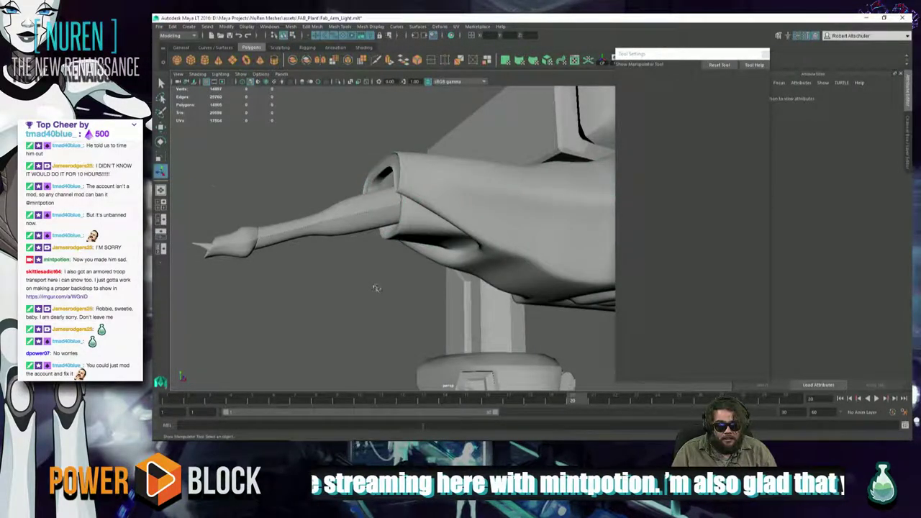
left_click_drag(375, 288, 381, 325, "alt")
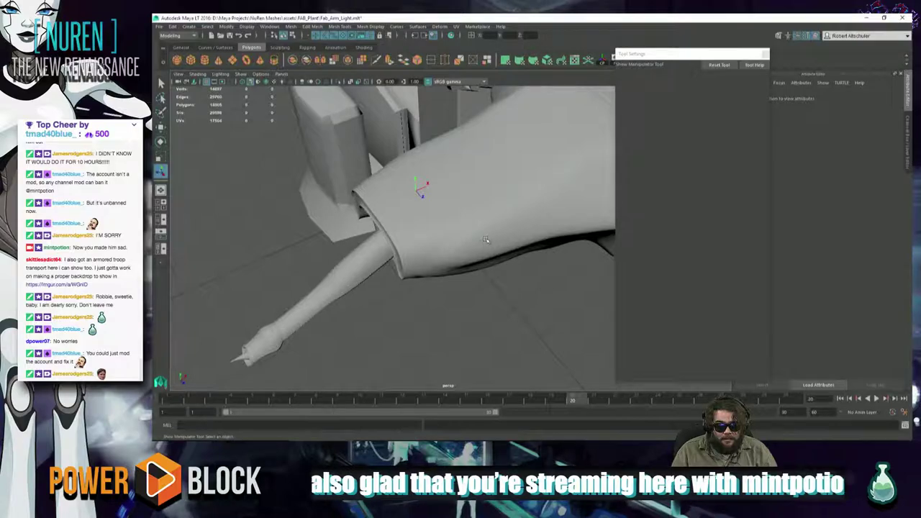
left_click(475, 268)
left_click_drag(458, 261, 495, 295, "alt")
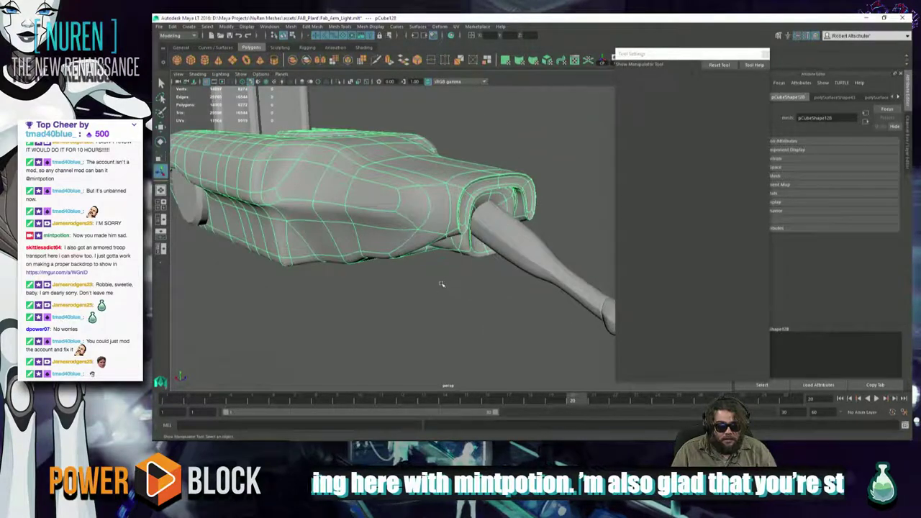
left_click_drag(442, 284, 475, 261, "alt")
left_click_drag(413, 224, 403, 255, "alt")
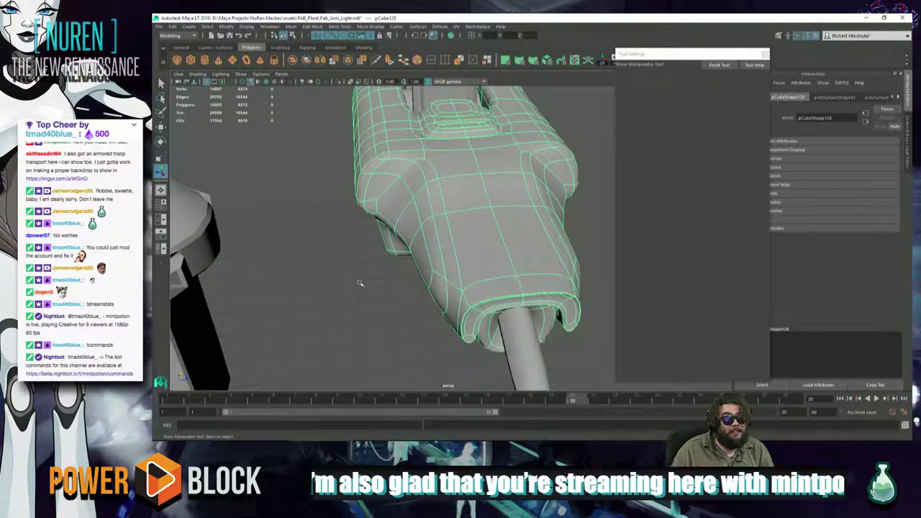
left_click_drag(350, 218, 315, 262, "alt")
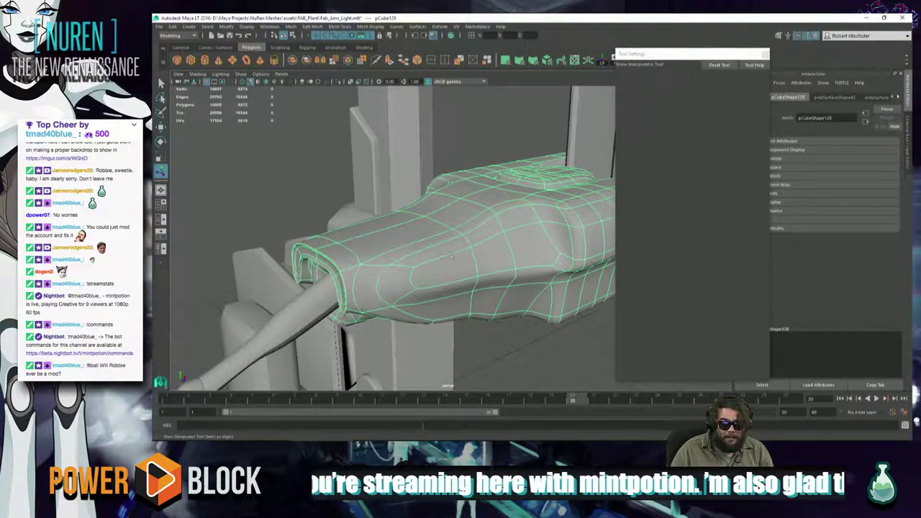
Select the central underside faces of the housing between the recessed panel and the rounded pad in face mode
left_click_drag(551, 255, 414, 159, "alt")
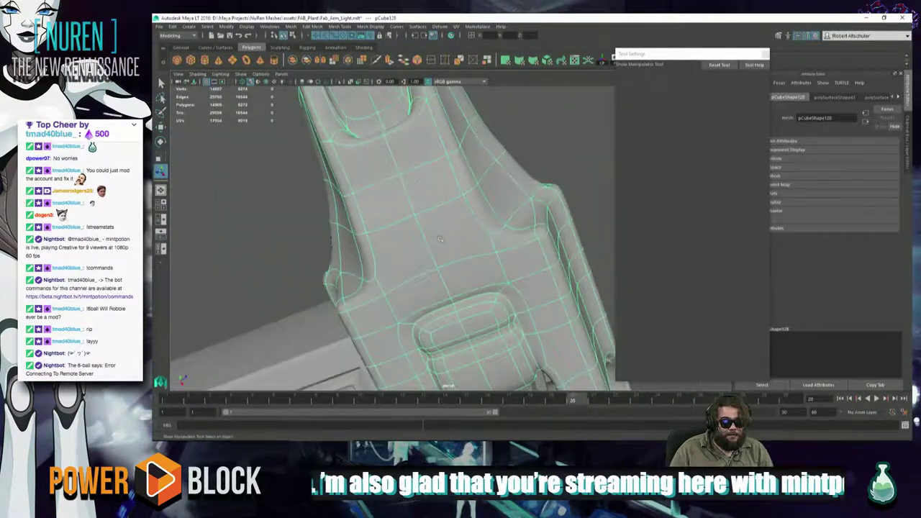
right_click_drag(413, 160, 411, 172)
left_click(407, 156)
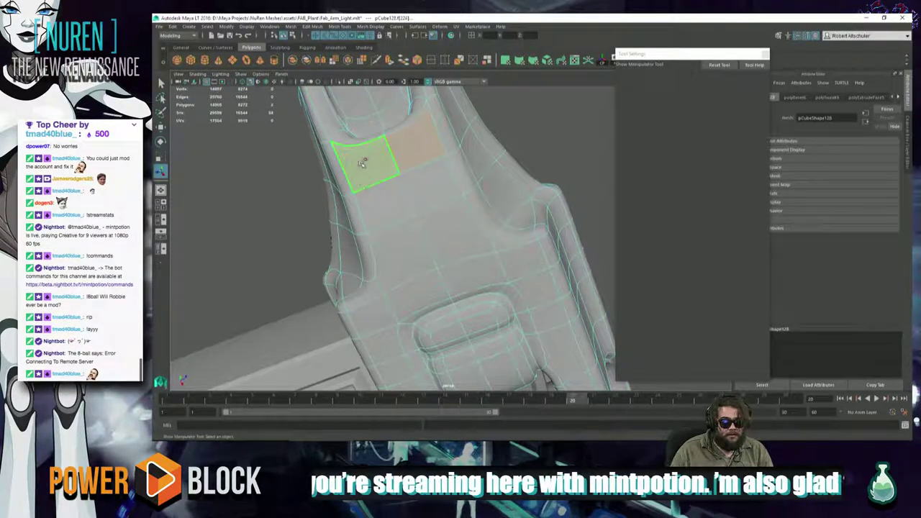
left_click(370, 209, "shift")
left_click(436, 203, "shift")
left_click(453, 227, "shift")
left_click(403, 243, "shift")
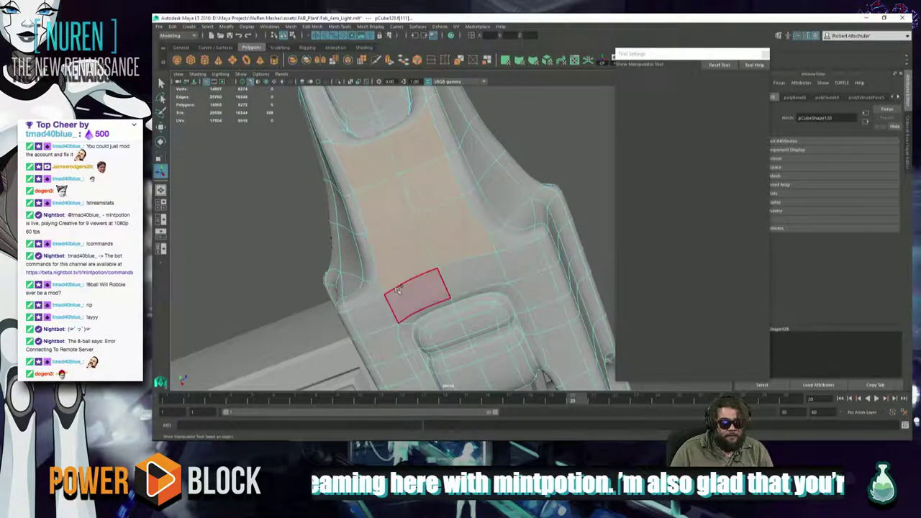
Add the underside faces spanning the full width in front of the rounded pad to the selection
left_click_drag(397, 281, 406, 216, "alt")
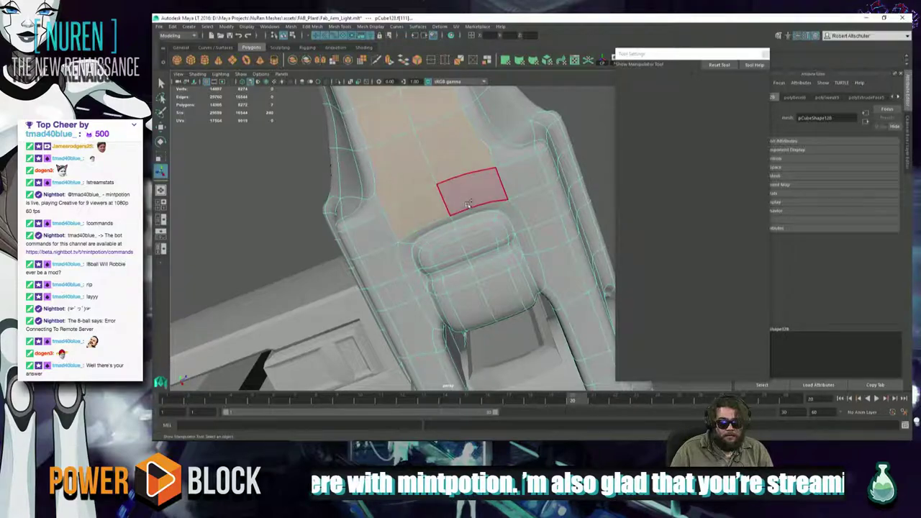
left_click(513, 156, "shift")
left_click(519, 175, "shift")
left_click(520, 175, "shift")
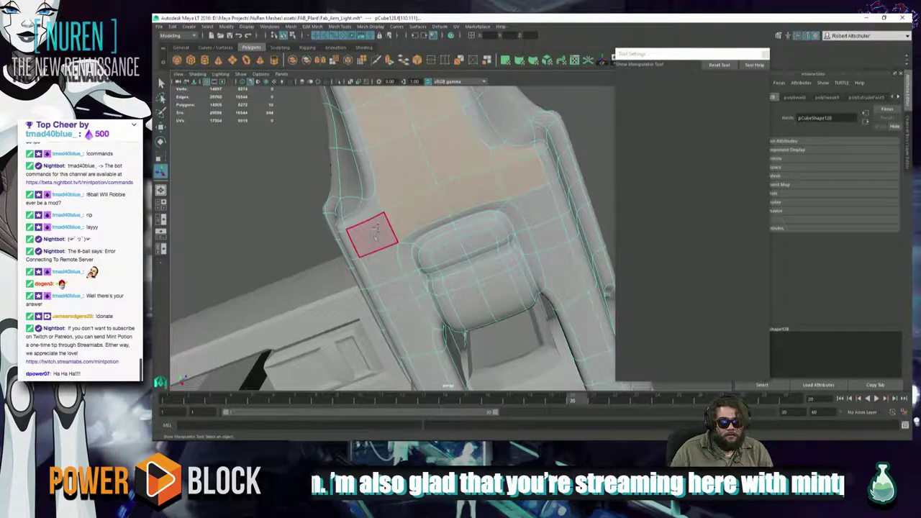
left_click(373, 213, "shift")
left_click_drag(376, 263, 363, 216, "alt")
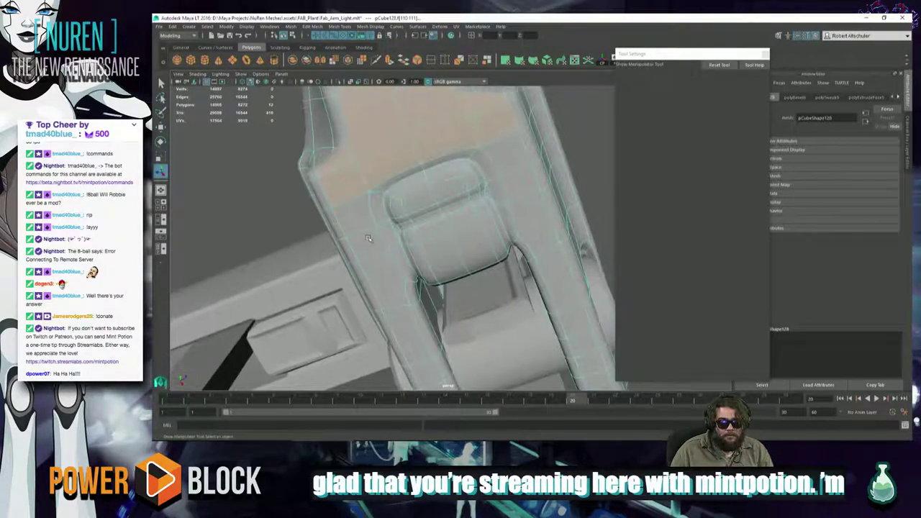
Add the underside faces running along both prongs beside the rounded pad to the selection
left_click(377, 247, "shift")
left_click(389, 277, "shift")
left_click(407, 328, "shift")
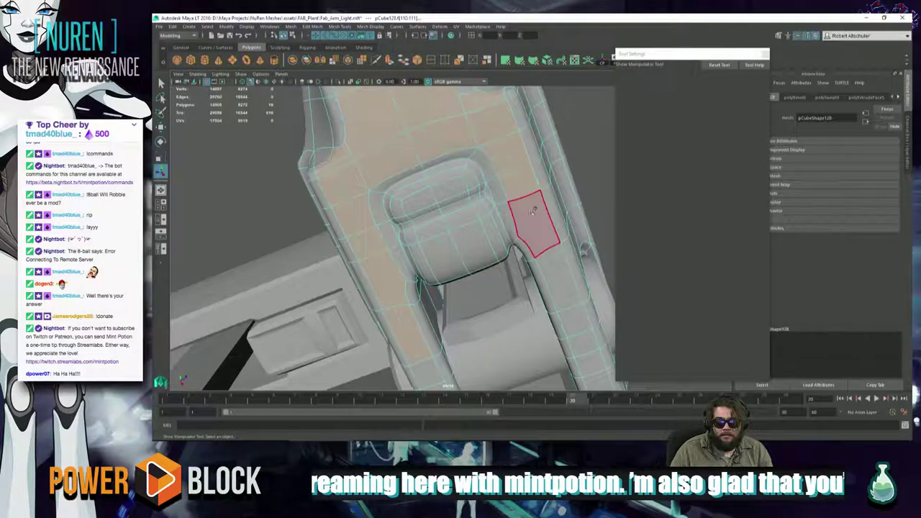
middle_click_drag(524, 273, 452, 196, "alt")
left_click(469, 202, "shift")
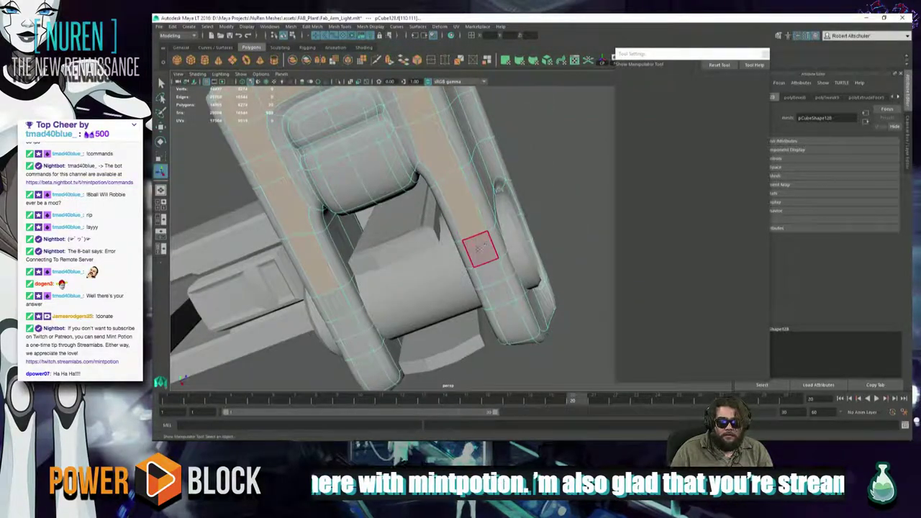
Extend the face selection along one prong's underside and around its rounded end
left_click_drag(482, 249, 379, 232, "alt")
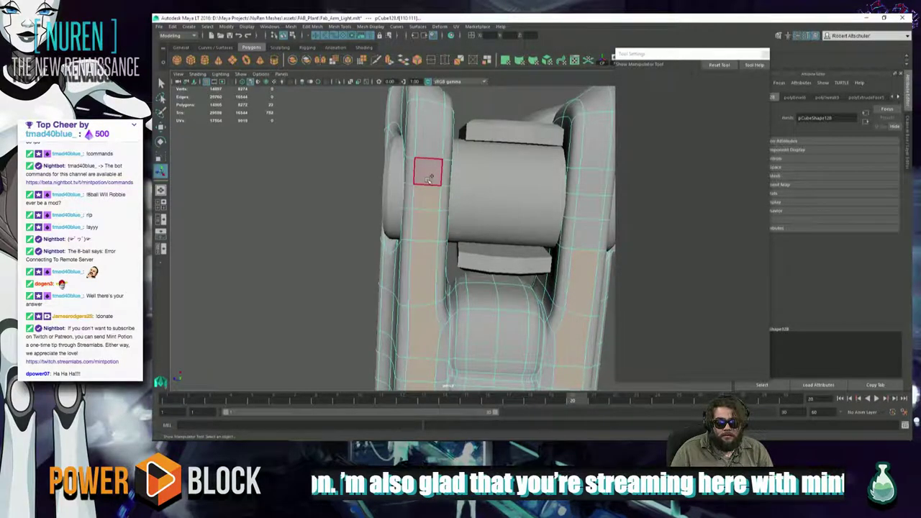
left_click(430, 144, "shift")
left_click_drag(386, 239, 426, 301, "alt")
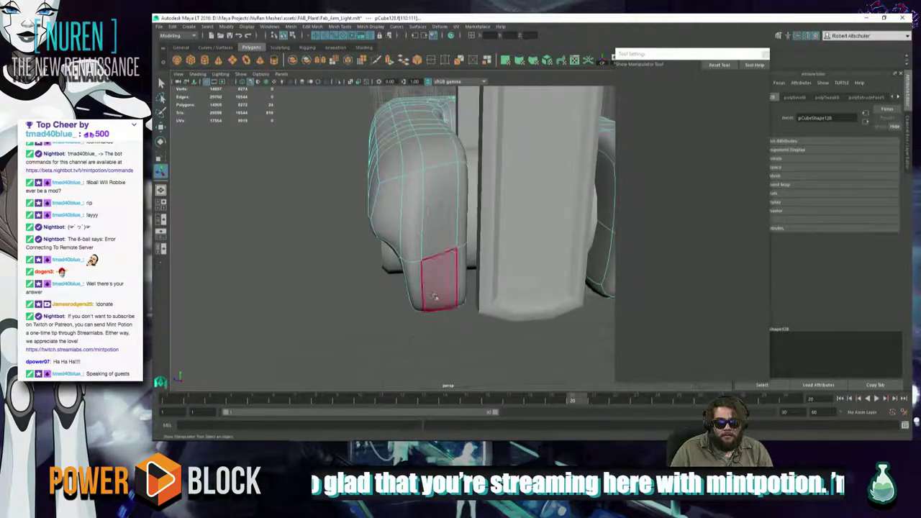
left_click(435, 296, "shift")
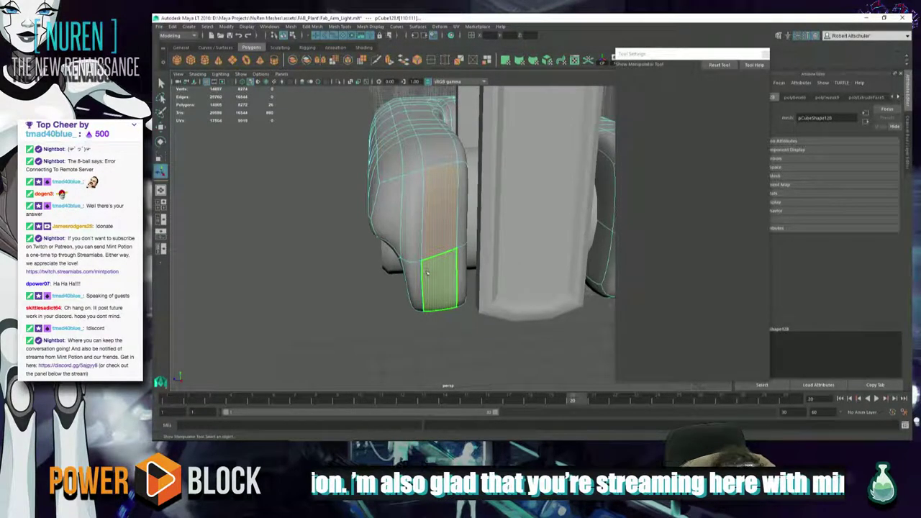
Extend the face selection to the end of the other prong and up around both prong tips
left_click_drag(475, 279, 345, 247, "alt")
left_click_drag(428, 263, 428, 244, "alt")
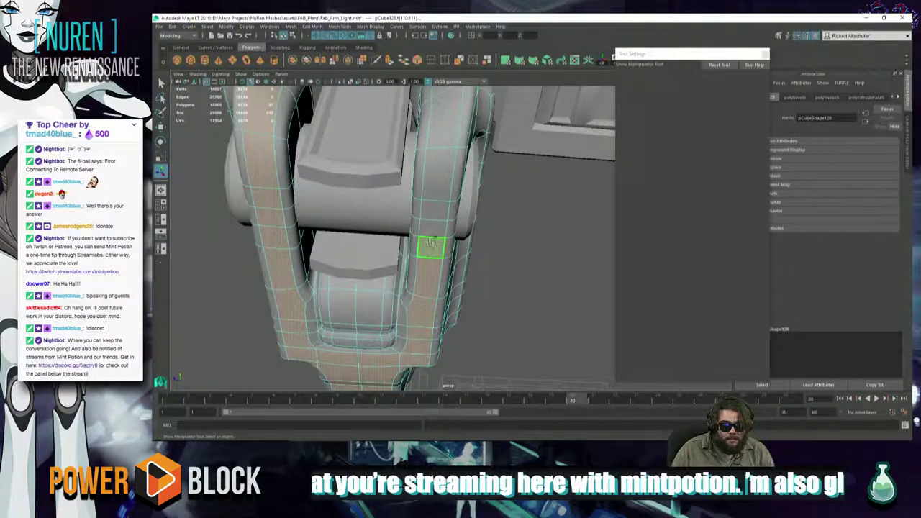
left_click_drag(440, 209, 446, 151, "alt")
left_click_drag(413, 204, 423, 248, "alt")
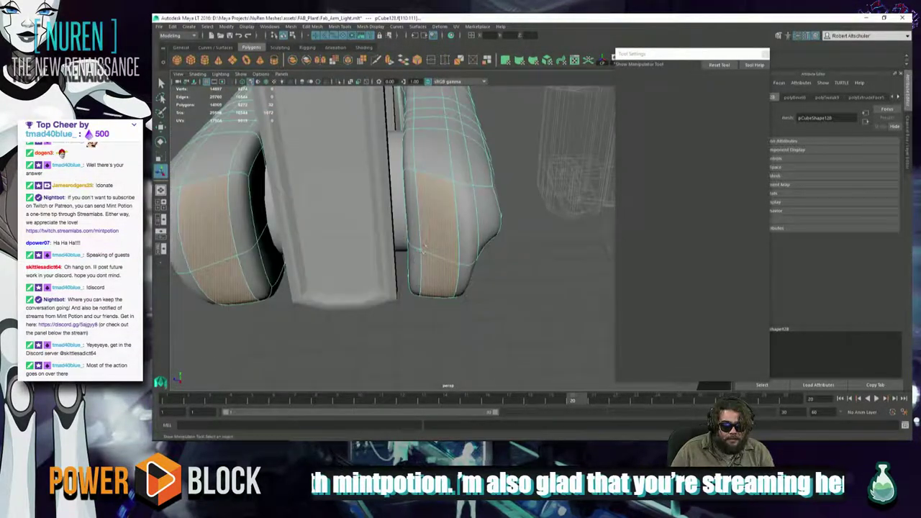
left_click(214, 157, "shift")
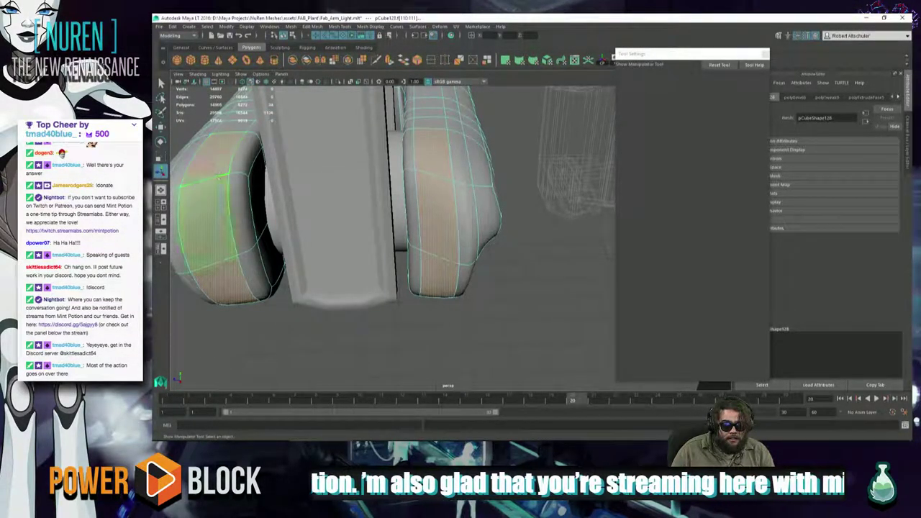
Continue the face selection from the prong's tip along the inner strip of its upper side
left_click_drag(225, 241, 442, 209, "alt")
left_click(442, 210)
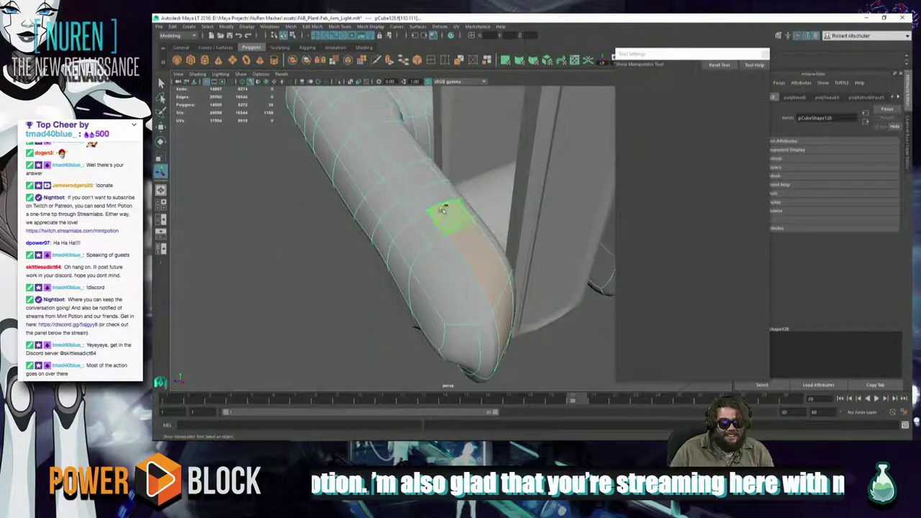
left_click_drag(395, 181, 472, 271, "alt")
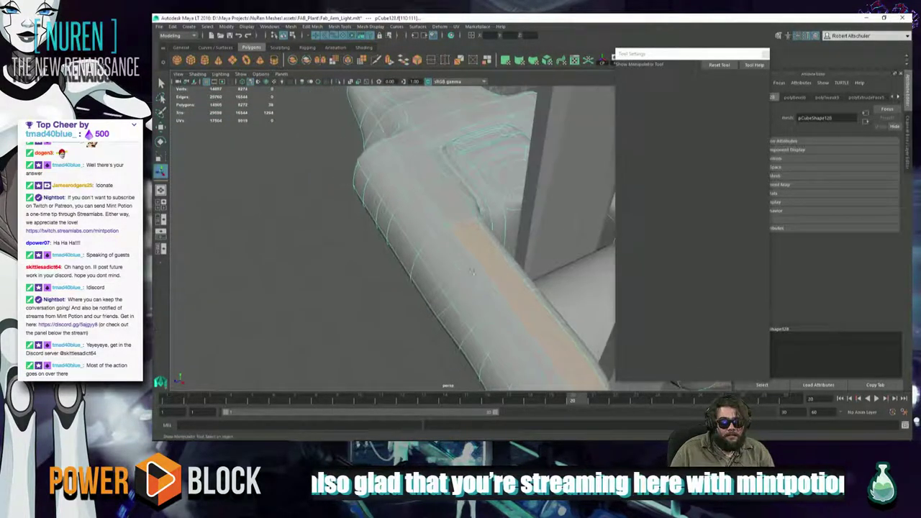
Switch to the browser to check the stream chat and the YouTube soundtrack tab, and return to Maya LT
key("alt+Tab")
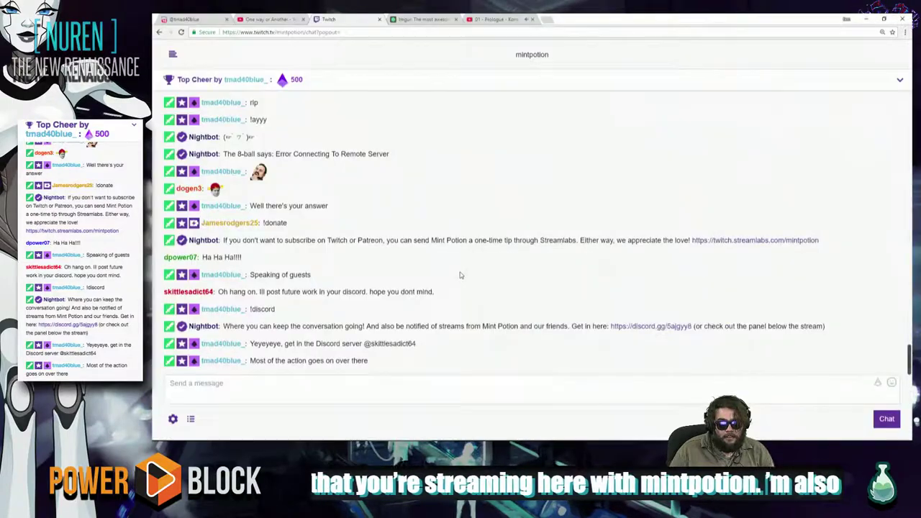
key("alt+Tab")
left_click(489, 21)
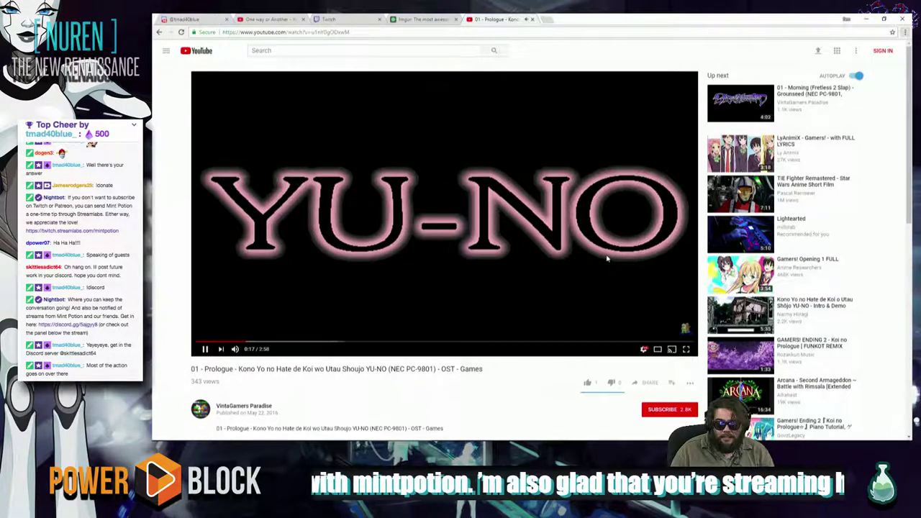
key("alt+Tab")
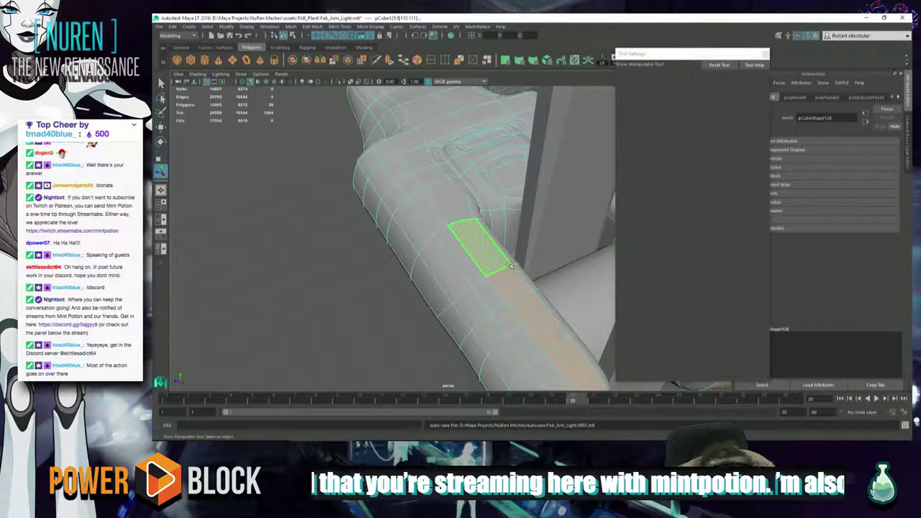
Add the inner strip faces on the prong's upper side beside the raised pad, and check the underside selection
left_click(506, 265, "shift")
left_click(466, 206, "shift")
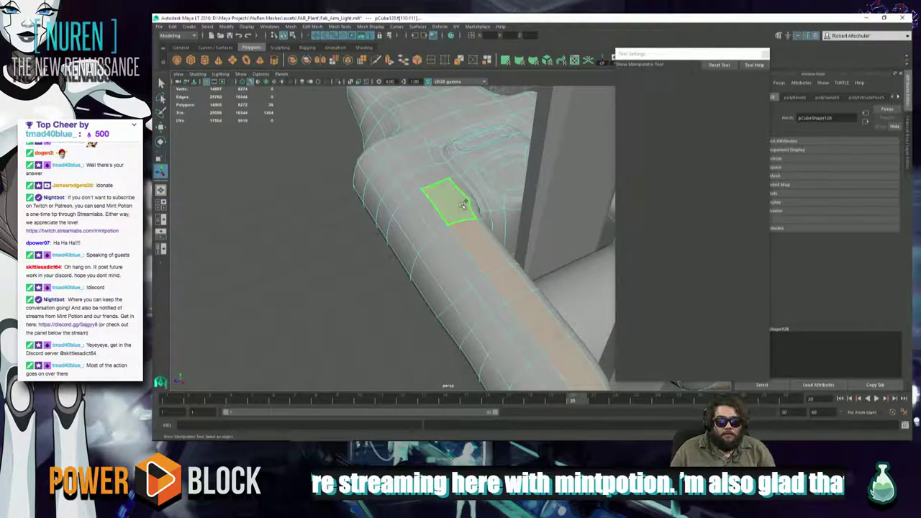
left_click_drag(438, 217, 415, 82, "alt")
left_click_drag(416, 219, 456, 328, "alt")
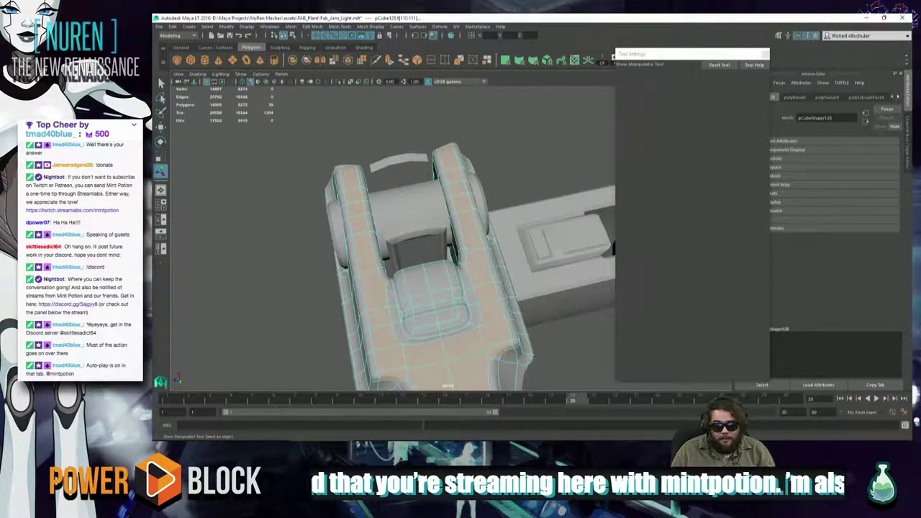
Select the matching inner strip on the other prong's upper side and the end faces at both shoulders
left_click_drag(431, 134, 422, 386, "alt")
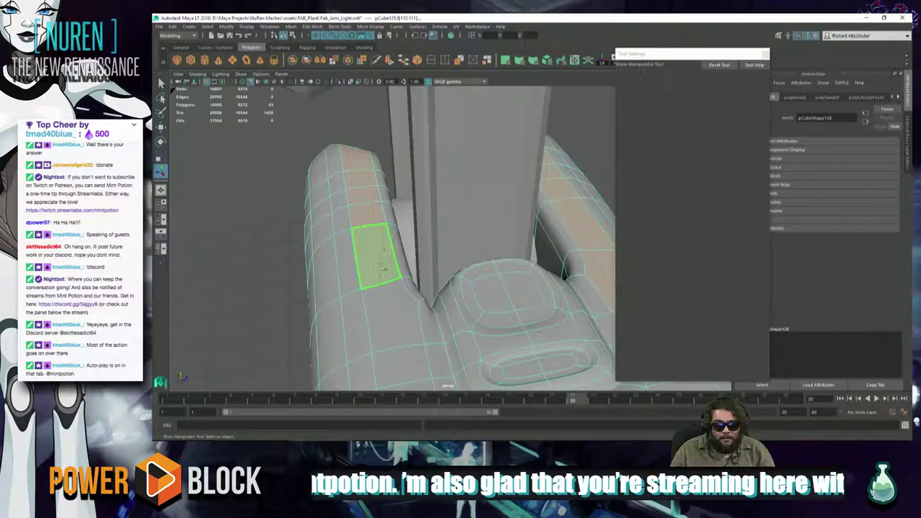
left_click_drag(379, 309, 360, 238, "alt")
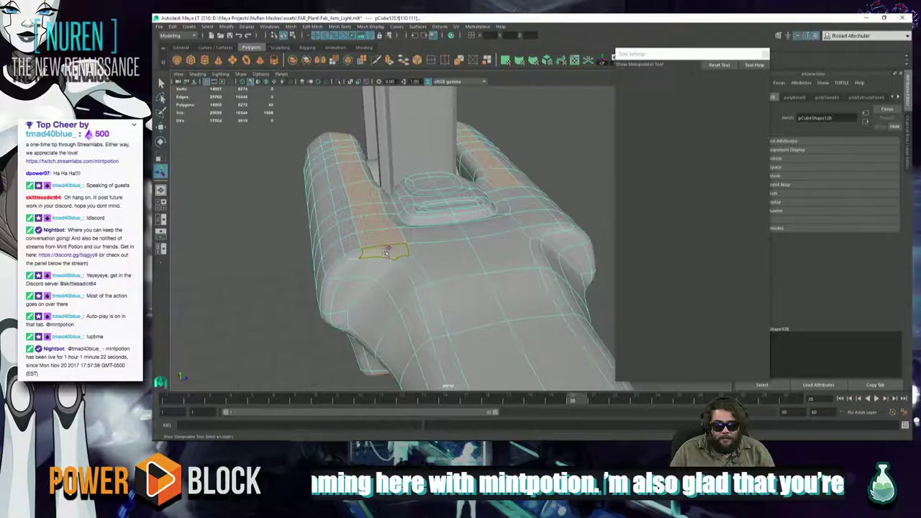
left_click_drag(431, 260, 320, 307, "alt")
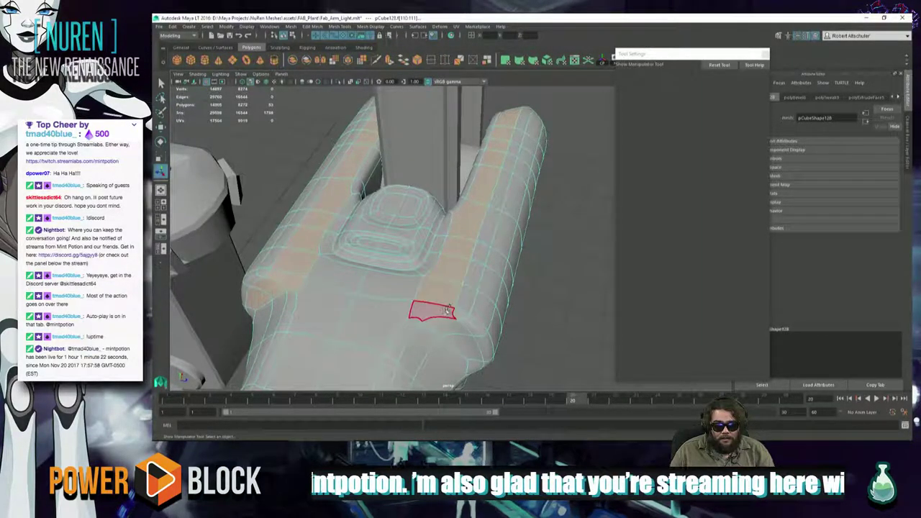
left_click(455, 330)
Extrude the selected face band inward with a local Z translation of -0.056 and widen it along local Y
left_click_drag(455, 330, 384, 201, "alt")
right_click(369, 238, "shift")
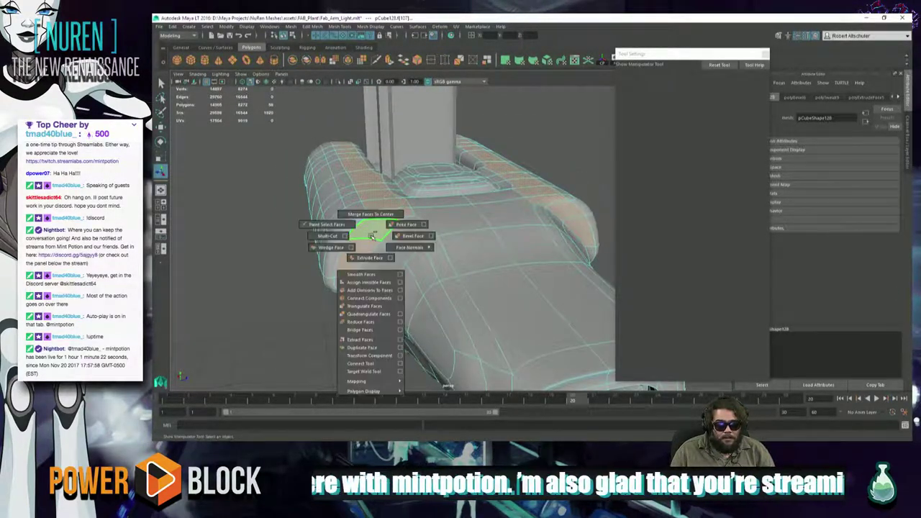
left_click(370, 257)
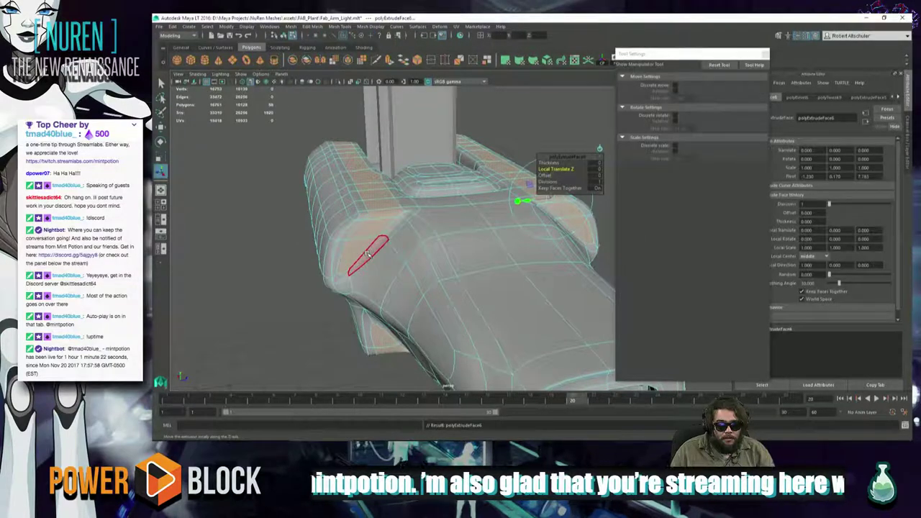
left_click_drag(473, 234, 389, 258, "alt")
right_click_drag(389, 258, 504, 265, "alt")
right_click_drag(441, 248, 496, 256, "alt")
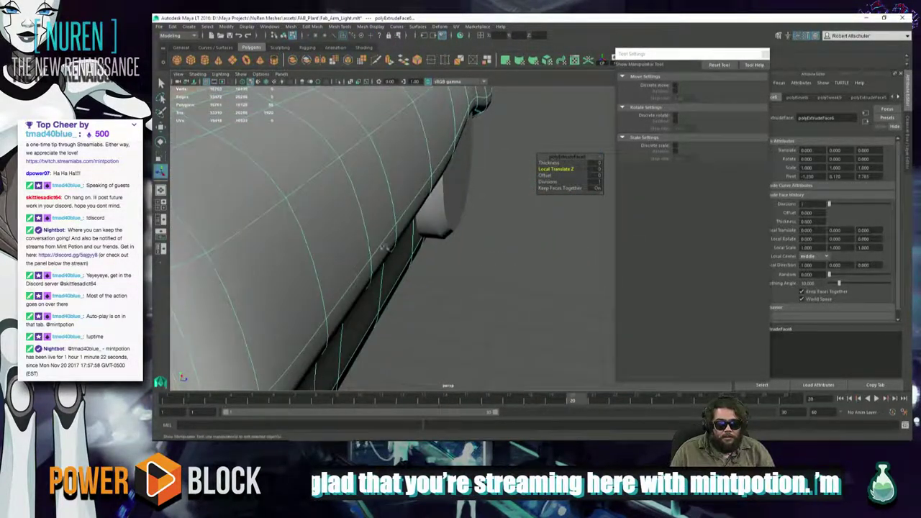
middle_click_drag(309, 229, 439, 266, "alt")
left_click_drag(440, 266, 352, 253, "alt")
middle_click_drag(345, 248, 419, 261, "alt")
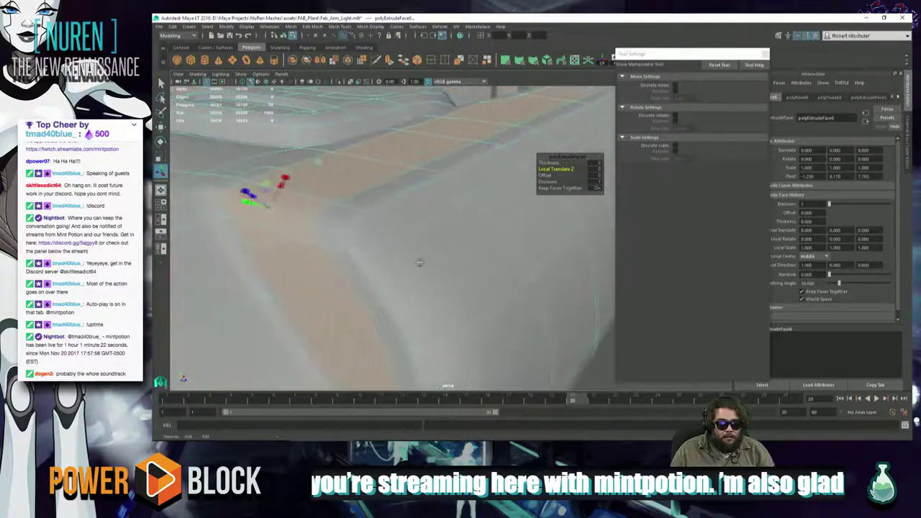
right_click_drag(419, 261, 374, 236, "alt")
left_click_drag(290, 205, 389, 189)
middle_click_drag(388, 188, 334, 188, "alt")
left_click_drag(389, 208, 361, 261, "alt")
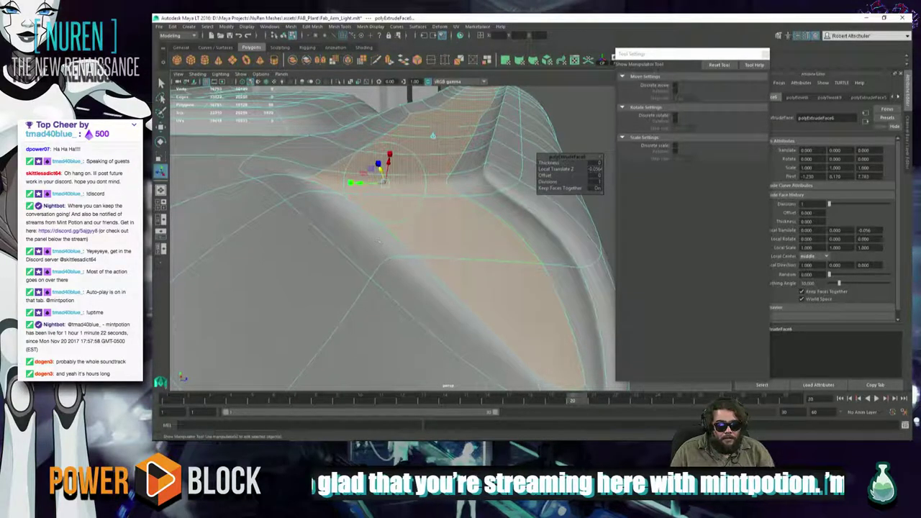
mouse_move(353, 183)
middle_mouse_down()
mouse_move(364, 181)
mouse_move(346, 189)
middle_mouse_up()
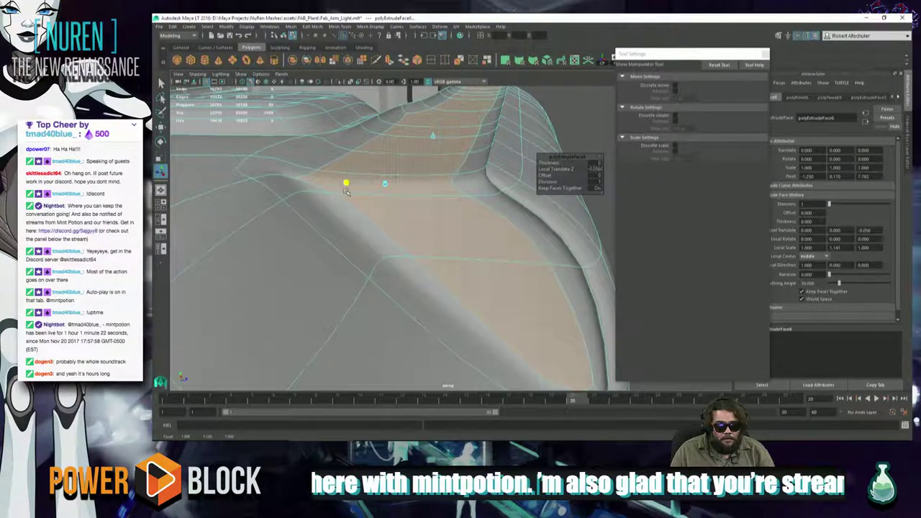
left_click_drag(343, 191, 342, 191)
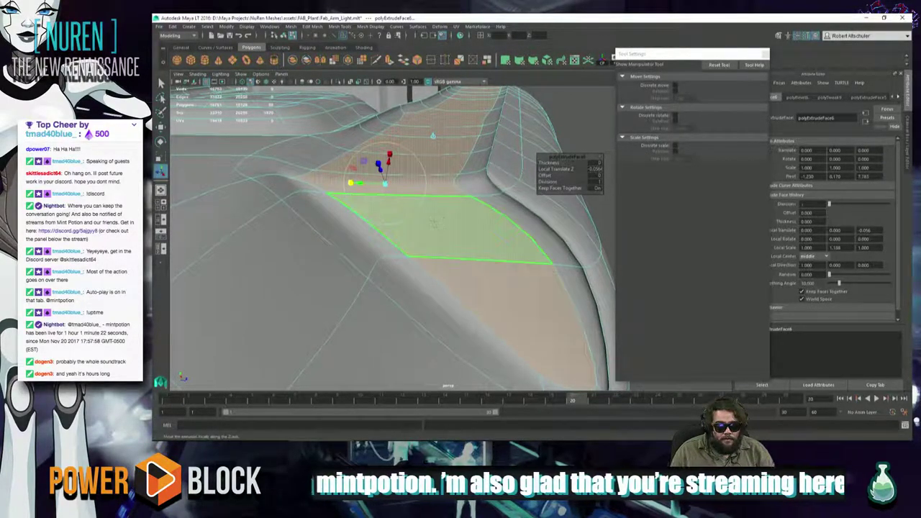
Extrude the sunken face band a second time with a local Z translation of 0.018
key("ctrl+e")
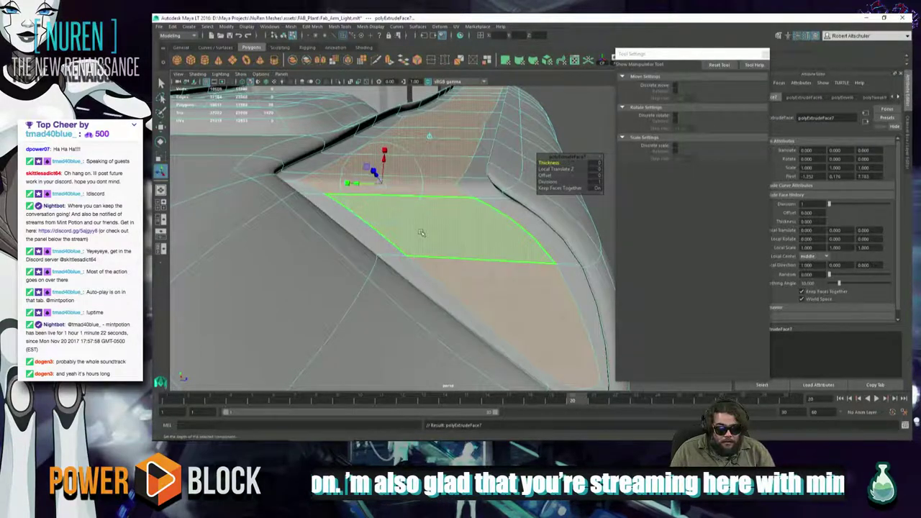
left_click_drag(418, 241, 363, 169, "alt")
right_click_drag(364, 166, 414, 170, "alt")
middle_click_drag(414, 169, 392, 243, "alt")
left_click_drag(367, 198, 407, 236)
scroll(324, 234, "down", 5)
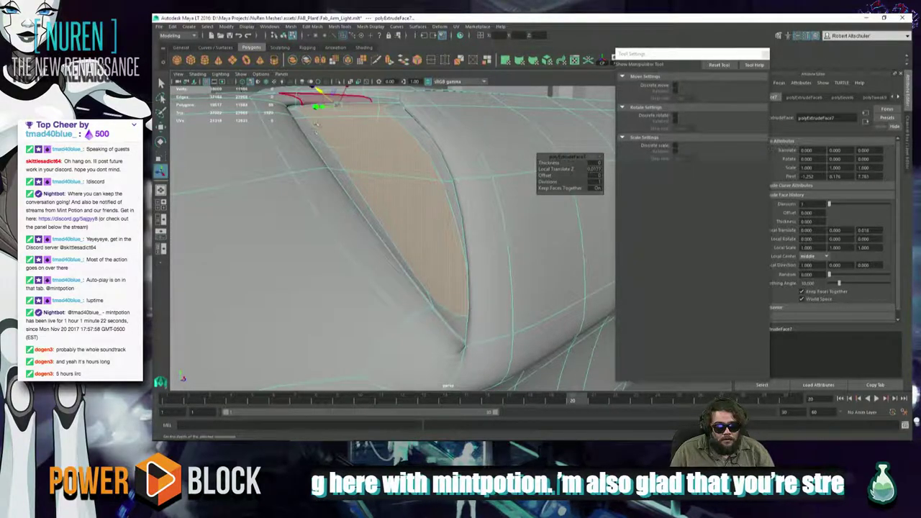
Adjust the second extrusion to a local Z translation of -0.016 and a local scale of 1.014, 0.728 and 0.961
left_click_drag(316, 127, 335, 159, "alt")
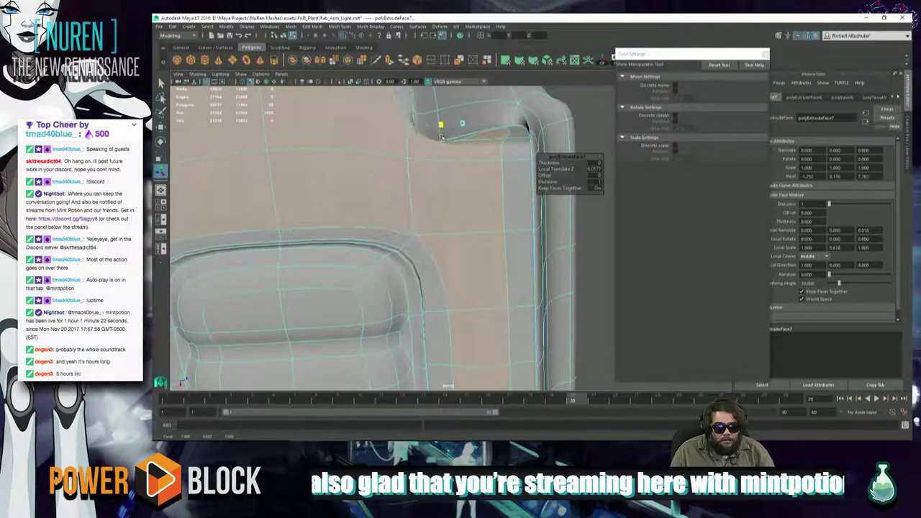
left_click_drag(437, 138, 398, 206, "alt")
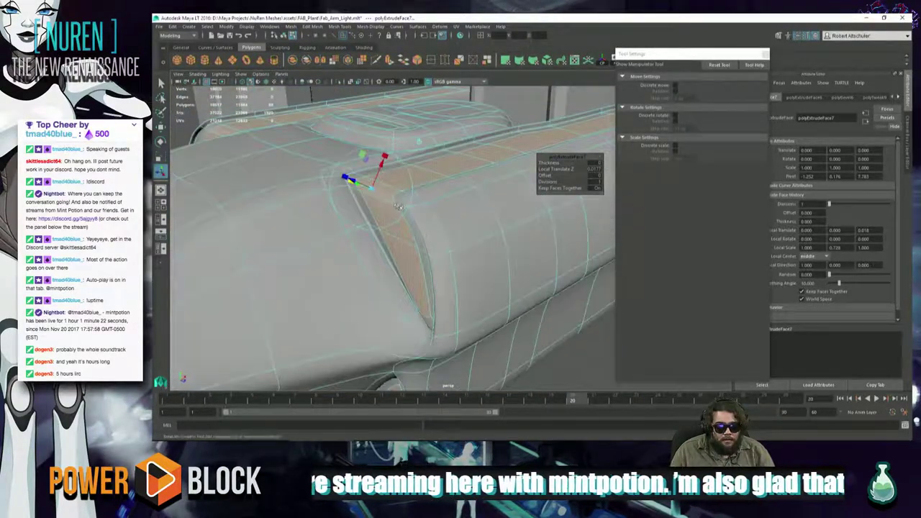
left_click_drag(361, 182, 352, 181)
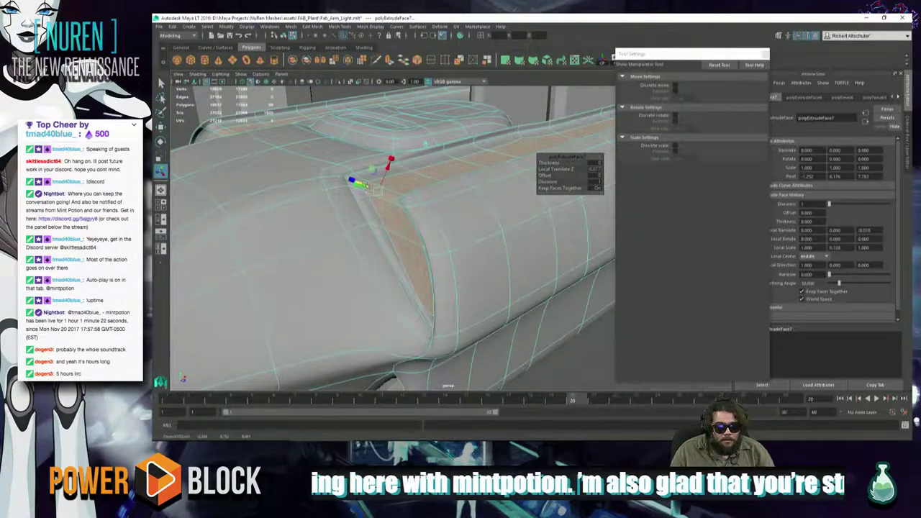
left_click_drag(356, 226, 384, 196, "alt")
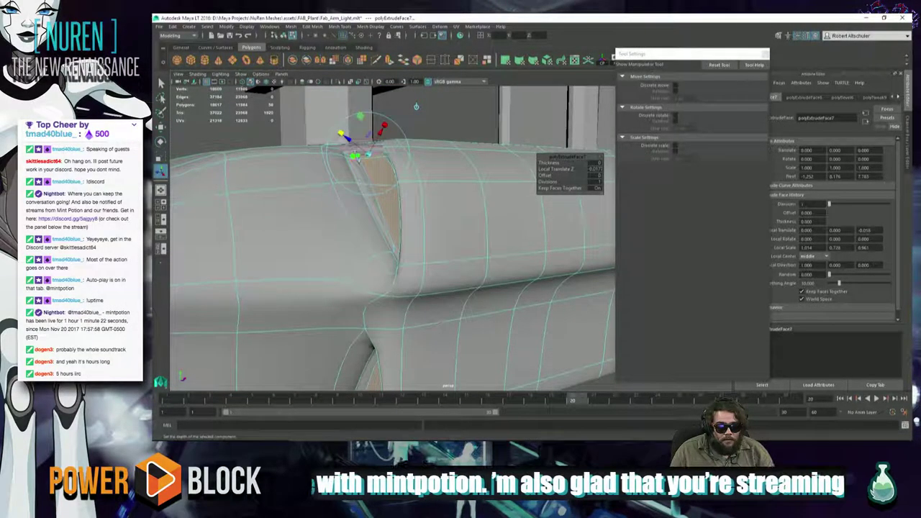
left_click_drag(319, 230, 402, 217, "alt")
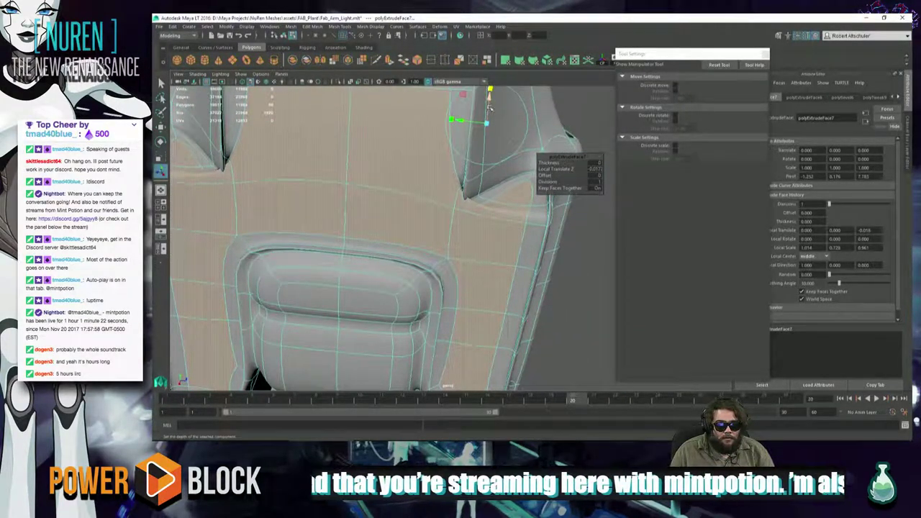
left_click_drag(489, 108, 421, 267)
Return the housing to object mode and examine the extruded band around the shoulders and prongs
left_click(424, 325)
right_click_drag(466, 204, 506, 194)
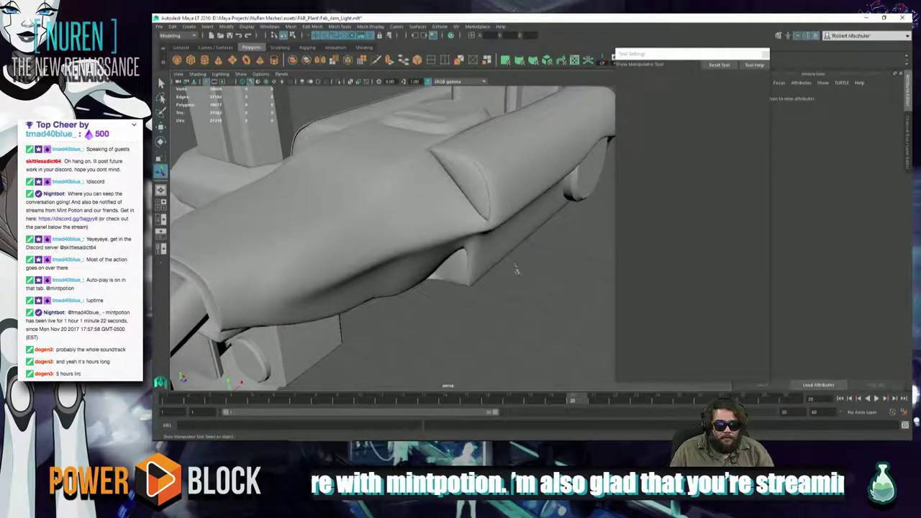
left_click_drag(497, 288, 456, 301, "alt")
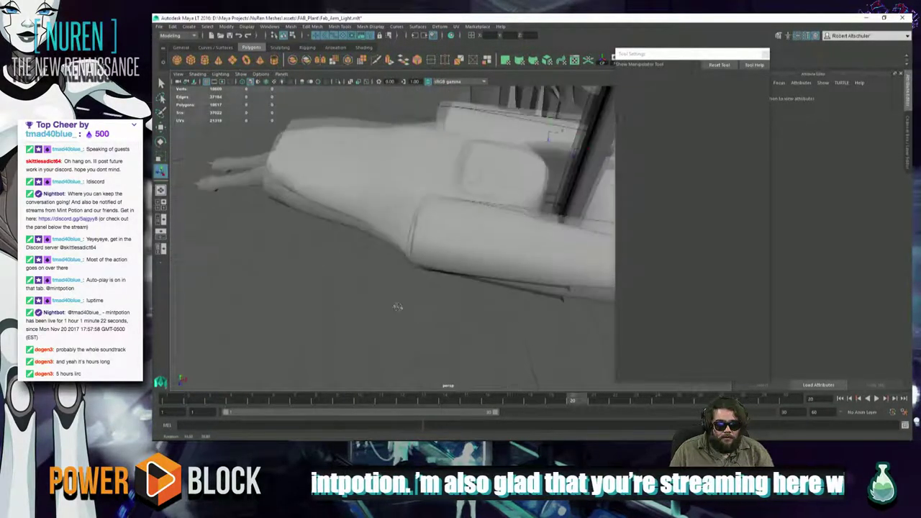
left_click_drag(397, 307, 230, 251, "alt")
left_click_drag(211, 253, 248, 264, "alt")
Select the arm housing and turn off its smooth mesh preview to show the raw geometry near the dark gap
left_click_drag(374, 237, 347, 212, "alt")
right_click_drag(347, 212, 442, 259, "alt")
left_click_drag(441, 259, 380, 332, "alt")
left_click(387, 294)
key("1")
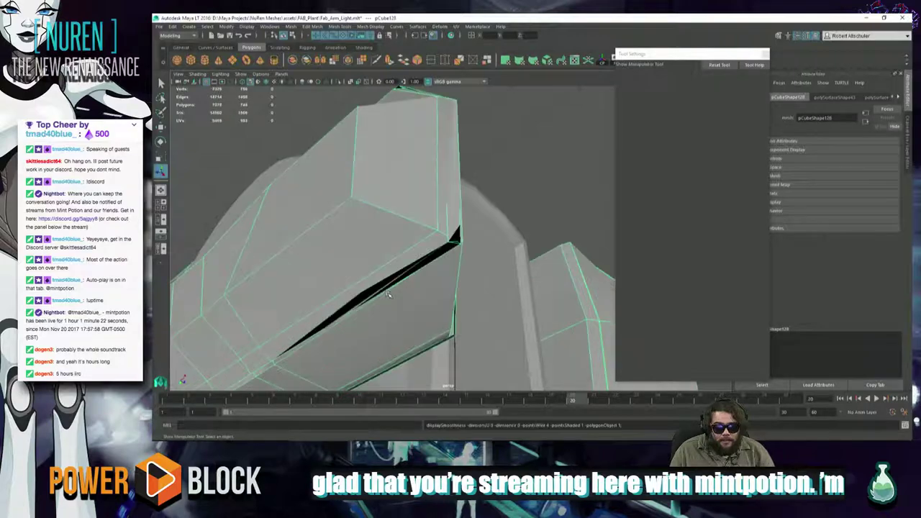
Turn the arm housing's smooth mesh preview back on and inspect its prongs with the timeline at frame 12
left_click_drag(400, 284, 401, 310, "alt")
key("3")
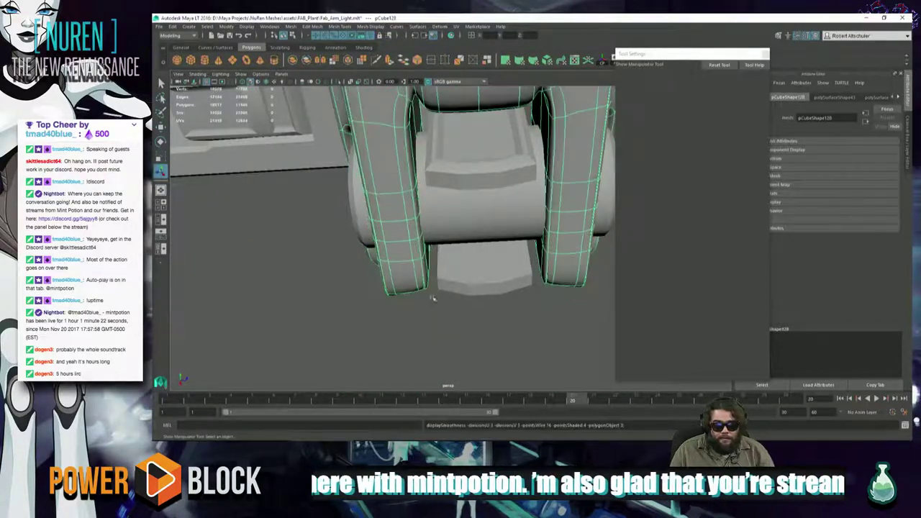
left_click_drag(431, 245, 430, 162, "alt")
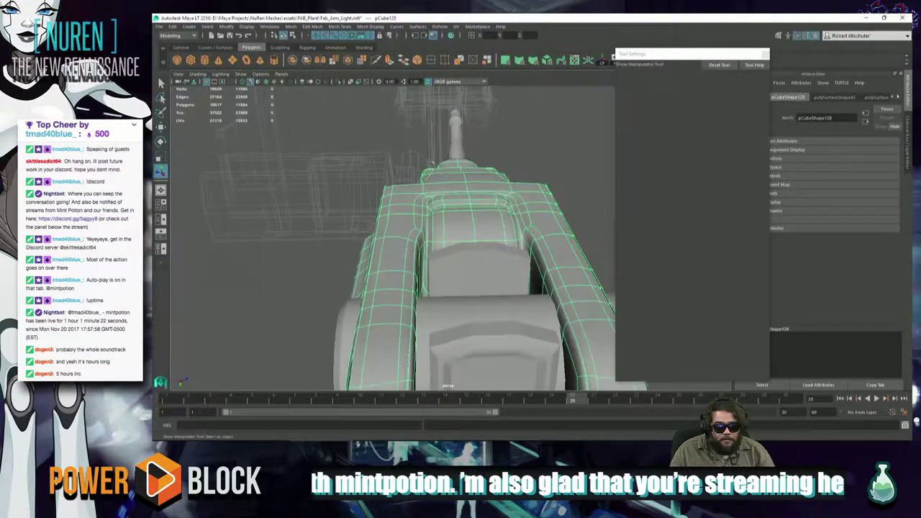
left_click(400, 405)
left_click_drag(407, 324, 423, 142, "alt")
mouse_move(364, 285)
left_mouse_down("alt")
mouse_move(362, 213)
mouse_move(372, 284)
left_mouse_up("alt")
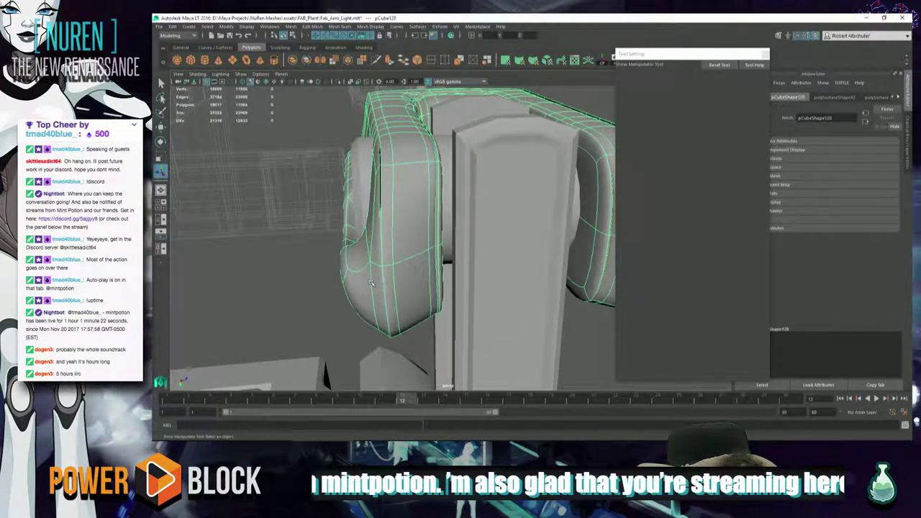
Switch to the browser and view the helicopter images on Imgur
key("alt+Tab")
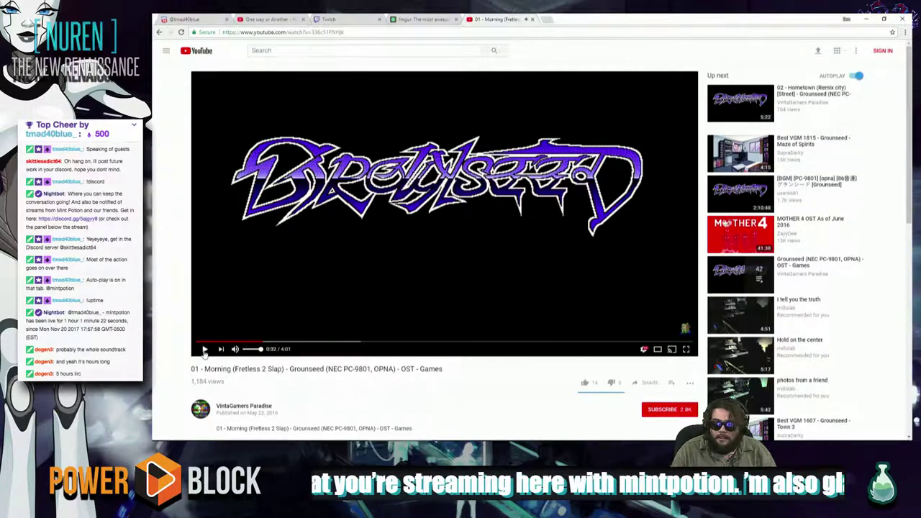
left_click(284, 17)
key("alt+Tab")
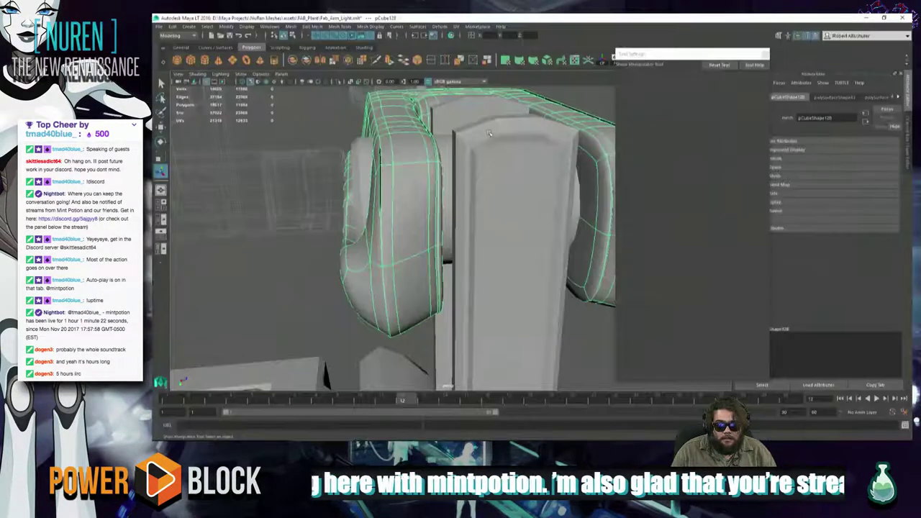
key("alt+Tab")
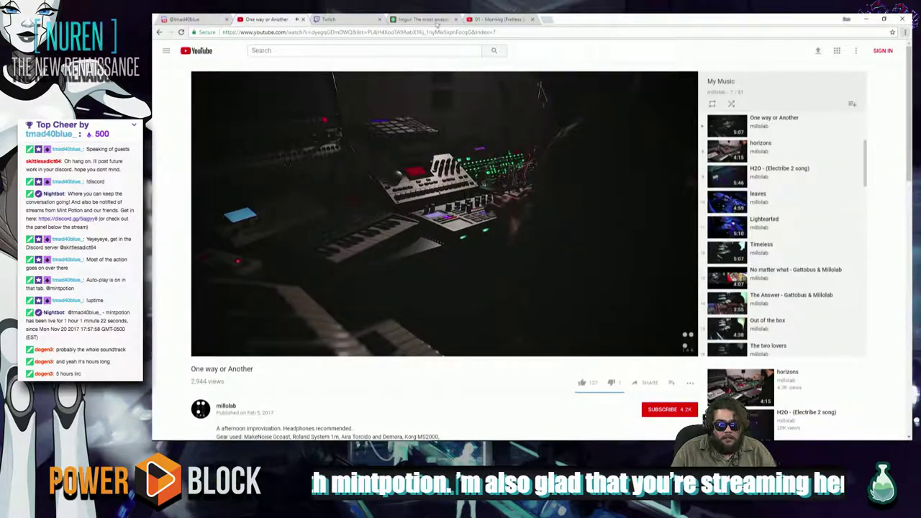
left_click(430, 20)
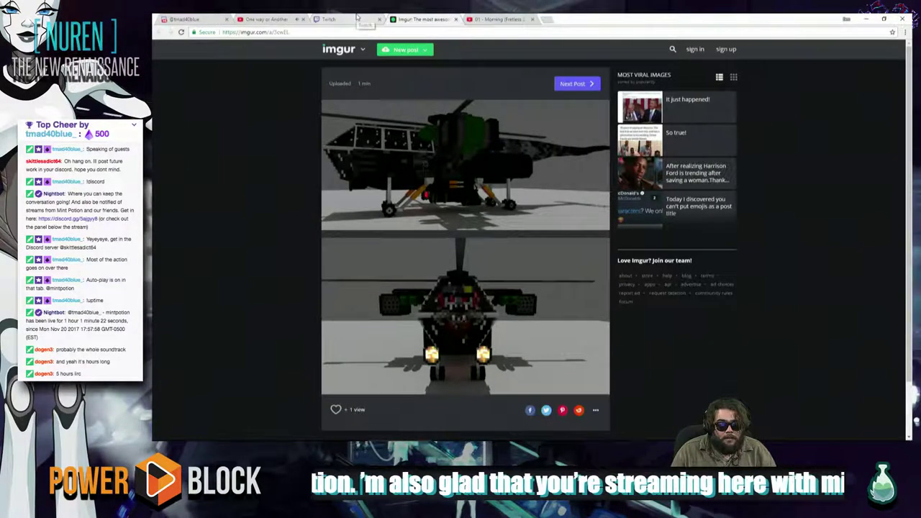
Pause the YouTube video "One way or Another", check the Grounseed "01 - Morning" video, and go back to the first video
left_click(291, 18)
left_click(506, 214)
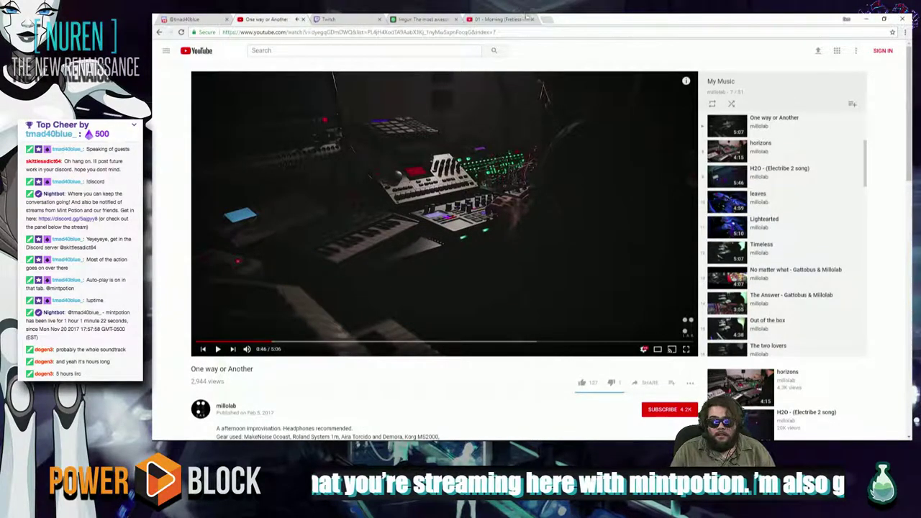
left_click(504, 20)
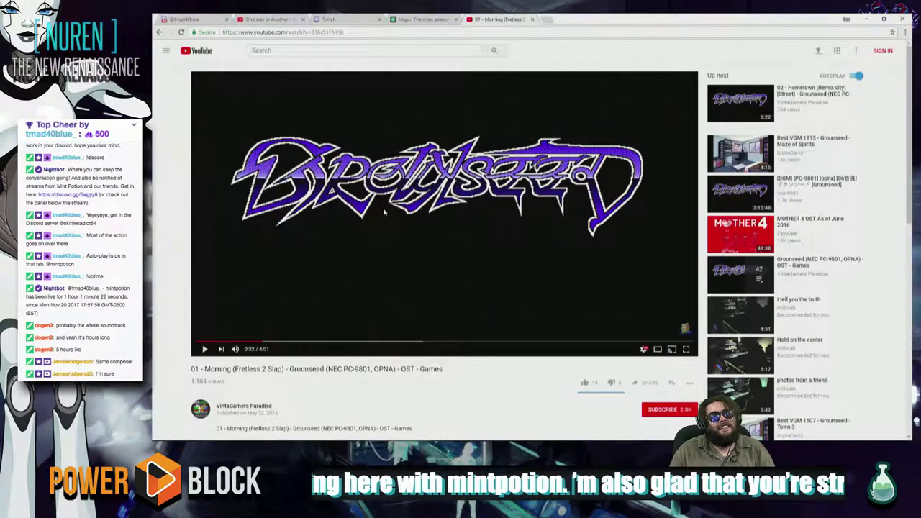
left_click(265, 18)
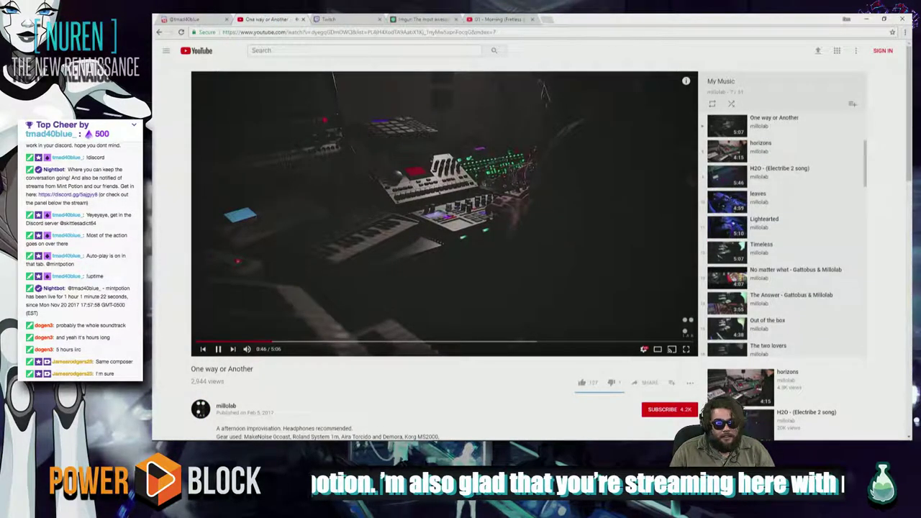
Place the Grounseed "01 - Morning" browser tab beside the "One way or Another" tab, check both videos, and switch back to Maya
left_click_drag(479, 20, 311, 21)
left_click(277, 19)
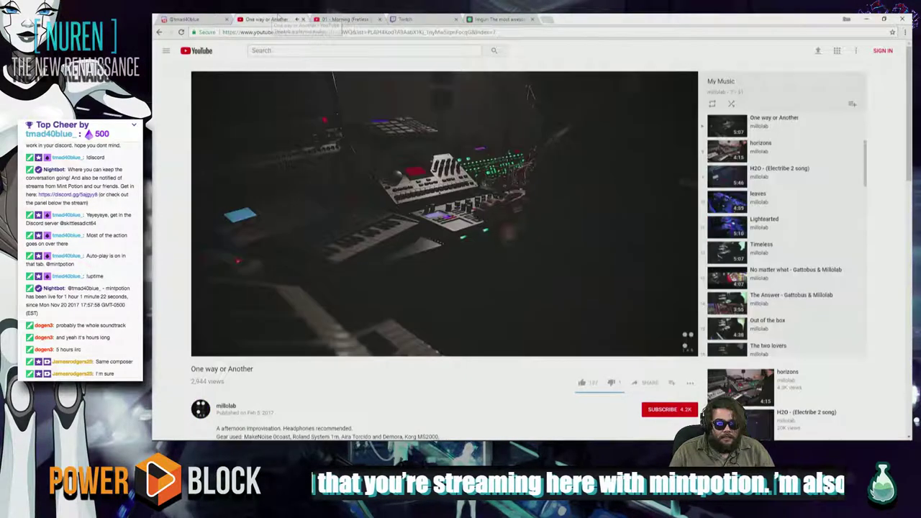
left_click(346, 19)
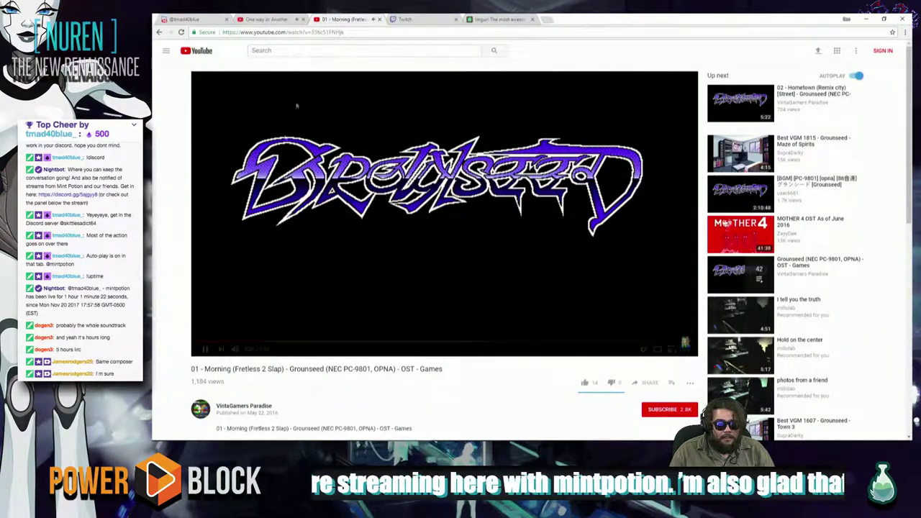
left_click(269, 20)
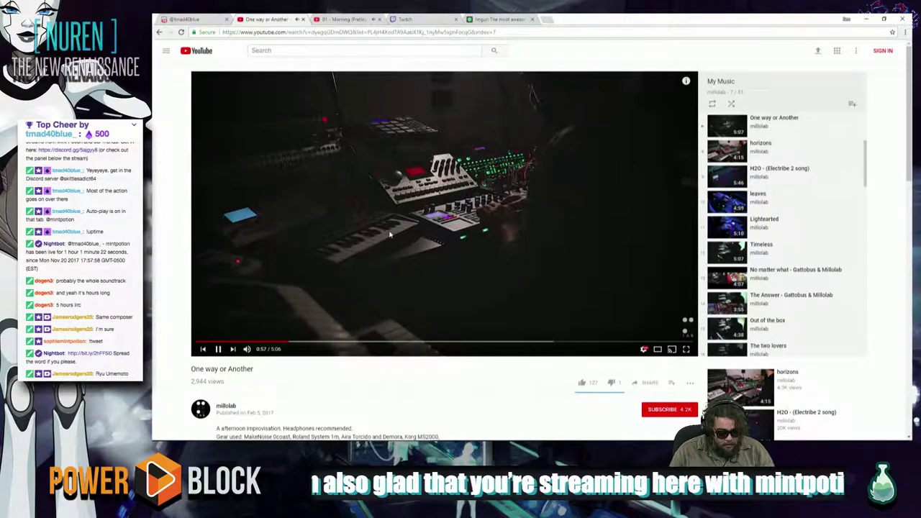
key("ctrl+Tab")
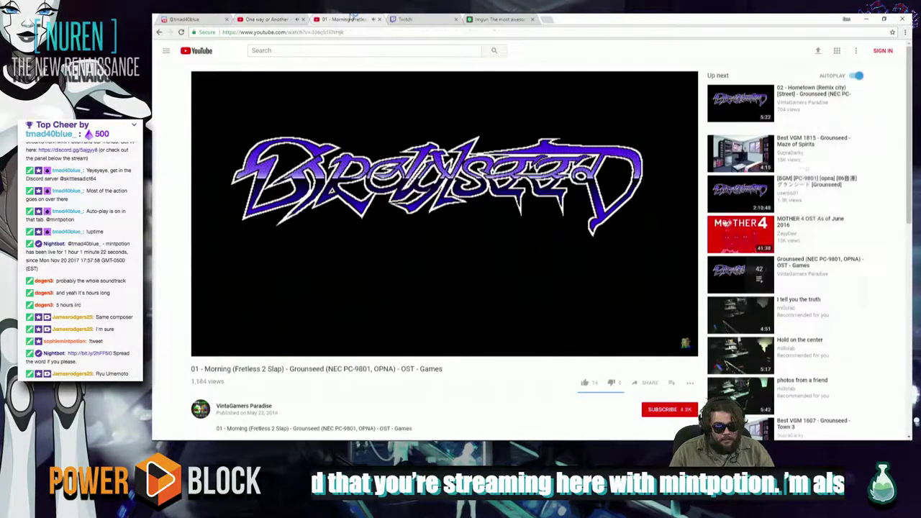
key("alt+Tab")
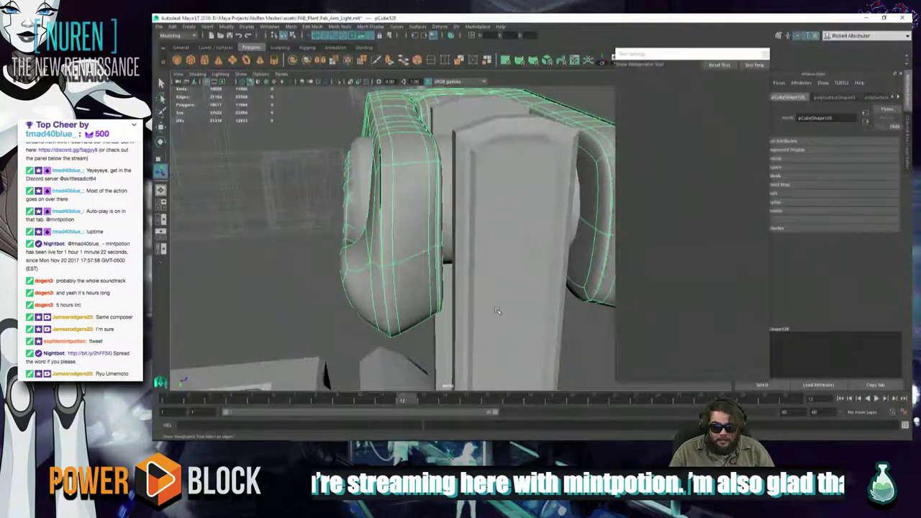
Examine the thin dark gap along the housing's prong in raw mesh display and in cage plus smooth preview
left_click_drag(430, 284, 434, 312, "alt")
right_click_drag(435, 312, 535, 279, "alt")
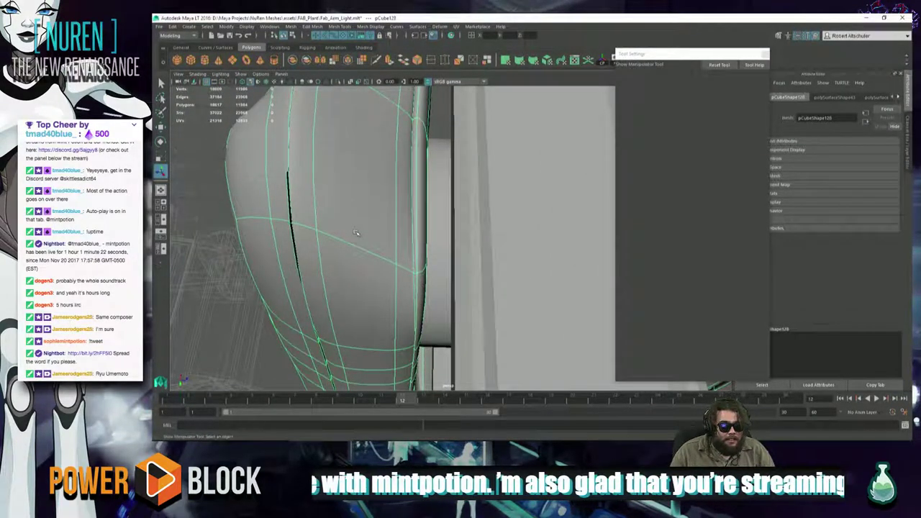
key("1")
left_click_drag(318, 233, 382, 239, "alt")
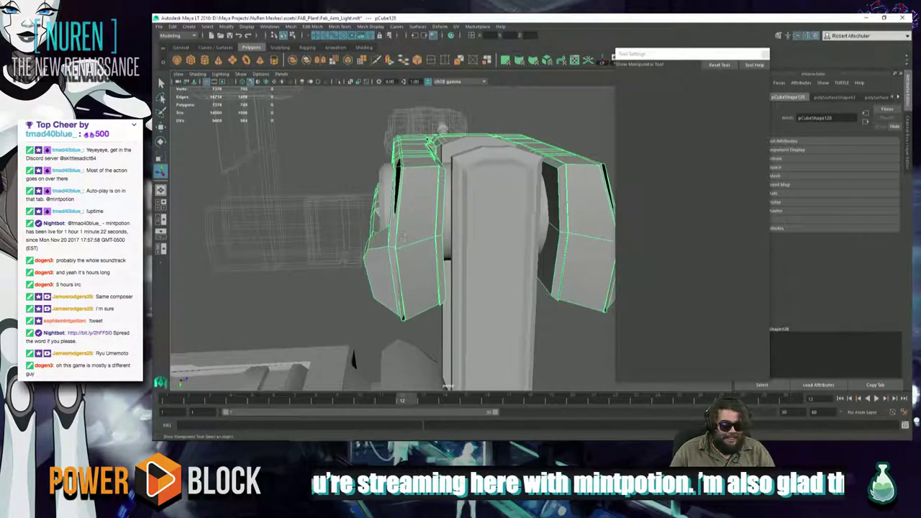
left_click_drag(459, 266, 273, 257, "alt")
key("2")
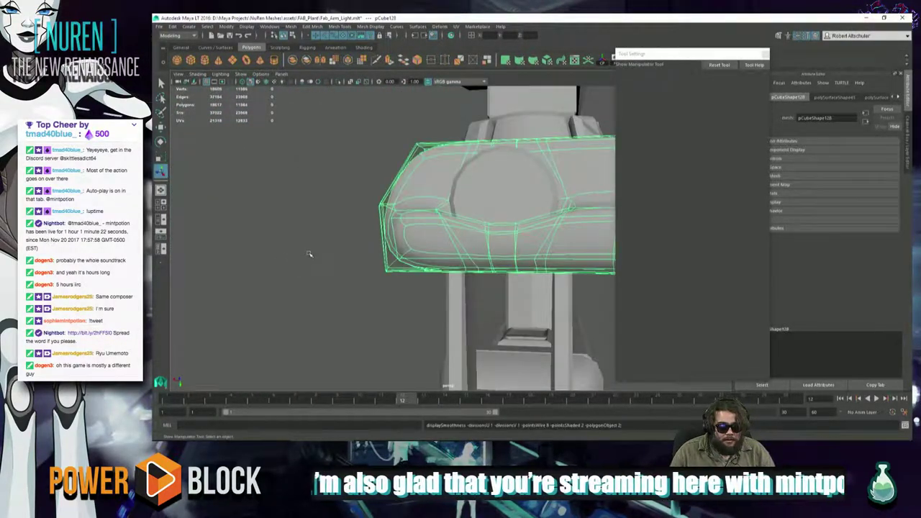
Switch the housing to edge selection and select the edge loop beside the dark gap at the prong's tip with the Move tool
left_click_drag(394, 263, 415, 231, "alt")
right_click_drag(416, 231, 418, 267)
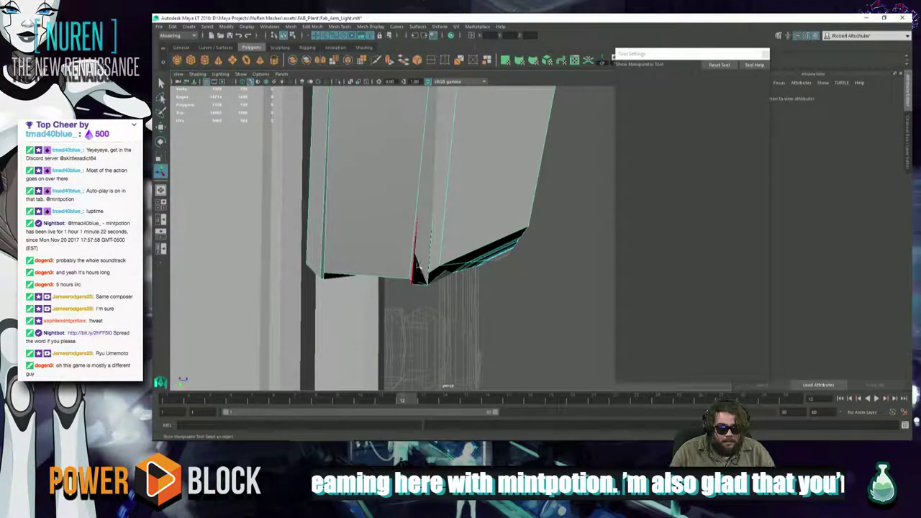
left_click(417, 274)
key("w")
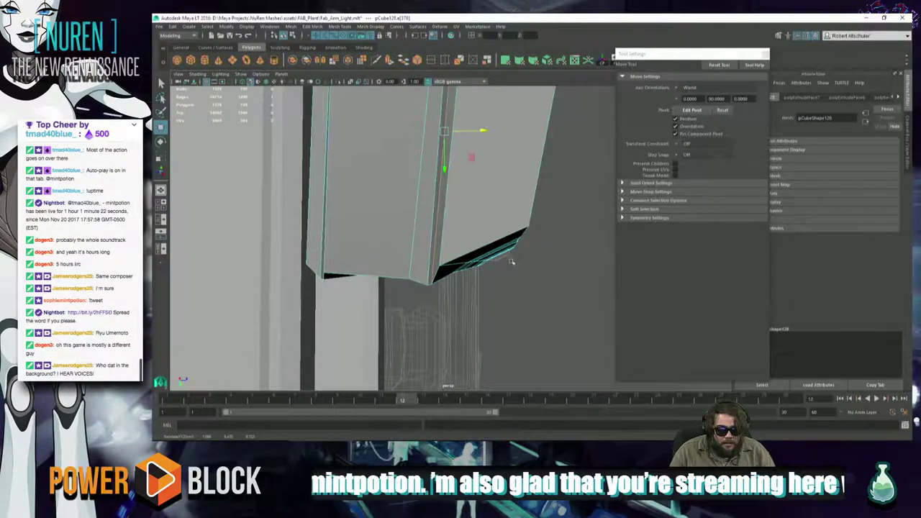
left_click_drag(540, 230, 460, 301, "alt")
double_click(467, 268)
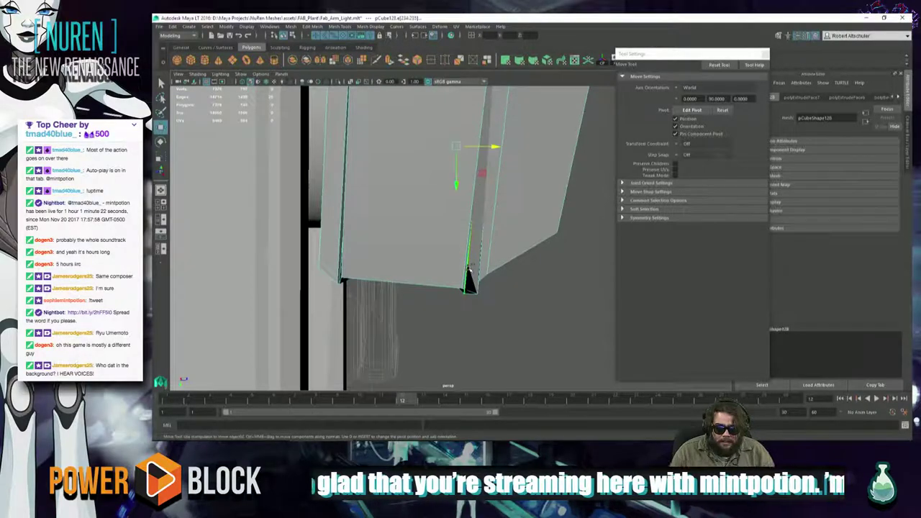
Select the edge loop bordering the housing's dark gap and scale it along one axis with World axis orientation
right_click_drag(469, 271, 476, 280, "alt")
left_click_drag(475, 281, 397, 296, "alt")
left_click_drag(430, 333, 481, 245)
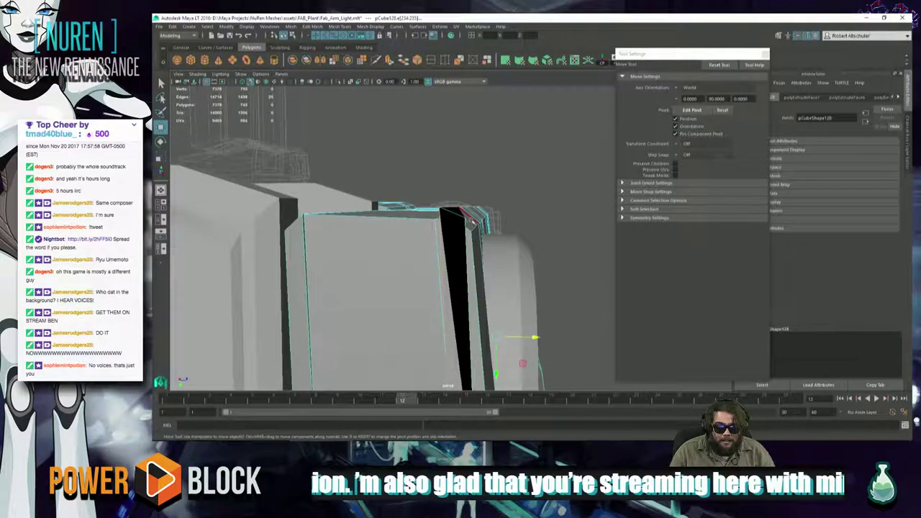
double_click(467, 224)
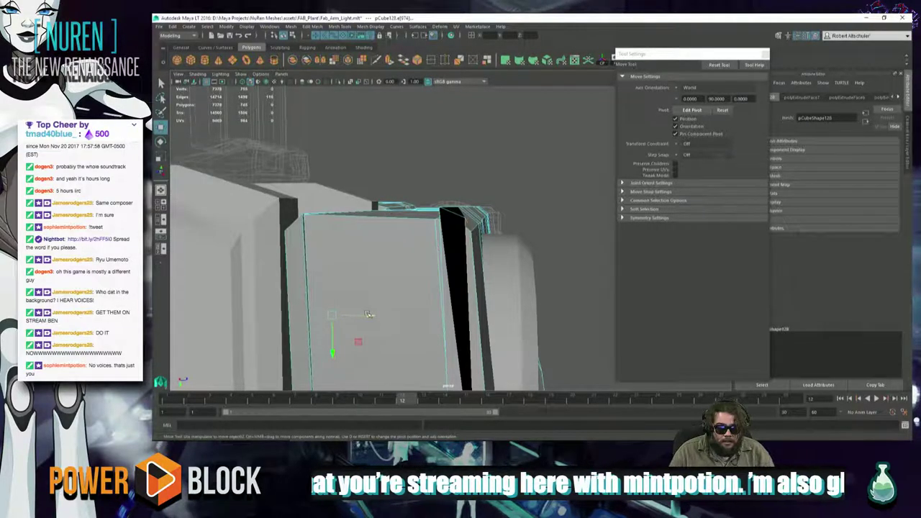
key("r")
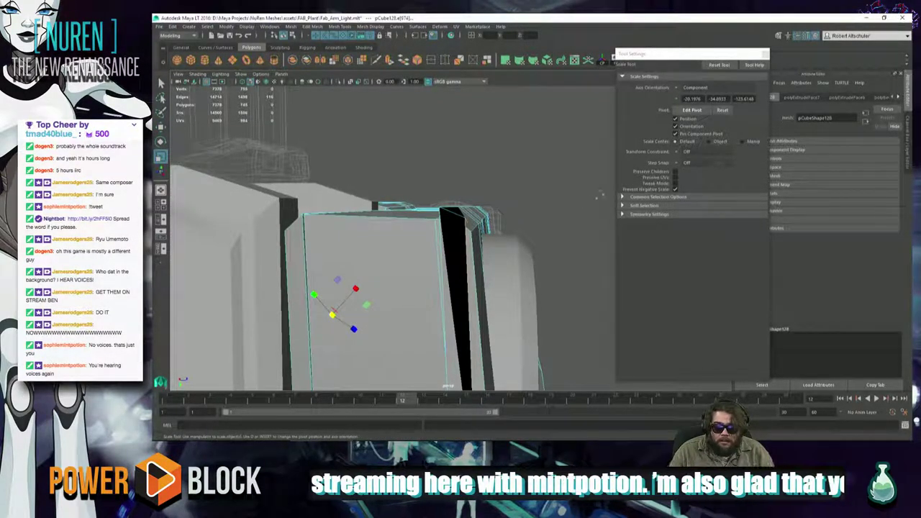
left_click(680, 88)
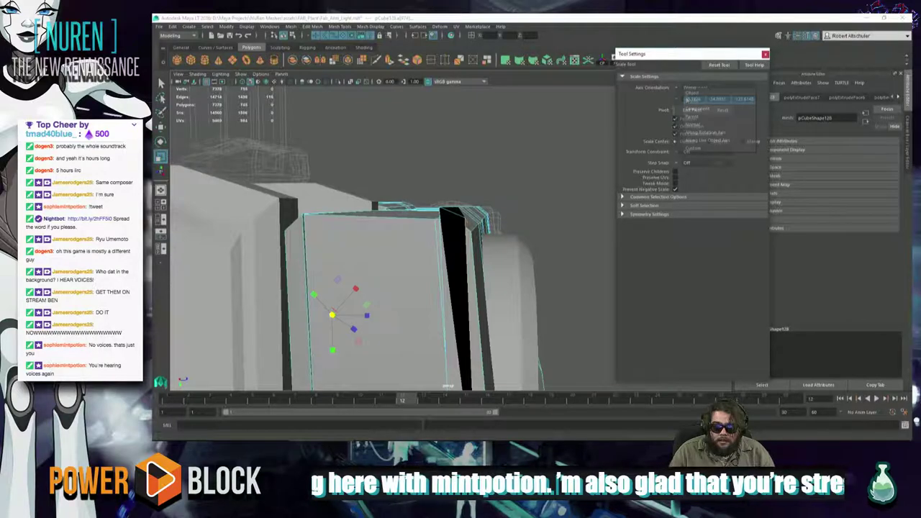
left_click(694, 93)
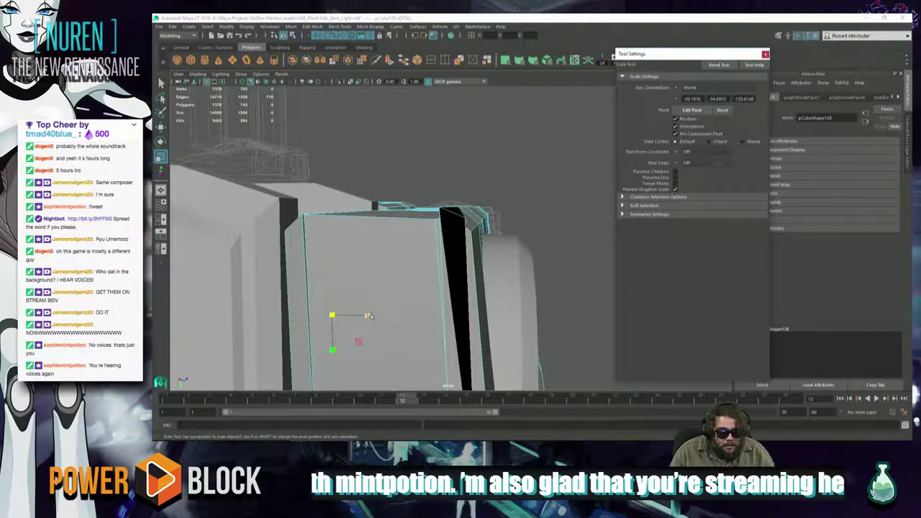
left_click_drag(369, 318, 440, 329)
Readjust the edge loop's scale after checking the smoothed housing in wireframe and shaded display
key("4")
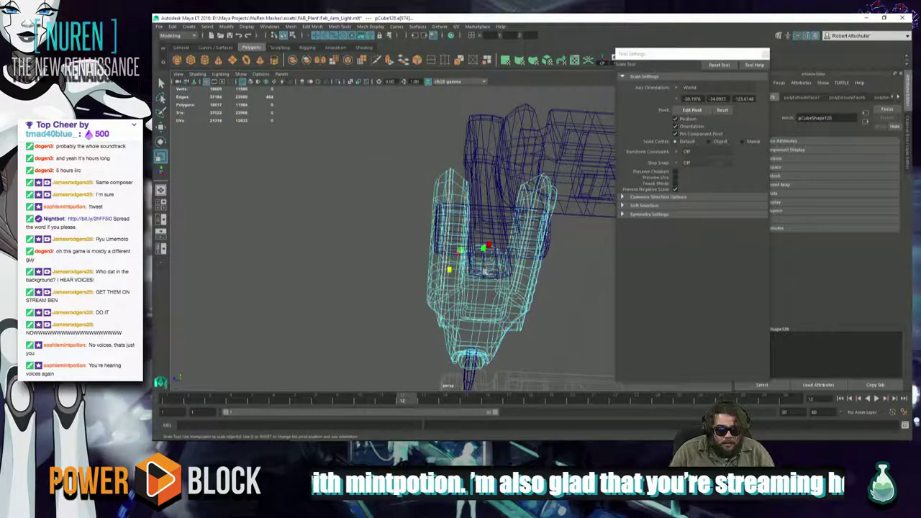
left_click_drag(484, 272, 523, 338)
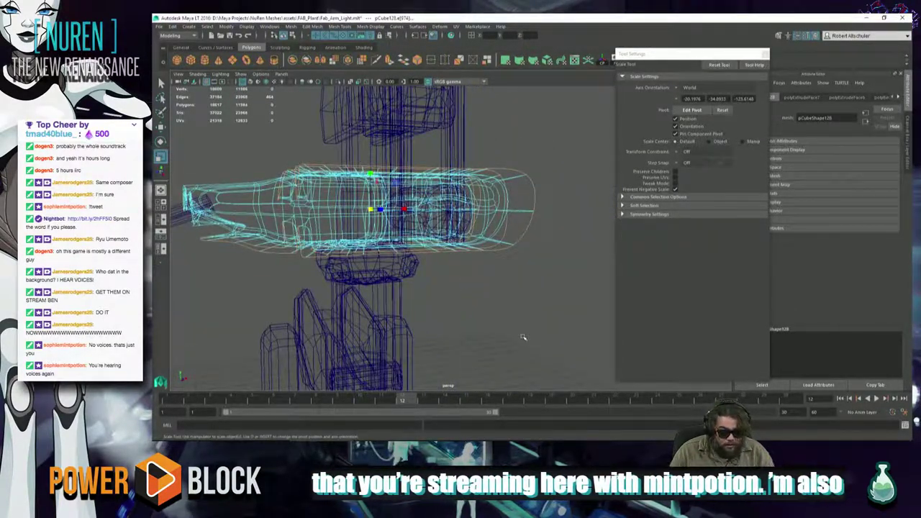
key("5")
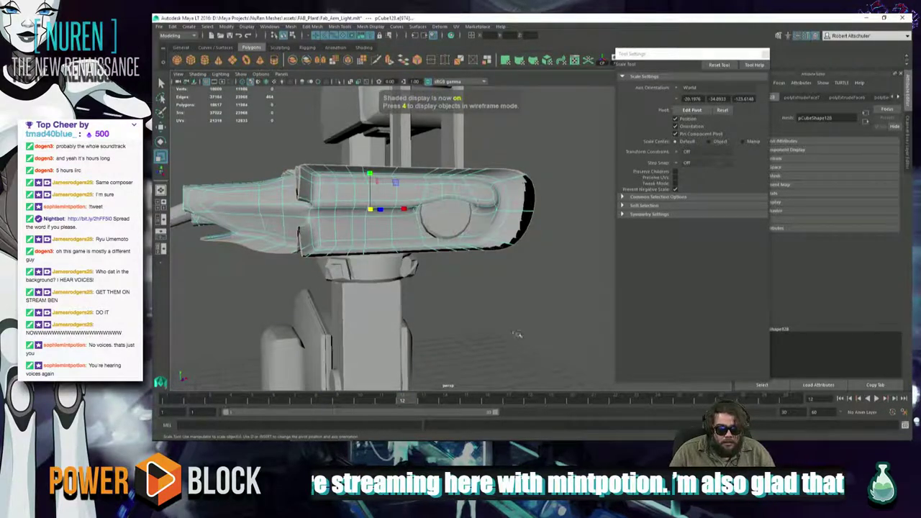
mouse_move(516, 333)
left_mouse_down("alt")
mouse_move(389, 362)
mouse_move(410, 319)
mouse_move(468, 310)
left_mouse_up("alt")
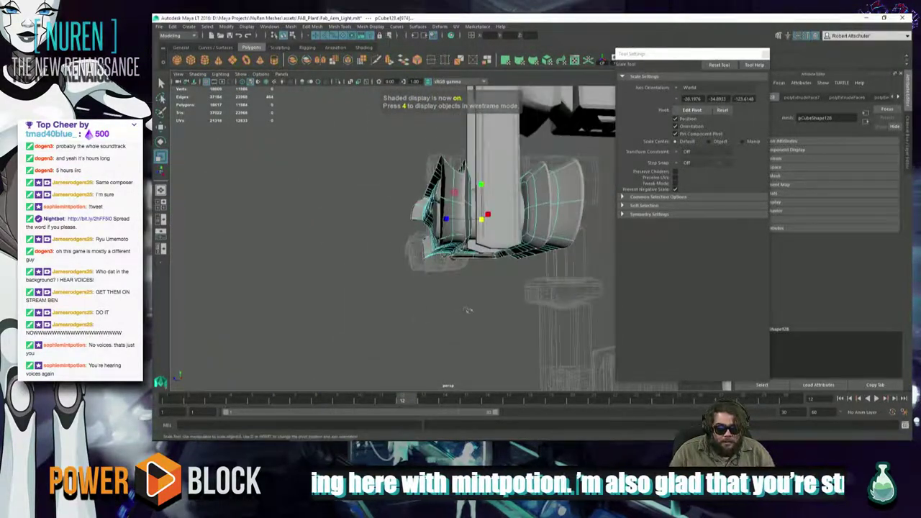
middle_click_drag(467, 310, 461, 305)
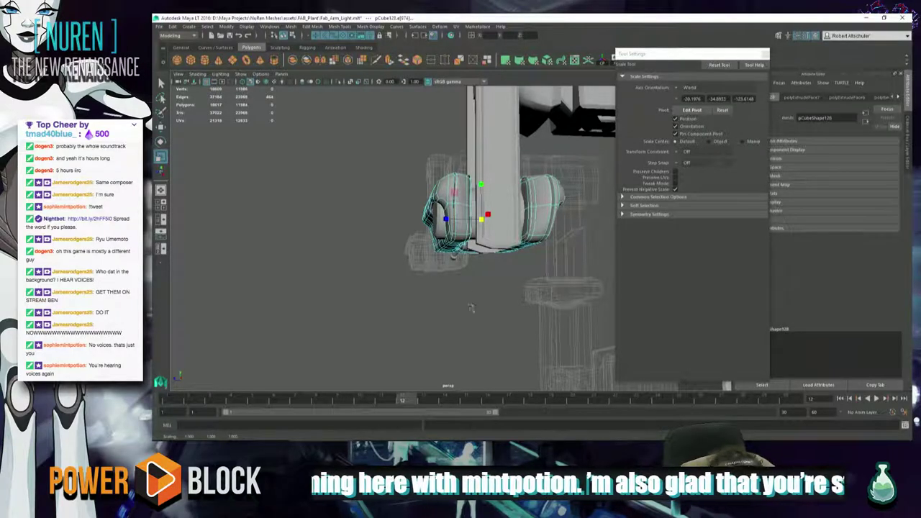
Examine the smoothed housing around the shoulders and the raised collar between the prongs
left_click_drag(487, 274, 466, 325, "alt")
right_click_drag(467, 326, 532, 349, "alt")
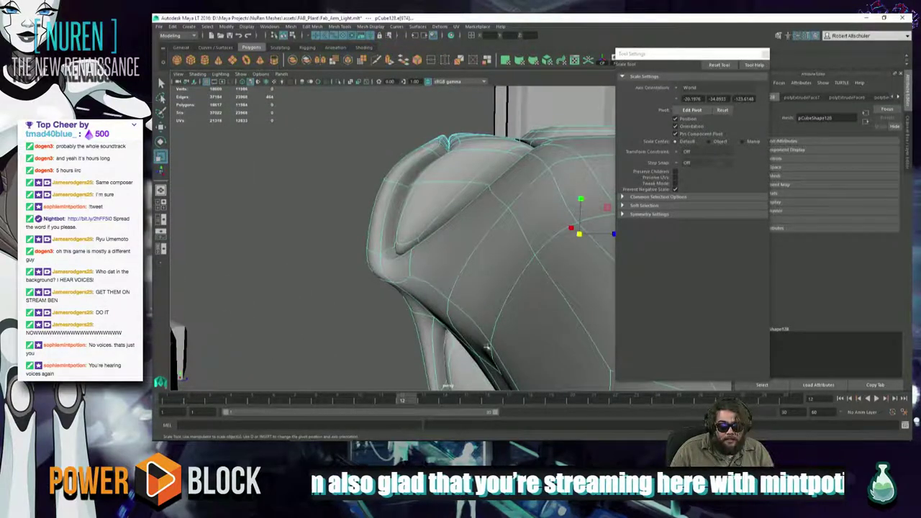
left_click_drag(487, 348, 418, 376, "alt")
left_click_drag(470, 329, 498, 349, "alt")
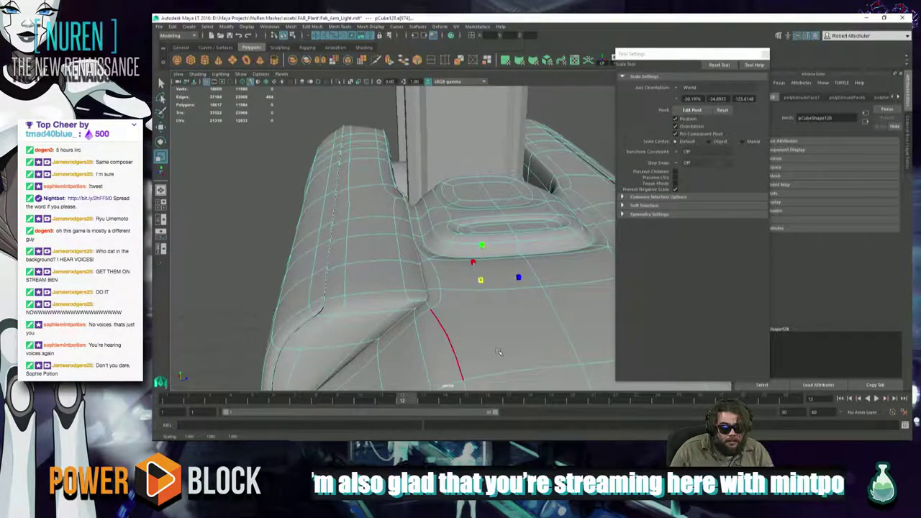
Clear the edge selection and examine the arm shell around the raised pad and side pods in object mode
left_click_drag(498, 351, 444, 346, "alt")
right_click_drag(444, 345, 464, 324, "alt")
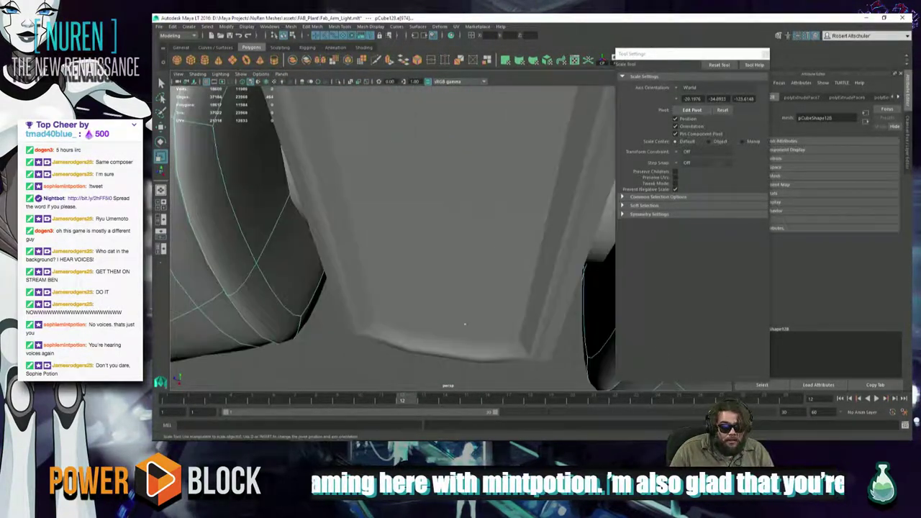
left_click_drag(464, 325, 420, 207, "alt")
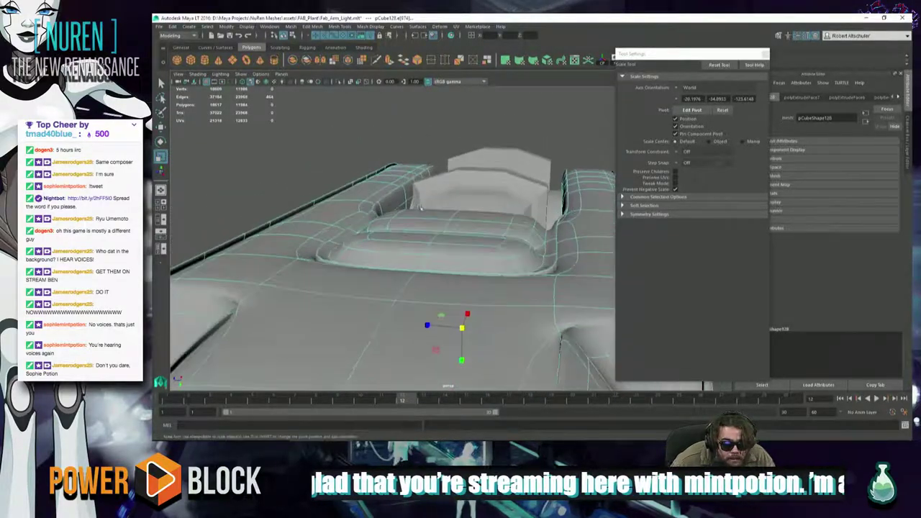
left_click_drag(407, 297, 430, 186, "alt")
left_click_drag(401, 274, 406, 363, "alt")
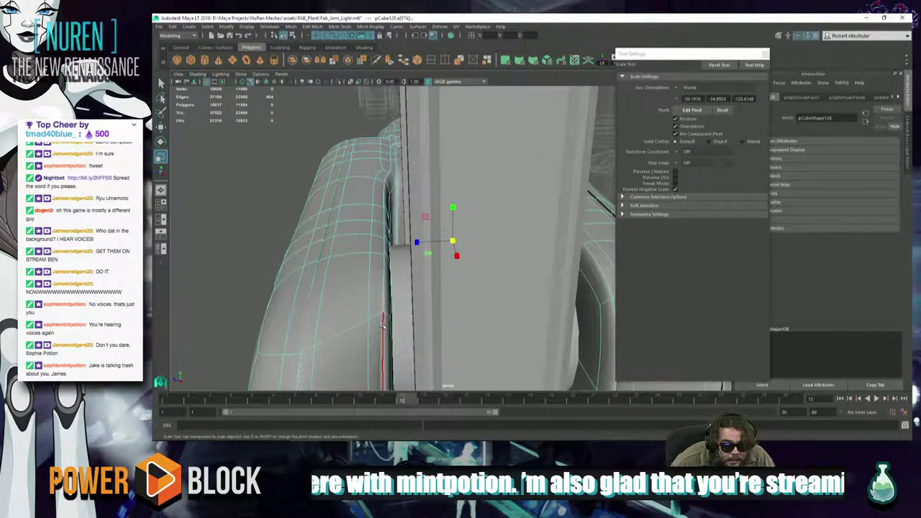
left_click(195, 254)
left_click_drag(206, 283, 299, 310, "alt")
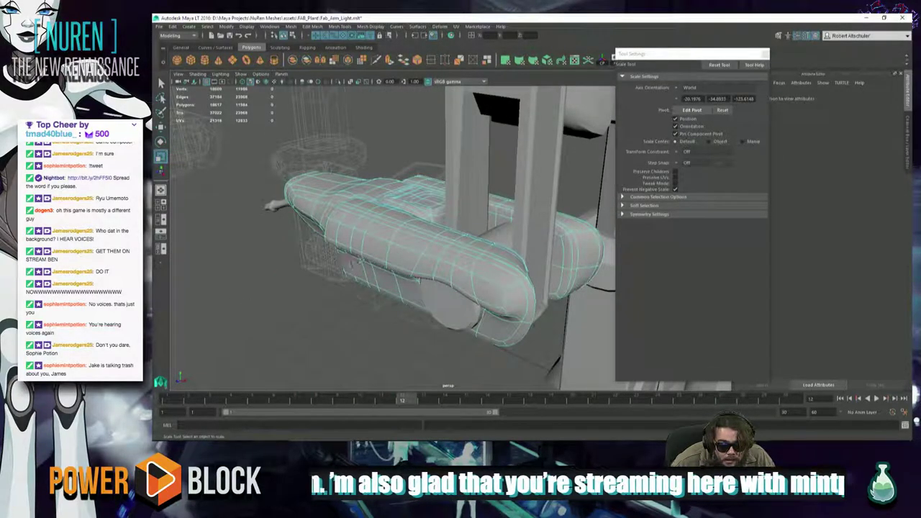
right_click_drag(364, 231, 375, 256)
right_click_drag(401, 223, 403, 219)
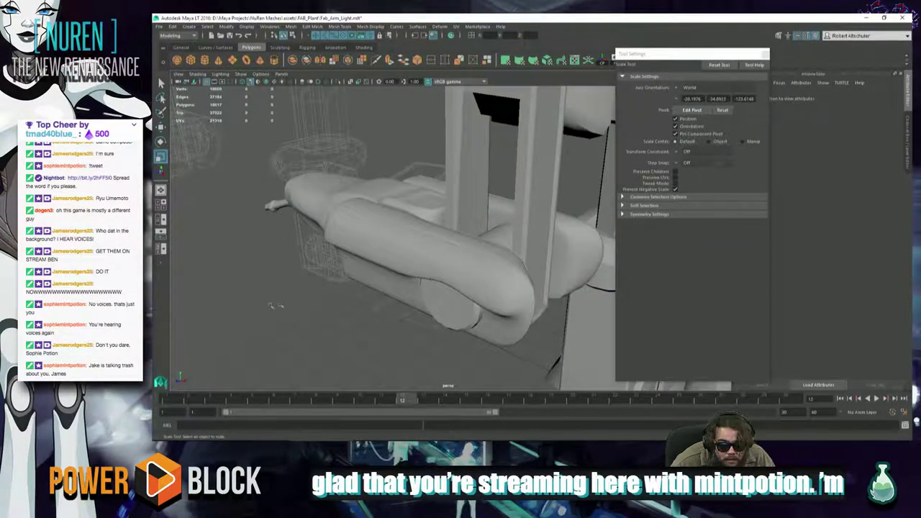
left_click_drag(271, 306, 324, 234, "alt")
Select the arm shell and, in edge mode, pick the lengthwise edge loop along one upper side of the forearm
left_click(323, 261)
scroll(320, 251, "up", 2)
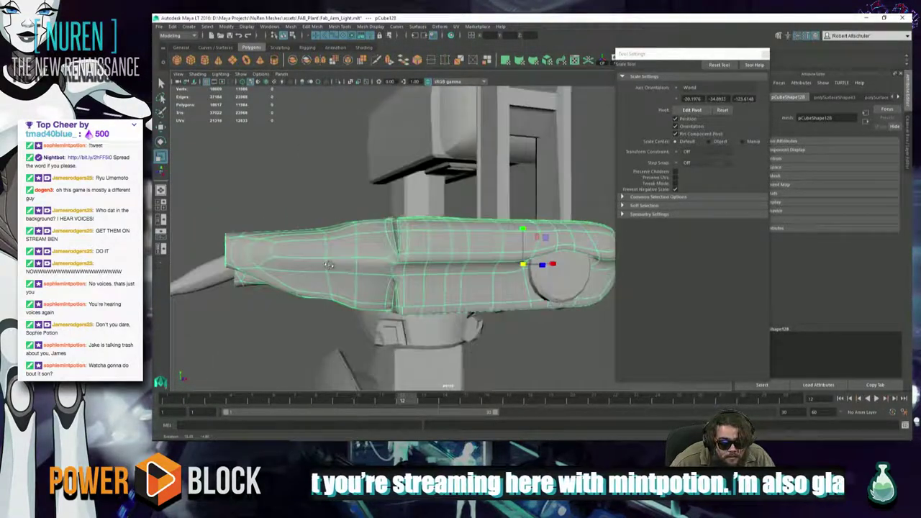
right_click_drag(324, 232, 324, 209)
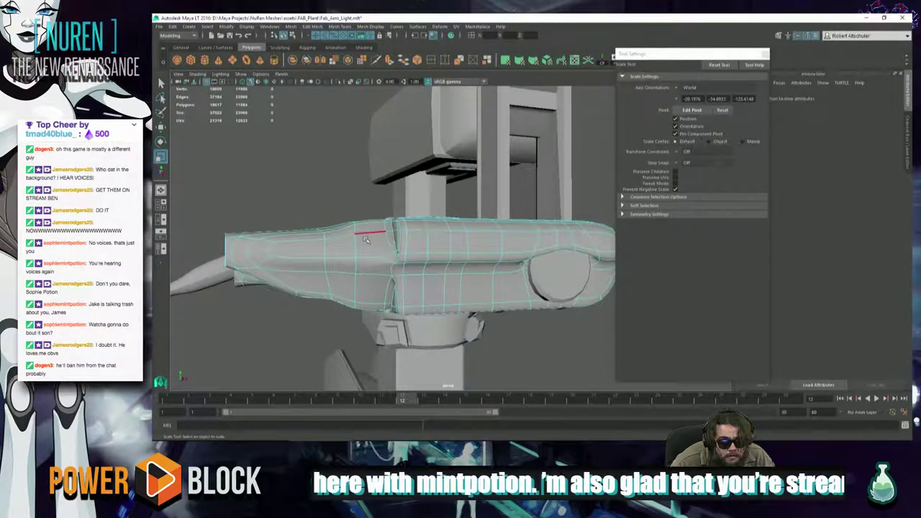
left_click_drag(340, 259, 354, 305, "alt")
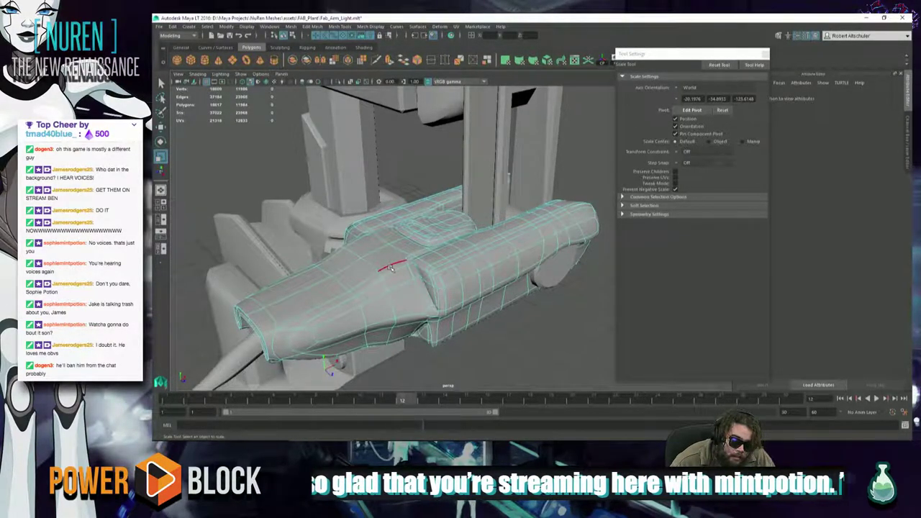
left_click(389, 268)
left_click_drag(389, 268, 389, 216, "alt")
left_click(369, 206)
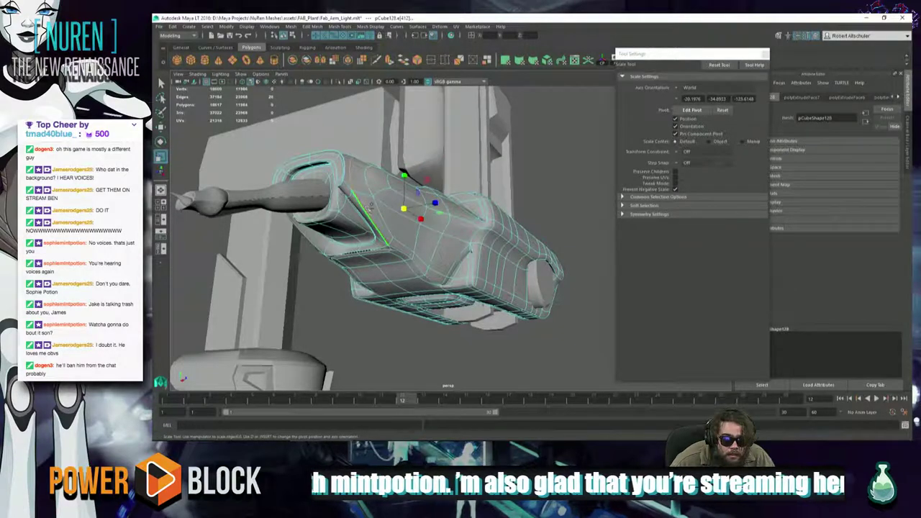
double_click(400, 250, "shift")
Add the matching lengthwise edge loop on the opposite side of the forearm to the selection
left_click_drag(436, 275, 405, 279, "alt")
right_click_drag(405, 279, 510, 313, "alt")
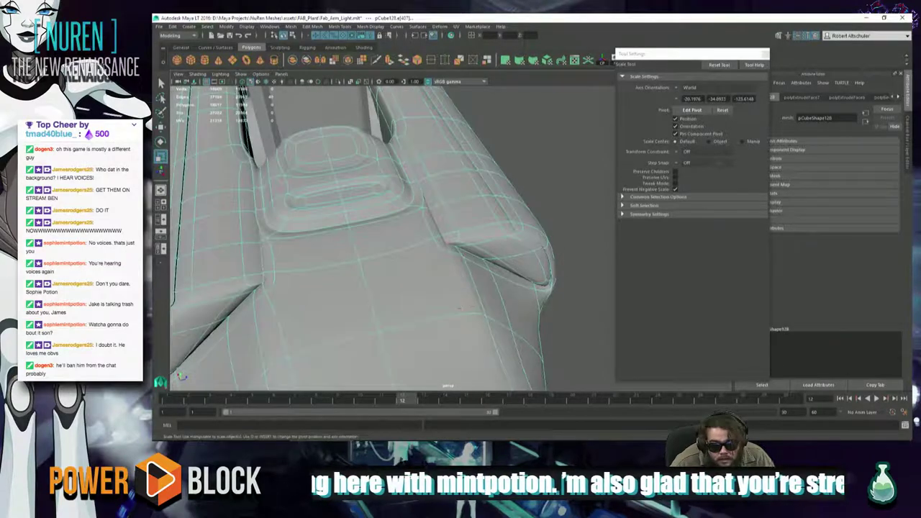
left_click_drag(367, 299, 321, 291, "alt")
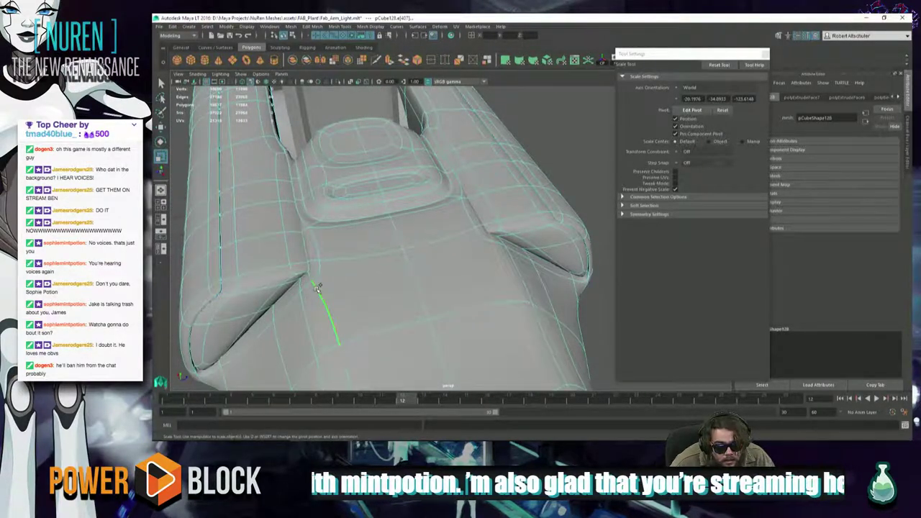
middle_click_drag(370, 320, 344, 171, "alt")
right_click_drag(425, 287, 338, 302, "alt")
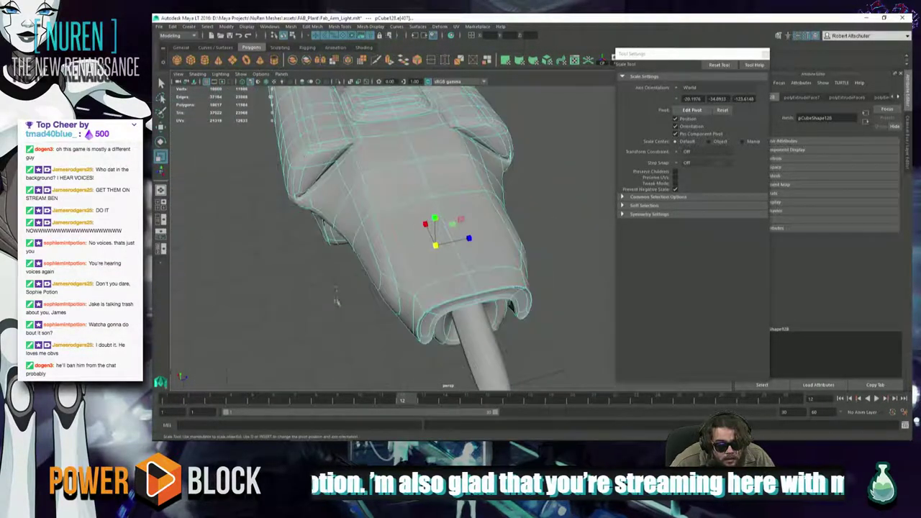
left_click_drag(339, 302, 351, 258, "alt")
right_click_drag(351, 257, 340, 282, "alt")
left_click_drag(341, 280, 331, 285, "alt")
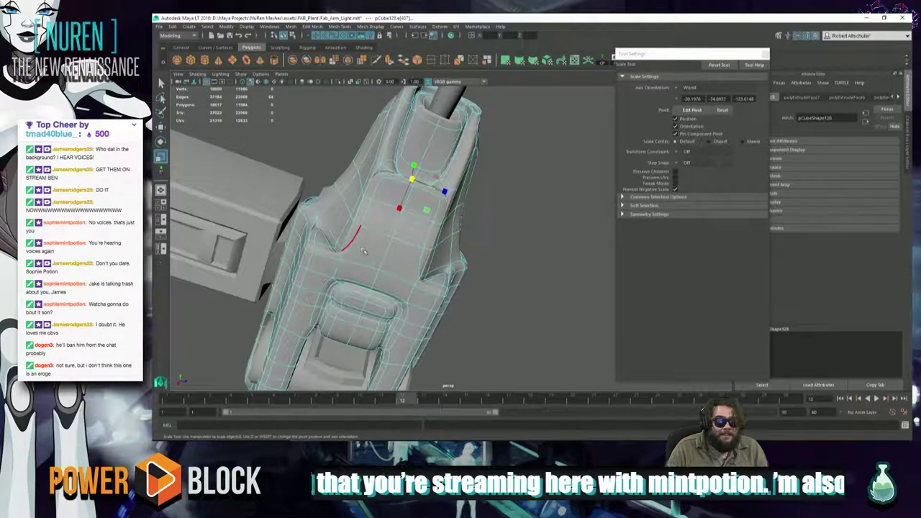
left_click_drag(352, 265, 360, 305, "alt")
right_click_drag(360, 306, 528, 326, "alt")
left_click_drag(530, 325, 374, 261, "alt")
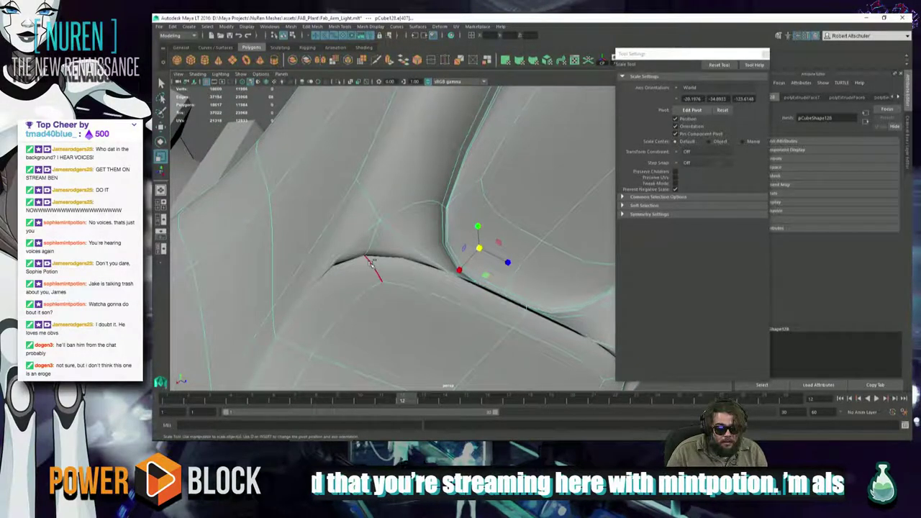
double_click(356, 244, "shift")
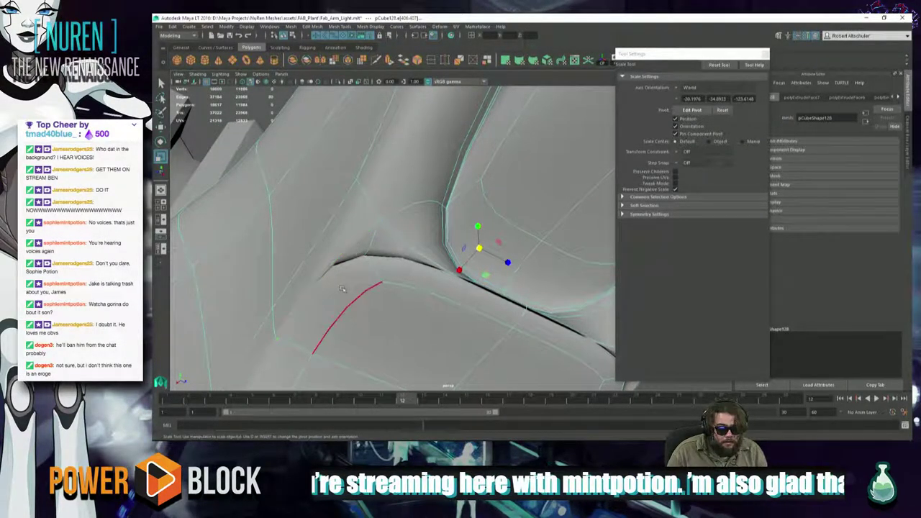
Bevel the two selected forearm edge loops with a fraction of 1 and 2 segments
right_click_drag(369, 295, 344, 298, "alt")
left_click_drag(343, 298, 390, 294, "alt")
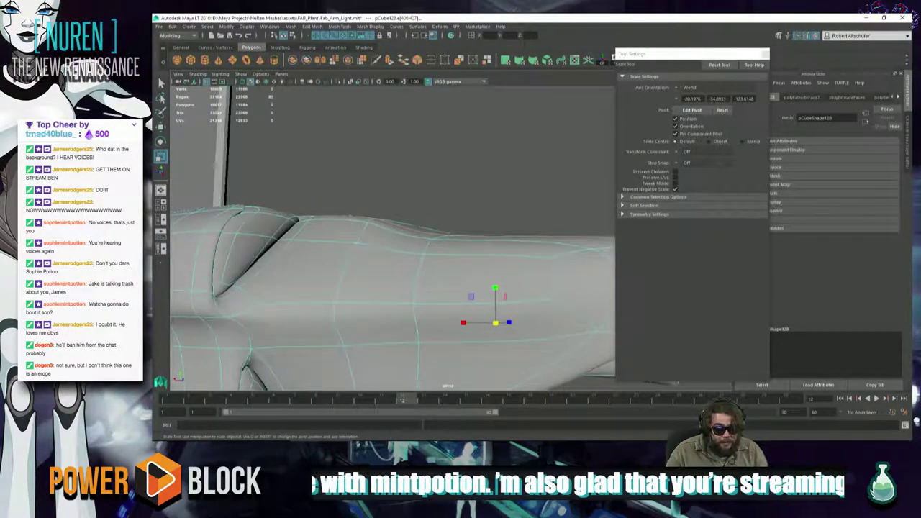
right_click_drag(389, 294, 435, 319, "alt")
left_click_drag(473, 320, 281, 301, "alt")
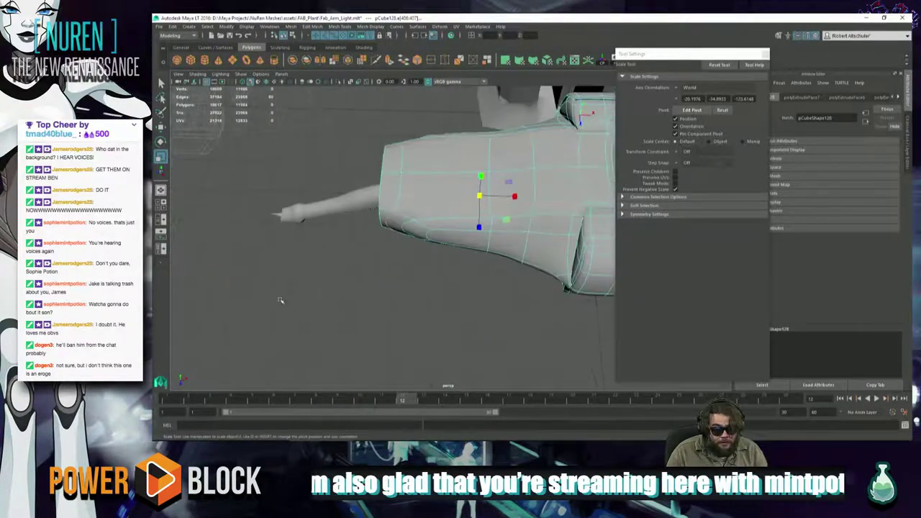
middle_click_drag(333, 289, 215, 315, "alt")
right_click_drag(237, 317, 455, 329, "alt")
left_click_drag(366, 286, 439, 317, "alt")
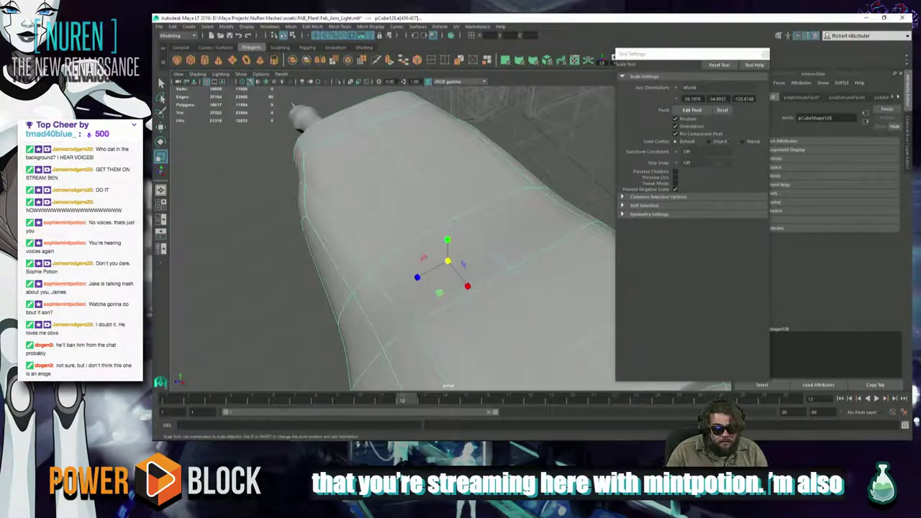
right_click(381, 239, "shift")
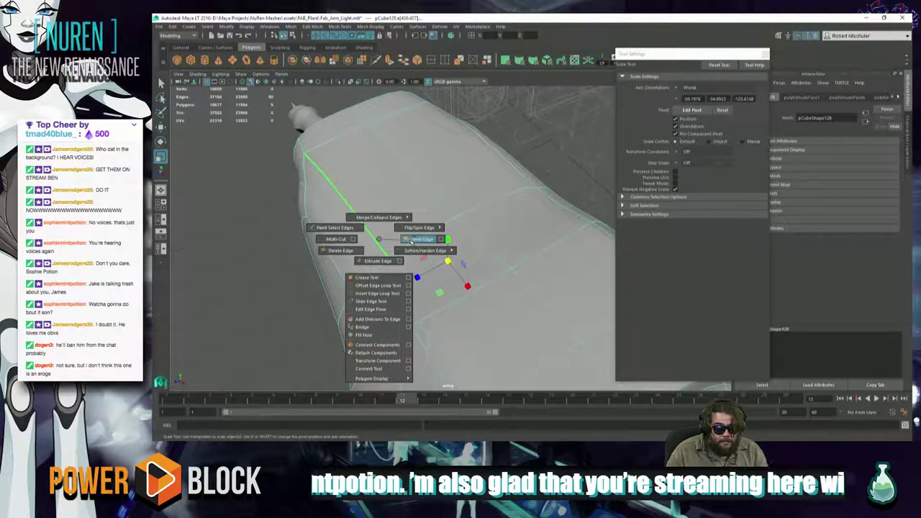
left_click(417, 239)
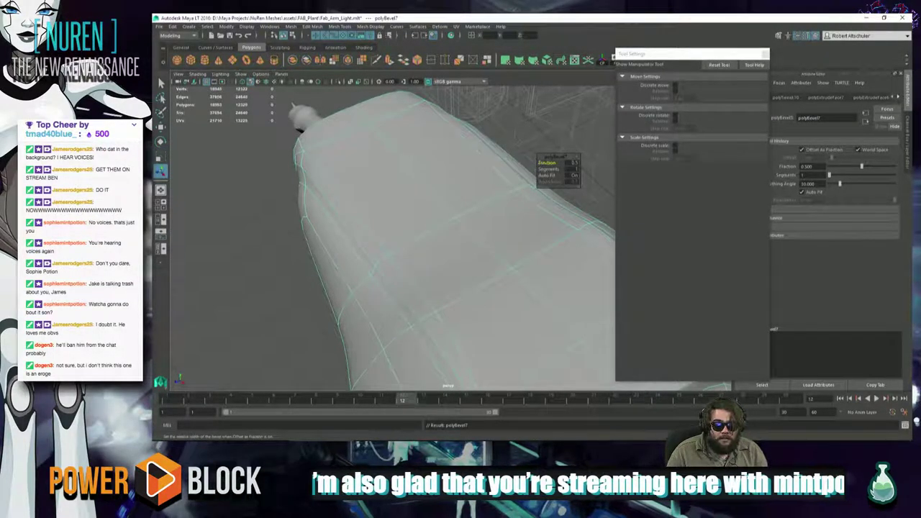
left_click_drag(548, 164, 565, 164)
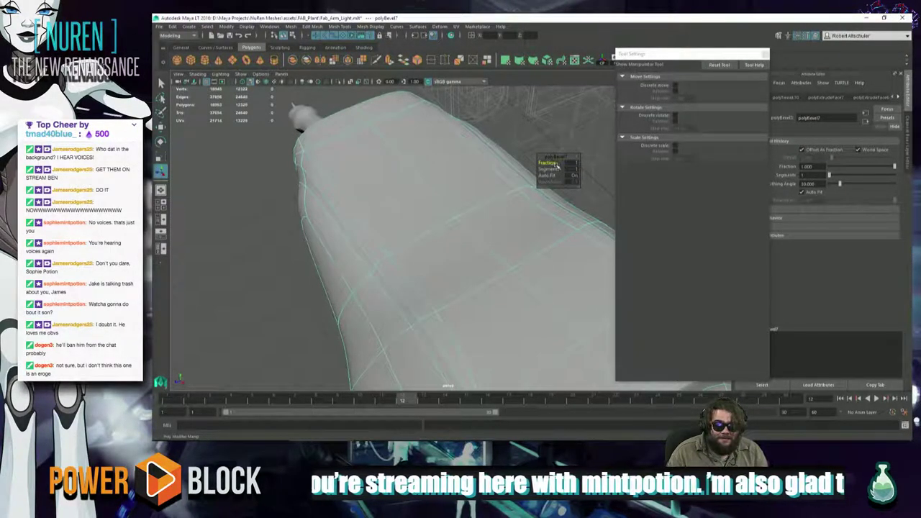
left_click_drag(553, 170, 559, 170)
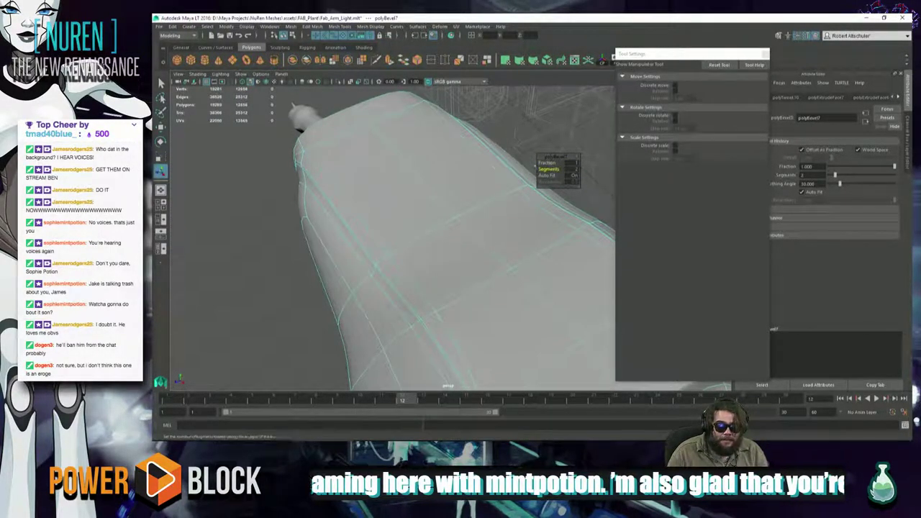
Clear the selection, return to object mode and examine the beveled forearm's shading from several angles
left_click_drag(353, 232, 417, 195, "alt")
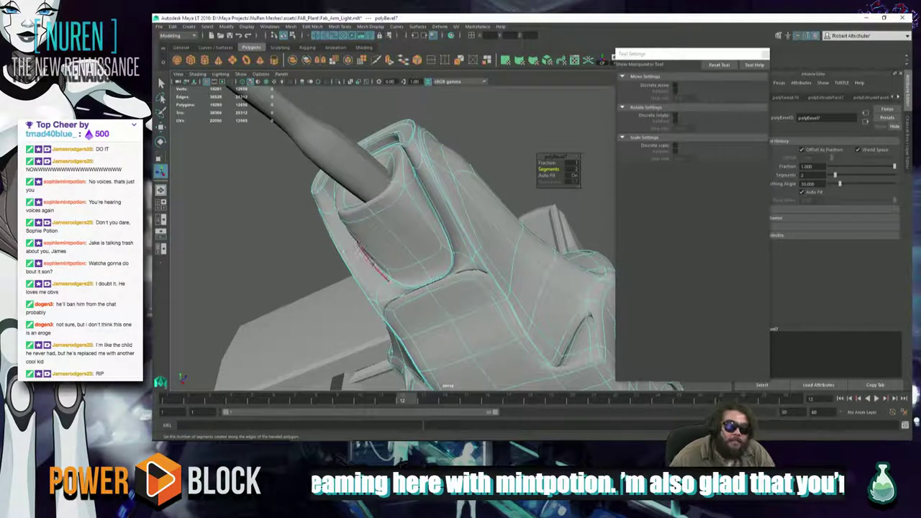
left_click(495, 118)
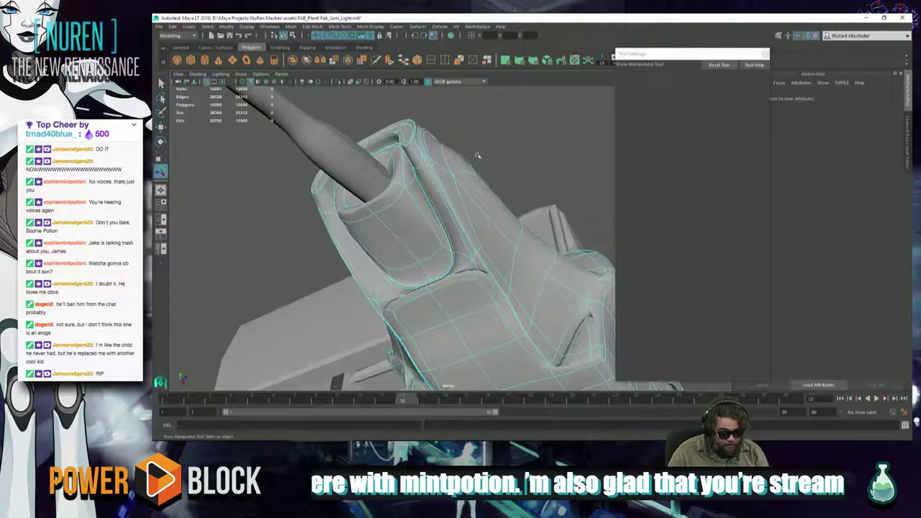
key("4")
key("5")
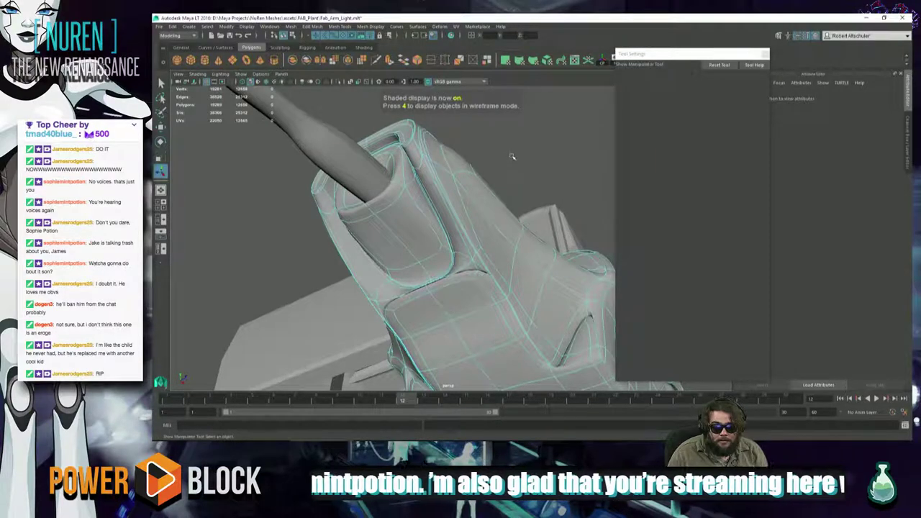
right_click_drag(487, 183, 511, 177)
left_click_drag(521, 167, 214, 223, "alt")
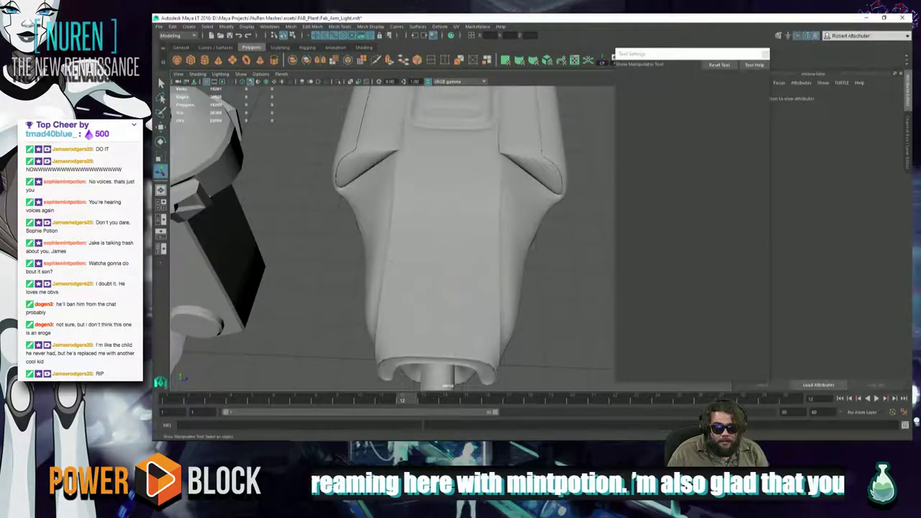
left_click_drag(500, 220, 404, 197, "alt")
left_click_drag(481, 277, 500, 262, "alt")
Select the arm shell again and, in edge mode, pick the edge loop along the groove in its side
left_click(504, 261)
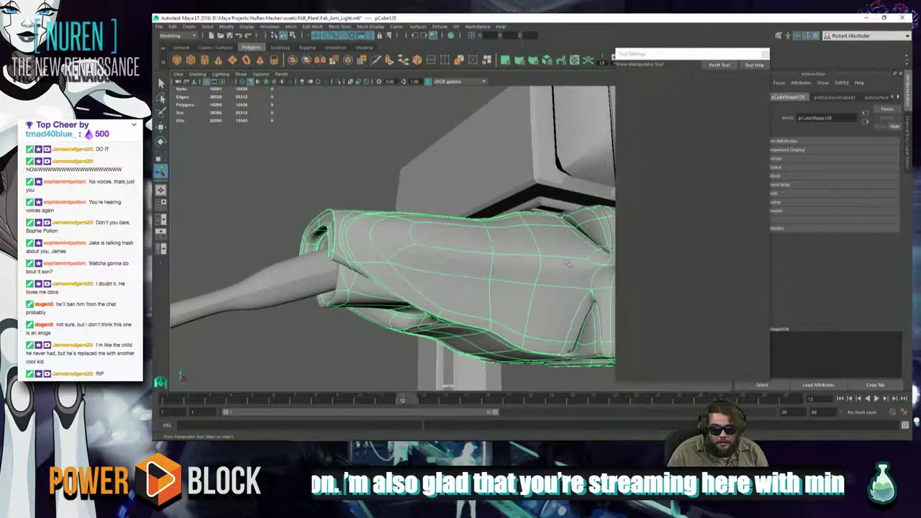
left_click_drag(496, 238, 405, 254, "alt")
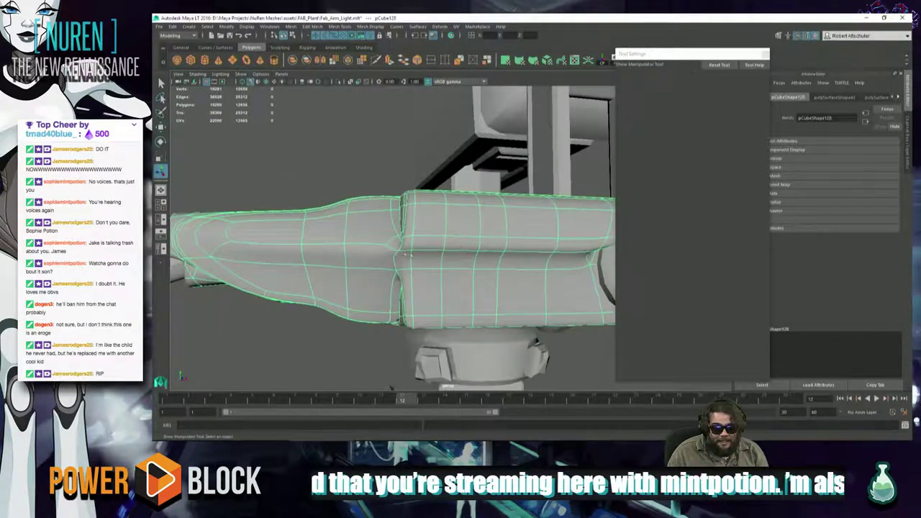
right_click_drag(523, 247, 530, 207)
left_click(529, 247)
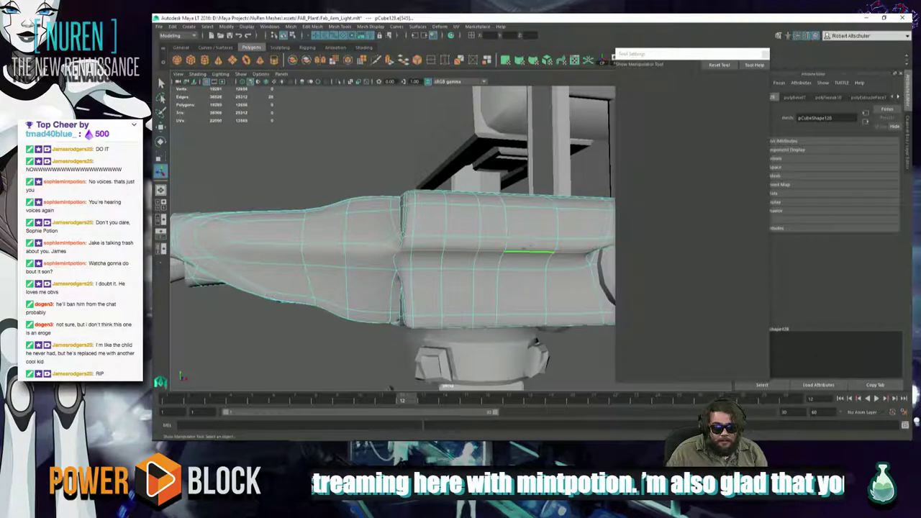
left_click_drag(369, 244, 412, 209, "alt")
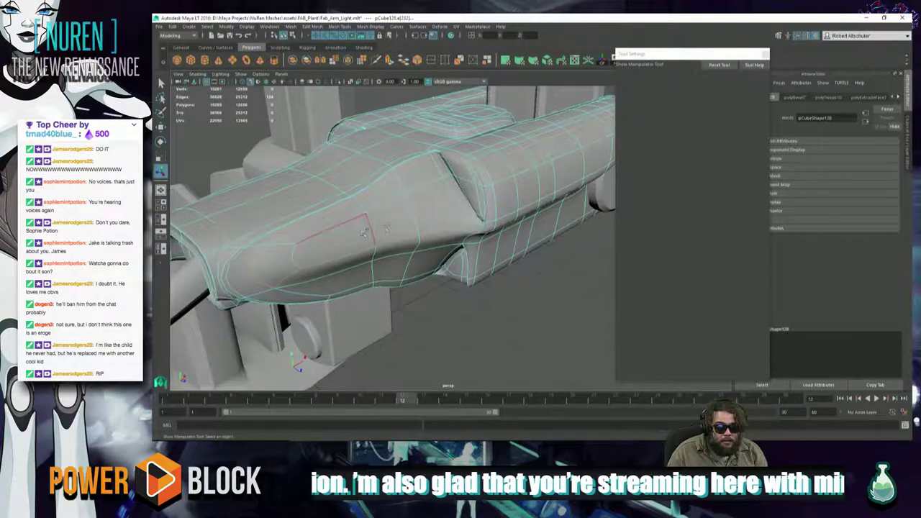
Add the edge loops along the side groove and around the rounded end of the arm shell to the selection
left_click_drag(457, 195, 416, 382, "alt")
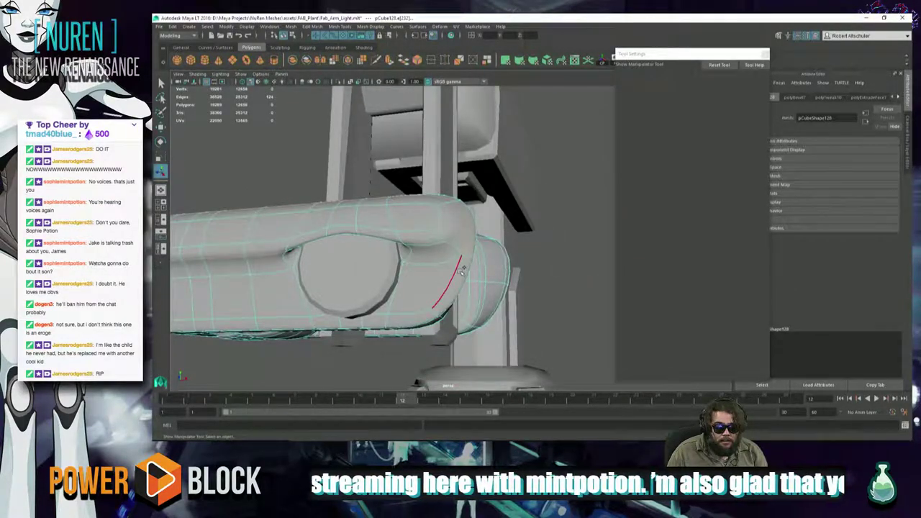
left_click_drag(461, 270, 336, 216, "alt")
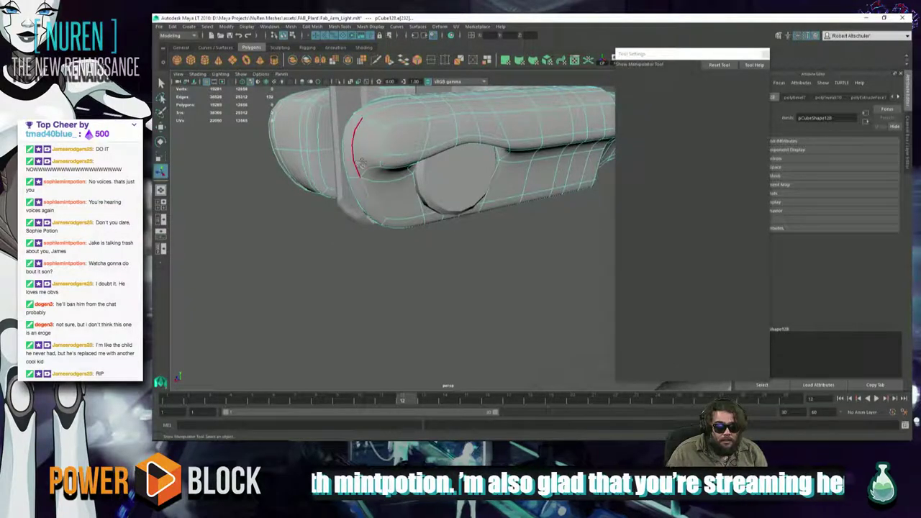
scroll(261, 200, "down", 8)
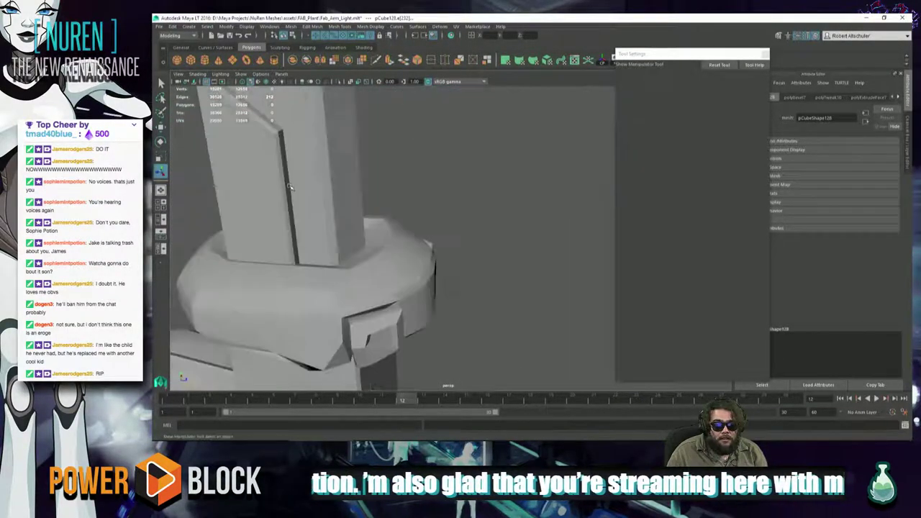
middle_click_drag(516, 185, 298, 134, "alt")
left_click_drag(297, 133, 281, 90, "alt")
left_click_drag(399, 176, 363, 182, "alt")
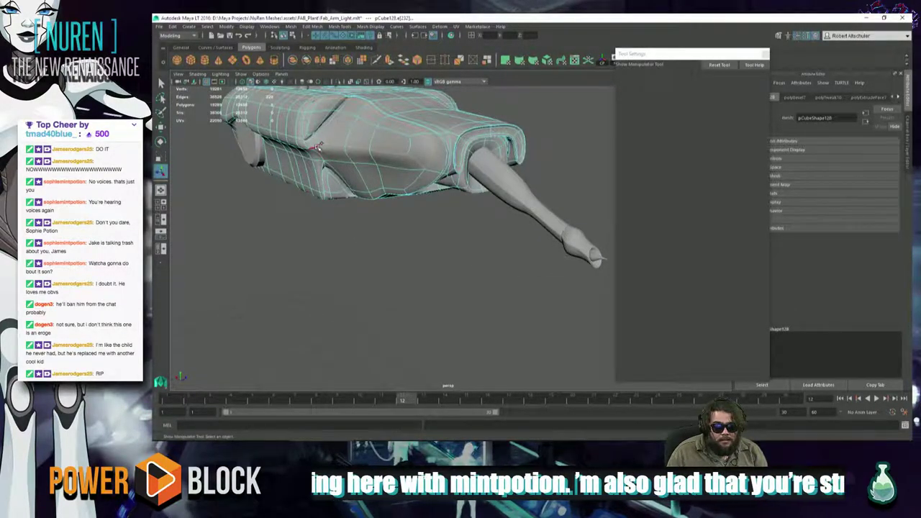
Extend the edge selection with the remaining groove edges on the opposite side of the arm shell
left_click_drag(320, 145, 292, 190, "alt")
right_click_drag(292, 190, 419, 187, "alt")
middle_click_drag(420, 187, 503, 223, "alt")
left_click_drag(504, 223, 489, 245, "alt")
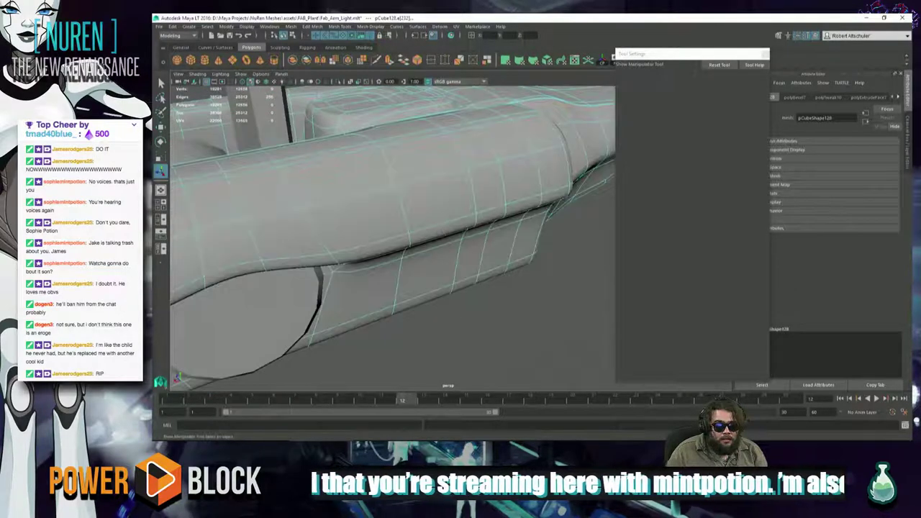
Bevel the selected groove edge loops of the arm shell and adjust the bevel's fraction
right_click(435, 142, "shift")
right_click_drag(453, 143, 475, 143, "shift")
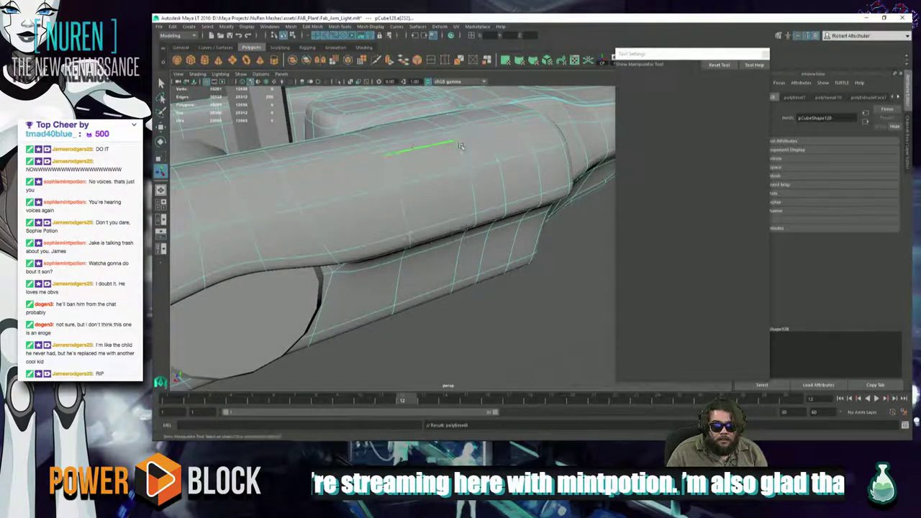
left_click_drag(489, 171, 435, 147, "alt")
right_click_drag(435, 154, 410, 168, "alt")
left_click_drag(410, 168, 349, 82, "alt")
mouse_move(548, 163)
left_mouse_down()
mouse_move(537, 163)
mouse_move(554, 164)
left_mouse_up()
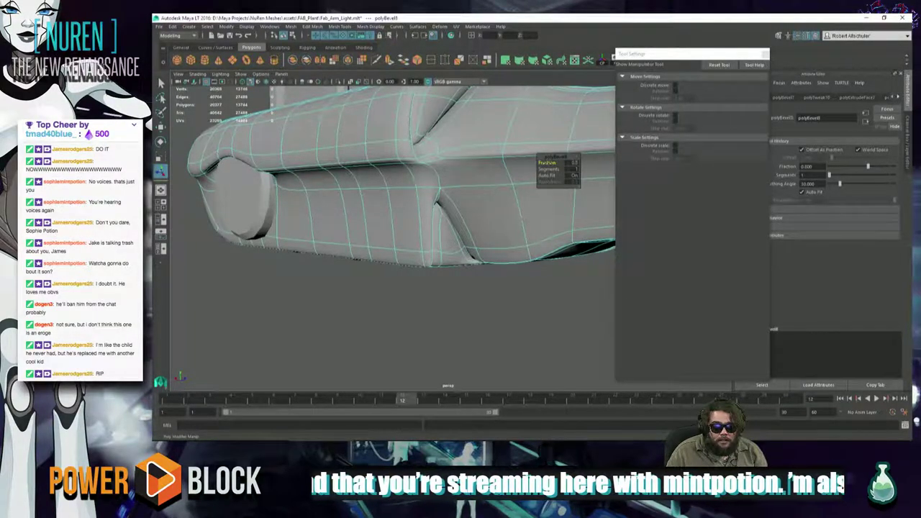
left_click_drag(550, 163, 542, 163)
Clear the edge selection, return the arm shell to object mode and examine the beveled groove's shading
left_click_drag(456, 196, 375, 286, "alt")
left_click(464, 292)
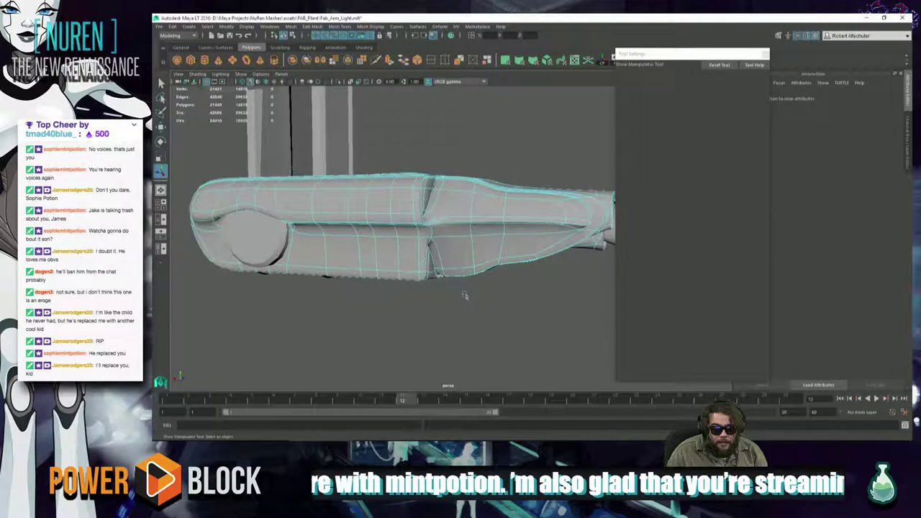
right_click_drag(505, 230, 542, 221)
left_click(537, 286)
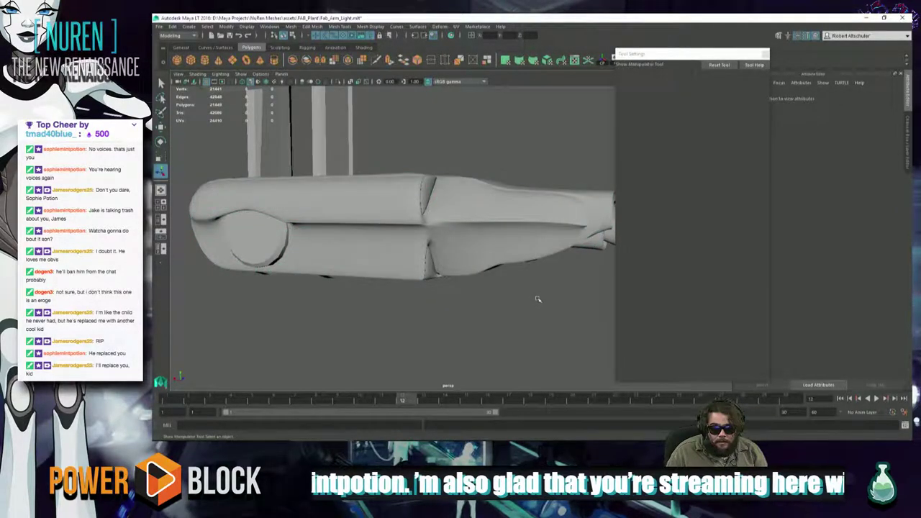
left_click_drag(537, 298, 435, 309, "alt")
Assign the existing Metallic_Smoothing_Check material to the arm shell and display the viewport with shaded texture maps
left_click(449, 303)
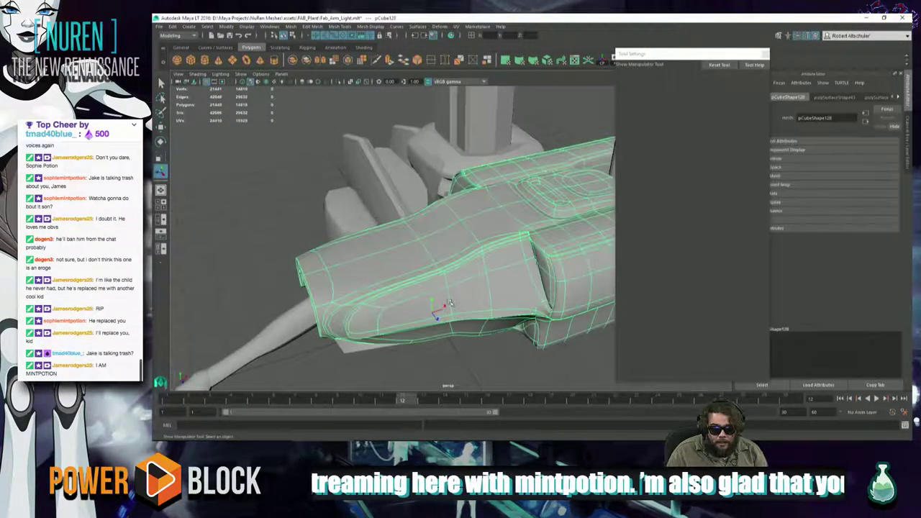
right_click(515, 265)
mouse_move(531, 423)
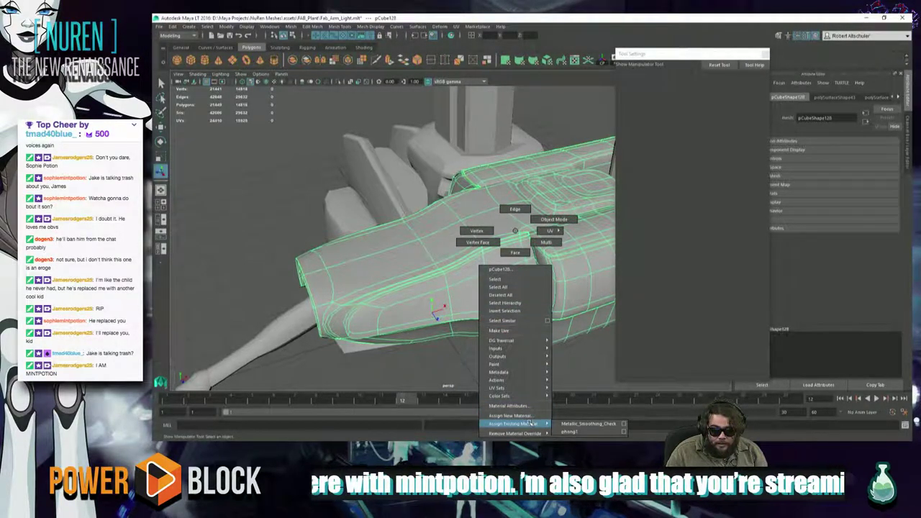
left_click(561, 425)
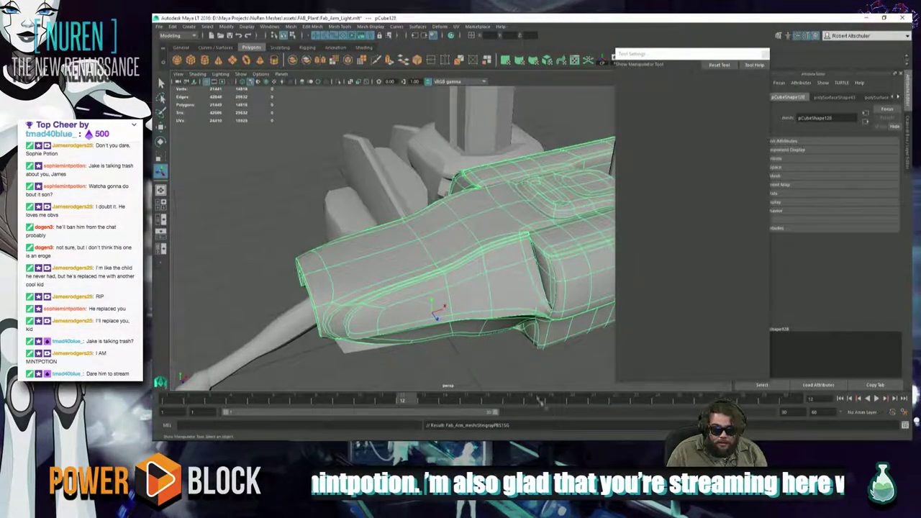
left_click(512, 360)
left_click(513, 314)
key("6")
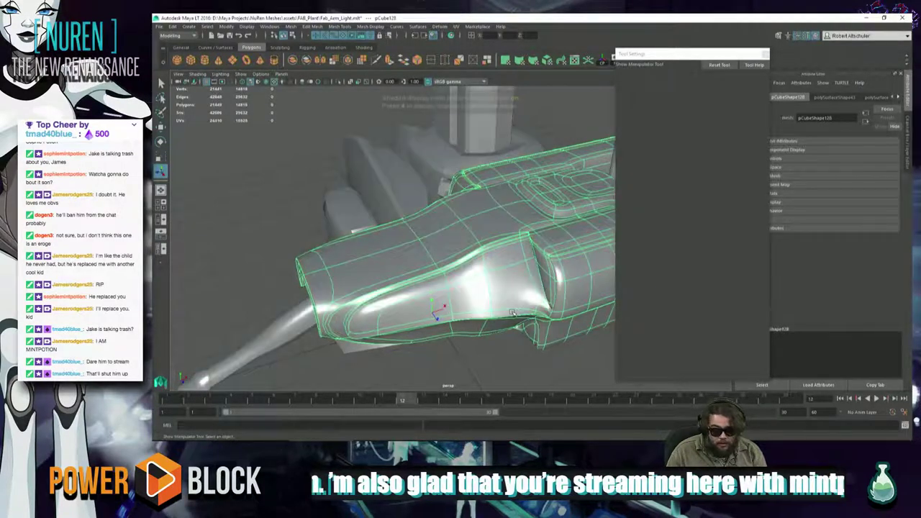
key("5")
key("6")
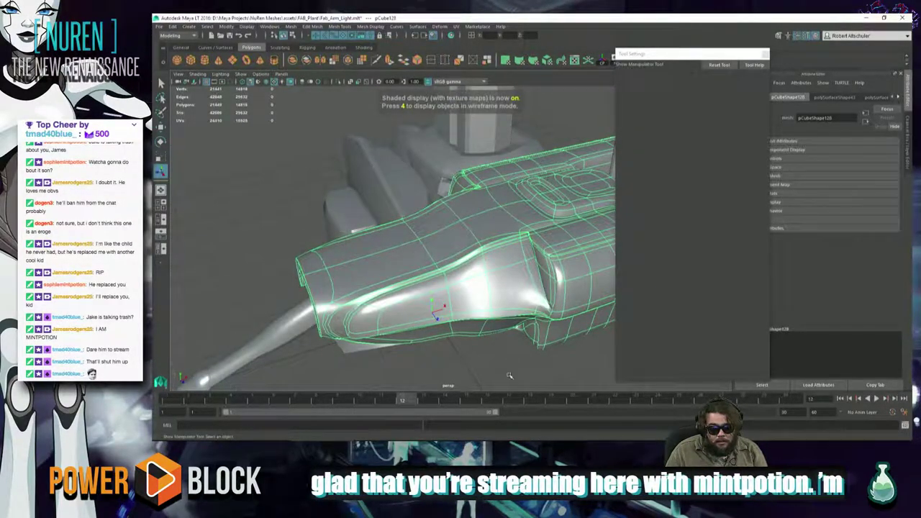
Examine the metallic reflections around the underside of the arm shell's front opening for shading flaws
left_click(509, 375)
mouse_move(498, 377)
left_mouse_down("alt")
mouse_move(522, 349)
mouse_move(504, 331)
mouse_move(412, 285)
mouse_move(373, 281)
mouse_move(462, 335)
mouse_move(604, 291)
mouse_move(339, 281)
mouse_move(411, 270)
mouse_move(405, 285)
mouse_move(319, 286)
mouse_move(342, 285)
mouse_move(411, 230)
mouse_move(444, 142)
mouse_move(389, 171)
left_mouse_up("alt")
left_click(444, 141)
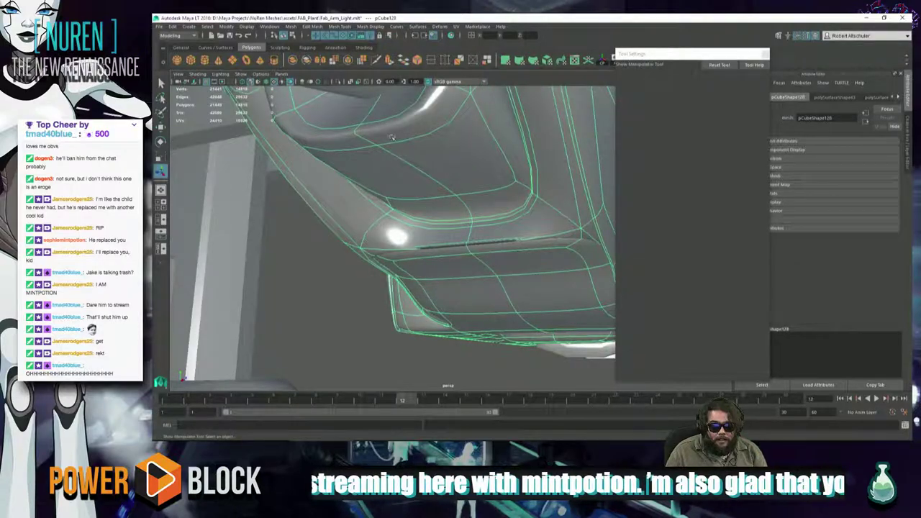
left_click_drag(390, 137, 407, 187, "alt")
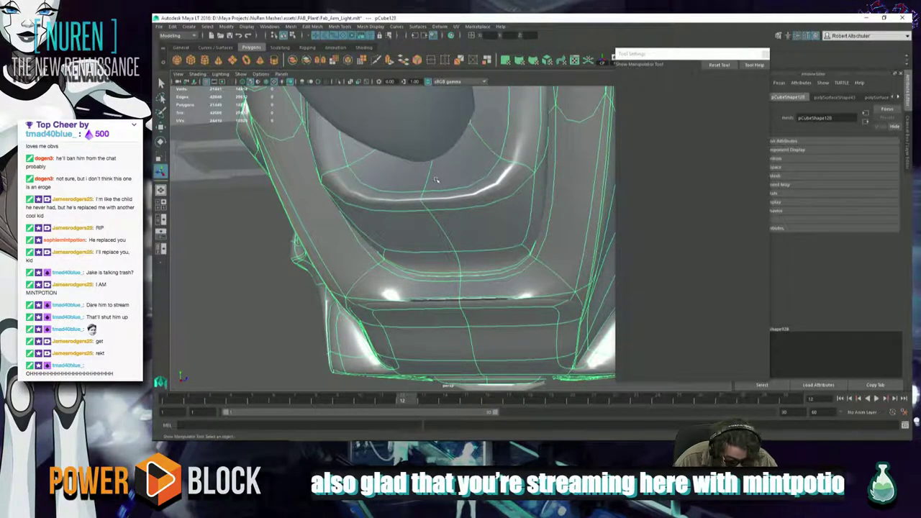
right_click_drag(508, 214, 466, 217, "alt")
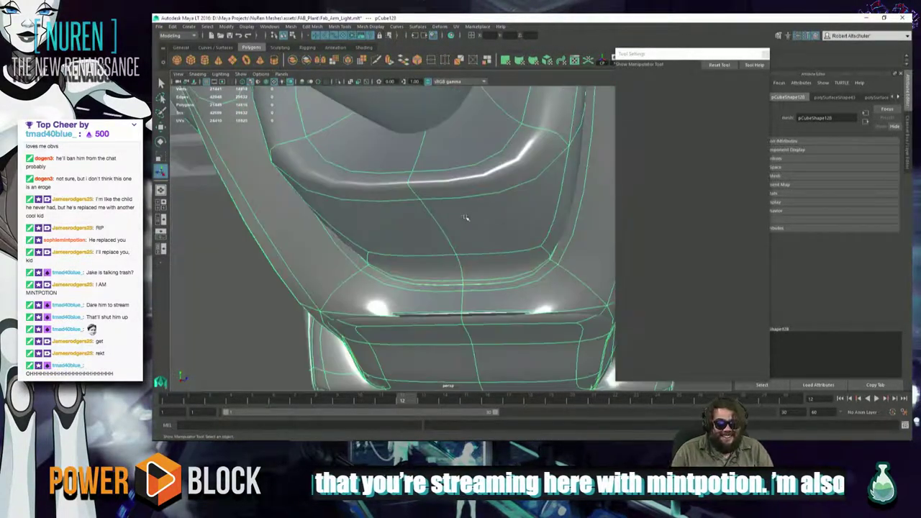
left_click_drag(468, 265, 442, 237, "alt")
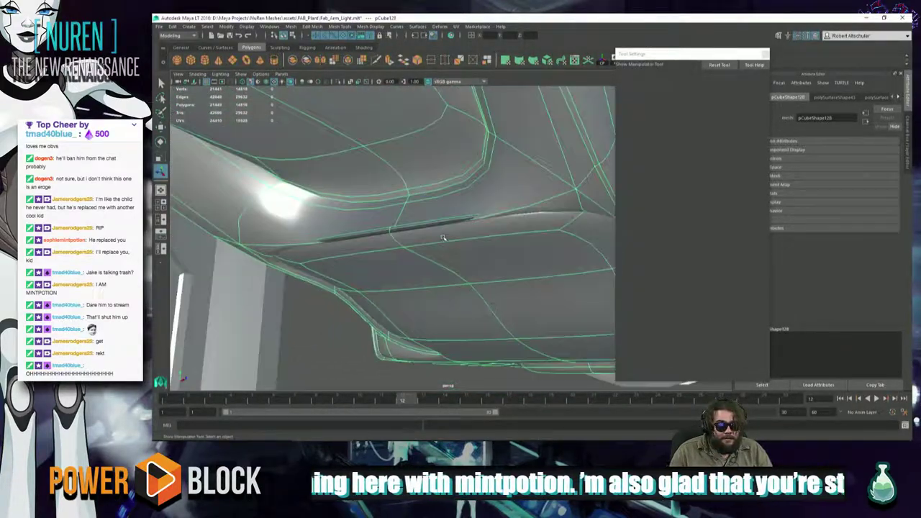
In edge mode, move the short center edge at the pinched crease beneath the front opening to smooth the fold
right_click(445, 240)
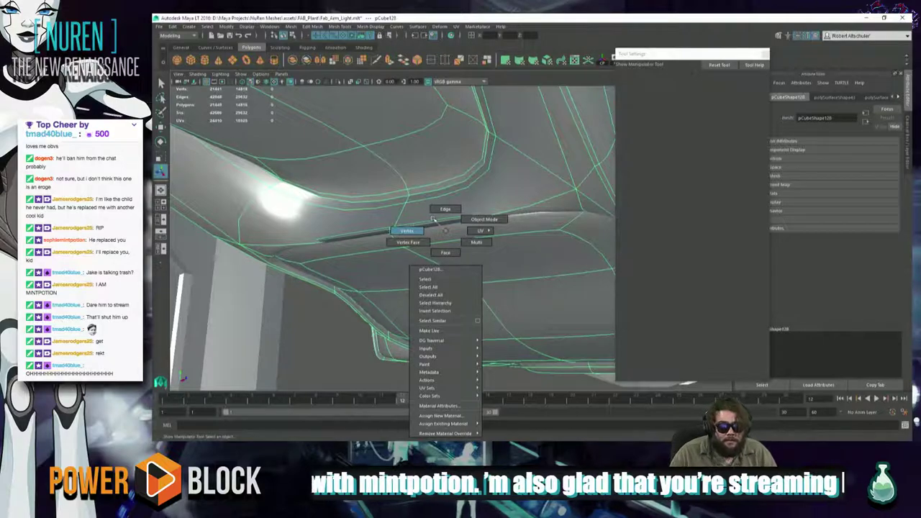
left_click(434, 217)
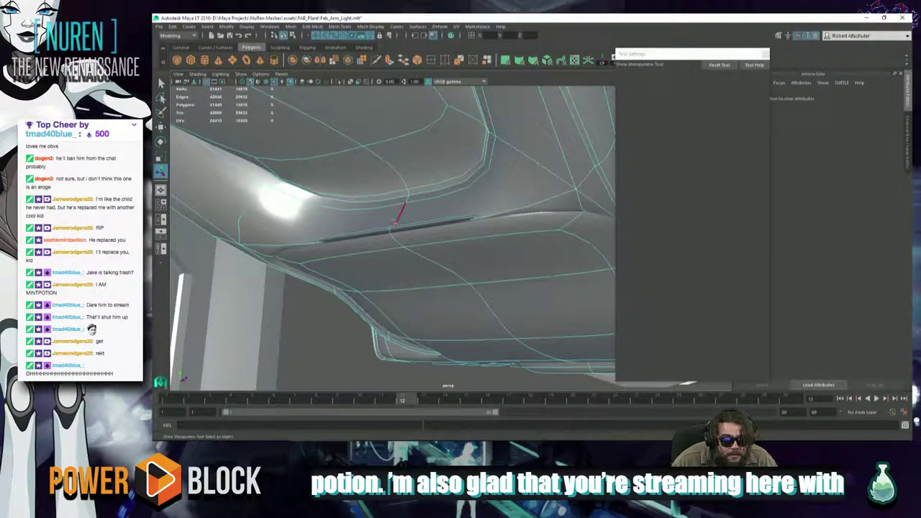
left_click(412, 225)
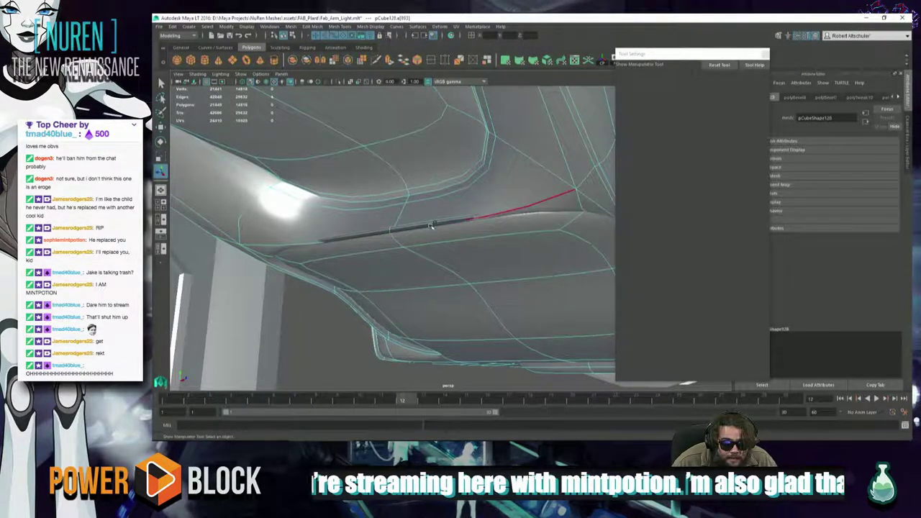
key("w")
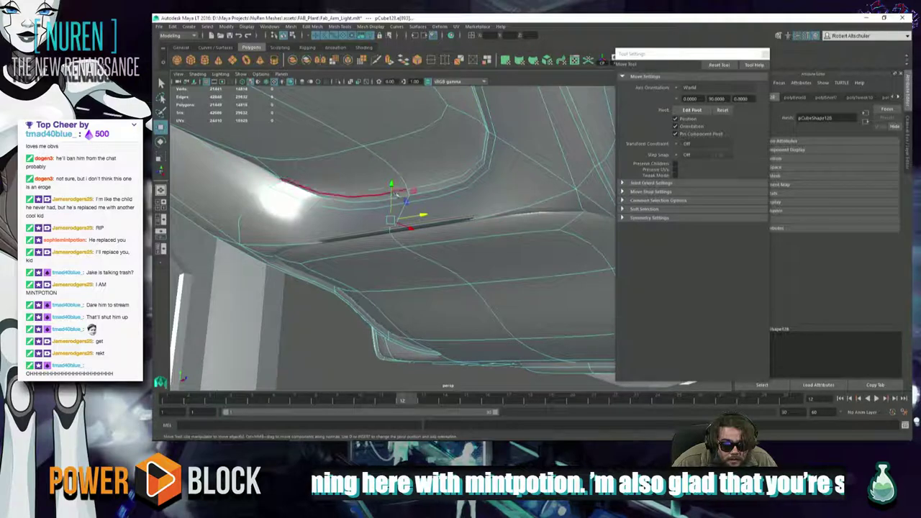
left_click_drag(409, 226, 422, 230)
mouse_move(422, 231)
middle_mouse_down()
mouse_move(452, 245)
mouse_move(433, 238)
middle_mouse_up()
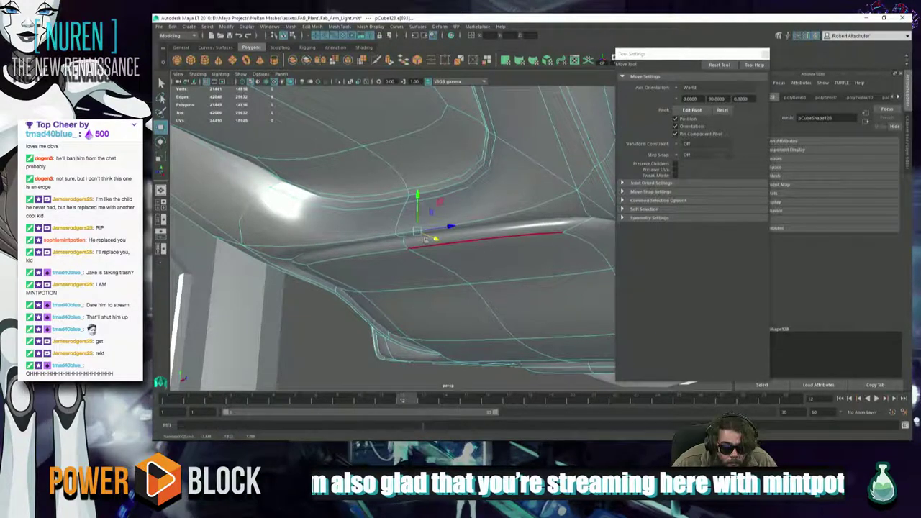
left_click_drag(425, 239, 418, 219, "alt")
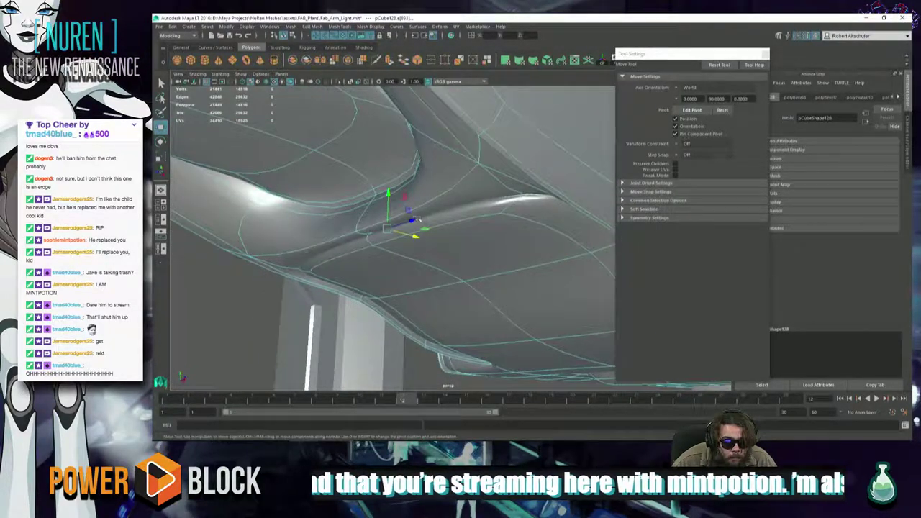
Return to object mode with nothing selected and examine the metallic shading of the whole arm from several angles
scroll(410, 214, "down", 6)
left_click(330, 270)
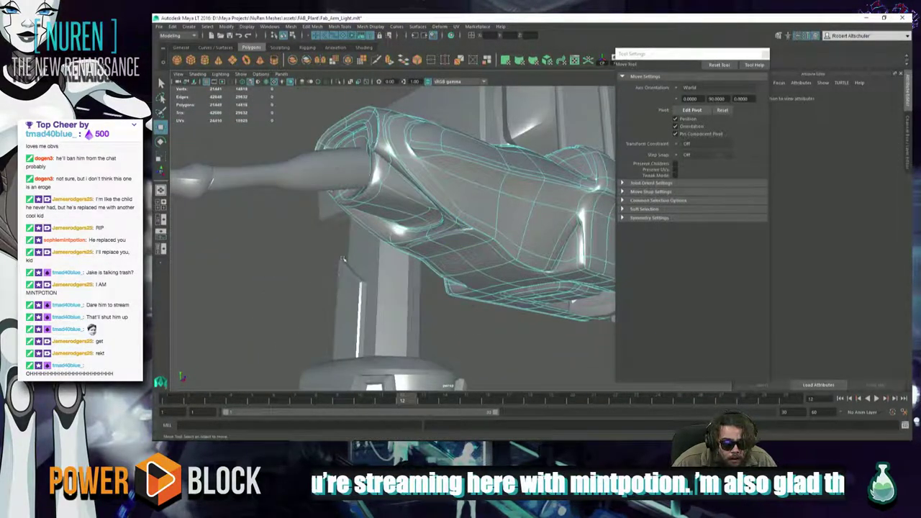
scroll(333, 257, "down", 3)
left_click_drag(521, 256, 437, 220, "alt")
right_click_drag(438, 223, 468, 214)
left_click(508, 272)
scroll(506, 271, "down", 3)
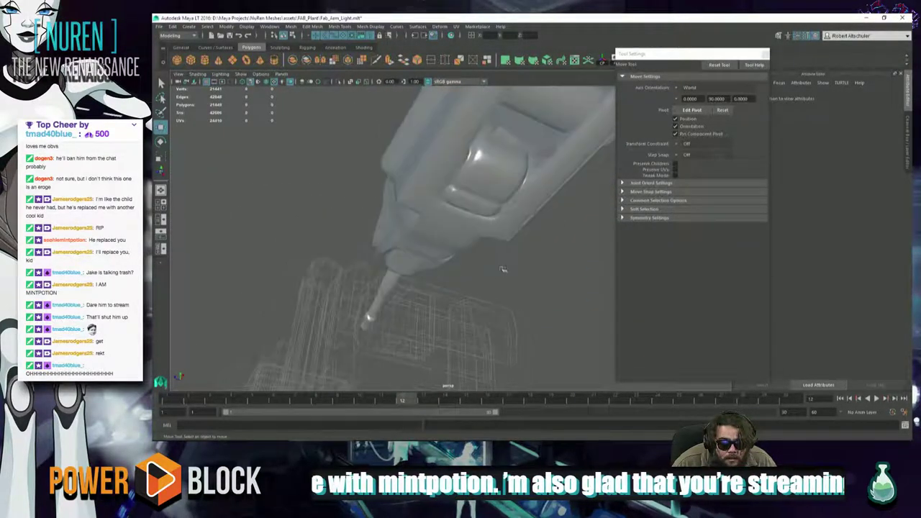
left_click_drag(503, 269, 538, 253, "alt")
Switch to the browser, play the "One way or Another" video, pause the "02 - Hometown" video and return to Maya
key("alt+Tab")
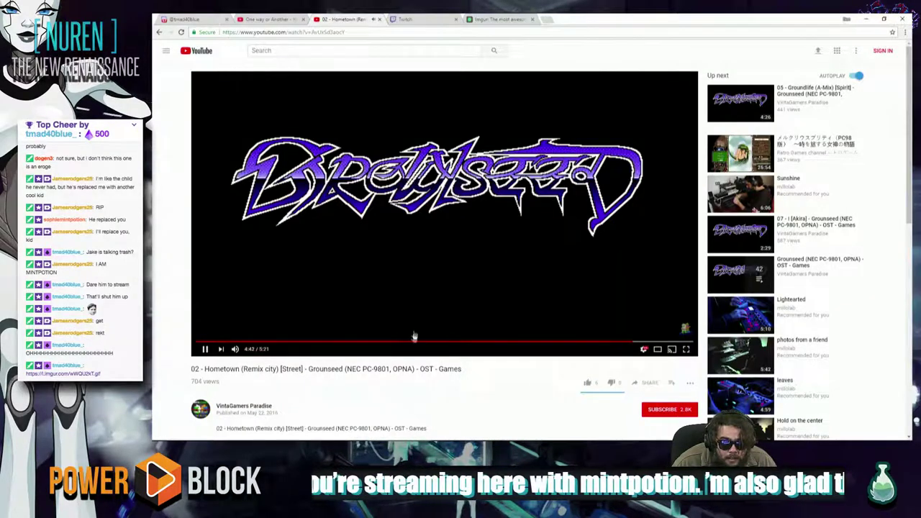
left_click(279, 20)
left_click(389, 194)
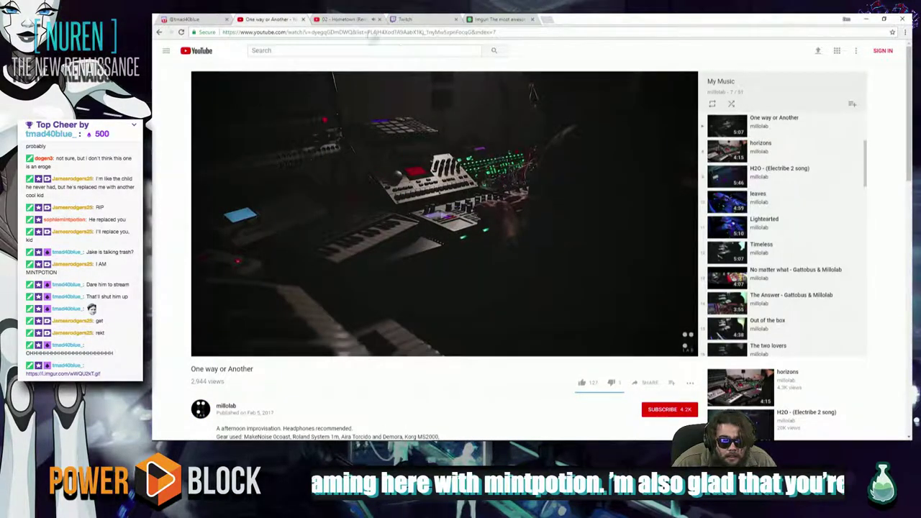
left_click(359, 20)
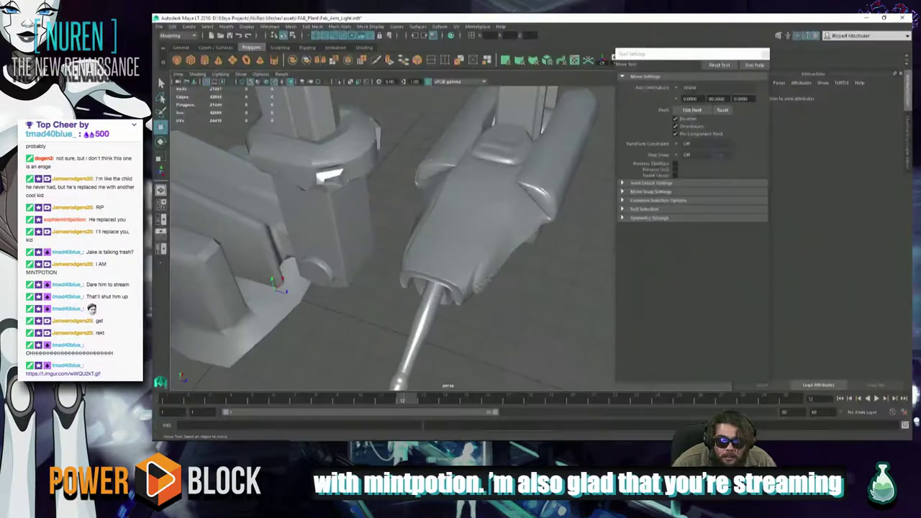
key("alt+Tab")
left_click_drag(515, 313, 448, 300, "alt")
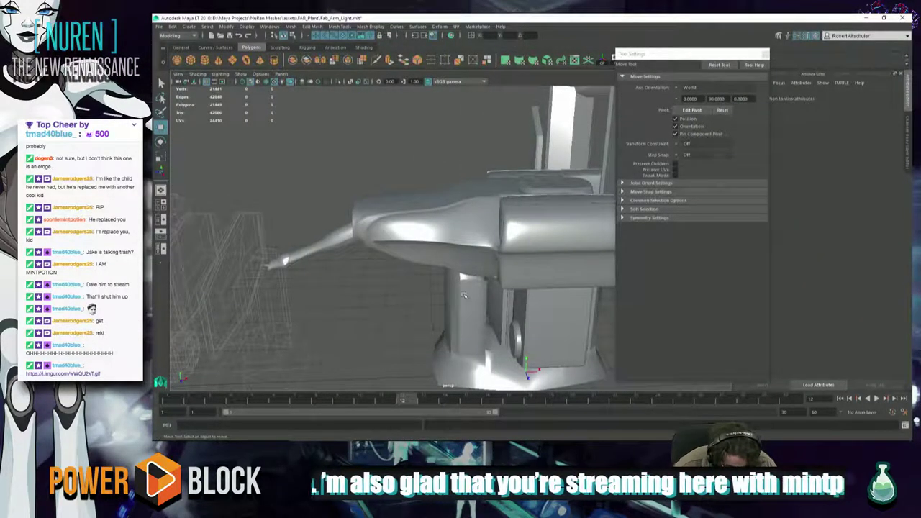
Switch to the browser, view the imgur GIF linked in the Twitch chat in a new tab, and return to Maya
key("alt+Tab")
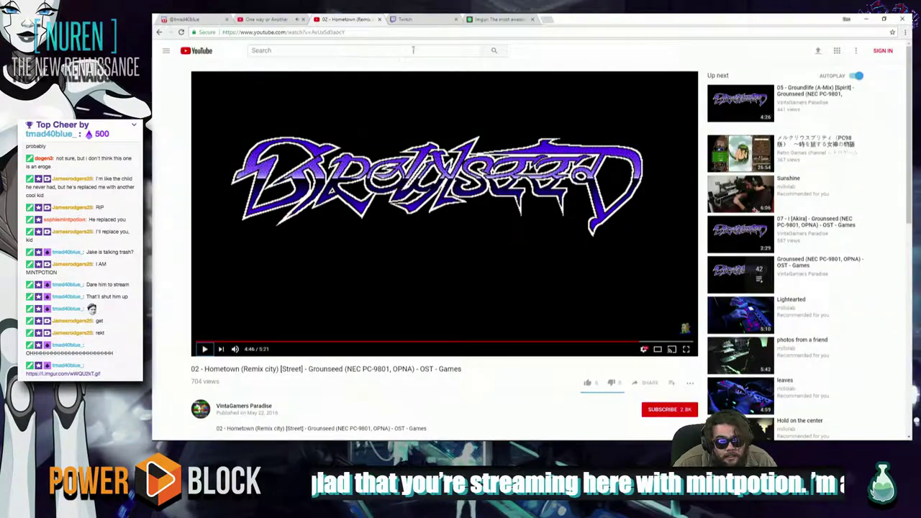
left_click(501, 19)
left_click(435, 20)
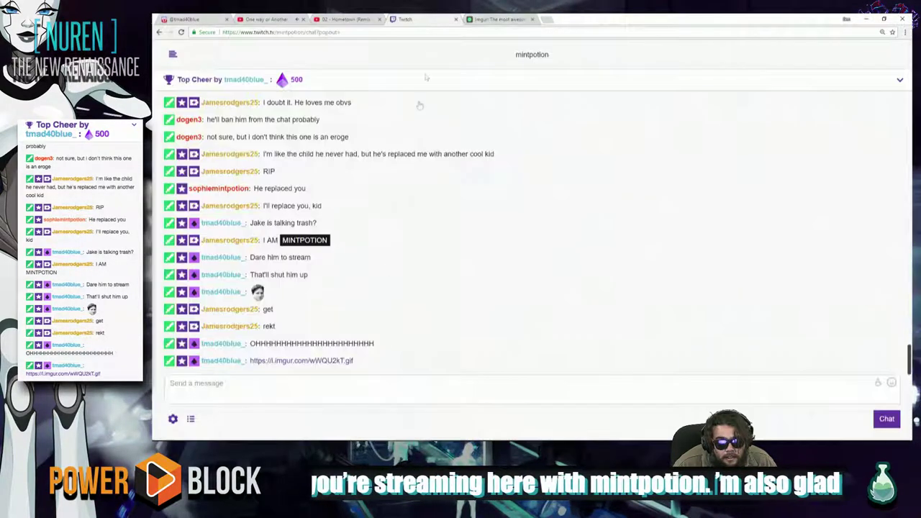
middle_click(331, 360)
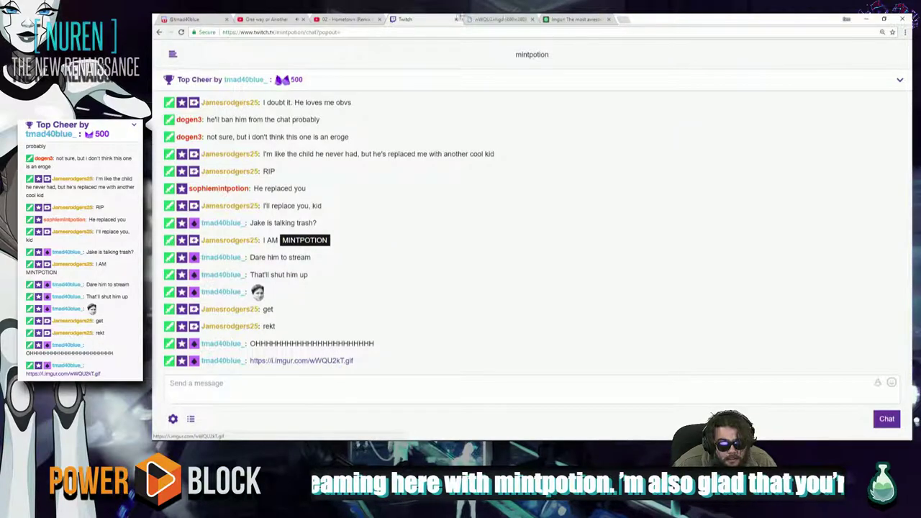
left_click(507, 19)
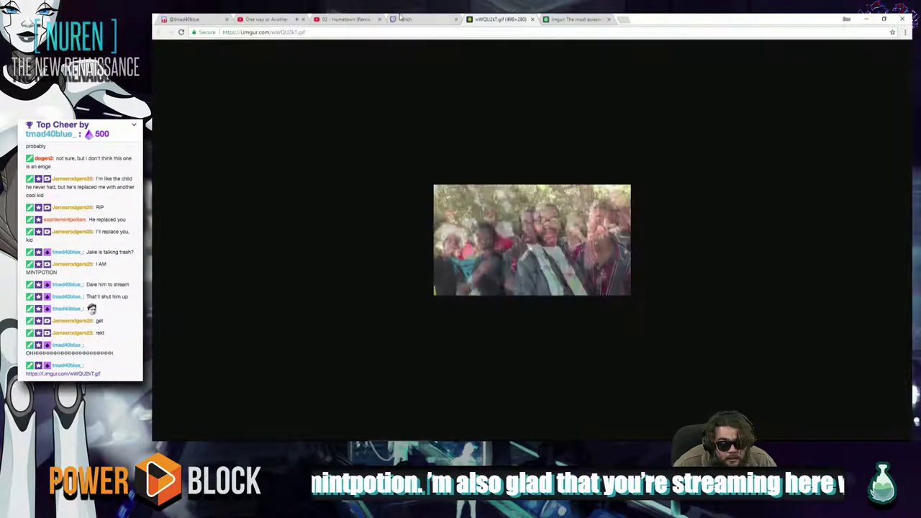
left_click(262, 19)
key("alt+Tab")
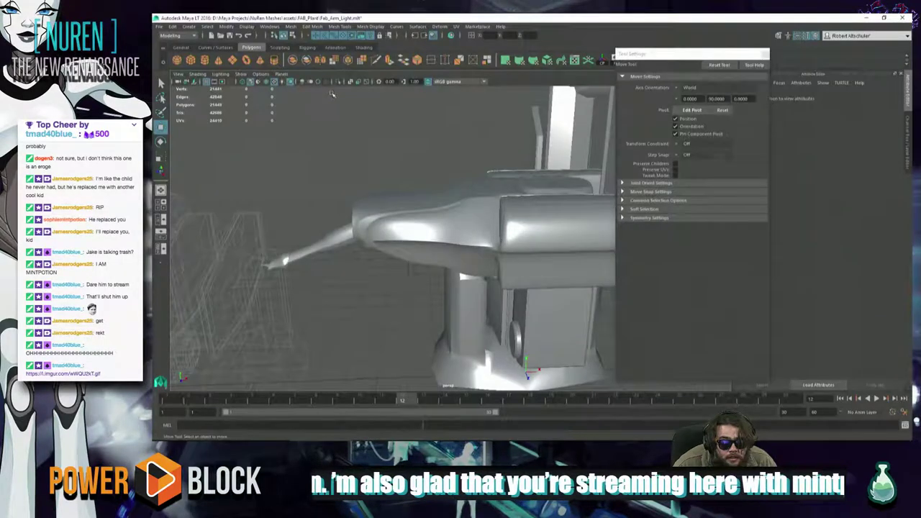
Examine the shell's shading around the front opening and along its underside, toggling the shell's selection to compare the wireframe with the reflections
left_click_drag(339, 255, 386, 257, "alt")
left_click_drag(433, 277, 461, 275, "alt")
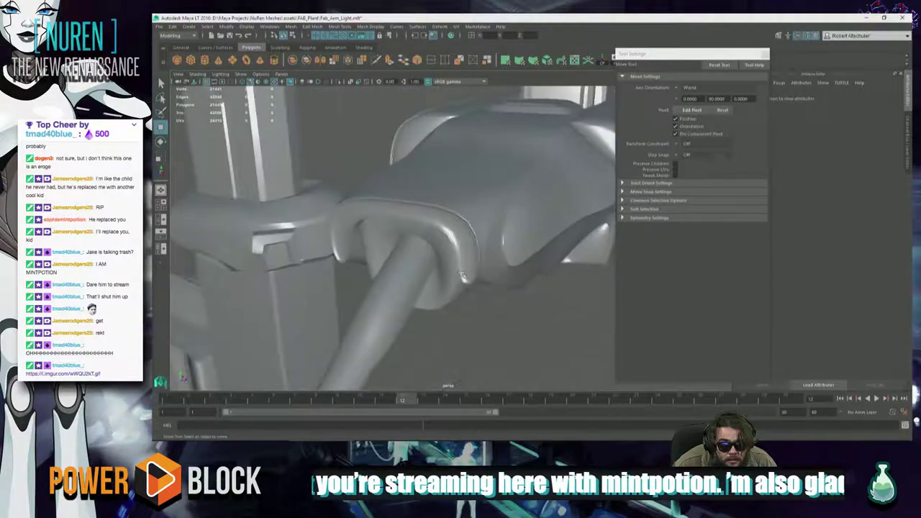
left_click(508, 205)
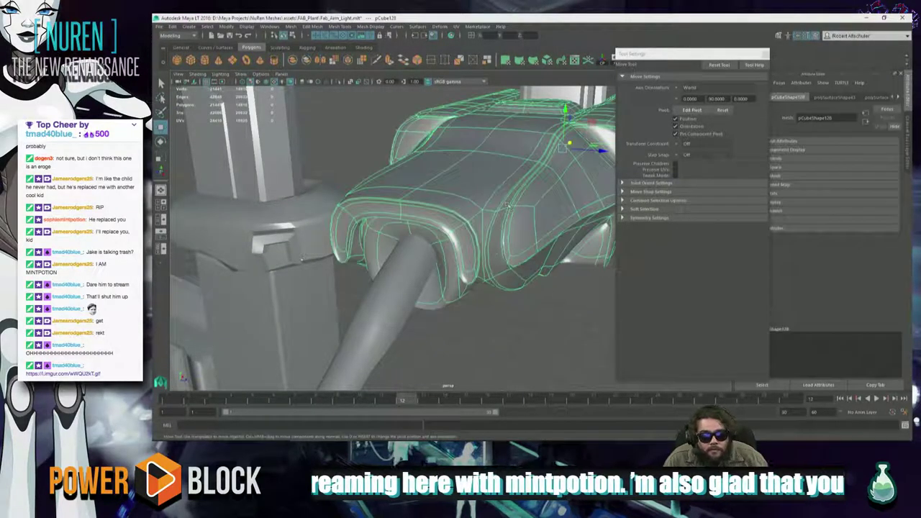
left_click_drag(499, 248, 396, 253, "alt")
left_click(413, 294)
left_click(396, 253)
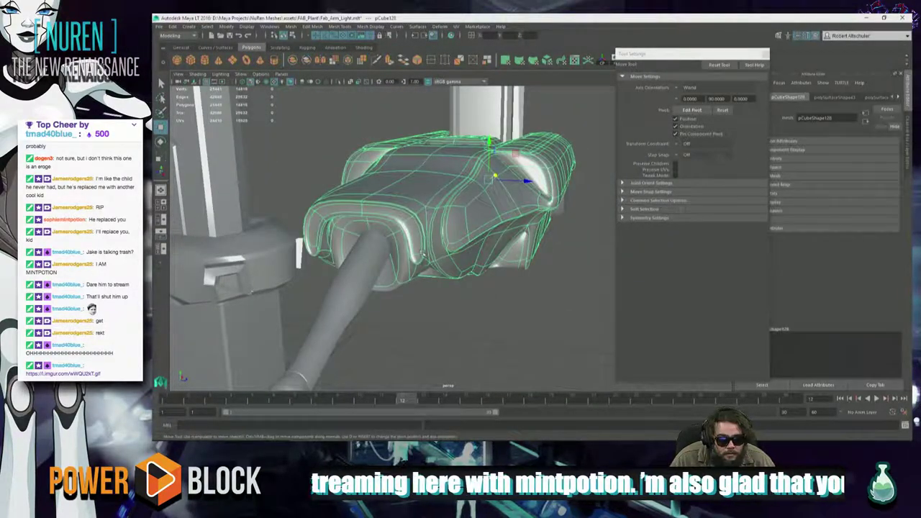
right_click_drag(397, 253, 502, 271, "alt")
left_click_drag(502, 271, 512, 271, "alt")
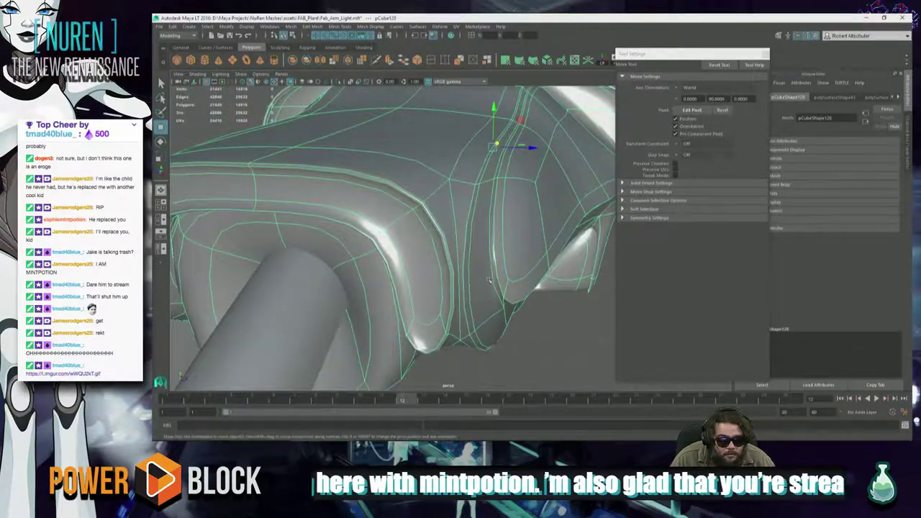
scroll(488, 281, "down", 8)
left_click(507, 309)
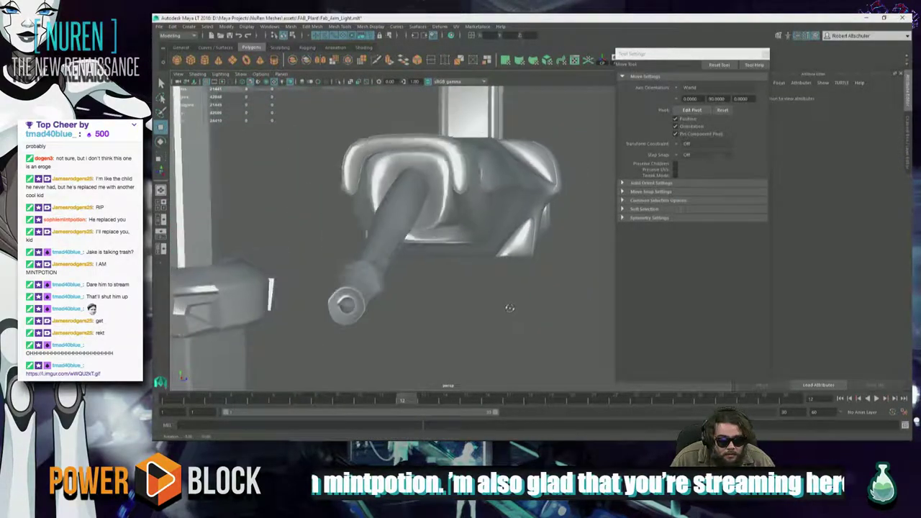
mouse_move(509, 308)
left_mouse_down("alt")
mouse_move(534, 302)
mouse_move(505, 307)
left_mouse_up("alt")
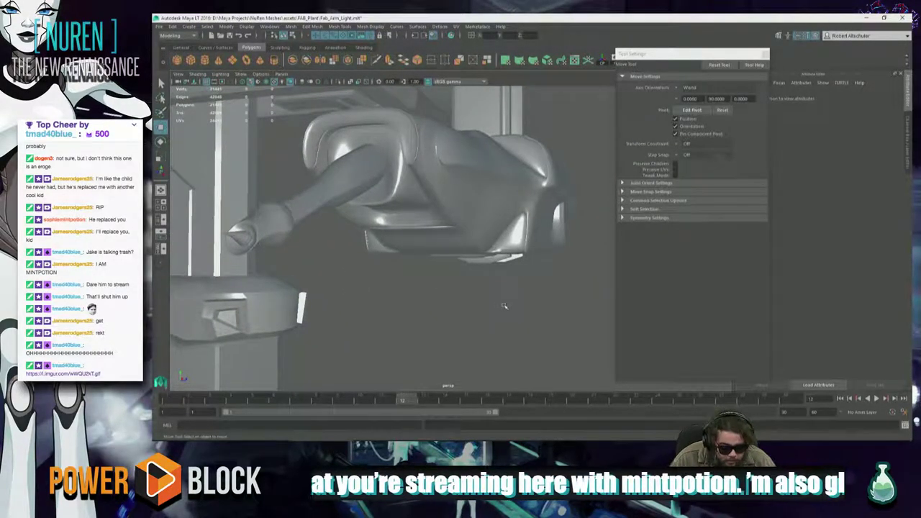
left_click_drag(477, 303, 459, 277, "alt")
left_click_drag(451, 310, 440, 318, "alt")
left_click_drag(494, 302, 489, 168, "alt")
Inspect the shell's upper recess, fork arms and side panels around the round joint for shading flaws, with the wireframe shown and hidden
left_click(464, 210)
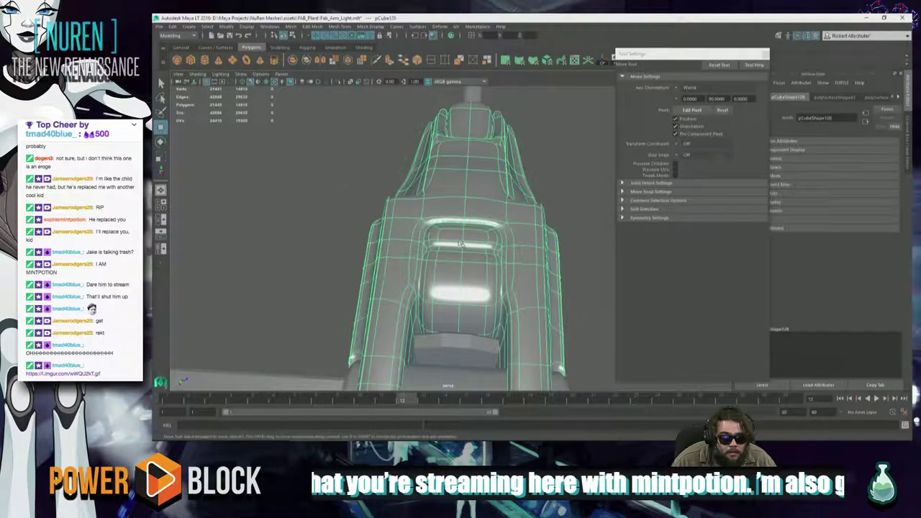
left_click_drag(464, 210, 465, 244, "alt")
left_click_drag(467, 194, 439, 267, "alt")
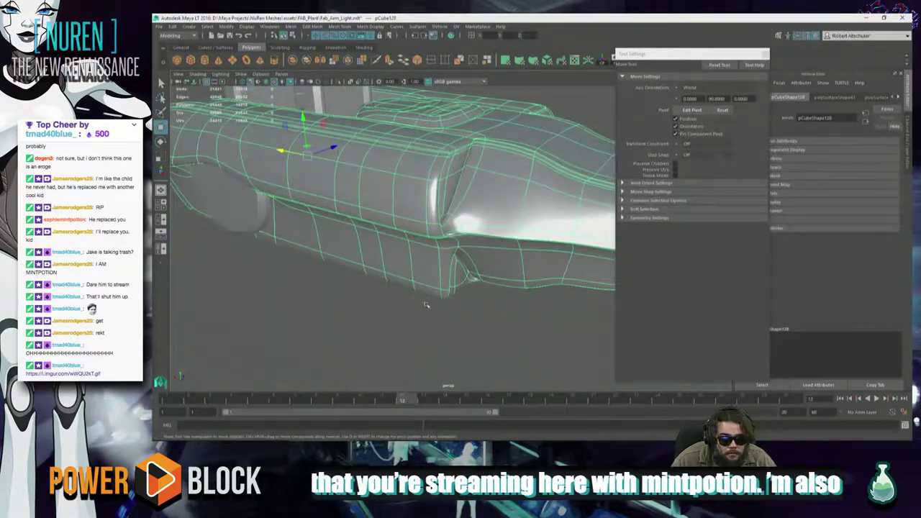
left_click(425, 305)
left_click_drag(425, 305, 408, 246, "alt")
left_click(408, 248)
left_click_drag(297, 312, 402, 338, "alt")
left_click(402, 343)
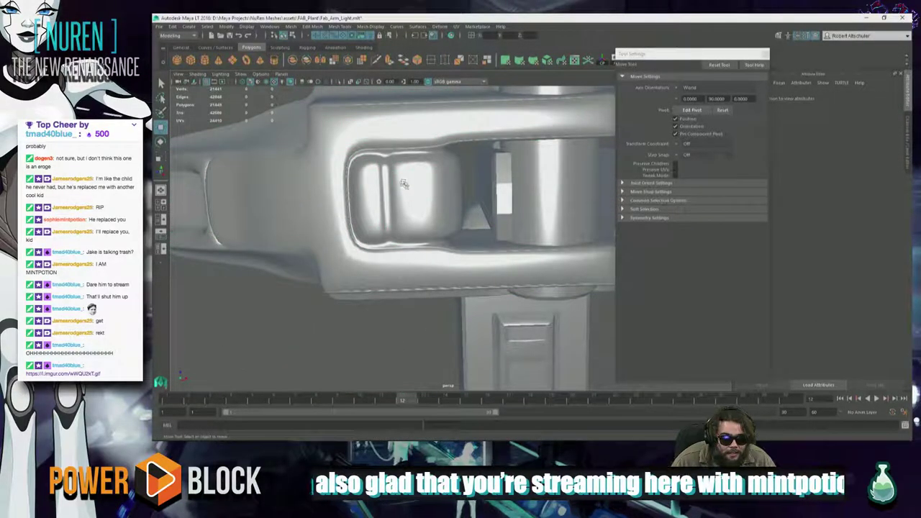
left_click_drag(404, 184, 318, 200, "alt")
left_click(387, 246)
scroll(386, 247, "down", 3)
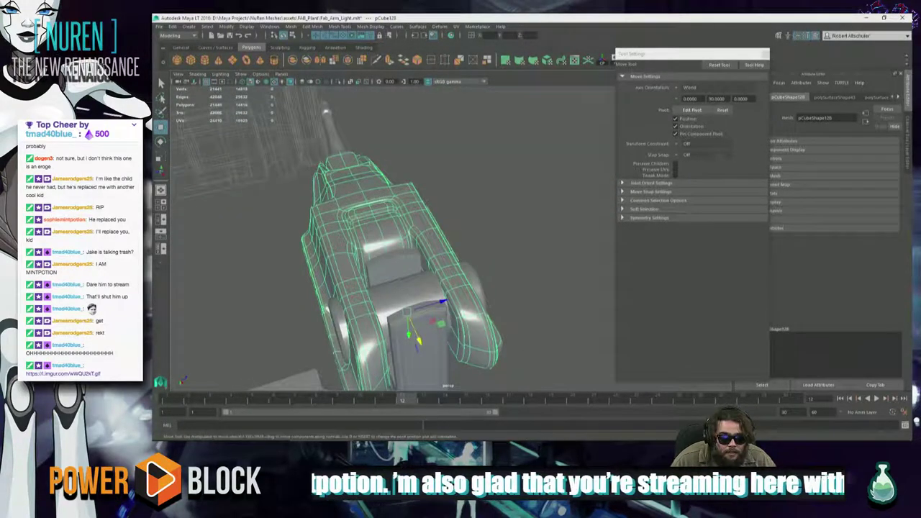
left_click(479, 254)
left_click_drag(443, 301, 496, 298, "alt")
left_click(498, 221)
left_click(510, 215)
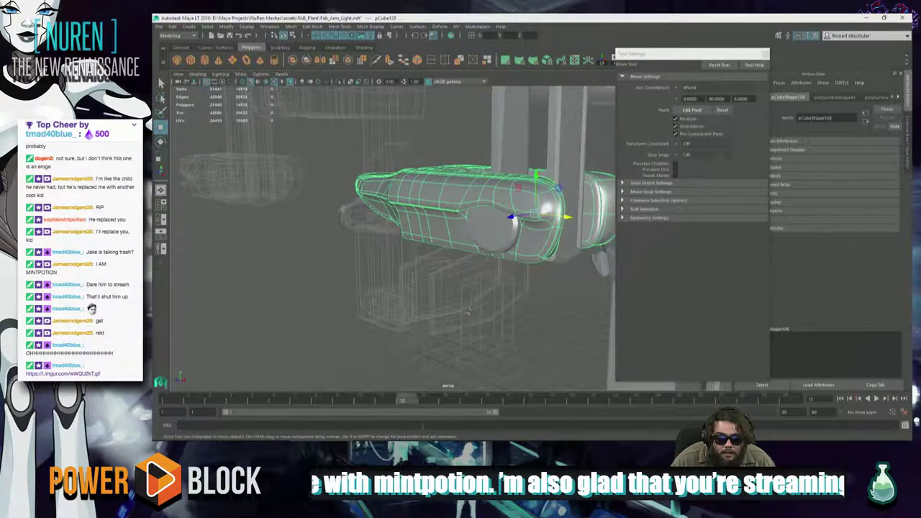
left_click_drag(469, 310, 515, 277, "alt")
left_click_drag(513, 230, 550, 210, "alt")
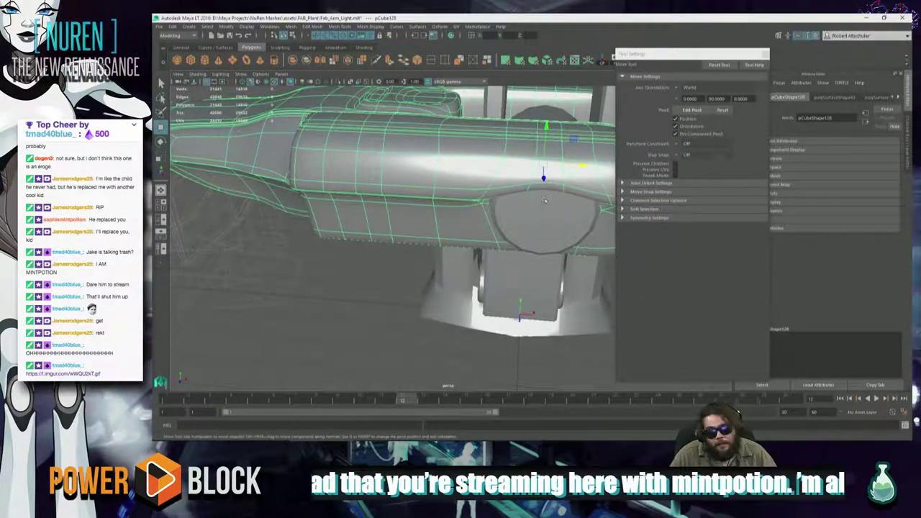
left_click_drag(546, 177, 468, 181, "alt")
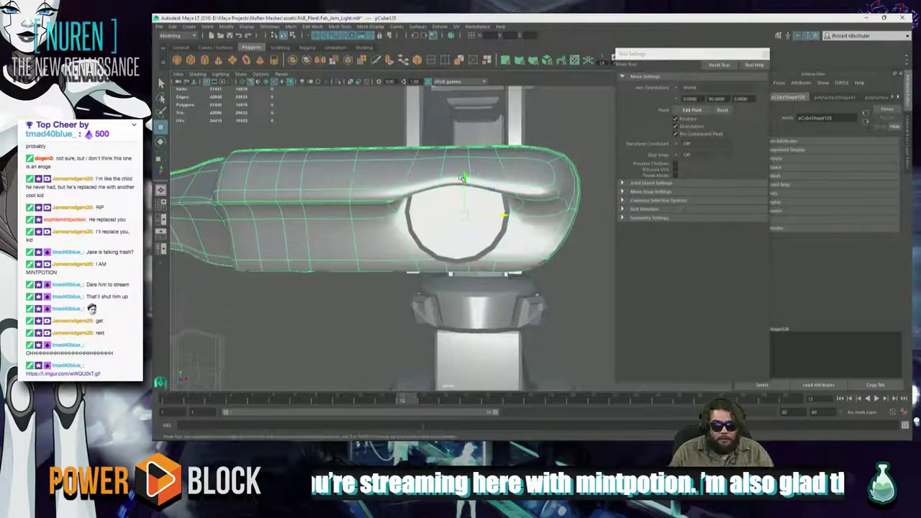
In edge mode with wireframe display, start selecting the shell edges that border the round side joint
right_click(456, 168)
right_click_drag(454, 168, 454, 146)
left_click(456, 179)
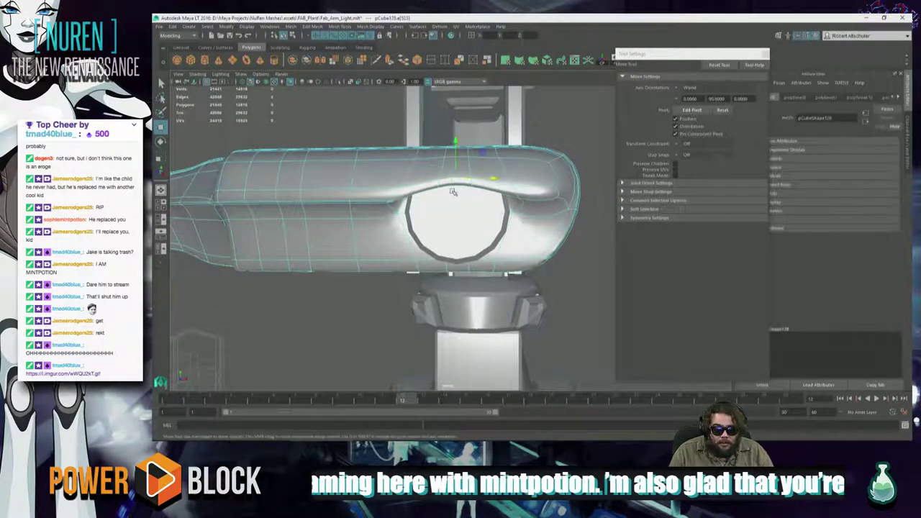
left_click_drag(460, 181, 520, 170, "alt")
right_click_drag(417, 155, 460, 144, "alt")
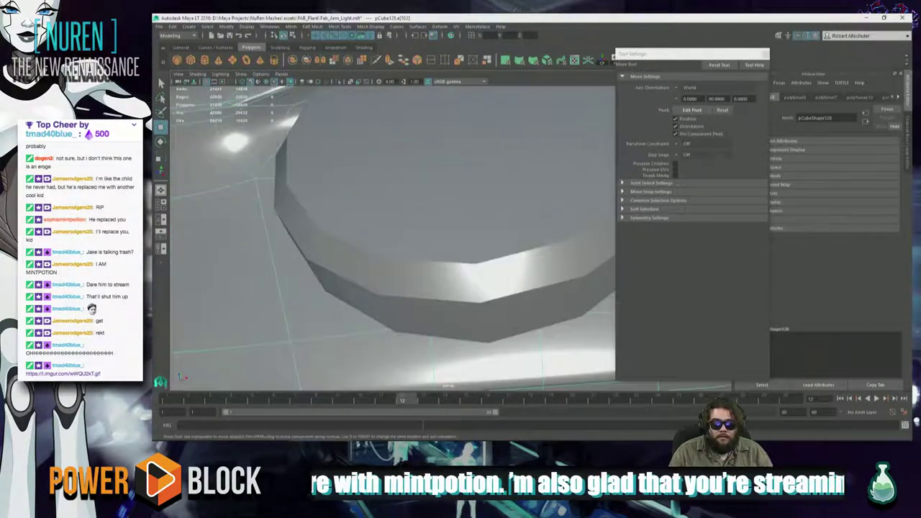
middle_click_drag(447, 126, 427, 237, "alt")
left_click_drag(426, 237, 401, 210, "alt")
key("4")
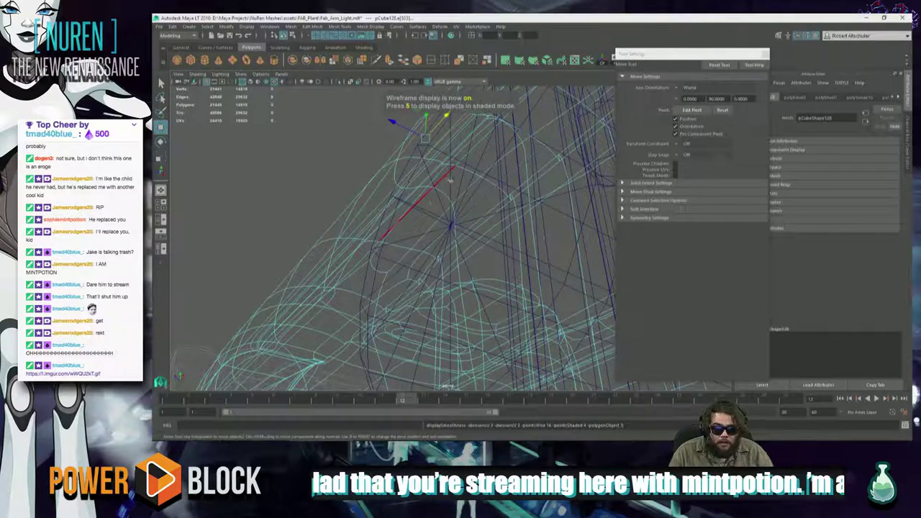
left_click_drag(450, 180, 411, 260, "alt")
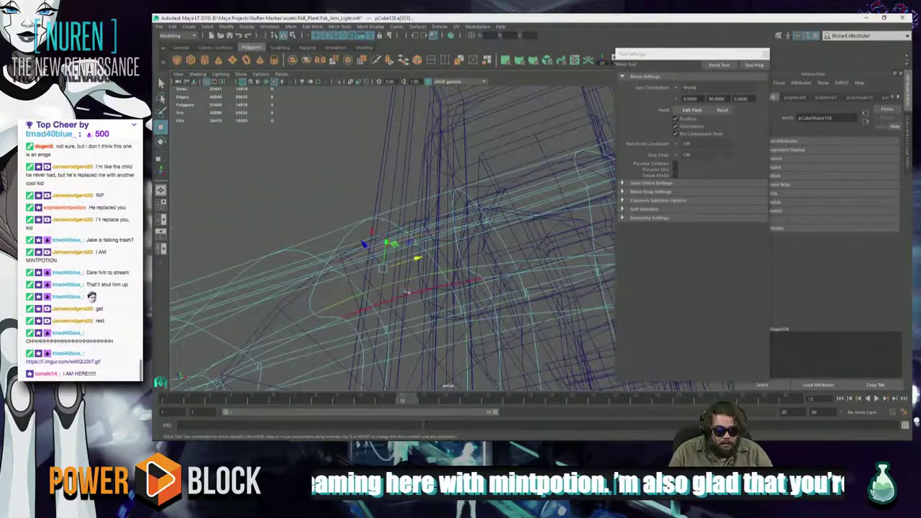
left_click_drag(408, 292, 194, 256, "alt")
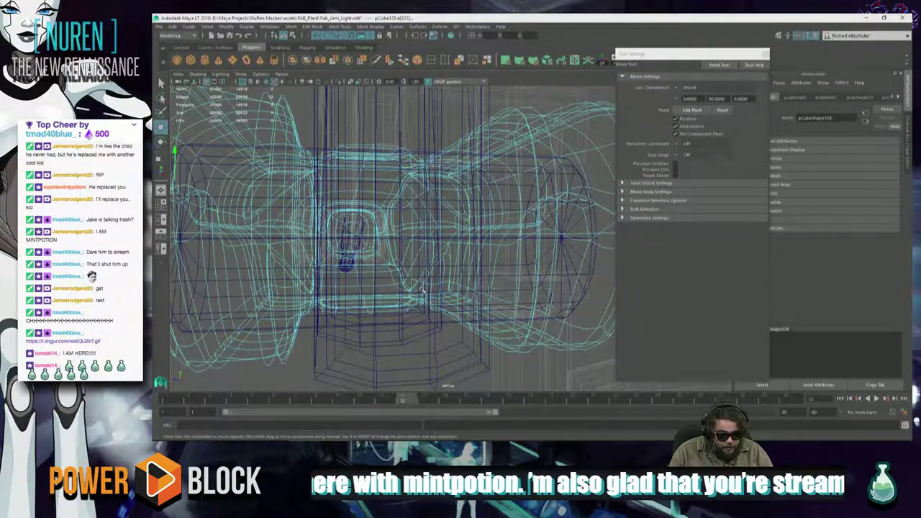
Add the matching edges around the joint on the remaining fork-arm sides to the selection and return to shaded display
left_click_drag(478, 266, 434, 238, "alt")
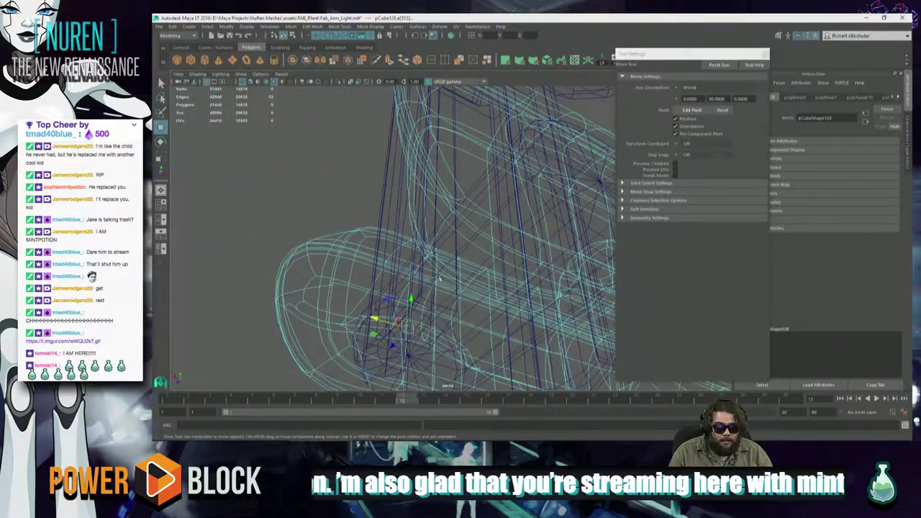
middle_click_drag(439, 278, 352, 315, "alt")
left_click_drag(463, 237, 480, 211, "alt")
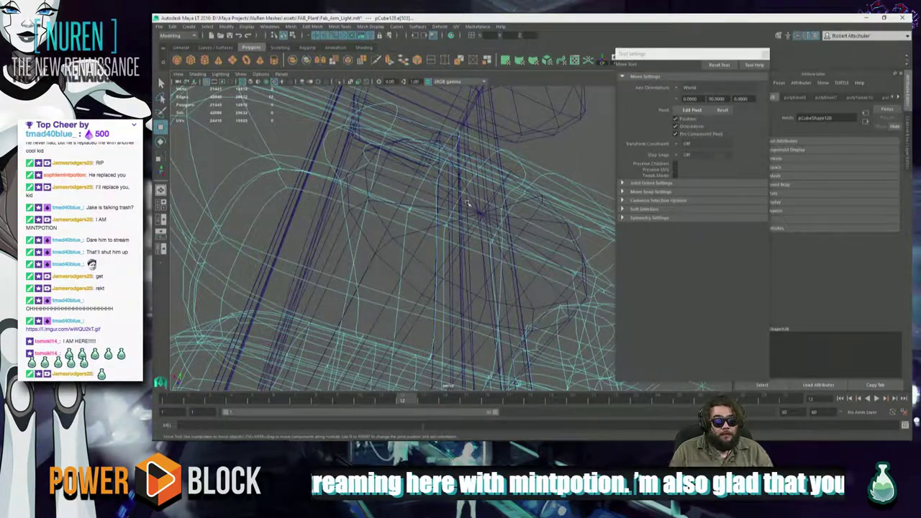
left_click_drag(470, 201, 469, 170, "alt")
left_click_drag(561, 204, 554, 252, "alt")
right_click_drag(554, 252, 637, 265, "alt")
left_click_drag(575, 262, 428, 240, "alt")
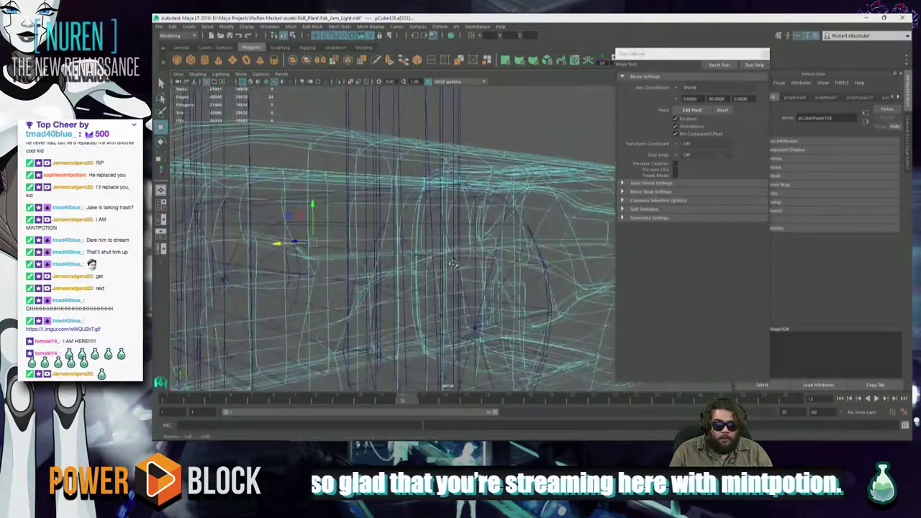
mouse_move(433, 271)
left_mouse_down("alt")
mouse_move(454, 302)
mouse_move(442, 299)
mouse_move(432, 267)
left_mouse_up("alt")
left_click_drag(362, 266, 534, 265, "alt")
right_click_drag(534, 265, 587, 280, "alt")
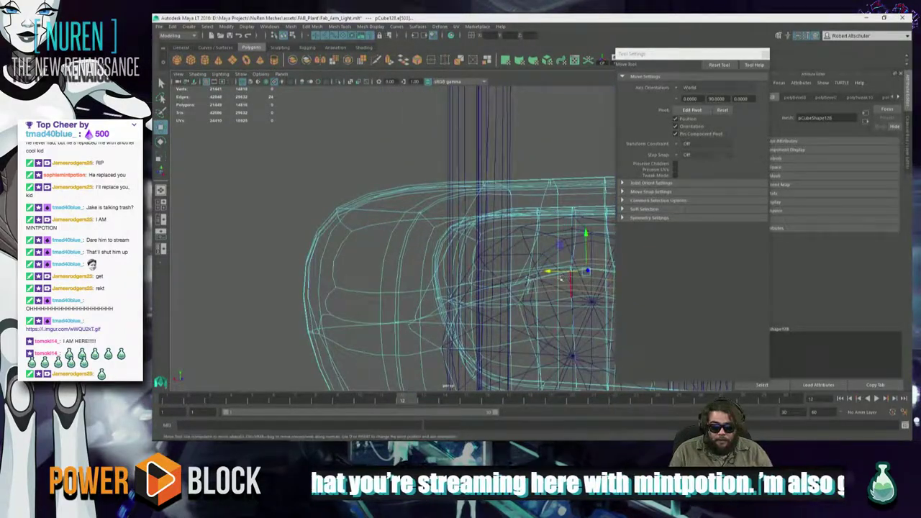
left_click_drag(561, 279, 422, 302, "alt")
key("5")
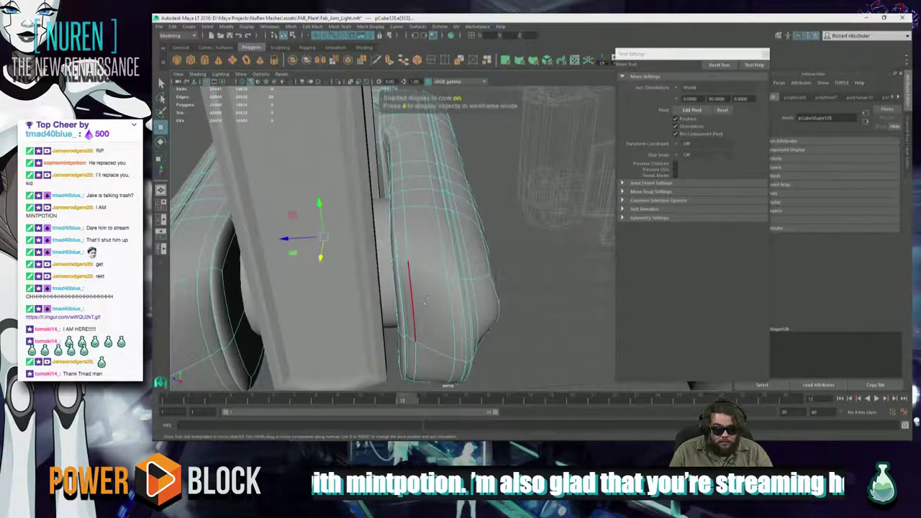
Scale the selected joint-side edges along the Z axis across both fork arms and clear the selection
key("r")
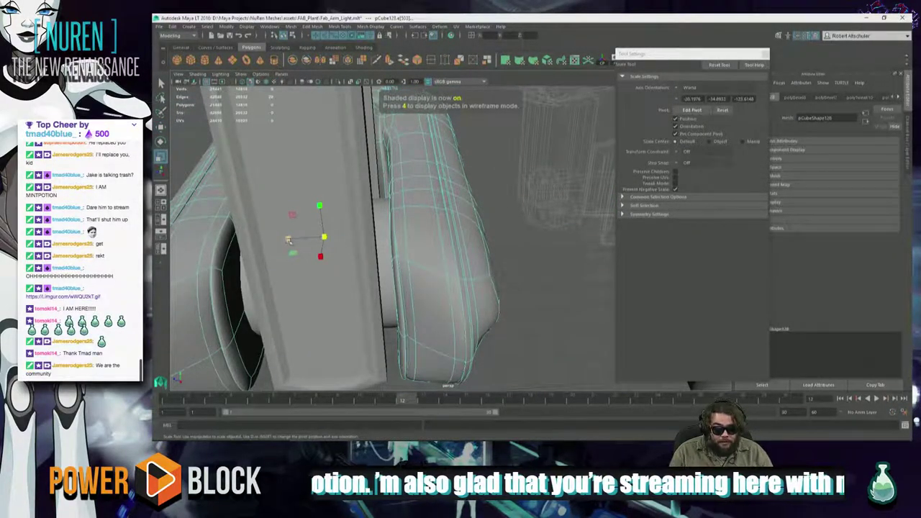
left_click_drag(288, 240, 394, 269)
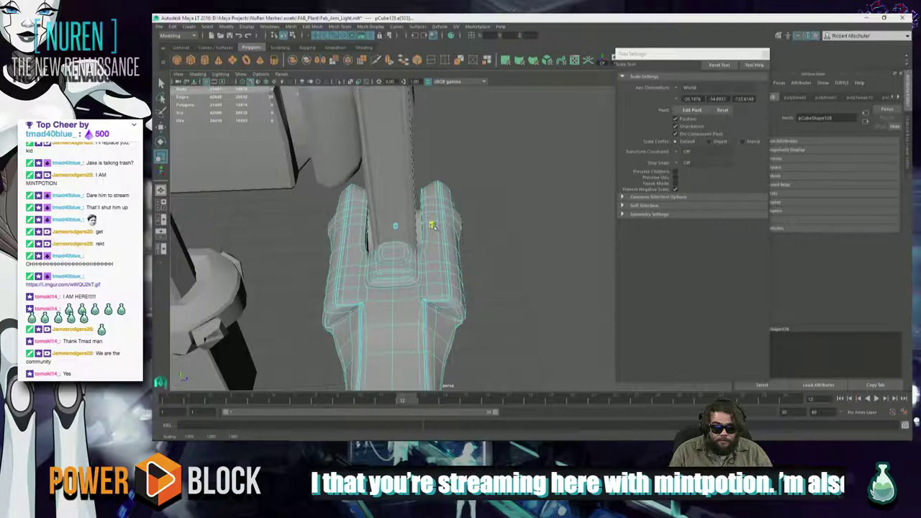
left_click_drag(444, 267, 302, 259, "alt")
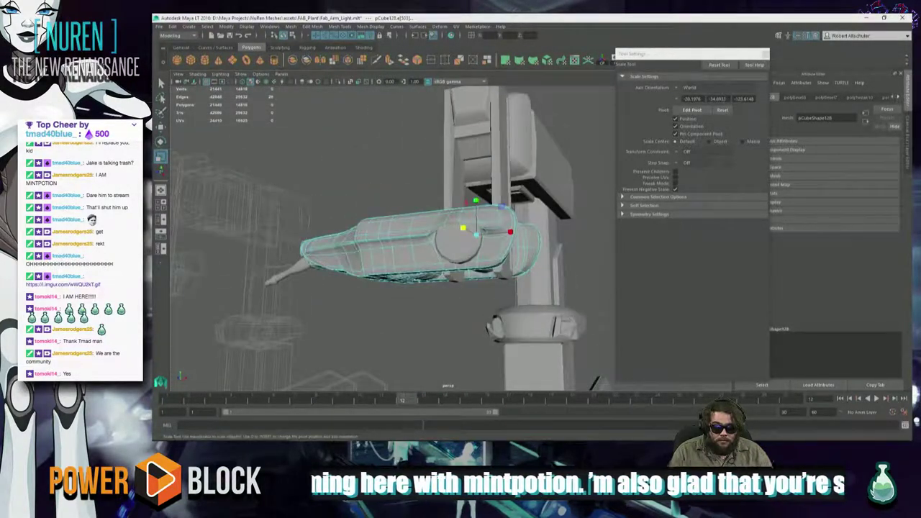
key("w")
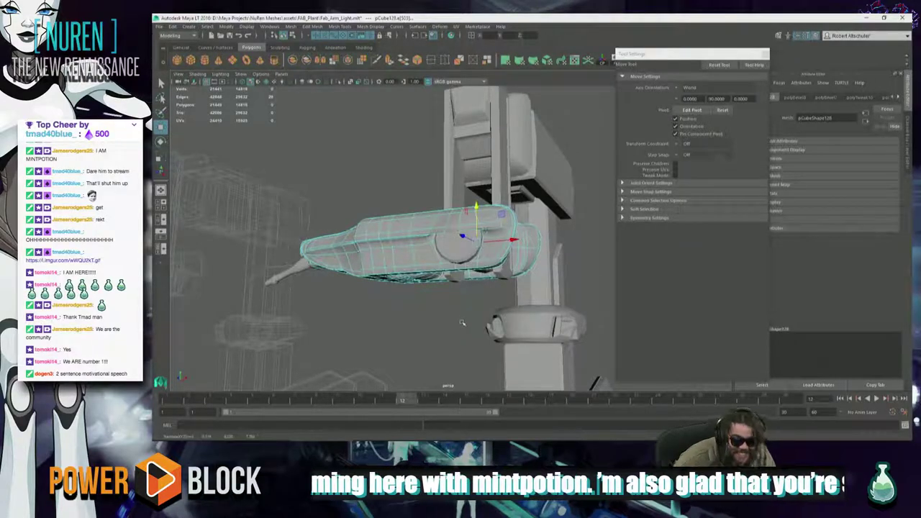
left_click(402, 317)
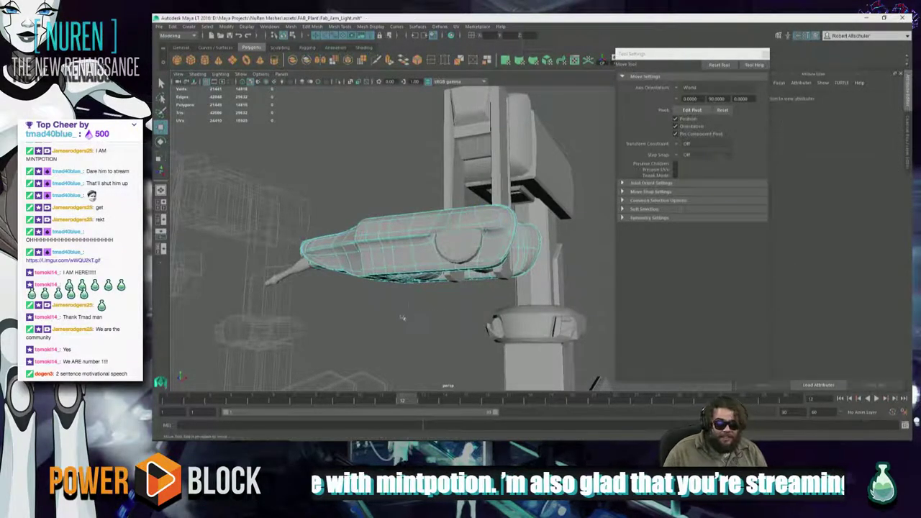
Return to object mode and select the arm shell
right_click(402, 215)
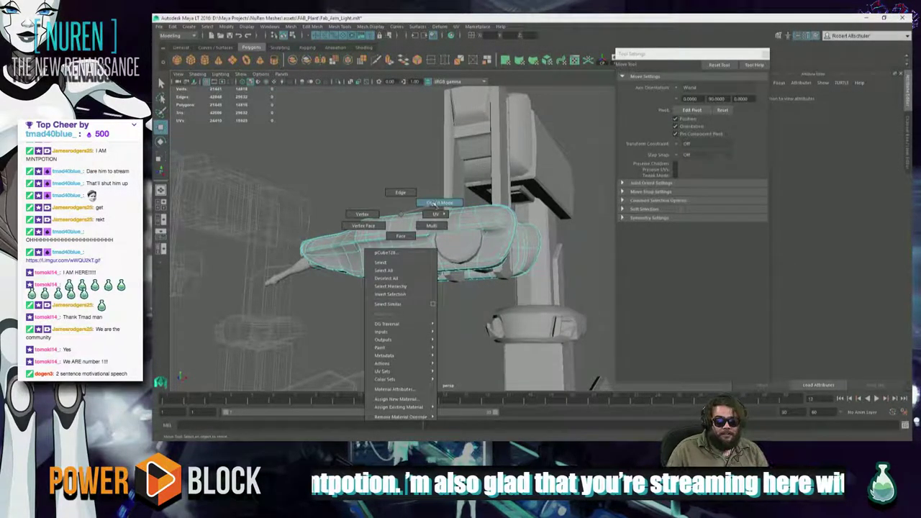
right_click_drag(434, 205, 435, 204)
left_click(378, 250)
left_click_drag(333, 320, 407, 237, "alt")
In face mode, select the row of faces on the shell's lower side panel in front of the round joint
right_click(406, 237)
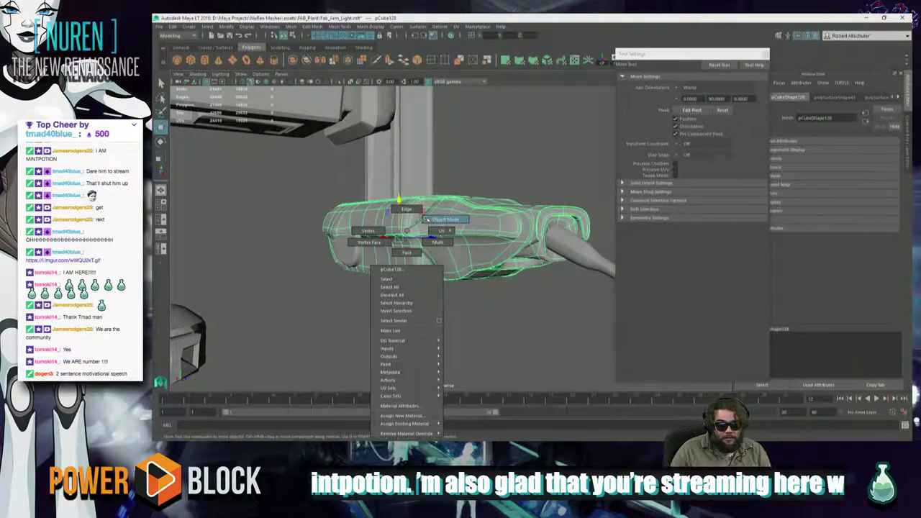
right_click_drag(406, 232, 406, 253)
mouse_move(368, 263)
left_mouse_down("alt")
mouse_move(471, 266)
mouse_move(570, 253)
mouse_move(517, 264)
mouse_move(431, 251)
mouse_move(367, 268)
left_mouse_up("alt")
scroll(561, 256, "up", 3)
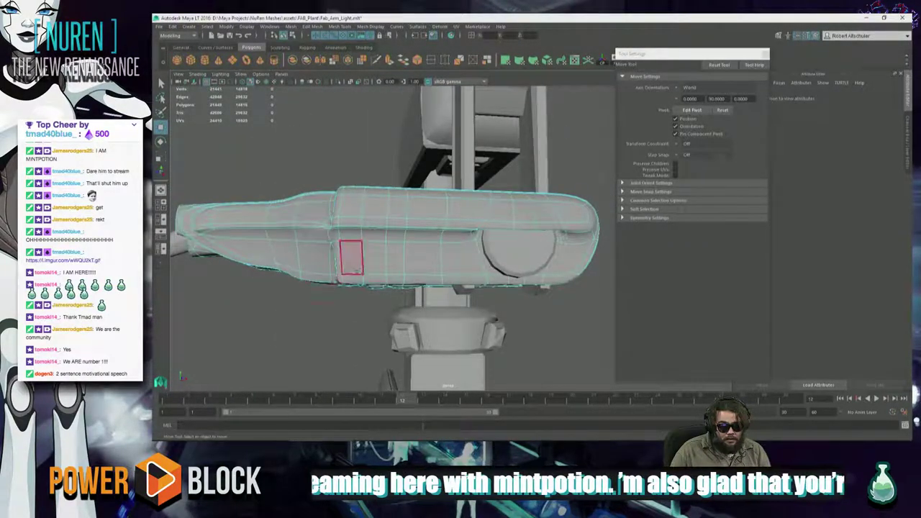
left_click(371, 265)
left_click_drag(374, 266, 353, 268, "alt")
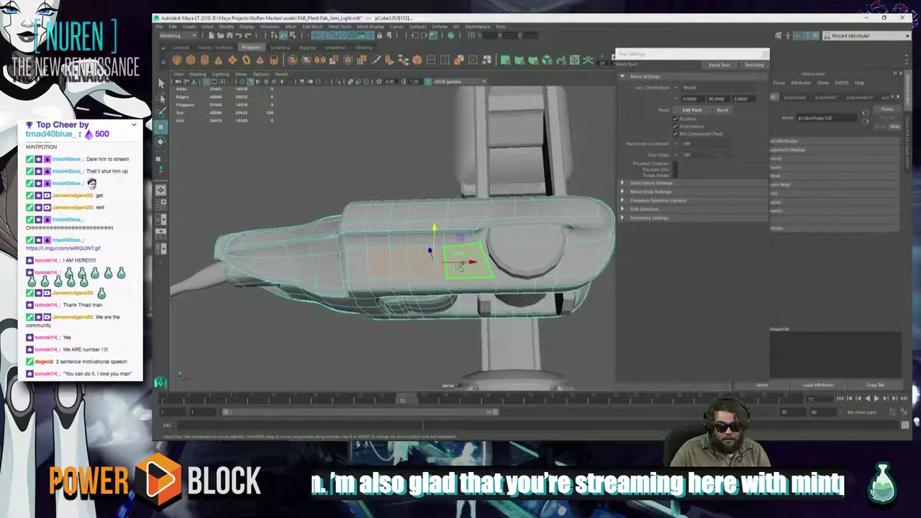
left_click_drag(458, 267, 452, 260, "alt")
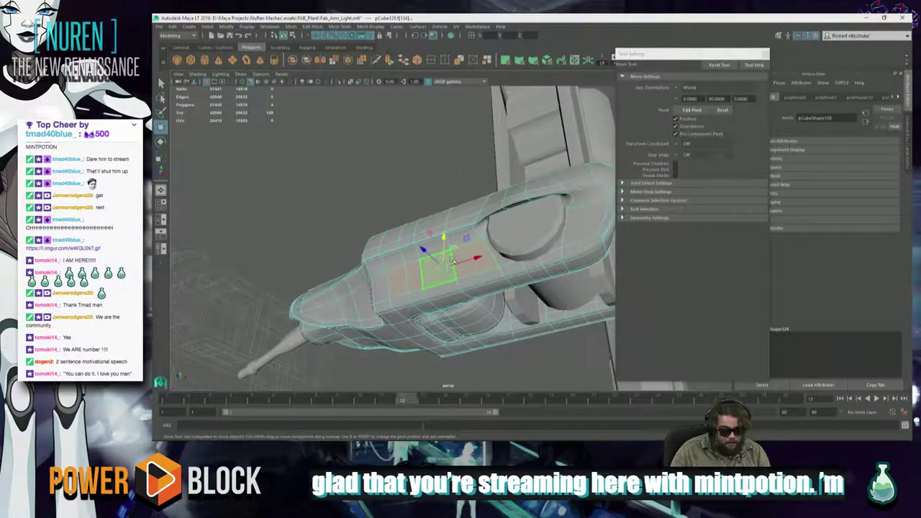
In wireframe display, add the lower side-panel faces beyond the round joint to the selection and return to smoothed shaded display
key("3")
key("4")
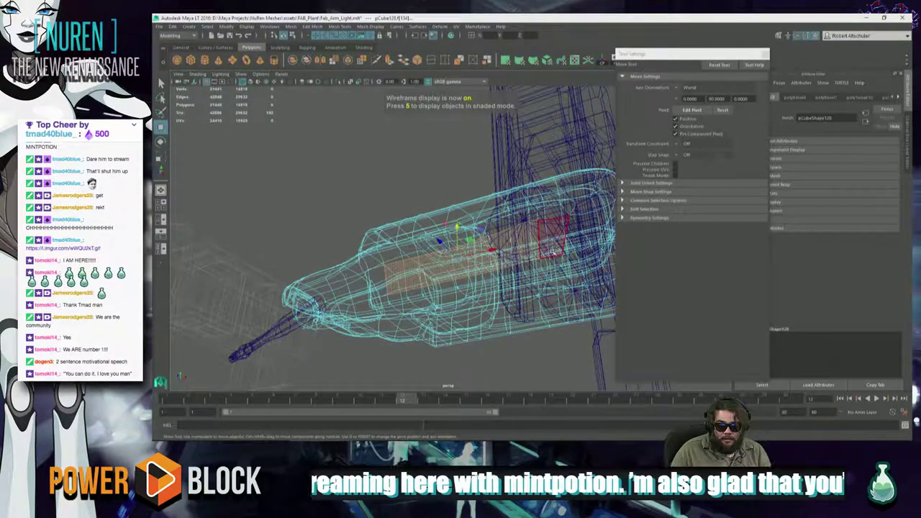
left_click(553, 252, "shift")
left_click(588, 238, "shift")
left_click_drag(588, 239, 313, 281, "alt")
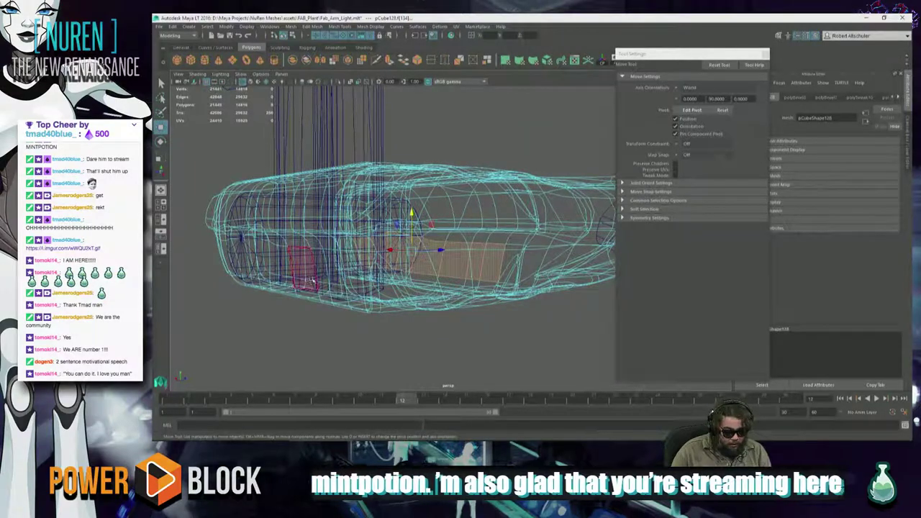
key("4")
key("3")
key("1")
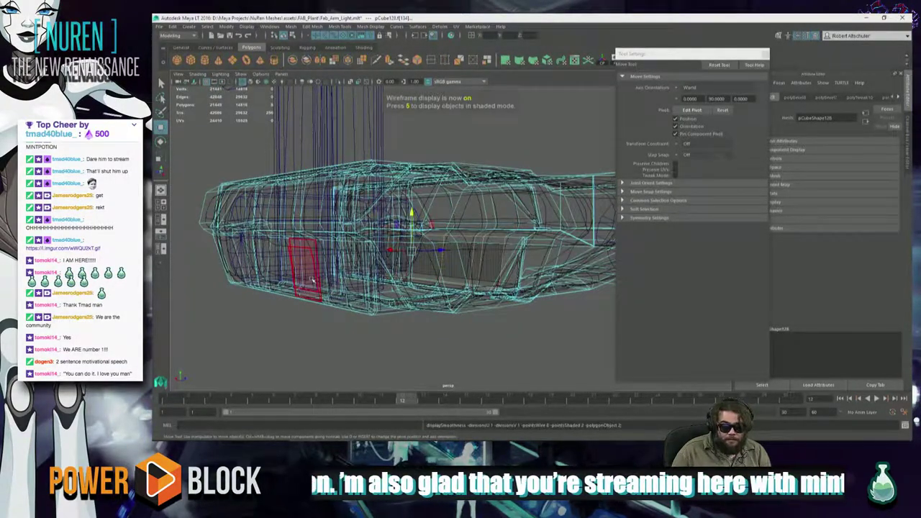
key("3")
key("5")
Add the matching lower side-panel faces in front of and behind the round joint on the shell's opposite side to the selection
left_click_drag(312, 280, 405, 278, "alt")
scroll(281, 280, "up", 3)
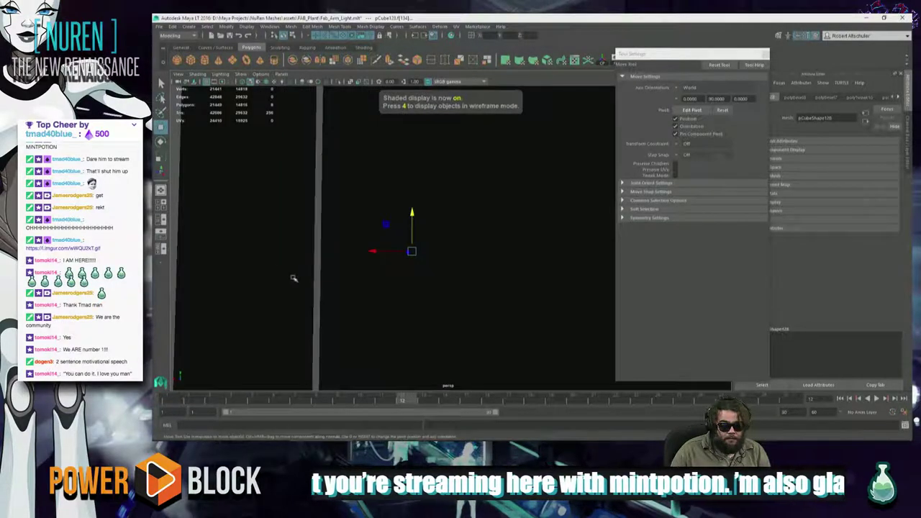
scroll(295, 278, "down", 3)
scroll(294, 278, "up", 1)
middle_click_drag(294, 278, 362, 243, "alt")
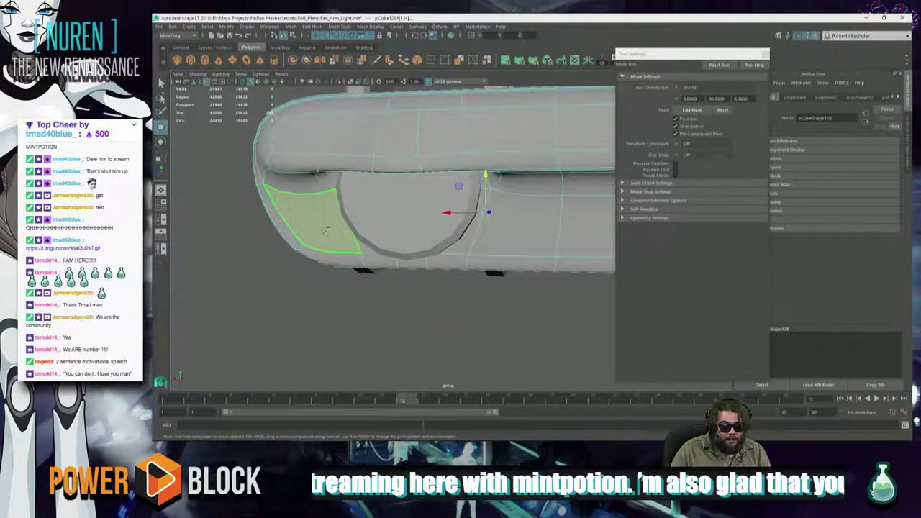
scroll(350, 237, "up", 3)
scroll(370, 226, "down", 3)
left_click_drag(370, 226, 358, 234, "alt")
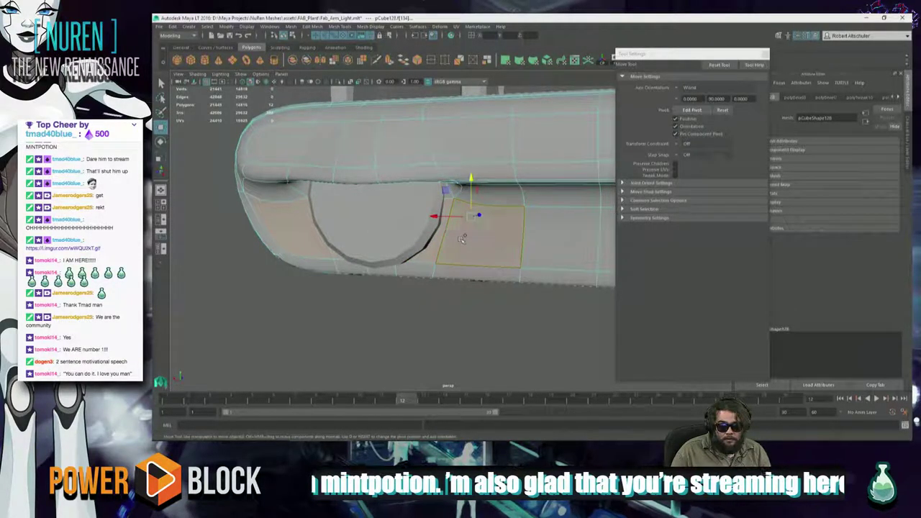
left_click(539, 233, "shift")
middle_click_drag(491, 234, 290, 233, "alt")
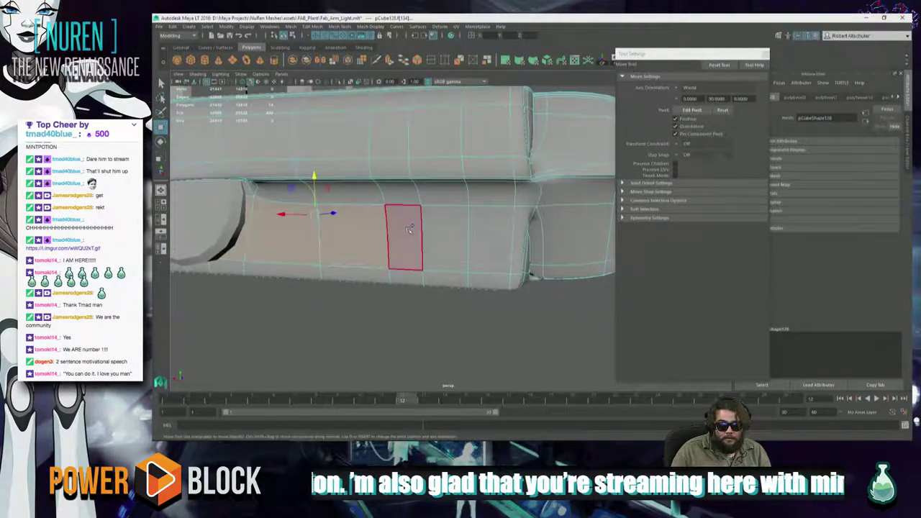
left_click(446, 231, "shift")
Extrude the selected side-panel faces twice, scaling the extruded faces inward to inset the panels around the round joint
left_click_drag(446, 231, 283, 244, "alt")
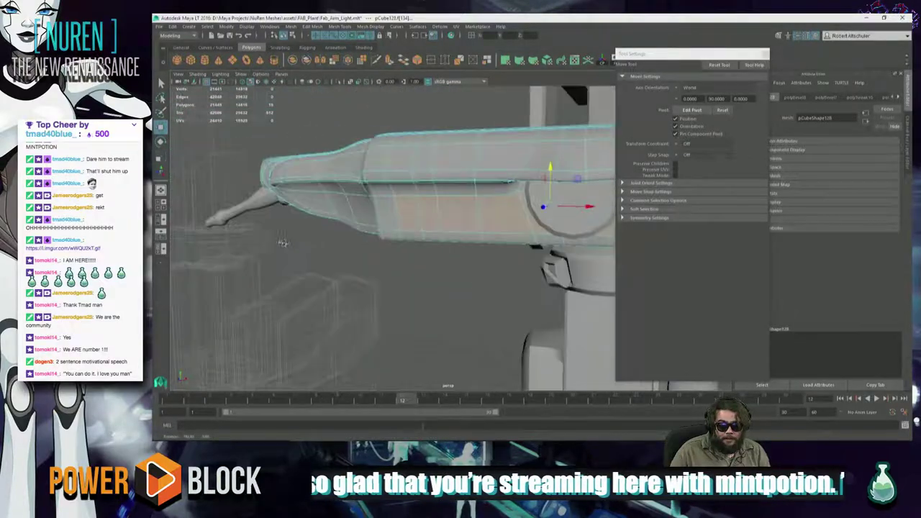
mouse_move(354, 244)
left_mouse_down("alt")
mouse_move(292, 242)
mouse_move(366, 238)
left_mouse_up("alt")
left_click_drag(512, 193, 435, 208, "alt")
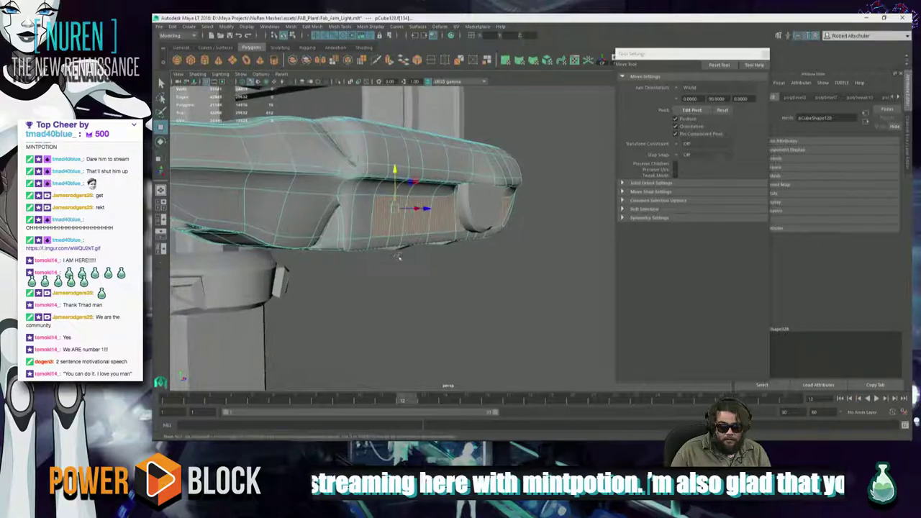
right_click_drag(444, 210, 443, 235, "shift")
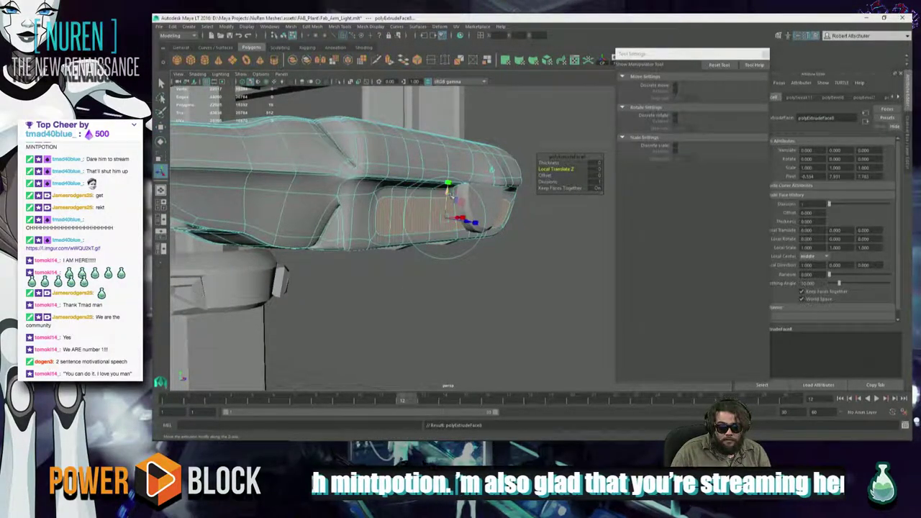
left_click_drag(435, 225, 523, 163, "alt")
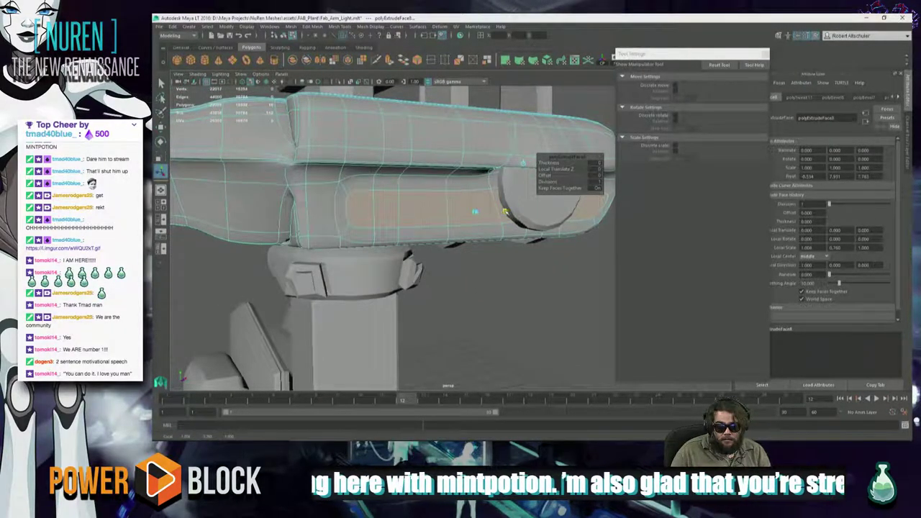
left_click_drag(501, 211, 451, 218, "alt")
left_click_drag(471, 167, 496, 241, "alt")
key("w")
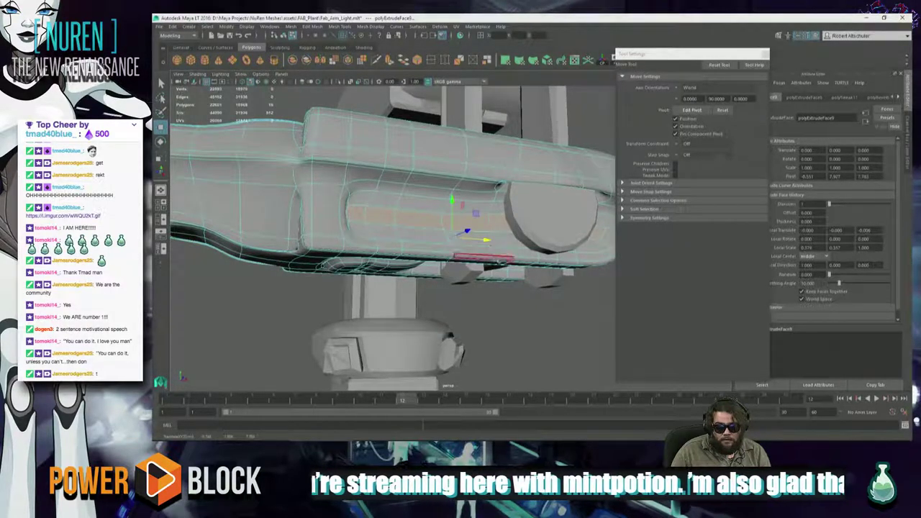
Return the arm shell to object mode and clear the selection
right_click(473, 223)
right_click_drag(483, 213, 509, 212)
left_click(547, 309)
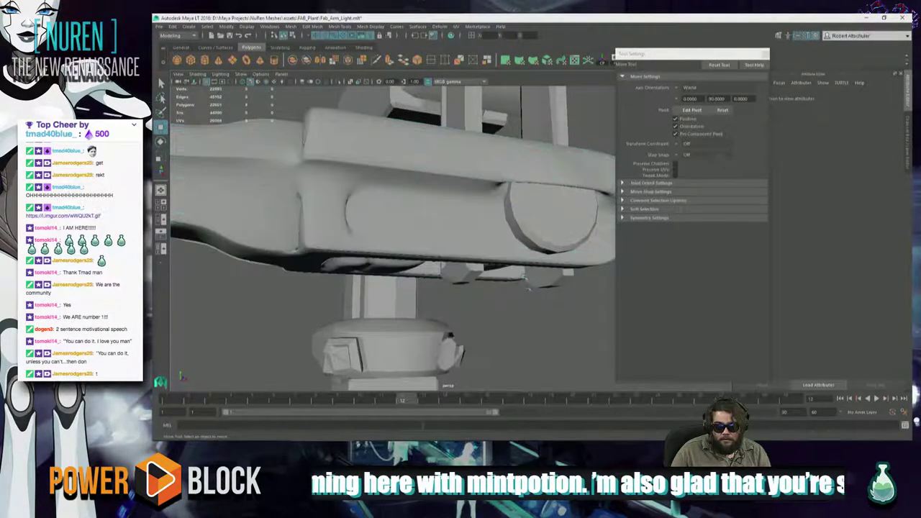
Examine the arm shell's inset side panels, underside and round joint from several angles
scroll(547, 308, "down", 2)
left_click_drag(547, 306, 361, 307, "alt")
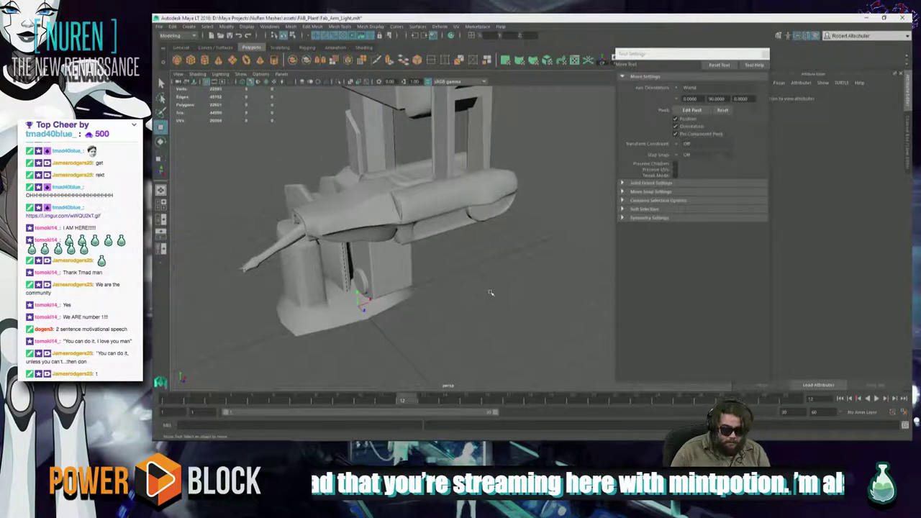
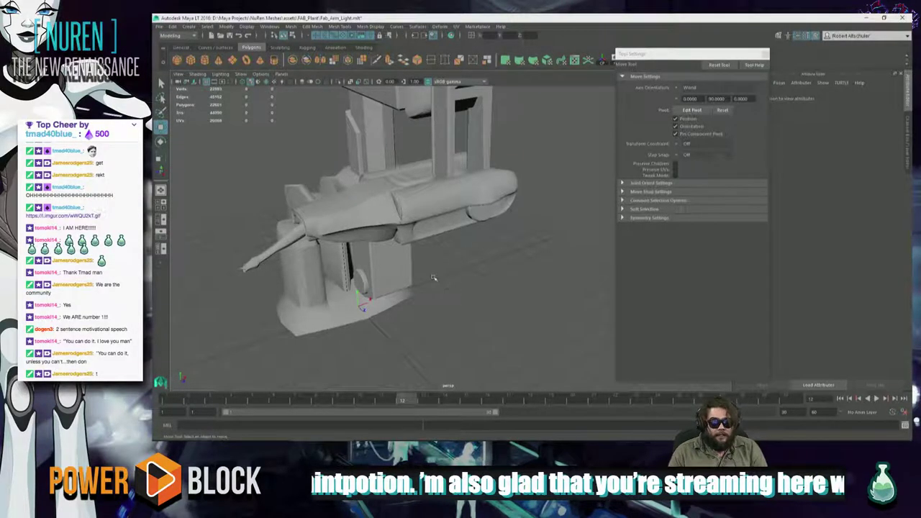
left_click(434, 234)
left_click(437, 255)
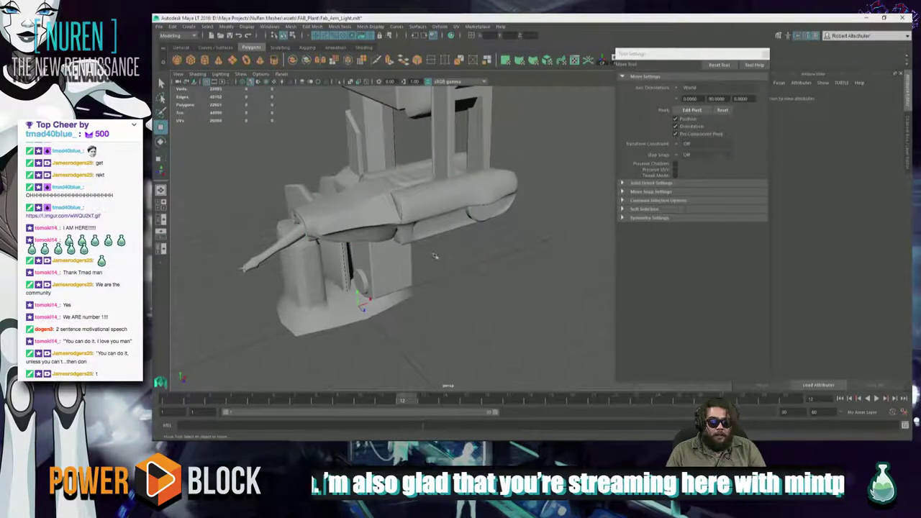
left_click_drag(436, 254, 680, 209, "alt")
left_click_drag(392, 266, 400, 289, "alt")
right_click_drag(400, 289, 579, 301, "alt")
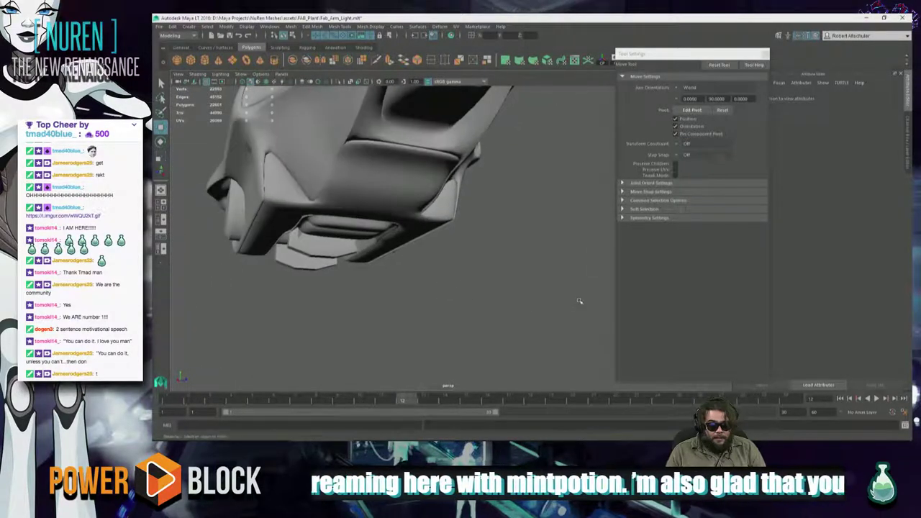
left_click_drag(318, 266, 364, 317, "alt")
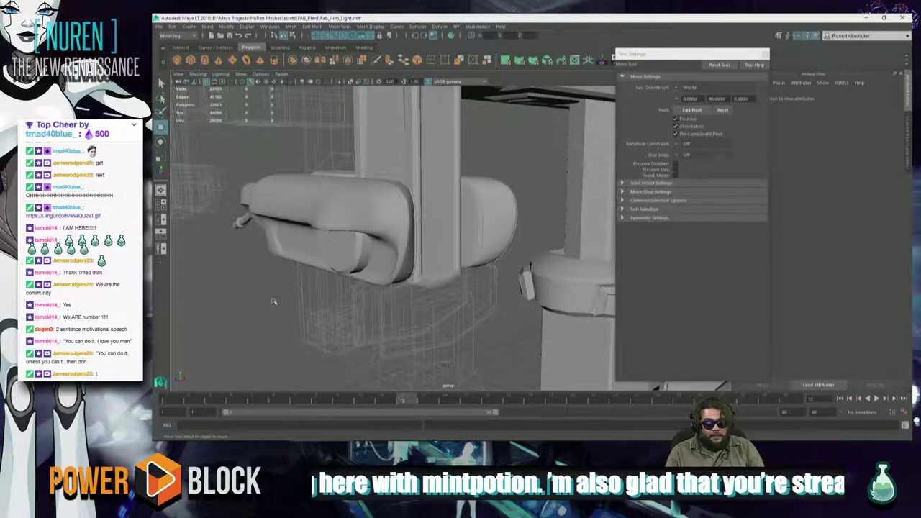
left_click(286, 199)
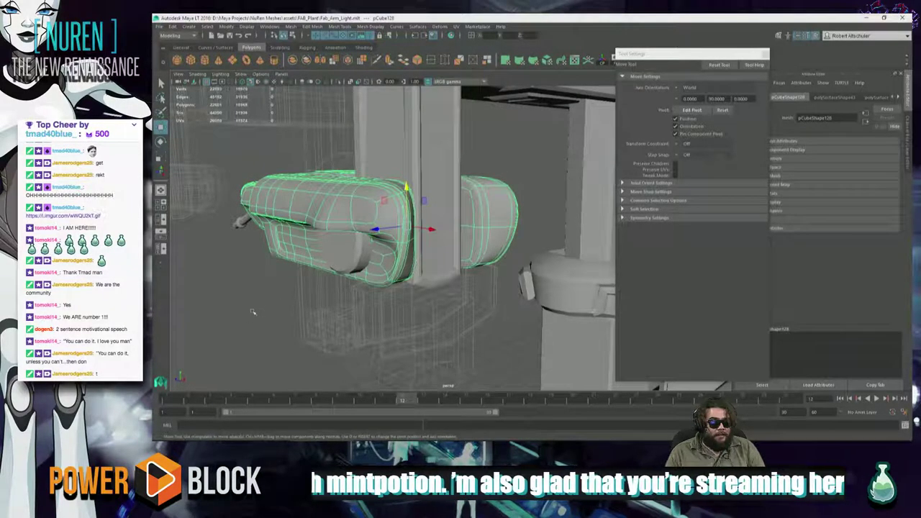
left_click_drag(252, 311, 360, 299, "alt")
left_click(453, 298)
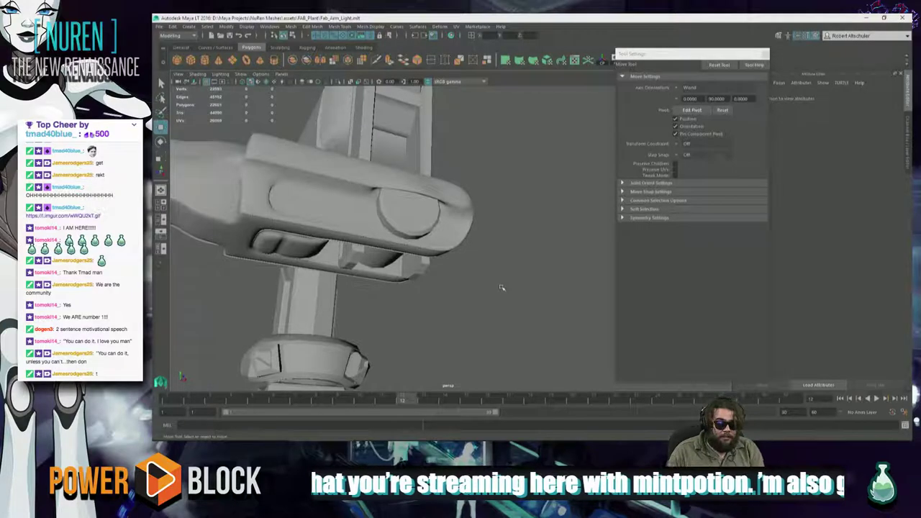
Select the round joint cylinder and turn on its smooth mesh preview
left_click(426, 219)
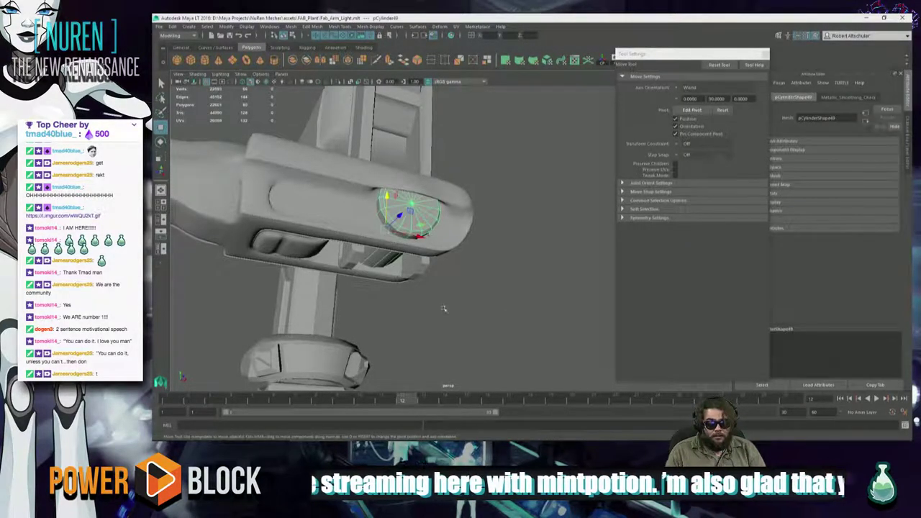
left_click_drag(496, 304, 394, 220, "alt")
key("3")
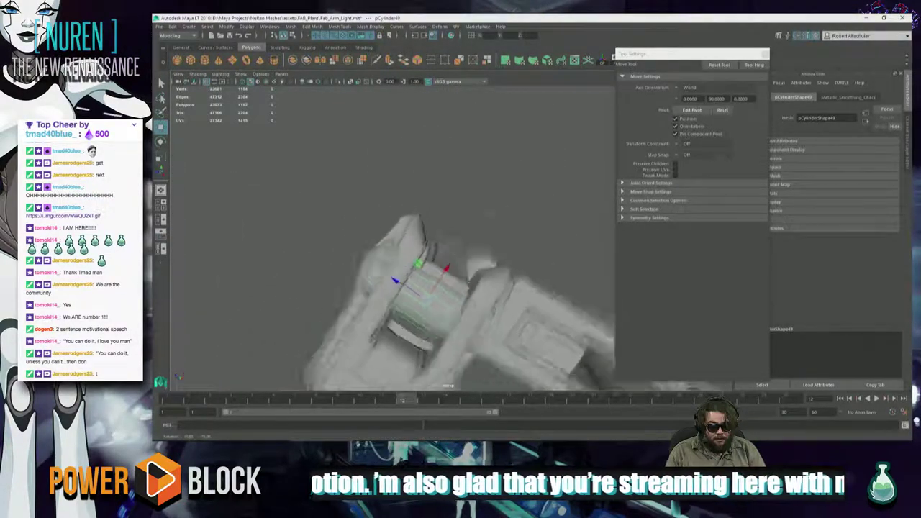
left_click_drag(418, 255, 357, 292, "alt")
scroll(367, 276, "up", 5)
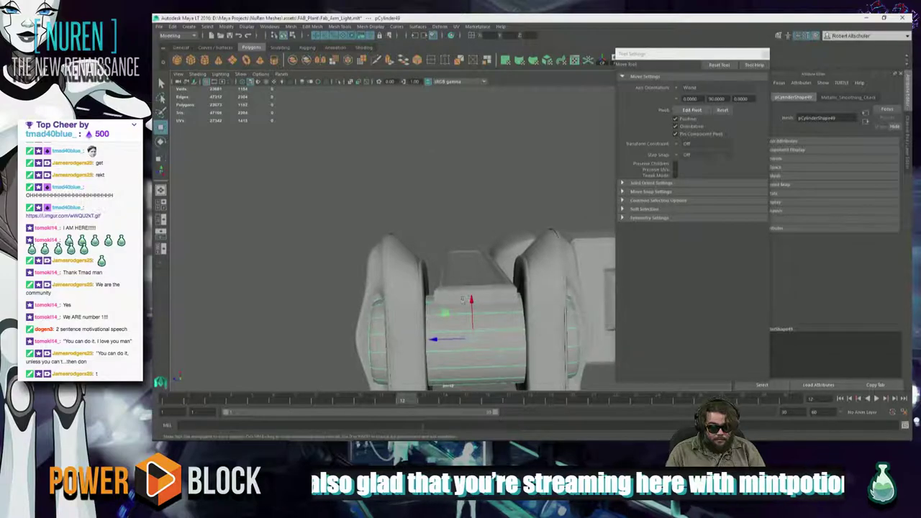
In edge mode, insert edge loops around the middle of the joint cylinder's central section with the Insert Edge Loop Tool
right_click(477, 262)
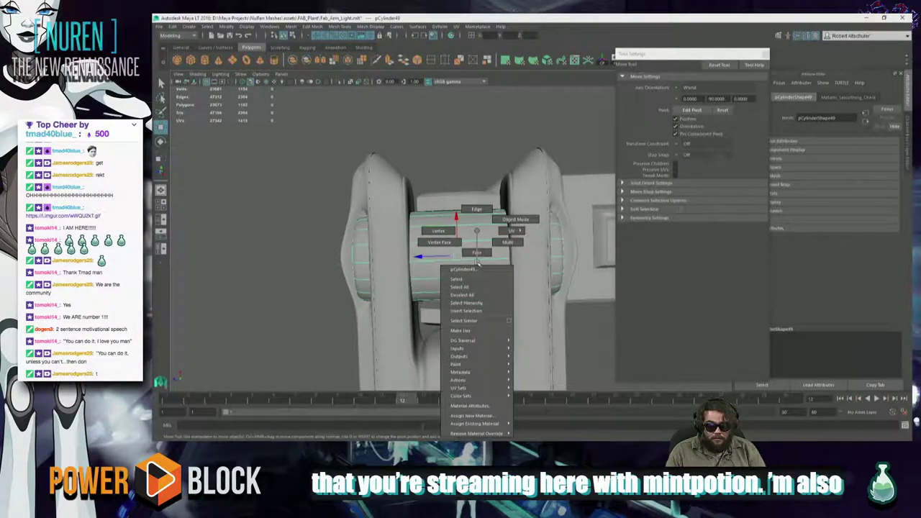
left_click(476, 209)
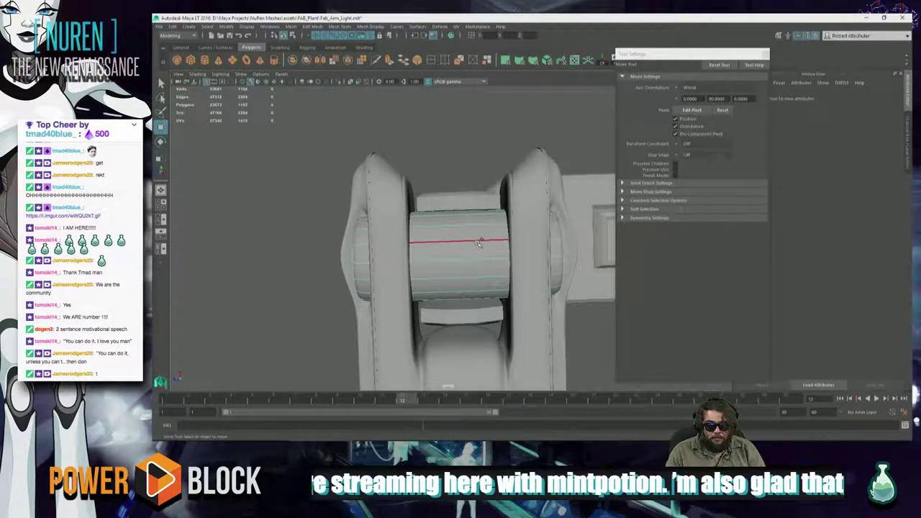
left_click(478, 241)
right_click(476, 242, "shift")
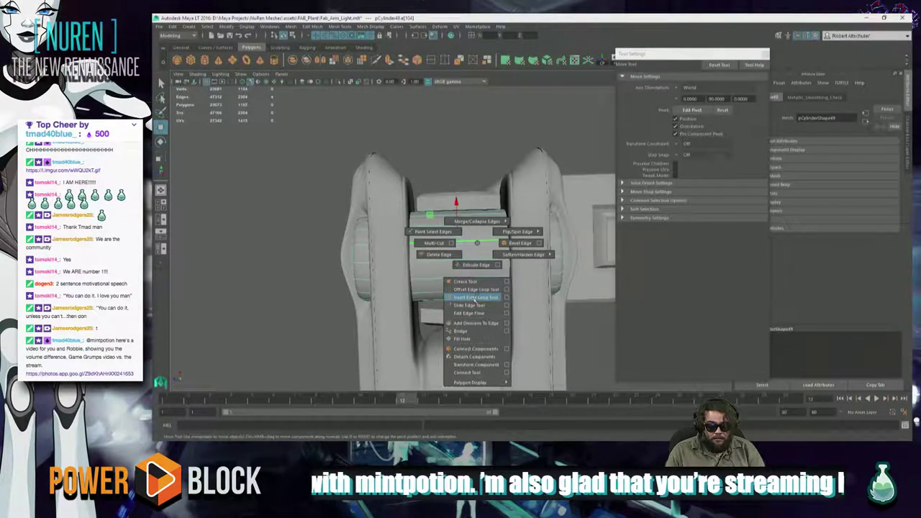
left_click(474, 297)
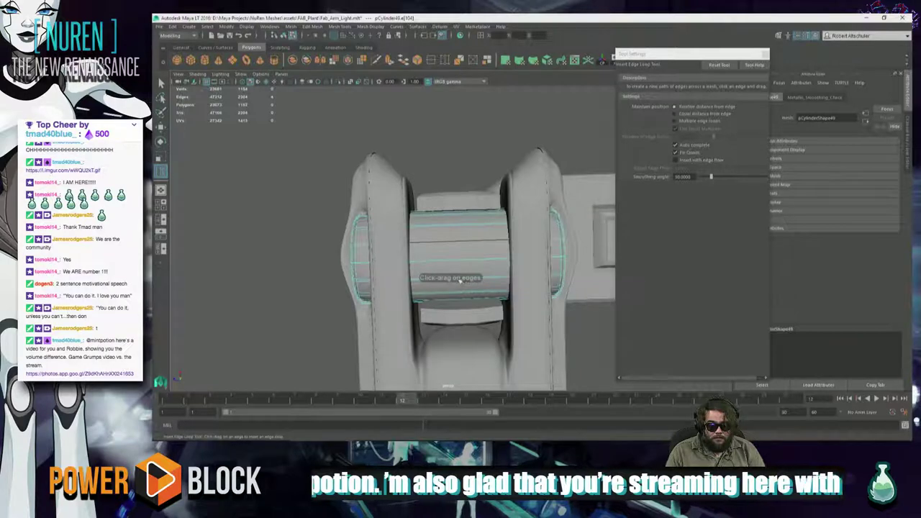
left_click(459, 272)
left_click_drag(456, 262, 505, 262)
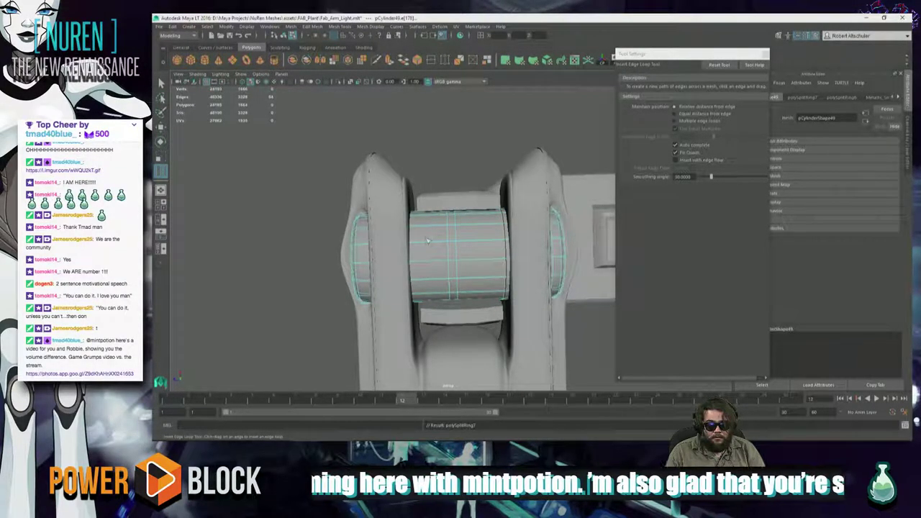
Insert supporting edge loops around the joint cylinder's central section close to both of its ends
left_click_drag(429, 242, 374, 274)
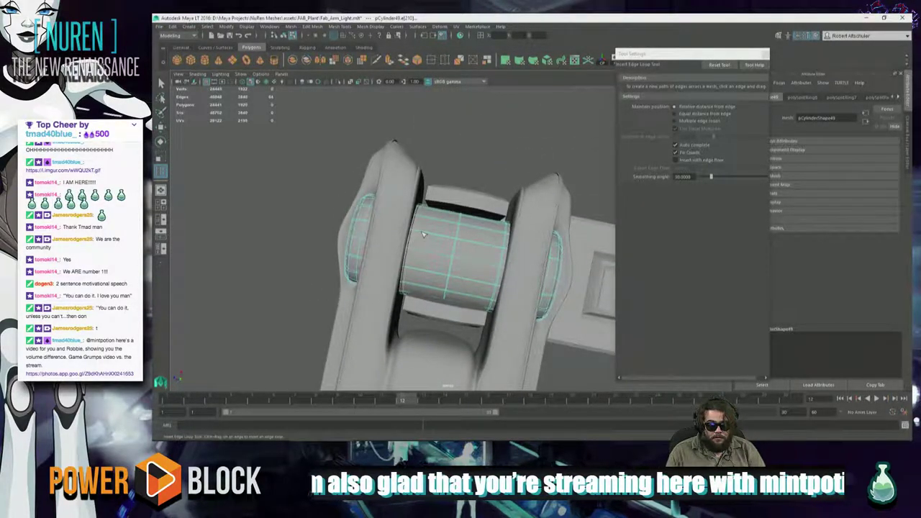
left_click_drag(423, 235, 426, 234)
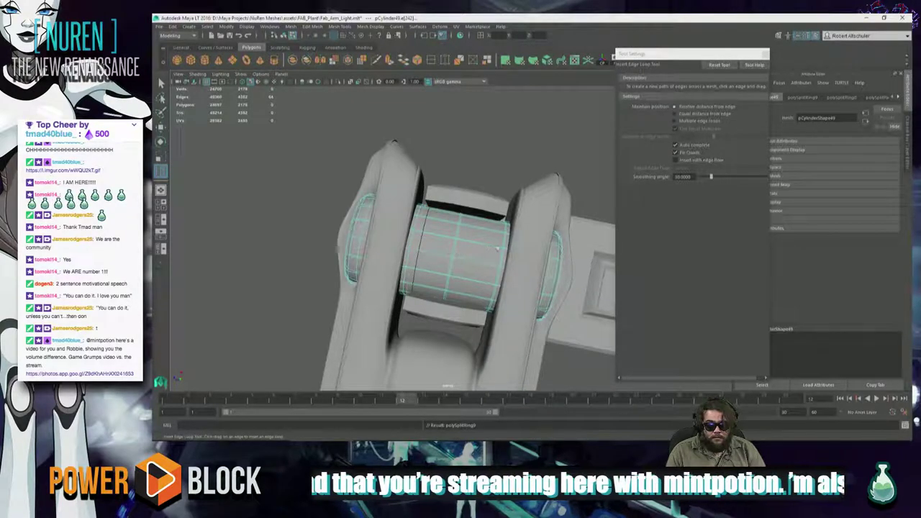
left_click_drag(497, 247, 501, 250)
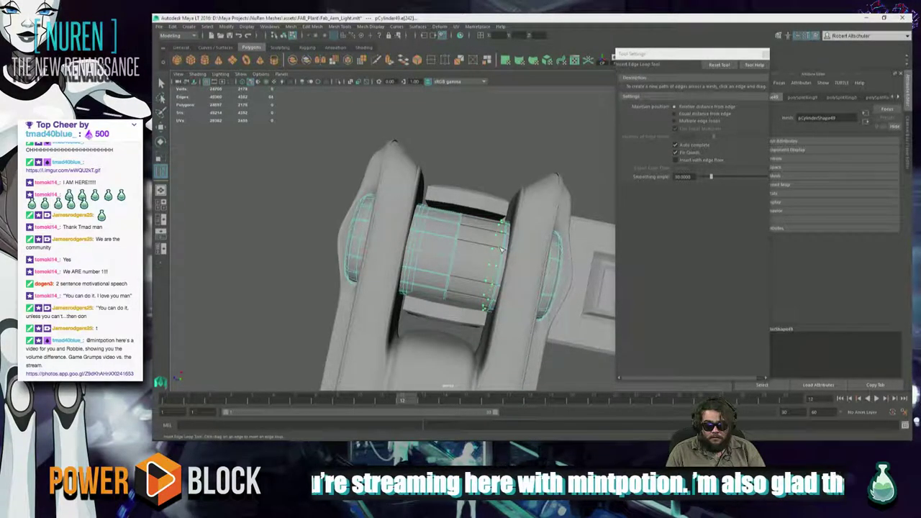
left_click_drag(453, 296, 397, 296, "alt")
right_click_drag(397, 296, 574, 308, "alt")
left_click_drag(573, 308, 557, 282, "alt")
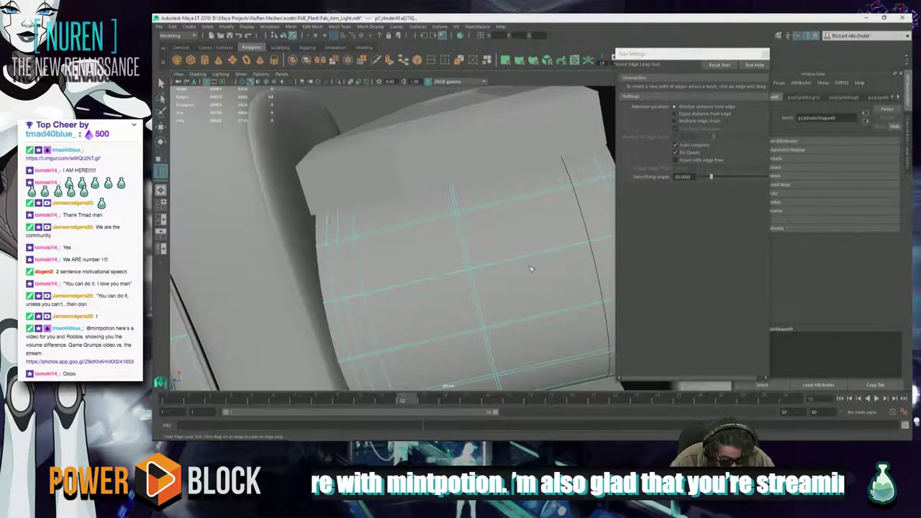
Switch to the web browser and bring up the Twitch stream chat page
key("alt+Tab")
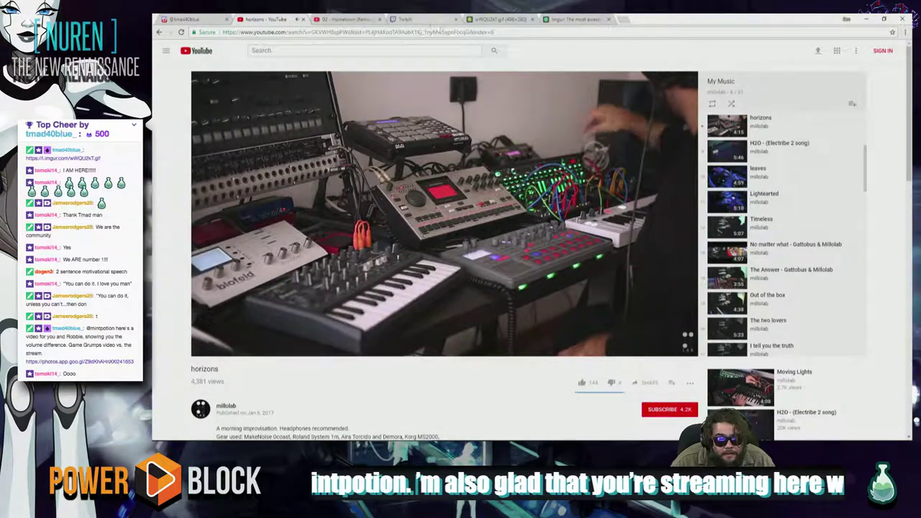
left_click(509, 21)
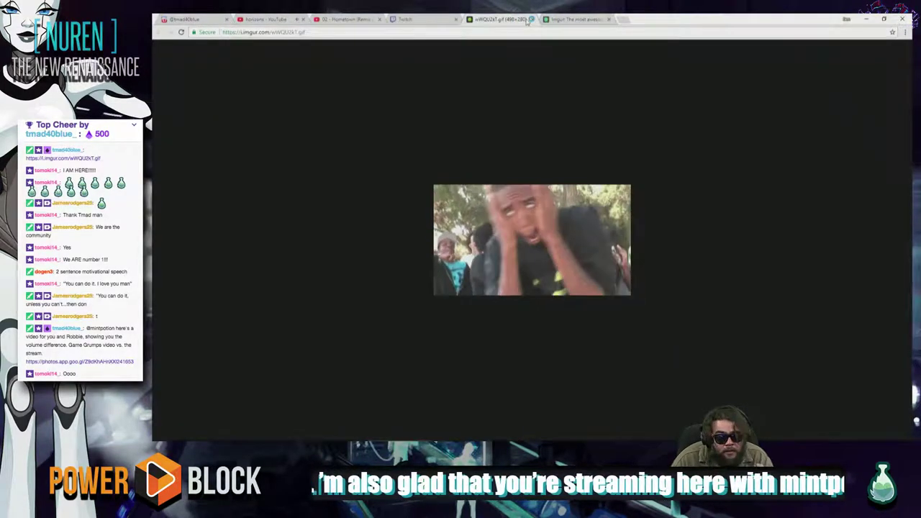
left_click(425, 17)
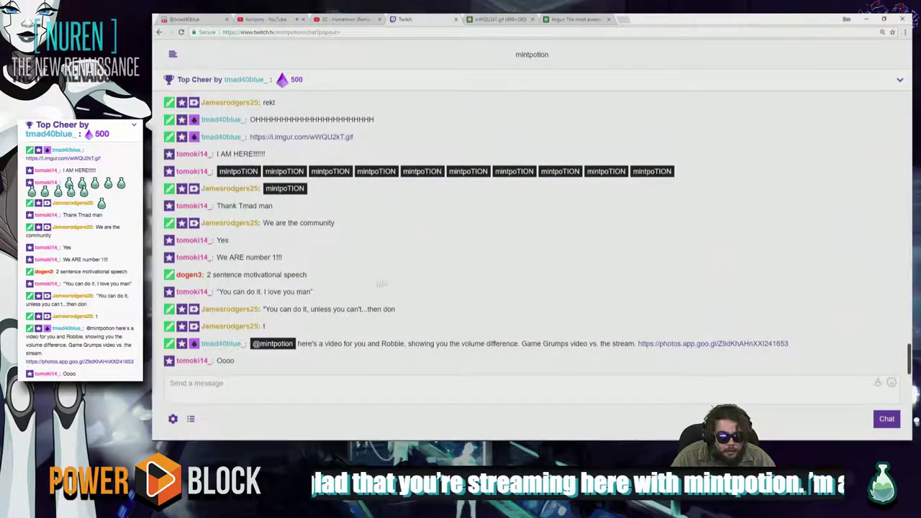
Open the shared Google Photos link posted in the chat, view the volume comparison clip, and close its page
left_click(674, 344)
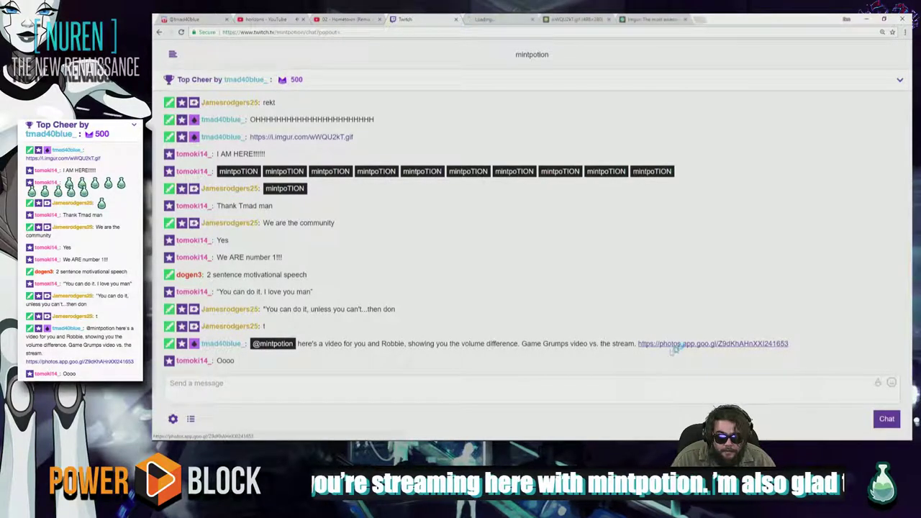
left_click(504, 18)
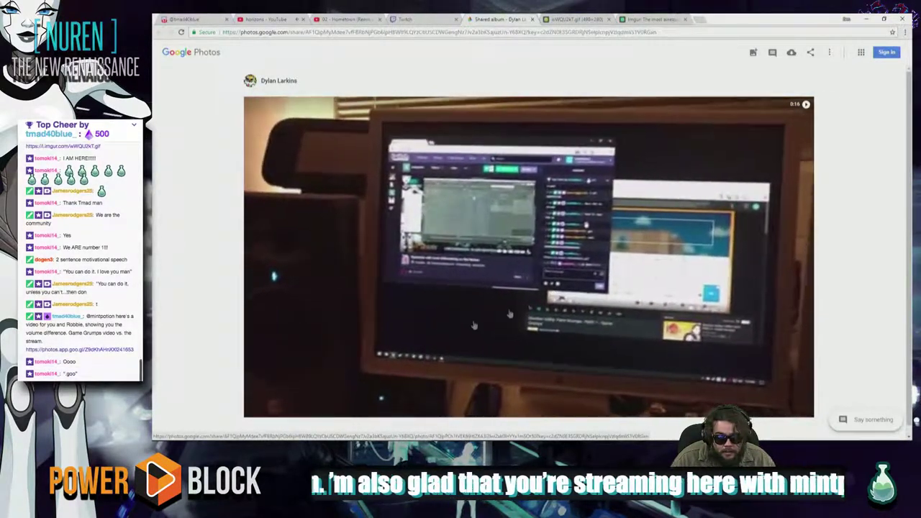
scroll(483, 322, "down", 1)
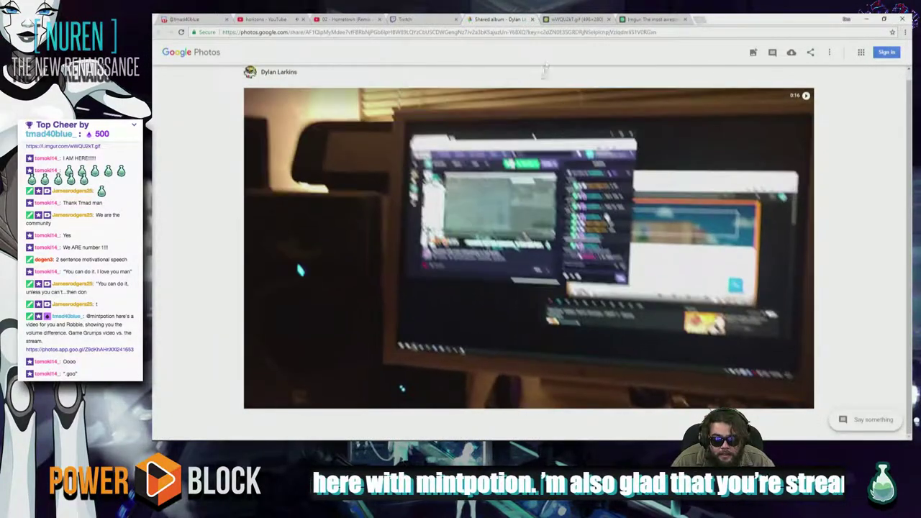
left_click(532, 19)
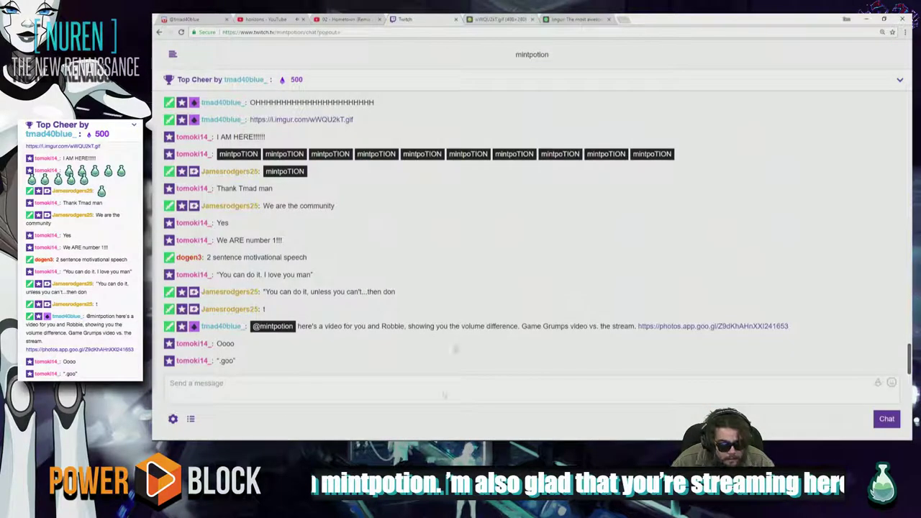
left_click(349, 397)
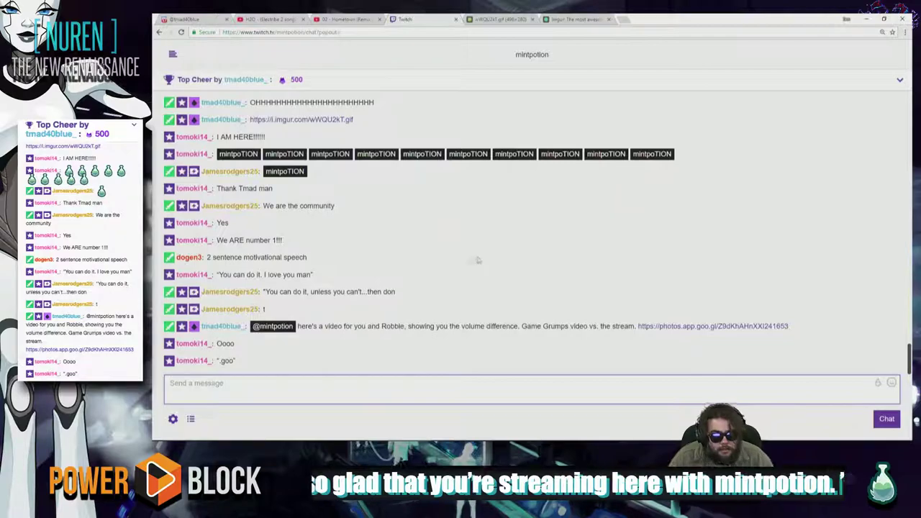
left_click_drag(545, 326, 573, 343)
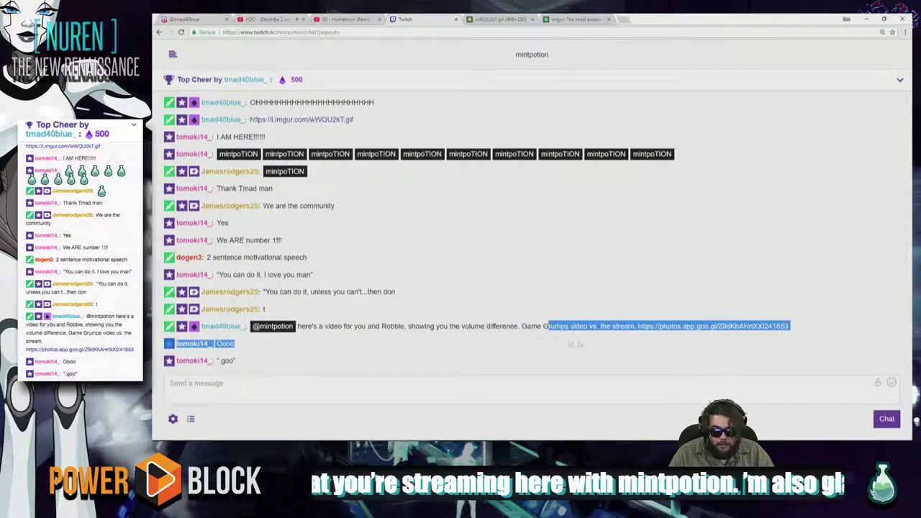
left_click(619, 349)
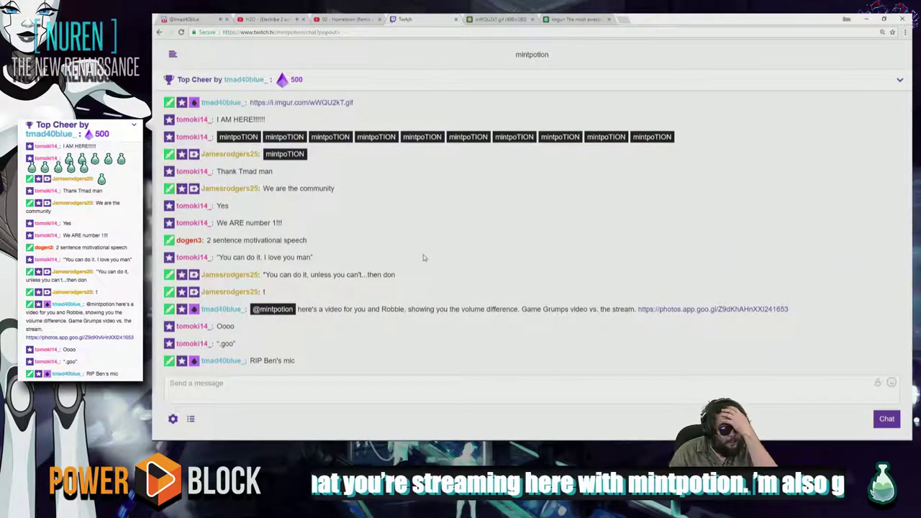
Play the YouTube track "02 - Hometown (Remix city)" in place of "H2O - (Electribe 2 song)" and switch back to Maya LT
left_click(365, 19)
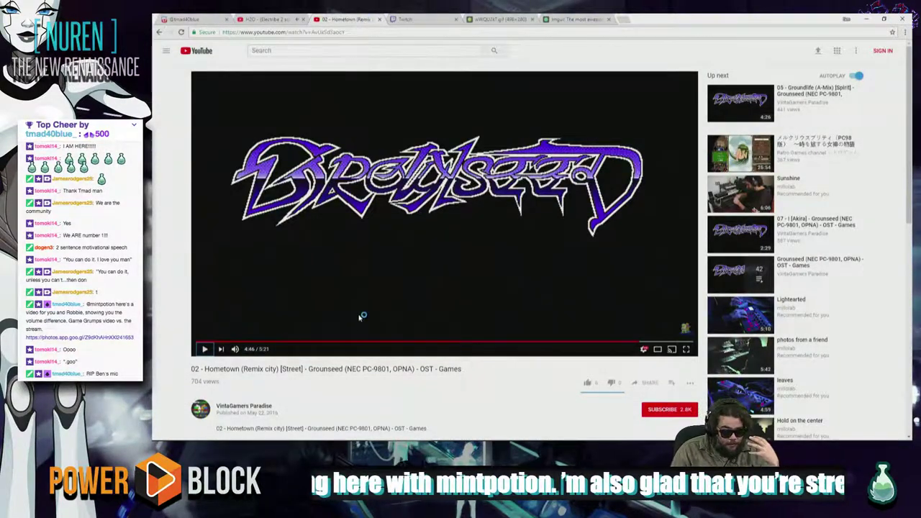
left_click(374, 126)
left_click(267, 20)
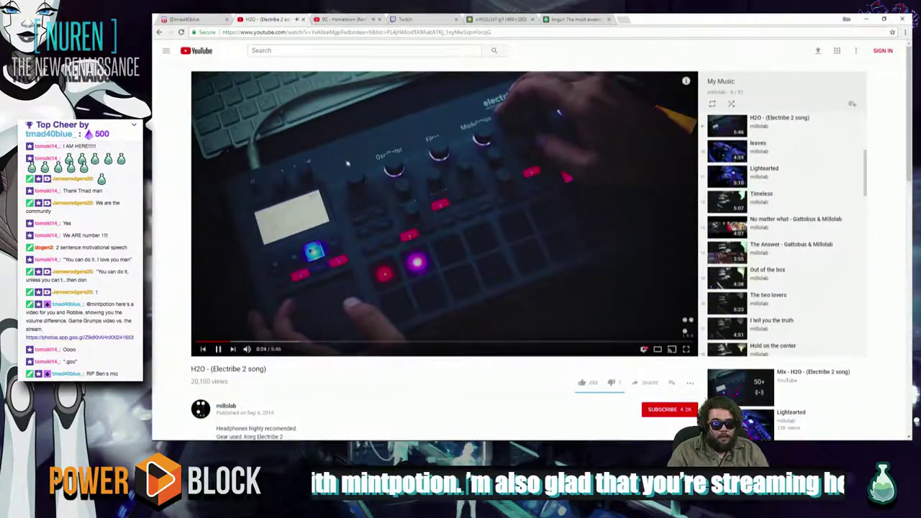
left_click(280, 172)
key("ctrl+Tab")
key("alt+Tab")
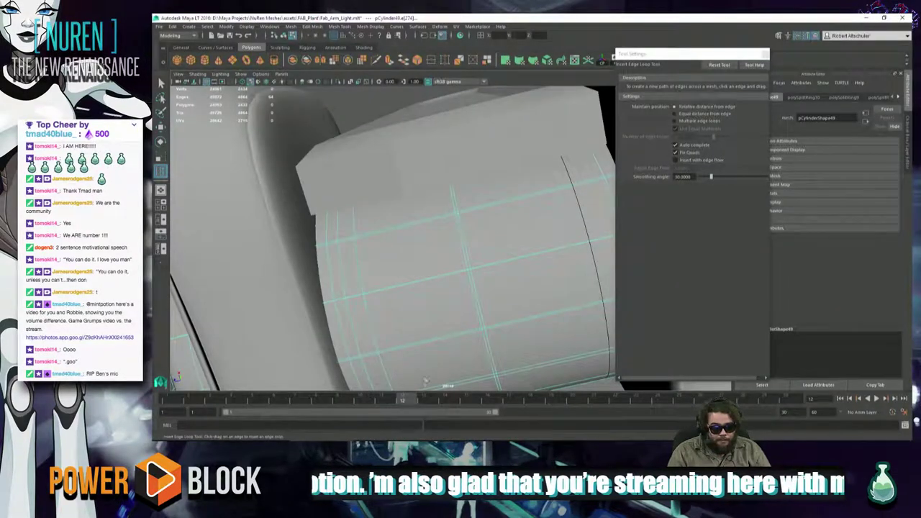
Try to insert an additional edge loop around the joint cylinder's central section between the side shells
left_click_drag(425, 381, 431, 277, "alt")
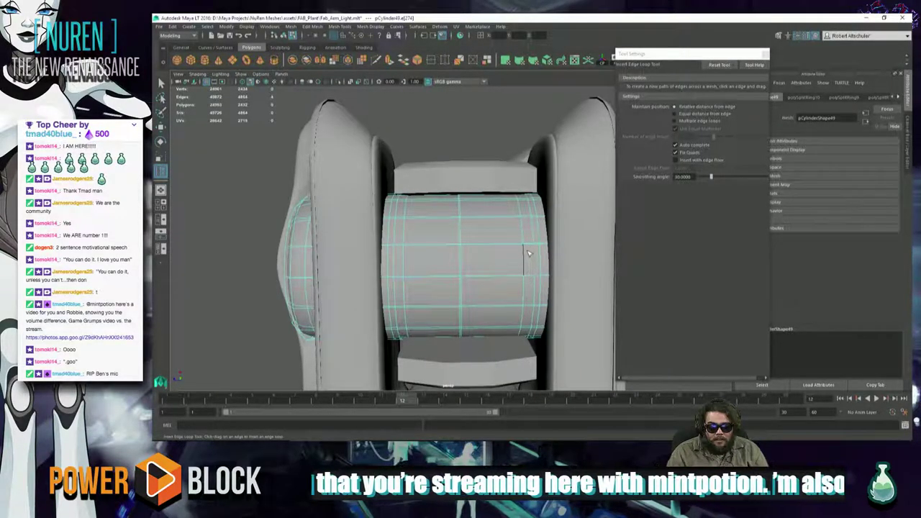
left_click(529, 247)
left_click(503, 198)
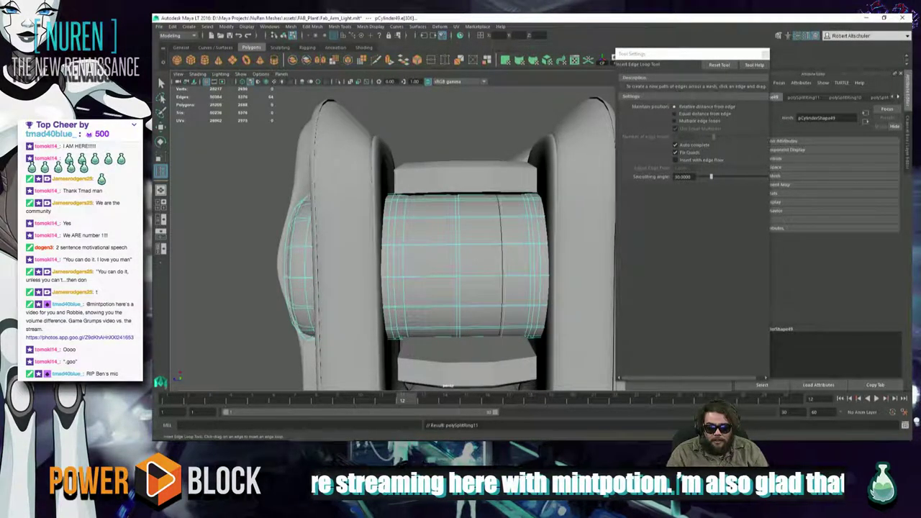
key("ctrl+z")
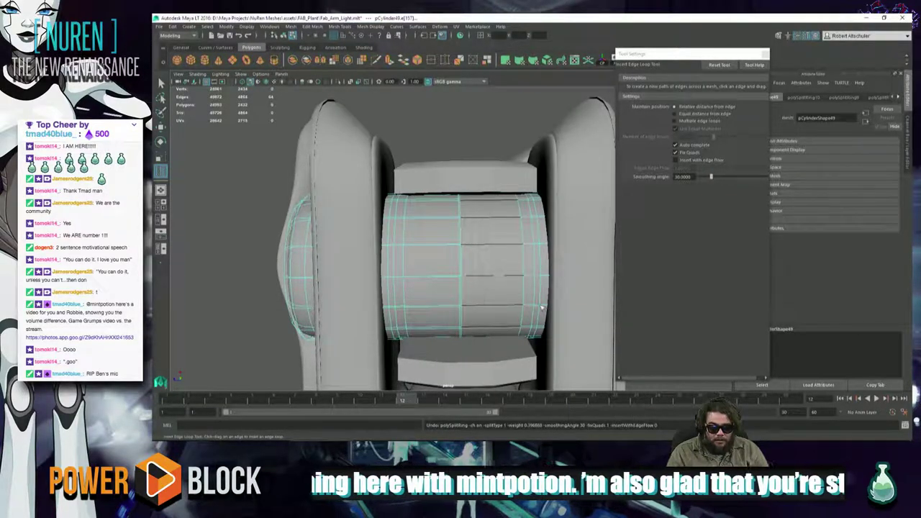
Try to move an edge near the end of the joint cylinder's central section along the cylinder's axis
key("q")
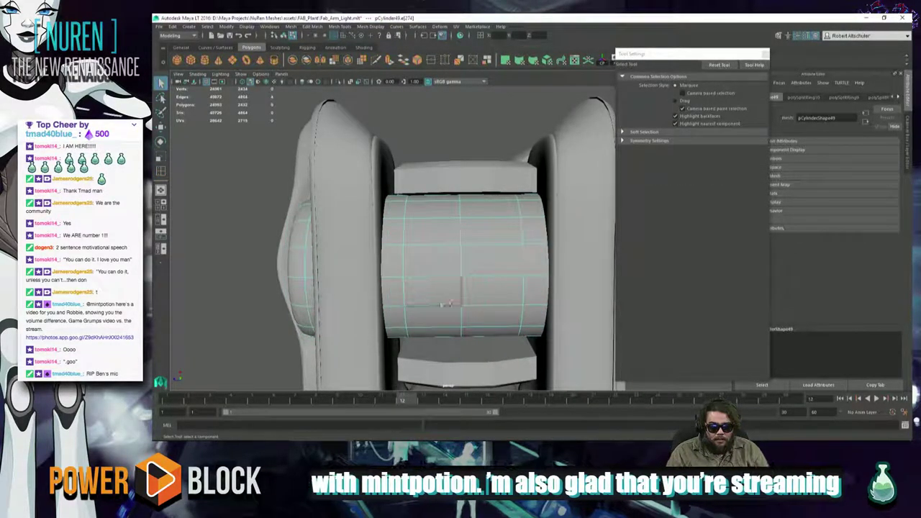
left_click(510, 295)
left_click(517, 261)
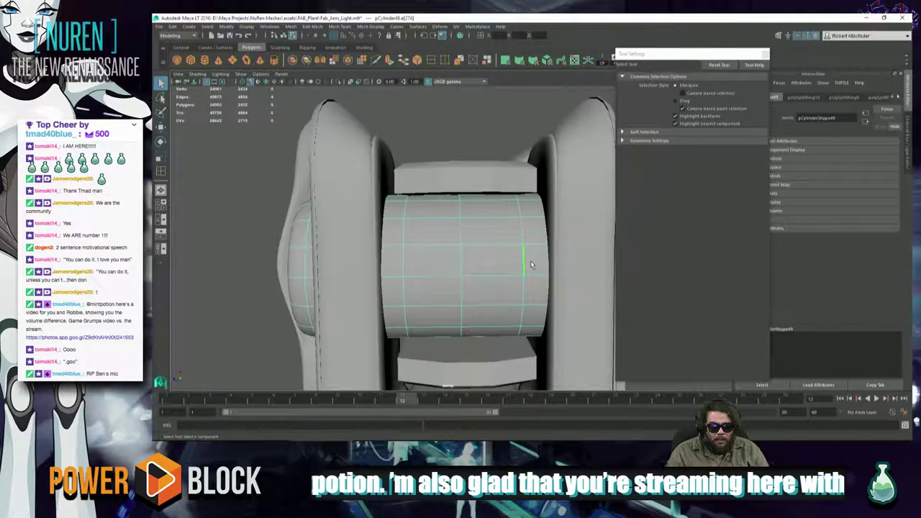
key("w")
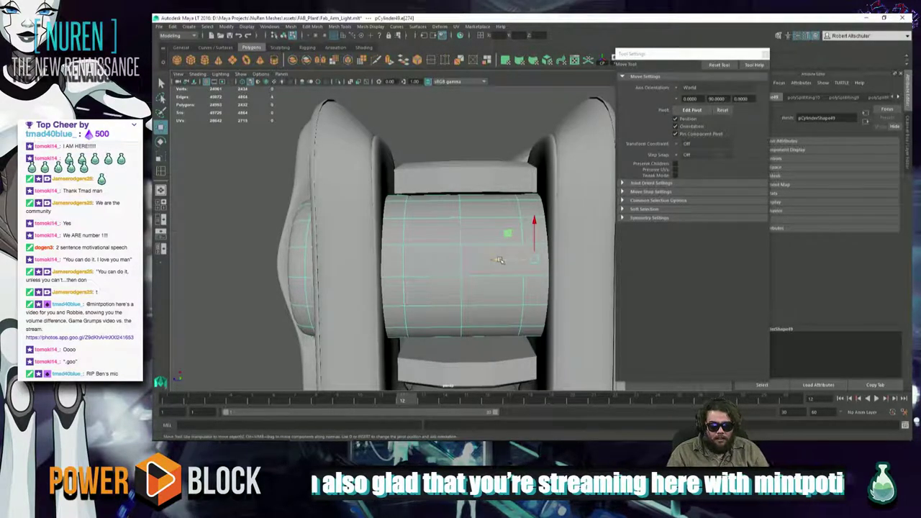
left_click_drag(500, 260, 506, 261)
key("ctrl+z")
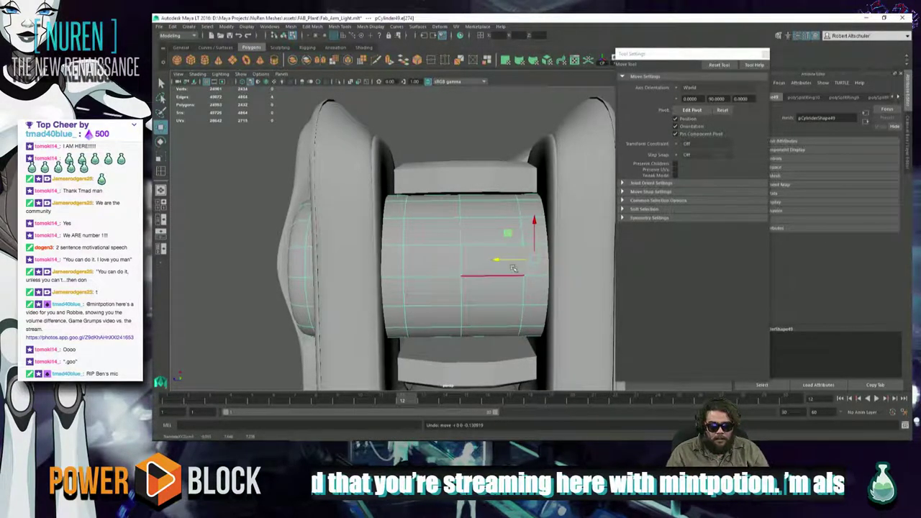
Select the outer rim edge loops of the joint cylinder's round end caps and bevel them
scroll(513, 269, "down", 4)
scroll(501, 277, "up", 3)
left_click_drag(501, 278, 432, 205, "alt")
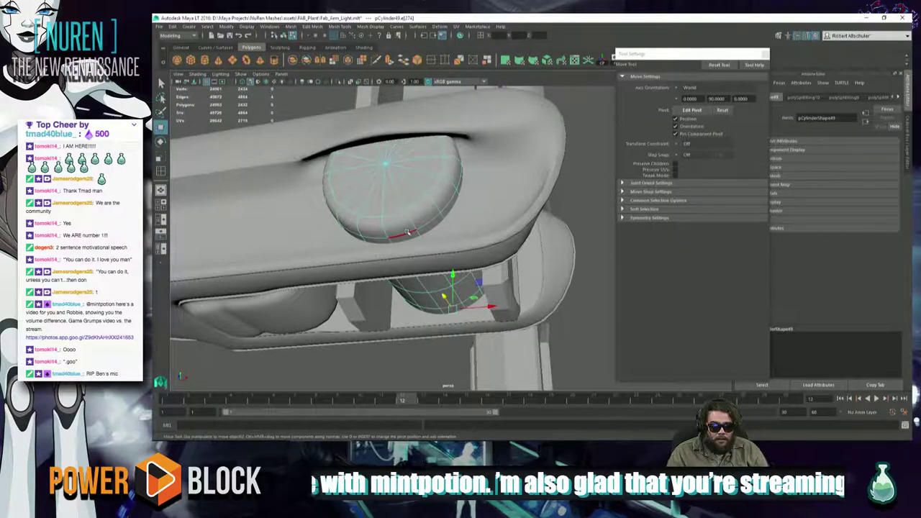
scroll(407, 231, "up", 2)
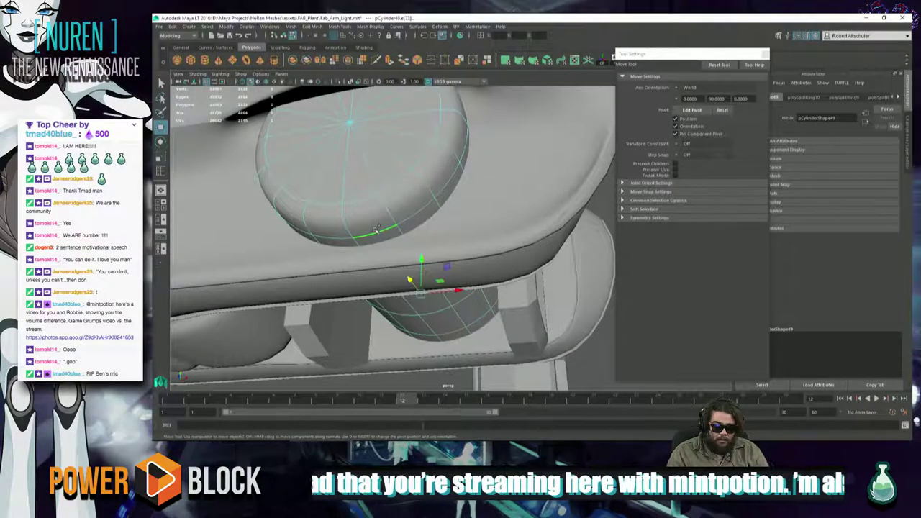
left_click(403, 219)
left_click_drag(410, 230, 381, 151, "alt")
double_click(348, 127, "shift")
double_click(397, 185)
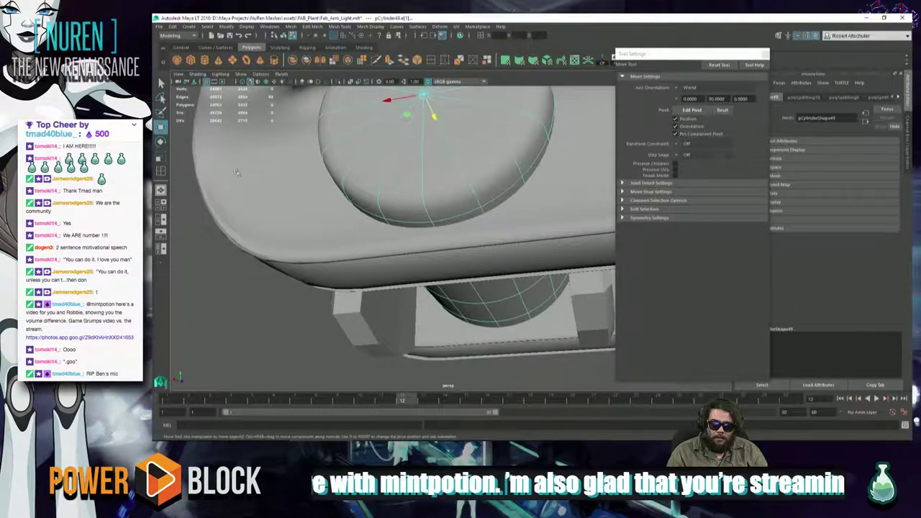
left_click_drag(235, 171, 315, 183, "alt")
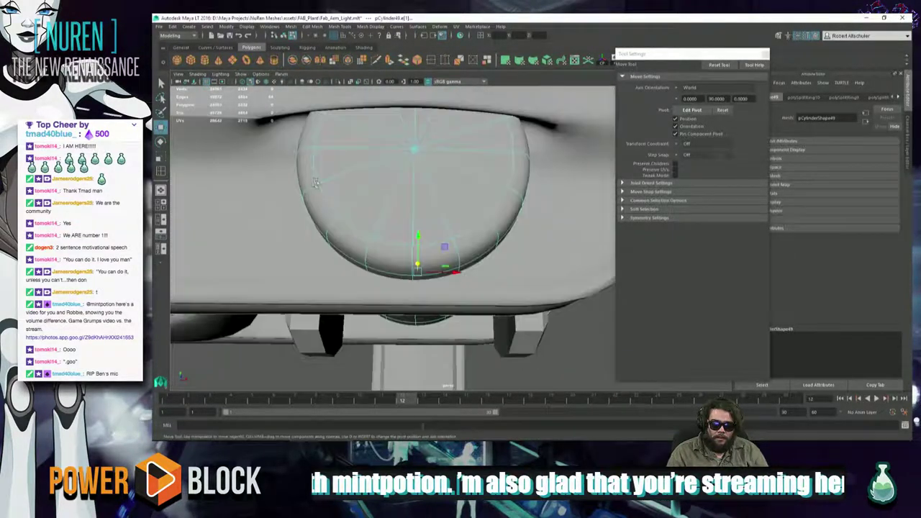
double_click(395, 247, "shift")
left_click_drag(374, 246, 282, 232, "alt")
right_click_drag(300, 214, 328, 222, "shift")
Set the rim bevel to 2 segments with a fraction of 0.1
scroll(325, 221, "up", 5)
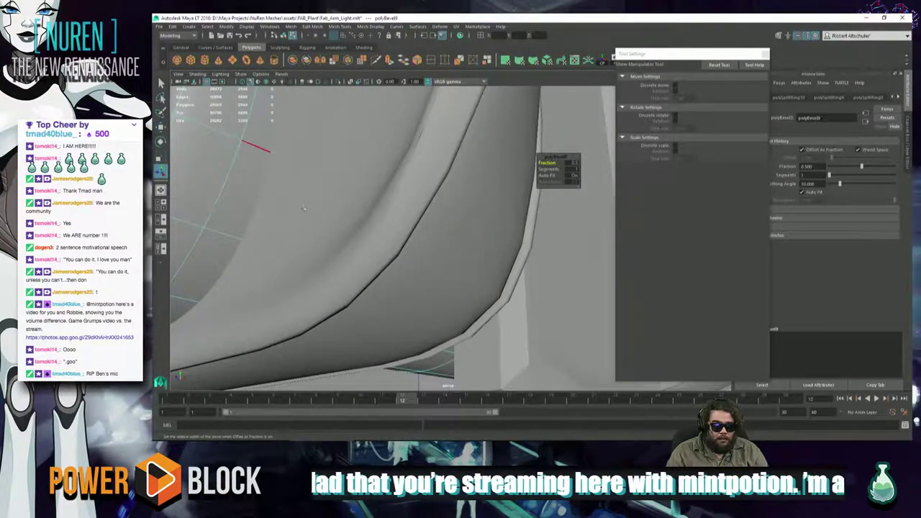
left_click_drag(303, 208, 357, 190, "alt")
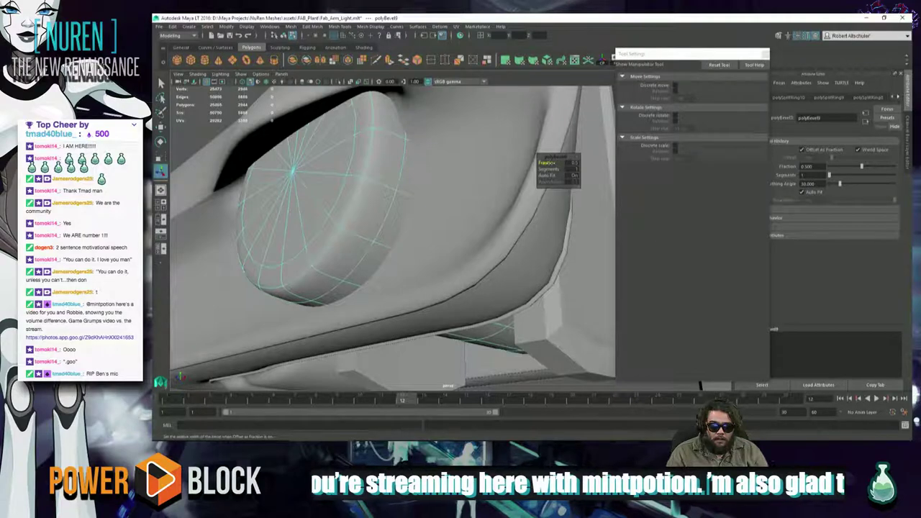
left_click_drag(554, 164, 549, 167)
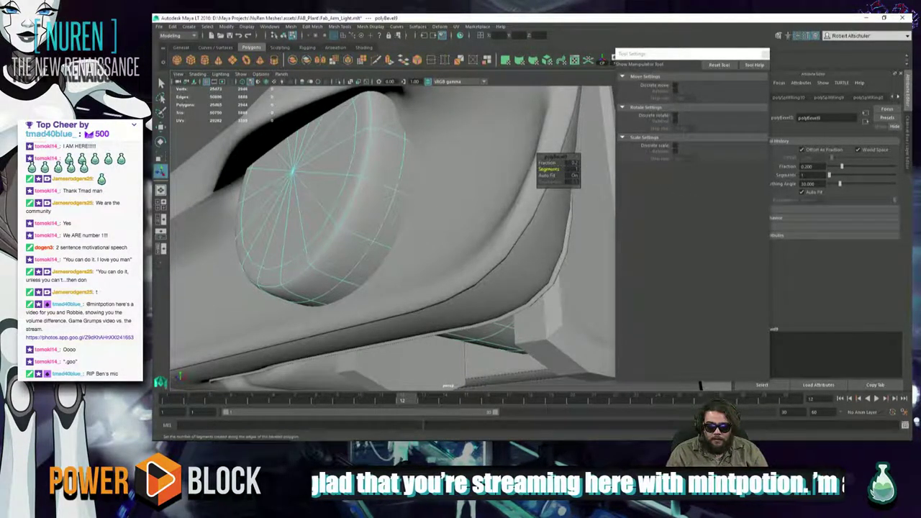
left_click_drag(566, 169, 607, 172)
left_click(574, 169)
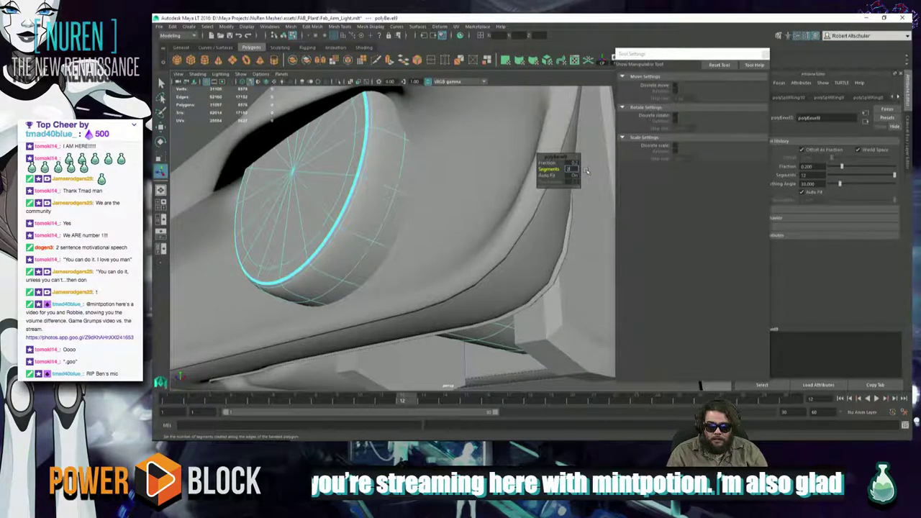
type("2")
key("Return")
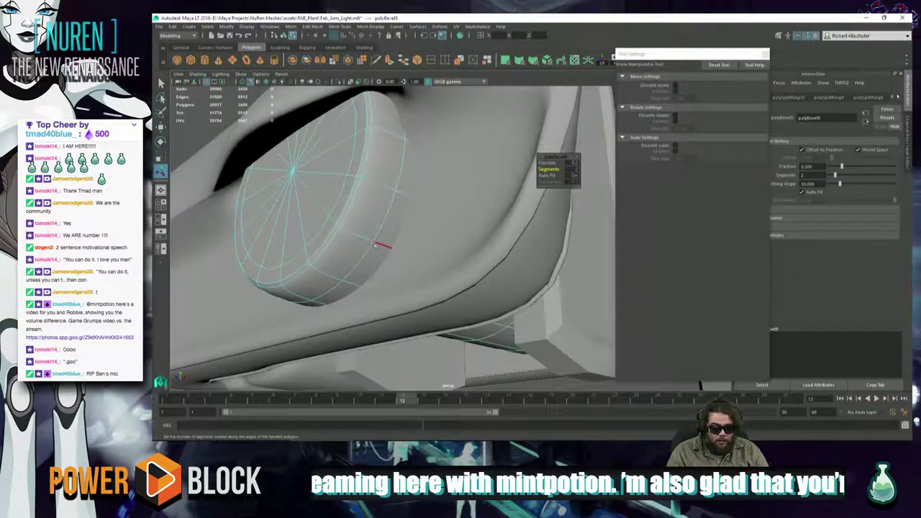
left_click_drag(373, 245, 544, 164, "alt")
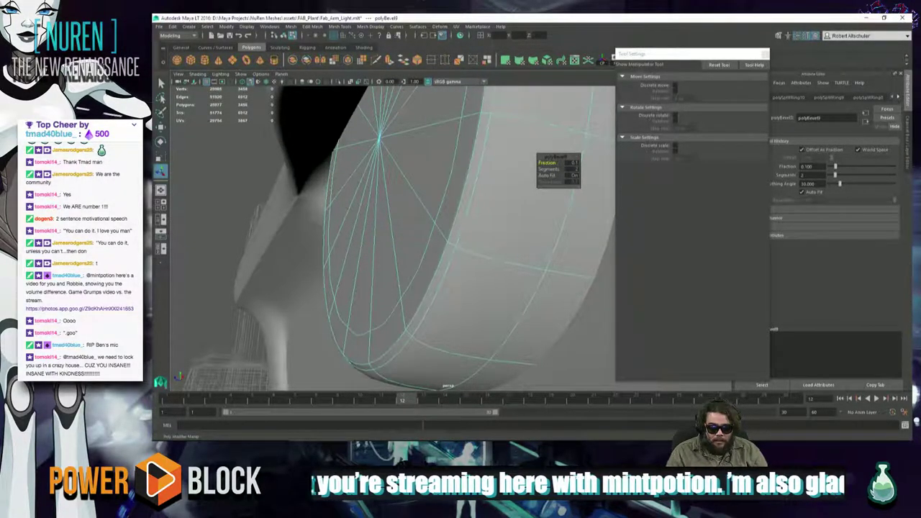
left_click(530, 264)
Using wireframe to reach hidden edges, move the joint cylinder's edge loop inside the side shell along the cylinder's axis
scroll(526, 238, "down", 5)
left_click_drag(468, 218, 458, 247, "alt")
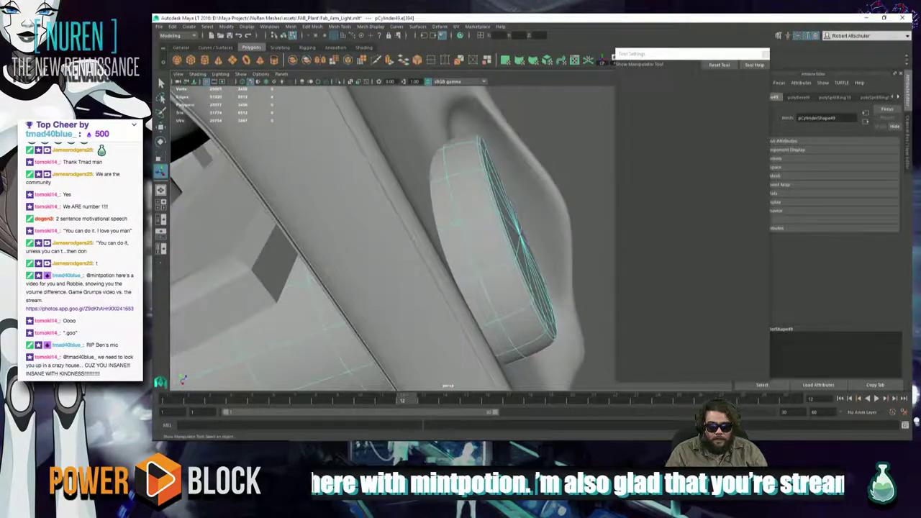
left_click_drag(536, 230, 494, 235, "alt")
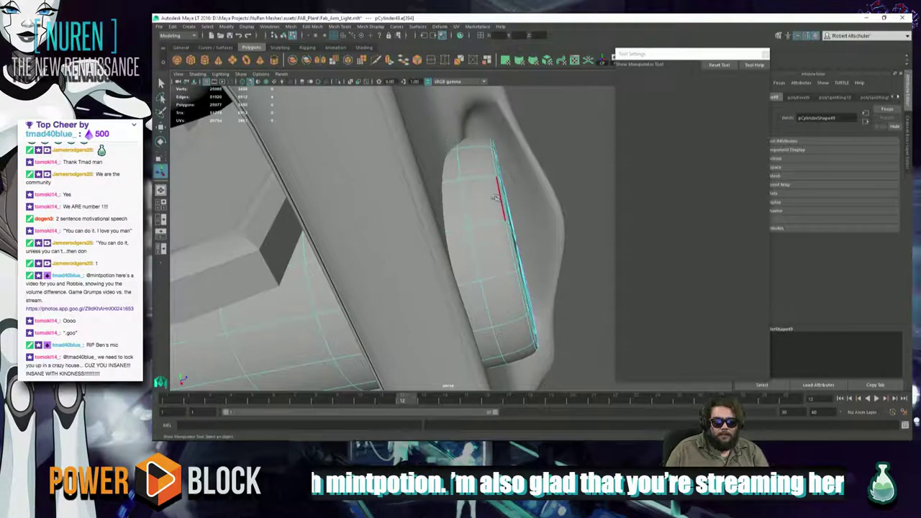
left_click(468, 209)
left_click_drag(482, 200, 458, 218, "alt")
key("3")
key("4")
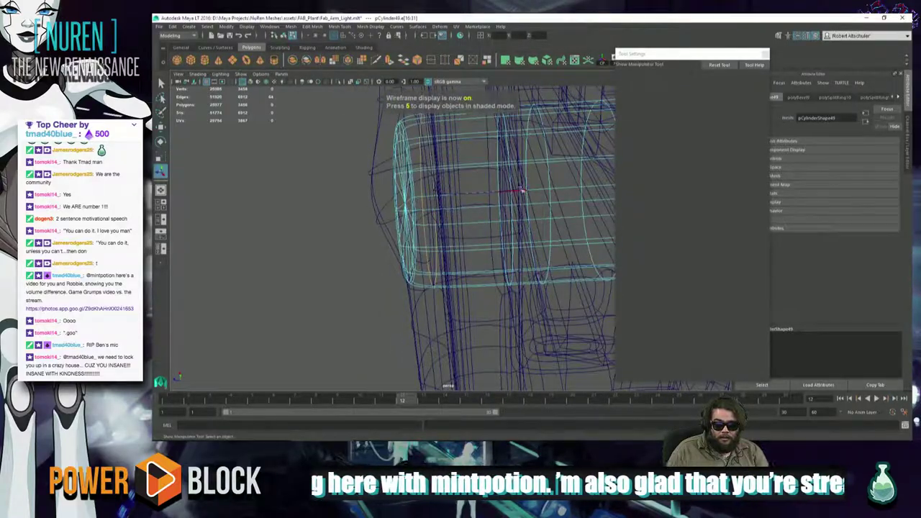
key("w")
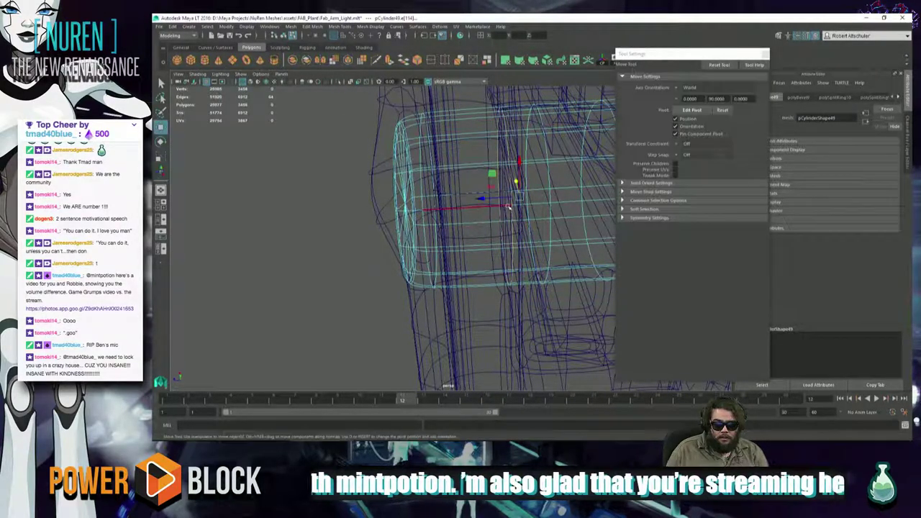
mouse_move(480, 200)
left_mouse_down()
mouse_move(380, 203)
mouse_move(404, 220)
mouse_move(384, 230)
mouse_move(473, 250)
mouse_move(495, 244)
left_mouse_up()
key("5")
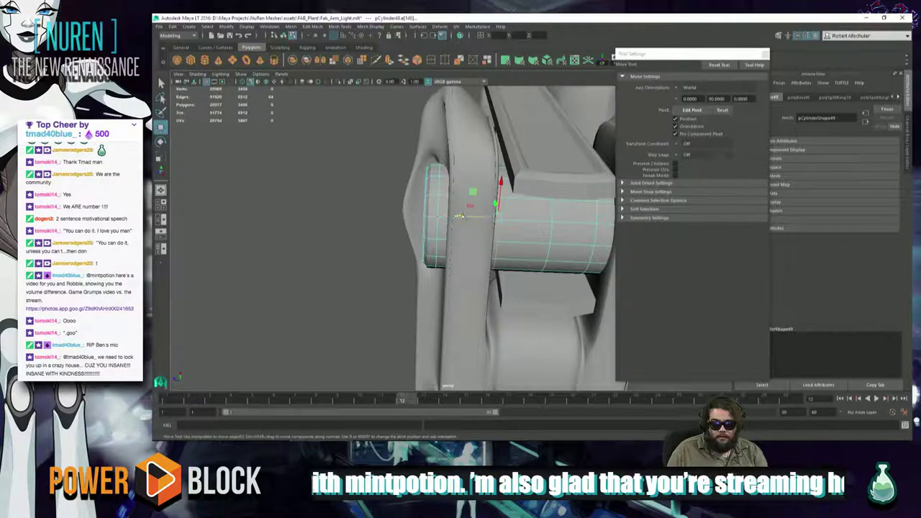
left_click_drag(461, 217, 381, 213)
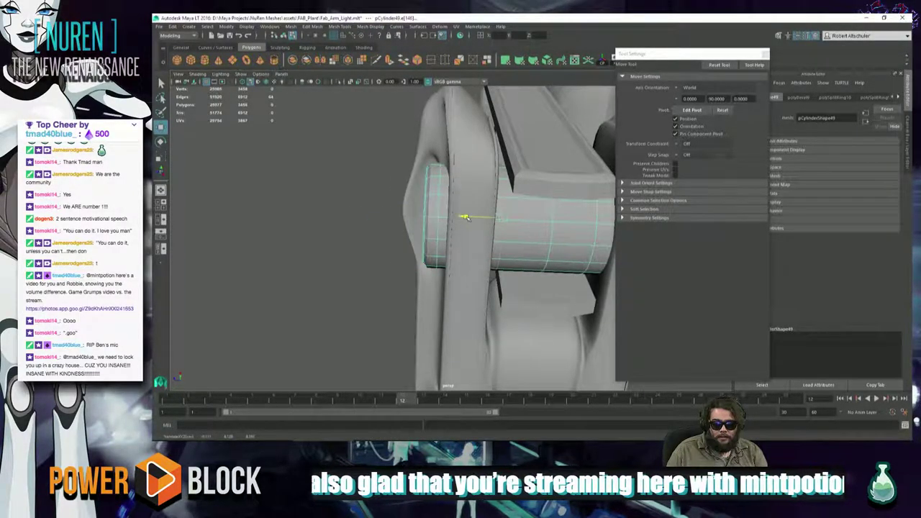
Clear the edge selection and return the joint cylinder to object mode
left_click_drag(433, 221, 500, 228, "alt")
left_click(361, 131)
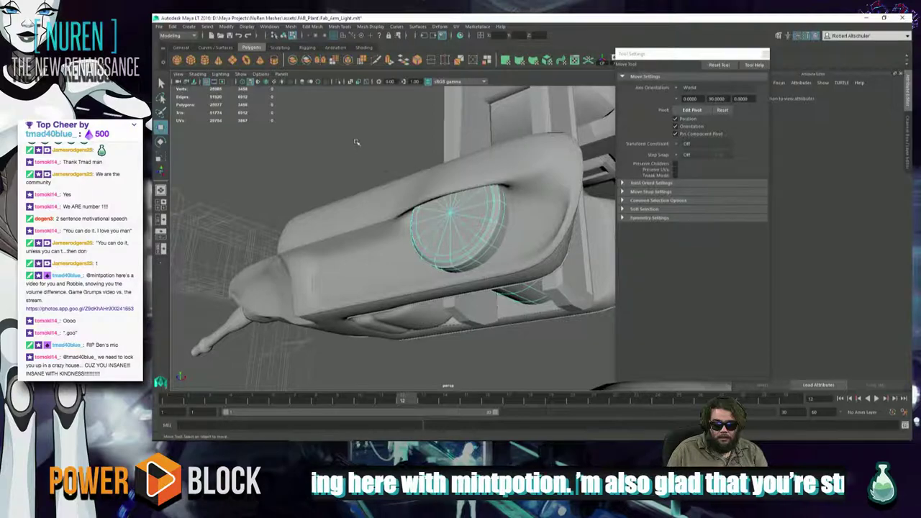
right_click_drag(465, 242, 482, 241)
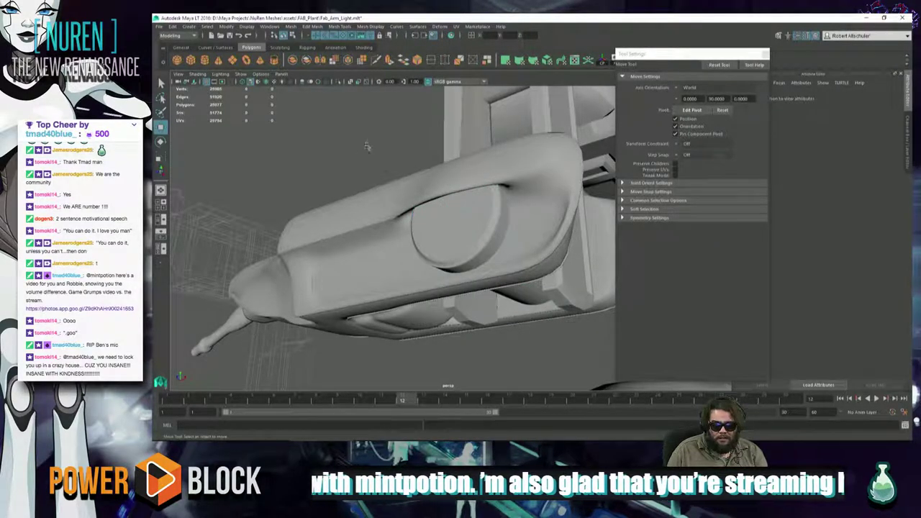
Select the round joint cylinder between the arm's side shells and display it in smooth mesh preview
left_click_drag(367, 146, 310, 174, "alt")
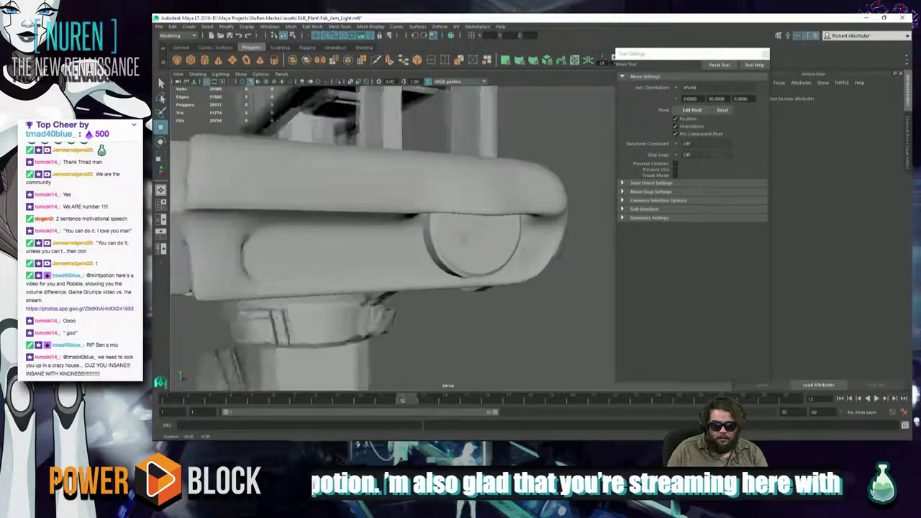
left_click_drag(460, 239, 373, 233, "alt")
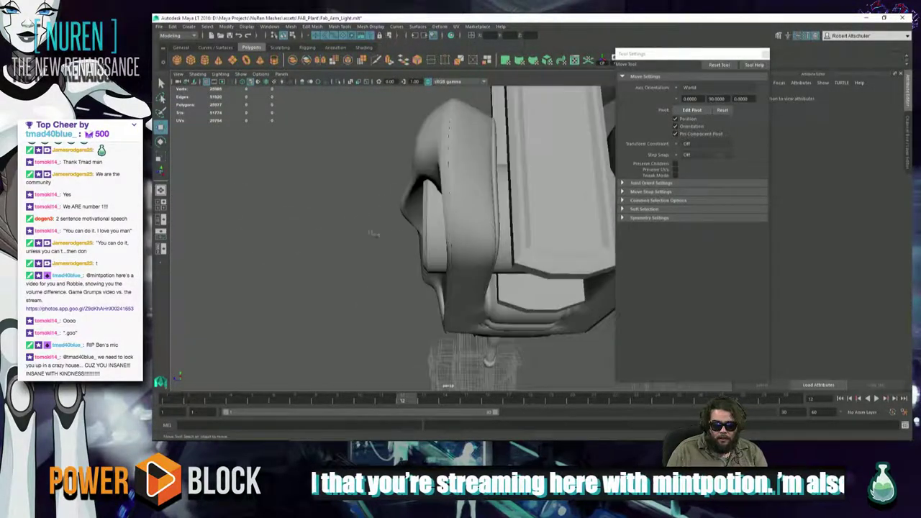
left_click_drag(473, 224, 329, 222, "alt")
left_click(370, 252)
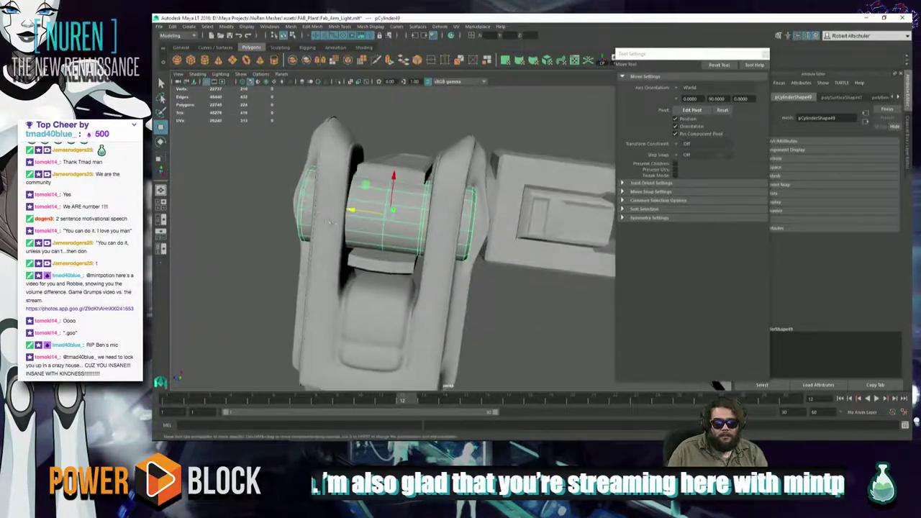
key("3")
Switch the joint cylinder to edge mode and select the edge loop beside the inner face of the side shell
right_click(411, 215)
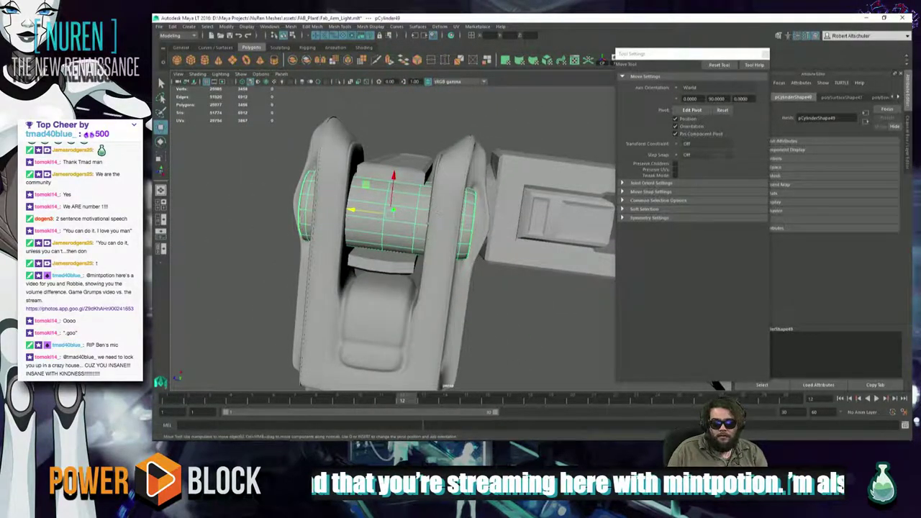
left_click_drag(414, 225, 408, 231, "alt")
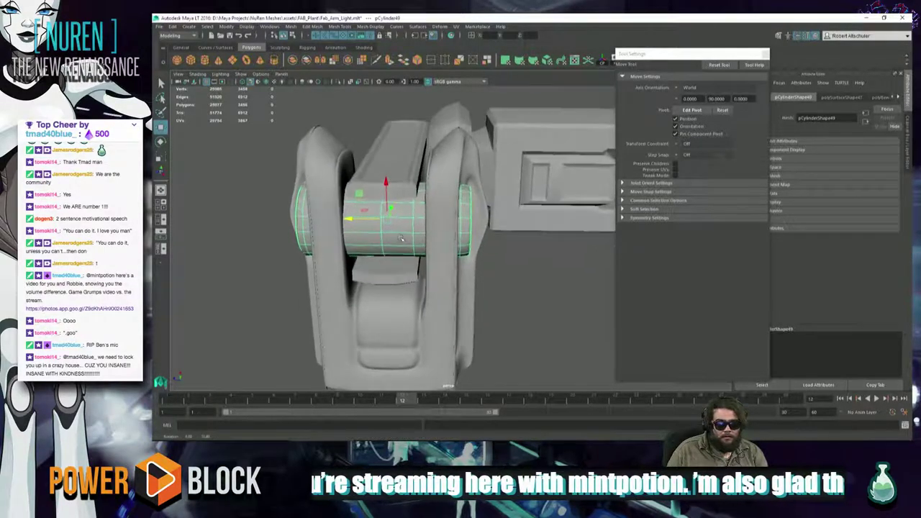
right_click(407, 230)
right_click_drag(409, 231, 409, 209)
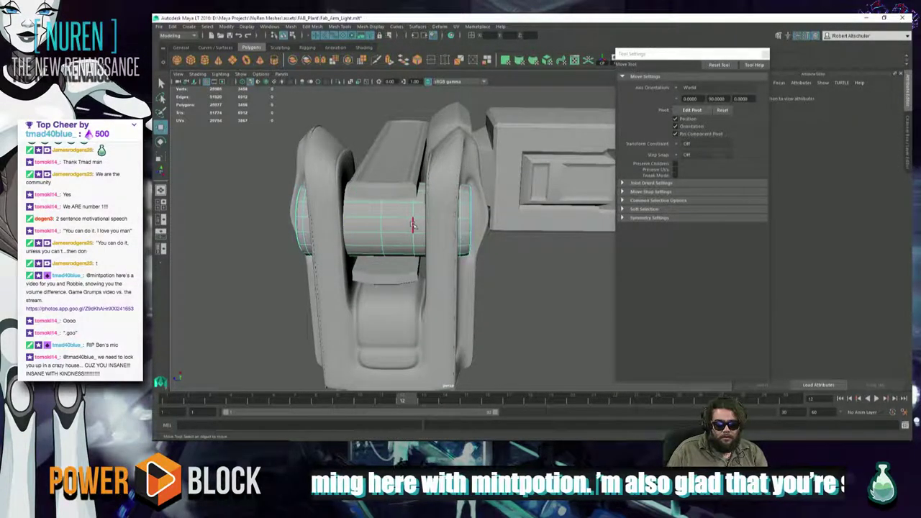
left_click(412, 224)
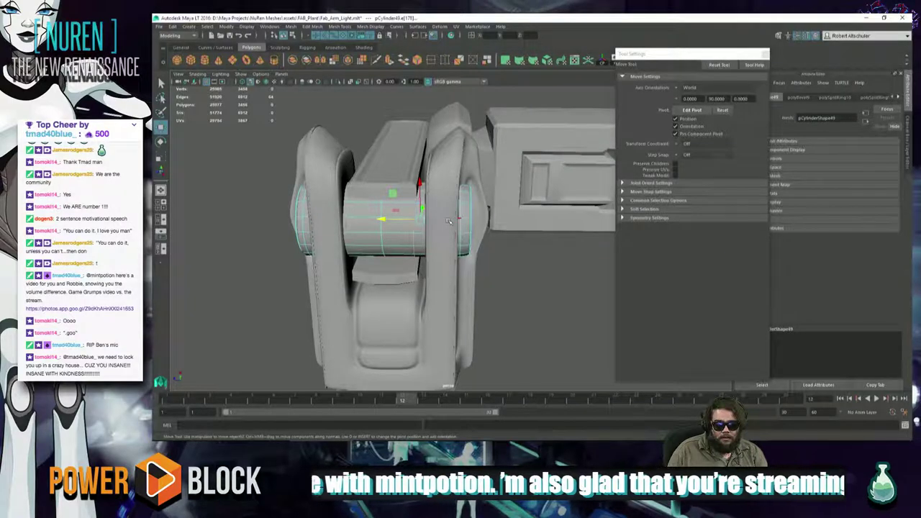
Using wireframe to reach hidden edges, move the edge loop inside the side shell outward along the cylinder's axis toward the end cap
key("r")
key("4")
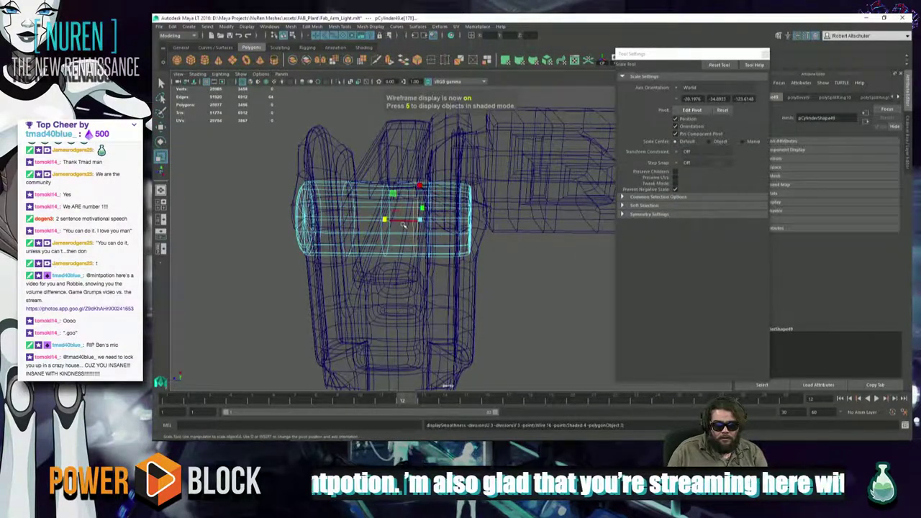
scroll(404, 226, "up", 3)
left_click(474, 203)
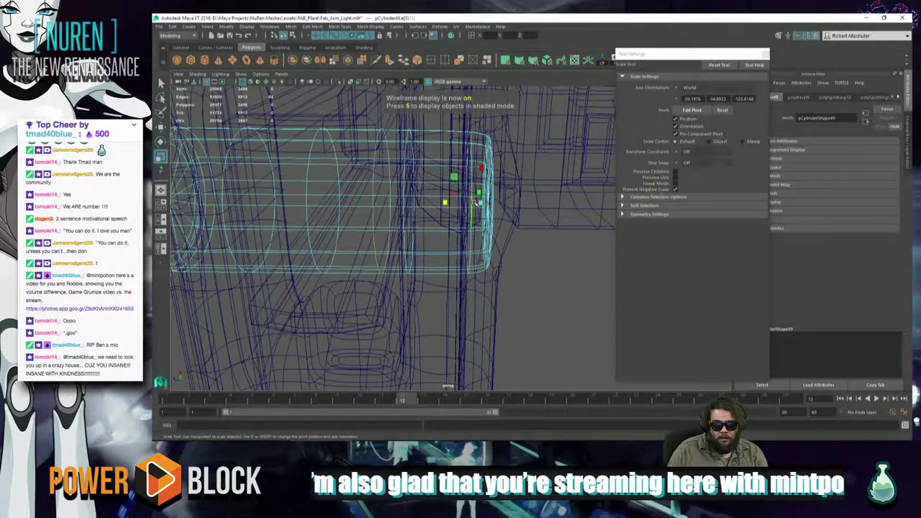
key("w")
key("5")
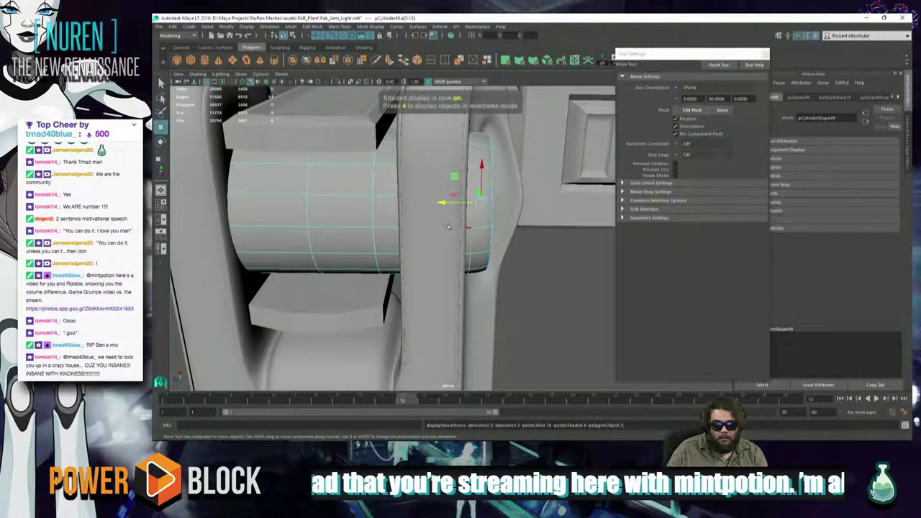
mouse_move(447, 226)
left_mouse_down("alt")
mouse_move(434, 221)
mouse_move(438, 200)
mouse_move(454, 197)
left_mouse_up("alt")
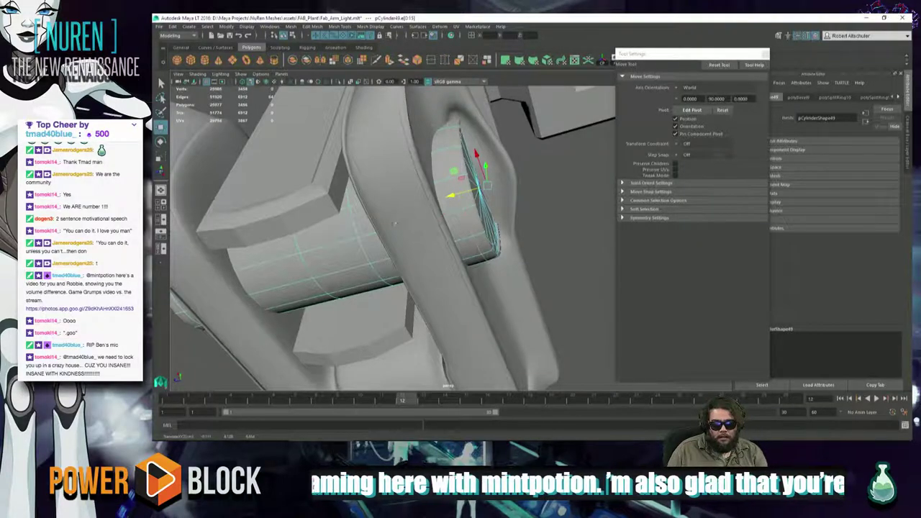
left_click_drag(367, 246, 406, 232, "alt")
key("4")
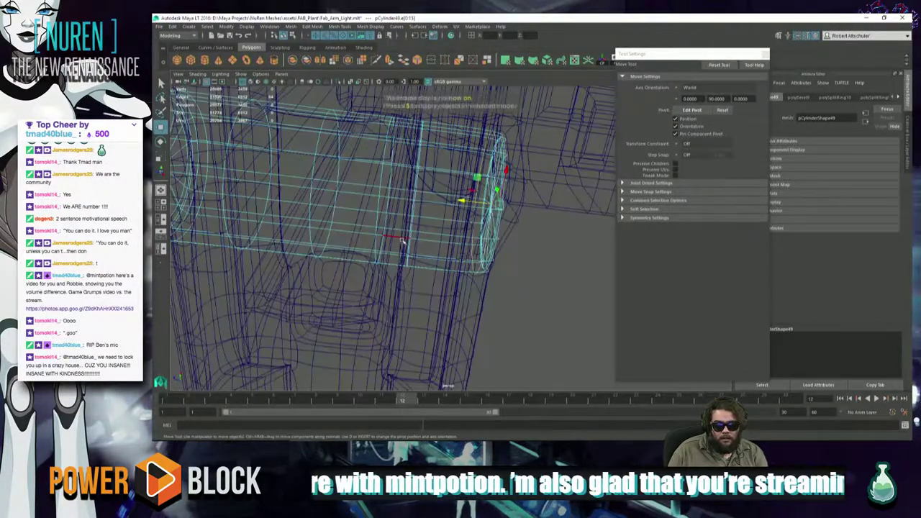
left_click(411, 230)
left_click_drag(364, 190, 436, 197)
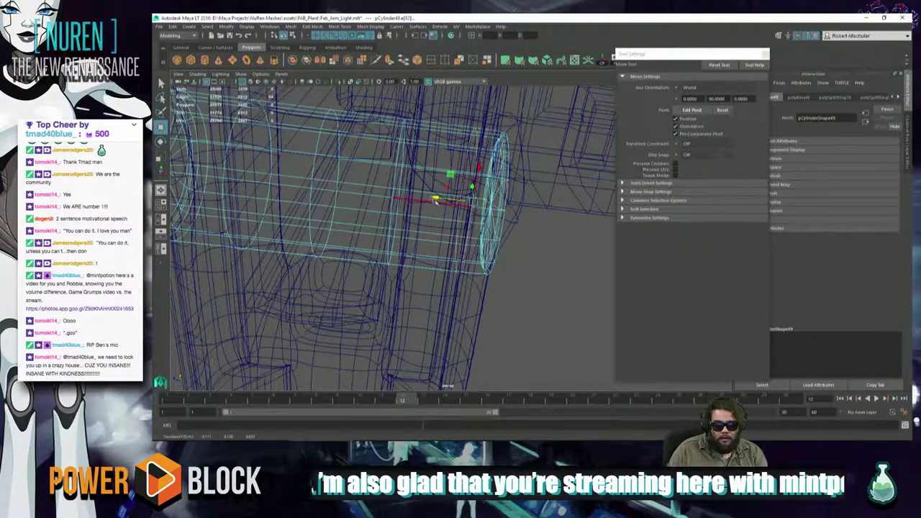
Inspect the edge loops on both sides of the side shell, clear the selection and return the joint cylinder to object mode
left_click(394, 185)
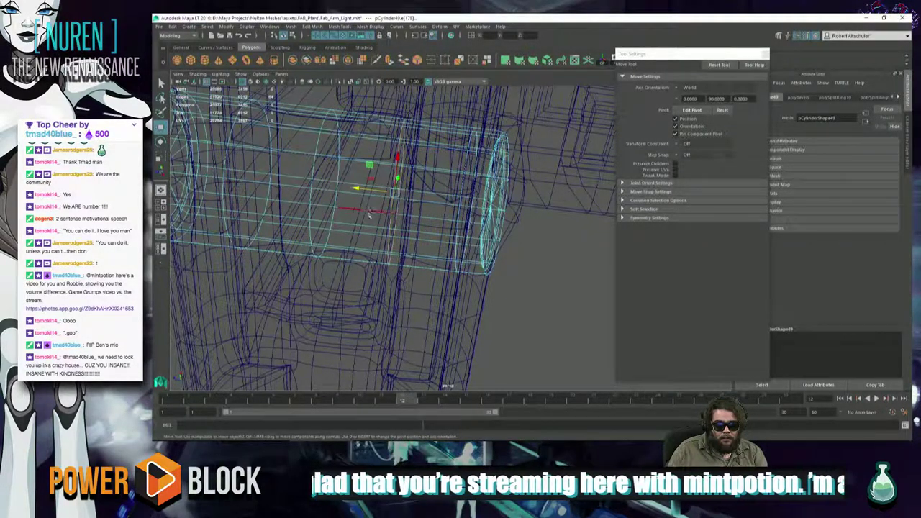
mouse_move(369, 213)
left_mouse_down("alt")
mouse_move(390, 204)
mouse_move(388, 191)
mouse_move(400, 202)
mouse_move(376, 269)
mouse_move(428, 224)
left_mouse_up("alt")
key("5")
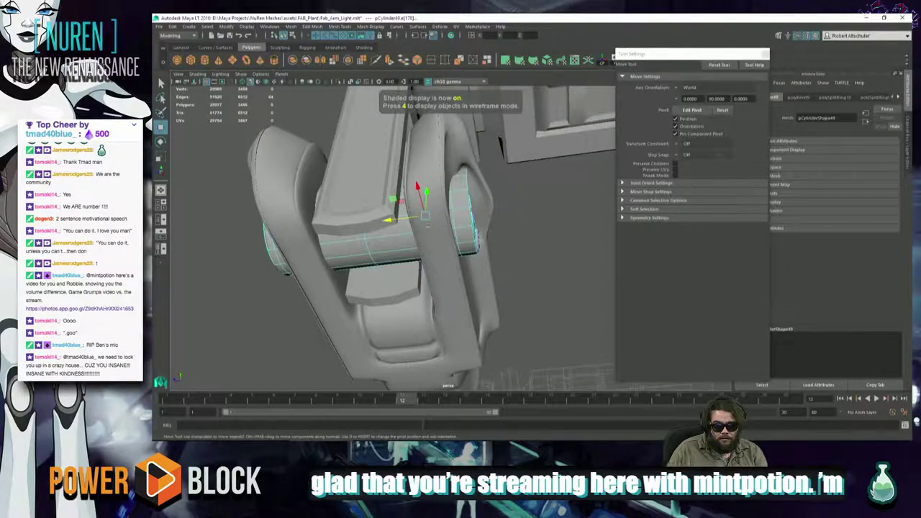
double_click(453, 221)
key("f")
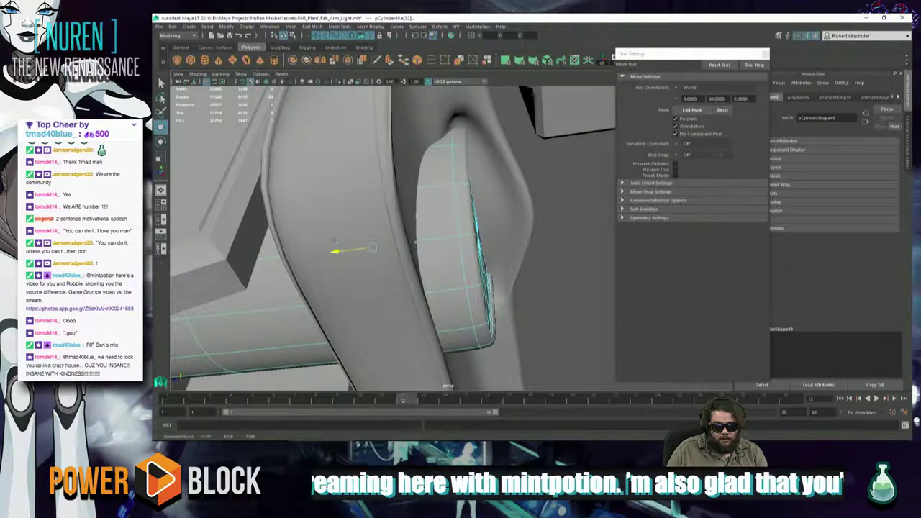
left_click_drag(376, 248, 353, 287, "alt")
scroll(412, 273, "down", 3)
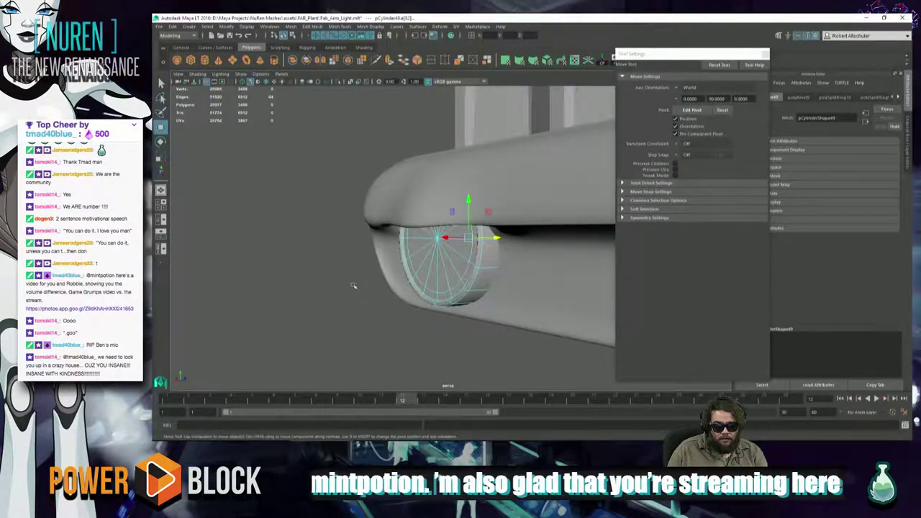
left_click(354, 286)
right_click_drag(465, 230, 503, 220)
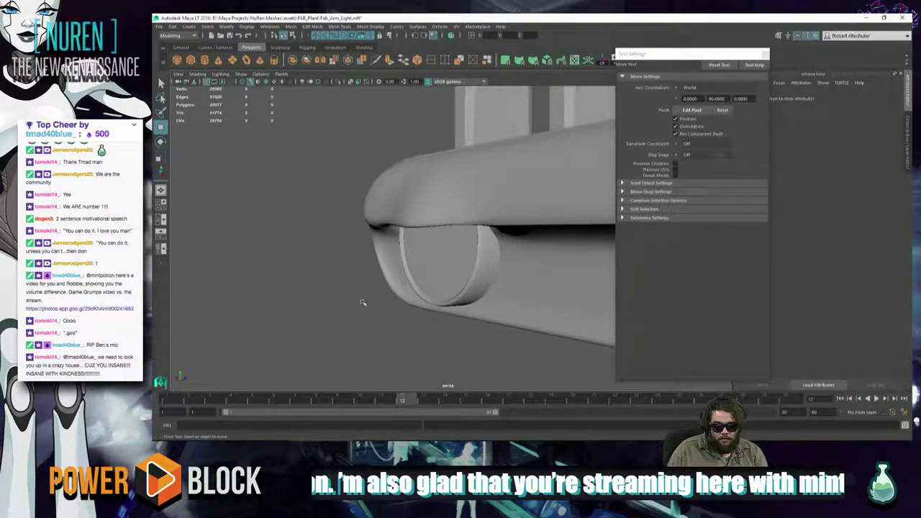
Select the joint cylinder again, frame it and switch it to edge mode
left_click_drag(363, 303, 478, 226, "alt")
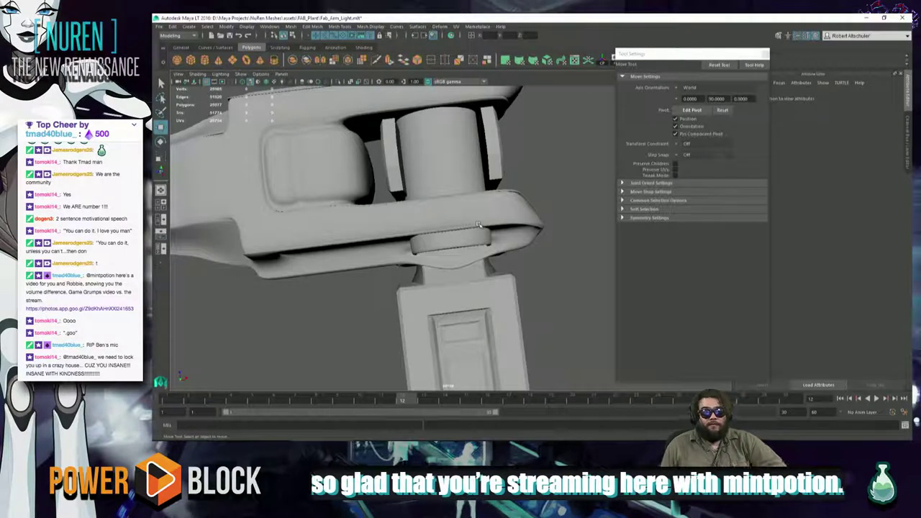
left_click_drag(444, 242, 295, 208, "alt")
left_click_drag(374, 230, 359, 194, "alt")
left_click_drag(252, 205, 330, 133, "alt")
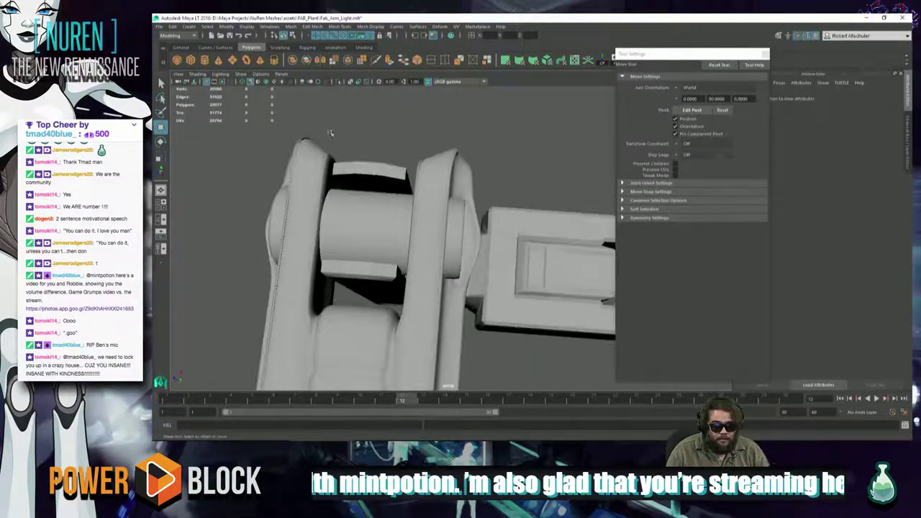
left_click(361, 220)
key("f")
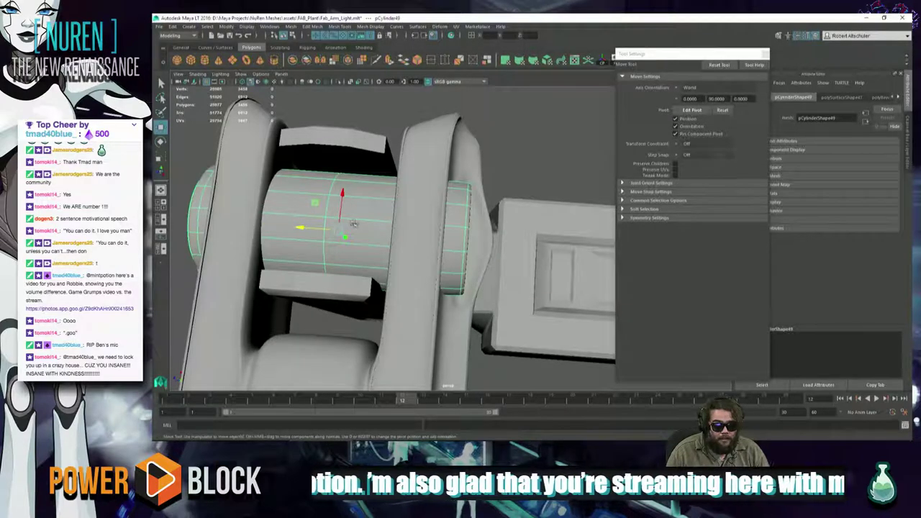
left_click_drag(353, 223, 420, 204, "alt")
right_click_drag(419, 198, 382, 212)
Select the full edge loop around the middle of the joint cylinder and bevel it
right_click(425, 201, "ctrl")
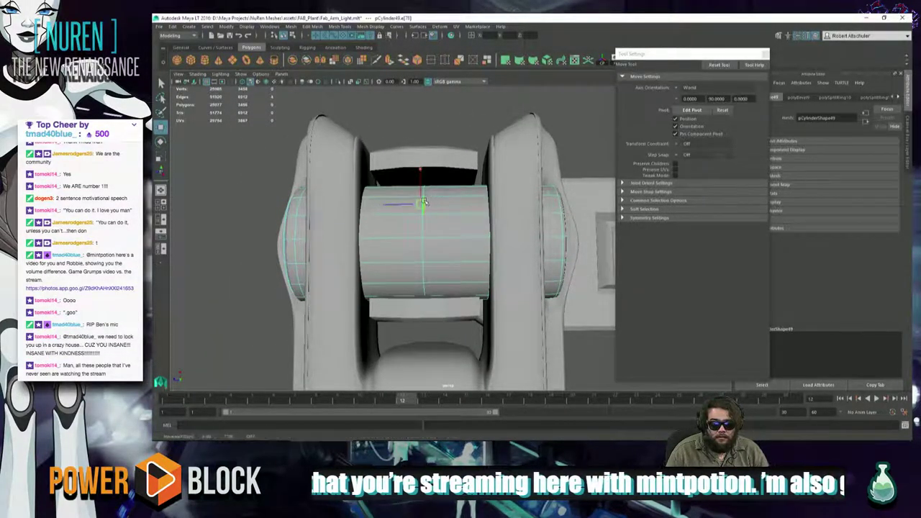
right_click(424, 202, "ctrl")
mouse_move(461, 214)
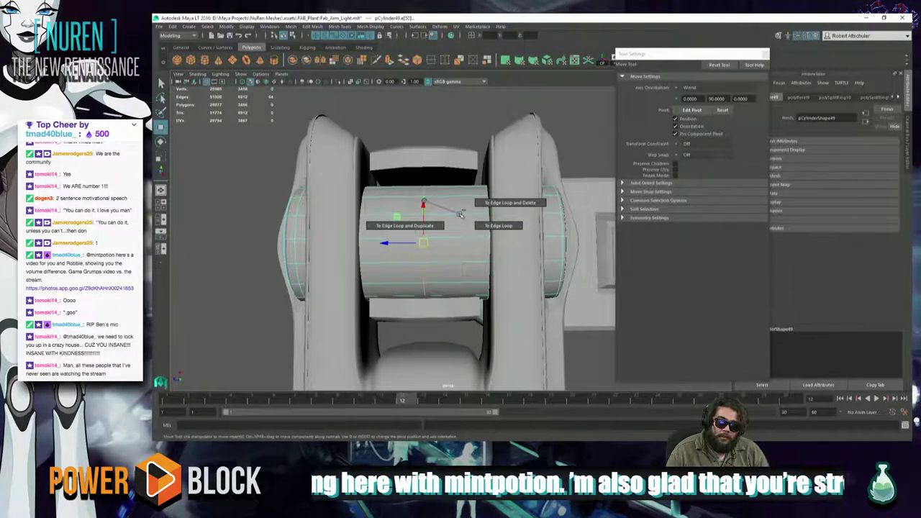
right_click(426, 201, "ctrl")
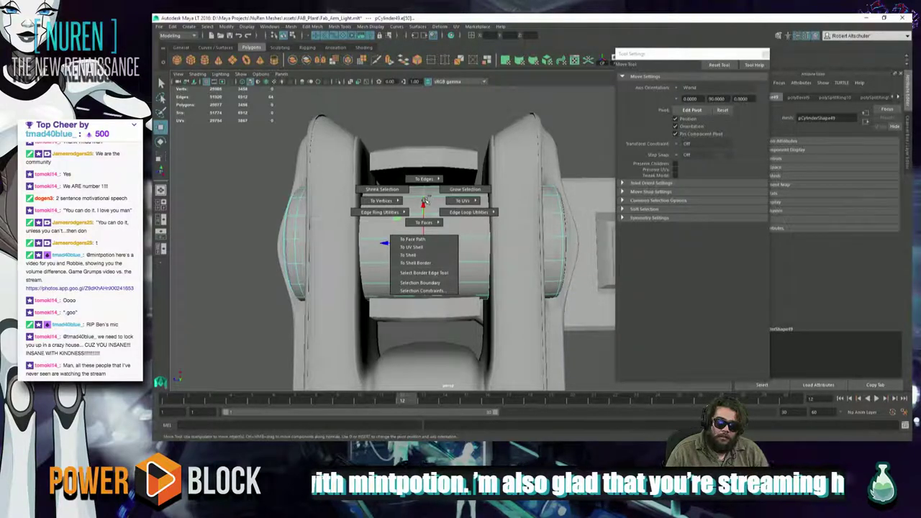
right_click(425, 202)
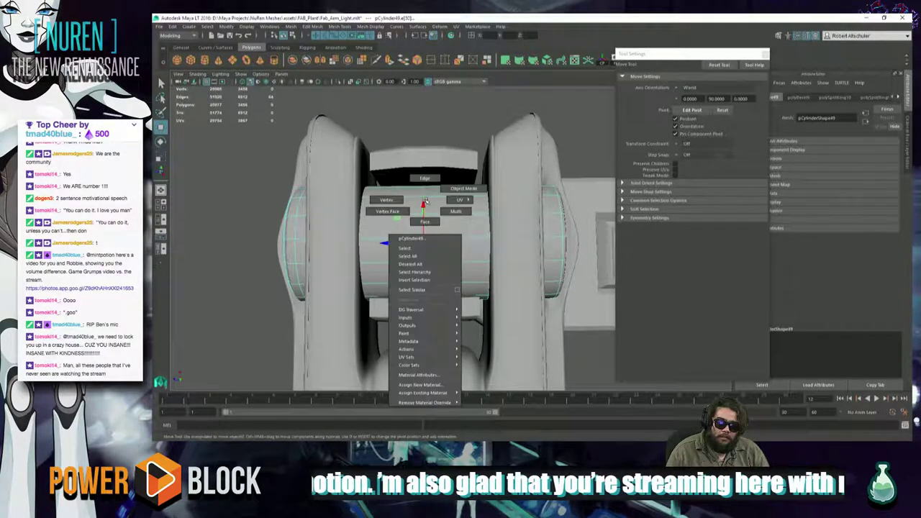
right_click_drag(424, 202, 453, 203, "shift")
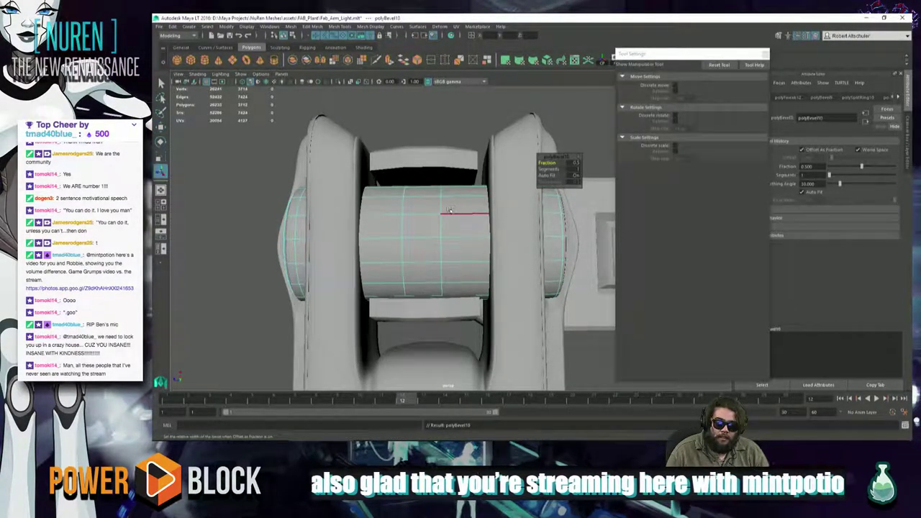
scroll(478, 224, "up", 3)
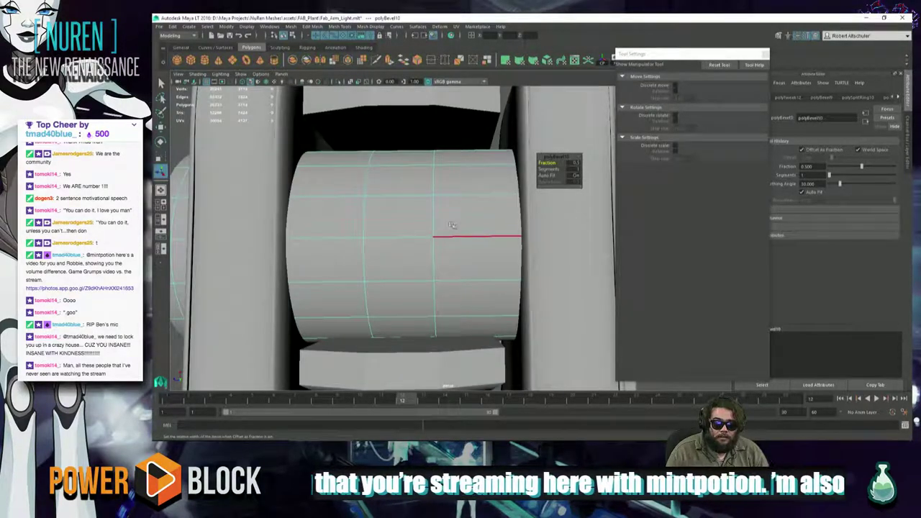
scroll(435, 178, "down", 3)
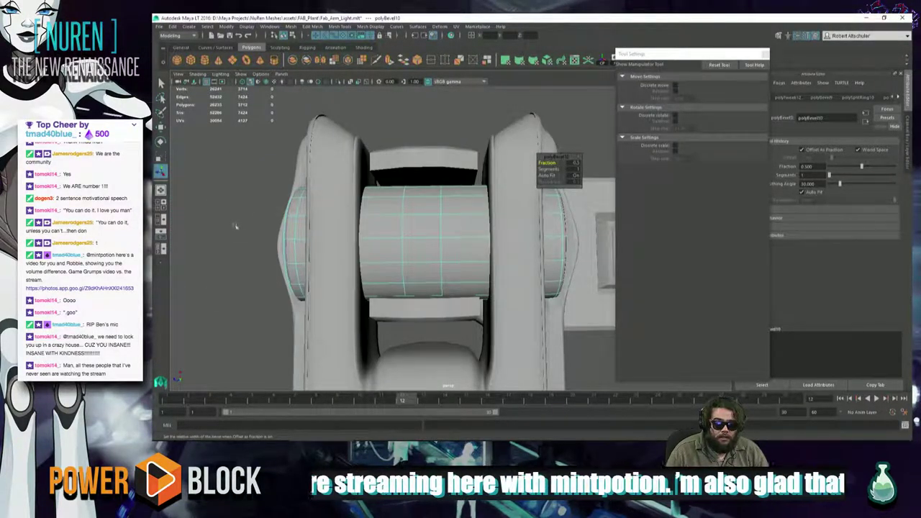
In face mode, select alternating faces around the joint cylinder's middle band between the two beveled edge loops, using wireframe for hidden faces
right_click_drag(424, 221, 423, 198)
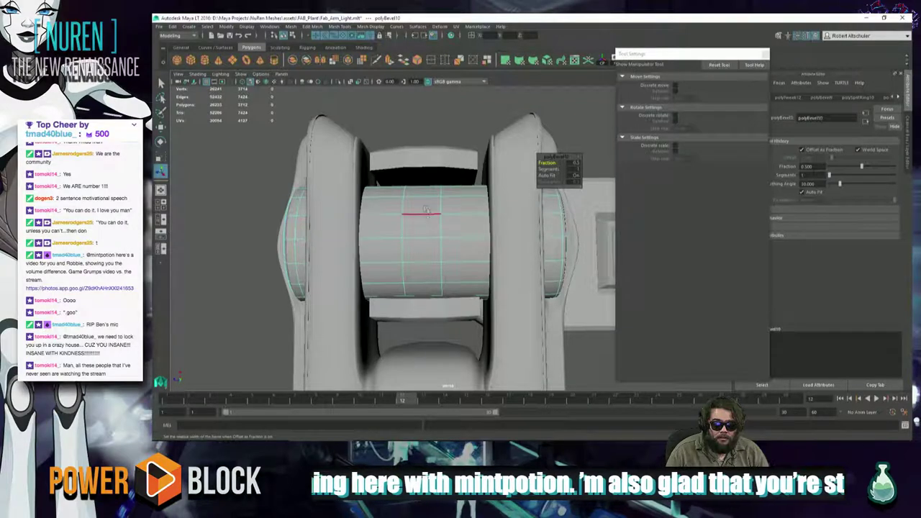
key("4")
right_click_drag(424, 242, 426, 251)
left_click(426, 252)
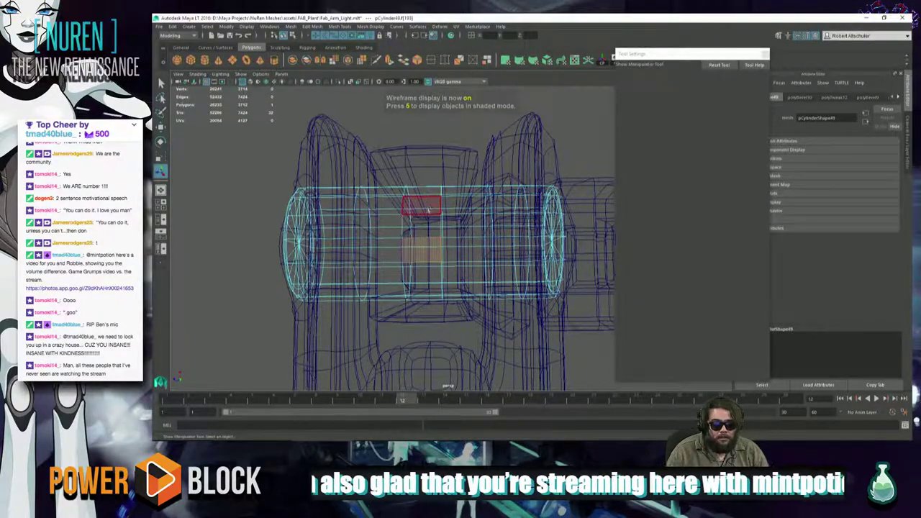
left_click_drag(425, 207, 427, 253, "alt")
left_click(425, 242, "shift")
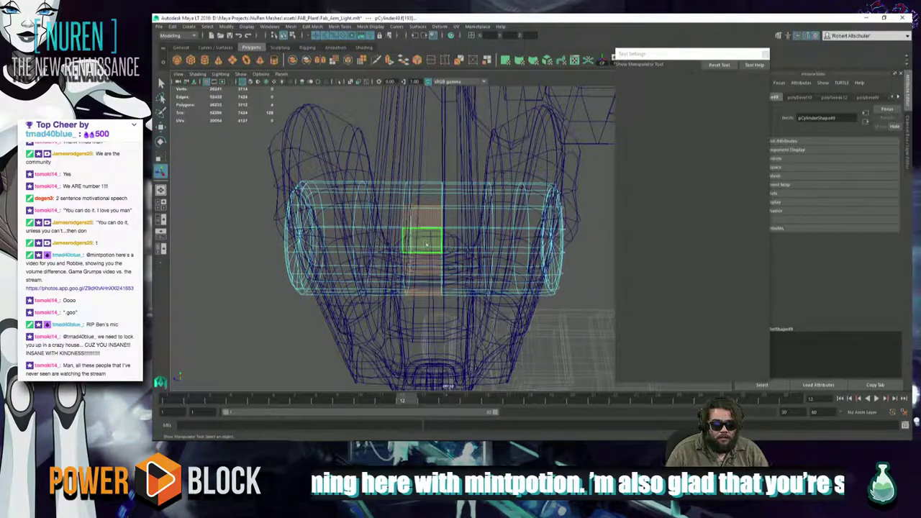
mouse_move(425, 242)
left_mouse_down("alt")
mouse_move(423, 222)
mouse_move(417, 232)
mouse_move(380, 171)
mouse_move(363, 176)
mouse_move(442, 227)
mouse_move(425, 257)
mouse_move(440, 241)
left_mouse_up("alt")
key("5")
right_click_drag(440, 241, 460, 245, "alt")
left_click_drag(460, 245, 452, 243, "alt")
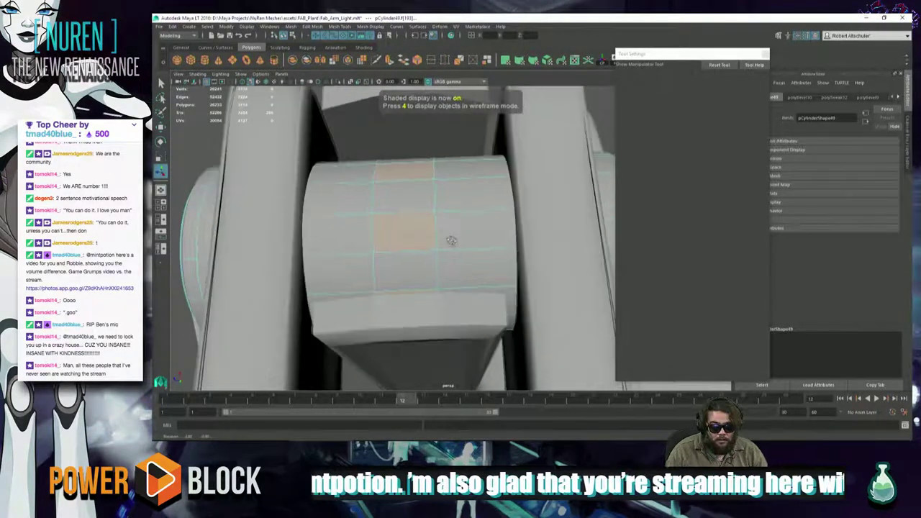
right_click_drag(452, 243, 450, 252, "alt")
Extrude the selected middle-band faces and scale the new faces inward along both axes to form small inset circles
right_click(449, 231, "shift")
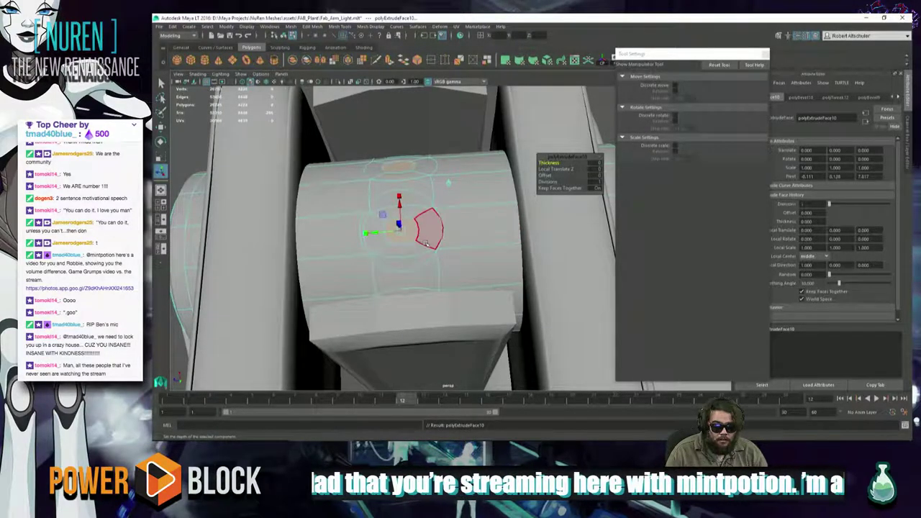
mouse_move(416, 252)
left_mouse_down("alt")
mouse_move(406, 250)
mouse_move(410, 242)
left_mouse_up("alt")
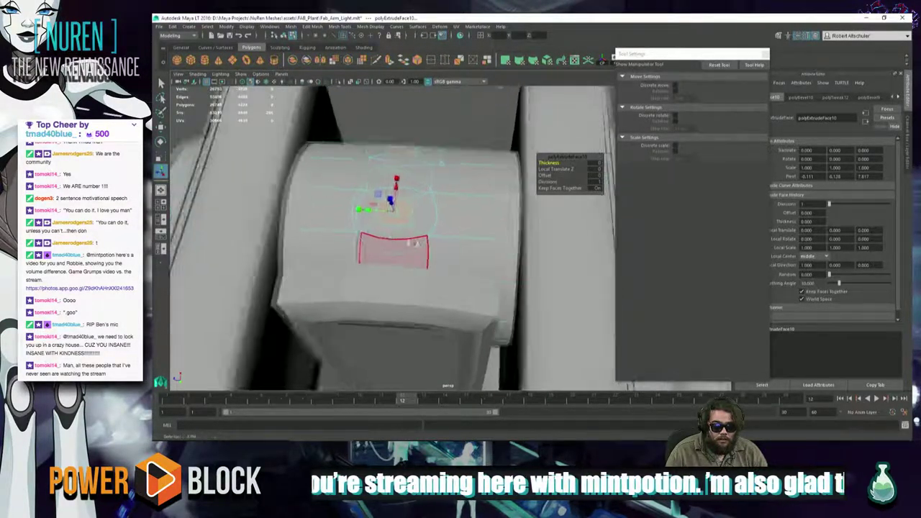
right_click_drag(411, 242, 411, 222, "alt")
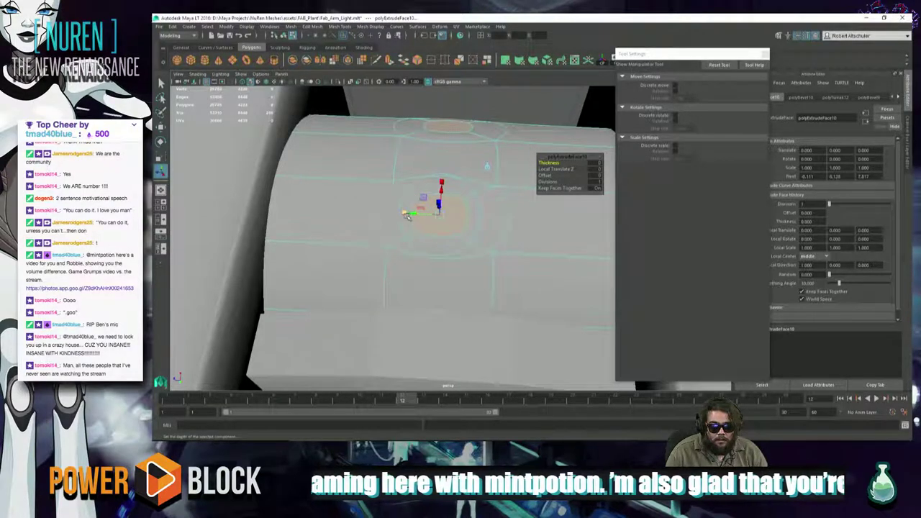
left_click_drag(405, 215, 414, 214)
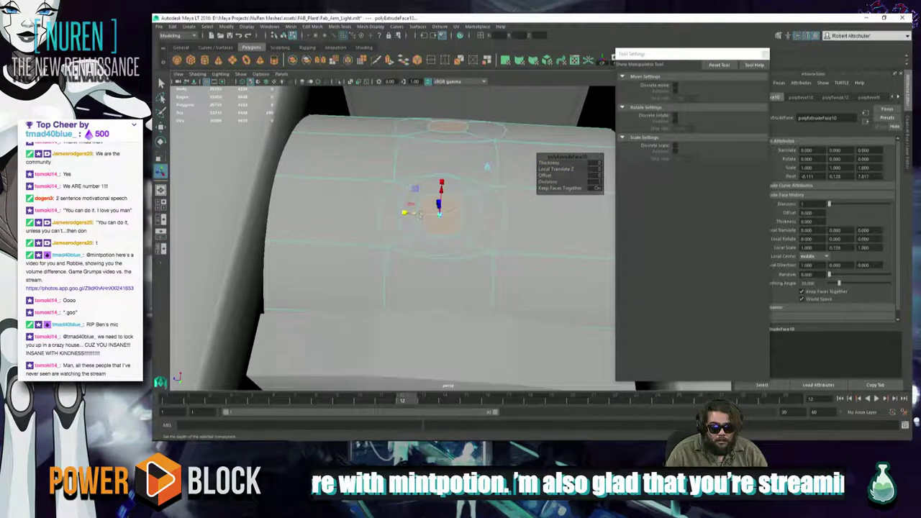
left_click_drag(442, 181, 443, 180)
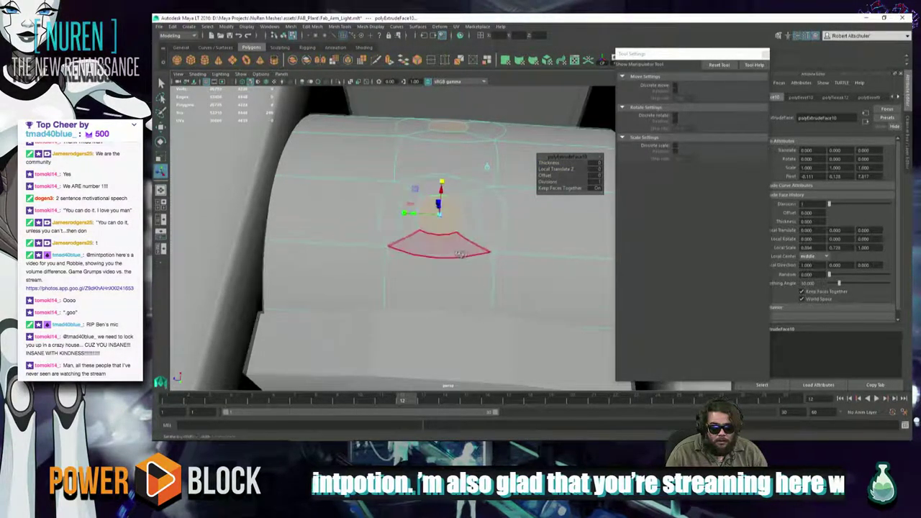
Extrude the inset faces again, push them about 0.066 into the joint cylinder as holes, and add another extrusion at their floors
left_click_drag(382, 241, 489, 237, "alt")
key("ctrl+e")
left_click_drag(417, 216, 436, 282, "alt")
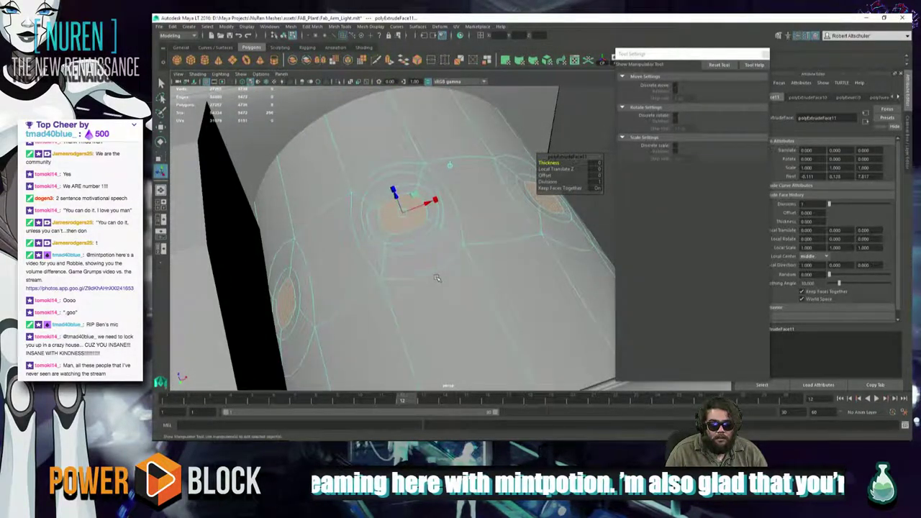
left_click_drag(394, 198, 392, 223)
key("ctrl+e")
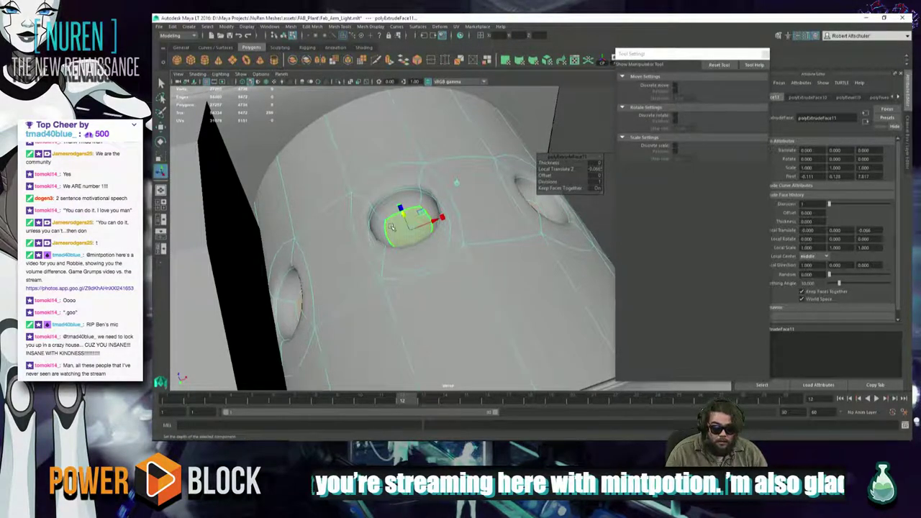
Return the joint cylinder to object mode, clear the selection and examine the recessed holes around its middle
left_click_drag(425, 259, 315, 258, "alt")
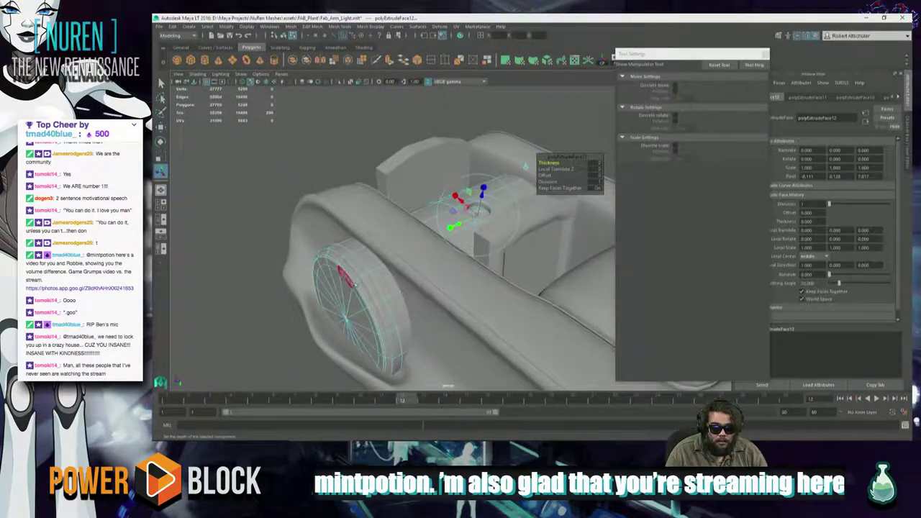
right_click_drag(354, 283, 389, 218)
left_click(244, 241)
scroll(263, 247, "down", 3)
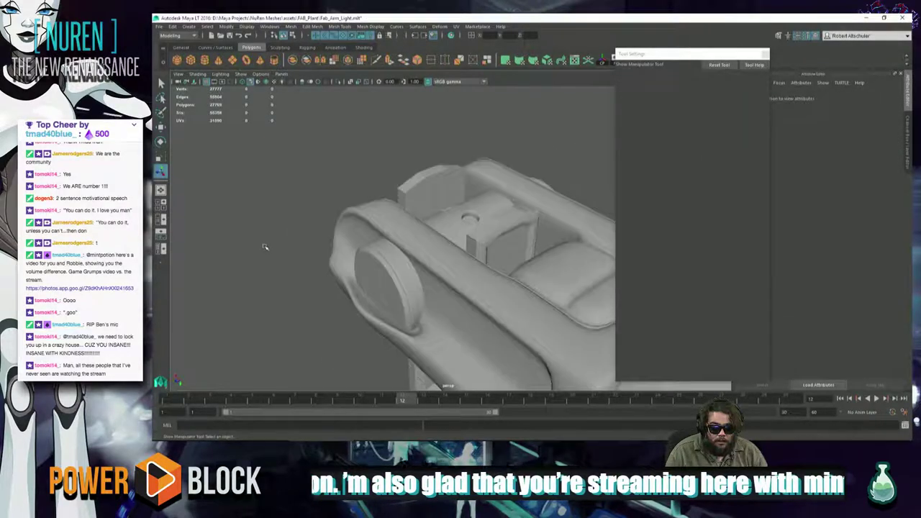
left_click_drag(265, 247, 381, 288, "alt")
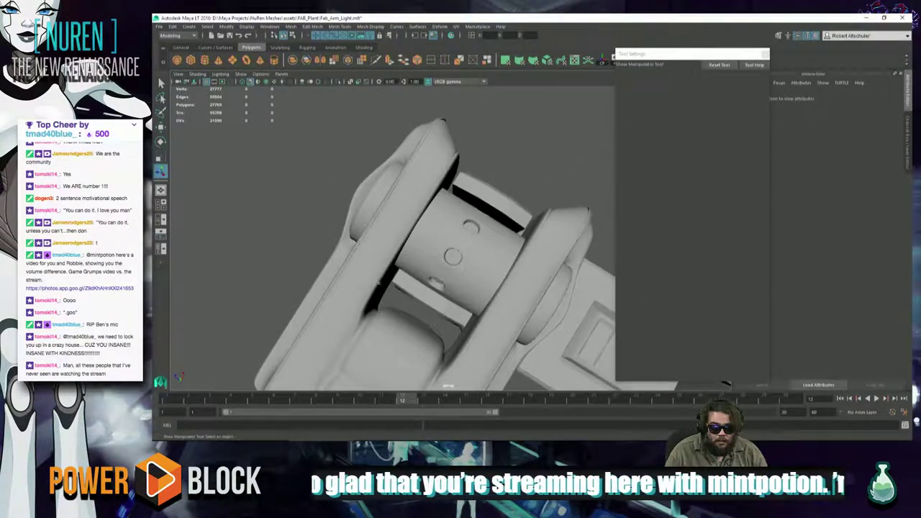
Select the joint cylinder again and switch it to edge mode
left_click(463, 263)
scroll(464, 263, "up", 2)
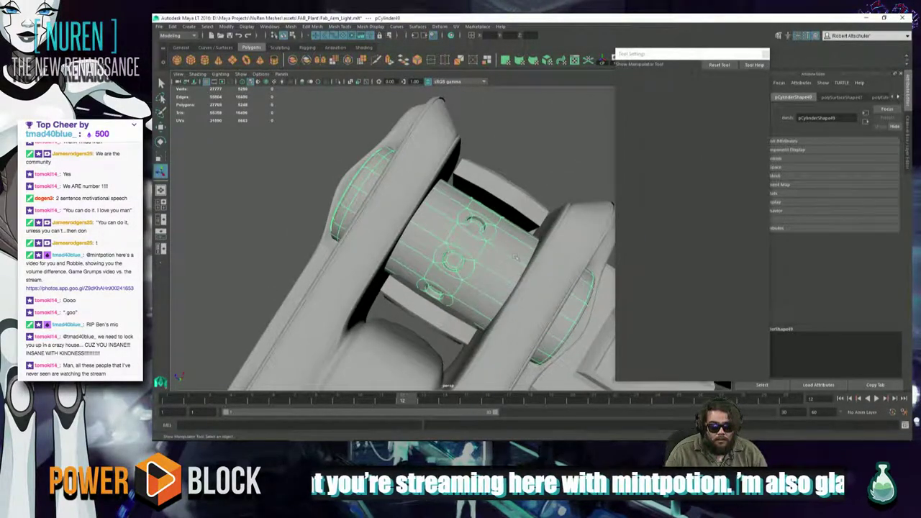
left_click_drag(515, 258, 458, 238, "alt")
right_click_drag(455, 250, 456, 210)
left_click(453, 229)
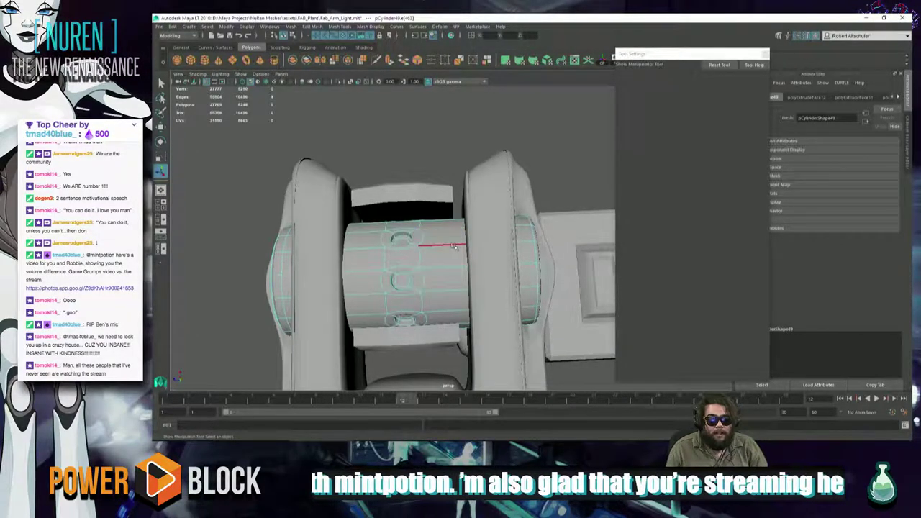
right_click_drag(453, 231, 454, 246)
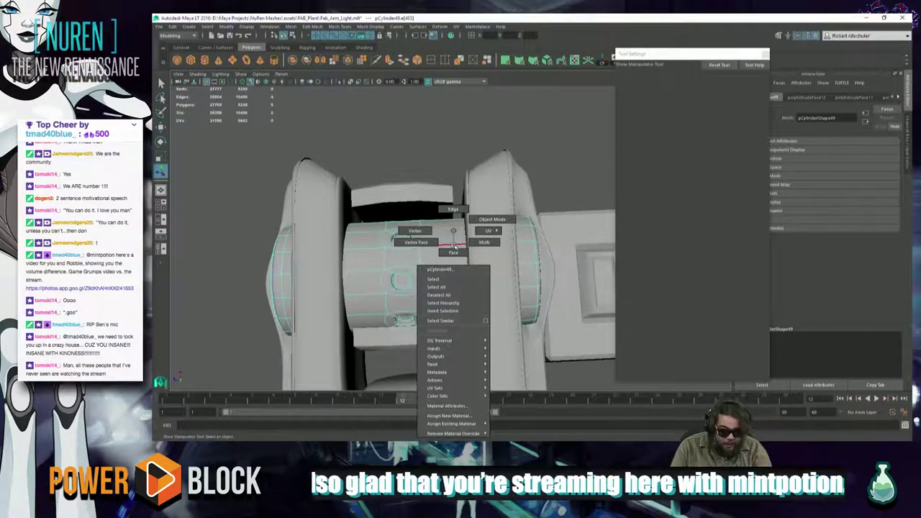
right_click_drag(453, 245, 453, 210)
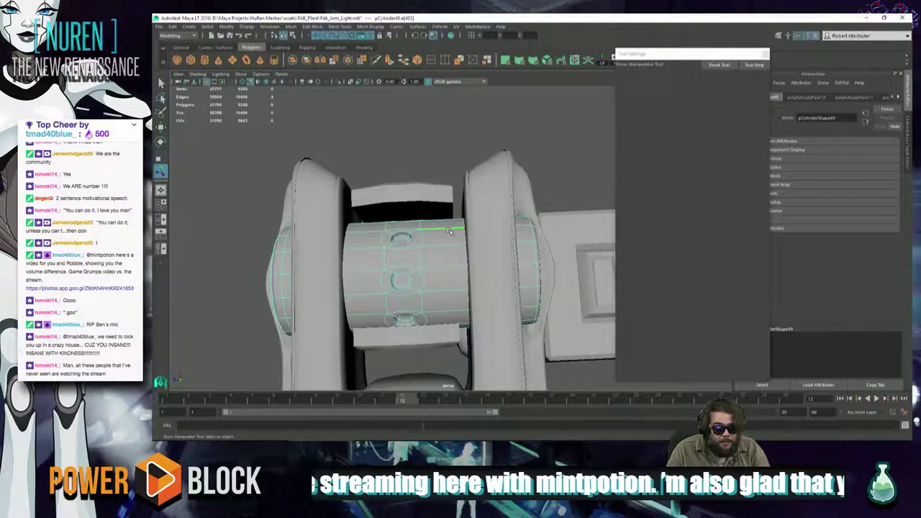
Insert an edge loop around the joint cylinder on each side of the row of holes
left_click_drag(383, 235, 385, 260, "alt")
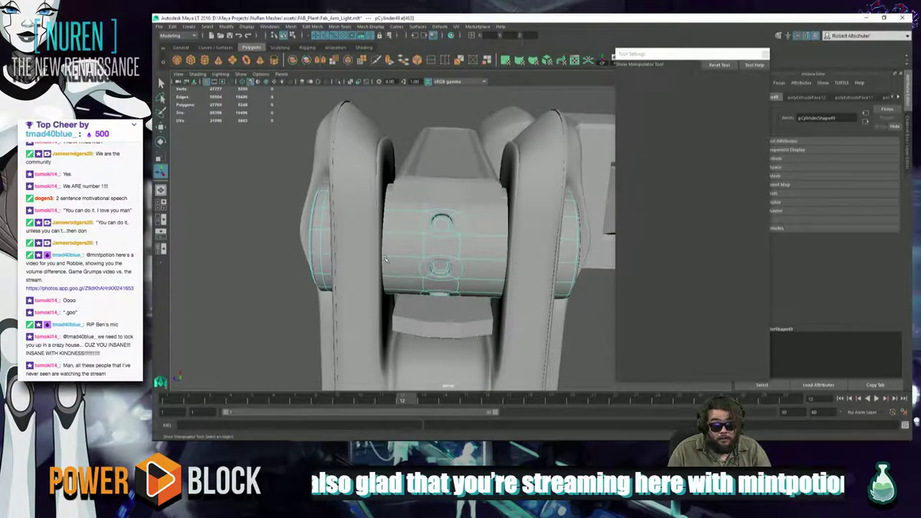
mouse_move(434, 266)
left_mouse_down("alt")
mouse_move(443, 269)
mouse_move(444, 249)
mouse_move(468, 272)
mouse_move(442, 264)
left_mouse_up("alt")
scroll(433, 260, "up", 3)
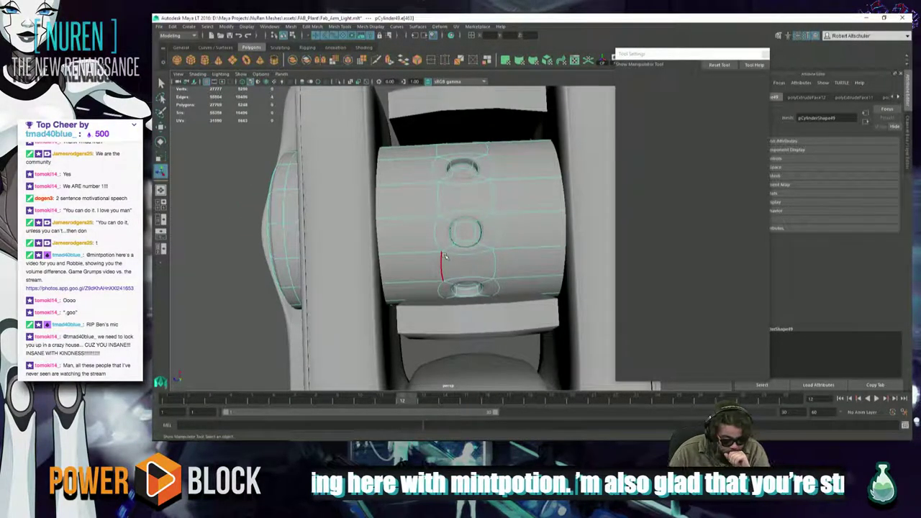
left_click_drag(479, 220, 478, 243, "alt")
right_click_drag(523, 199, 528, 247)
left_click(519, 195)
left_click_drag(525, 194, 507, 197)
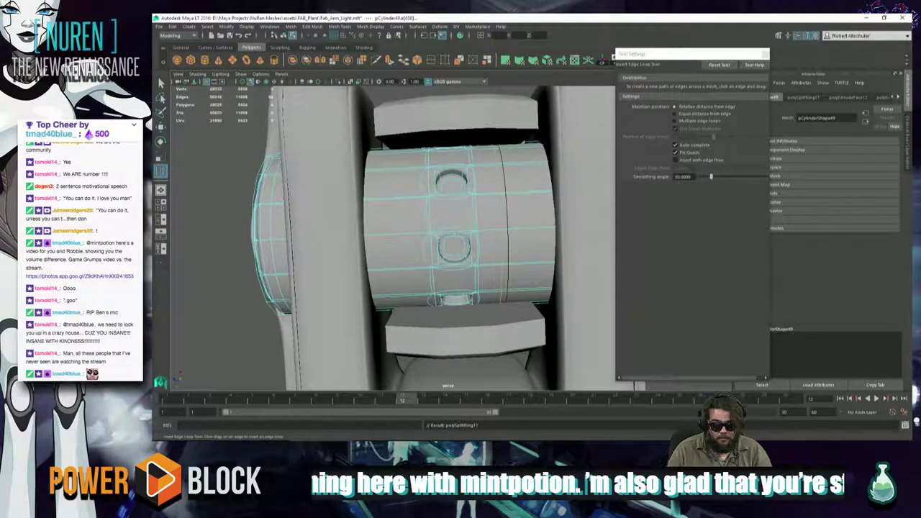
left_click_drag(396, 202, 398, 202)
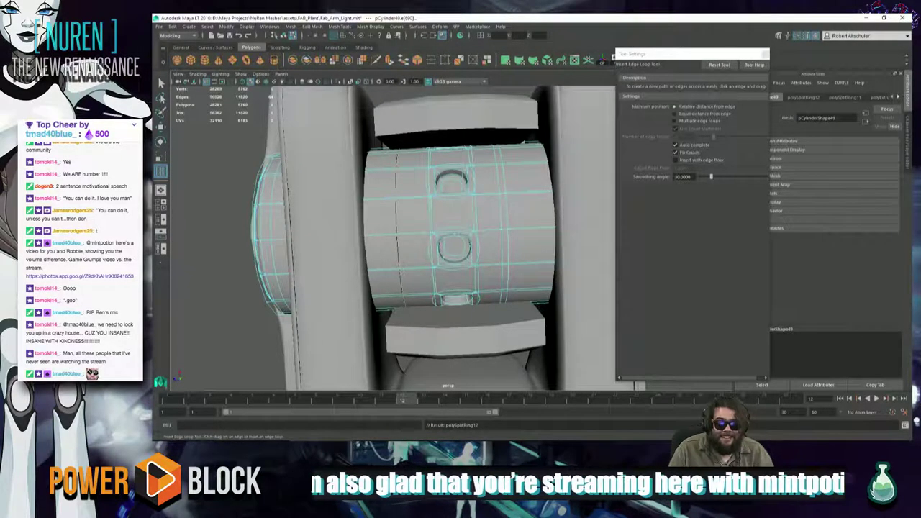
Turn on smooth mesh preview for the joint cylinder, leave the Insert Edge Loop tool and clear the edge selection
left_click_drag(437, 238, 444, 224, "alt")
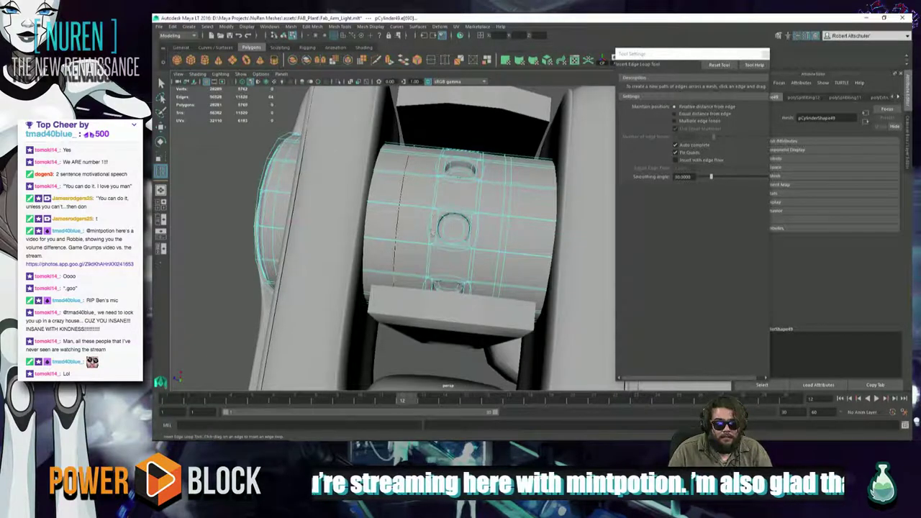
left_click_drag(430, 231, 435, 248, "alt")
key("3")
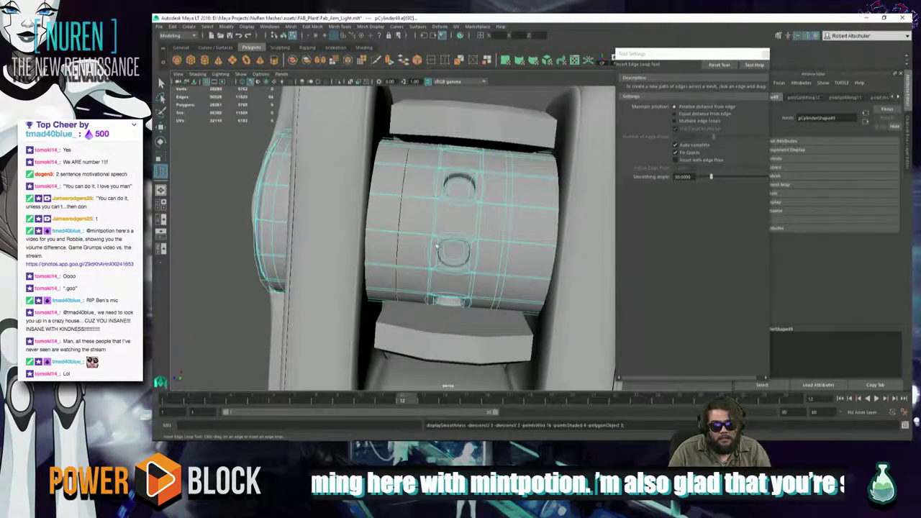
key("q")
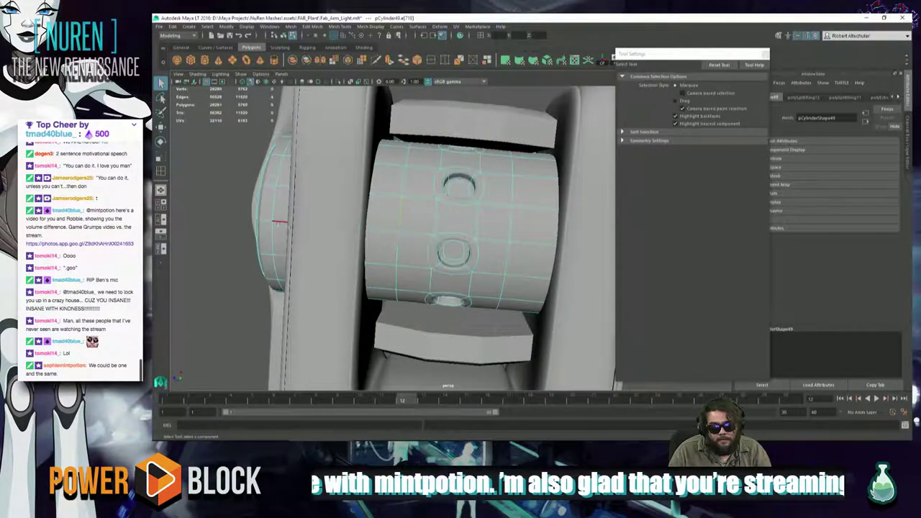
left_click(189, 226)
Select the new edge loop on each side of the holes in turn and move both closer to the holes
left_click_drag(348, 213, 384, 185, "alt")
double_click(405, 183)
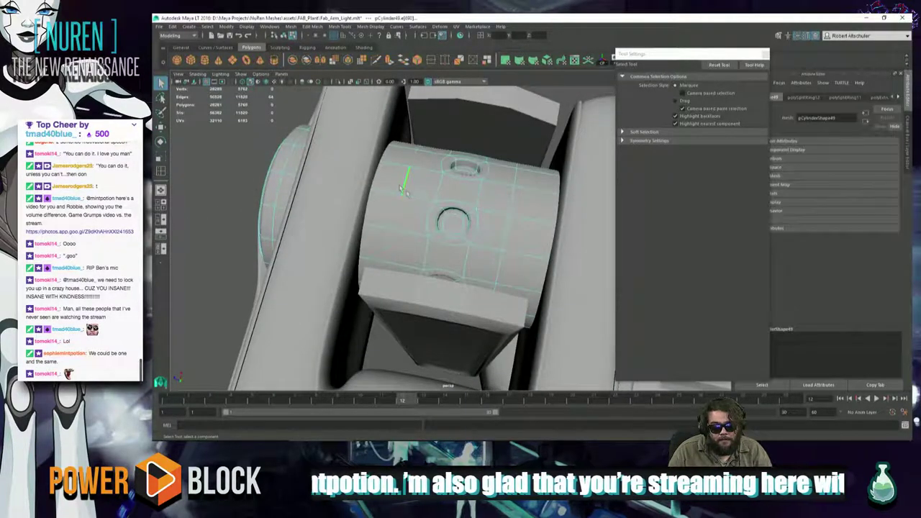
key("w")
mouse_move(373, 218)
left_mouse_down()
mouse_move(407, 223)
mouse_move(383, 220)
left_mouse_up()
double_click(511, 210)
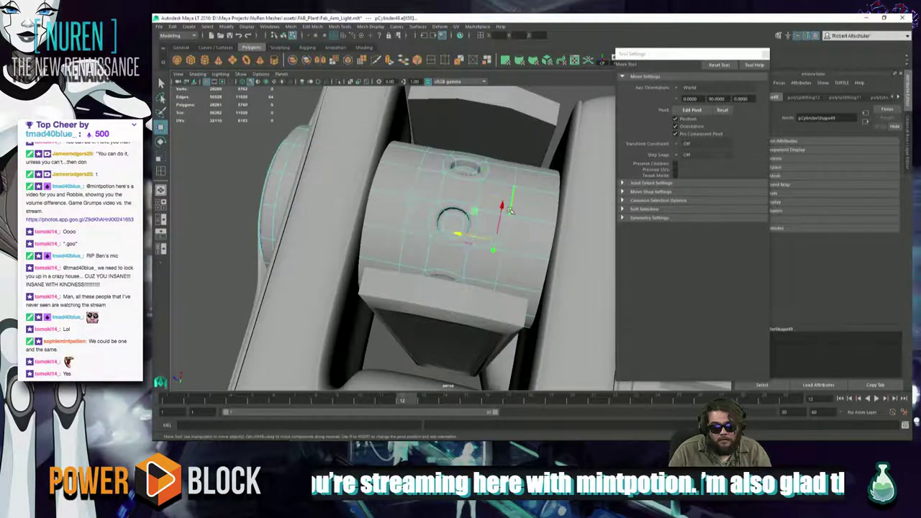
left_click_drag(460, 233, 451, 234)
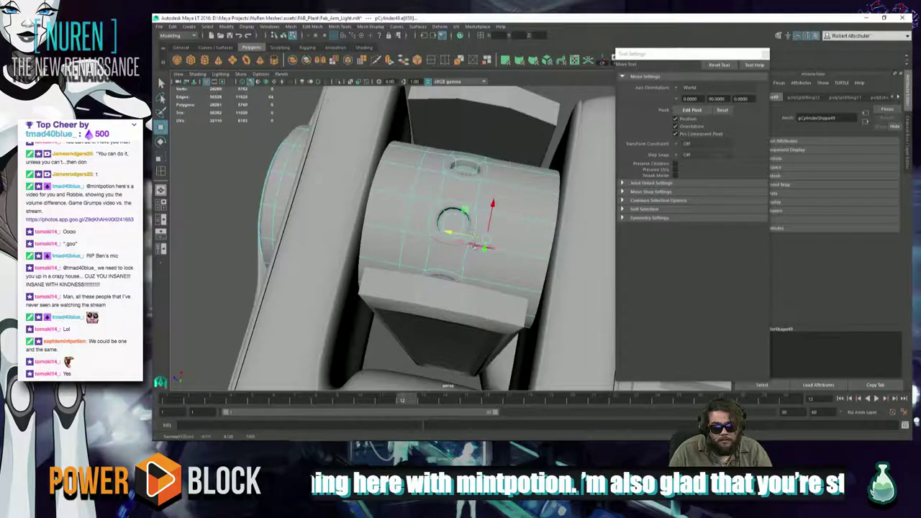
Bevel the two edge loops beside the holes with a fraction of 0.5 and 2 segments
right_click(419, 185, "shift")
right_click_drag(419, 184, 461, 184, "shift")
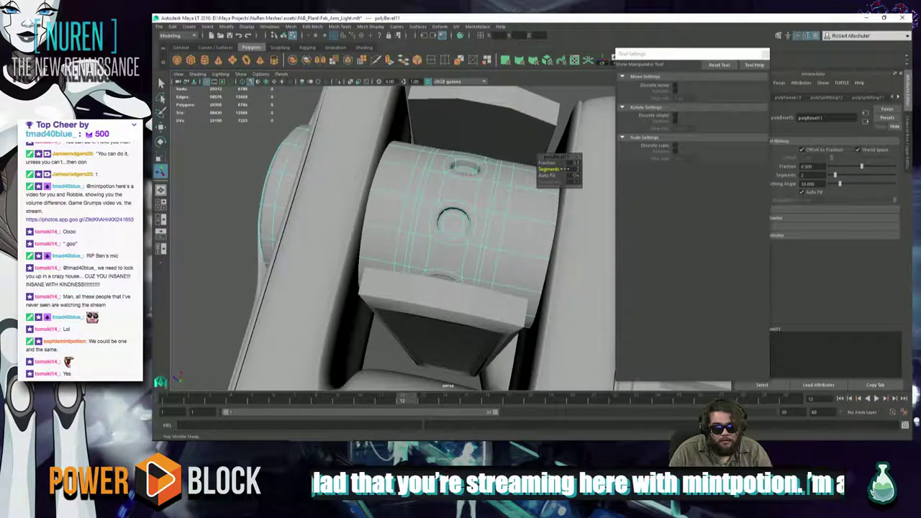
left_click(534, 221)
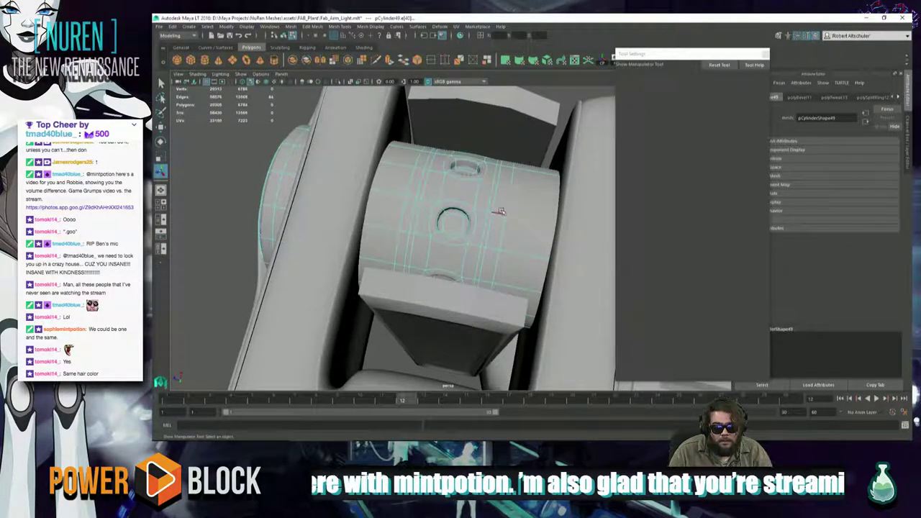
Convert an edge selection across the beveled loops to the thin face bands around the cylinder and extrude those faces
left_click(500, 212)
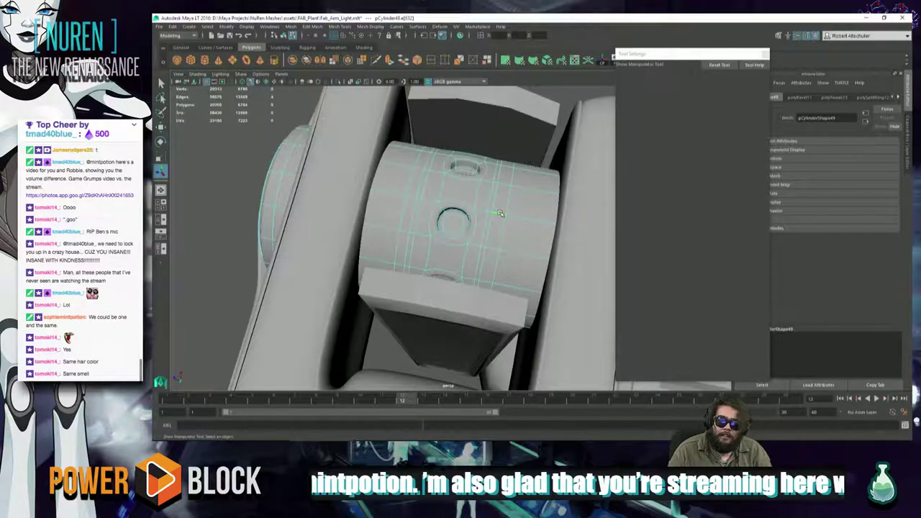
right_click(411, 197, "shift")
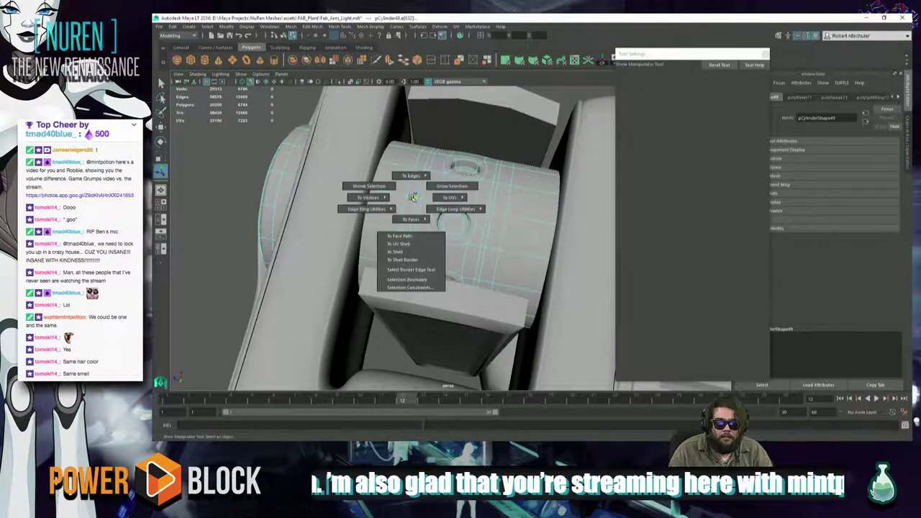
right_click_drag(412, 198, 417, 243, "ctrl")
right_click(400, 207, "ctrl")
right_click(406, 197, "shift")
right_click_drag(493, 230, 525, 229, "shift")
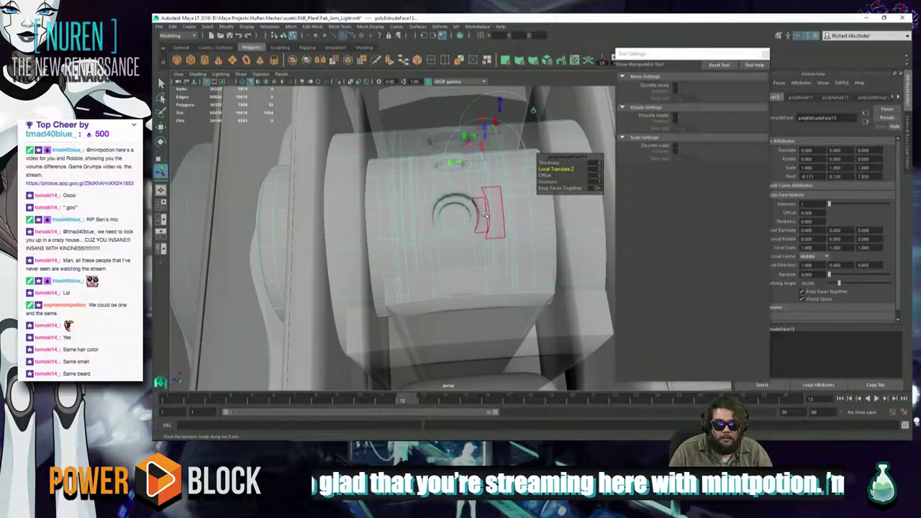
Raise the two extruded face bands about 0.061 outward from the cylinder surface as thin ridges
left_click_drag(525, 228, 484, 215, "alt")
right_click_drag(484, 215, 541, 241, "alt")
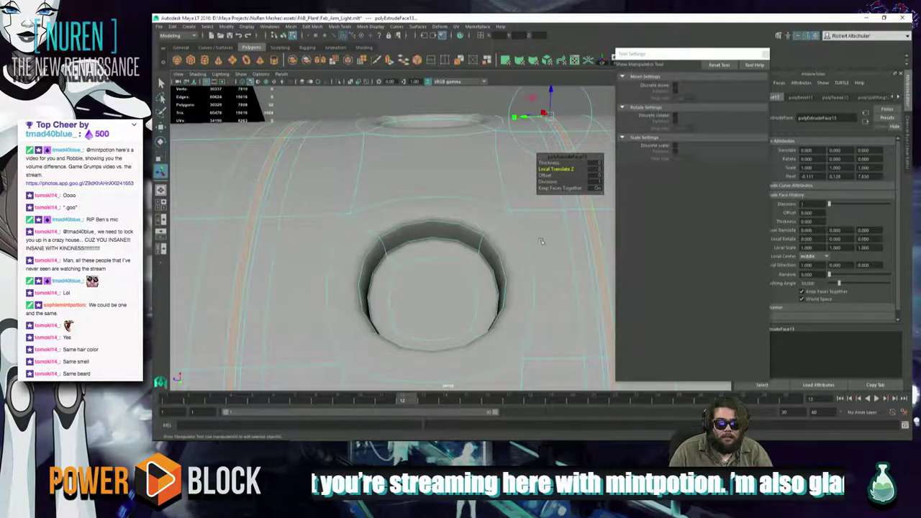
left_click_drag(541, 252, 528, 245, "alt")
right_click_drag(529, 245, 499, 242, "alt")
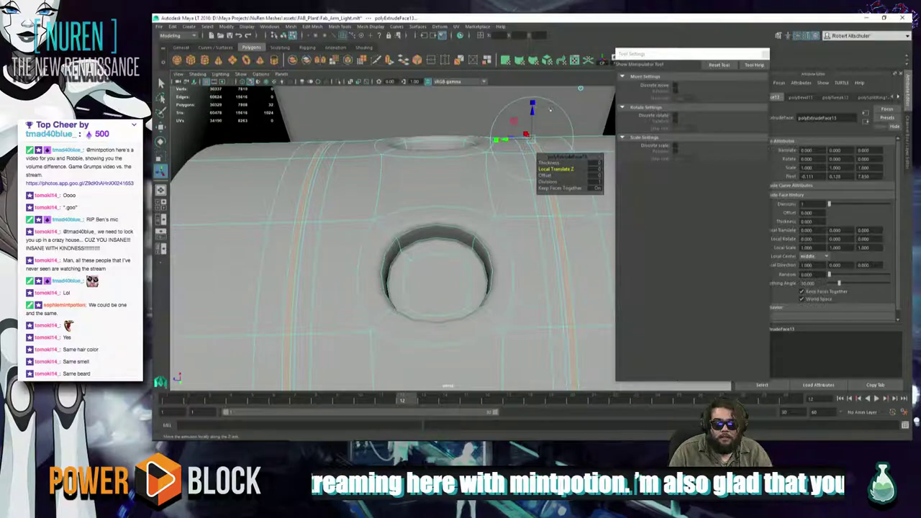
left_click_drag(532, 109, 532, 116)
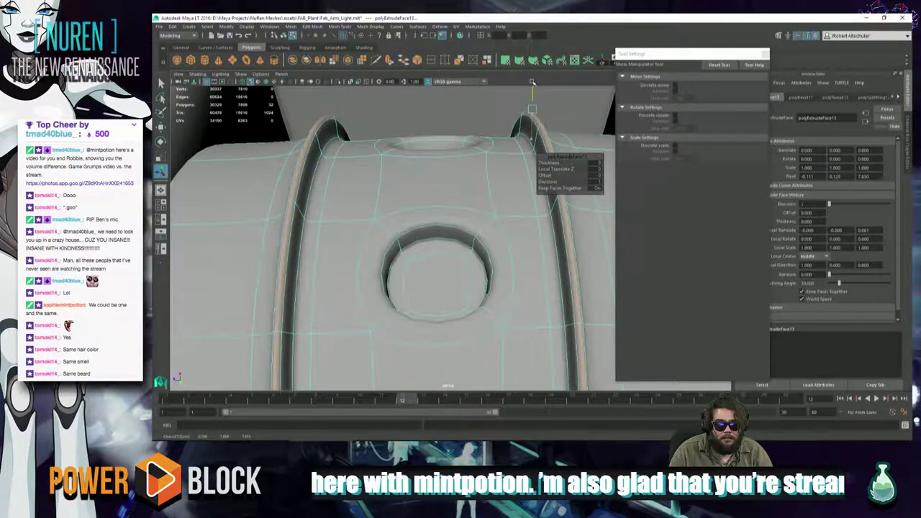
Undo a sideways shift of the raised bands and widen their top faces to a local scale of about 2.17
right_click_drag(499, 197, 471, 161, "alt")
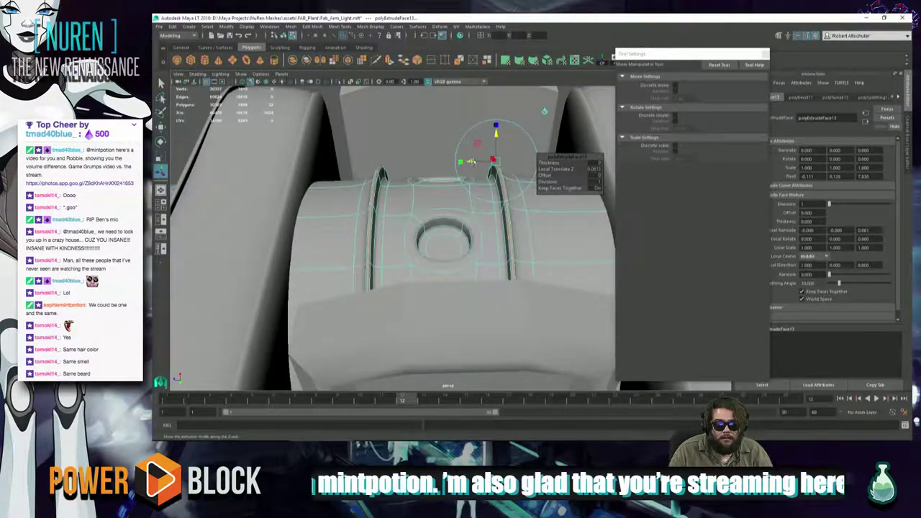
left_click_drag(471, 161, 483, 162)
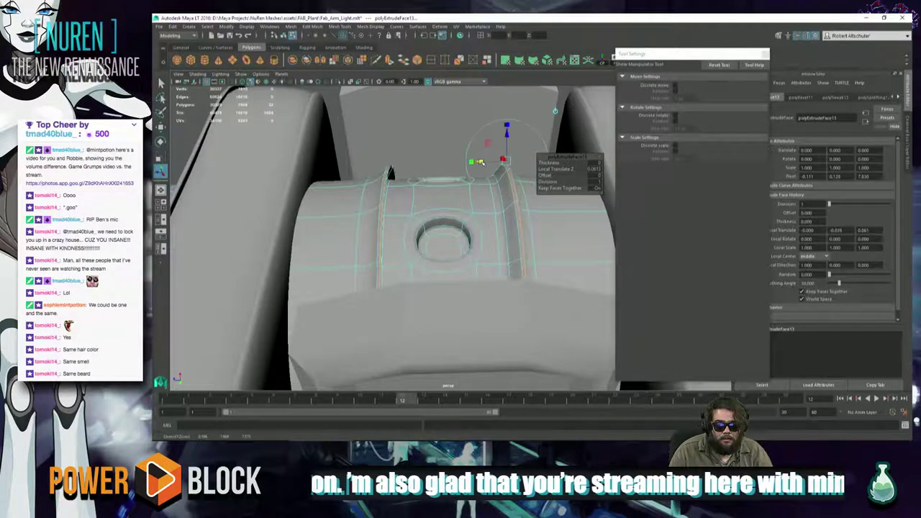
key("ctrl+z")
left_click_drag(432, 201, 381, 269, "alt")
left_click_drag(403, 196, 470, 146, "alt")
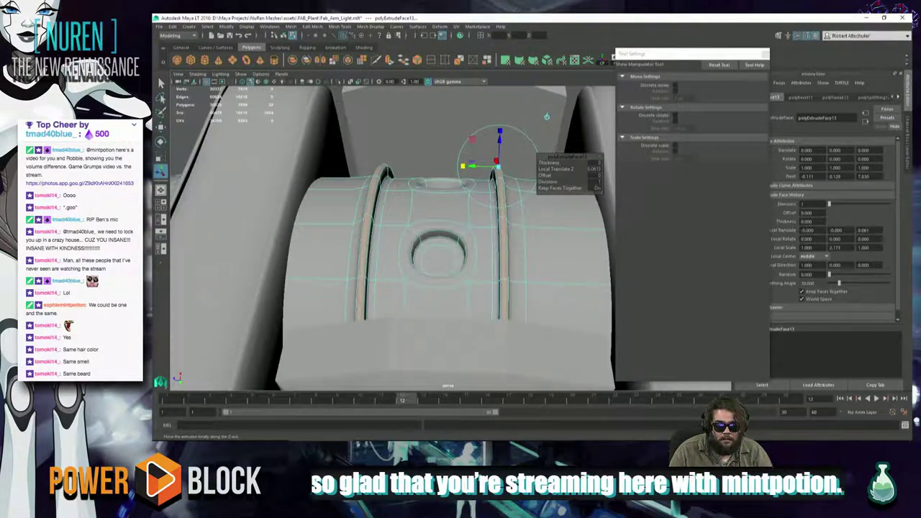
Extrude the top faces of both ridges again, narrow them to a local scale of about 0.76, and return to object mode
key("ctrl+e")
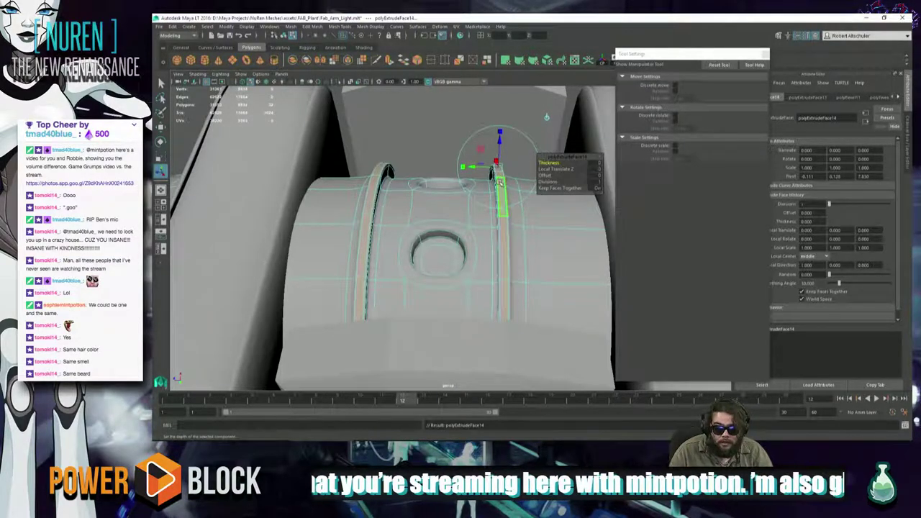
left_click_drag(457, 206, 260, 234, "alt")
right_click_drag(261, 234, 432, 241, "alt")
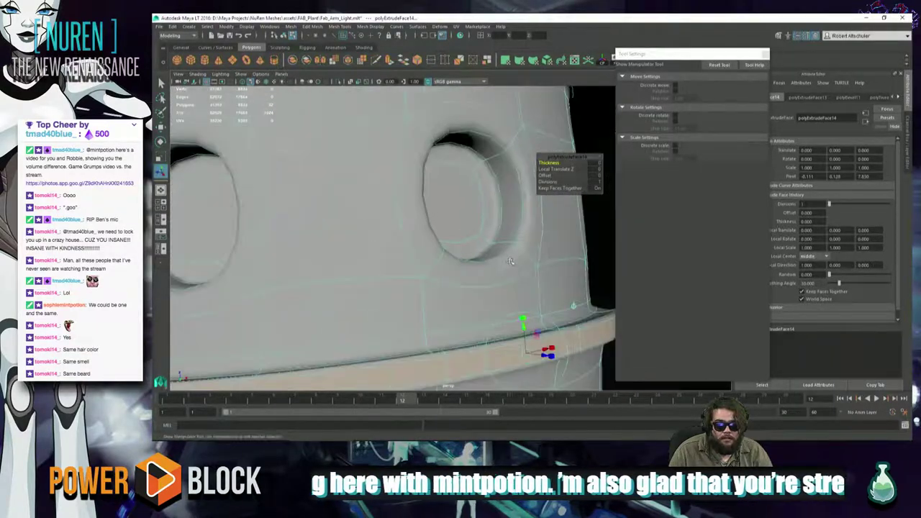
left_click_drag(496, 270, 325, 173, "alt")
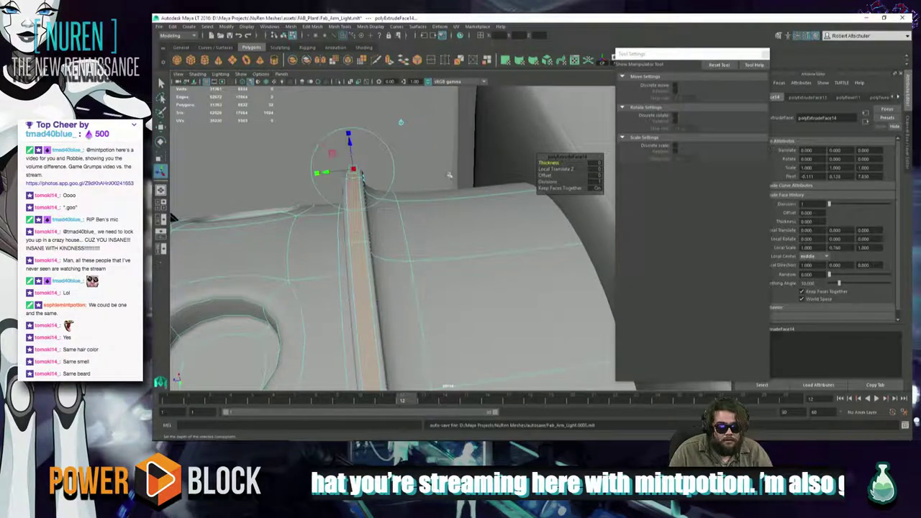
right_click_drag(561, 164, 432, 192, "alt")
right_click_drag(461, 231, 499, 217)
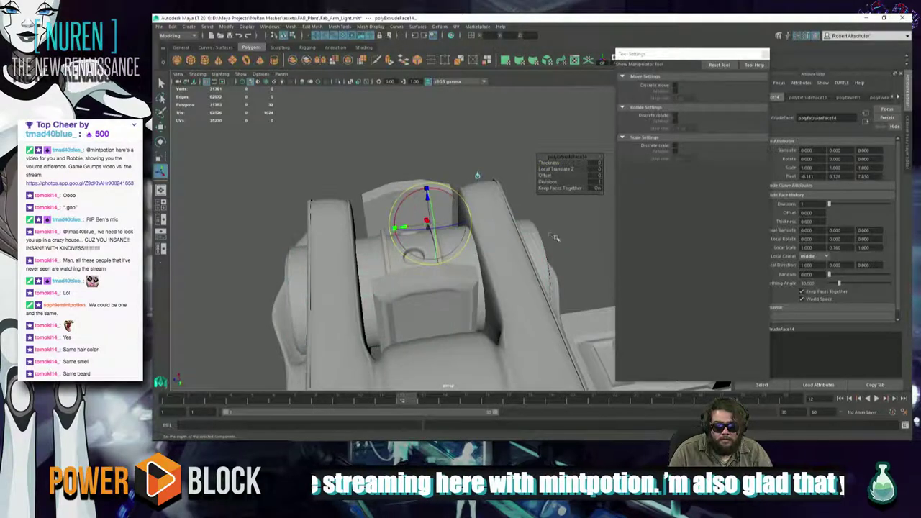
left_click(557, 236)
left_click_drag(557, 236, 584, 295, "alt")
Select the end cap faces of the joint cylinder, checking the face selection in wireframe display
left_click(444, 226)
right_click(429, 199)
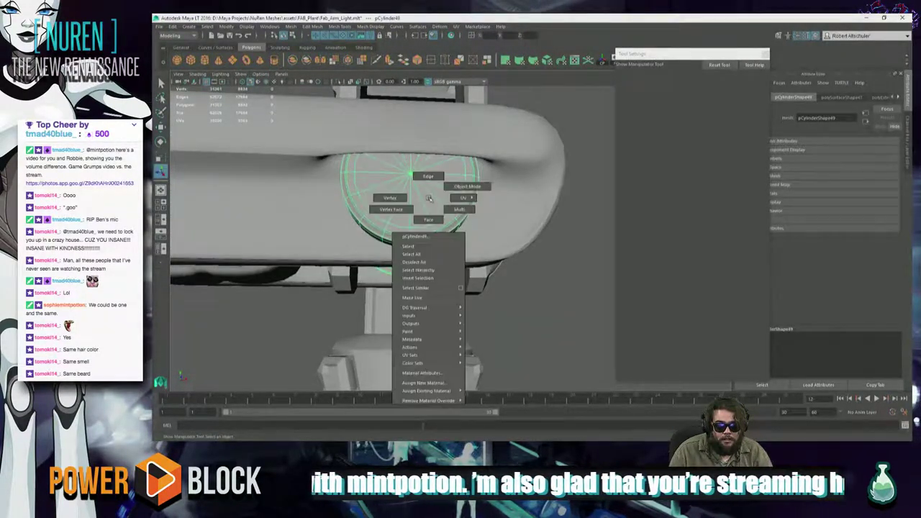
right_click_drag(429, 198, 429, 217)
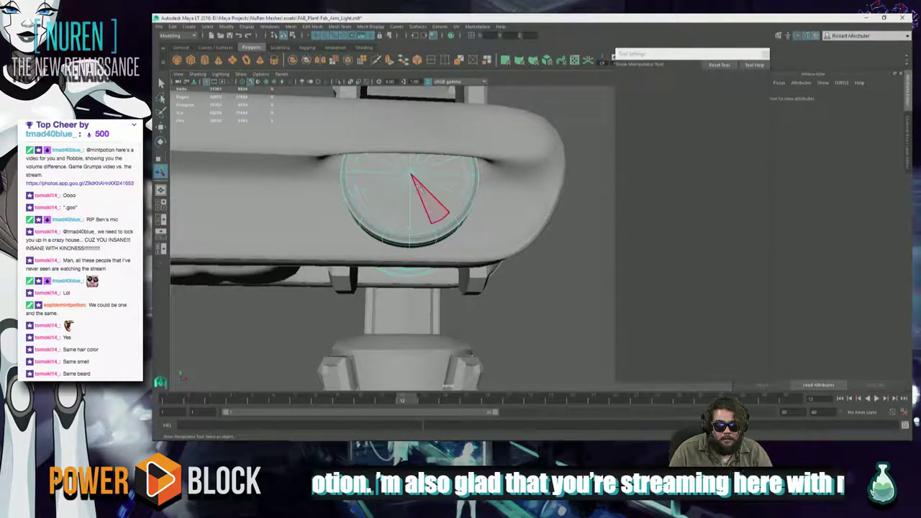
left_click_drag(425, 164, 401, 185)
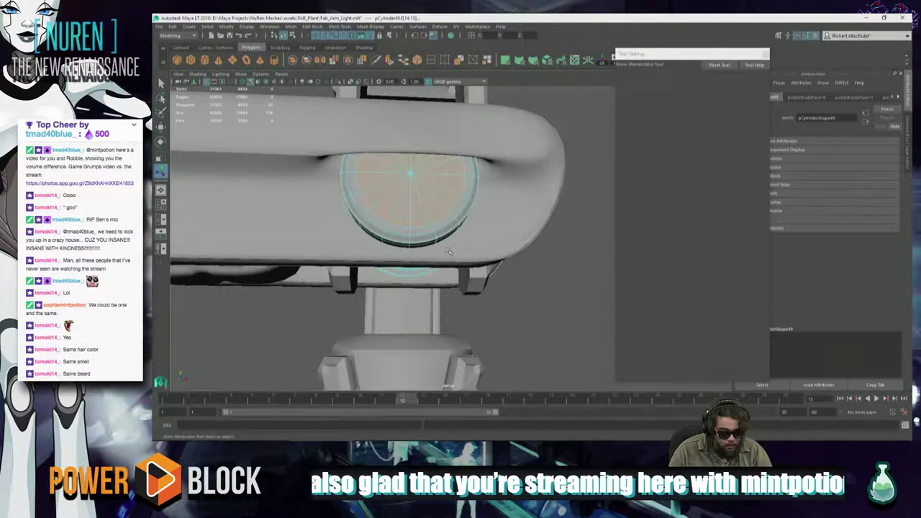
key("4")
left_click_drag(448, 251, 518, 254, "alt")
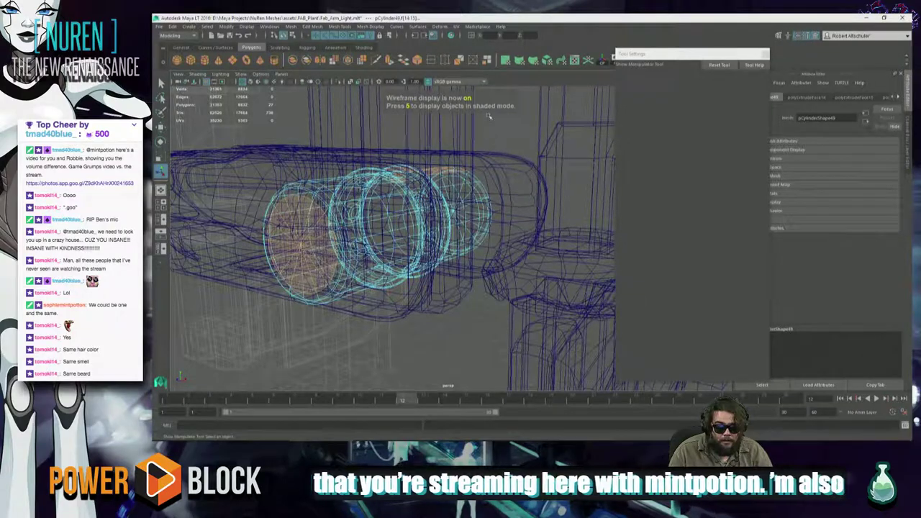
left_click_drag(360, 274, 346, 198, "alt")
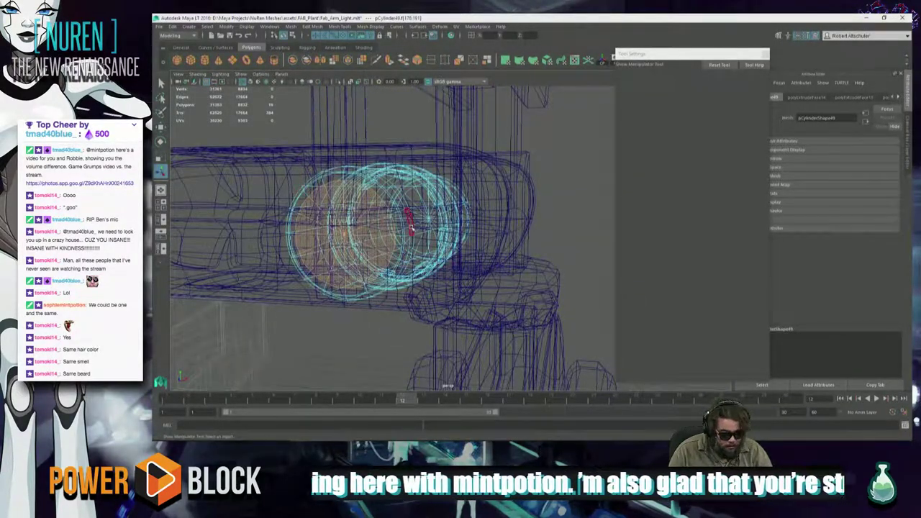
key("5")
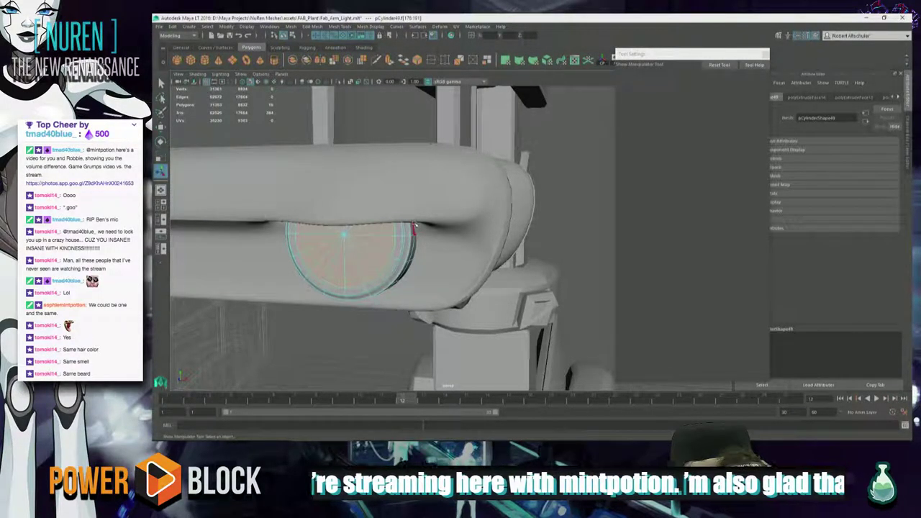
key("alt+Tab")
key("alt+Tab")
key("alt+Tab")
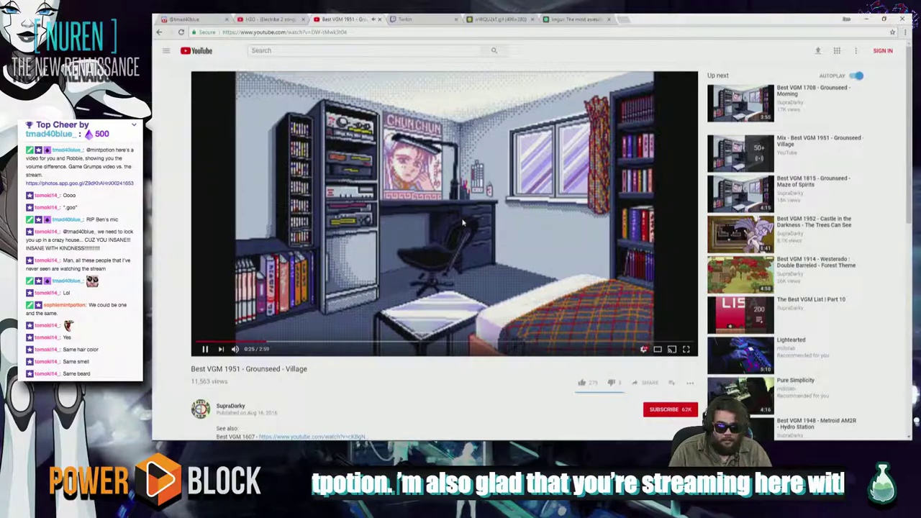
key("alt+Tab")
Extrude the selected cylinder cap faces and inset them slightly to leave a narrow rim
left_click_drag(373, 251, 394, 272, "alt")
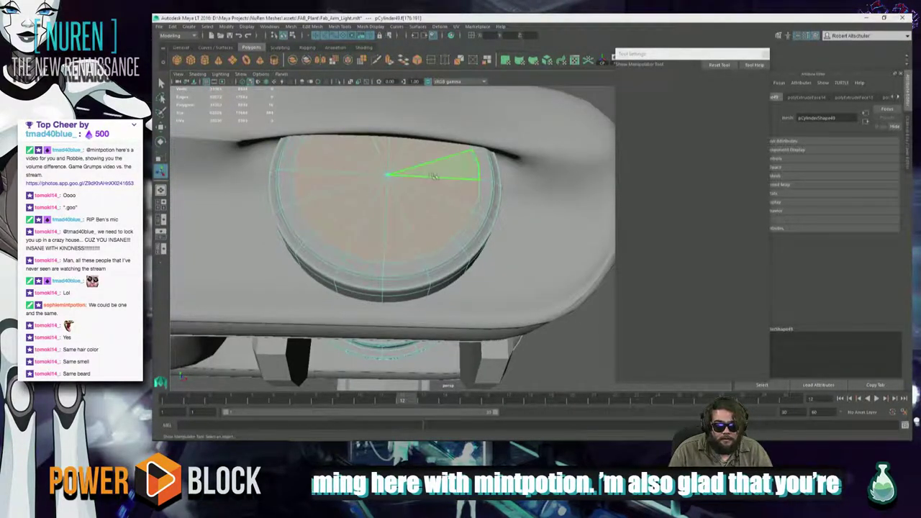
left_click_drag(434, 176, 425, 140, "alt")
right_click(422, 135, "shift")
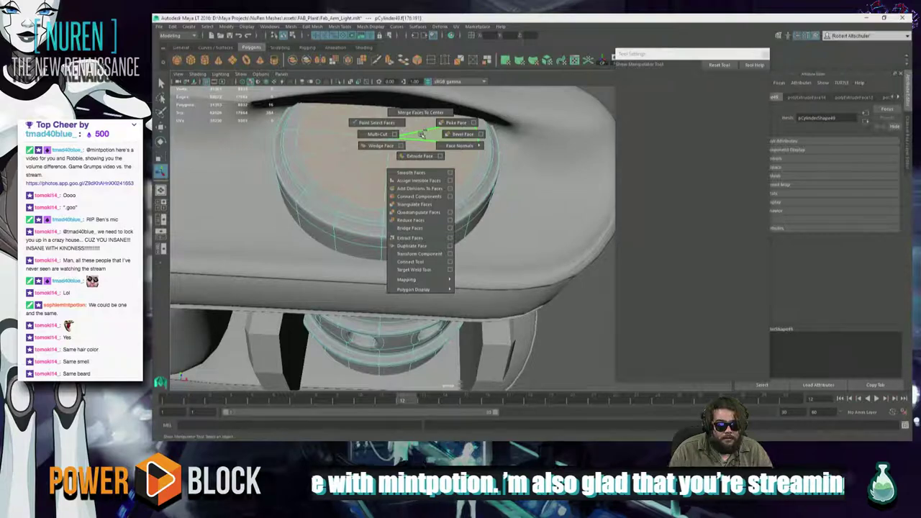
left_click(420, 155)
left_click_drag(421, 167, 291, 272, "alt")
key("r")
key("w")
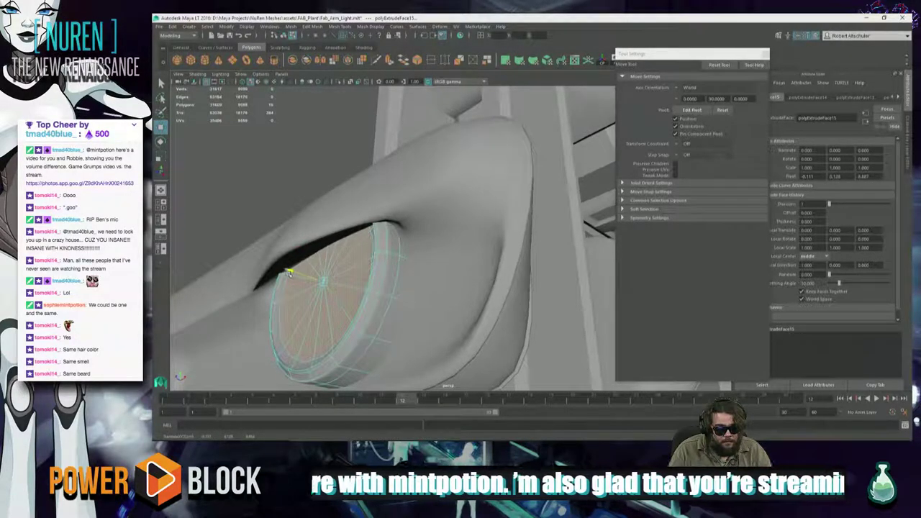
Extrude the cap faces again, push them slightly into the cylinder, and inset another extrusion of the recessed faces
key("ctrl+e")
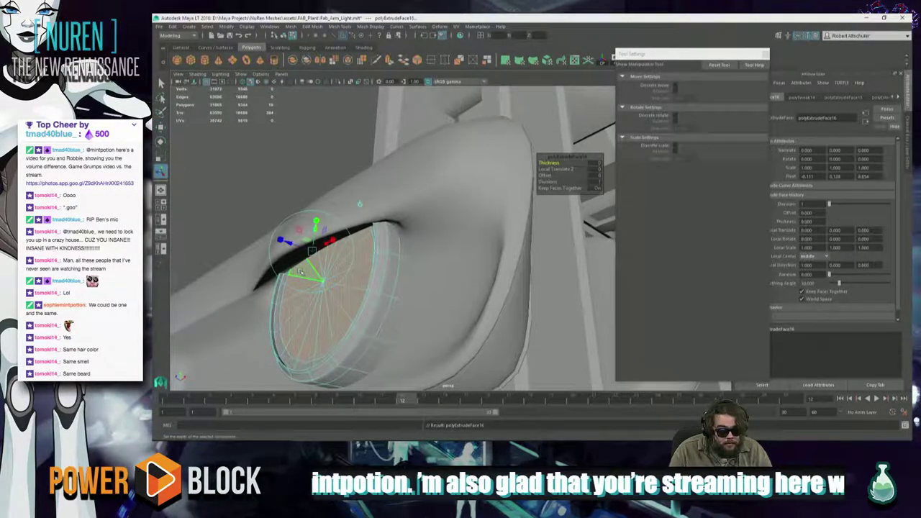
key("w")
left_click_drag(286, 270, 294, 272)
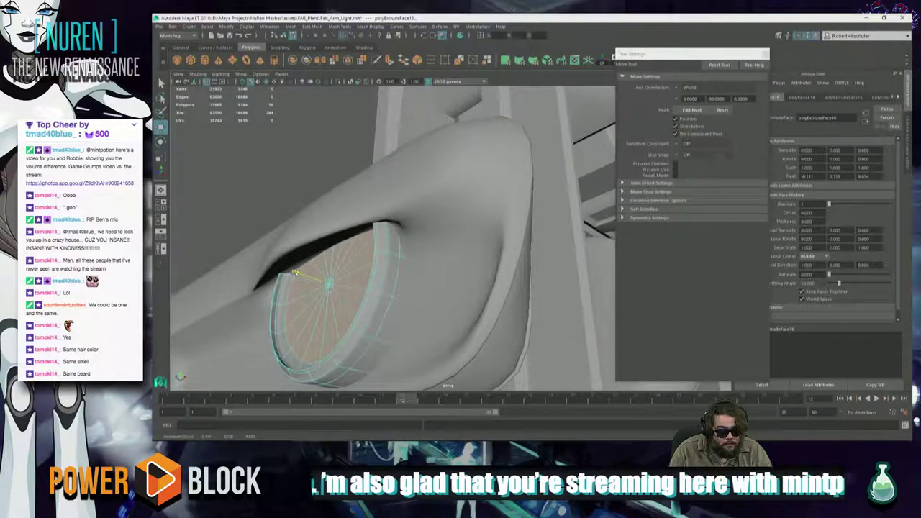
key("ctrl+e")
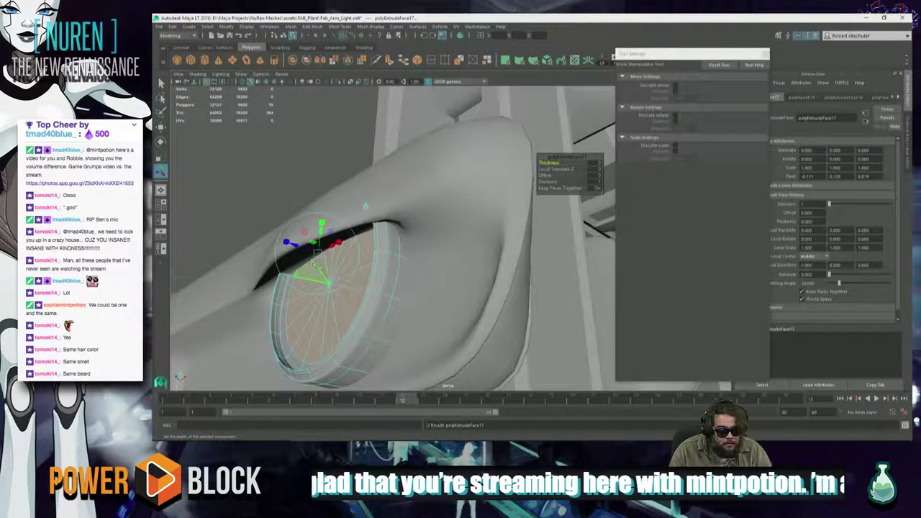
key("r")
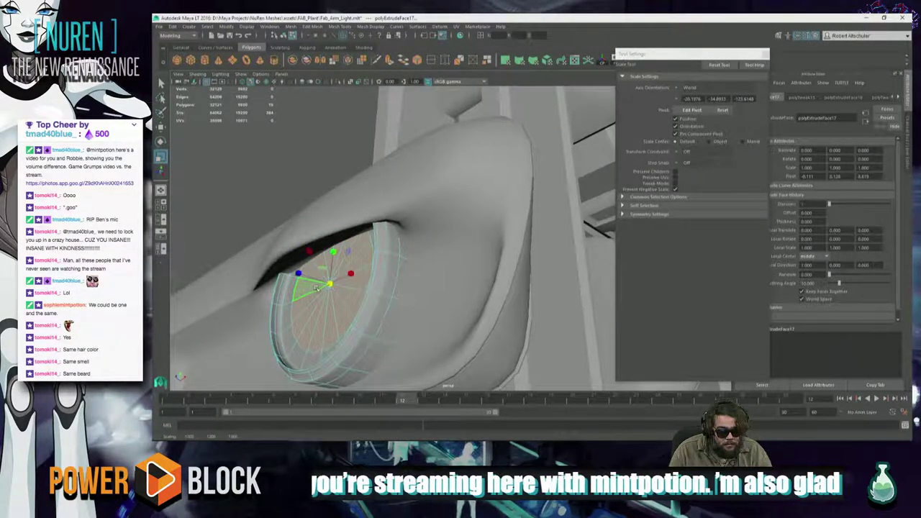
Extrude the inset cap faces once more and move them along the cylinder's axis
key("ctrl+e")
key("w")
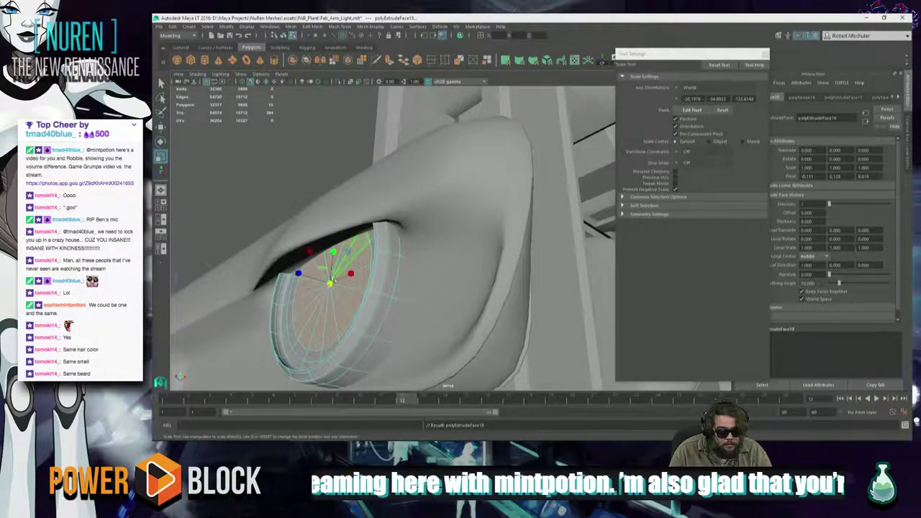
key("w")
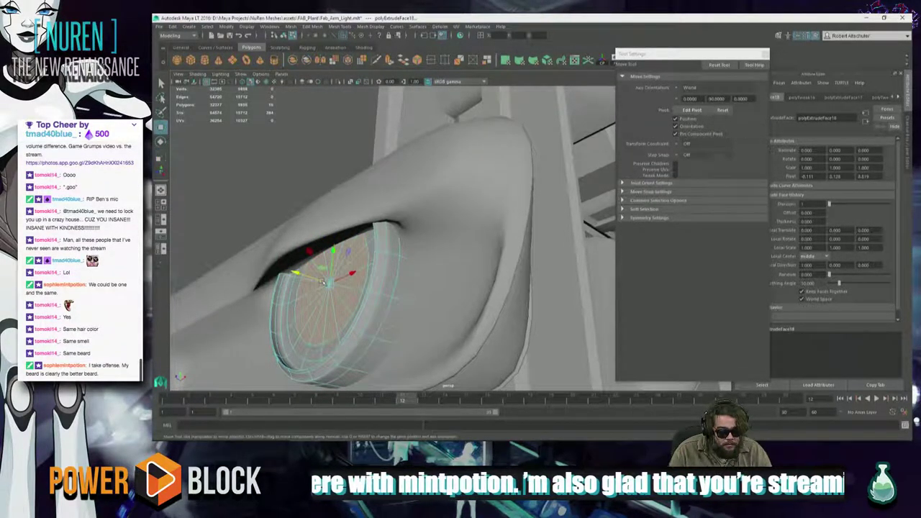
left_click_drag(297, 273, 287, 322)
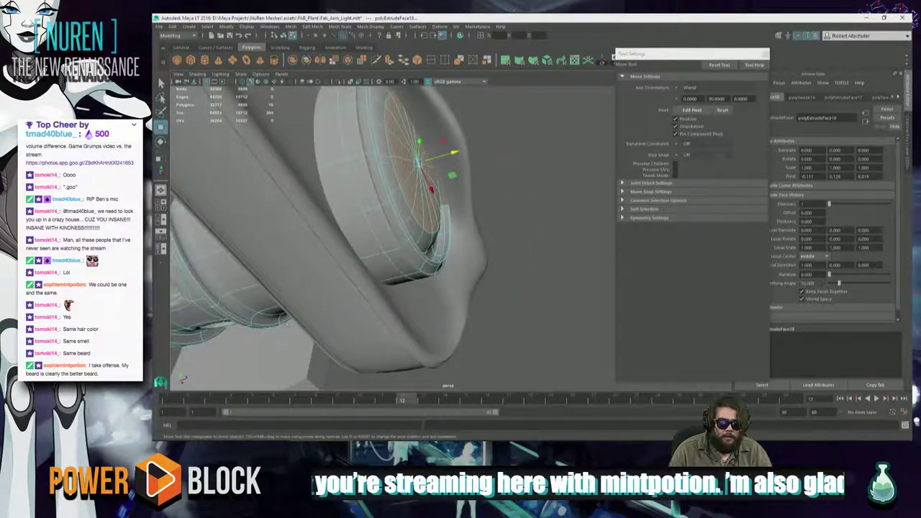
mouse_move(455, 151)
left_mouse_down()
mouse_move(476, 151)
mouse_move(464, 160)
left_mouse_up()
left_click_drag(452, 236, 407, 245, "alt")
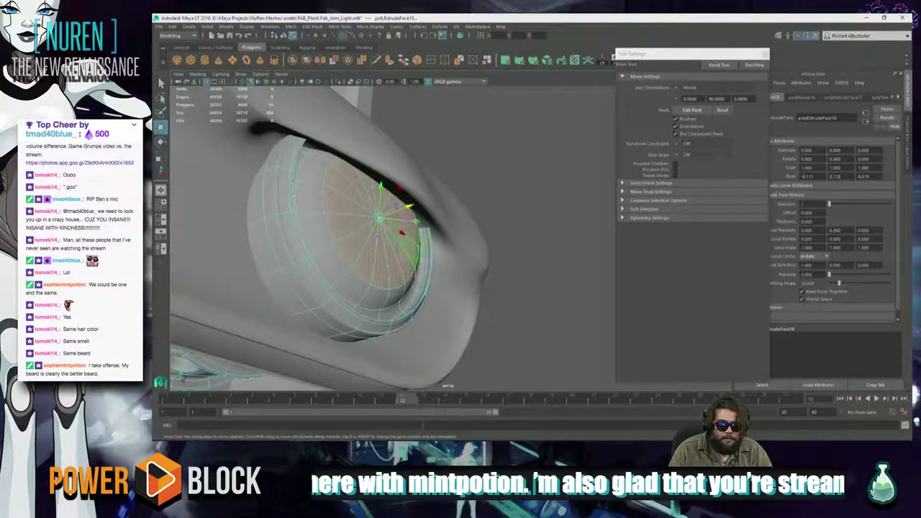
Leave component editing on the cylinder and examine the reshaped cap on the whole arm joint
right_click_drag(372, 231, 349, 223)
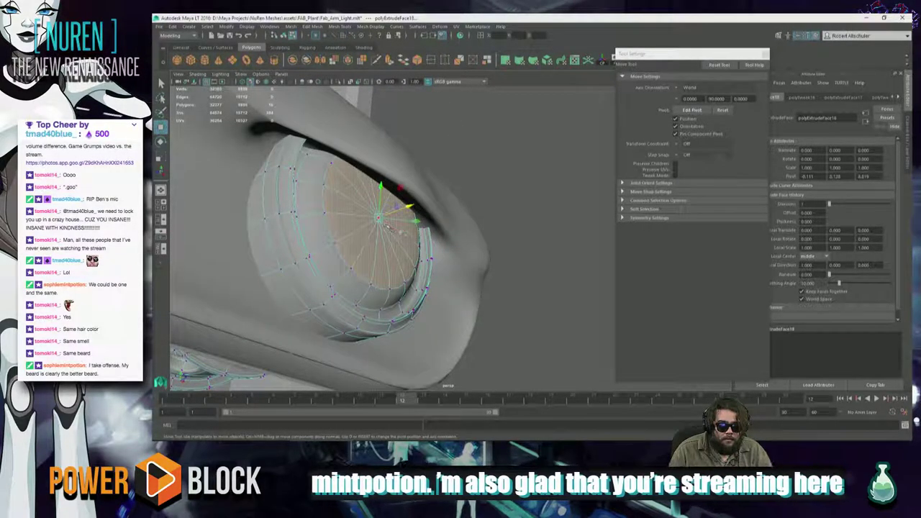
left_click(515, 226)
left_click(384, 222)
left_click_drag(385, 222, 424, 262, "alt")
right_click_drag(425, 257, 505, 225)
left_click(525, 247)
right_click_drag(436, 231, 485, 219)
left_click(537, 236)
left_click_drag(535, 236, 349, 286, "alt")
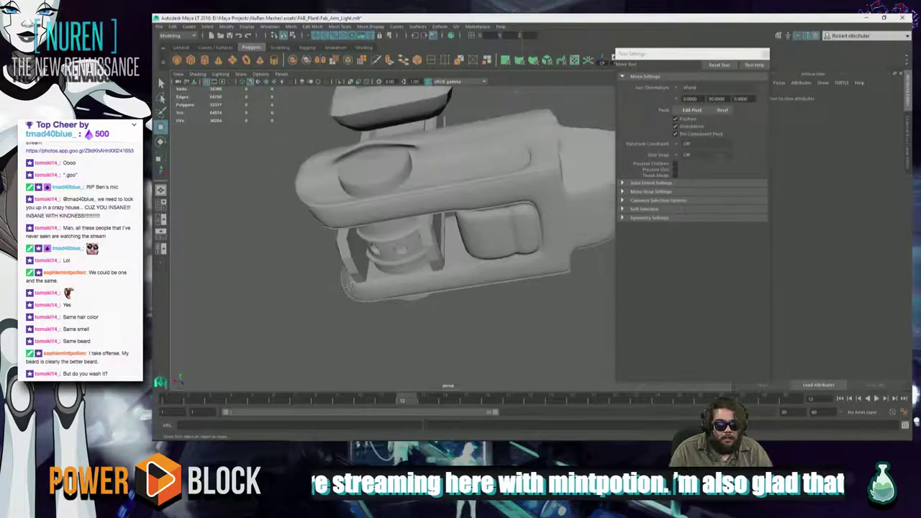
Bevel the inner edge loop of the cylinder's end cap with a fraction of 0 and 2 segments
left_click(372, 185)
right_click(376, 168)
right_click_drag(376, 166, 339, 170)
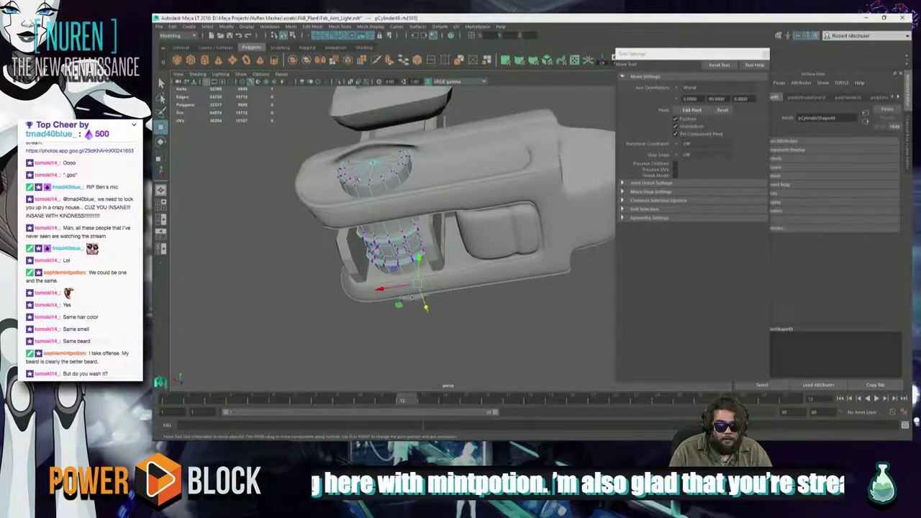
key("f")
left_click_drag(408, 227, 389, 251, "alt")
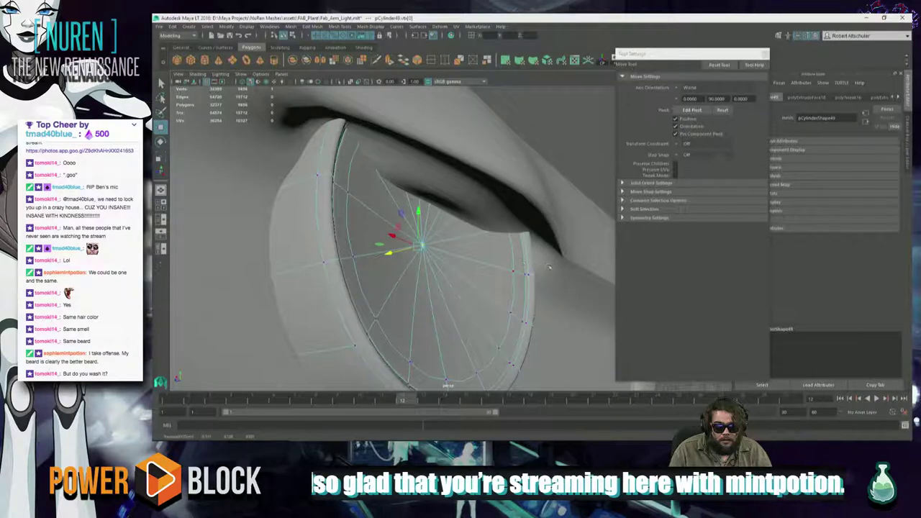
right_click_drag(520, 256, 519, 218)
double_click(510, 259)
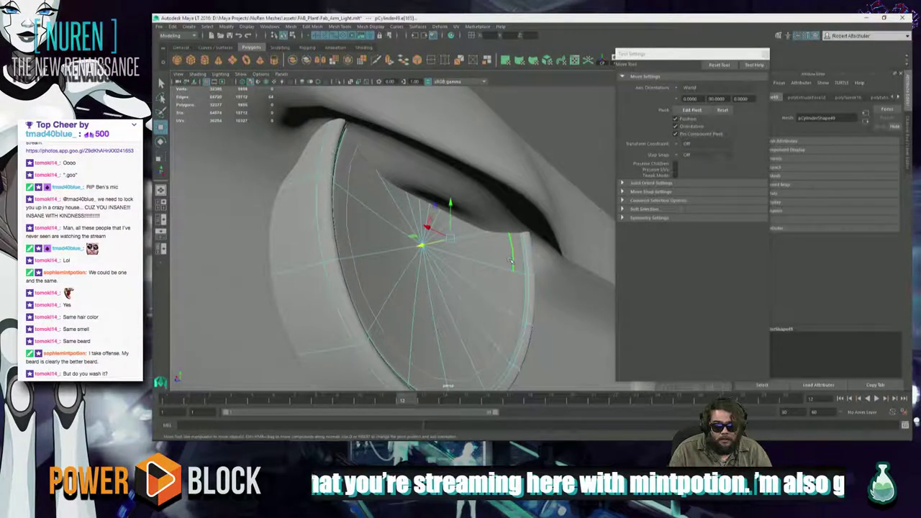
right_click_drag(511, 259, 550, 260, "shift")
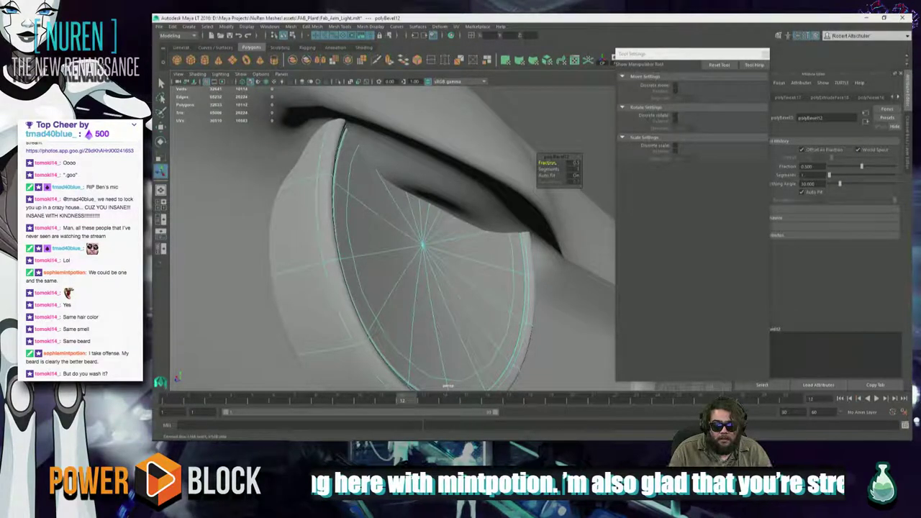
left_click_drag(556, 165, 533, 167)
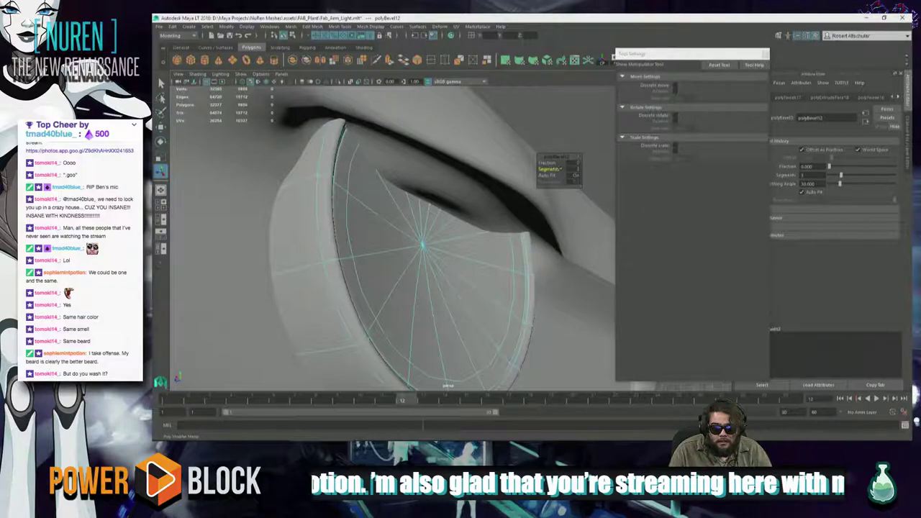
left_click_drag(600, 169, 552, 170)
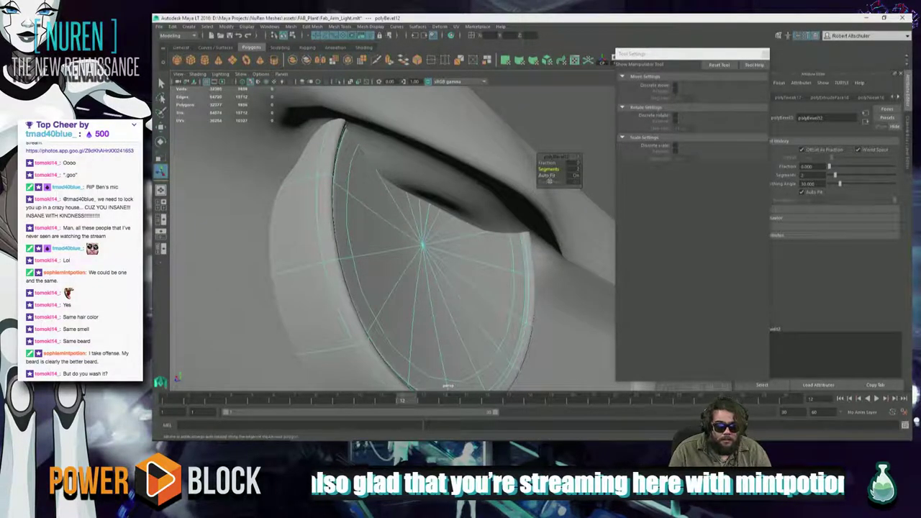
left_click(575, 295)
key("ctrl+z")
Scale the cap's inner edge loop in toward the center and move it along the cylinder's axis
left_click(493, 293)
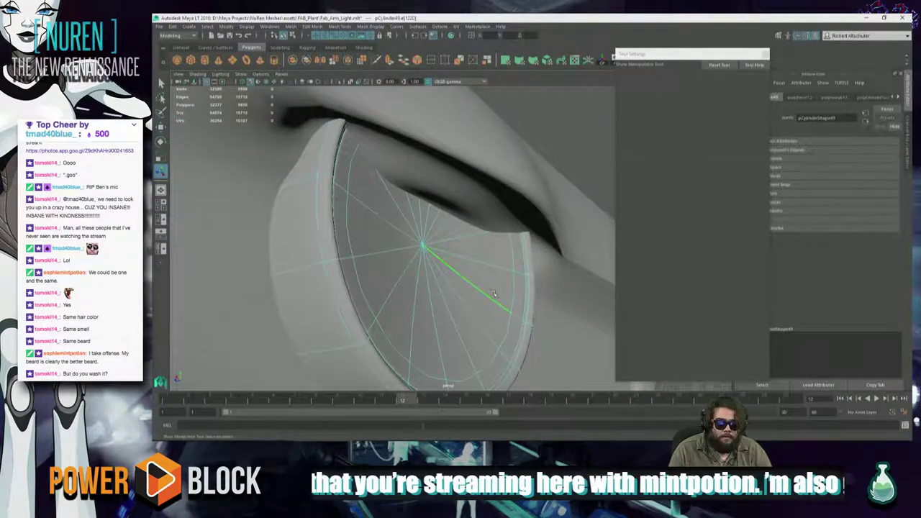
right_click(491, 290)
right_click_drag(492, 288, 491, 209)
key("r")
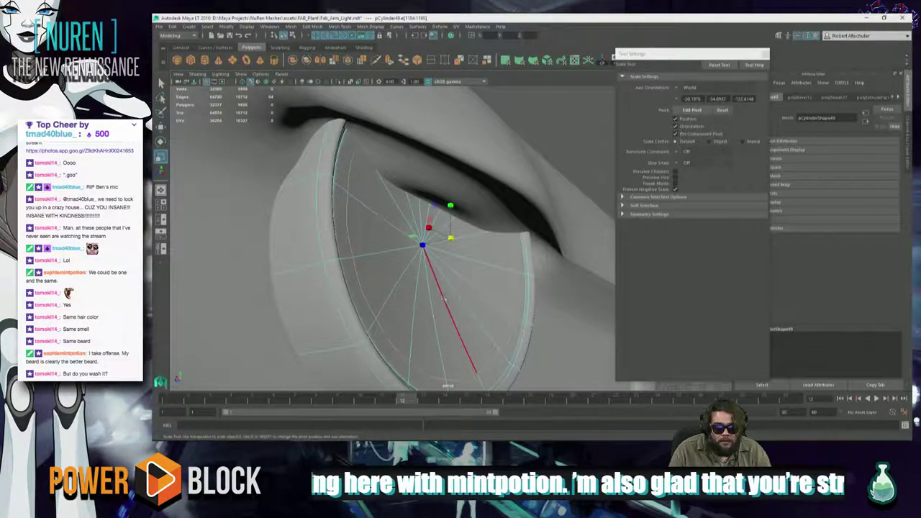
left_click_drag(390, 275, 363, 286)
key("w")
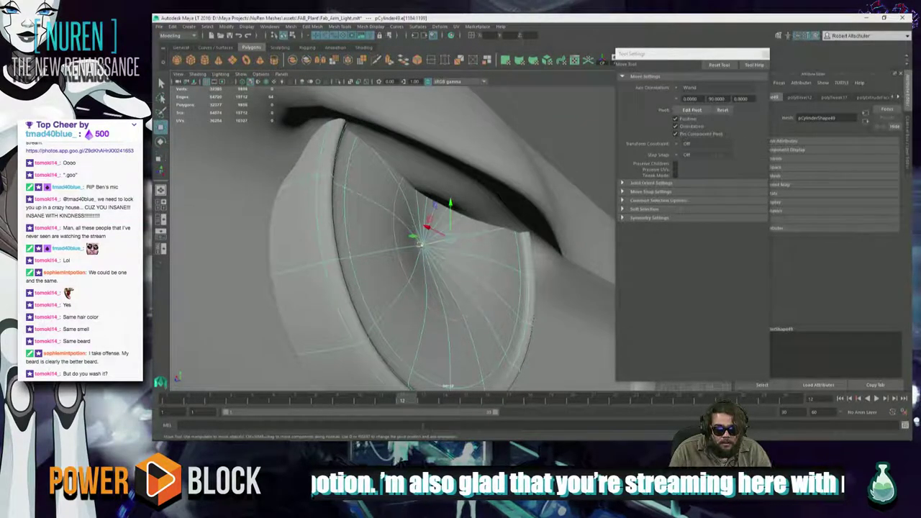
left_click_drag(420, 245, 507, 233)
Select the center vertex of the end cap and move it along the cylinder's axis to shape the cap's middle
right_click_drag(571, 230, 511, 232)
left_click(478, 224)
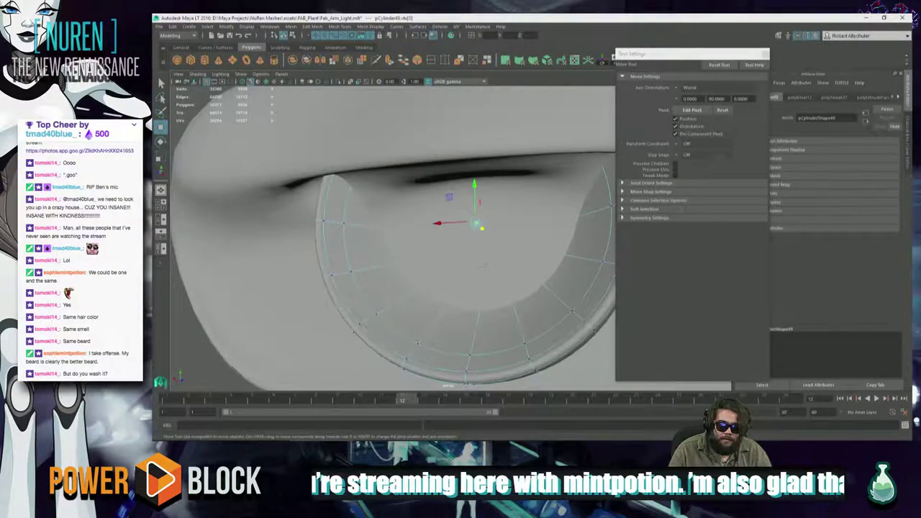
left_click_drag(481, 225, 451, 251, "alt")
left_click_drag(511, 226, 427, 231)
left_click_drag(418, 191, 442, 200)
left_click_drag(441, 200, 448, 201, "alt")
left_click_drag(427, 292, 460, 276, "alt")
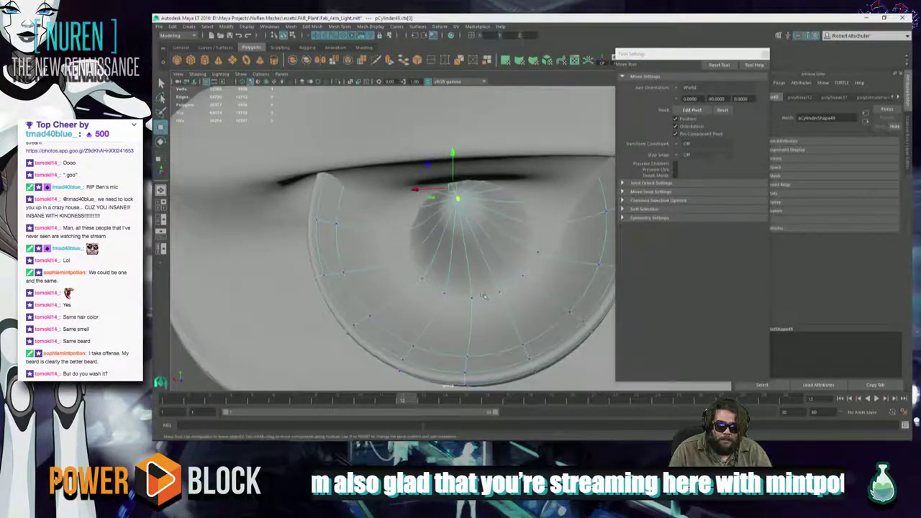
Undo the recent moves of the end cap's center vertex and inner edge loop, and clear the selection
scroll(464, 273, "down", 4)
left_click_drag(471, 241, 474, 281, "alt")
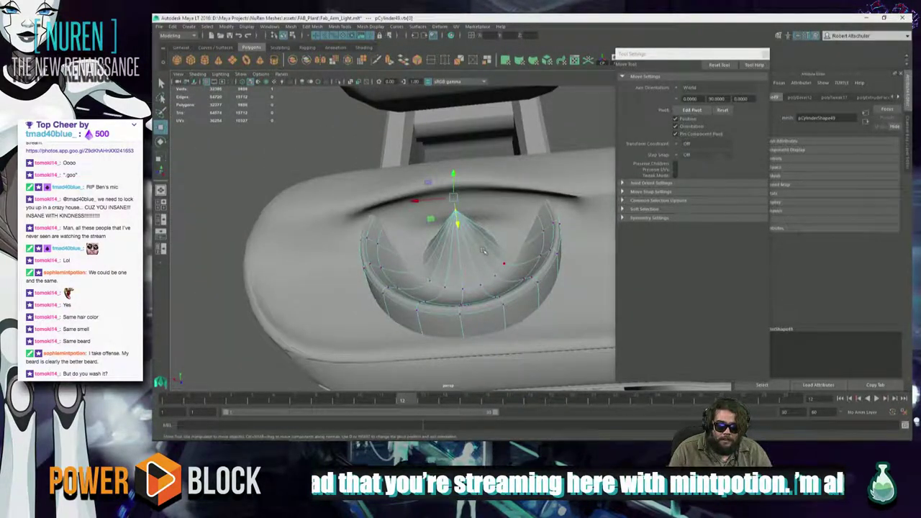
key("ctrl+z")
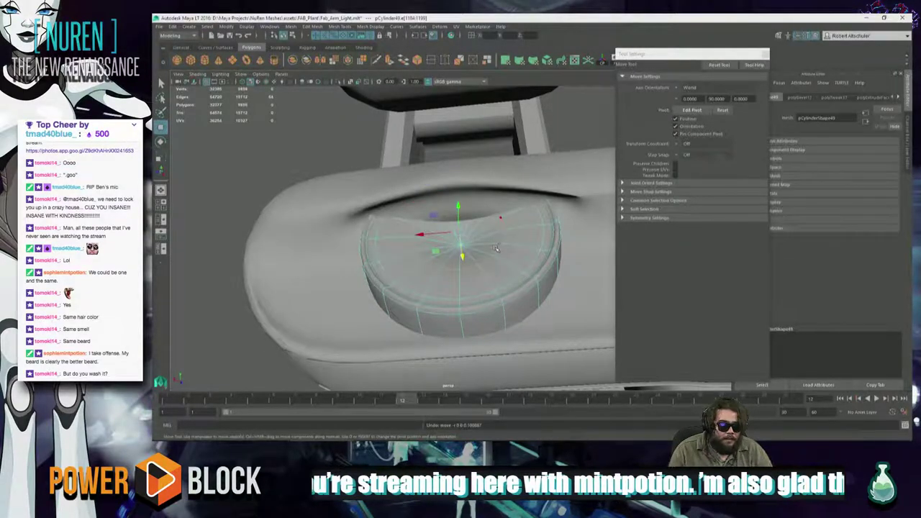
left_click_drag(479, 267, 440, 281, "alt")
left_click(260, 306)
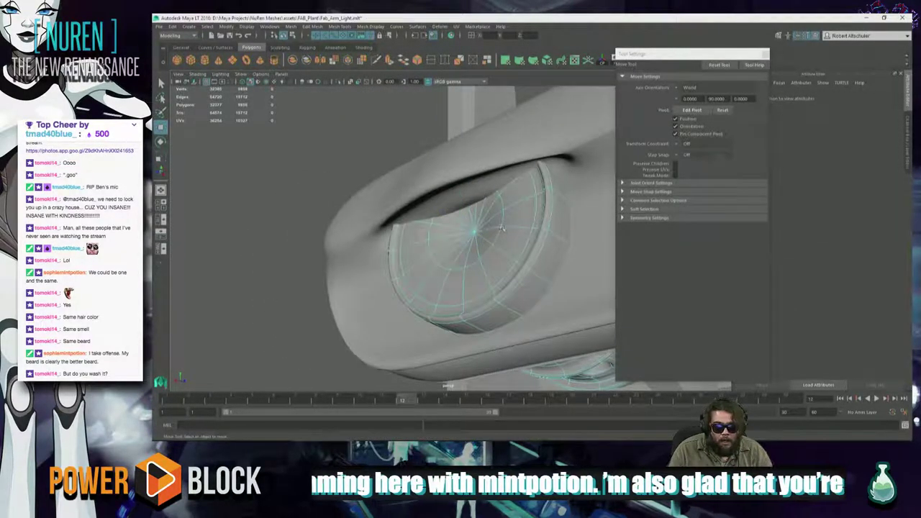
Select the arm housing's edge that overhangs the round end cap and move it upward
left_click(472, 233)
right_click(472, 231)
left_click(471, 232)
left_click_drag(471, 233, 457, 219, "alt")
left_click(457, 218)
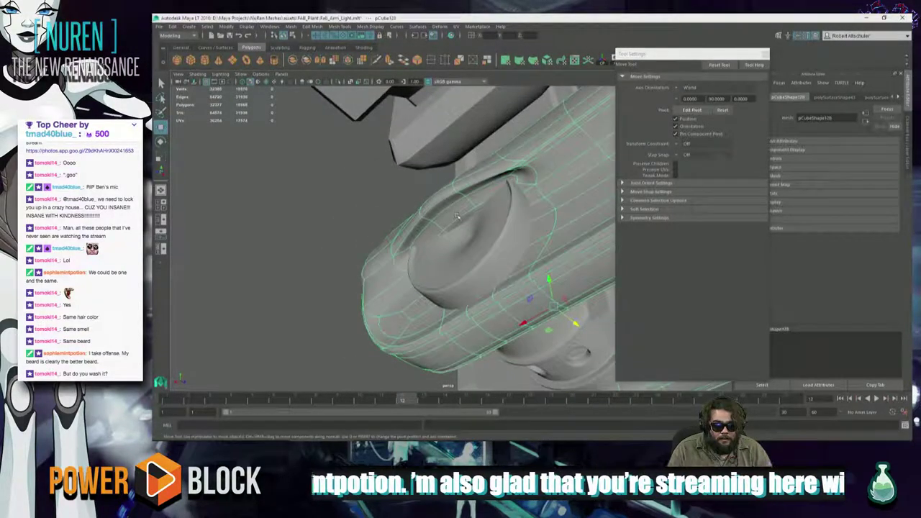
right_click(457, 217)
left_click(458, 195)
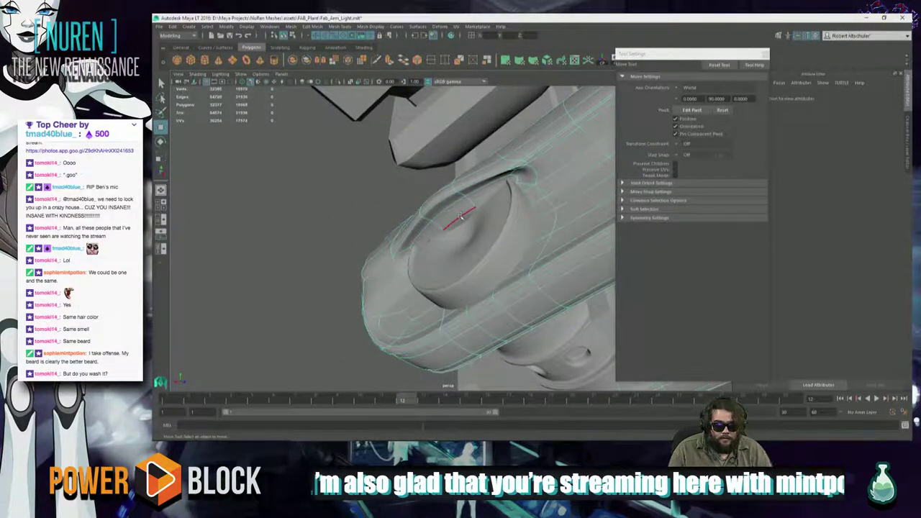
left_click(459, 220)
left_click_drag(456, 198, 456, 178)
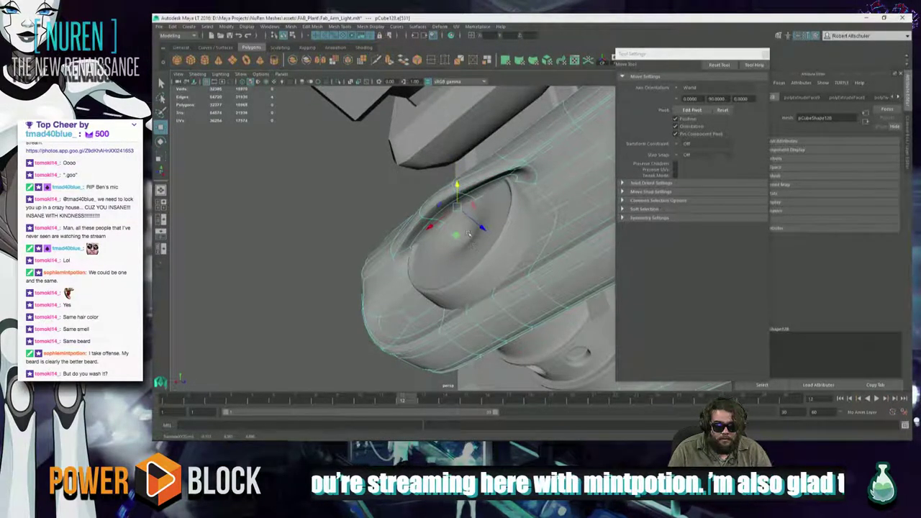
Move the overhanging housing edge outward along the cylinder's axis, away from the end cap, and deselect it
left_click_drag(468, 233, 486, 205, "alt")
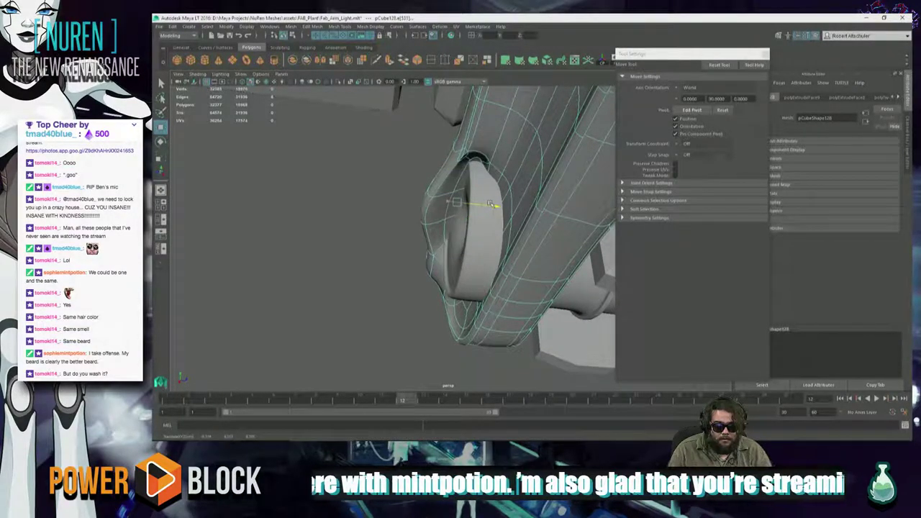
mouse_move(389, 265)
left_mouse_down("alt")
mouse_move(390, 292)
mouse_move(404, 212)
mouse_move(417, 216)
left_mouse_up("alt")
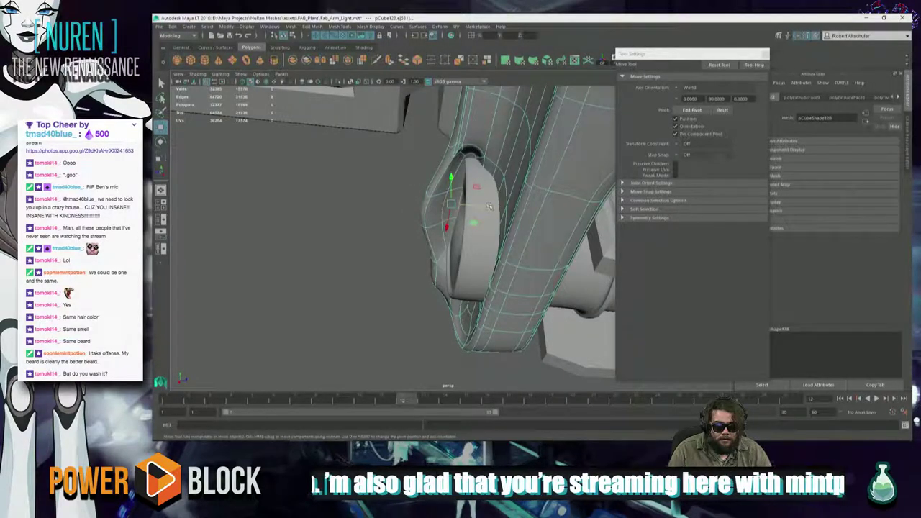
left_click_drag(488, 206, 479, 207)
left_click_drag(460, 216, 403, 244, "alt")
left_click(297, 324)
Select the ring of triangular faces around the center of the cylinder's end cap
left_click_drag(349, 295, 369, 256, "alt")
left_click_drag(447, 259, 464, 238, "alt")
left_click(463, 239)
right_click(465, 231)
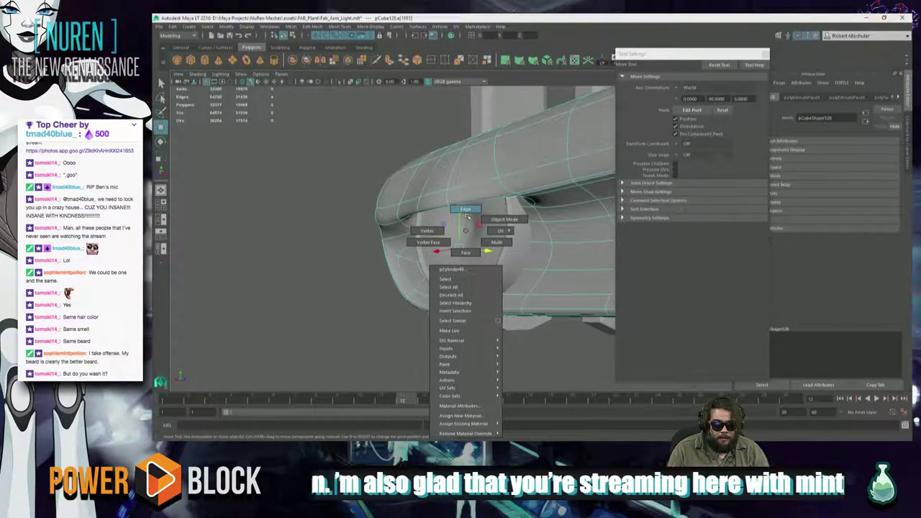
right_click_drag(467, 242, 466, 251)
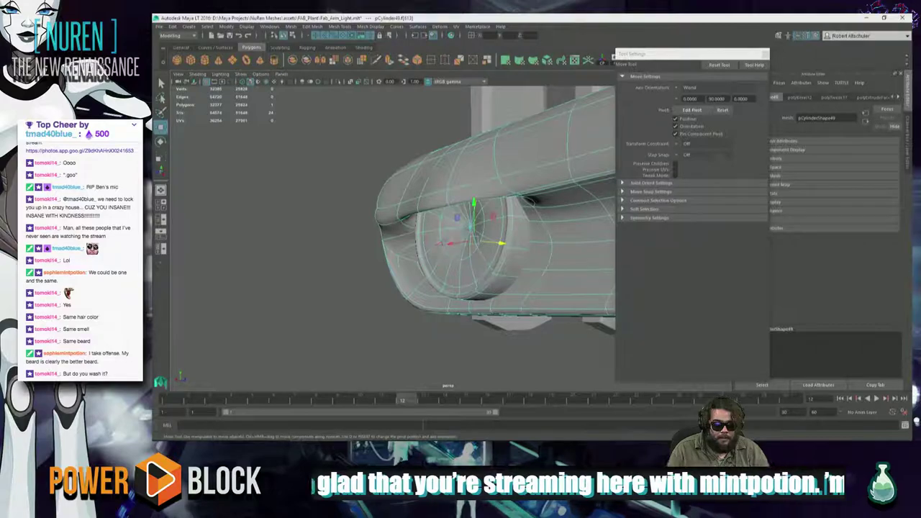
left_click_drag(439, 244, 484, 215, "alt")
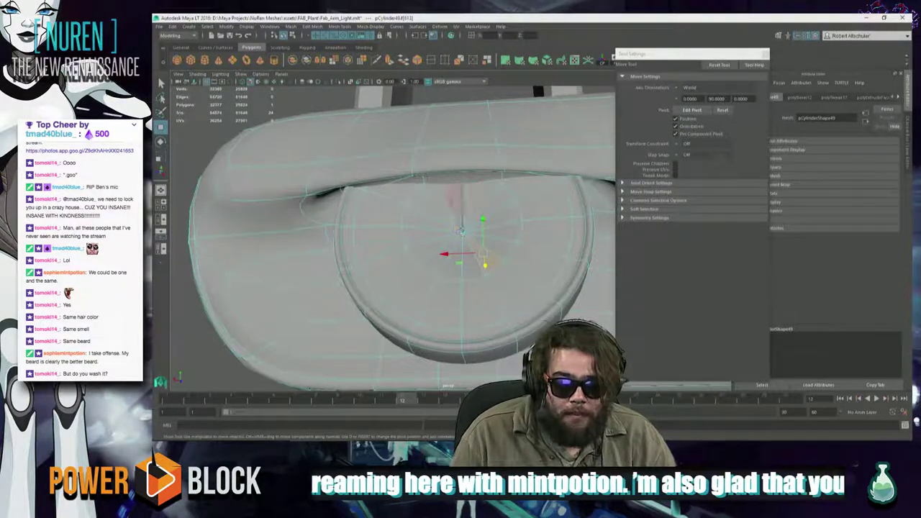
left_click_drag(461, 230, 330, 271)
key("ctrl+z")
left_click(475, 257, "shift")
left_click(425, 255, "shift")
left_click(436, 263, "shift")
left_click(455, 273, "shift")
key("4")
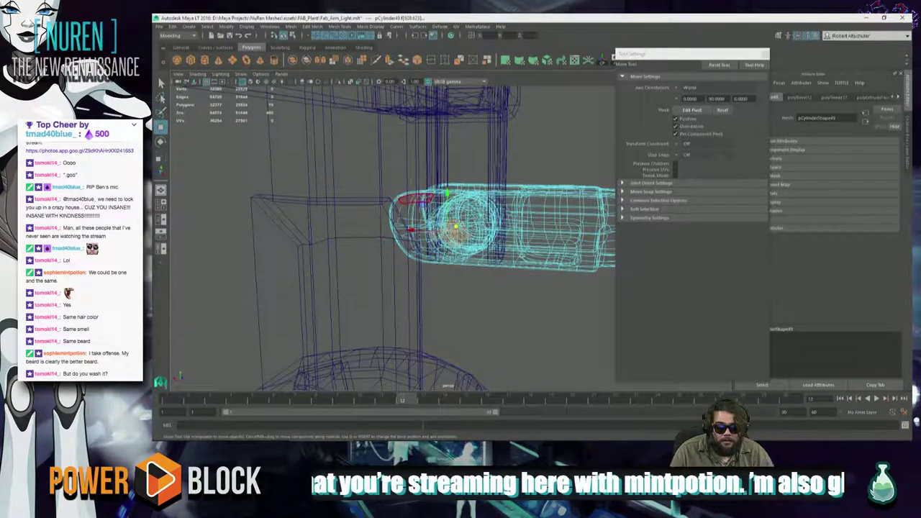
key("alt+Tab")
key("alt+Tab")
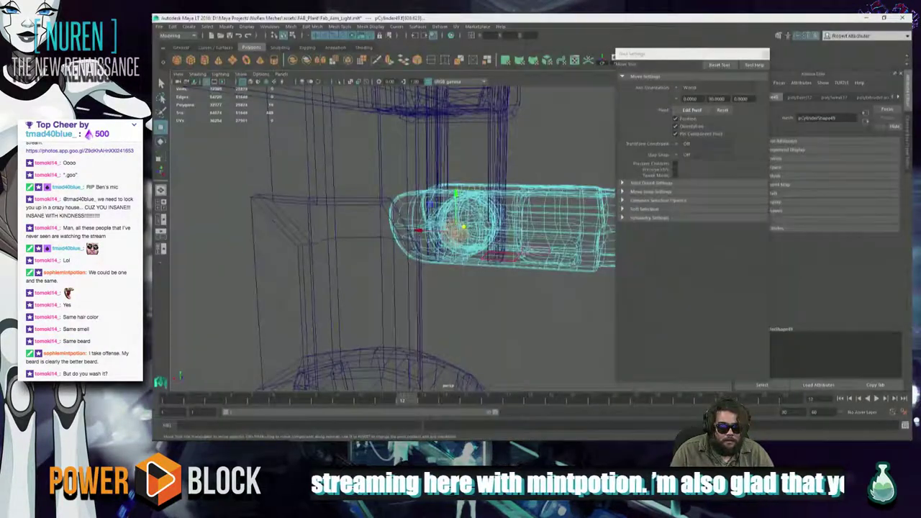
key("alt+Tab")
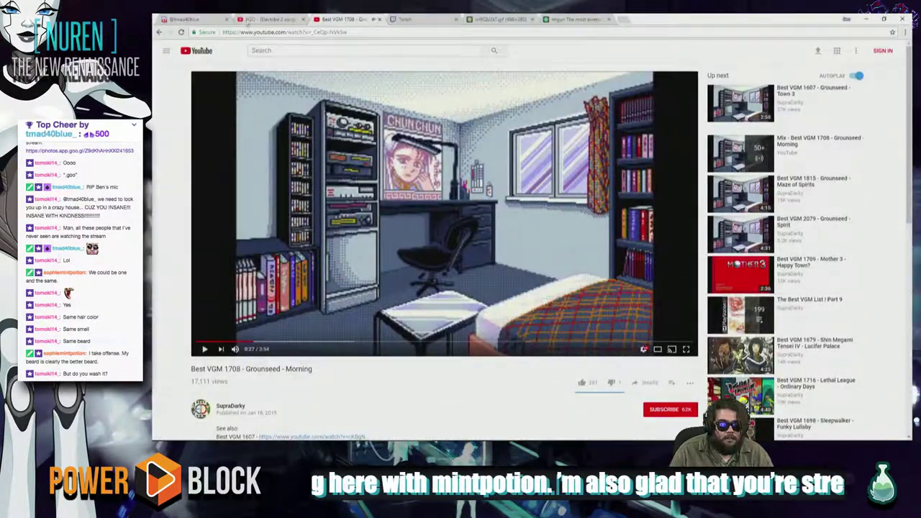
left_click(249, 21)
left_click(502, 294)
key("alt+Tab")
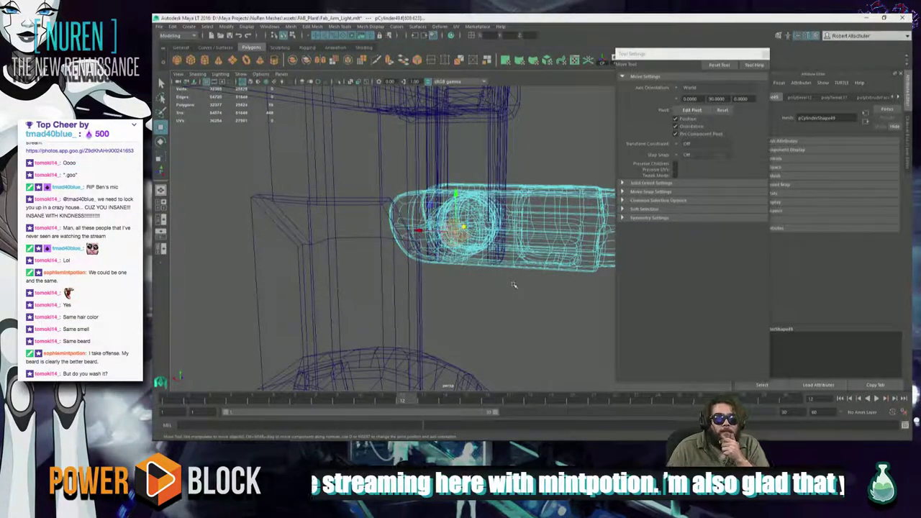
Restore shaded display and extrude the cap's center faces outward along the cylinder's axis
mouse_move(468, 279)
left_mouse_down("alt")
mouse_move(512, 293)
mouse_move(506, 267)
mouse_move(520, 291)
mouse_move(497, 274)
mouse_move(550, 313)
mouse_move(593, 323)
mouse_move(515, 287)
mouse_move(541, 252)
left_mouse_up("alt")
key("5")
right_click_drag(505, 226, 503, 246, "shift")
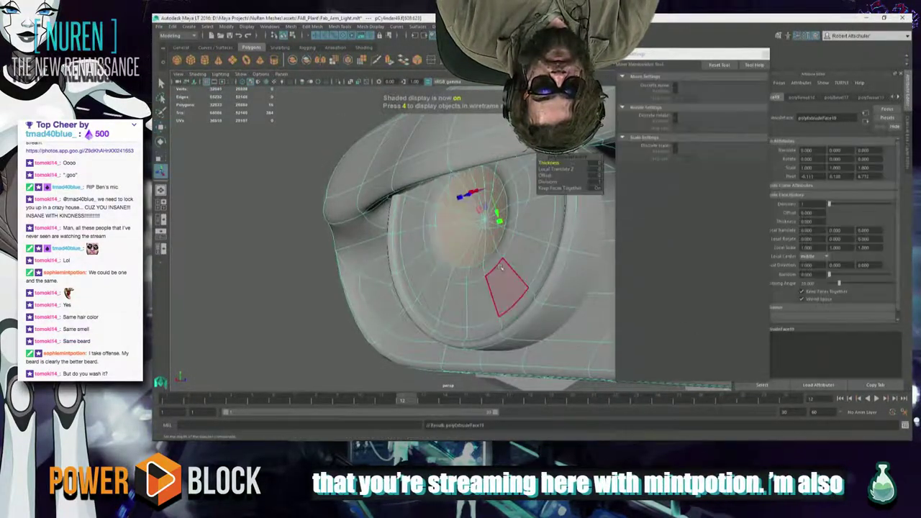
left_click_drag(461, 251, 529, 232, "alt")
key("w")
Extrude the cap's center faces again, moving them outward and scaling them in to round off the raised middle
key("ctrl+e")
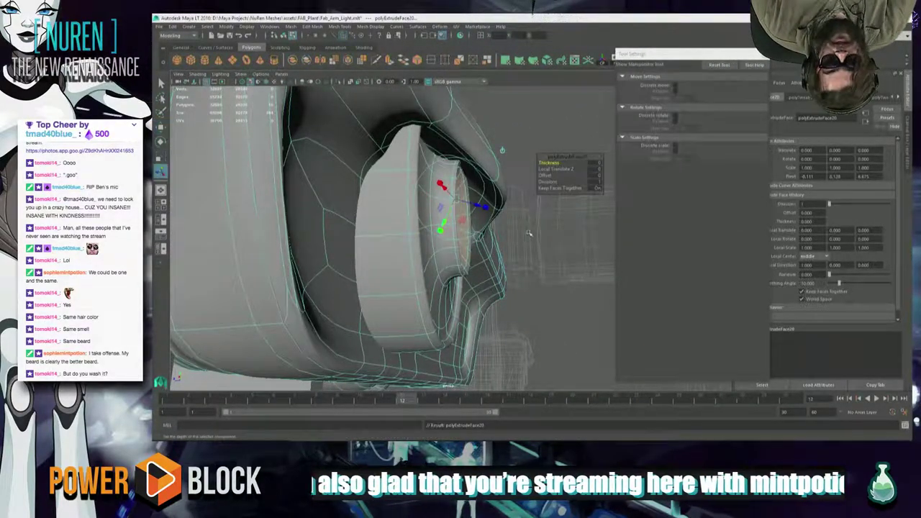
key("w")
left_click_drag(413, 218, 441, 225)
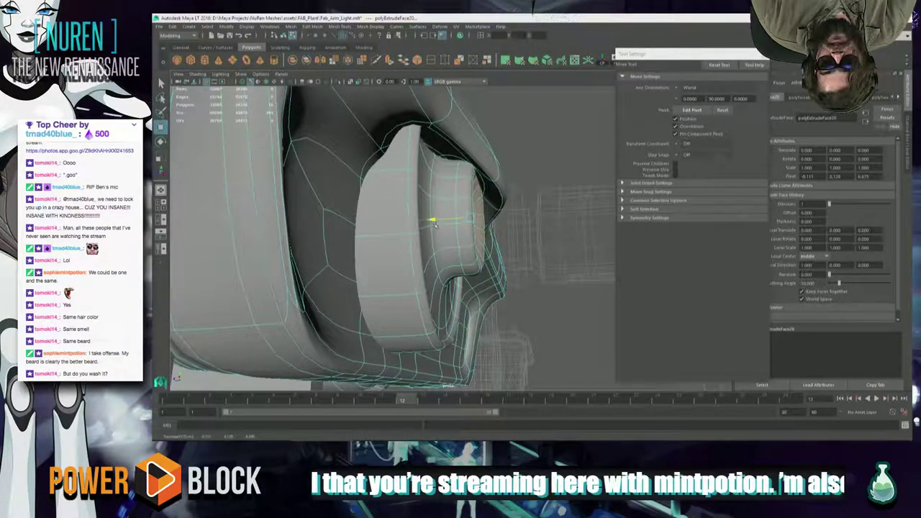
key("r")
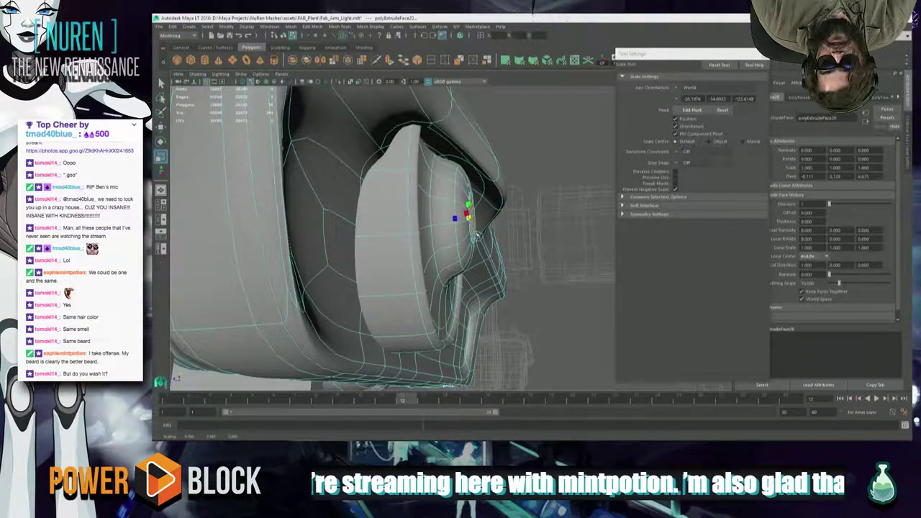
left_click_drag(476, 236, 417, 225, "alt")
left_click_drag(537, 258, 503, 264, "alt")
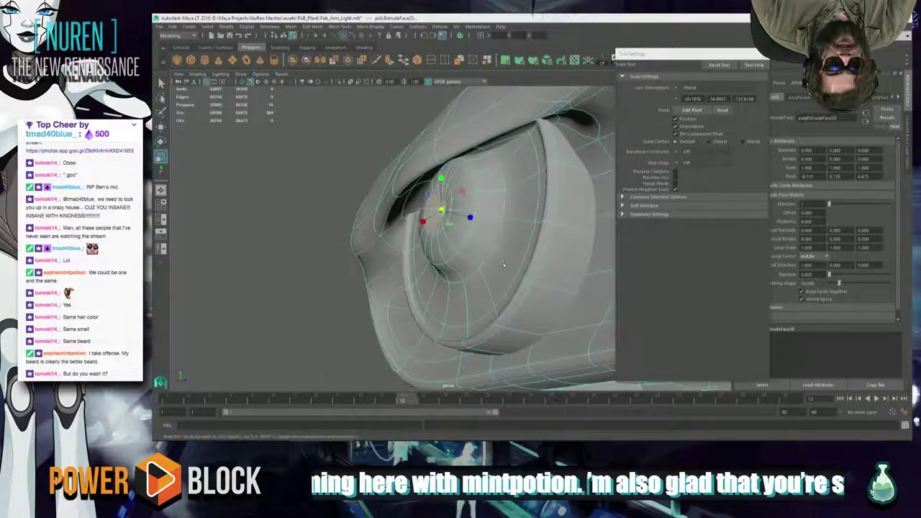
Extrude the scaled center faces once more and move them inward to sink a recess into the raised middle
key("ctrl+e")
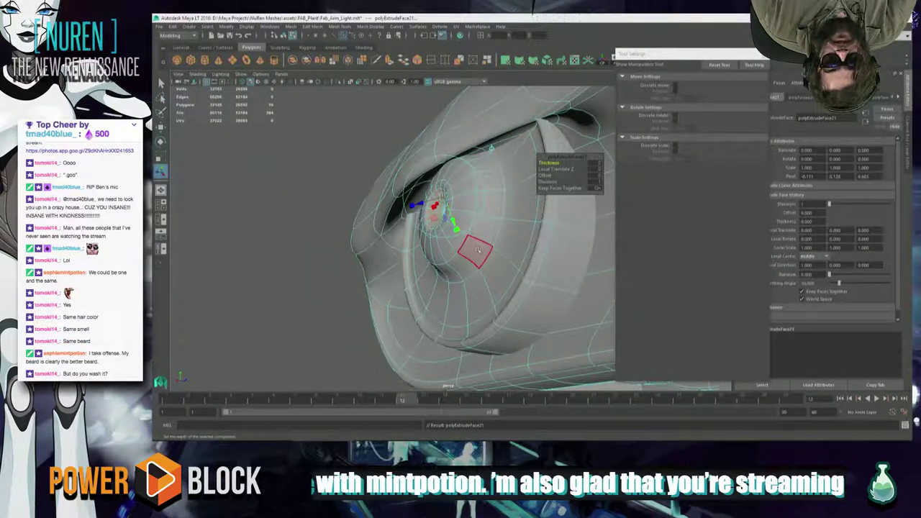
key("w")
middle_click_drag(484, 238, 503, 242)
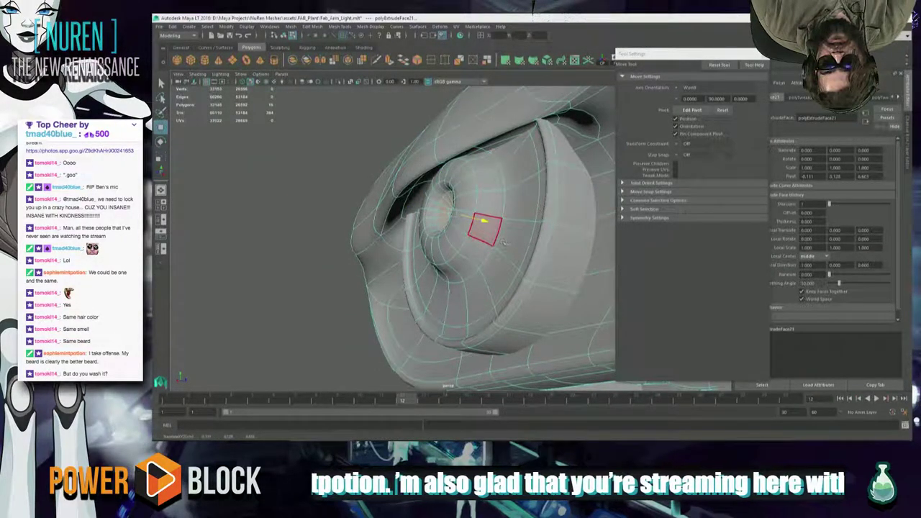
key("w")
left_click_drag(511, 243, 605, 262, "alt")
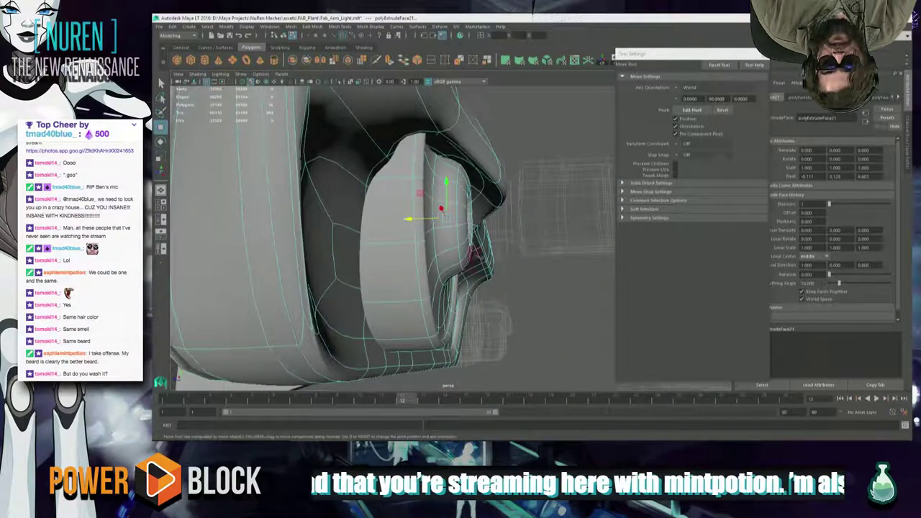
Return the cylinder to object mode, inspect the cap on the whole arm joint, and save the scene
left_click(524, 278)
right_click_drag(428, 231, 465, 219)
left_click(552, 252)
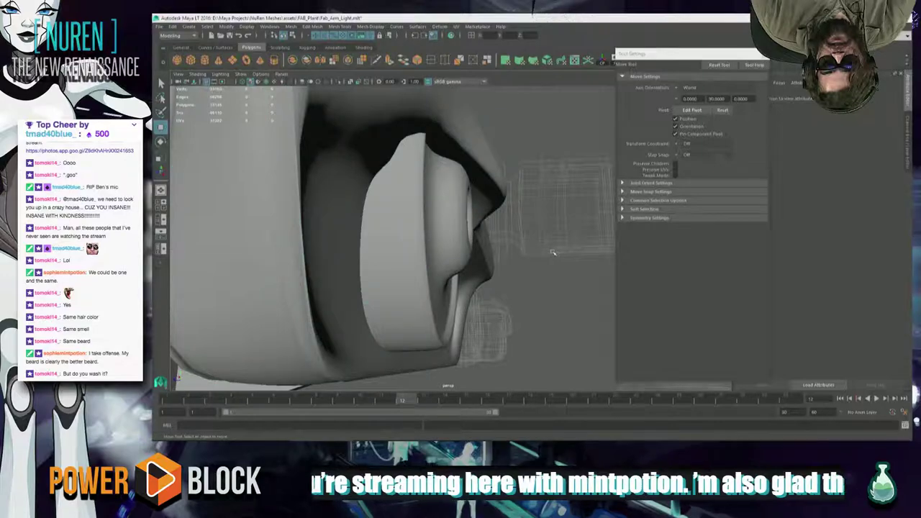
left_click_drag(553, 251, 372, 267, "alt")
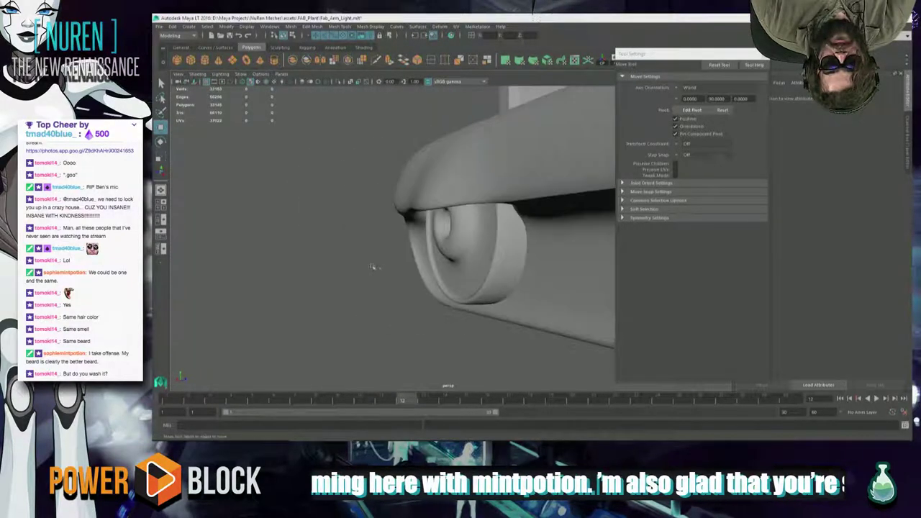
right_click_drag(372, 267, 238, 249, "alt")
left_click_drag(317, 253, 504, 236, "alt")
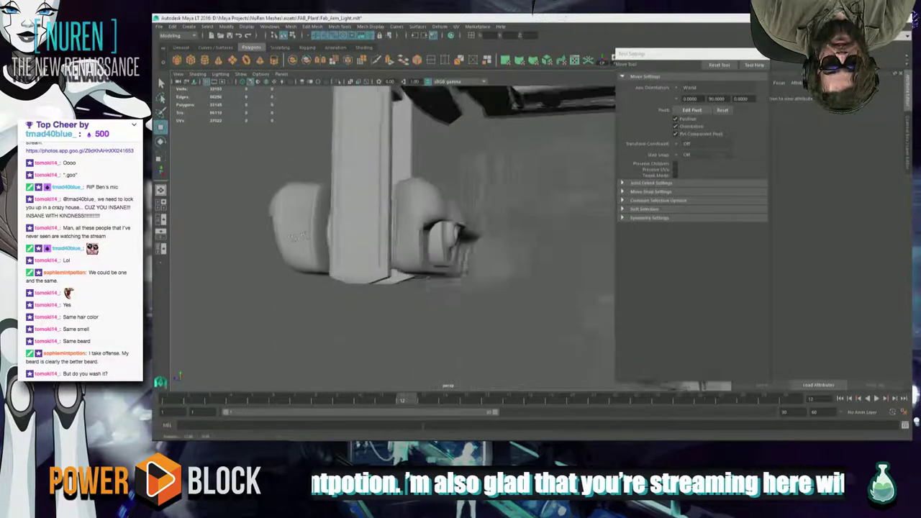
left_click_drag(294, 235, 501, 283, "alt")
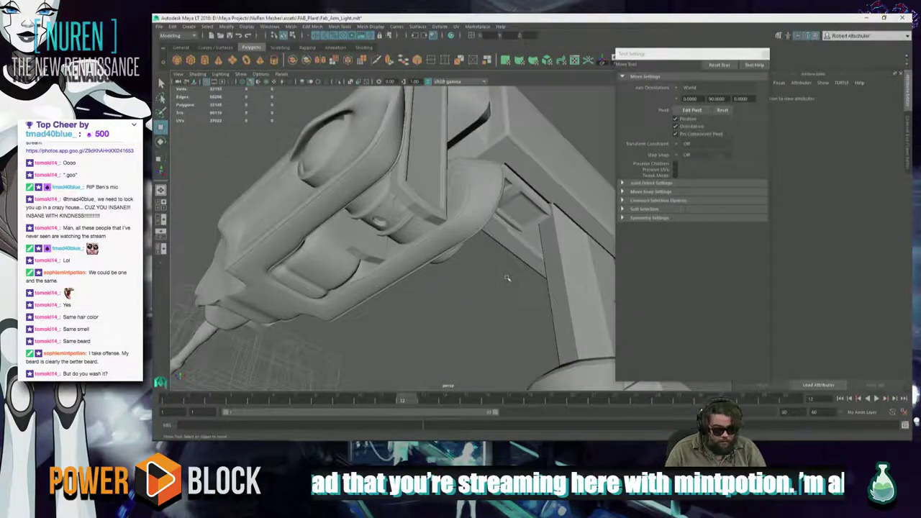
key("ctrl+s")
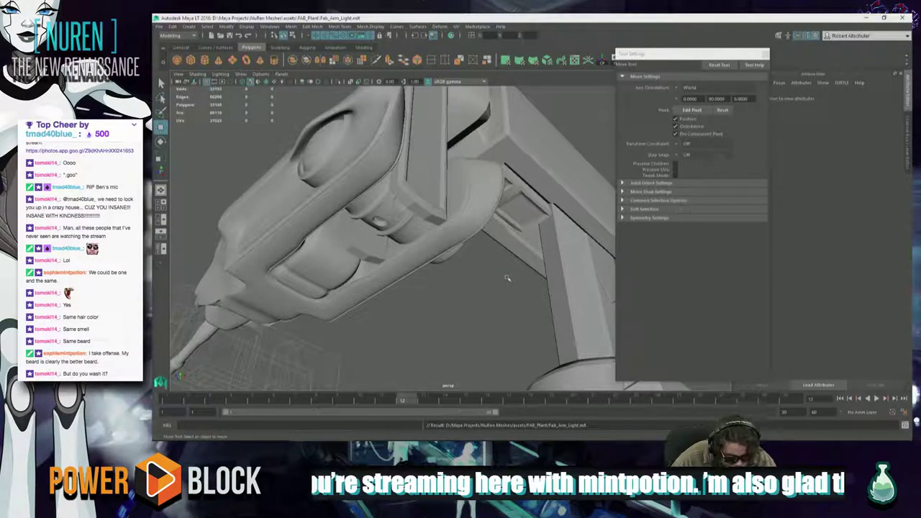